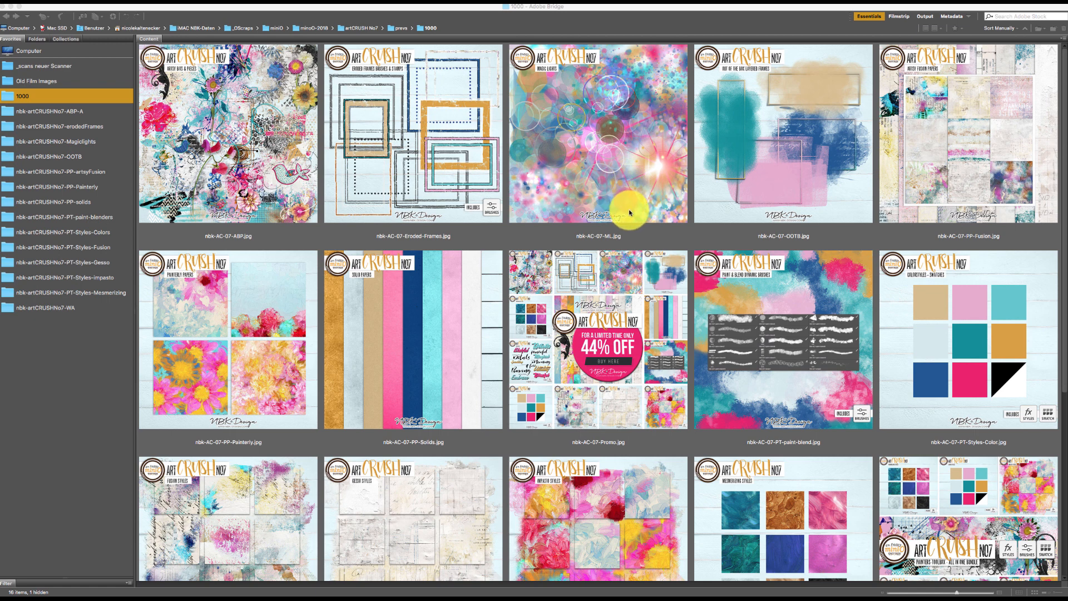
- Open the nbk-artCRUSHNo7-ABP-A folder and look through its artsy bits artwork thumbnails
{"action": "left_click", "coordinate": [76, 114]}
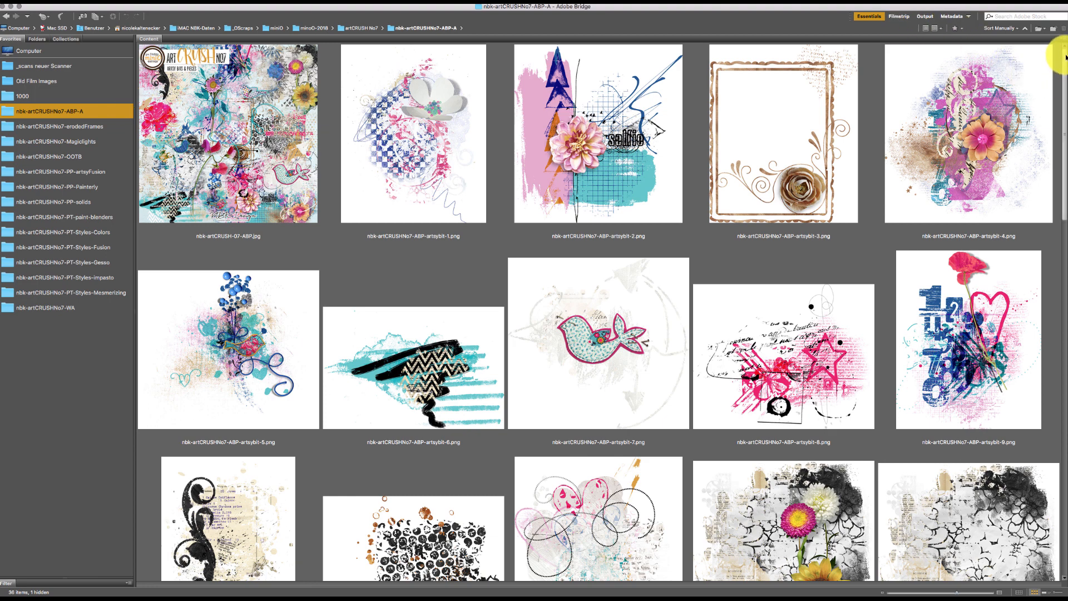
{"action": "left_click_drag", "start_coordinate": [1065, 58], "coordinate": [1000, 235]}
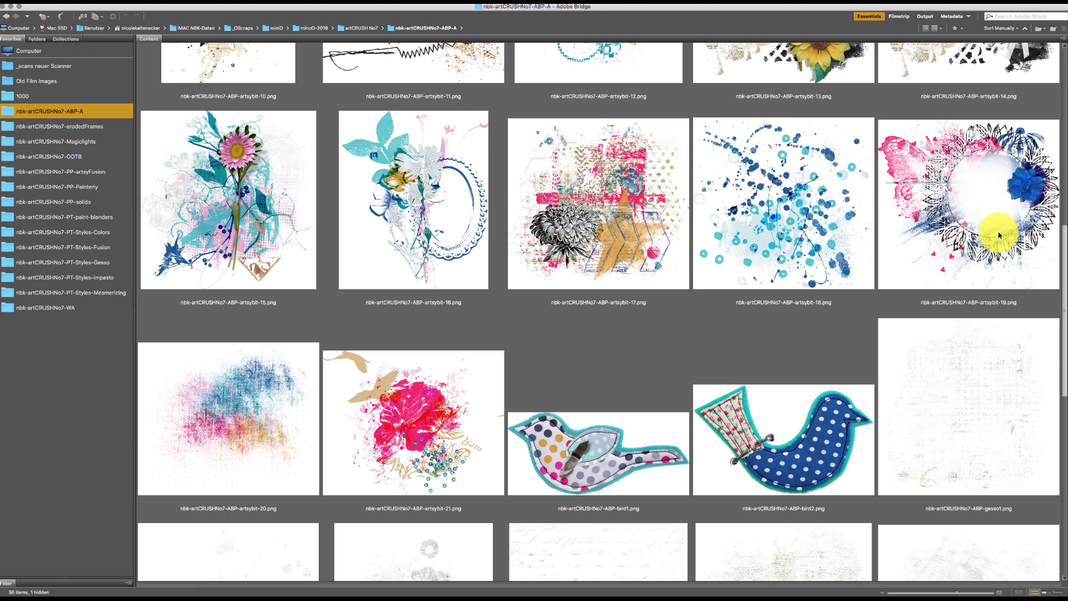
{"action": "left_click_drag", "start_coordinate": [999, 235], "coordinate": [1003, 44]}
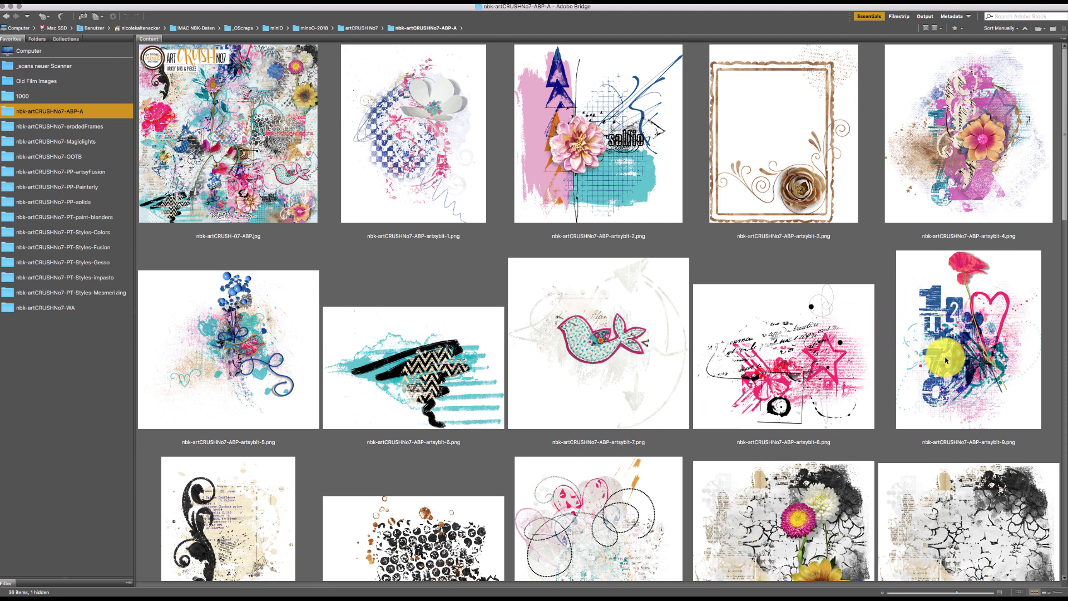
{"action": "left_click_drag", "start_coordinate": [1065, 92], "coordinate": [1044, 151]}
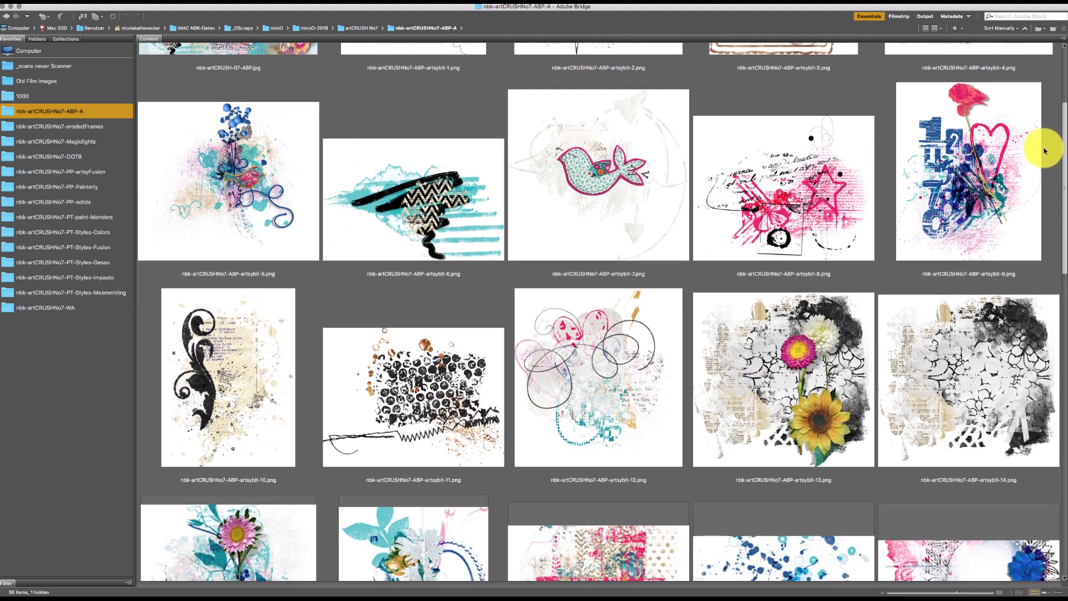
{"action": "scroll", "coordinate": [1045, 151], "scroll_direction": "down", "scroll_amount": 2}
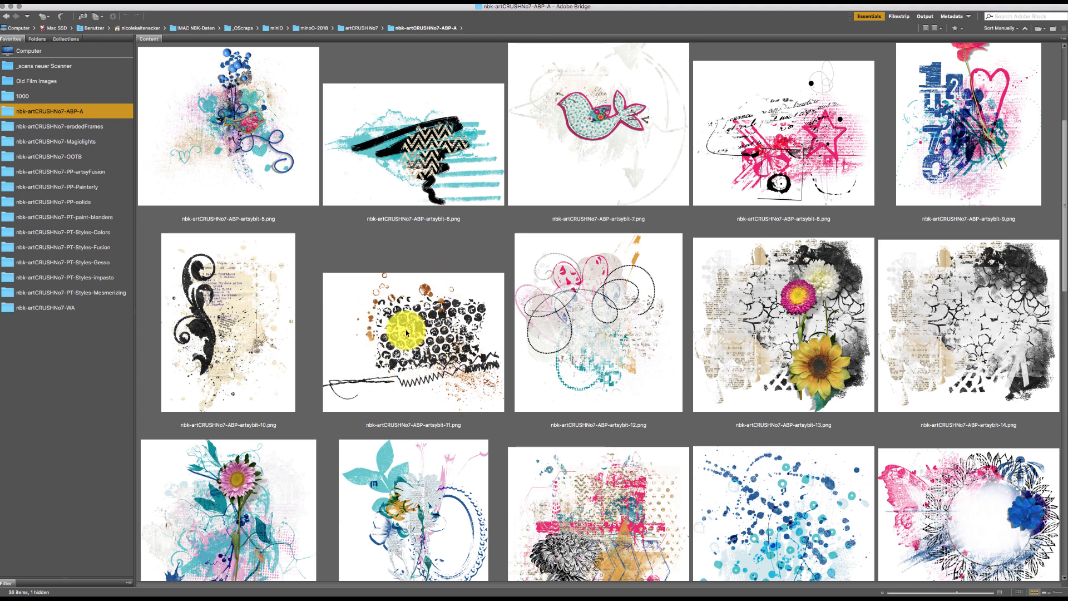
- Preview nbk-artCRUSHNo7-ABP-artsybit-10.png full screen with a close-up of its details, and preview artsybit-11.png full screen
{"action": "left_click", "coordinate": [274, 340]}
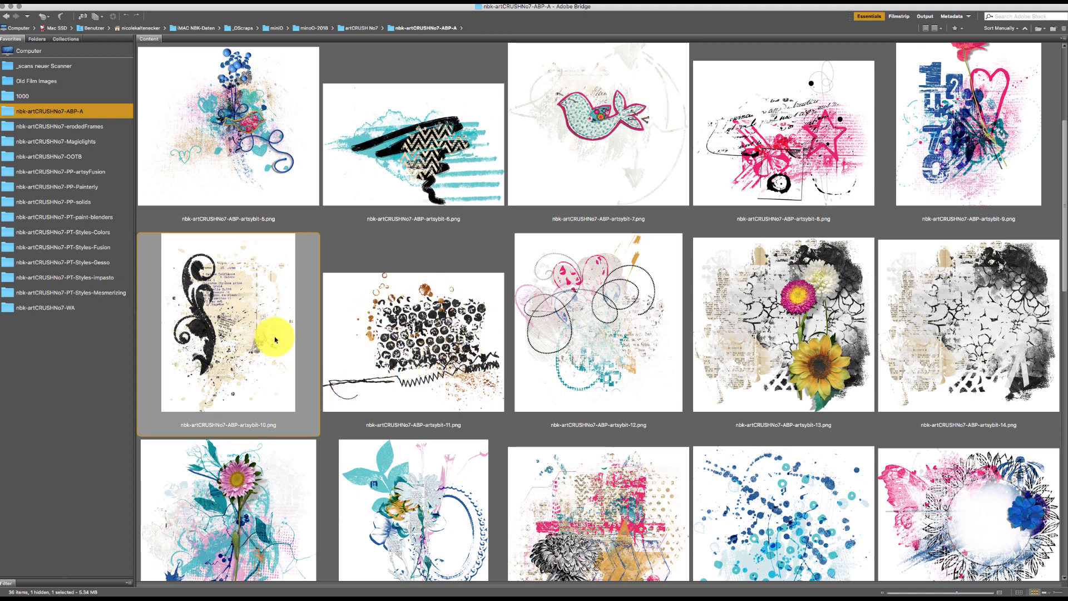
{"action": "key", "text": "space"}
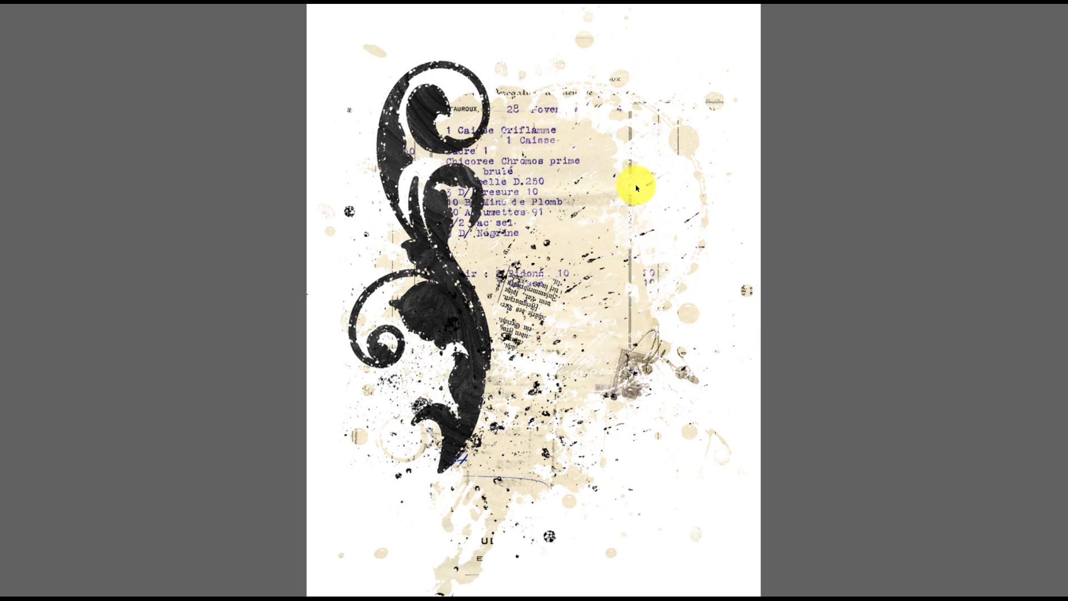
{"action": "scroll", "coordinate": [792, 195], "scroll_direction": "up", "scroll_amount": 3}
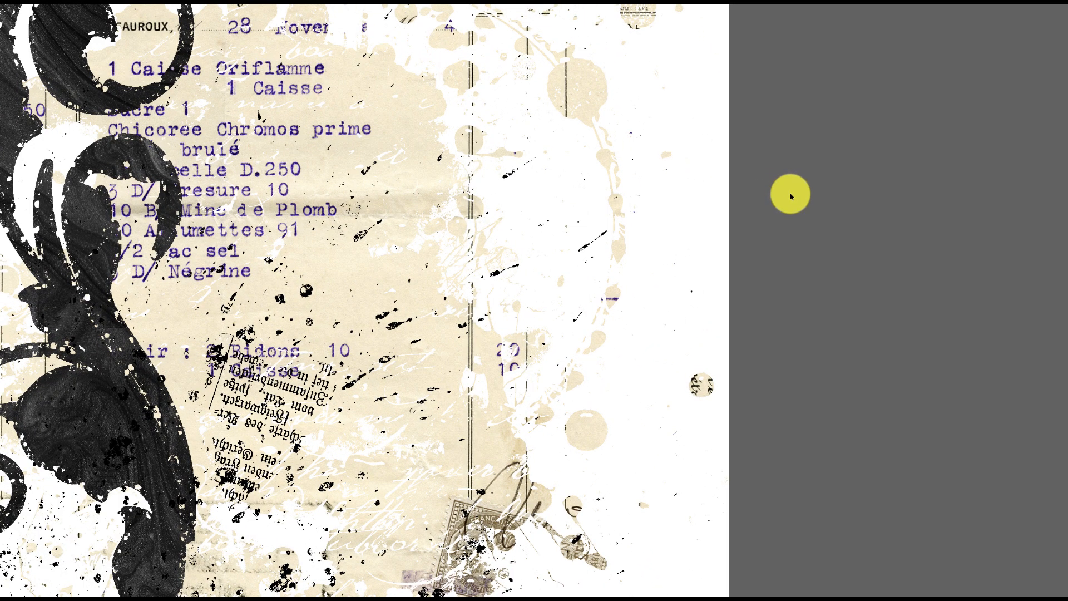
{"action": "key", "text": "space"}
{"action": "left_click", "coordinate": [461, 329]}
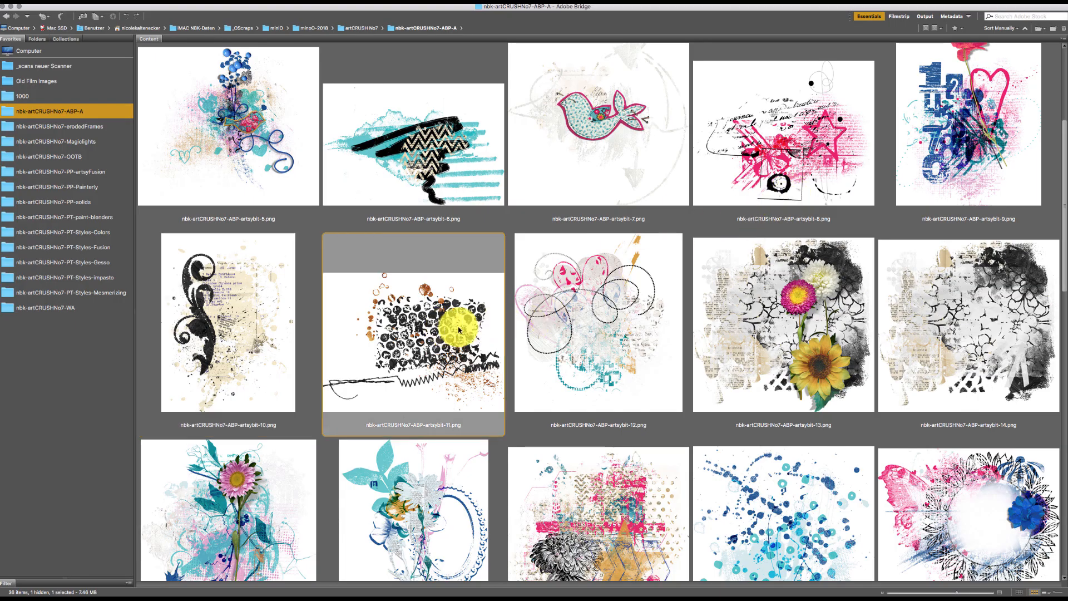
{"action": "key", "text": "space"}
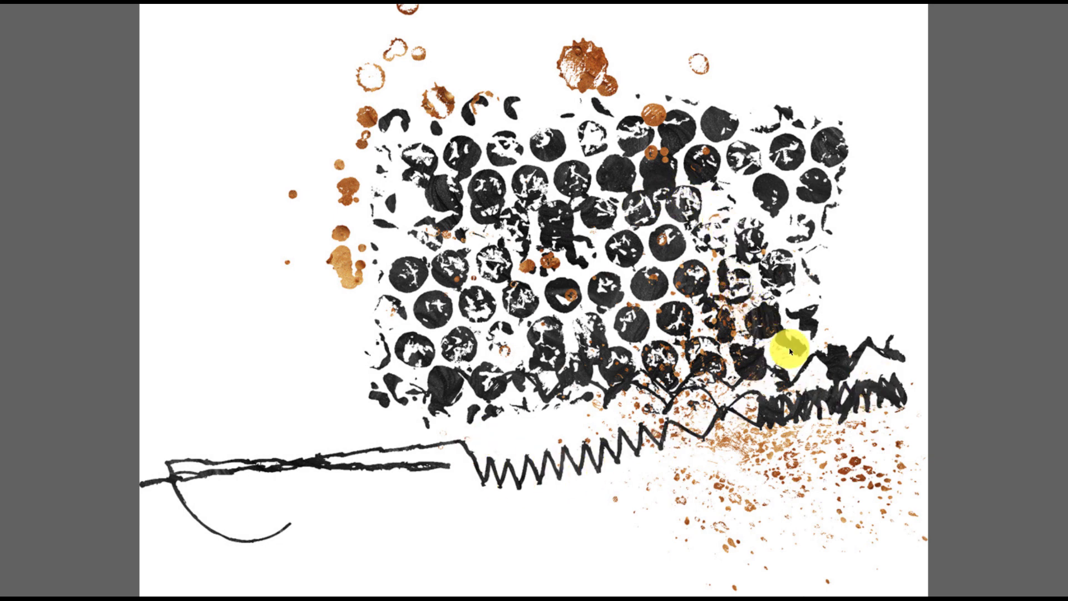
{"action": "key", "text": "space"}
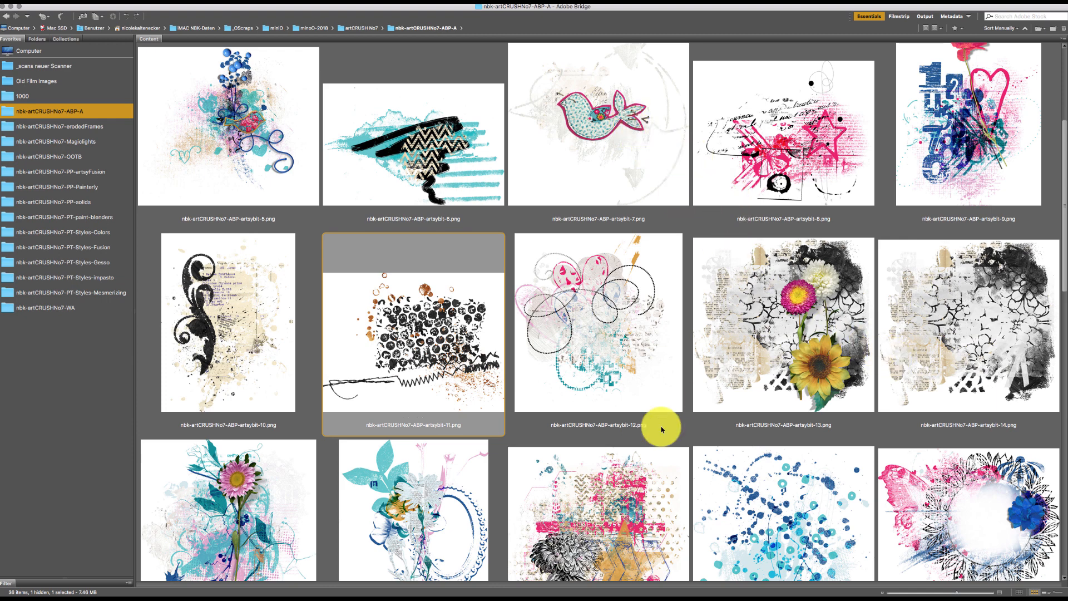
- Point out the bird1, bird2 and artsybit-21 images by selecting each thumbnail in turn
{"action": "scroll", "coordinate": [995, 249], "scroll_direction": "down", "scroll_amount": 6}
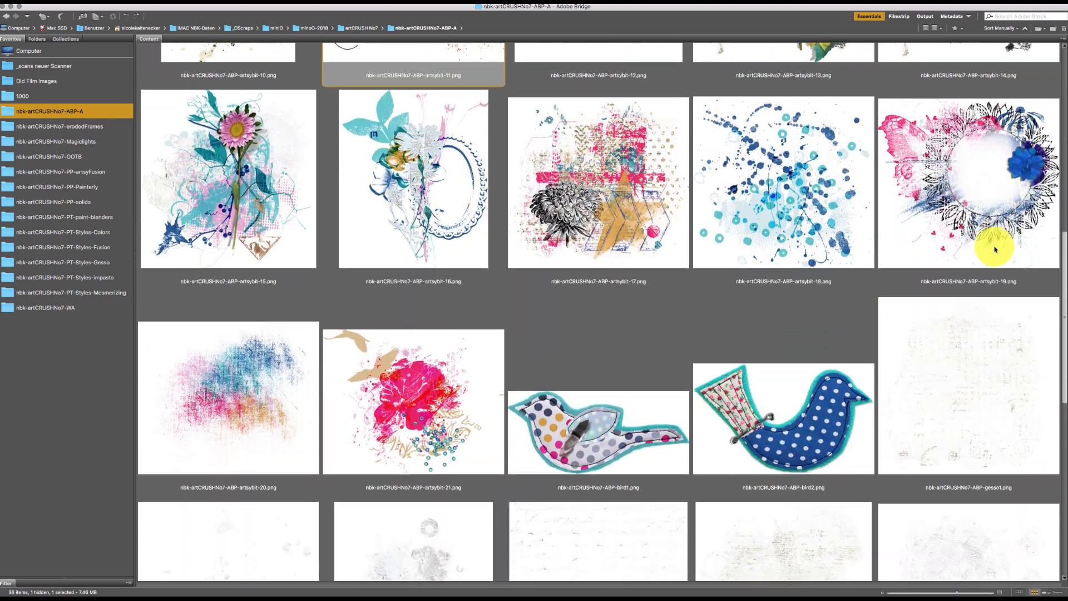
{"action": "left_click", "coordinate": [623, 419]}
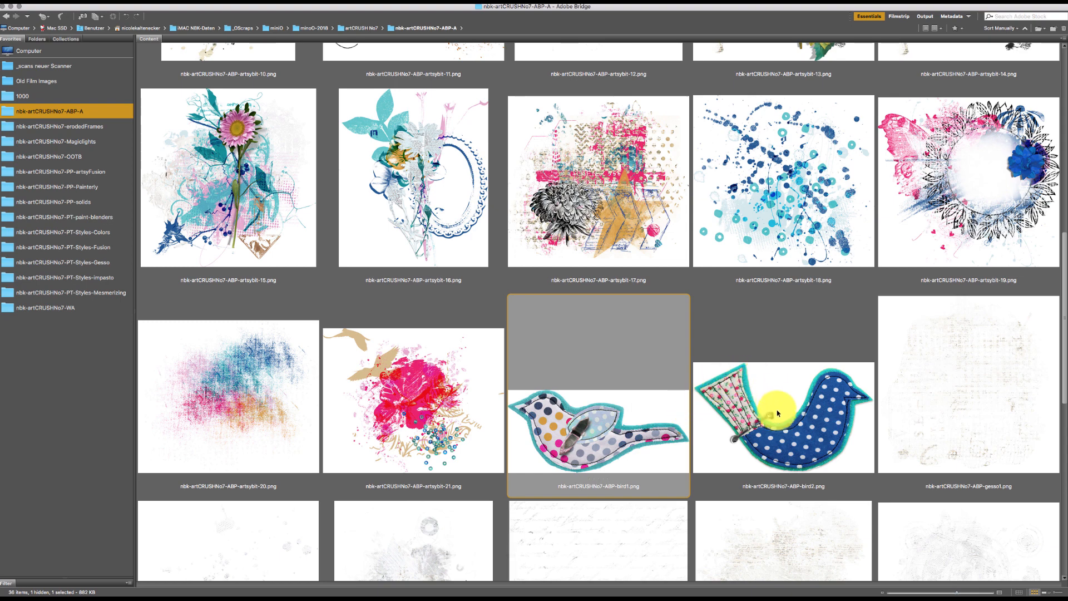
{"action": "left_click", "coordinate": [857, 417]}
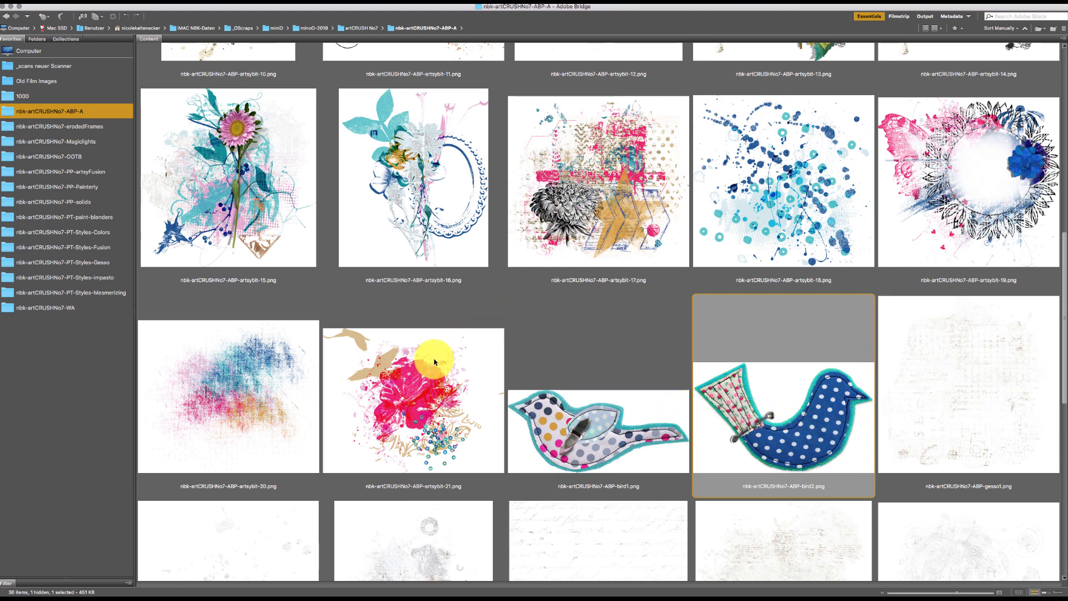
{"action": "left_click", "coordinate": [444, 374]}
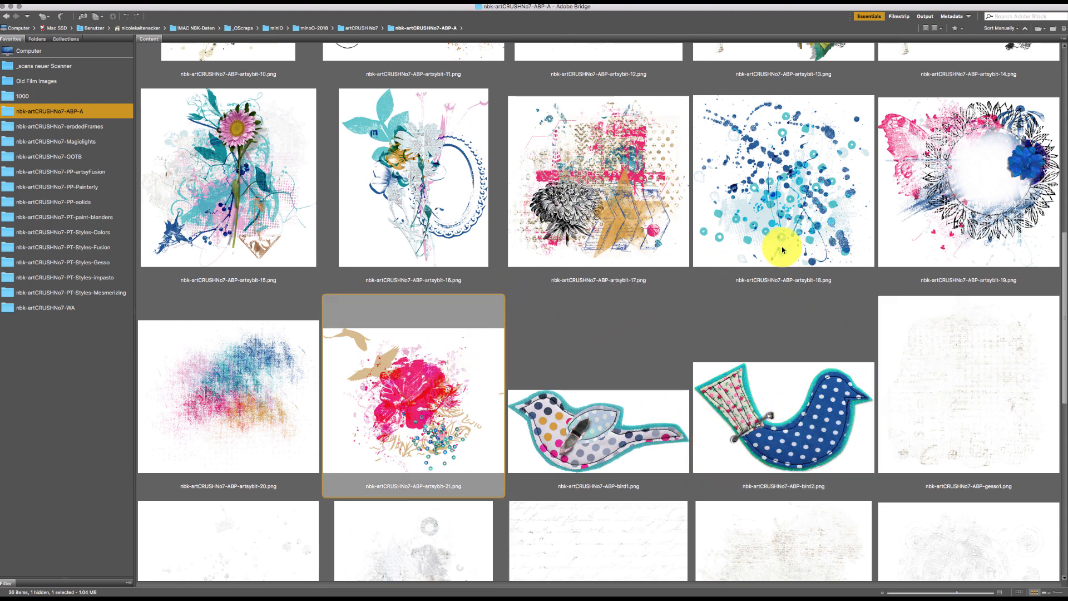
- Preview artsybit-15, artsybit-18 and artsybit-19 full screen, one at a time
{"action": "left_click", "coordinate": [238, 137]}
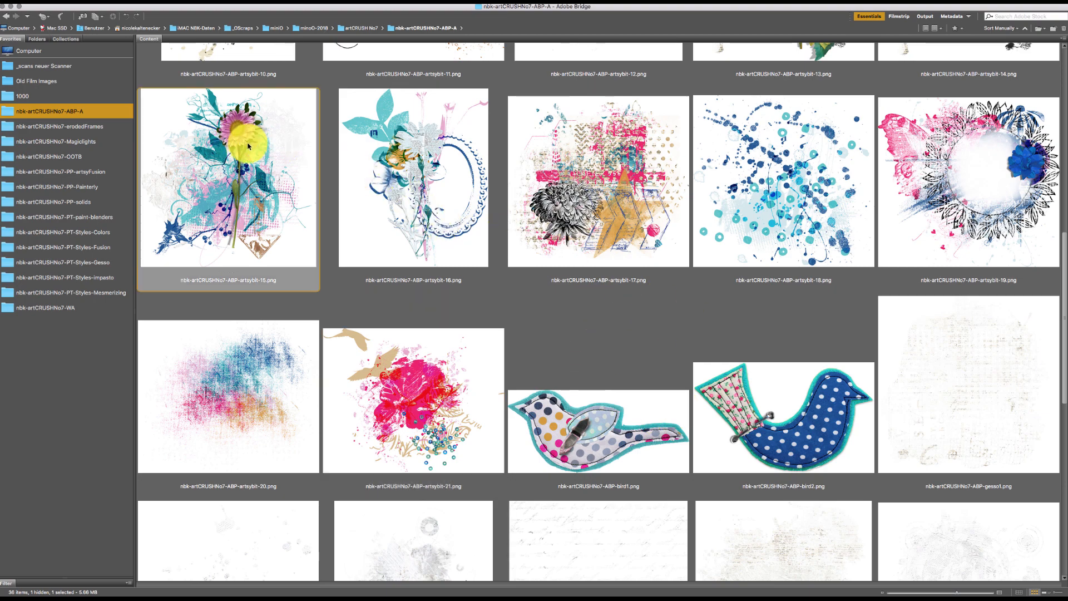
{"action": "key", "text": "space"}
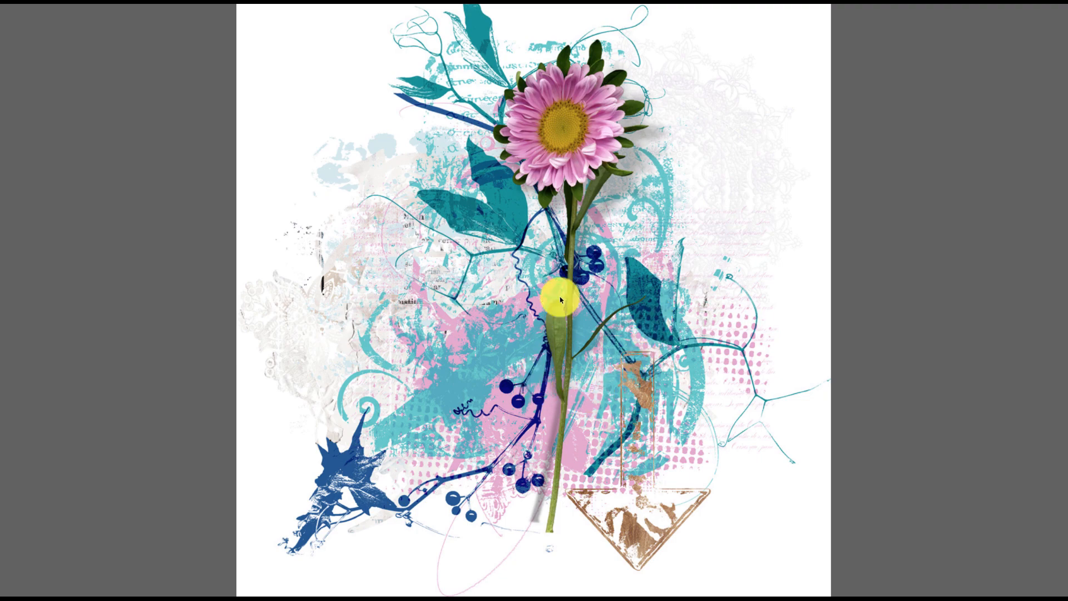
{"action": "key", "text": "space"}
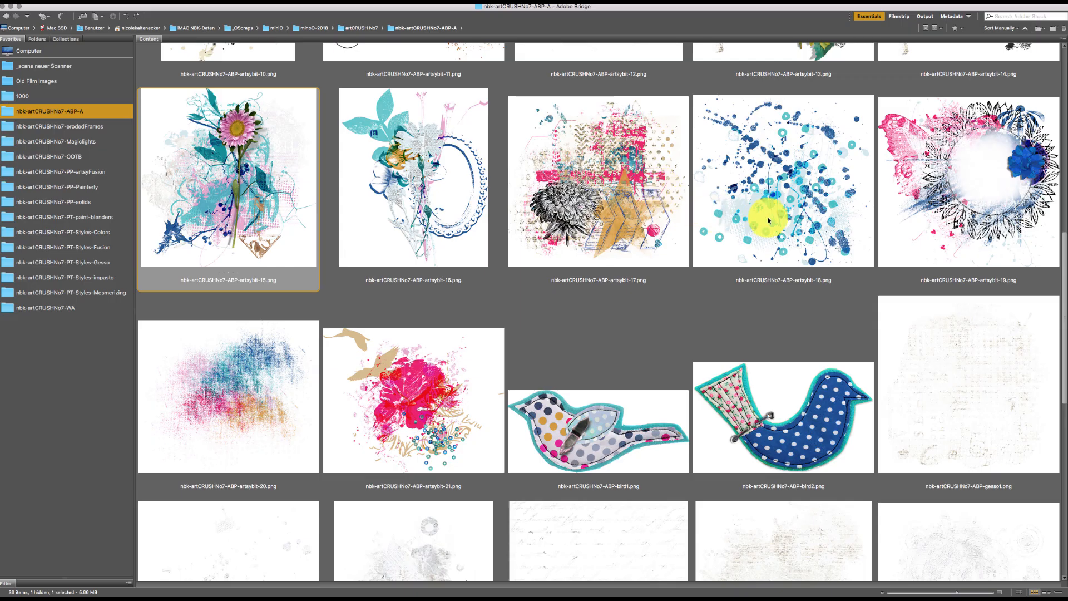
{"action": "left_click", "coordinate": [786, 203]}
{"action": "key", "text": "space"}
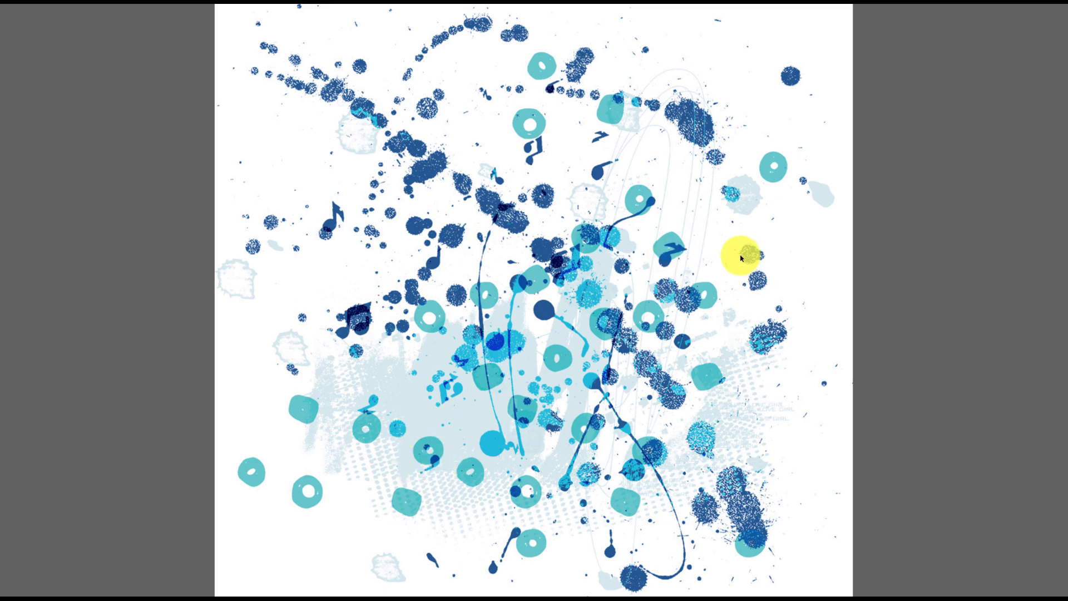
{"action": "key", "text": "space"}
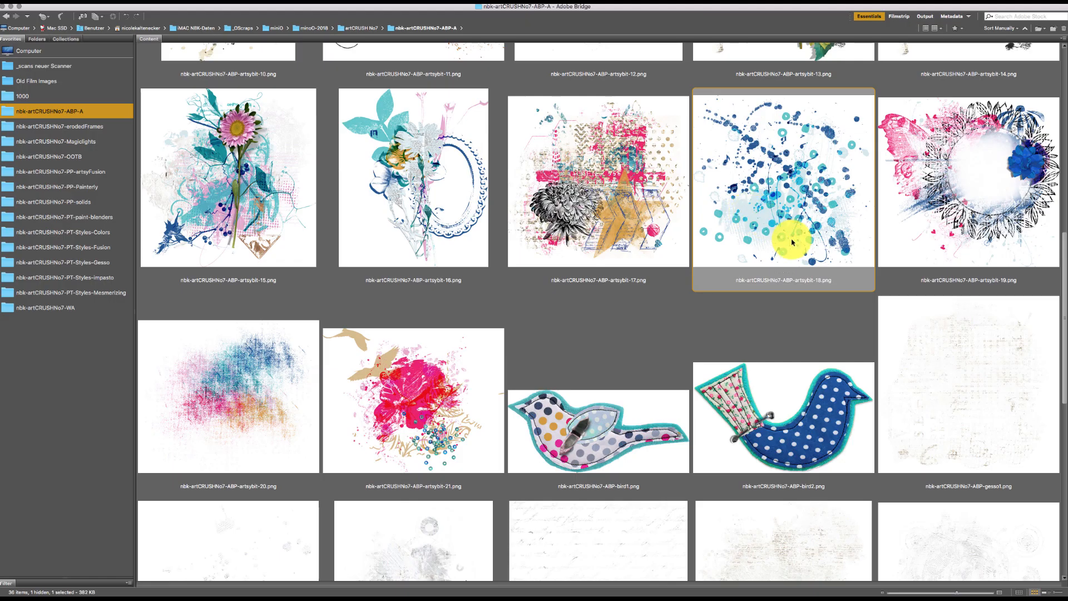
{"action": "left_click", "coordinate": [949, 150]}
{"action": "key", "text": "space"}
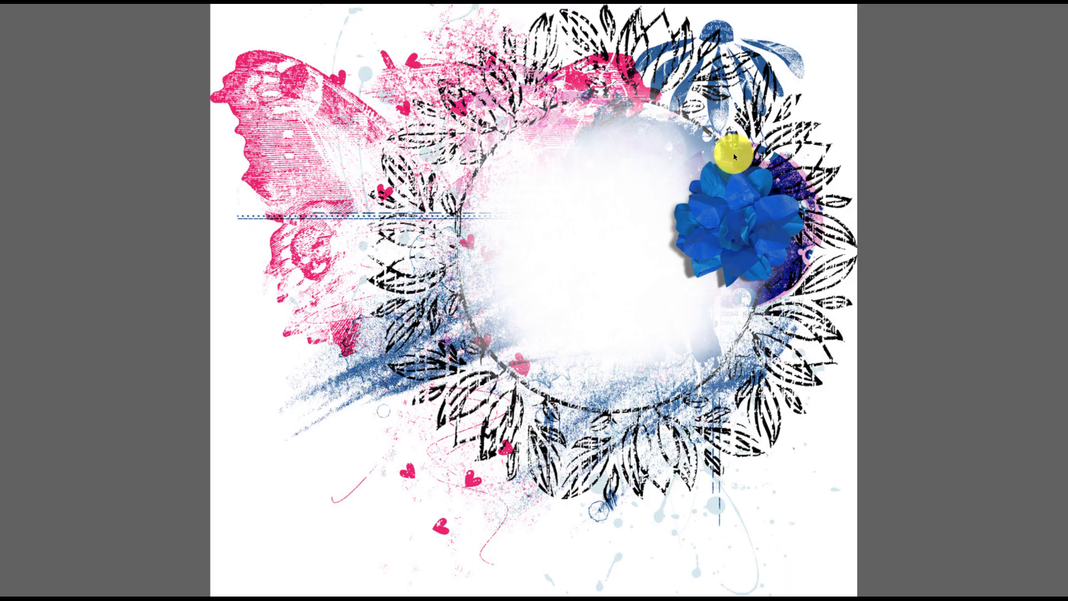
{"action": "key", "text": "space"}
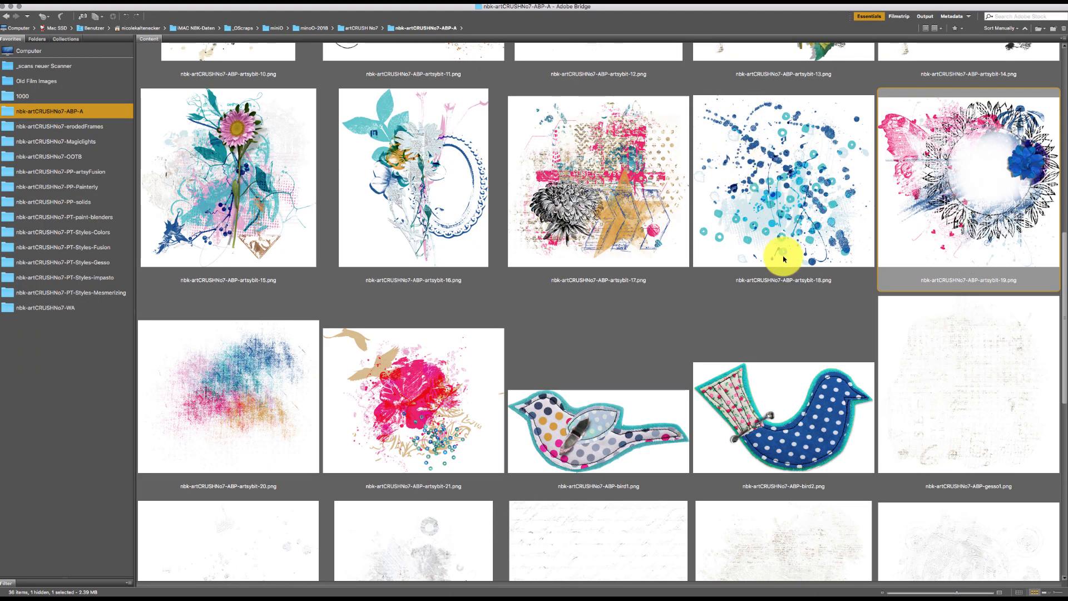
- Look over the white gesso overlay thumbnails and preview nbk-artCRUSHNo7-ABP-gesso1.png full screen
{"action": "left_click", "coordinate": [1038, 322]}
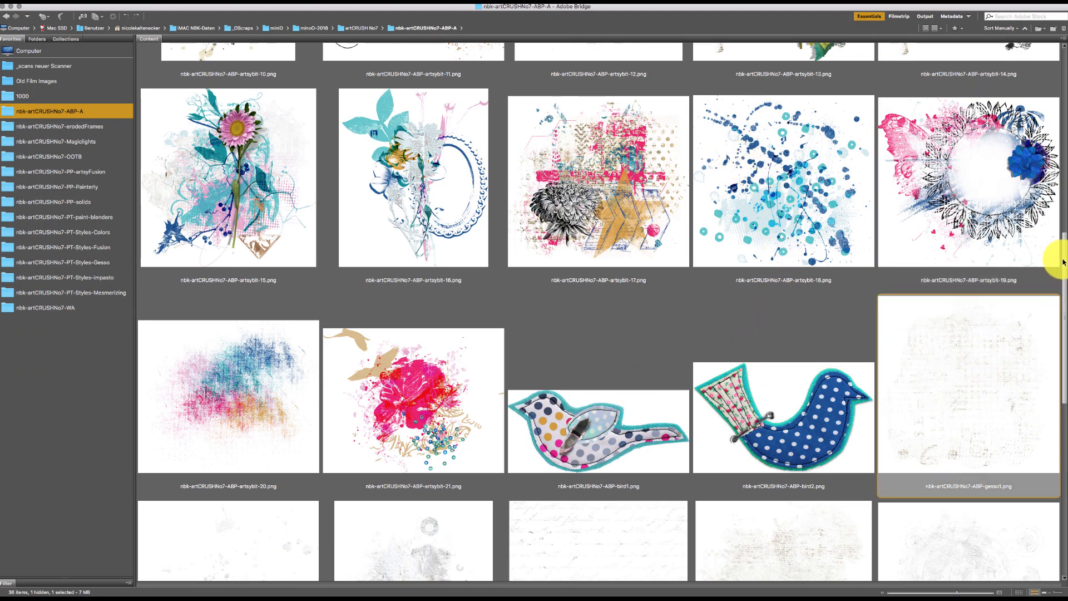
{"action": "scroll", "coordinate": [1045, 281], "scroll_direction": "down", "scroll_amount": 5}
{"action": "scroll", "coordinate": [1007, 357], "scroll_direction": "up", "scroll_amount": 1}
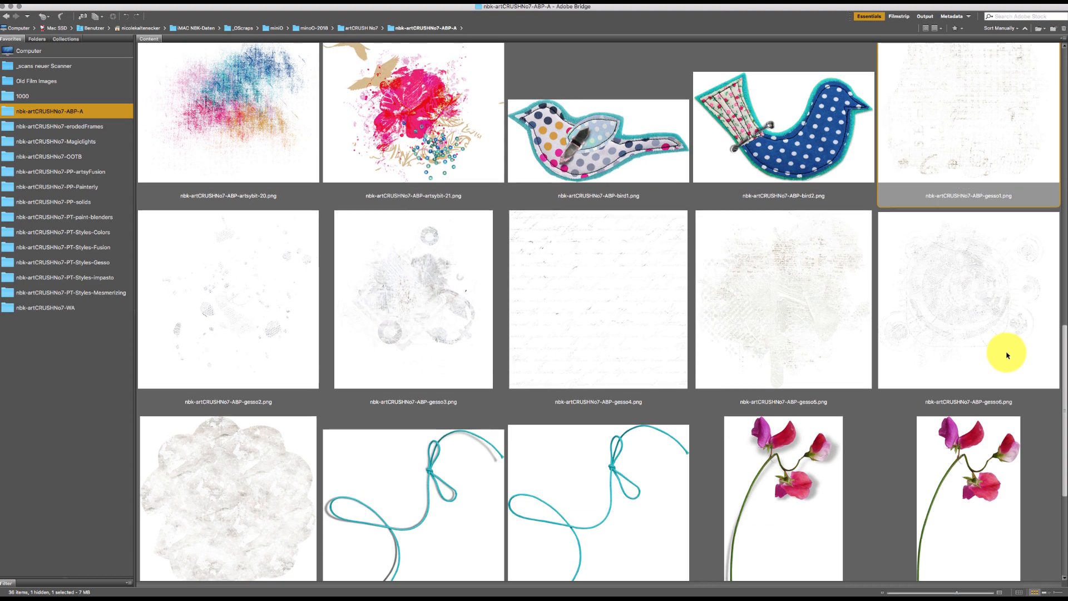
{"action": "scroll", "coordinate": [1003, 369], "scroll_direction": "down", "scroll_amount": 3}
{"action": "scroll", "coordinate": [982, 378], "scroll_direction": "up", "scroll_amount": 2}
{"action": "scroll", "coordinate": [970, 351], "scroll_direction": "up", "scroll_amount": 1}
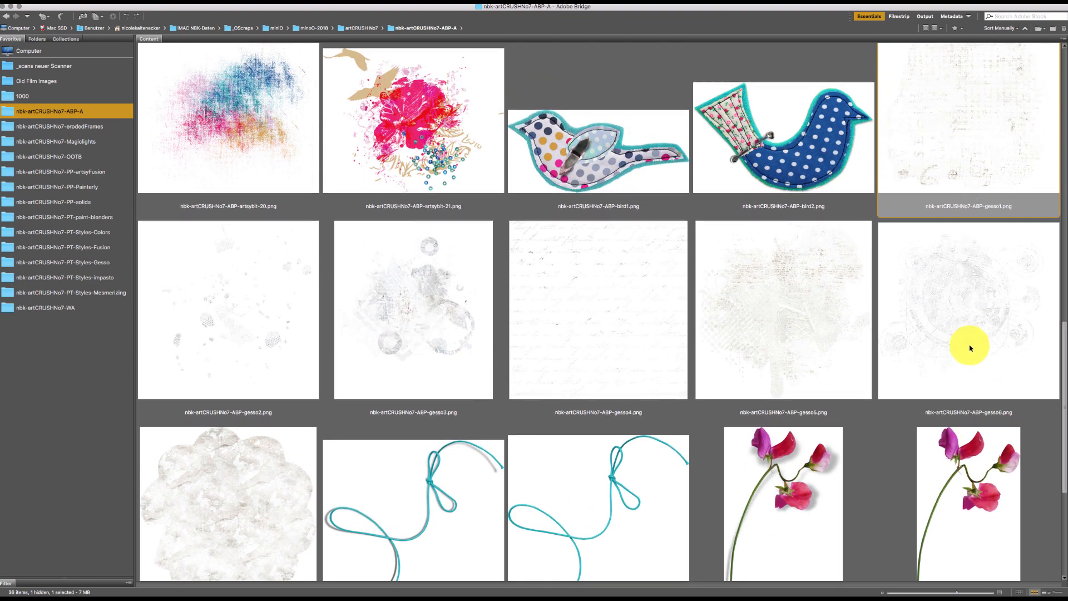
{"action": "key", "text": "space"}
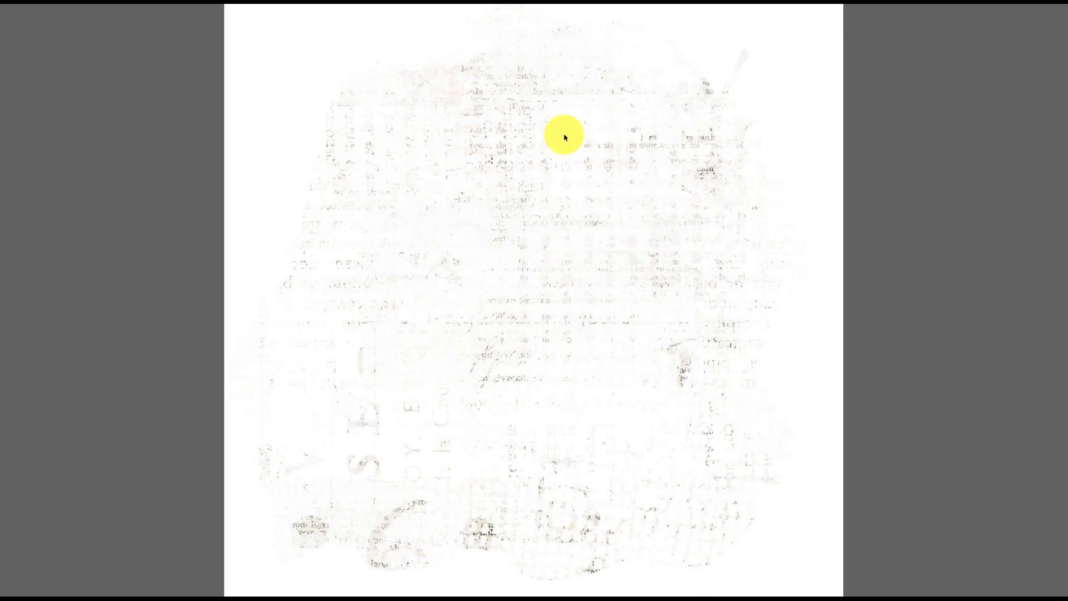
{"action": "key", "text": "space"}
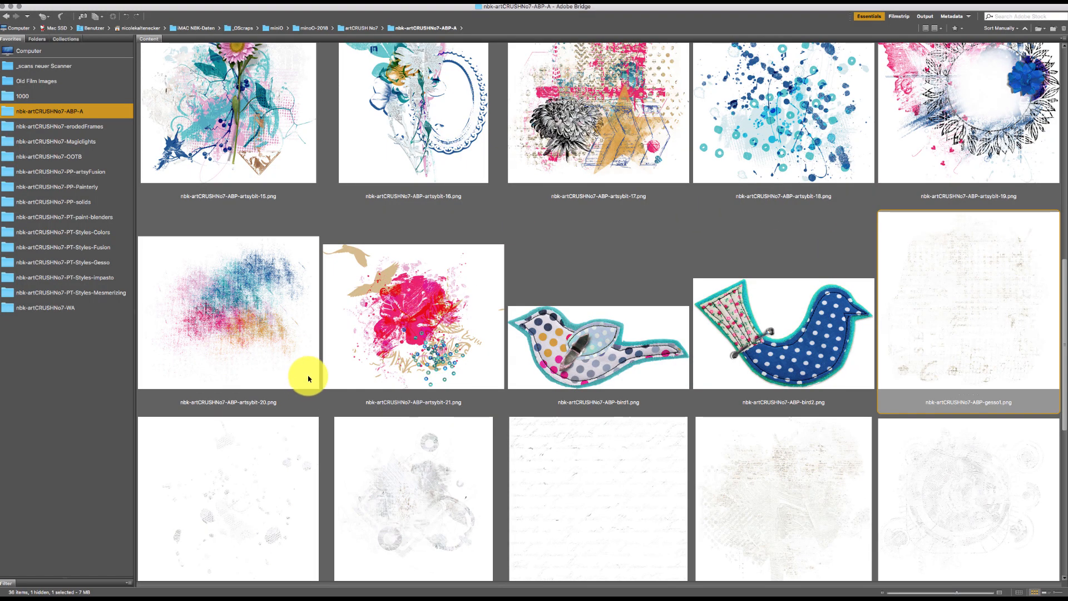
- Preview the nbk-artCRUSHNo7-ABP-gesso2.png overlay full screen
{"action": "left_click", "coordinate": [274, 476]}
{"action": "key", "text": "space"}
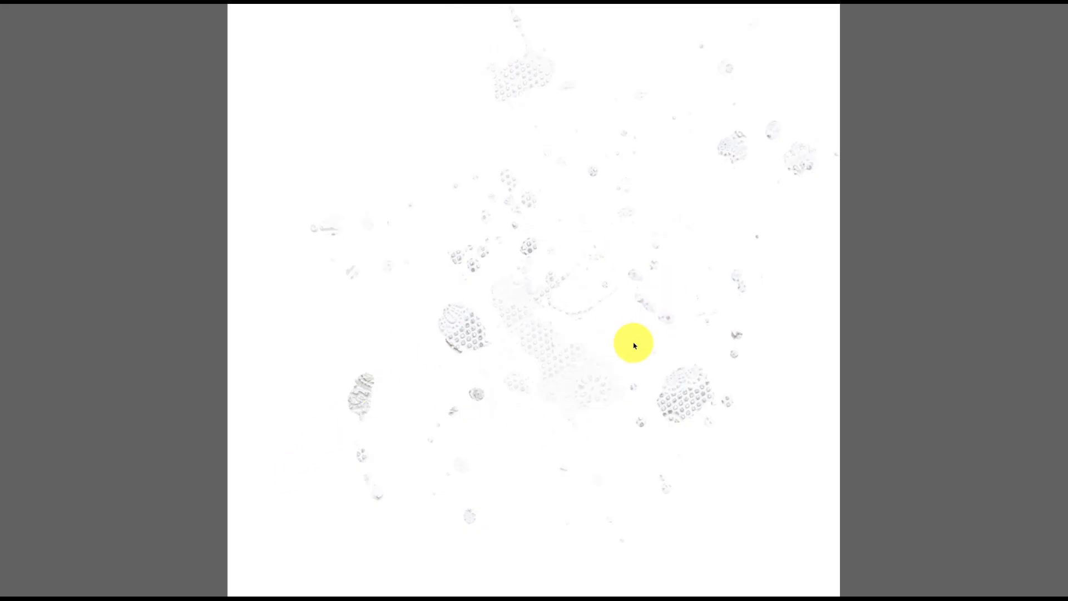
{"action": "key", "text": "space"}
- Open nbk-artCRUSHNo7-ABP-gesso3.png in Photoshop
{"action": "left_click", "coordinate": [446, 306]}
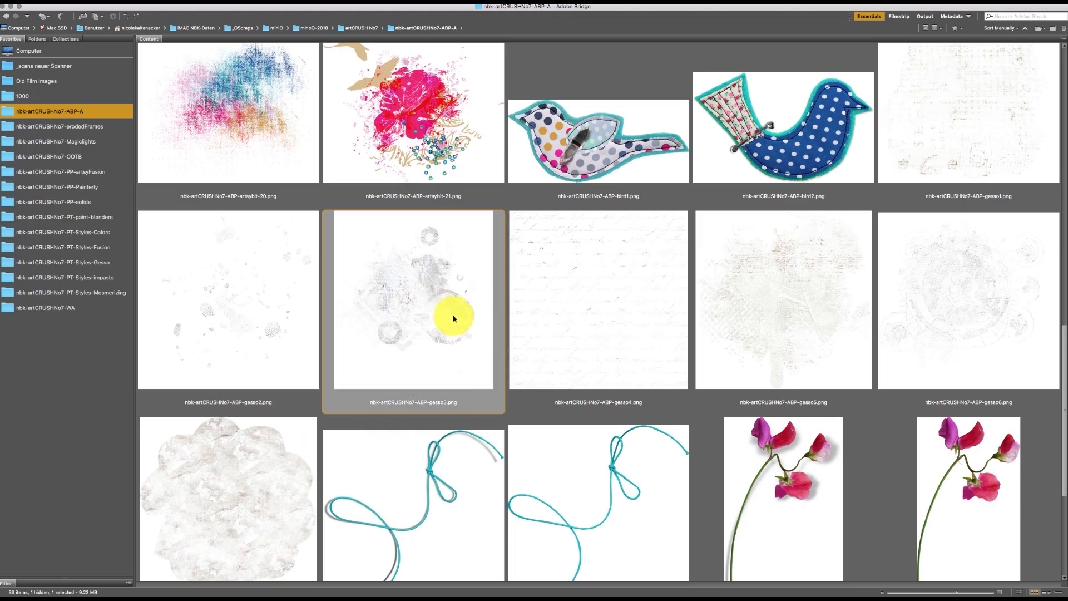
{"action": "double_click", "coordinate": [442, 303]}
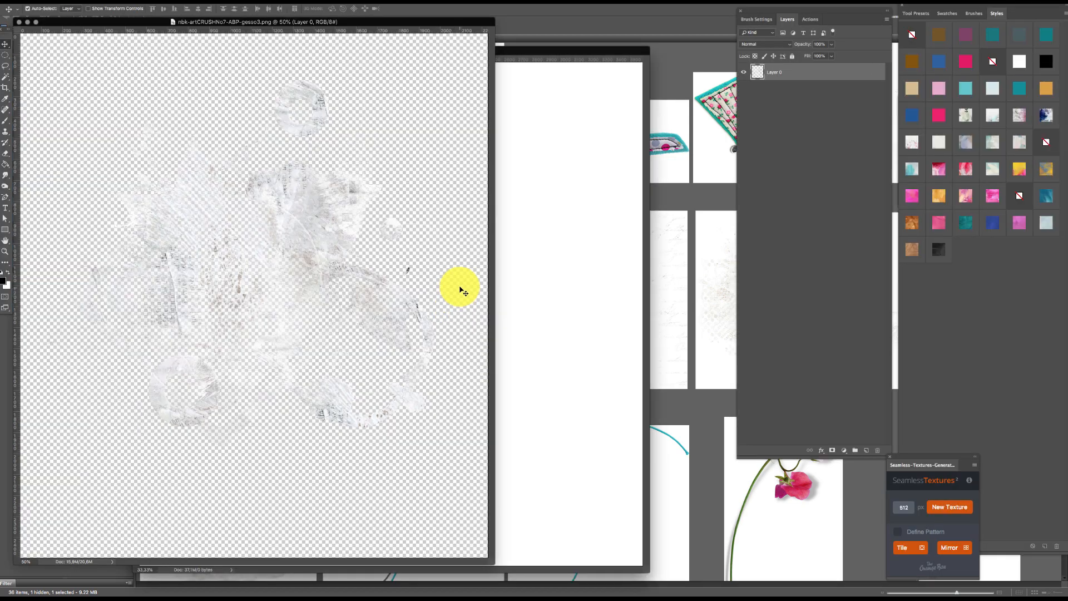
- Fill the blank Untitled-1 document's background with black and copy the gesso3 artwork onto it as a new layer
{"action": "left_click", "coordinate": [561, 95]}
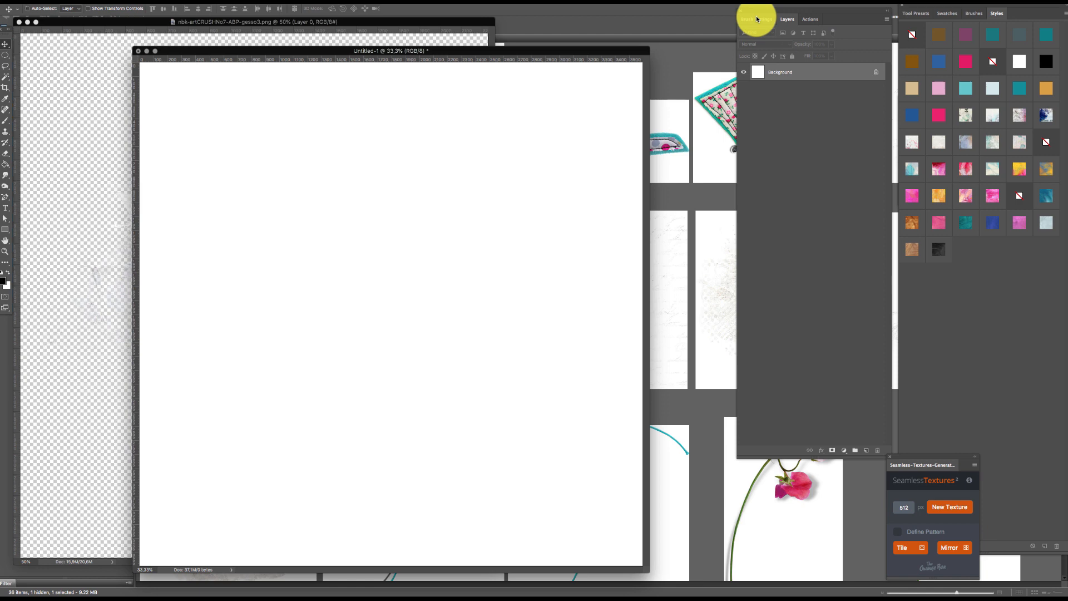
{"action": "key", "text": "alt+BackSpace"}
{"action": "left_click", "coordinate": [88, 135]}
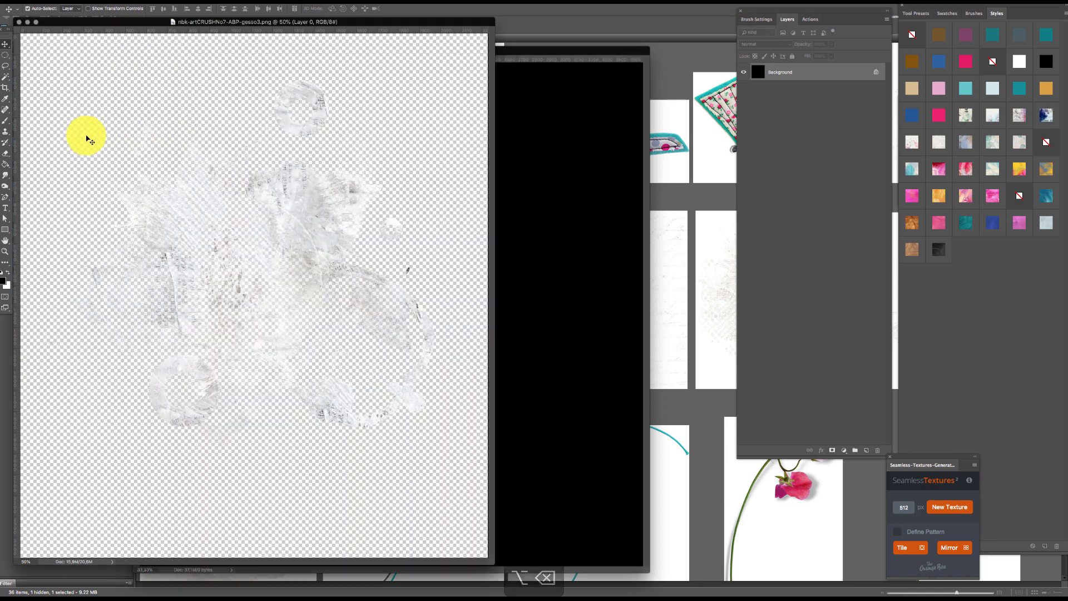
{"action": "left_click_drag", "start_coordinate": [388, 210], "coordinate": [458, 245]}
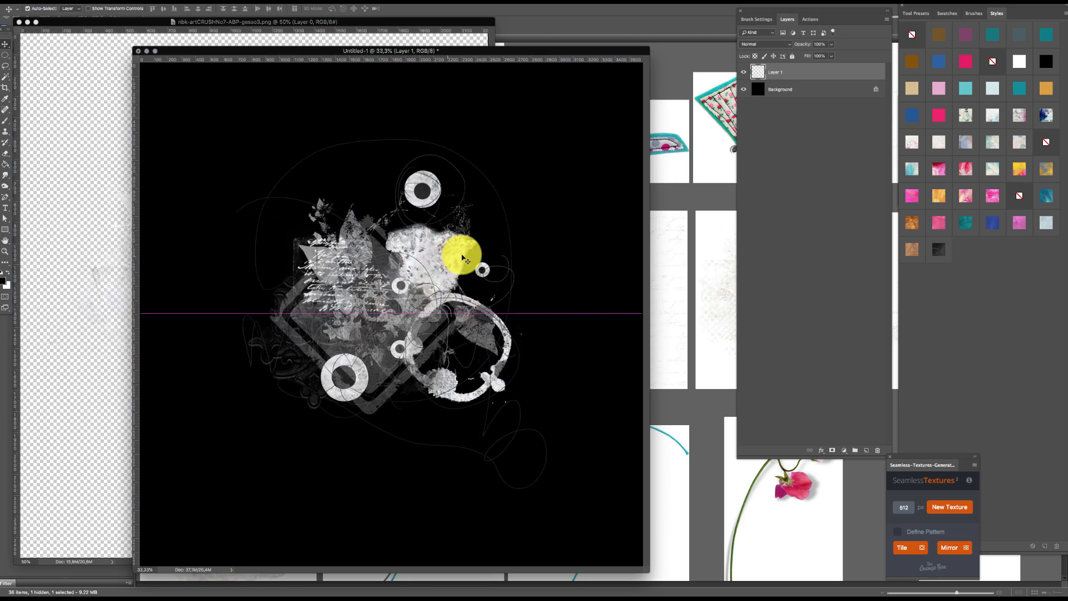
- Open nbk-artCRUSHNo7-ABP-gesso1.png in Photoshop and copy it into the black Untitled-1 document, overlapping the right side of the gesso3 artwork
{"action": "left_click", "coordinate": [688, 306]}
{"action": "double_click", "coordinate": [941, 136]}
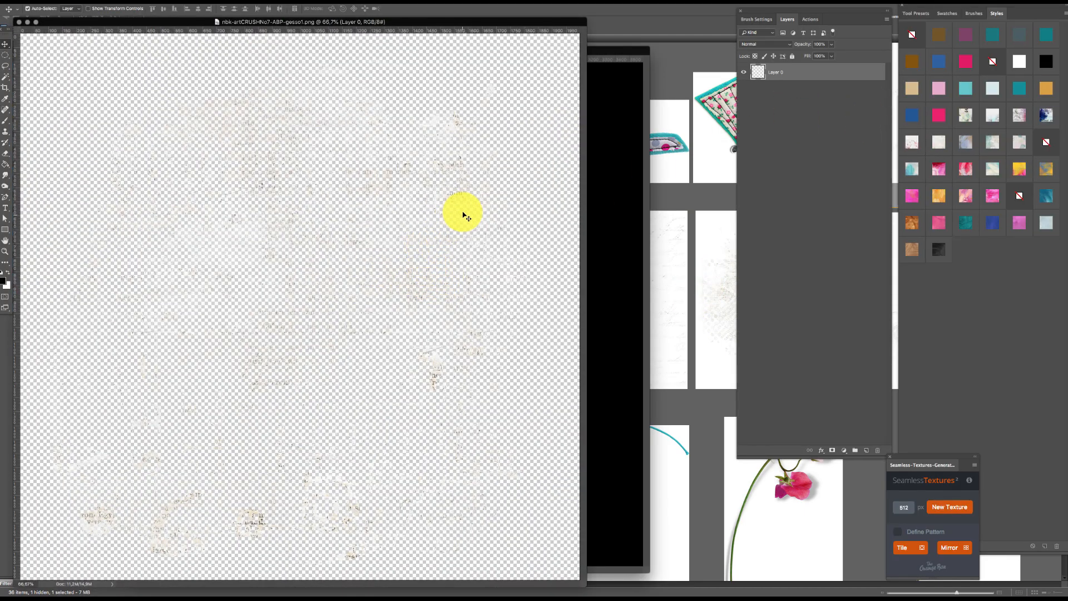
{"action": "left_click_drag", "start_coordinate": [465, 195], "coordinate": [607, 202]}
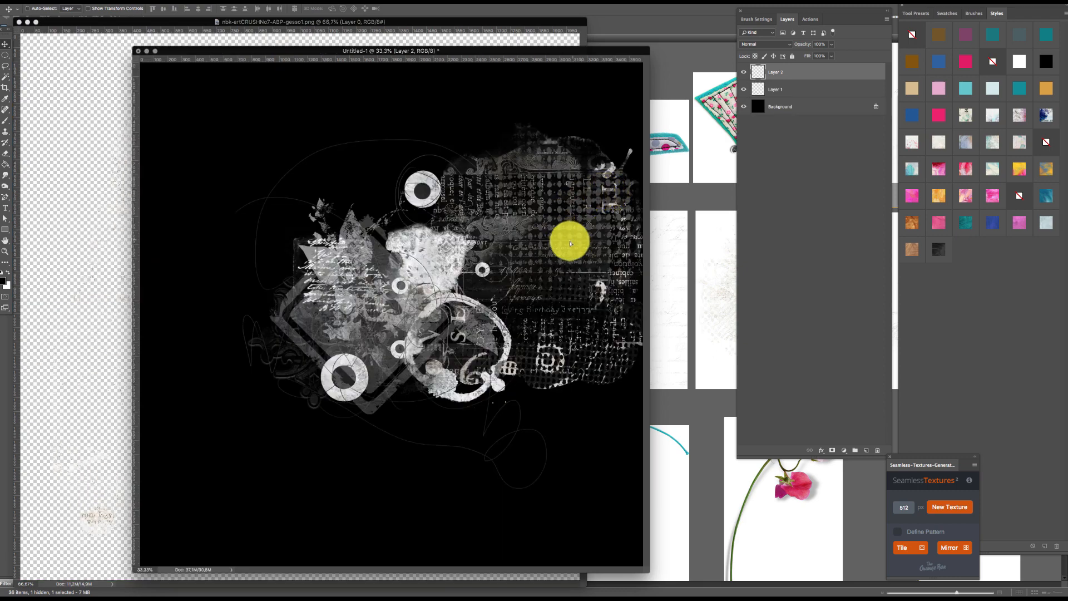
- Spread the two gesso layers apart in Untitled-1, gesso1 lower and gesso3 toward the upper left, and close the gesso1 document
{"action": "left_click_drag", "start_coordinate": [571, 242], "coordinate": [509, 347]}
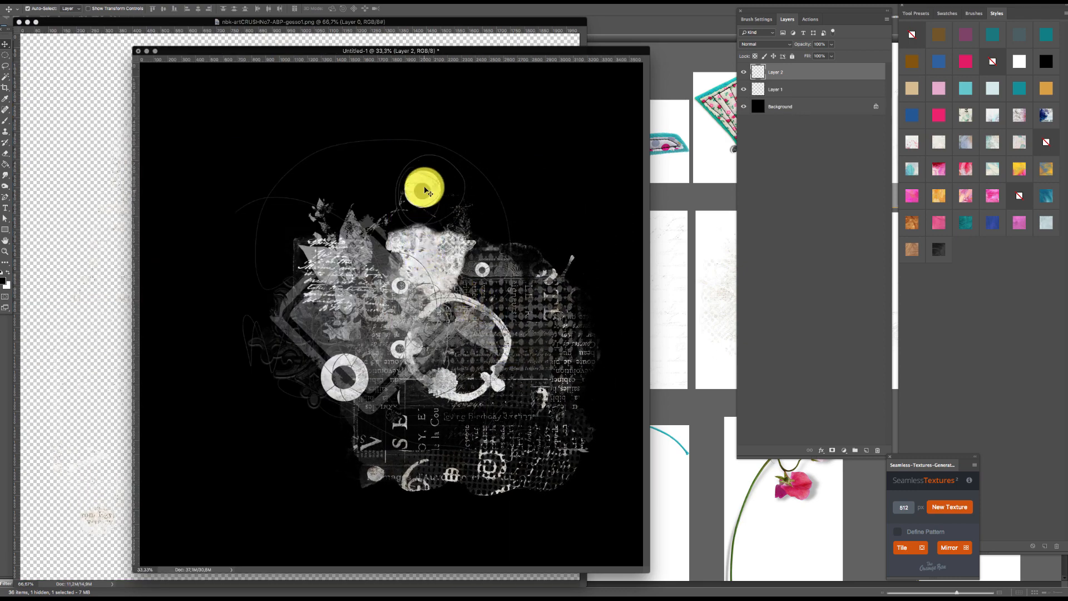
{"action": "left_click_drag", "start_coordinate": [407, 155], "coordinate": [346, 108]}
{"action": "left_click", "coordinate": [72, 422]}
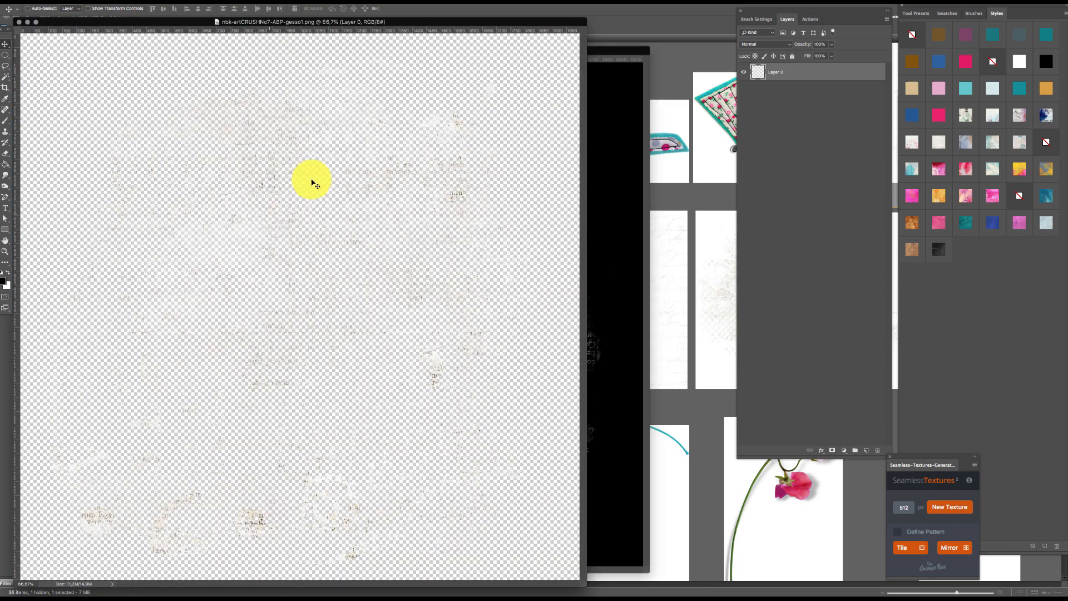
{"action": "key", "text": "super+w"}
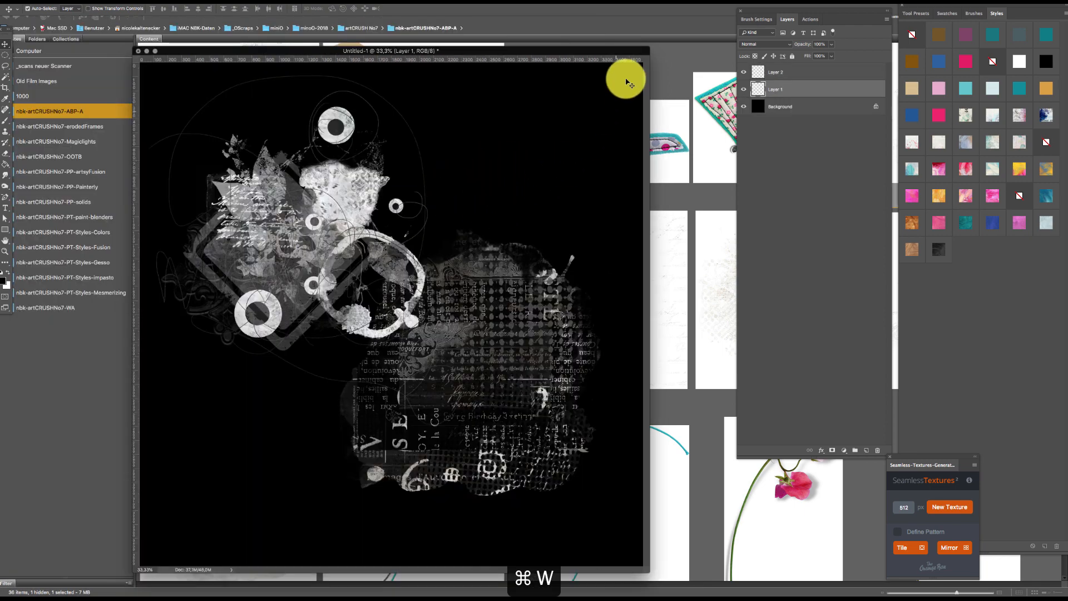
- Switch to Bridge and preview nbk-artCRUSHNo7-ABP-gesso3.png and nbk-artCRUSHNo7-ABP-gesso4.png full screen
{"action": "left_click", "coordinate": [698, 195]}
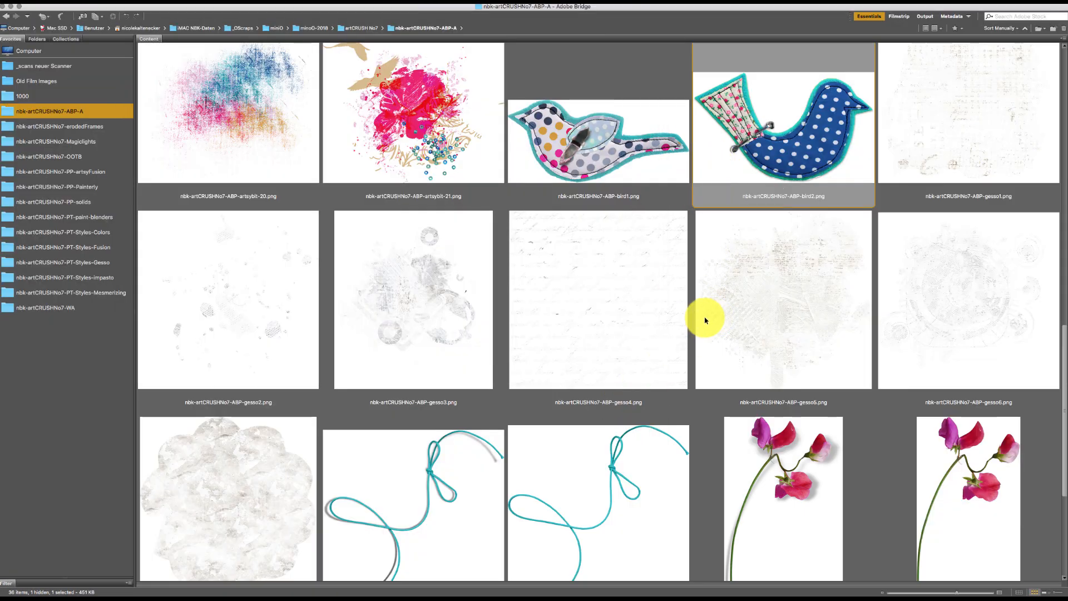
{"action": "left_click", "coordinate": [436, 300]}
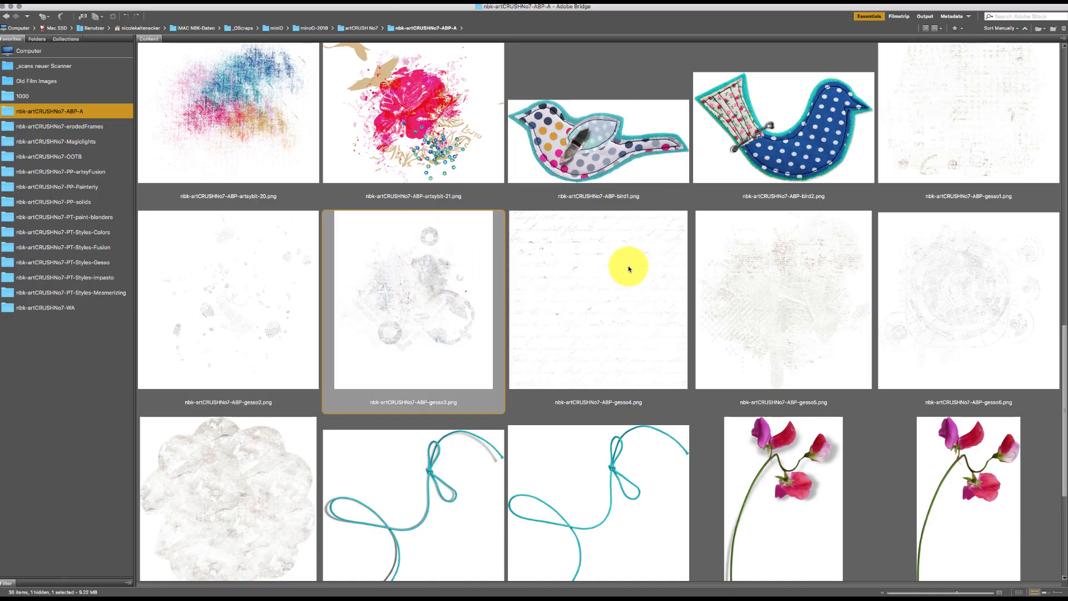
{"action": "key", "text": "space"}
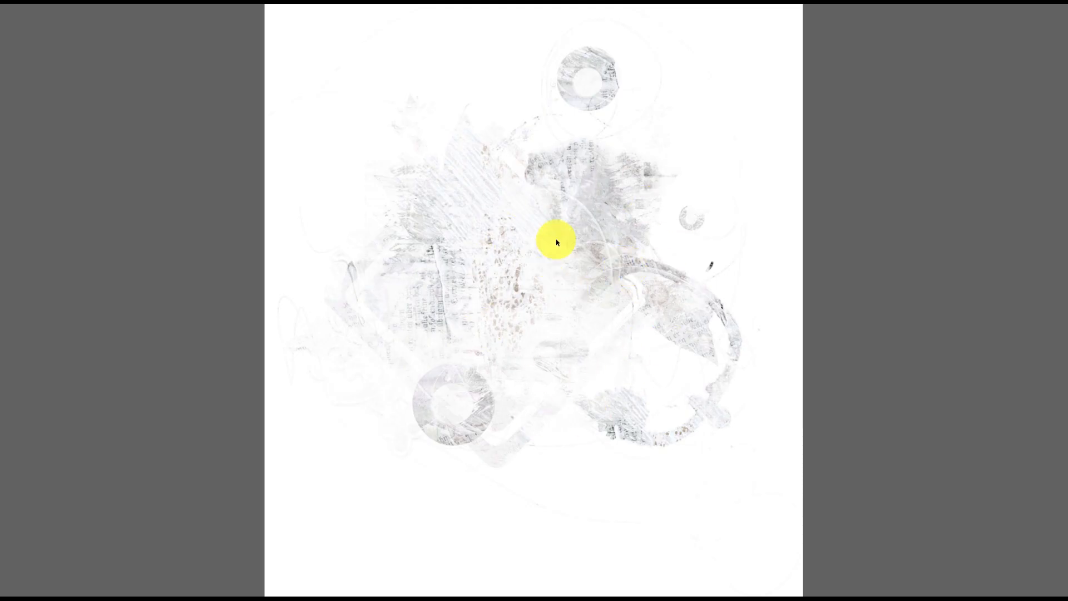
{"action": "key", "text": "space"}
{"action": "left_click", "coordinate": [572, 257]}
{"action": "key", "text": "space"}
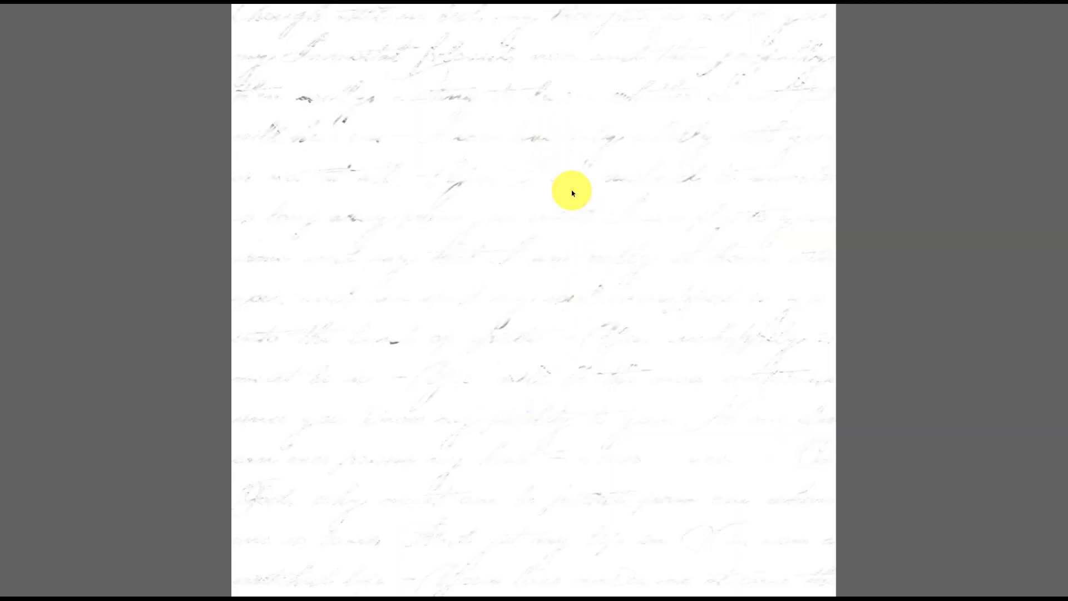
{"action": "key", "text": "space"}
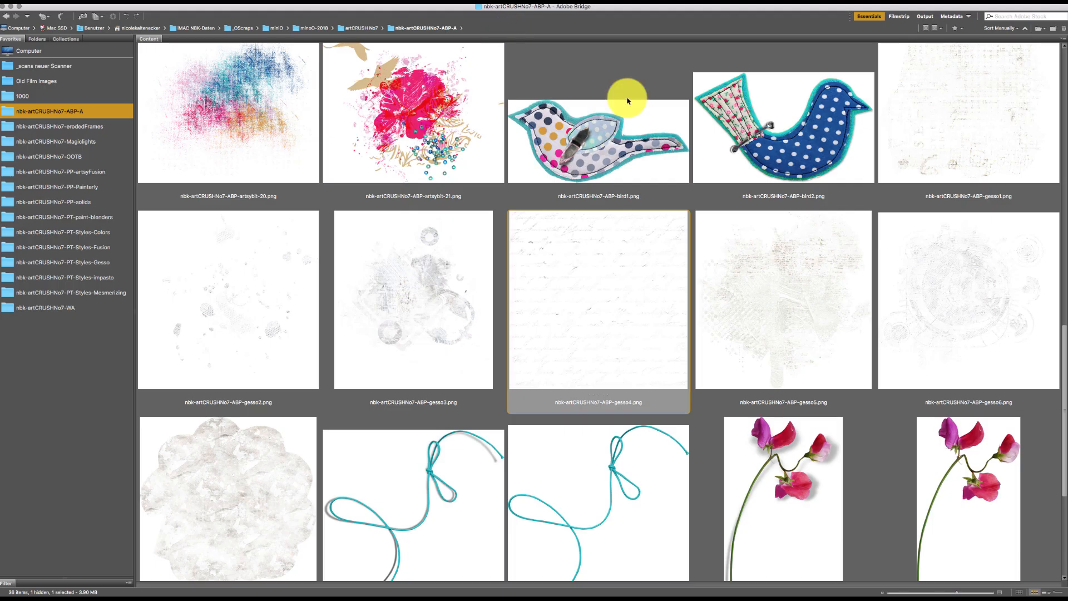
- Preview the gesso5, gesso6 and gesso7 overlays full screen, one after another
{"action": "left_click", "coordinate": [750, 332]}
{"action": "key", "text": "space"}
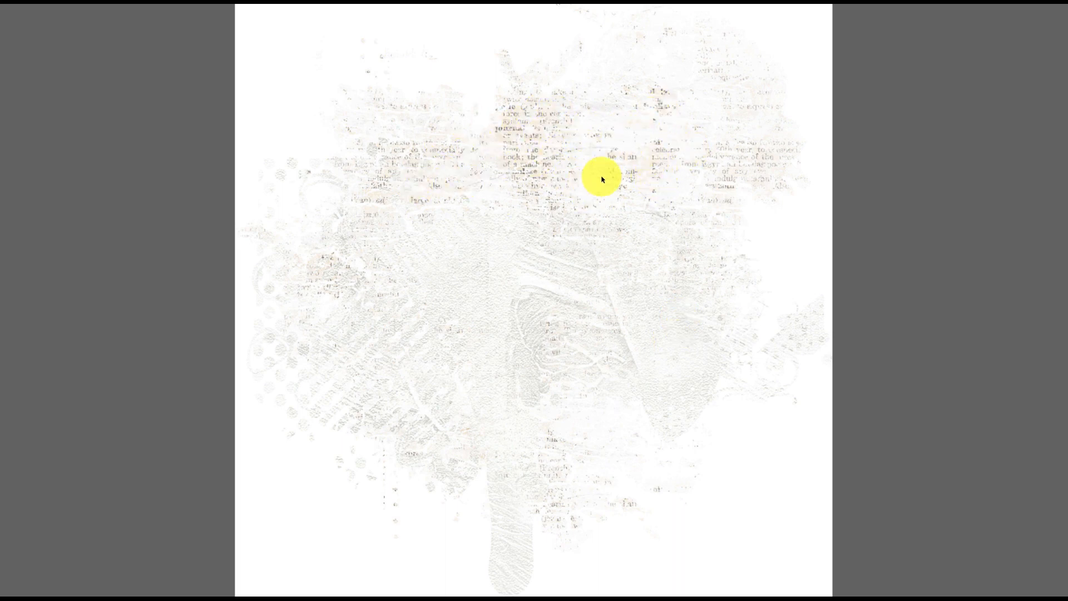
{"action": "key", "text": "space"}
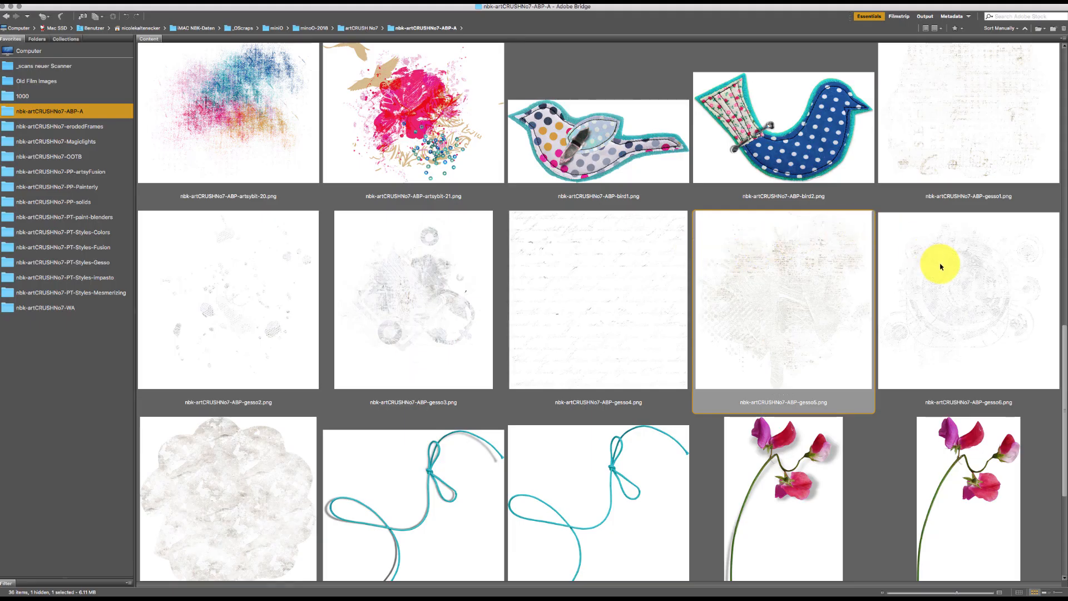
{"action": "left_click", "coordinate": [960, 271]}
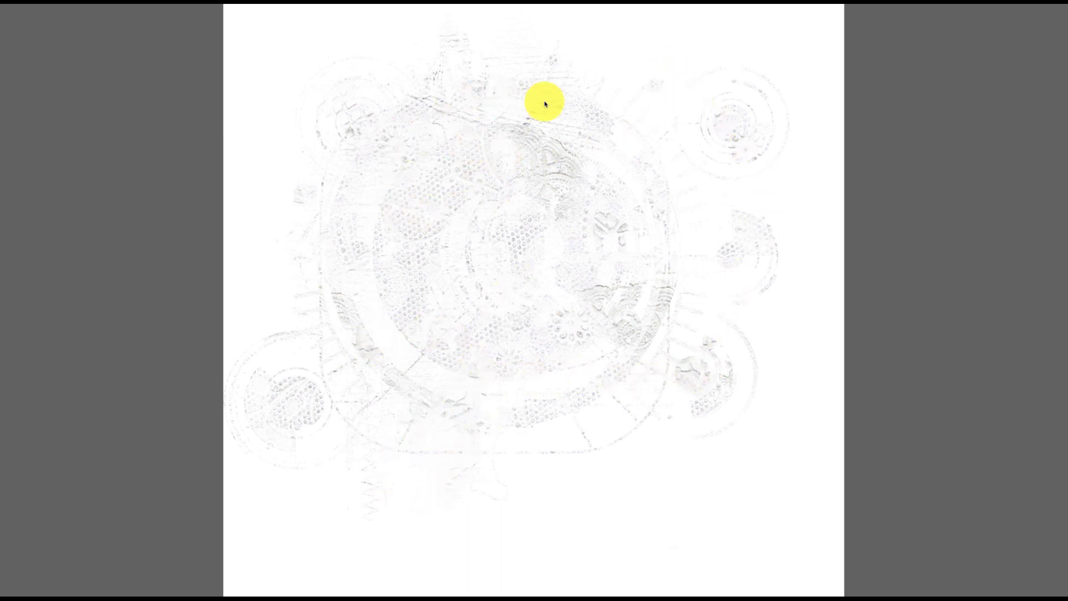
{"action": "key", "text": "space"}
{"action": "left_click", "coordinate": [262, 472]}
{"action": "key", "text": "space"}
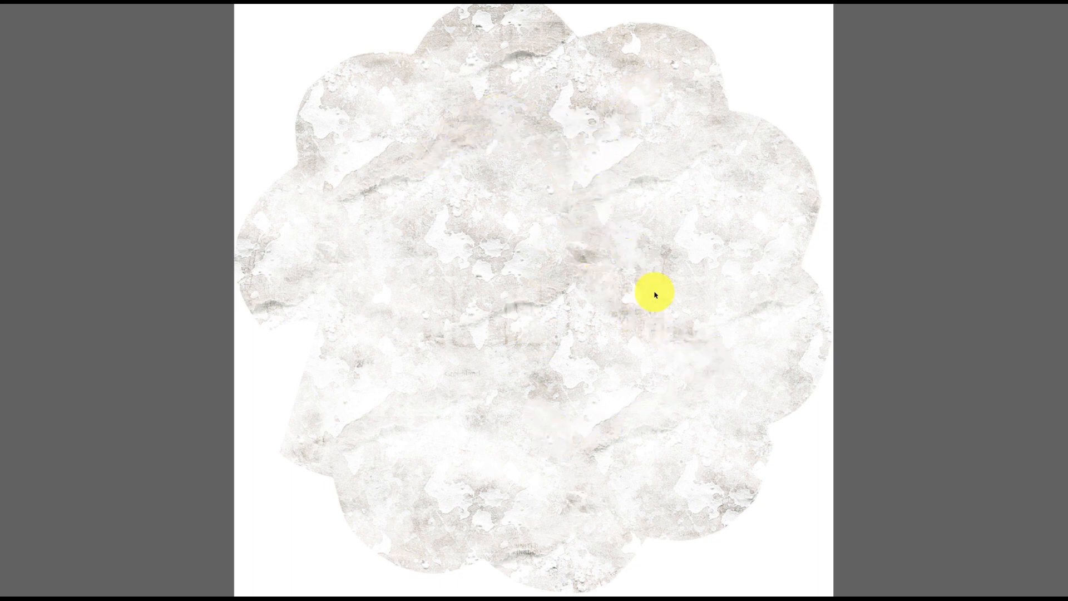
{"action": "key", "text": "space"}
- Select nbk-artCRUSHNo7-ABP-string-shadow.png, and preview the kit's cover image nbk-artCRUSH-07-ABP.jpg full screen
{"action": "left_click", "coordinate": [482, 477]}
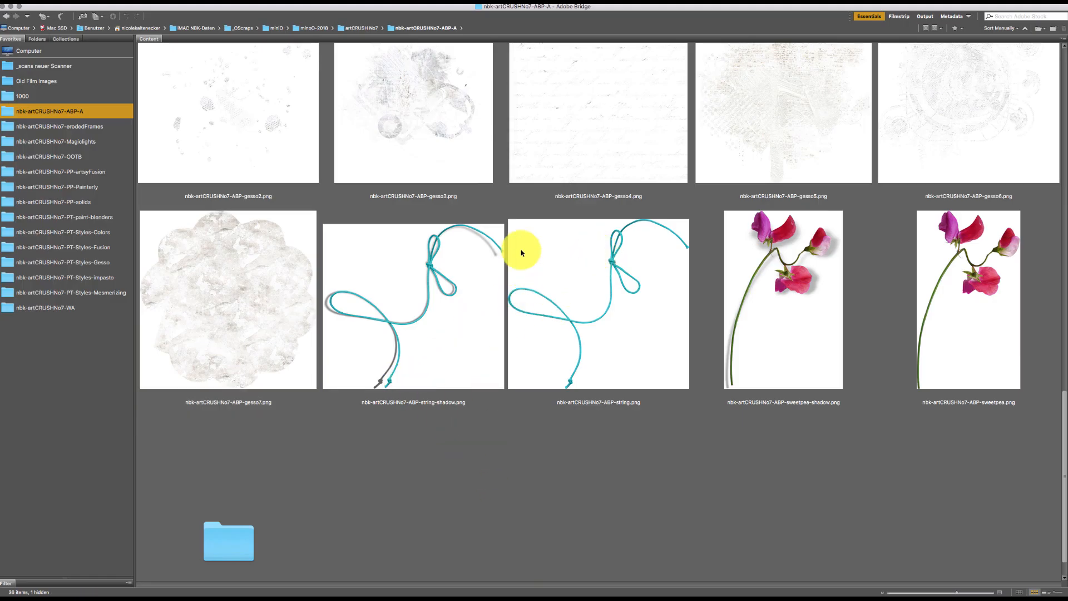
{"action": "left_click", "coordinate": [460, 263]}
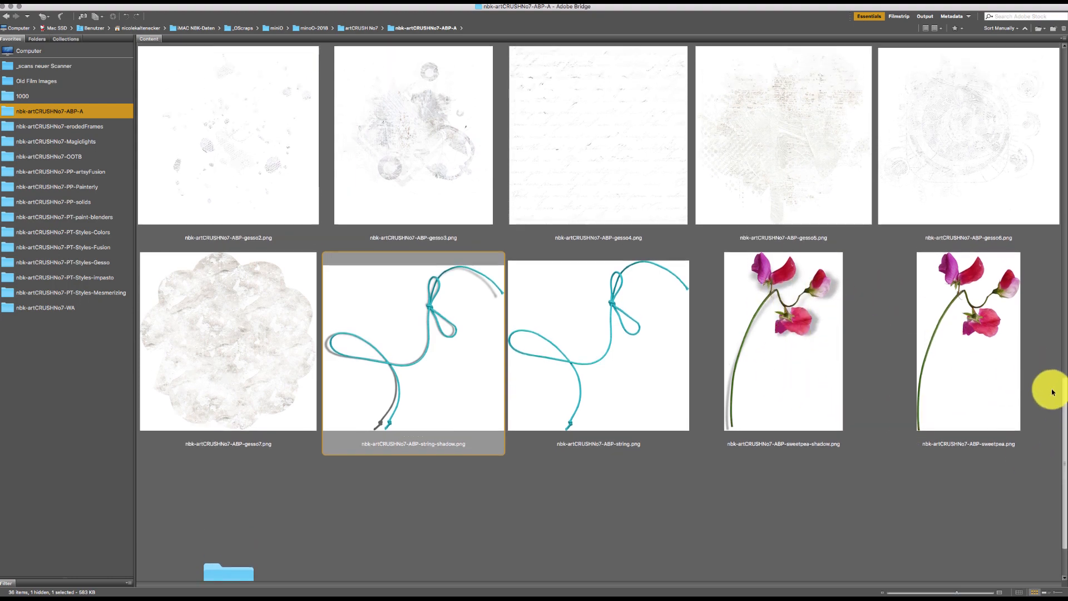
{"action": "scroll", "coordinate": [1046, 367], "scroll_direction": "up", "scroll_amount": 3}
{"action": "scroll", "coordinate": [1045, 346], "scroll_direction": "up", "scroll_amount": 10}
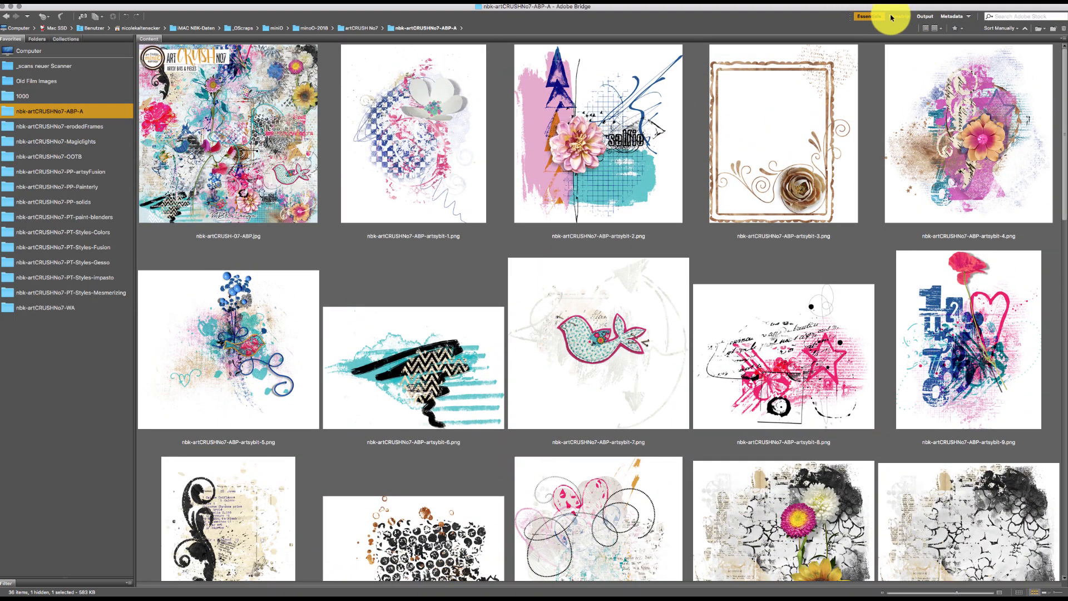
{"action": "left_click", "coordinate": [228, 117]}
{"action": "key", "text": "space"}
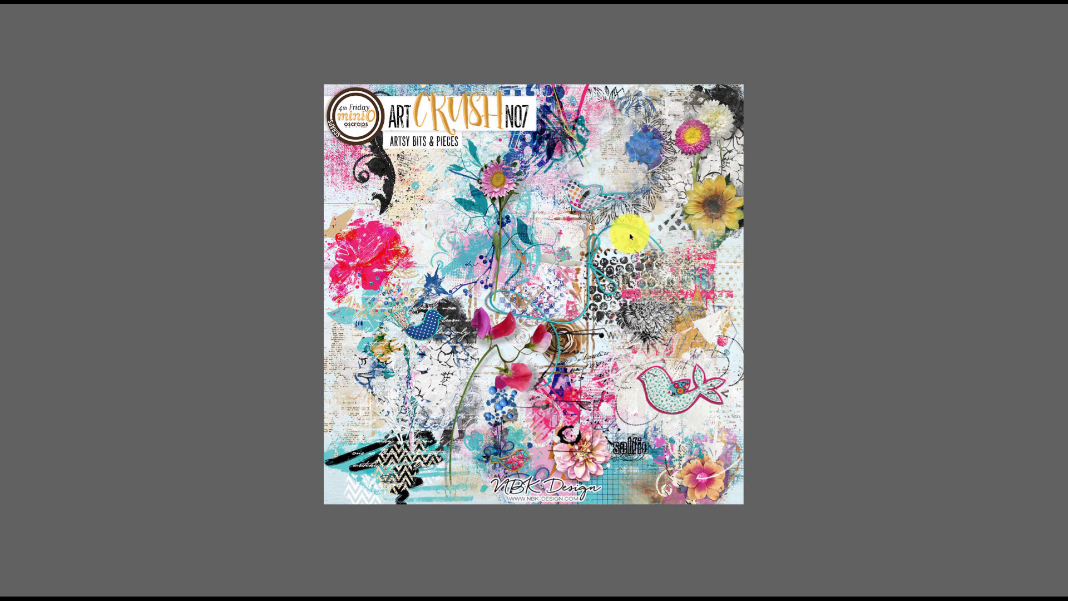
{"action": "key", "text": "space"}
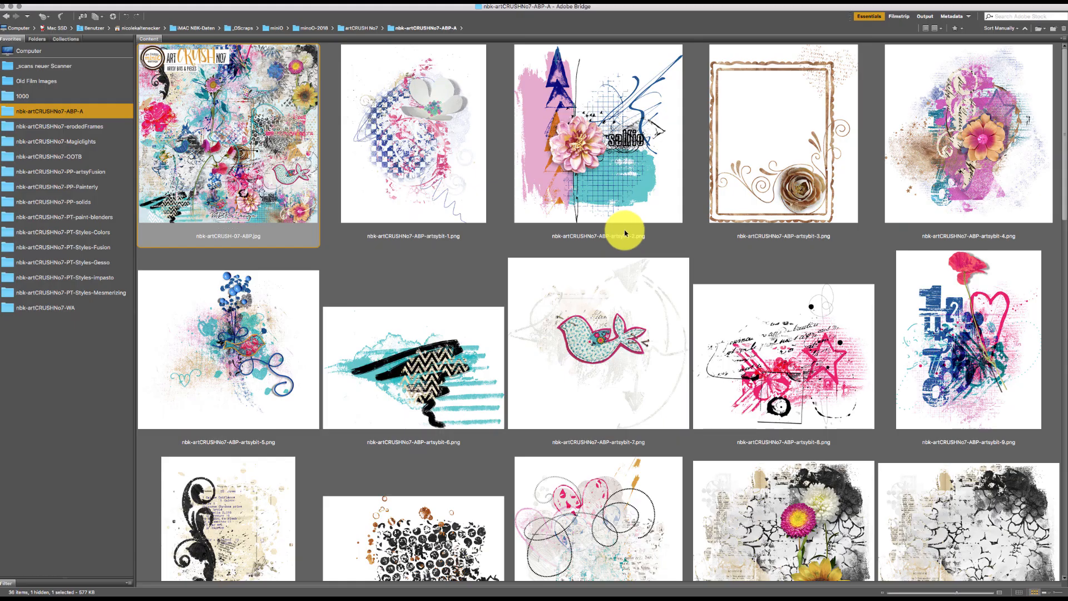
- Open the nbk-artCRUSHNo7-erodedFrames folder and preview erodedFrame1 and erodedFrame2 full screen
{"action": "left_click", "coordinate": [85, 127]}
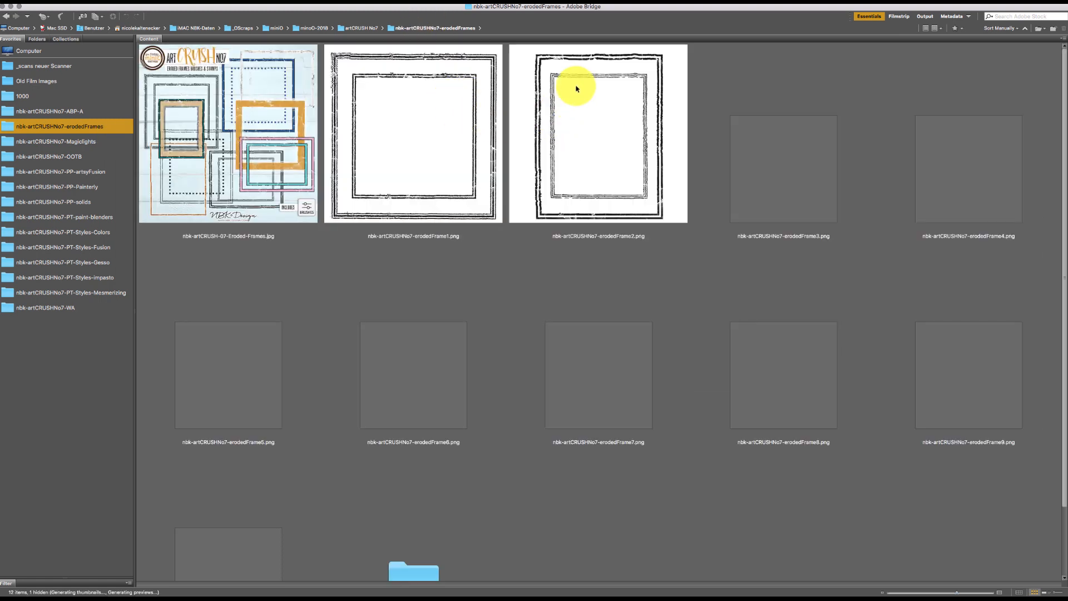
{"action": "left_click", "coordinate": [482, 124]}
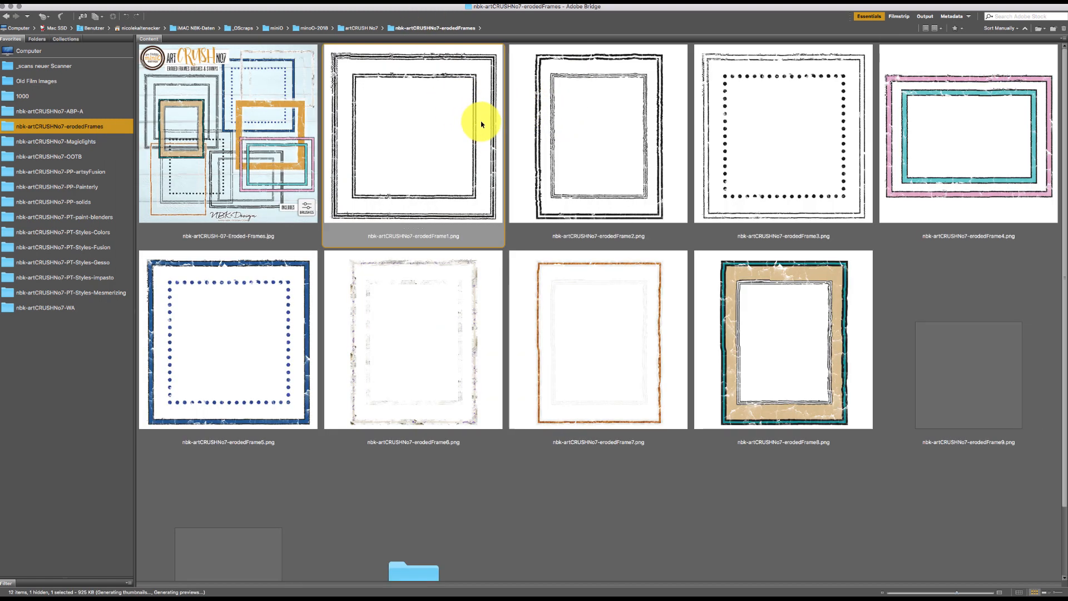
{"action": "key", "text": "space"}
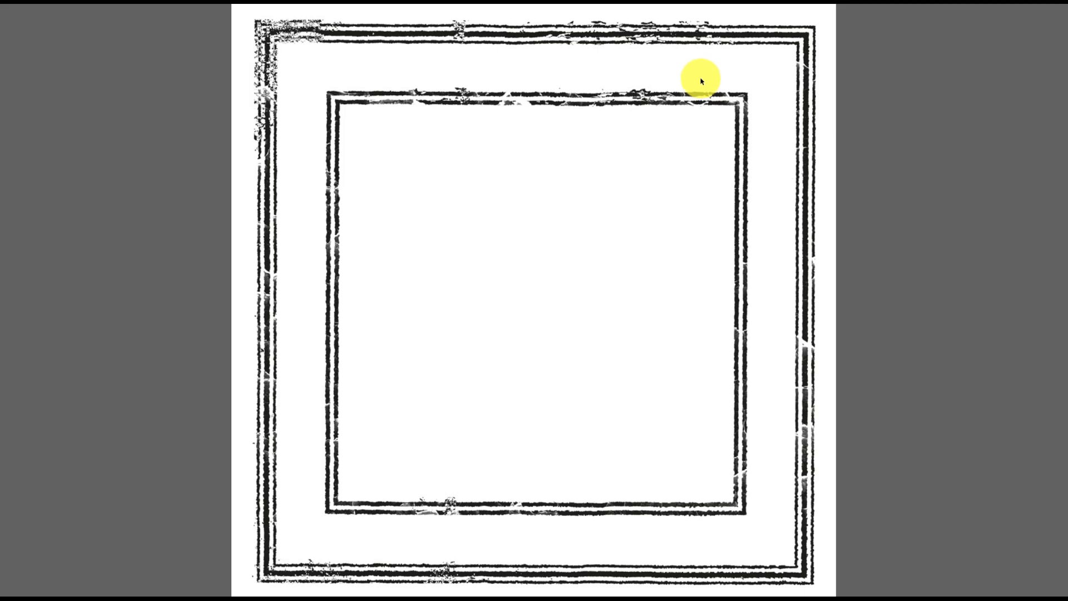
{"action": "key", "text": "space"}
{"action": "left_click", "coordinate": [595, 126]}
{"action": "key", "text": "space"}
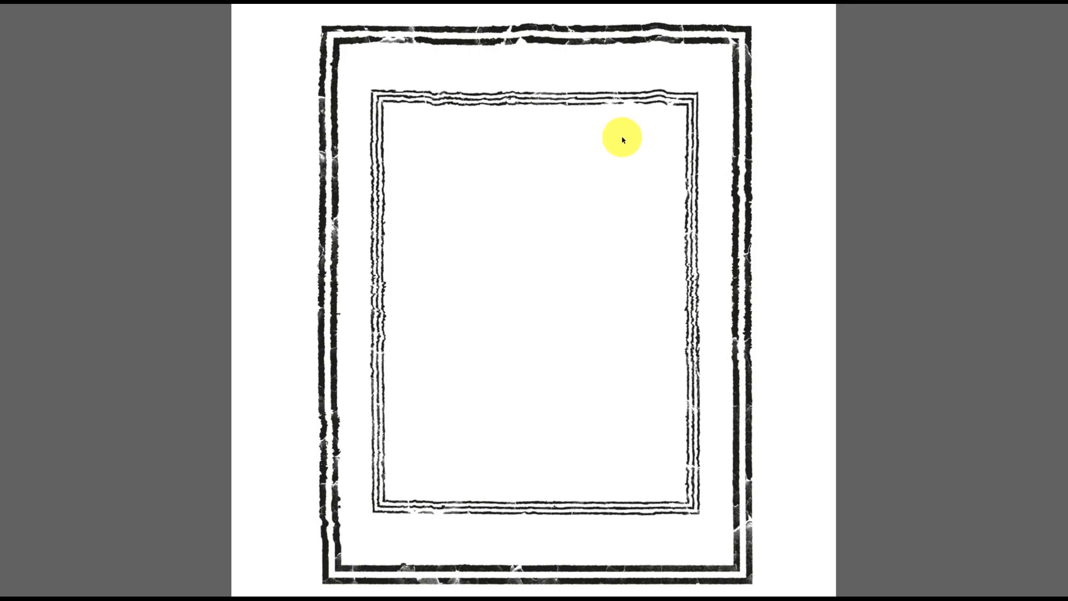
{"action": "key", "text": "space"}
- Preview nbk-artCRUSHNo7-erodedFrame3.png and nbk-artCRUSHNo7-erodedFrame4.png full screen
{"action": "left_click", "coordinate": [775, 175]}
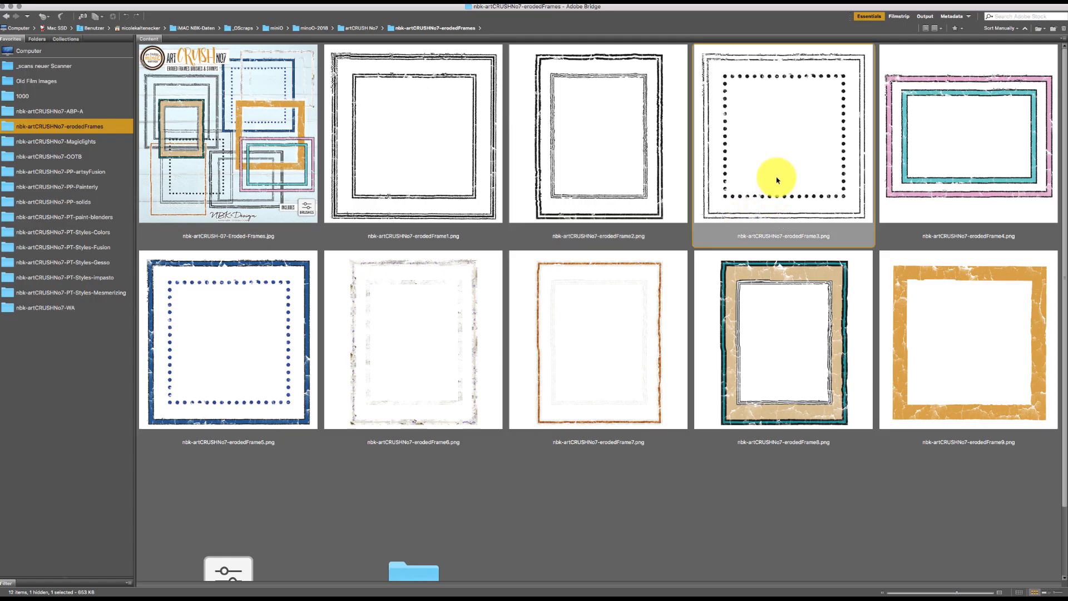
{"action": "key", "text": "space"}
{"action": "key", "text": "space"}
{"action": "left_click", "coordinate": [879, 117]}
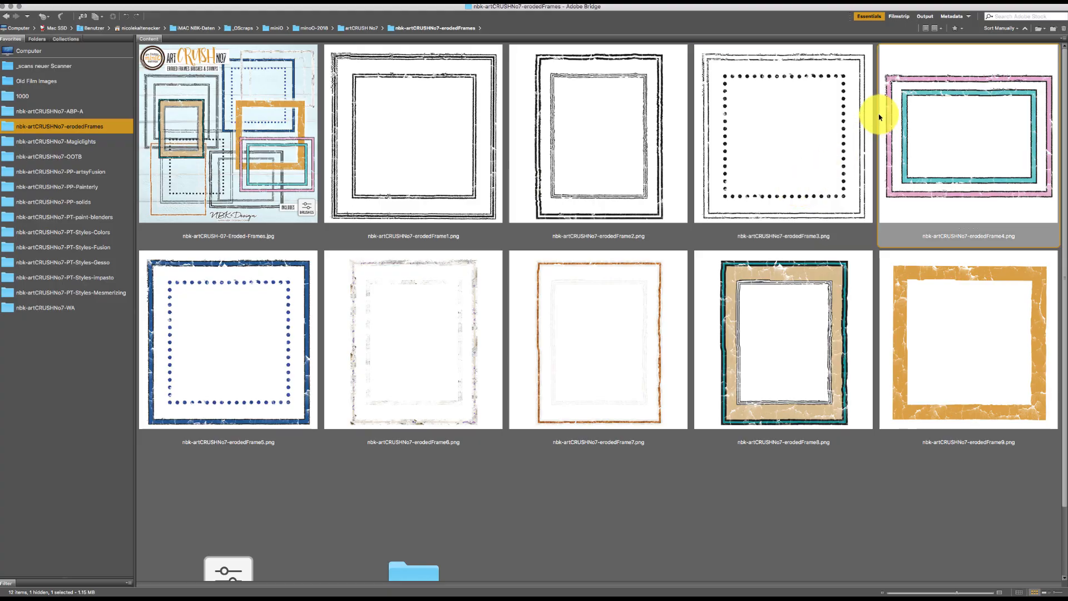
{"action": "key", "text": "space"}
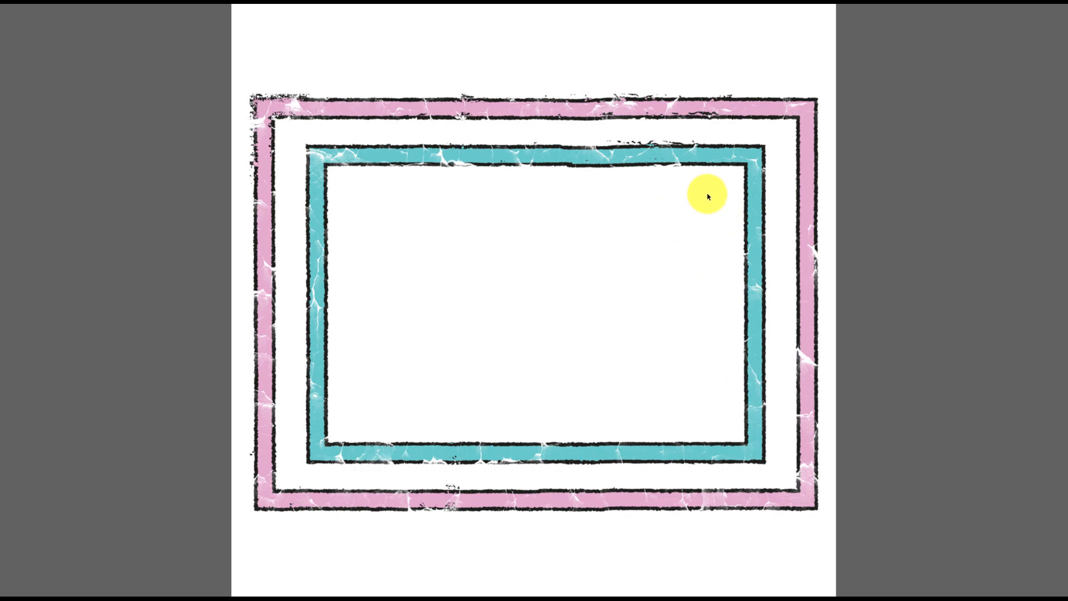
{"action": "key", "text": "space"}
- Preview the erodedFrame5, erodedFrame6 and erodedFrame7 images full screen, one after another
{"action": "left_click", "coordinate": [280, 273]}
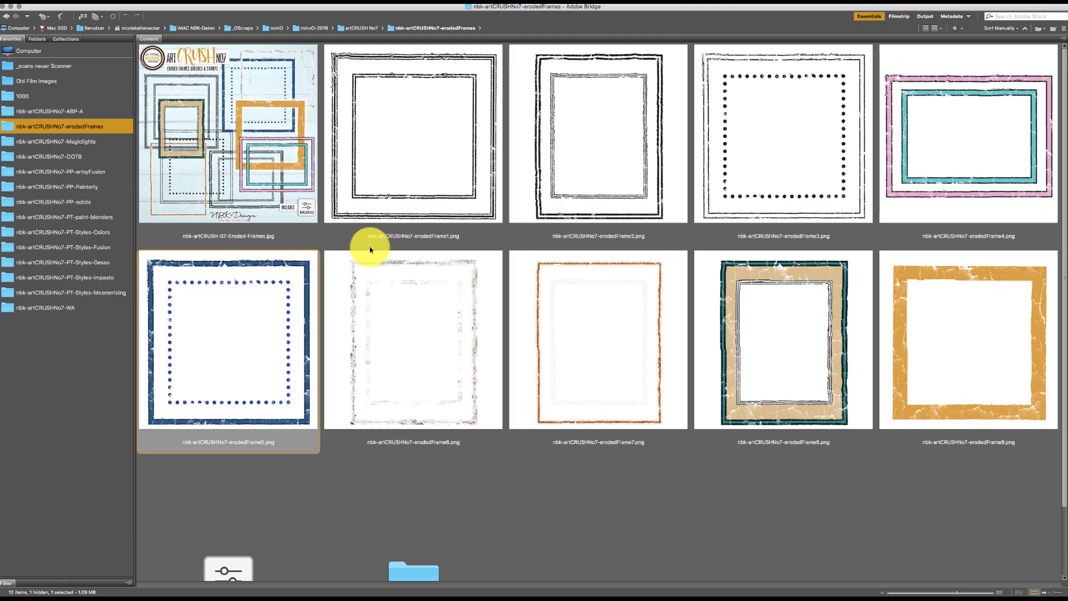
{"action": "key", "text": "space"}
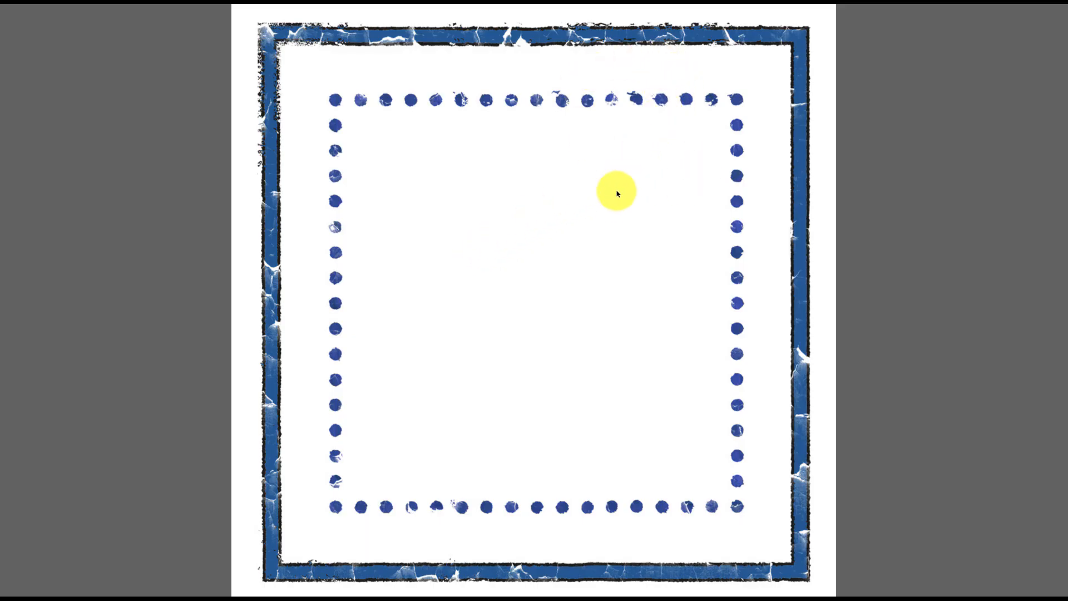
{"action": "key", "text": "space"}
{"action": "left_click", "coordinate": [415, 322]}
{"action": "key", "text": "space"}
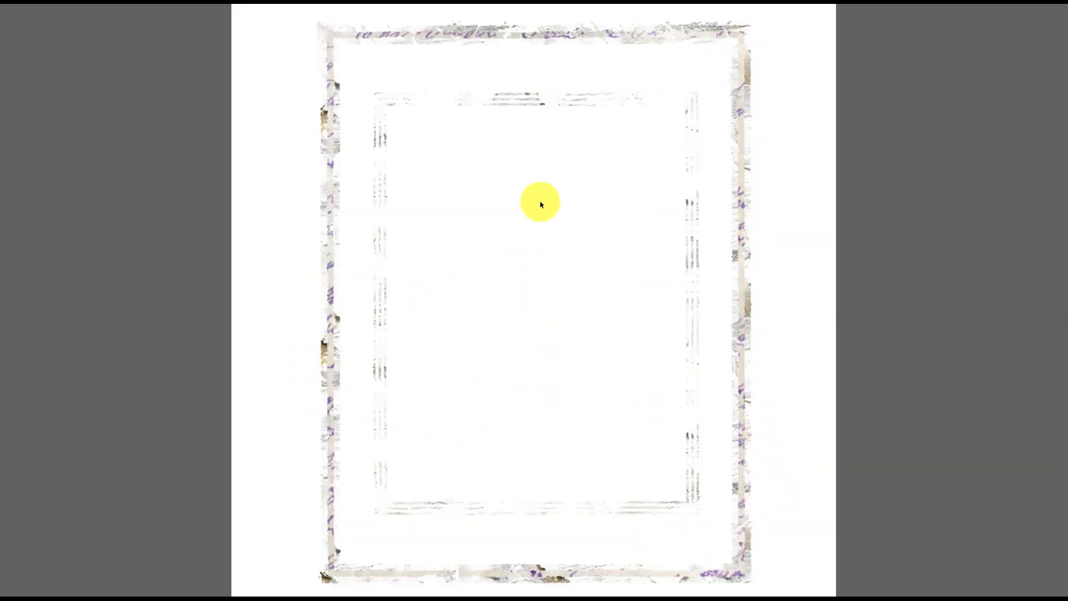
{"action": "key", "text": "space"}
{"action": "left_click", "coordinate": [606, 310]}
{"action": "key", "text": "space"}
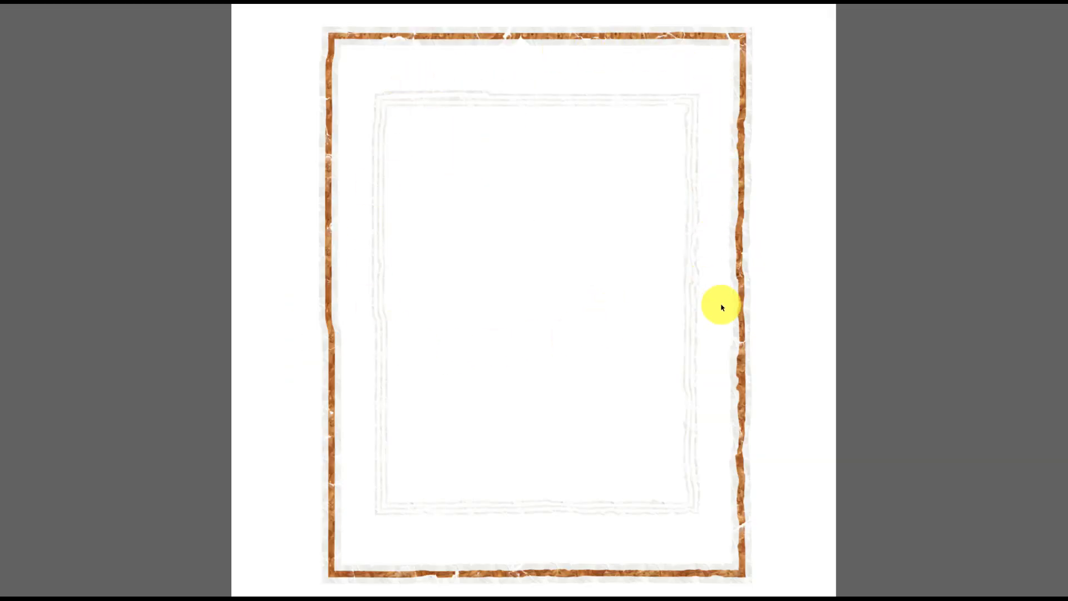
{"action": "key", "text": "space"}
- Preview erodedFrame8 and erodedFrame9 full screen, enlarging erodedFrame9 to 100% to examine its cracked texture
{"action": "left_click", "coordinate": [739, 314]}
{"action": "key", "text": "space"}
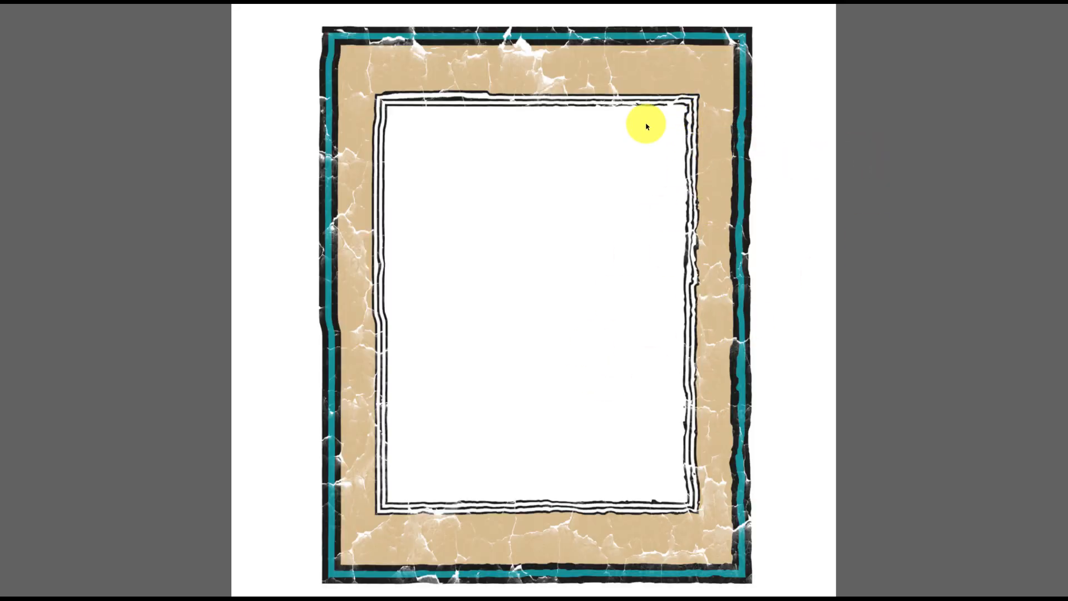
{"action": "key", "text": "space"}
{"action": "left_click", "coordinate": [935, 293]}
{"action": "key", "text": "space"}
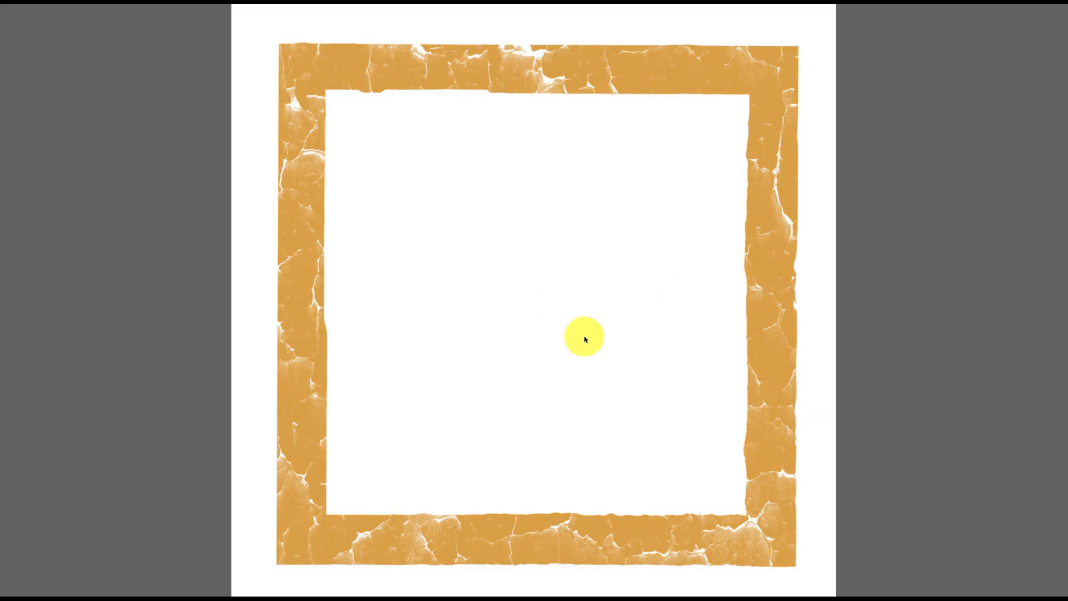
{"action": "left_click", "coordinate": [516, 81]}
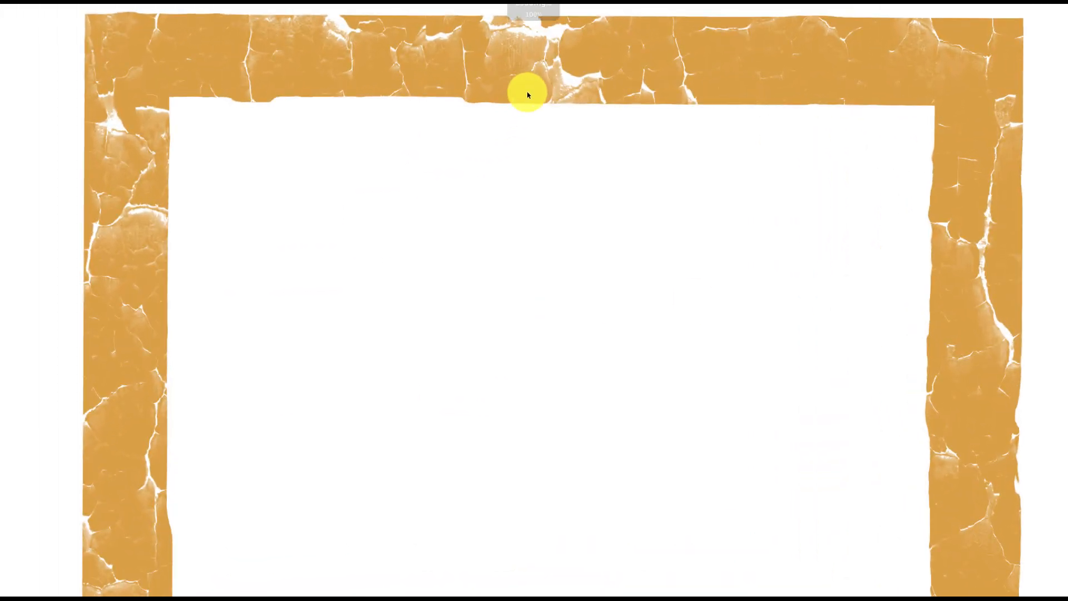
{"action": "key", "text": "space"}
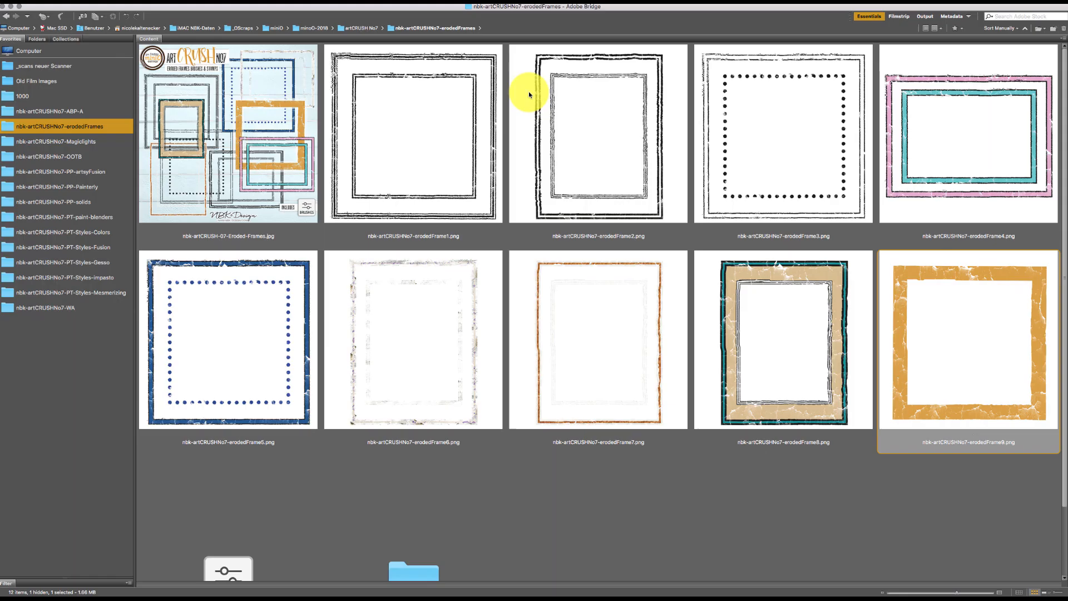
- Open nbk-artCRUSHNo7-erodedFrame9.png in Photoshop and copy the frame into Untitled-1, placing it centrally over the gesso artwork
{"action": "double_click", "coordinate": [964, 270]}
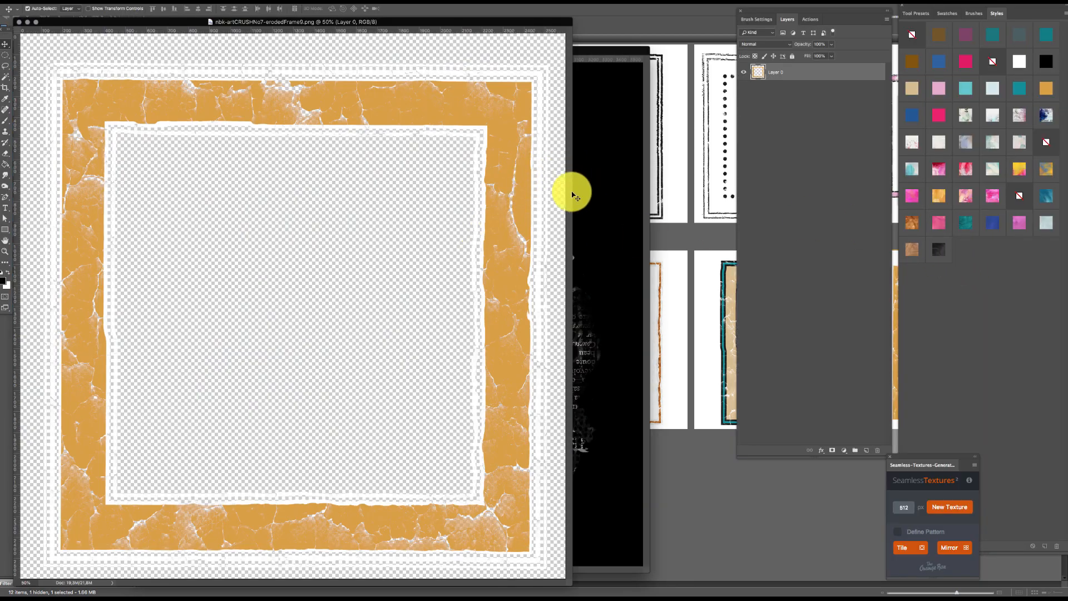
{"action": "left_click_drag", "start_coordinate": [573, 195], "coordinate": [596, 210]}
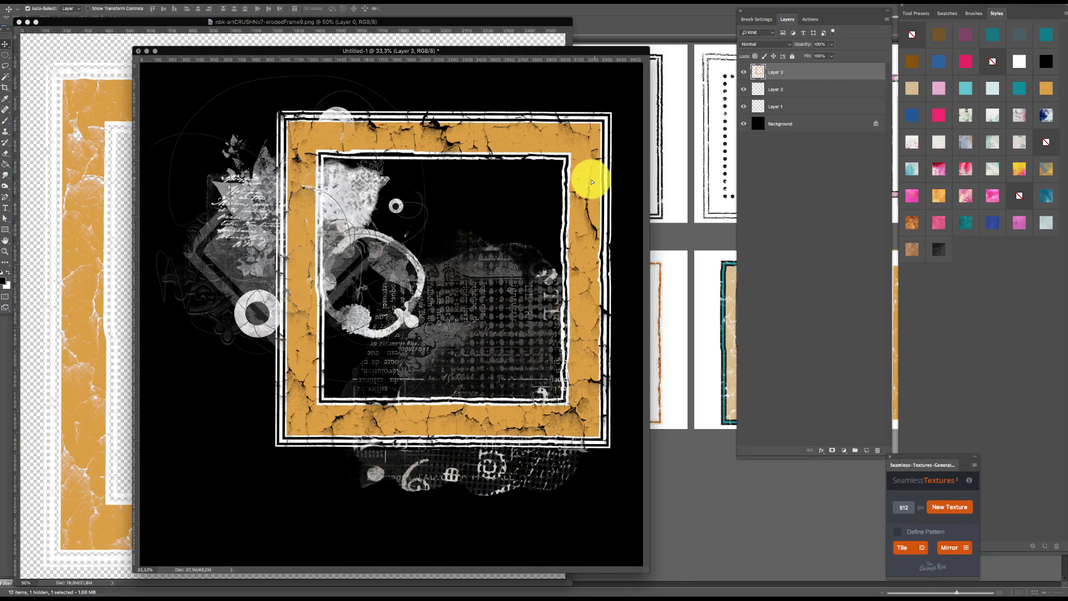
{"action": "left_click_drag", "start_coordinate": [589, 172], "coordinate": [536, 200]}
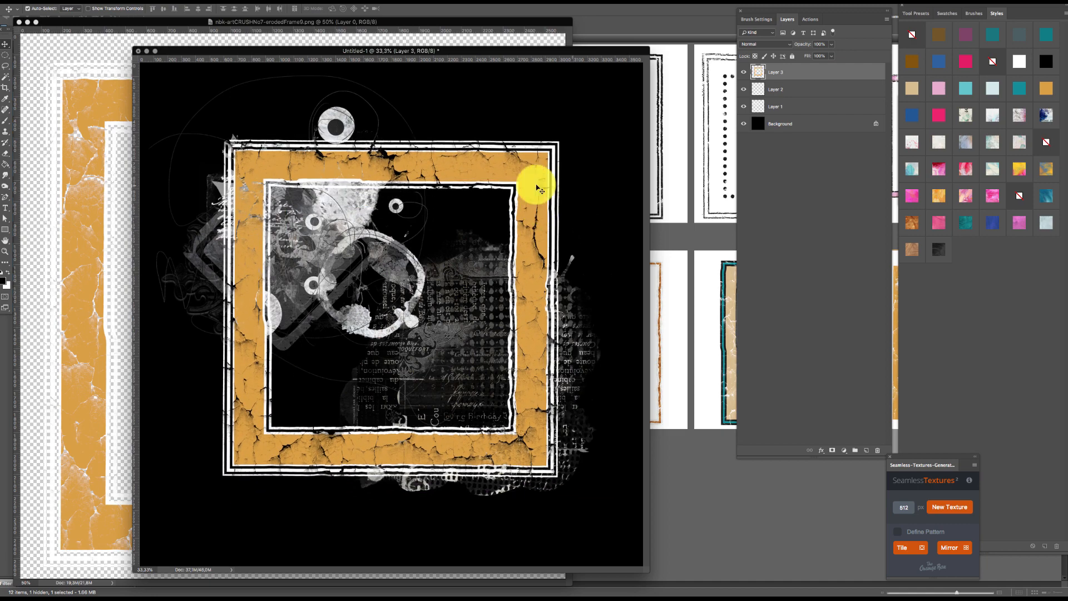
- Close the nbk-artCRUSHNo7-erodedFrame9.png image and load nbk-artCRUSHNo7-erodedFrames.abr from its Bridge folder into Photoshop
{"action": "left_click", "coordinate": [52, 358]}
{"action": "key", "text": "super+w"}
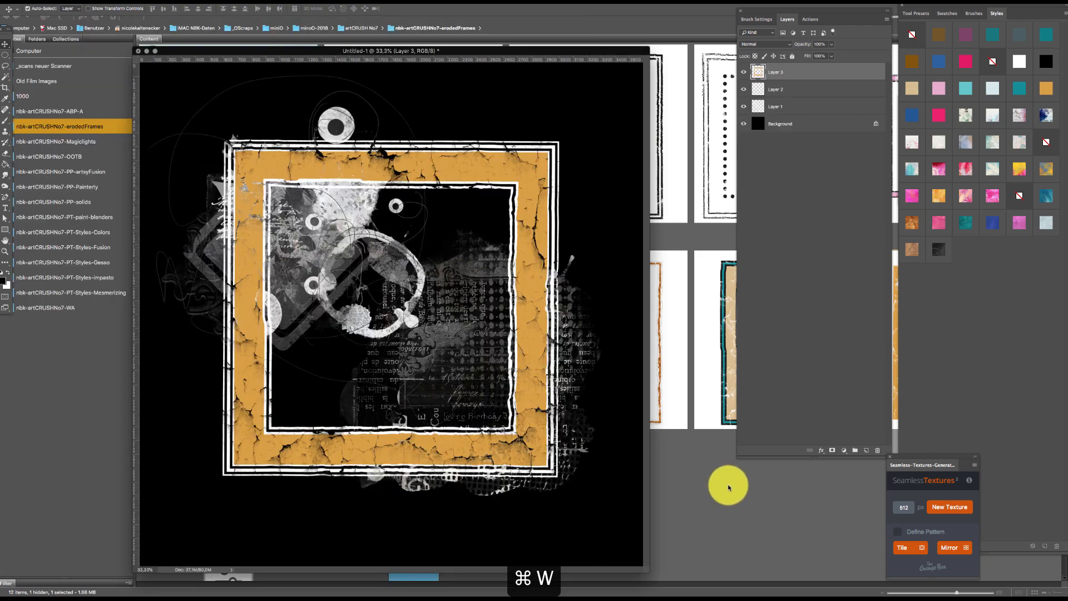
{"action": "left_click", "coordinate": [727, 486]}
{"action": "scroll", "coordinate": [1051, 326], "scroll_direction": "down", "scroll_amount": 3}
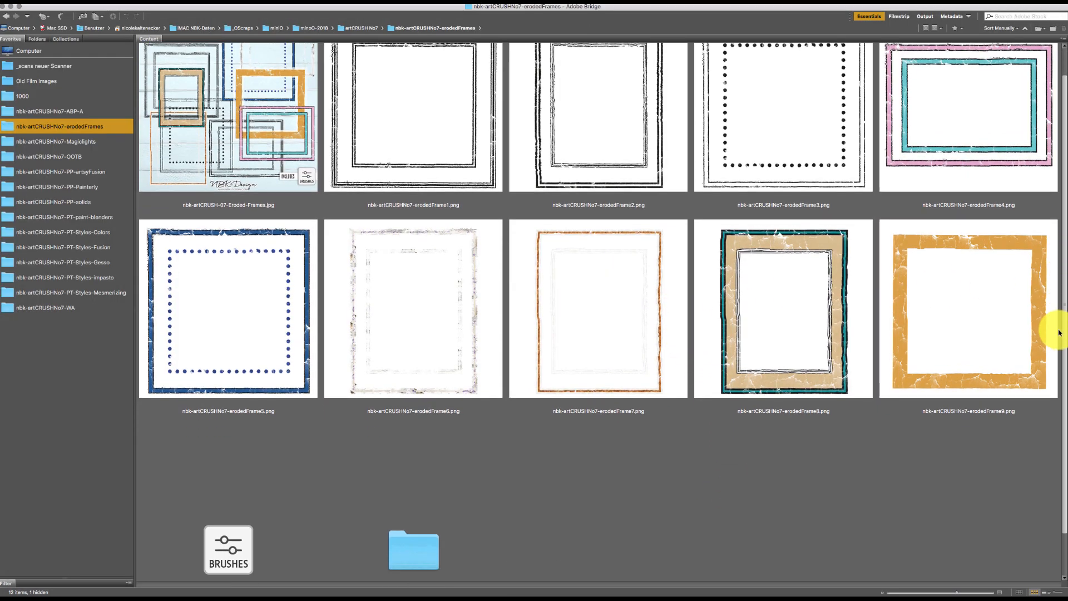
{"action": "double_click", "coordinate": [245, 502]}
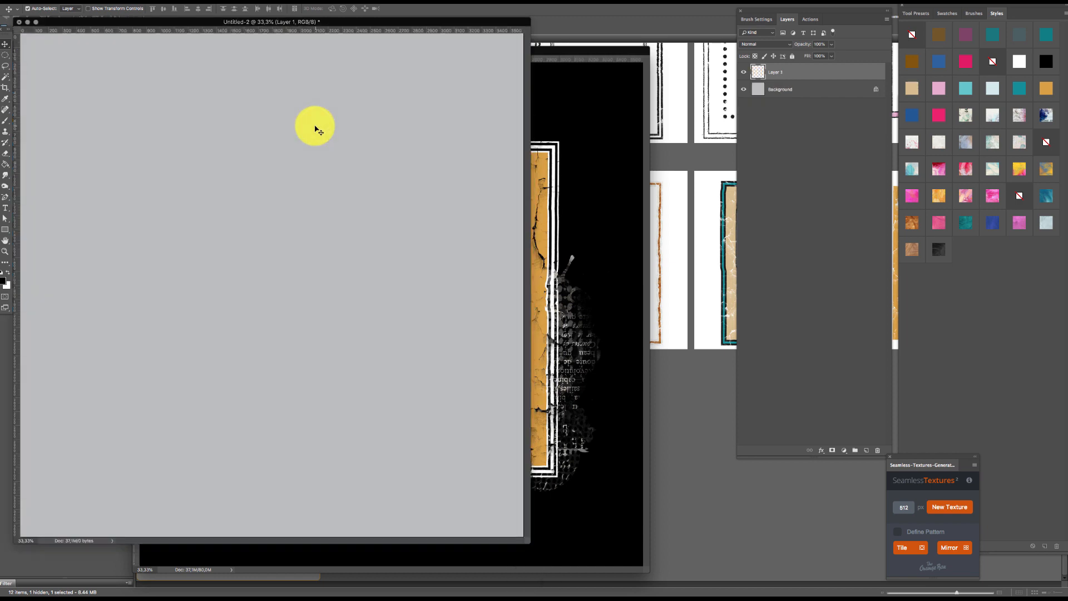
- Stamp the erodedFrame5 brush from the nbk-artCRUSHNo7-erodedFrames set once in black, centred on Layer 1 of Untitled-2
{"action": "left_click_drag", "start_coordinate": [391, 22], "coordinate": [563, 46]}
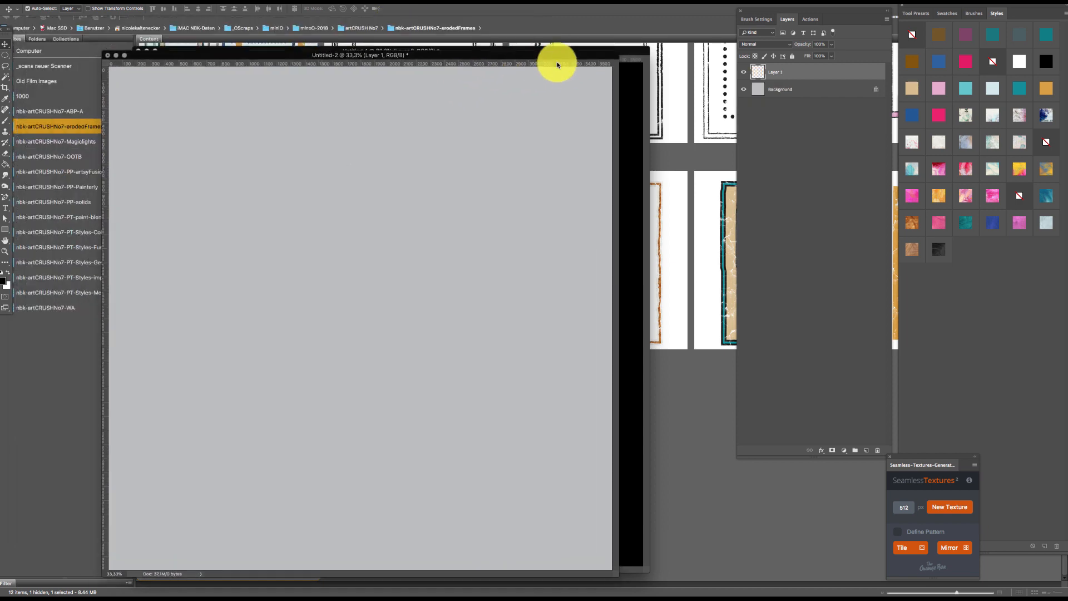
{"action": "right_click", "coordinate": [441, 274]}
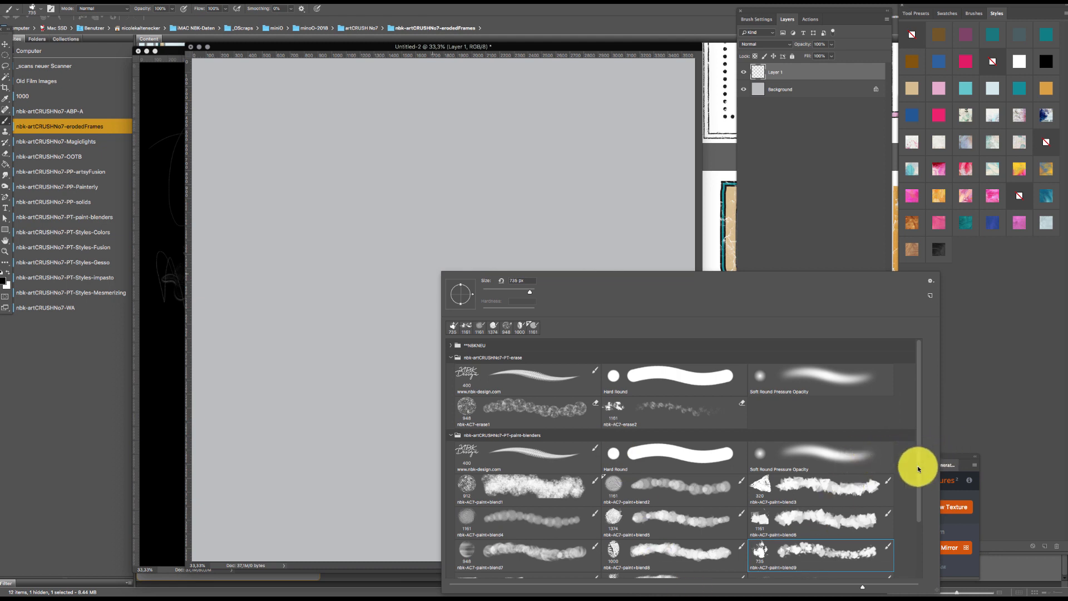
{"action": "left_click_drag", "start_coordinate": [915, 467], "coordinate": [918, 580]}
{"action": "left_click", "coordinate": [450, 571]}
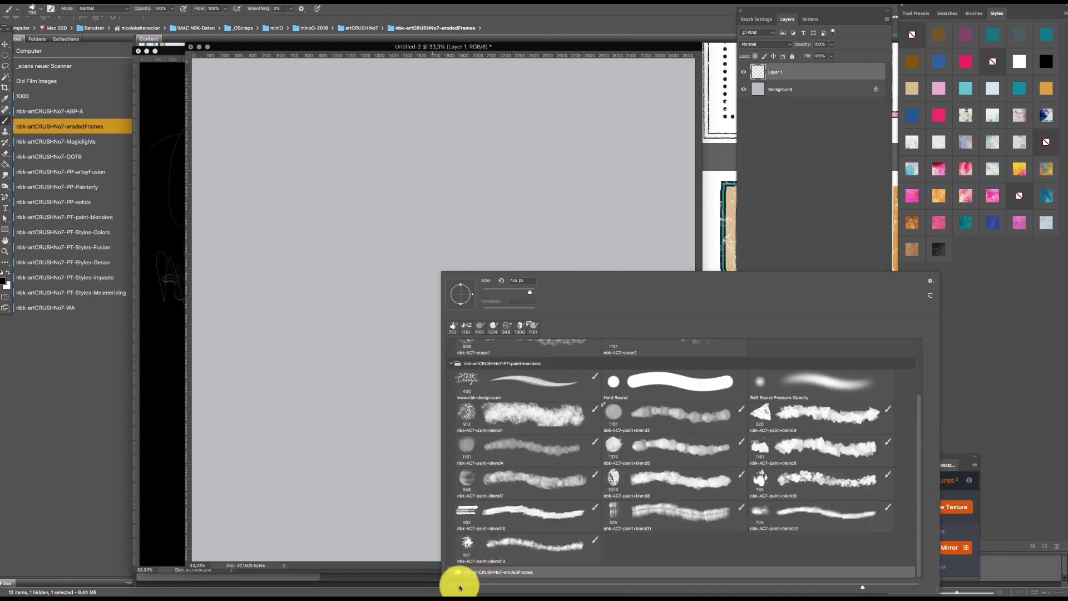
{"action": "left_click", "coordinate": [451, 573]}
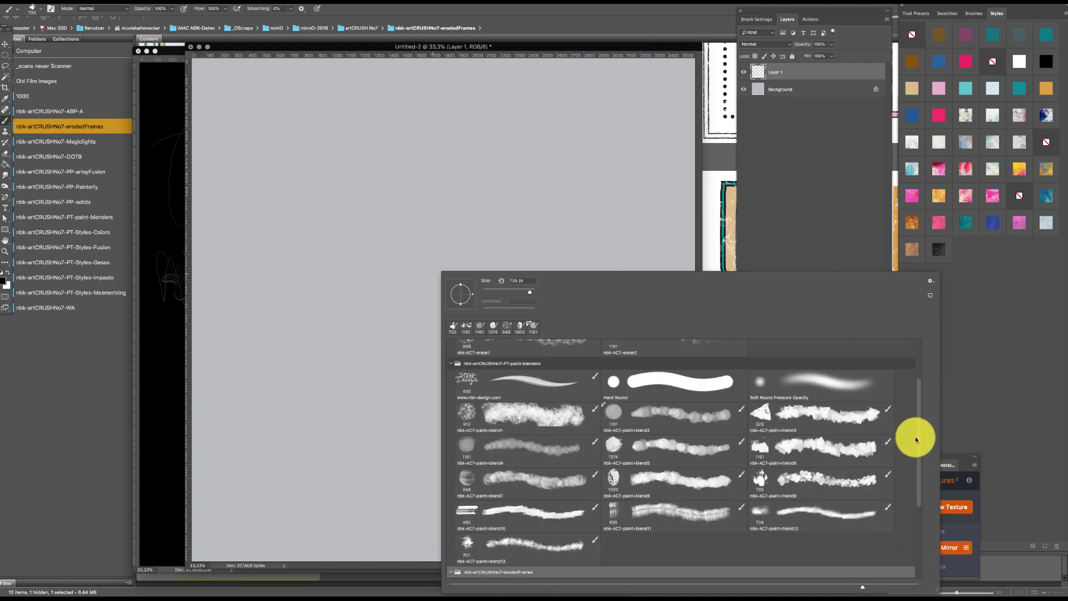
{"action": "scroll", "coordinate": [918, 440], "scroll_direction": "down", "scroll_amount": 5}
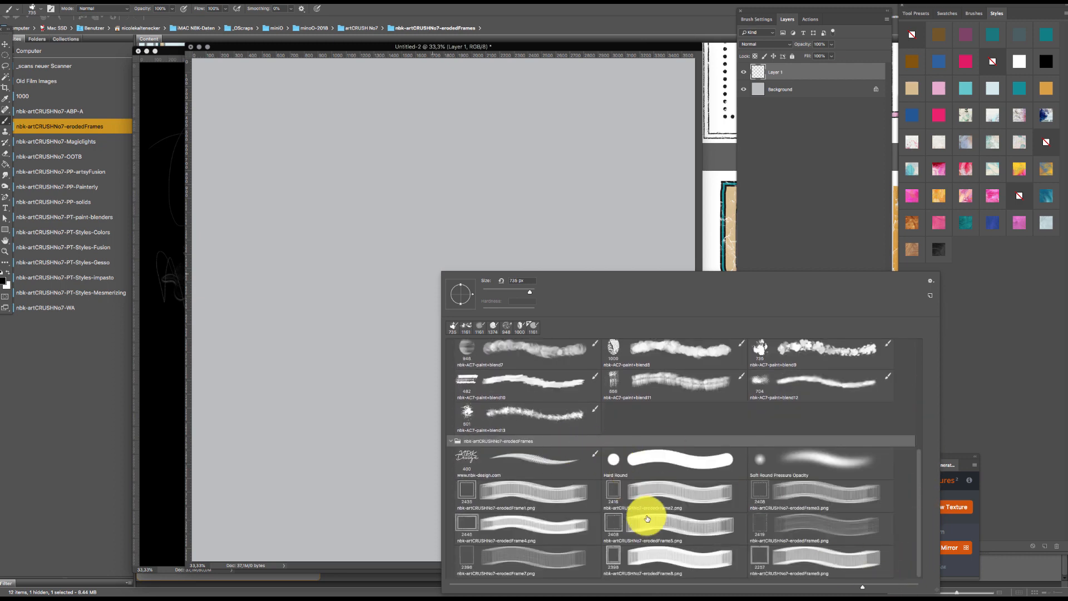
{"action": "double_click", "coordinate": [645, 484]}
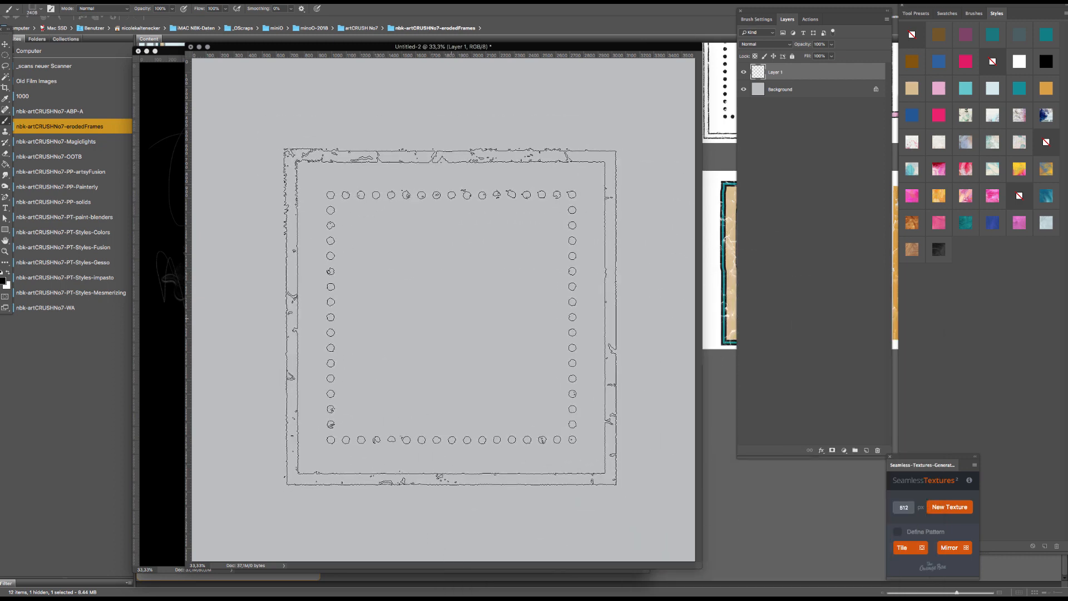
{"action": "left_click", "coordinate": [451, 317]}
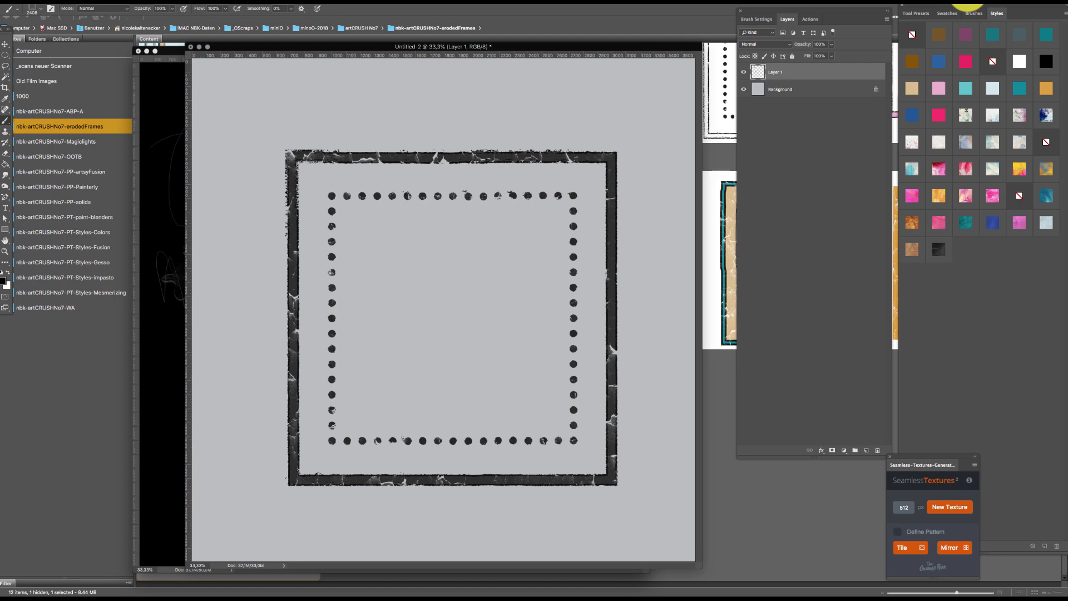
- Try several pattern and colour layer styles on the stamped frame, ending with the pale blue color overlay
{"action": "left_click", "coordinate": [965, 141]}
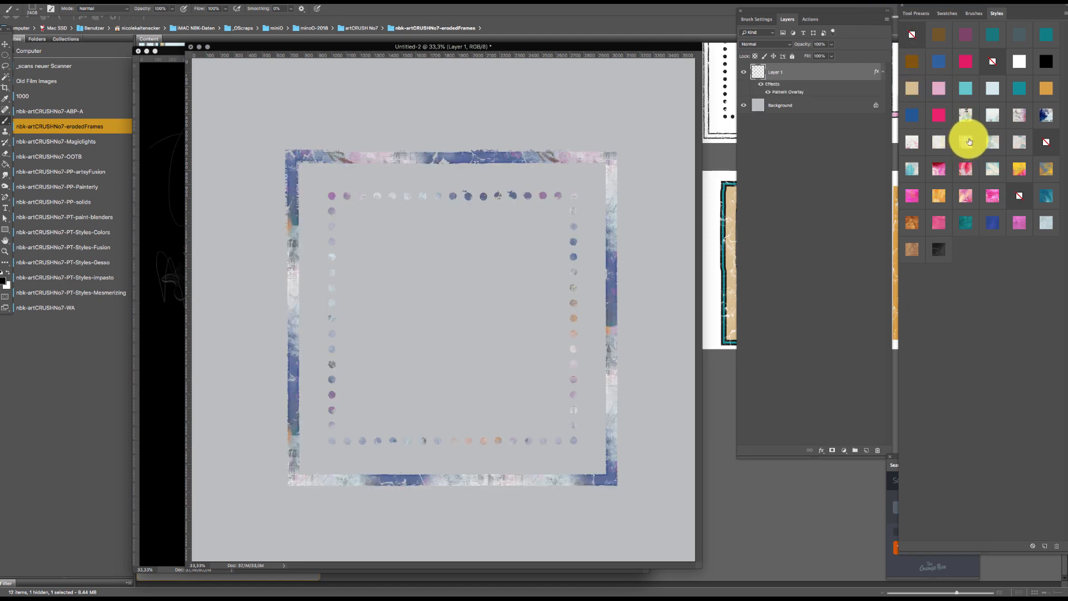
{"action": "left_click", "coordinate": [936, 115]}
{"action": "left_click", "coordinate": [940, 87]}
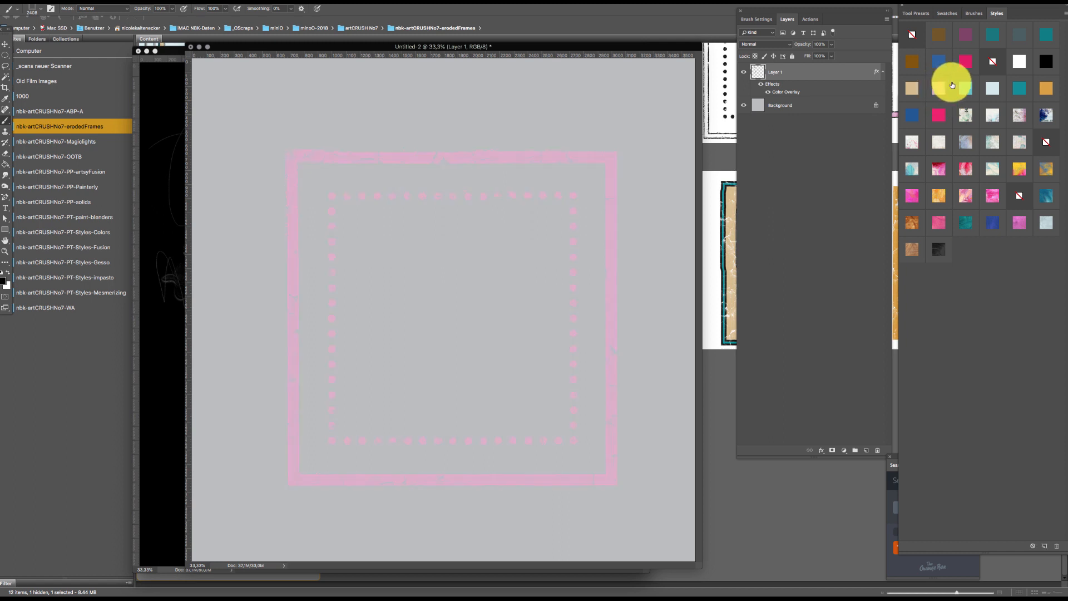
{"action": "left_click", "coordinate": [961, 65]}
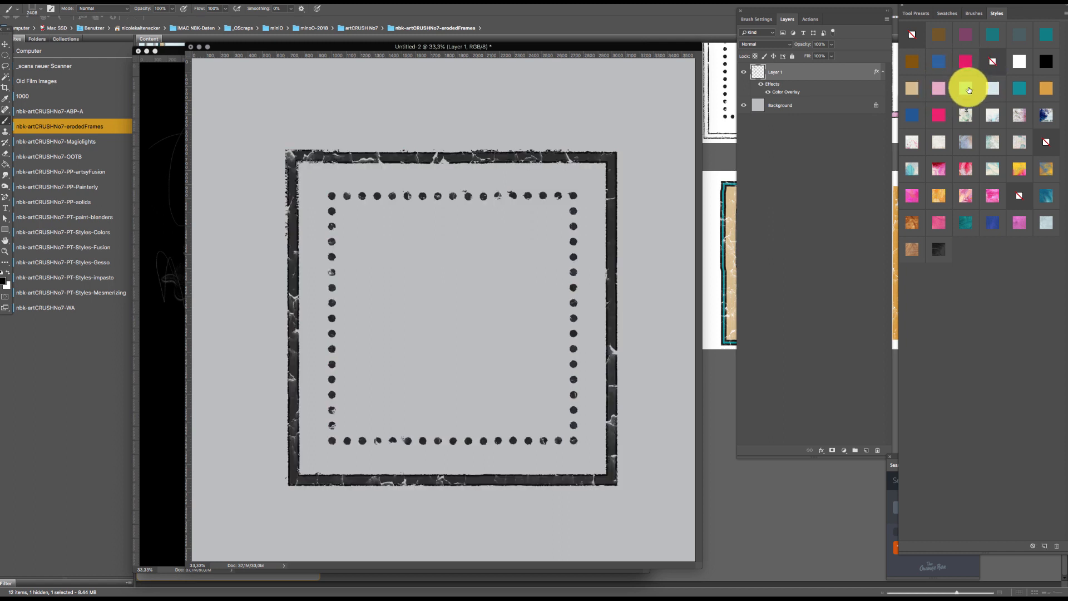
{"action": "left_click", "coordinate": [969, 89]}
{"action": "left_click", "coordinate": [994, 91]}
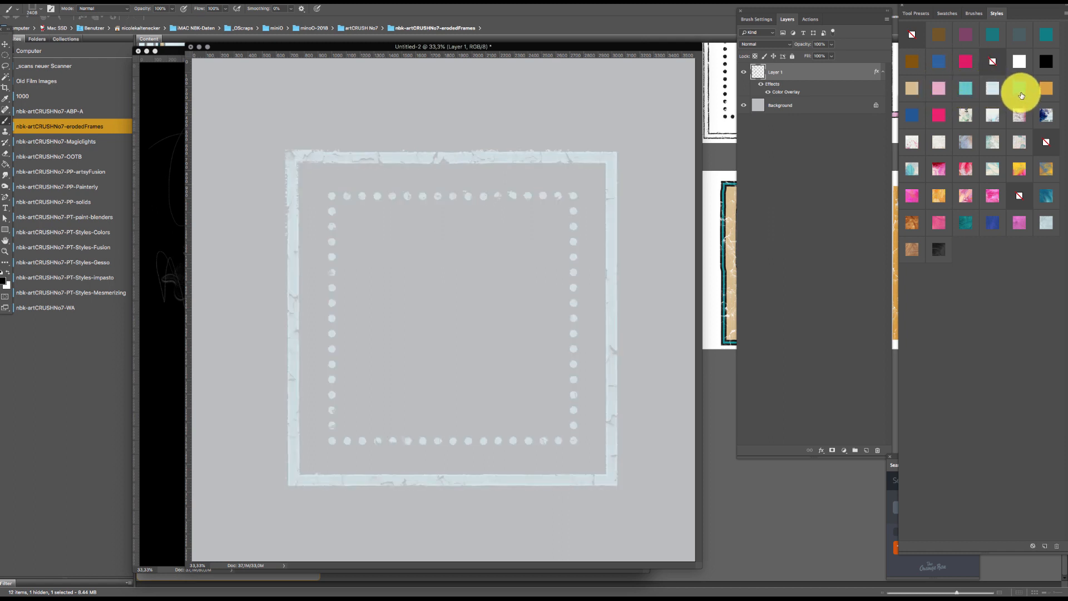
- Switch to Bridge and look through all the images in the nbk-artCRUSHNo7-Magiclights folder
{"action": "left_click", "coordinate": [169, 394]}
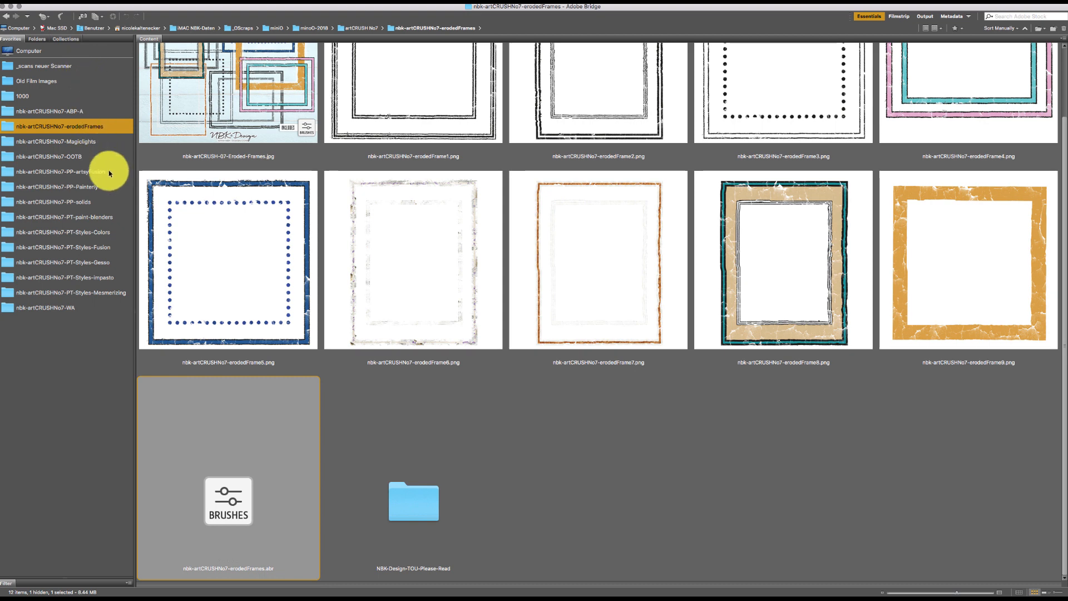
{"action": "left_click", "coordinate": [83, 141]}
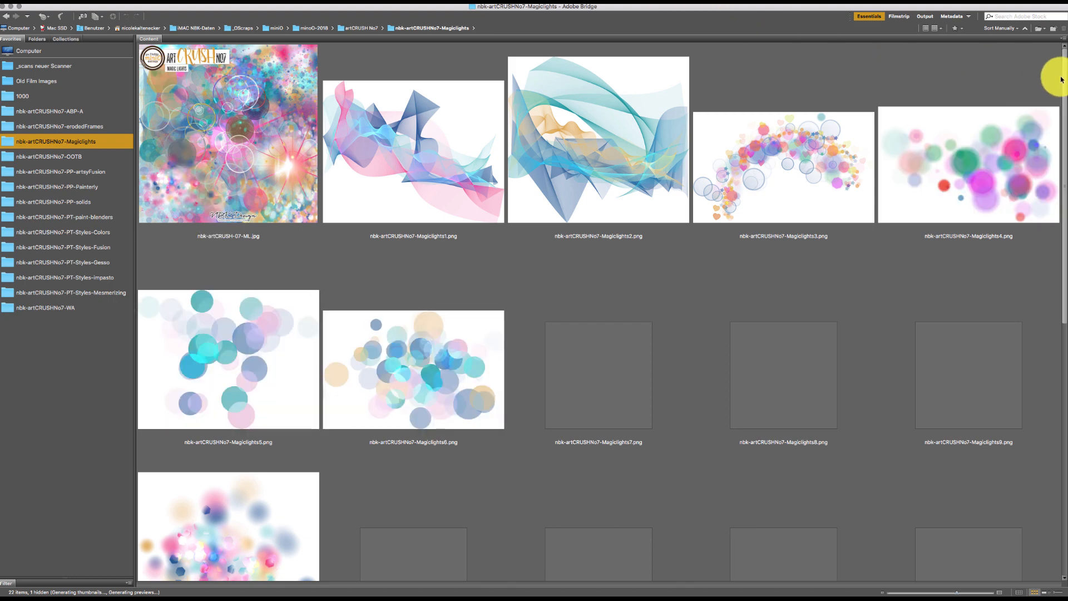
{"action": "left_click_drag", "start_coordinate": [1064, 57], "coordinate": [1064, 60]}
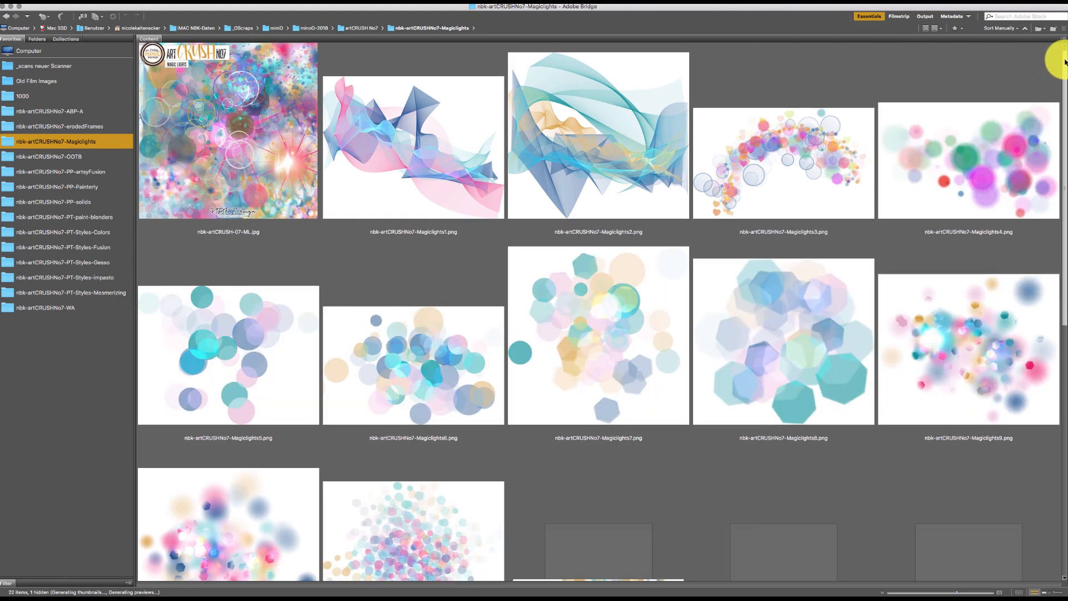
{"action": "scroll", "coordinate": [1035, 88], "scroll_direction": "down", "scroll_amount": 5}
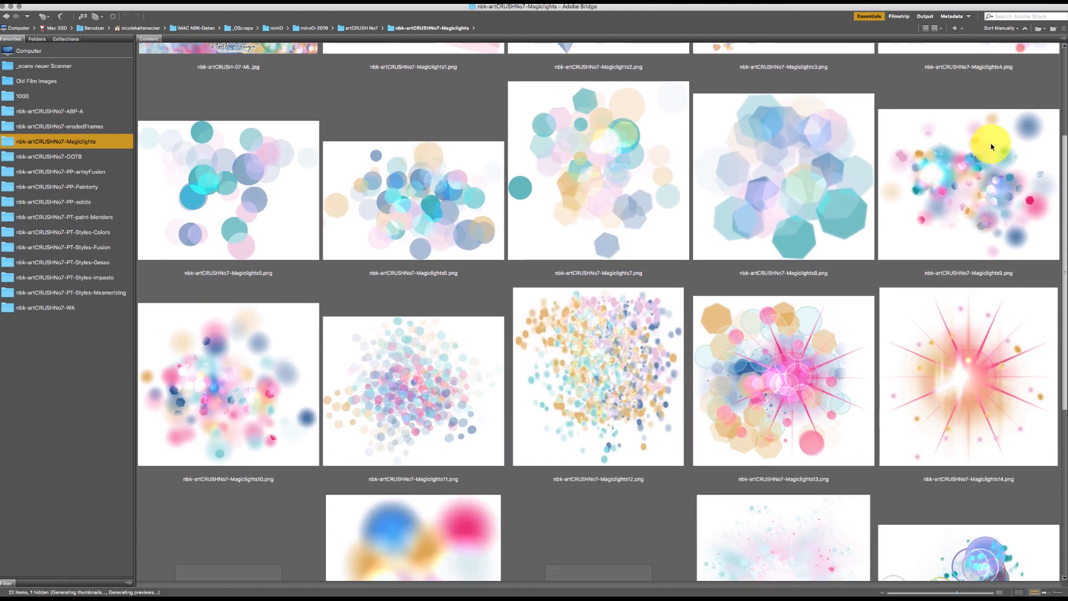
{"action": "scroll", "coordinate": [992, 147], "scroll_direction": "down", "scroll_amount": 8}
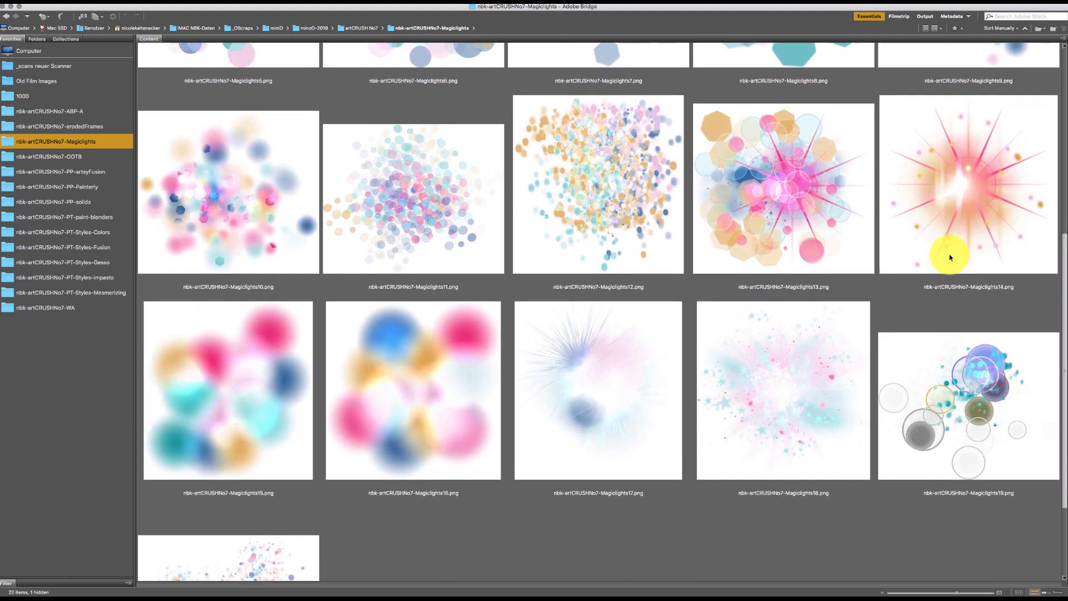
{"action": "scroll", "coordinate": [935, 290], "scroll_direction": "down", "scroll_amount": 2}
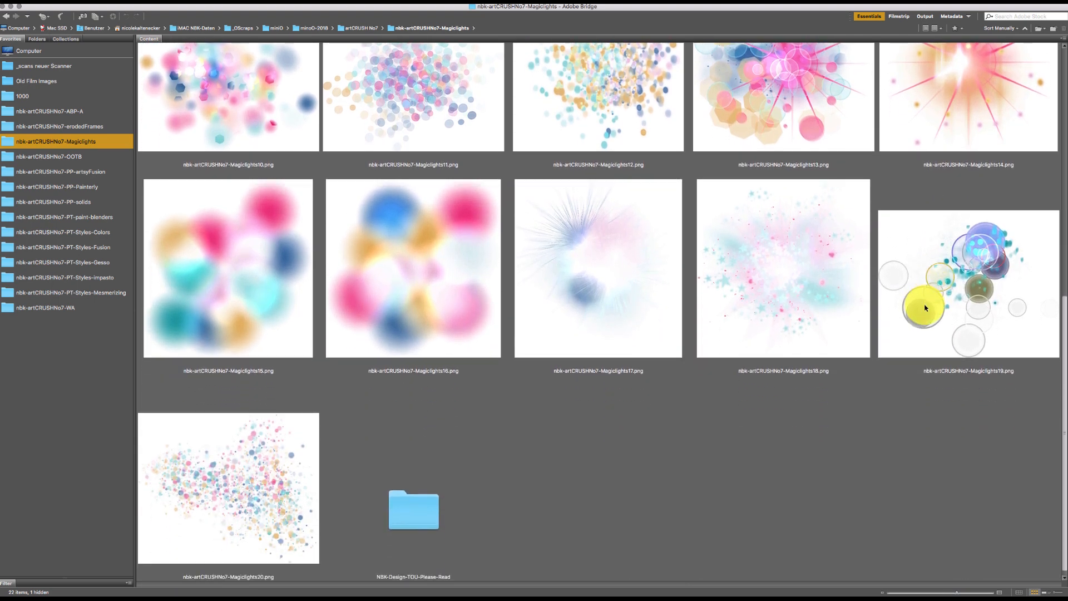
- Preview nbk-artCRUSHNo7-Magiclights15.png full screen and open it in Photoshop, with the Move tool active
{"action": "left_click", "coordinate": [256, 282]}
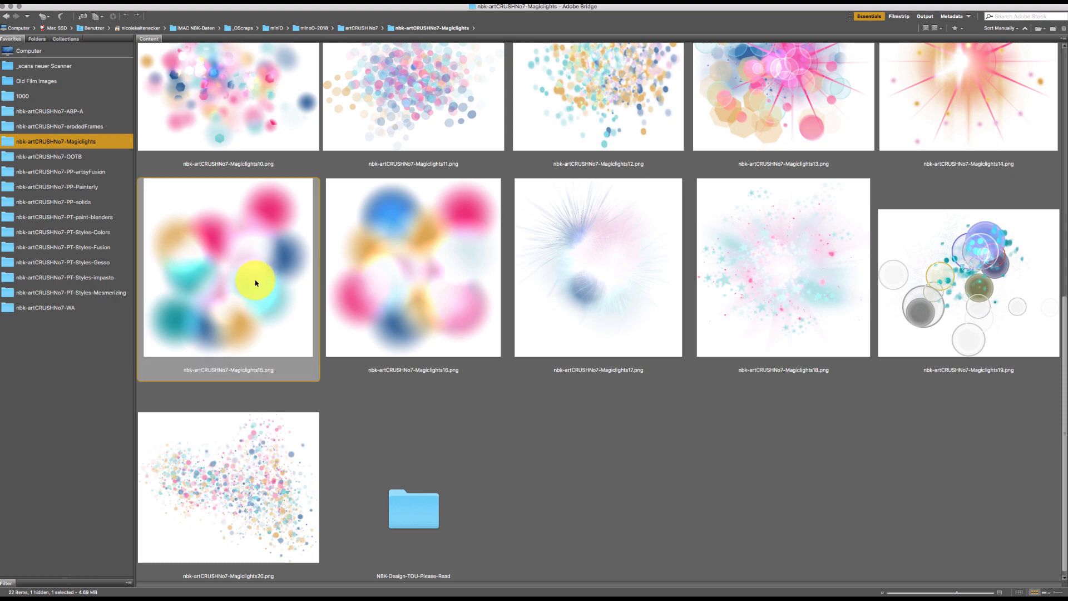
{"action": "key", "text": "space"}
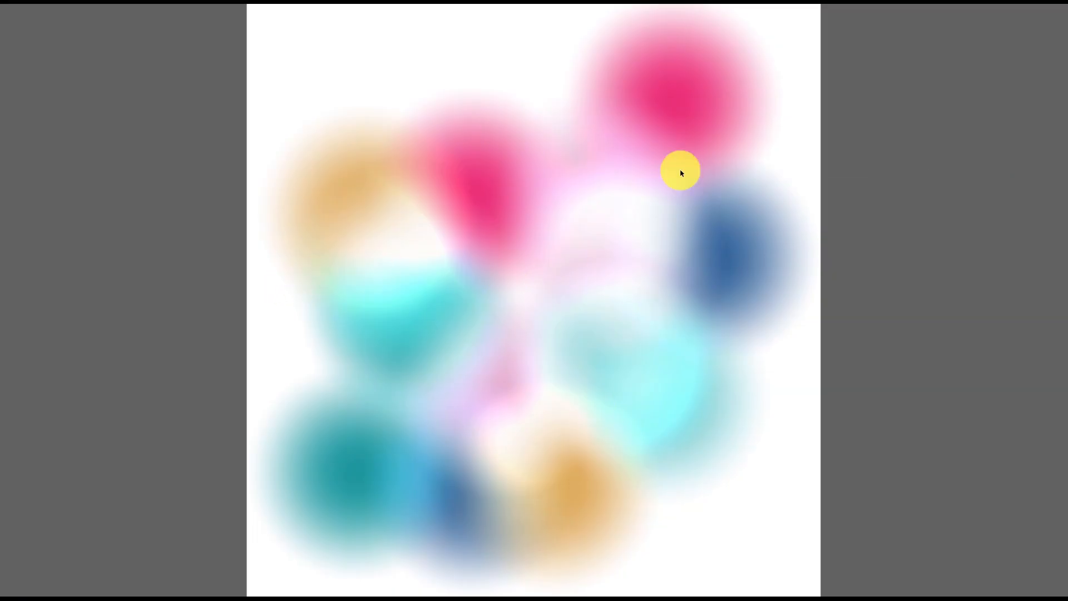
{"action": "key", "text": "space"}
{"action": "key", "text": "super+Tab"}
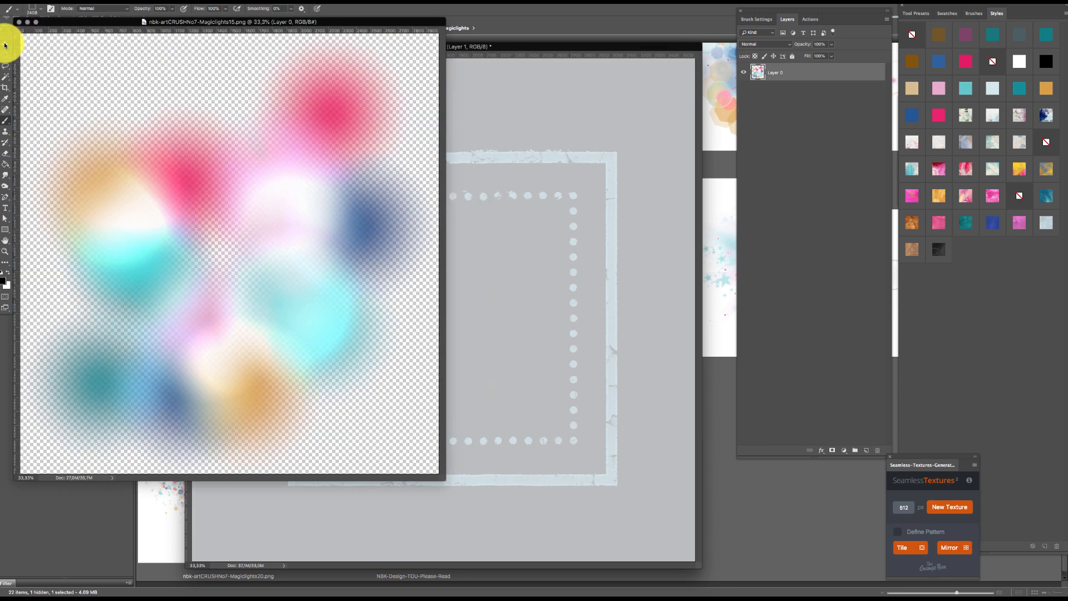
{"action": "left_click", "coordinate": [5, 44]}
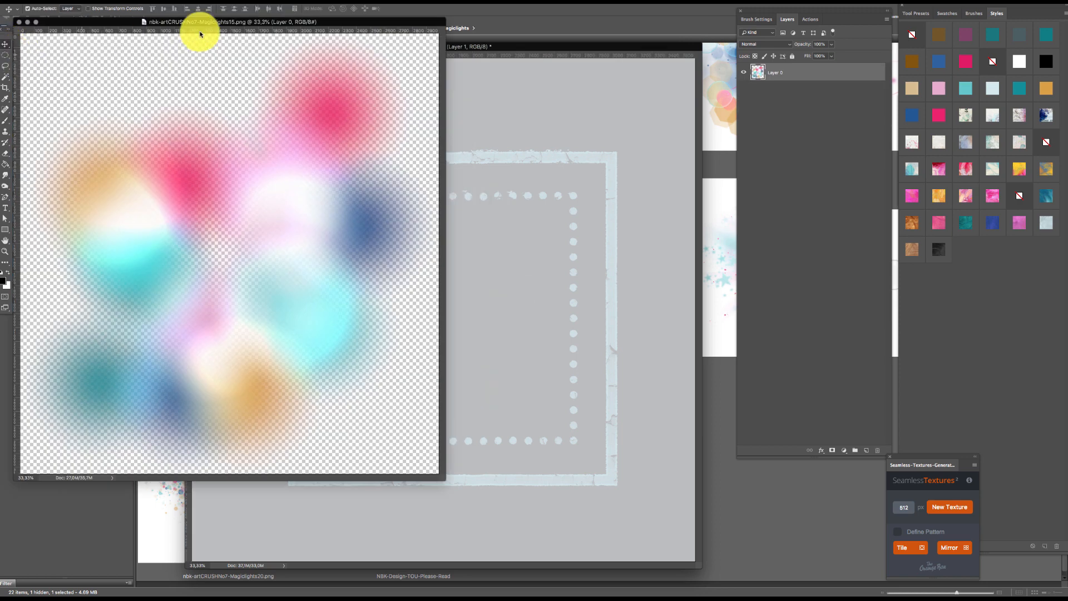
{"action": "left_click_drag", "start_coordinate": [344, 21], "coordinate": [370, 49]}
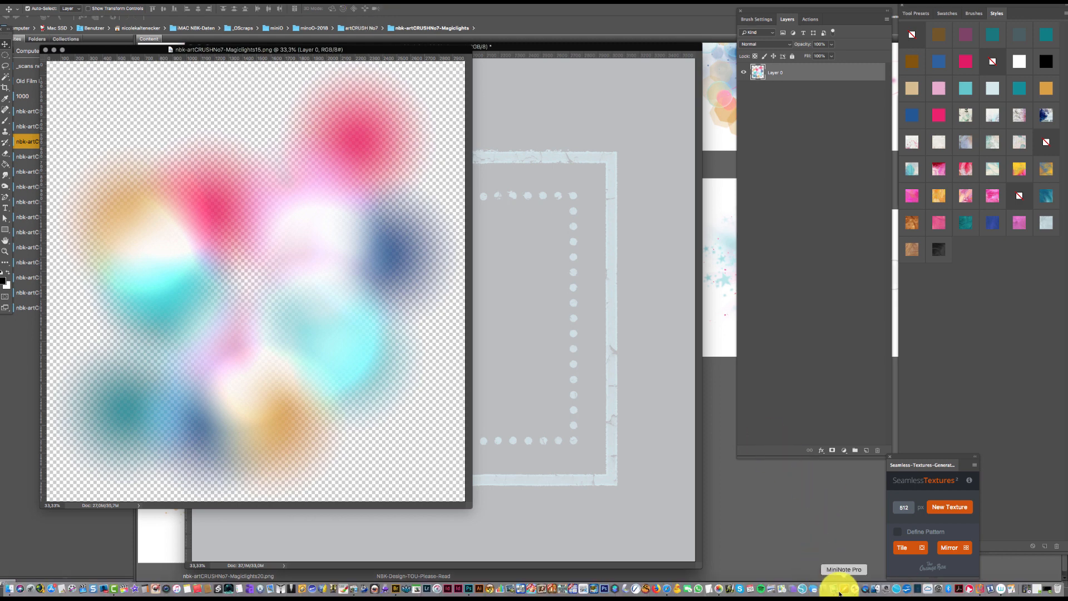
- Switch to Zoommy and view the stock photo of the dark-haired woman sitting by the water
{"action": "left_click", "coordinate": [855, 593]}
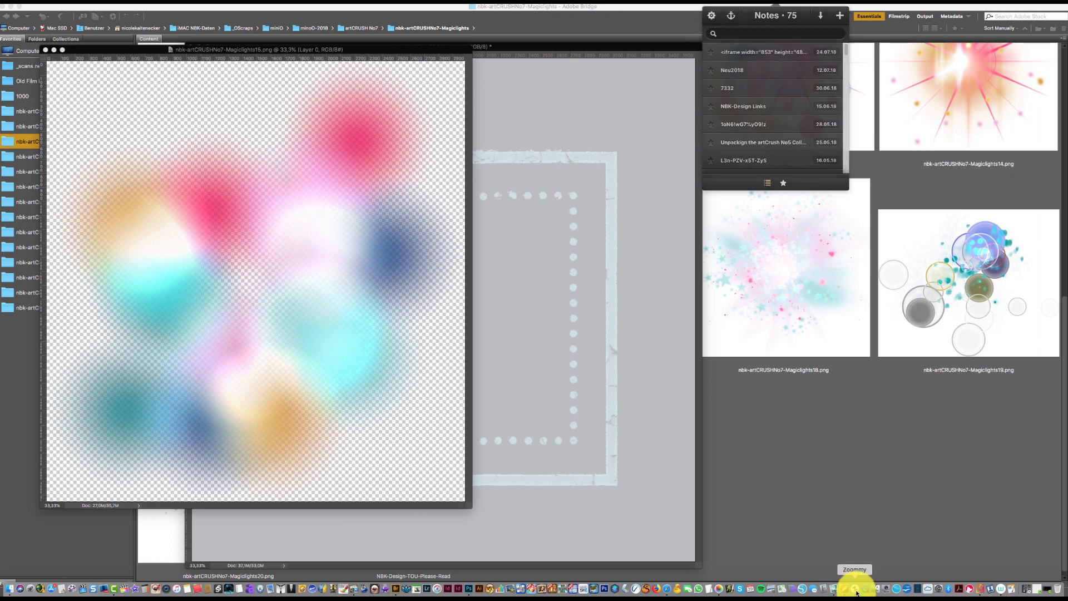
{"action": "left_click", "coordinate": [855, 589]}
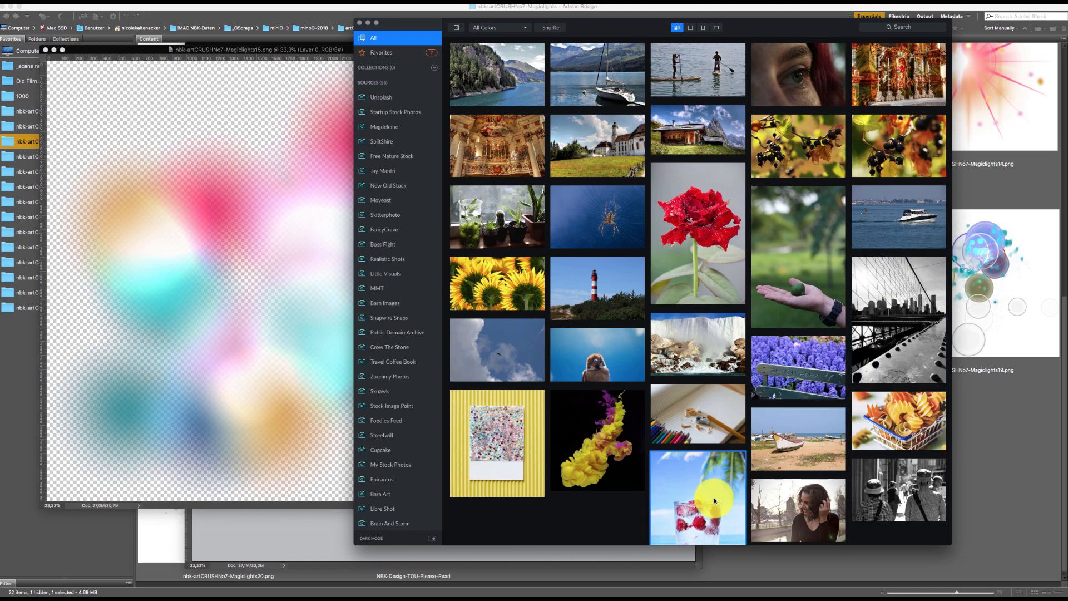
{"action": "left_click", "coordinate": [789, 510]}
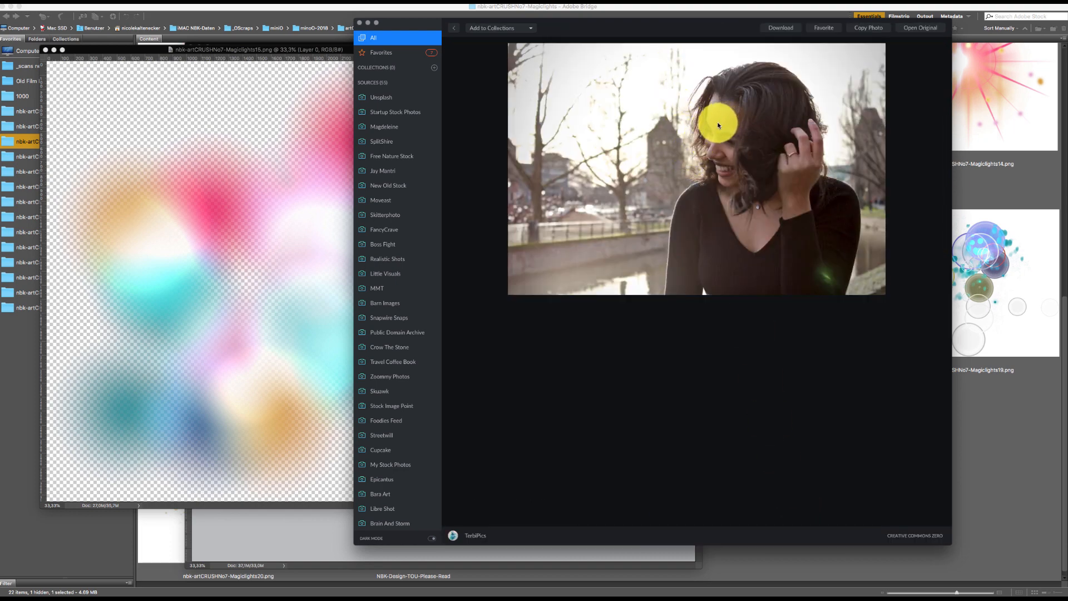
- Open CM_Nature Vol 1_6.jpg from Bridge's Old Film Images folder in Photoshop, zoomed out to 16.7% beside the Magiclights15 image
{"action": "left_click", "coordinate": [96, 519]}
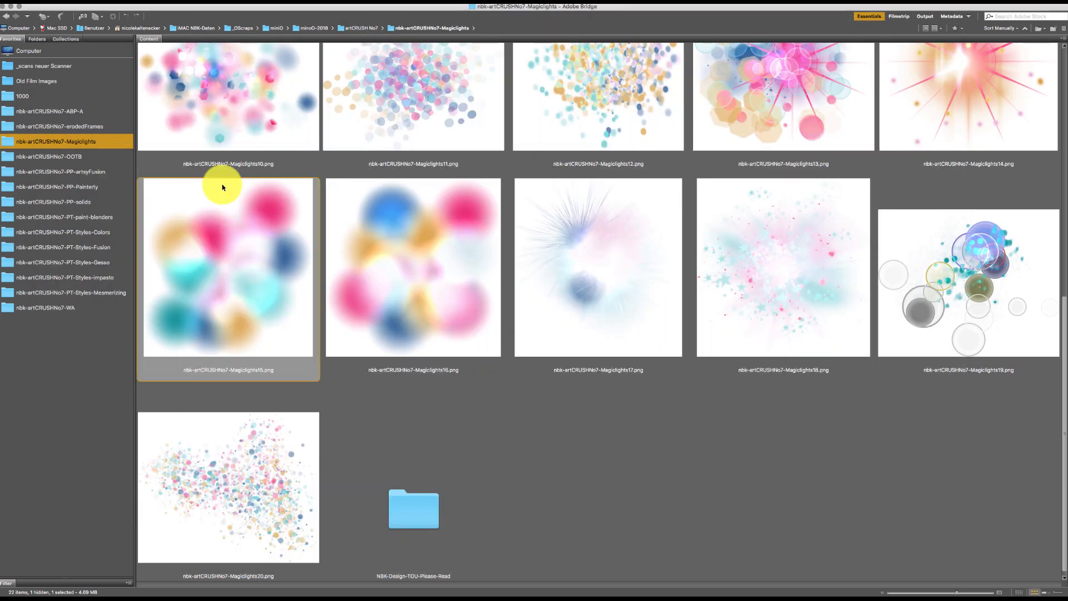
{"action": "left_click", "coordinate": [59, 81]}
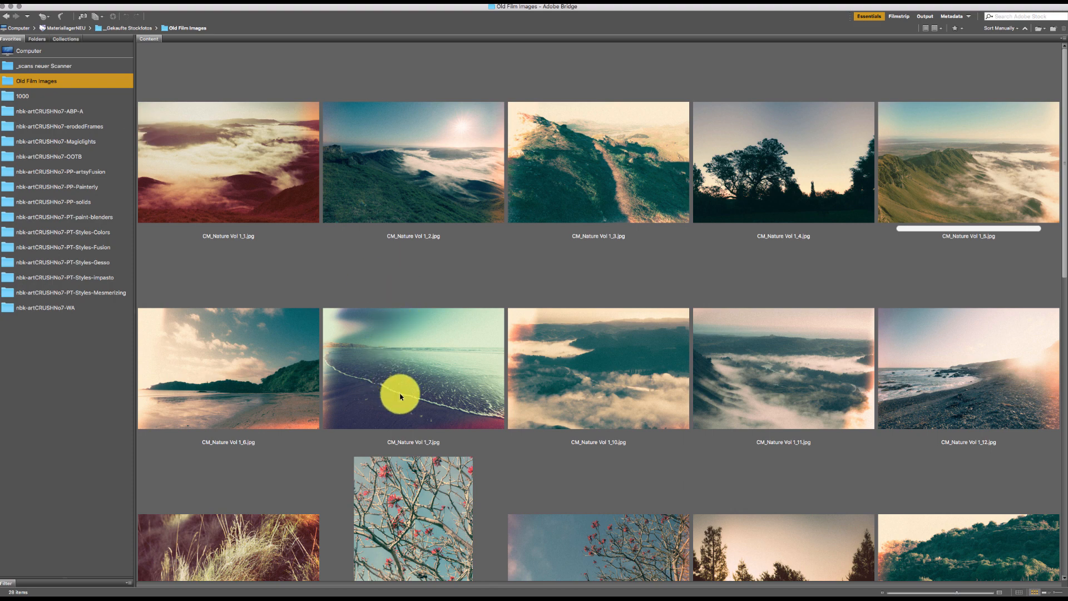
{"action": "double_click", "coordinate": [282, 379]}
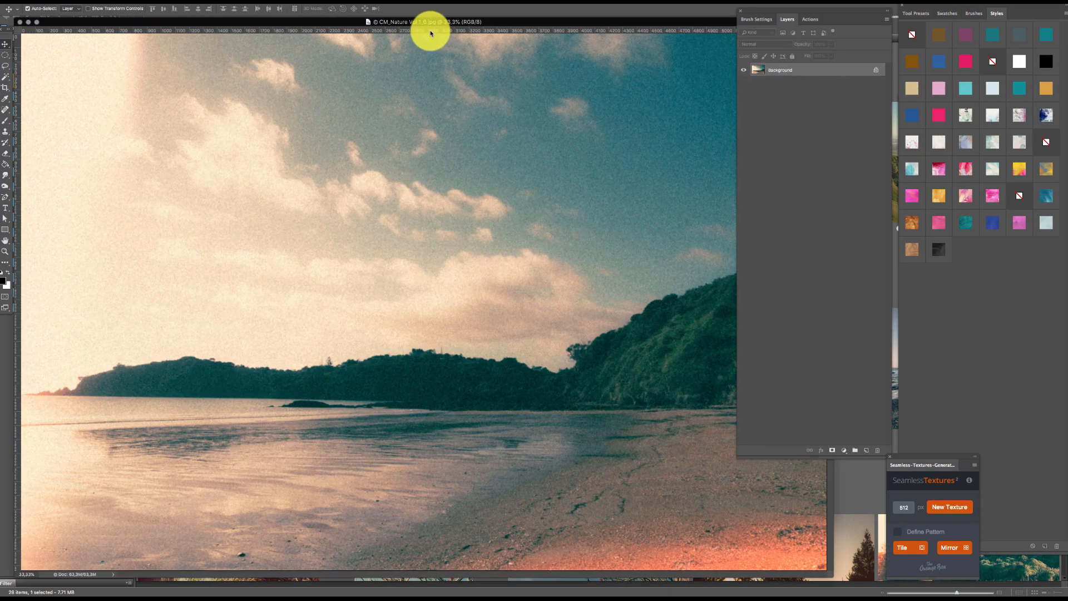
{"action": "key", "text": "alt+super+minus"}
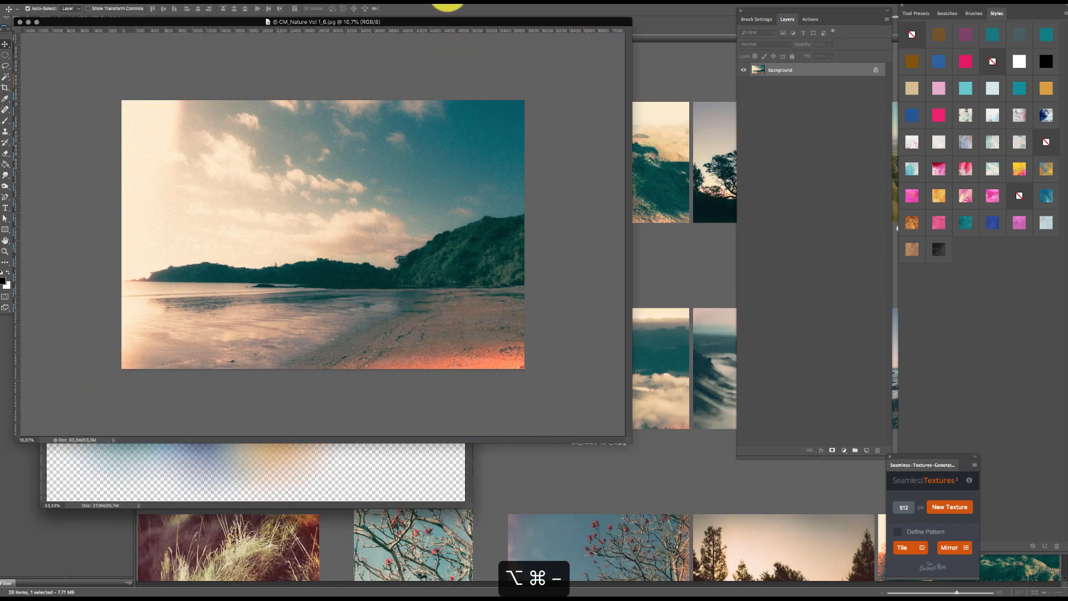
{"action": "left_click_drag", "start_coordinate": [453, 23], "coordinate": [634, 138]}
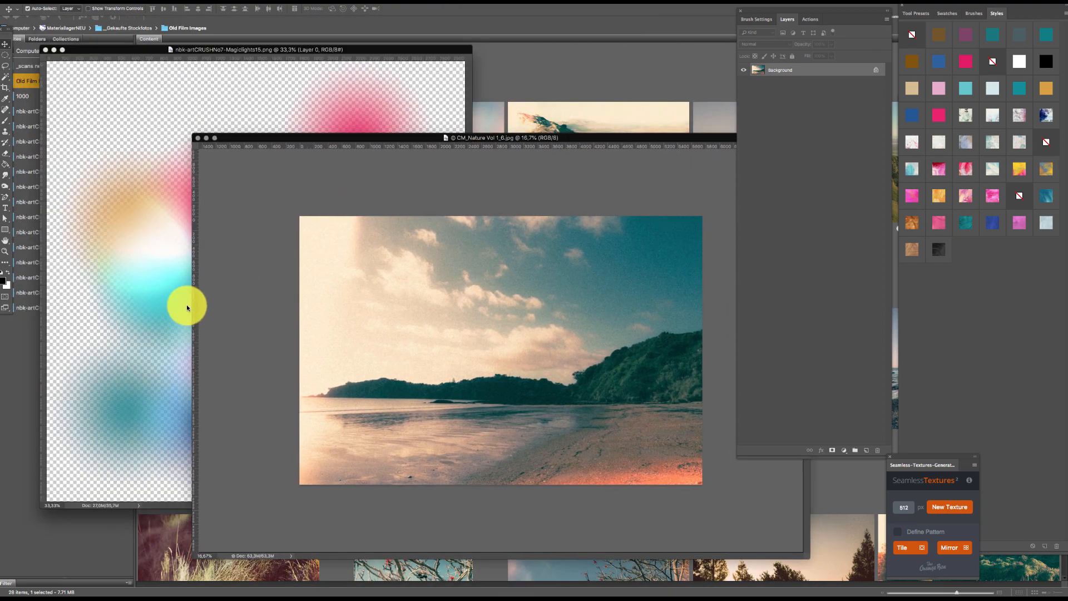
- Place the Magiclights15 lights on the beach photo, rotate them a quarter turn clockwise and enlarge them to cover the picture
{"action": "left_click_drag", "start_coordinate": [187, 307], "coordinate": [648, 393]}
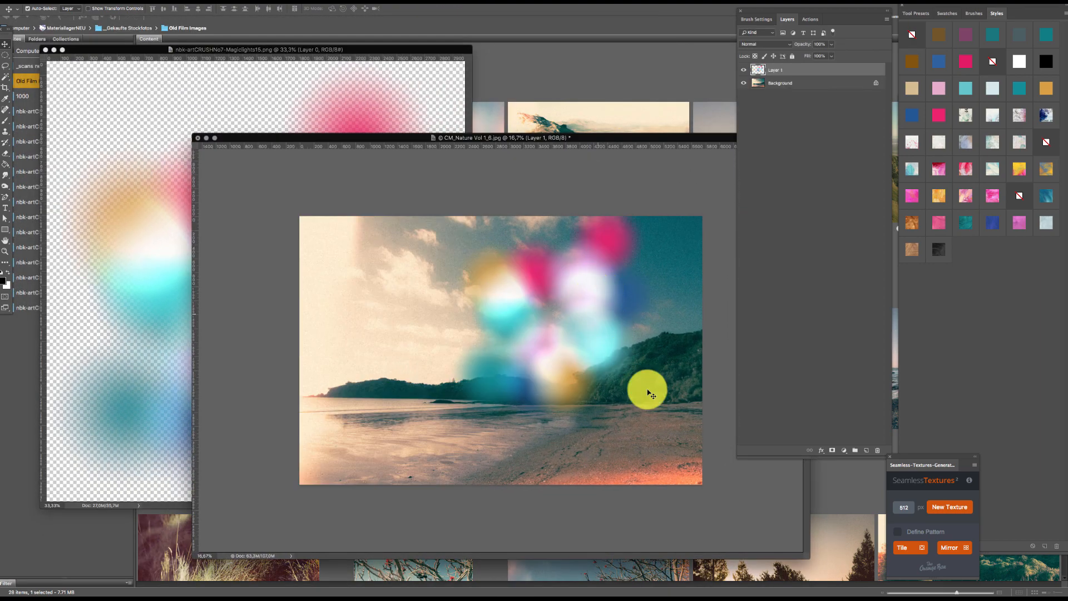
{"action": "key", "text": "super+t"}
{"action": "left_click_drag", "start_coordinate": [627, 165], "coordinate": [714, 361]}
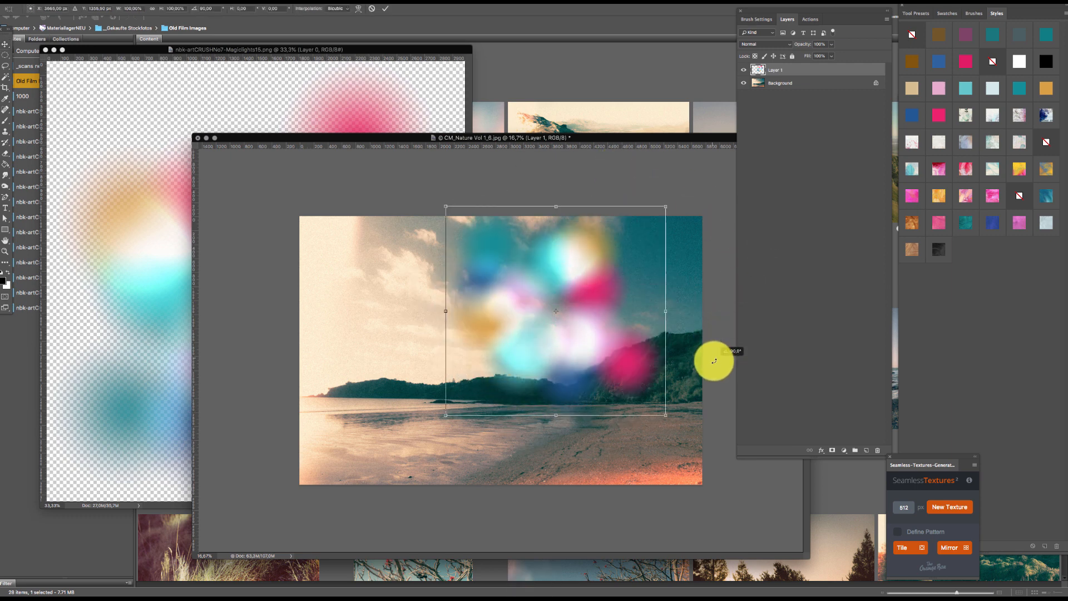
{"action": "left_click_drag", "start_coordinate": [527, 273], "coordinate": [443, 277]}
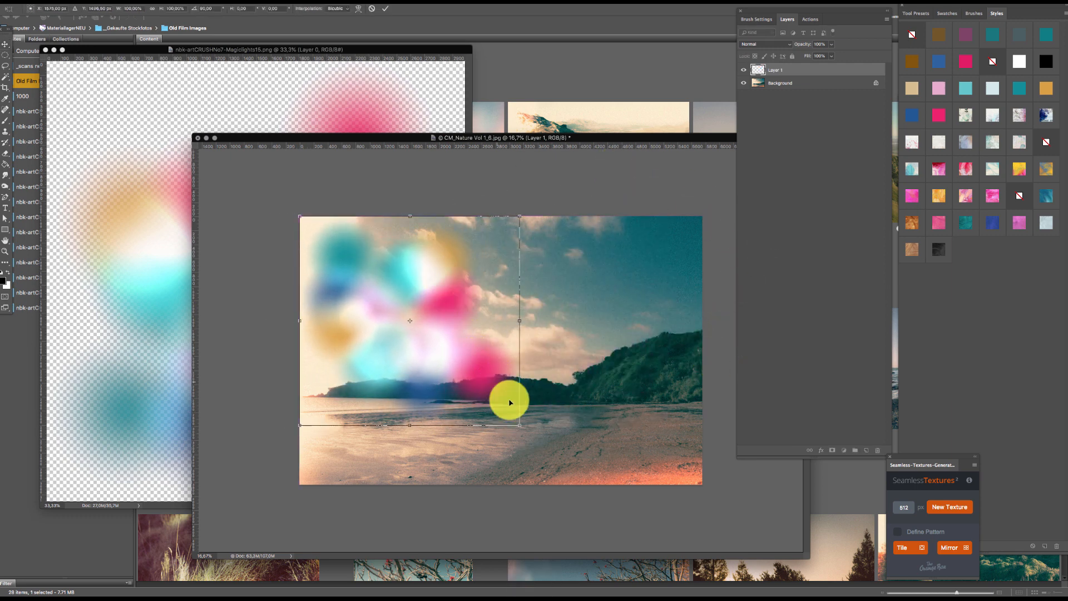
{"action": "left_click_drag", "start_coordinate": [520, 425], "coordinate": [661, 366]}
{"action": "key", "text": "Return"}
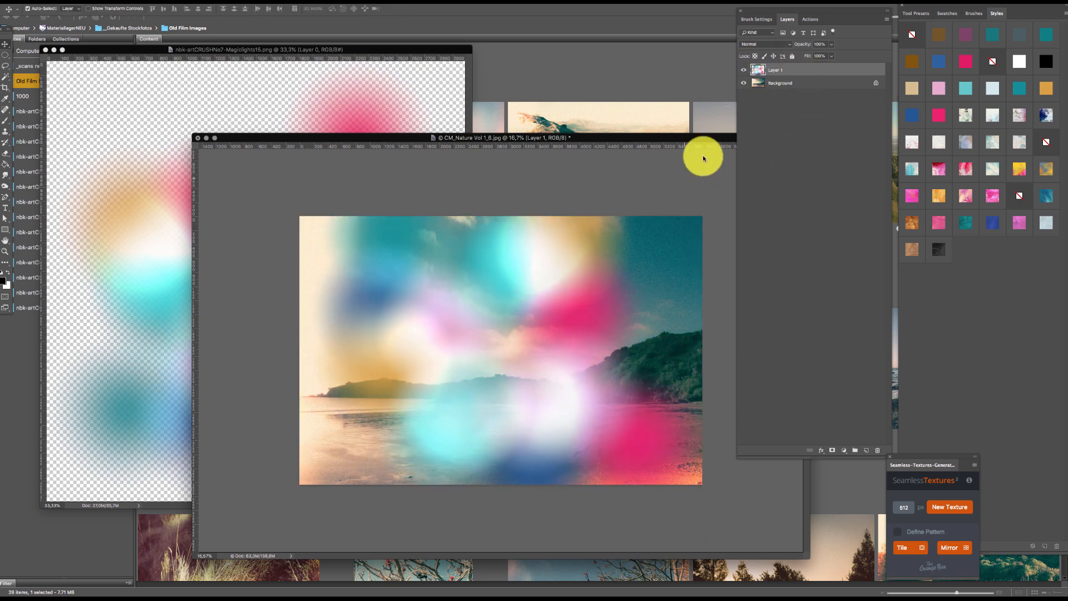
- Try the Multiply blend mode on the light layer, followed by Color Burn
{"action": "left_click", "coordinate": [771, 44]}
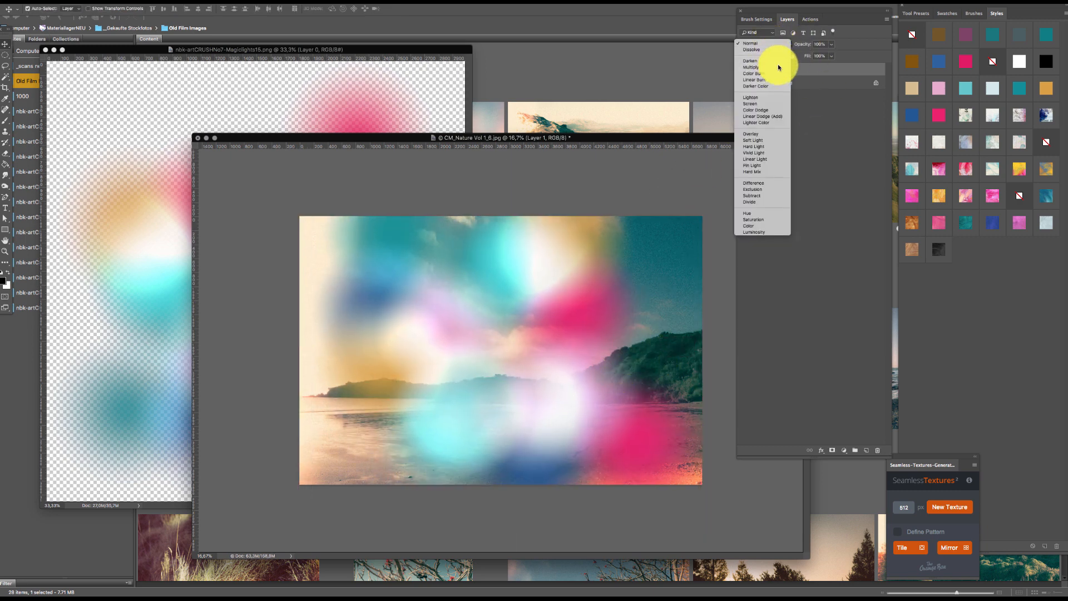
{"action": "left_click", "coordinate": [778, 67]}
{"action": "left_click", "coordinate": [765, 44]}
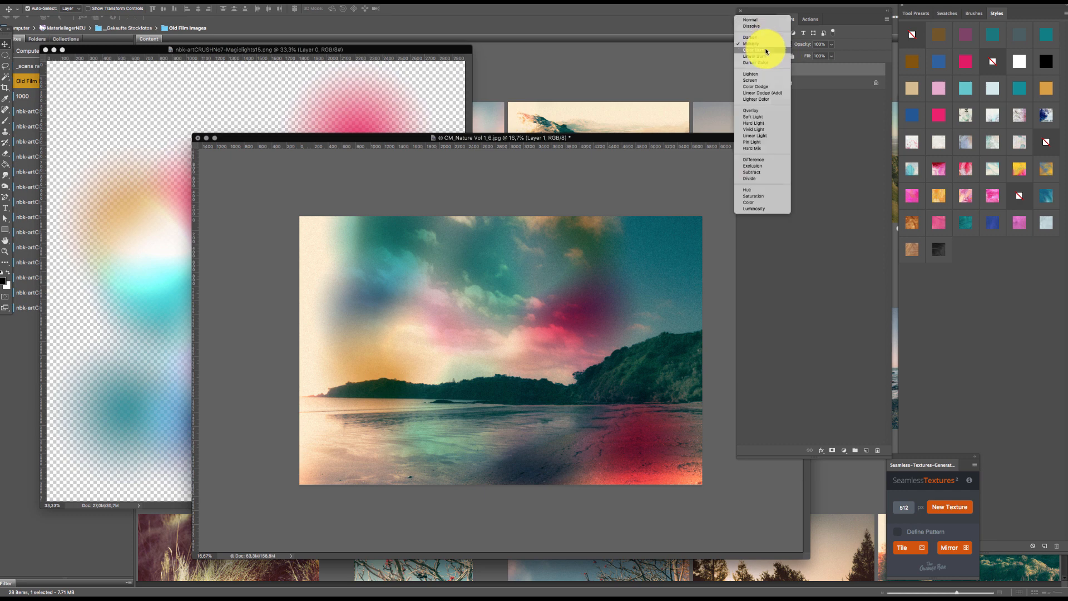
{"action": "left_click", "coordinate": [770, 50]}
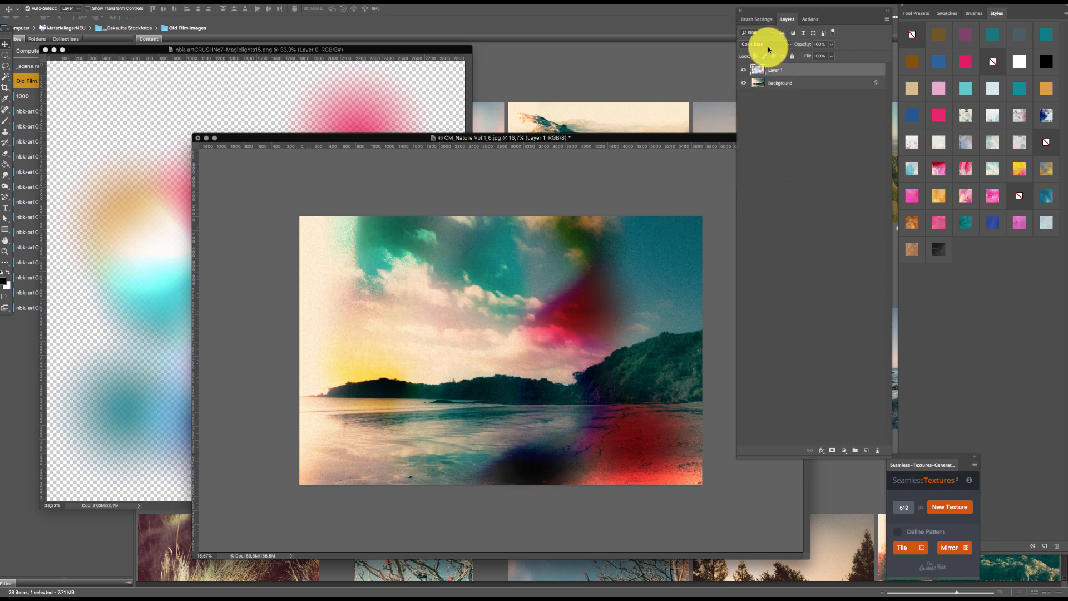
{"action": "left_click", "coordinate": [768, 49]}
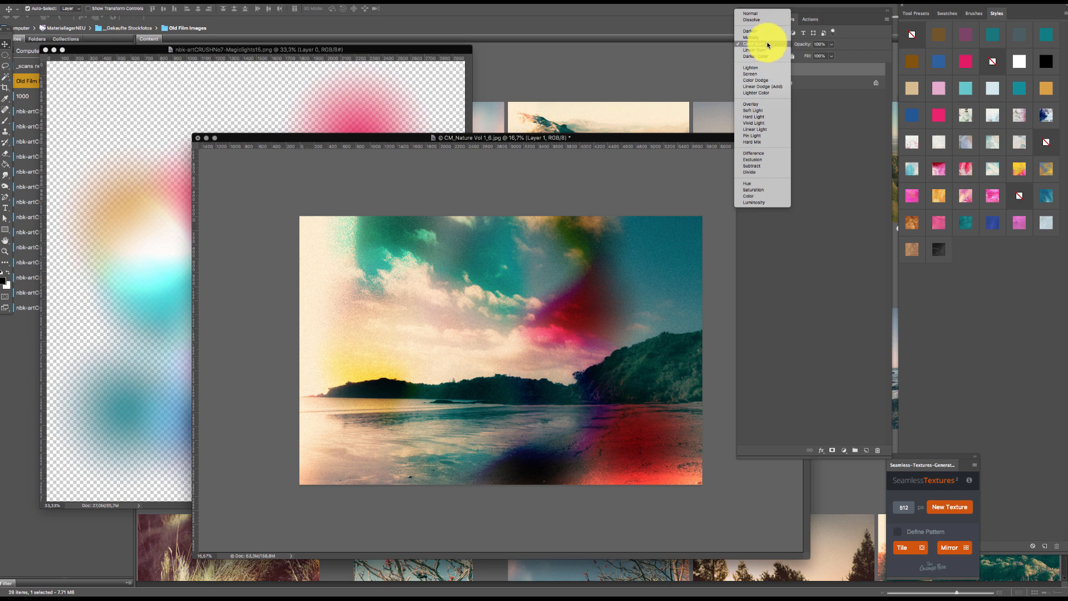
{"action": "left_click", "coordinate": [768, 44]}
- Enlarge the light layer to about 152% and shift it so its left edge aligns with the photo's left edge
{"action": "key", "text": "super+t"}
{"action": "left_click_drag", "start_coordinate": [711, 159], "coordinate": [811, 65]}
{"action": "left_click_drag", "start_coordinate": [644, 290], "coordinate": [729, 281]}
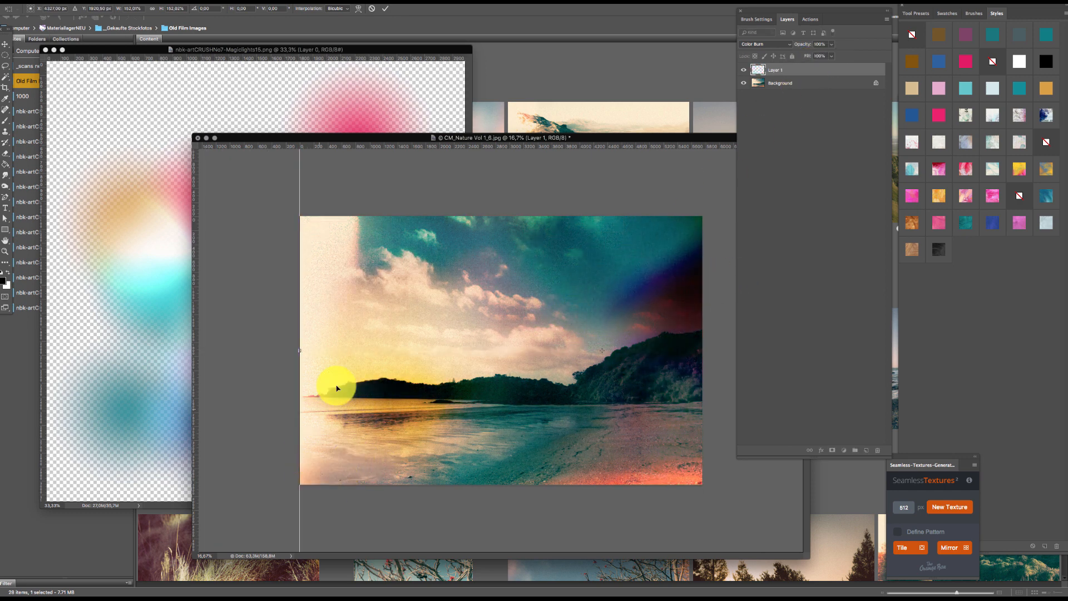
{"action": "key", "text": "Return"}
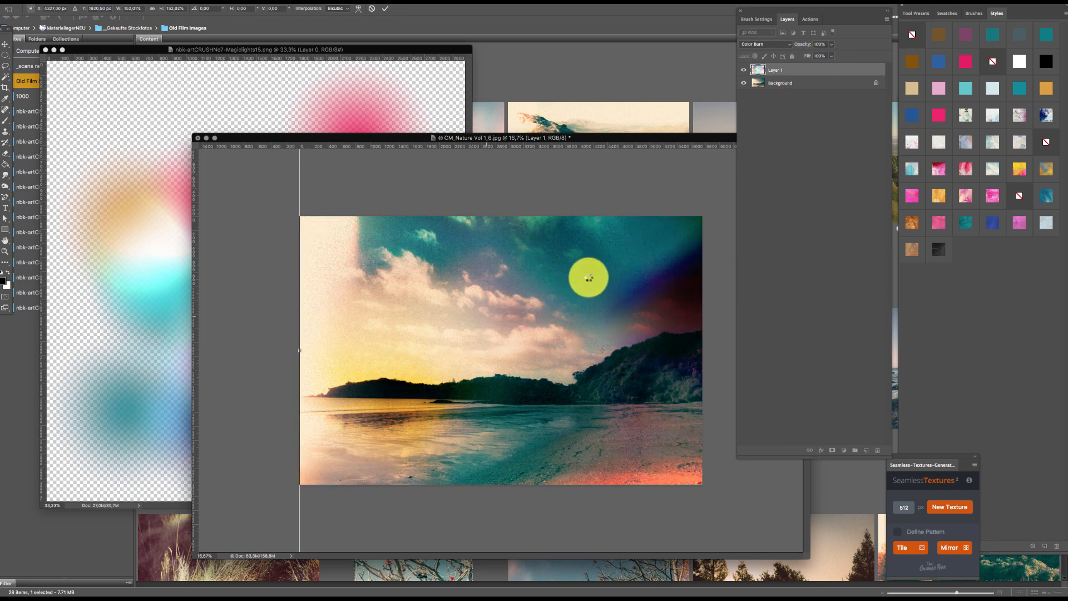
- Try the Linear Burn, Darker Color and Lighten blend modes on the enlarged light layer
{"action": "left_click", "coordinate": [763, 44]}
{"action": "left_click", "coordinate": [769, 53]}
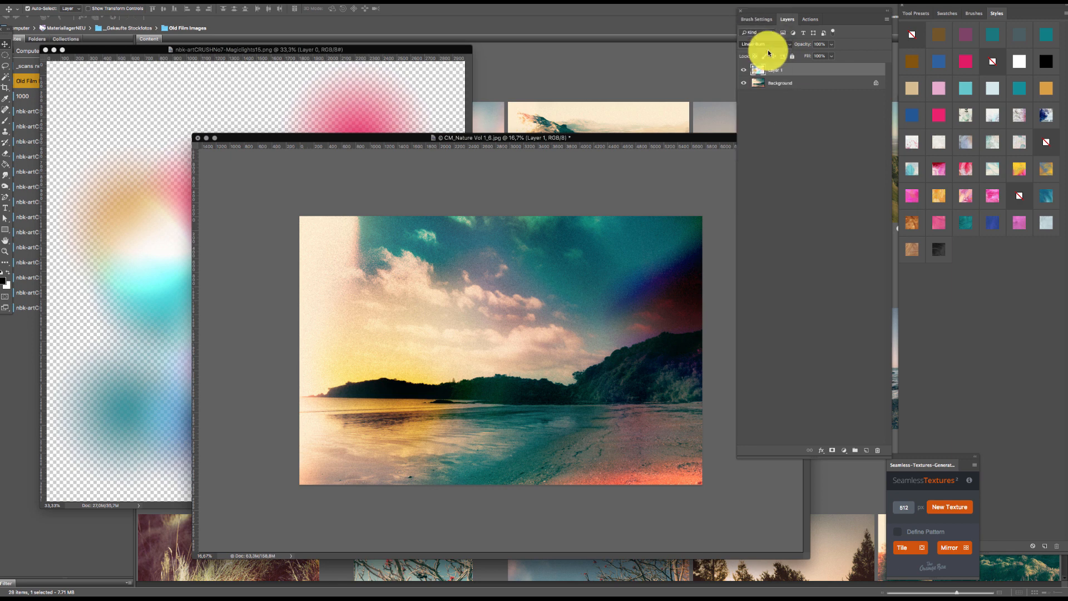
{"action": "left_click", "coordinate": [770, 46]}
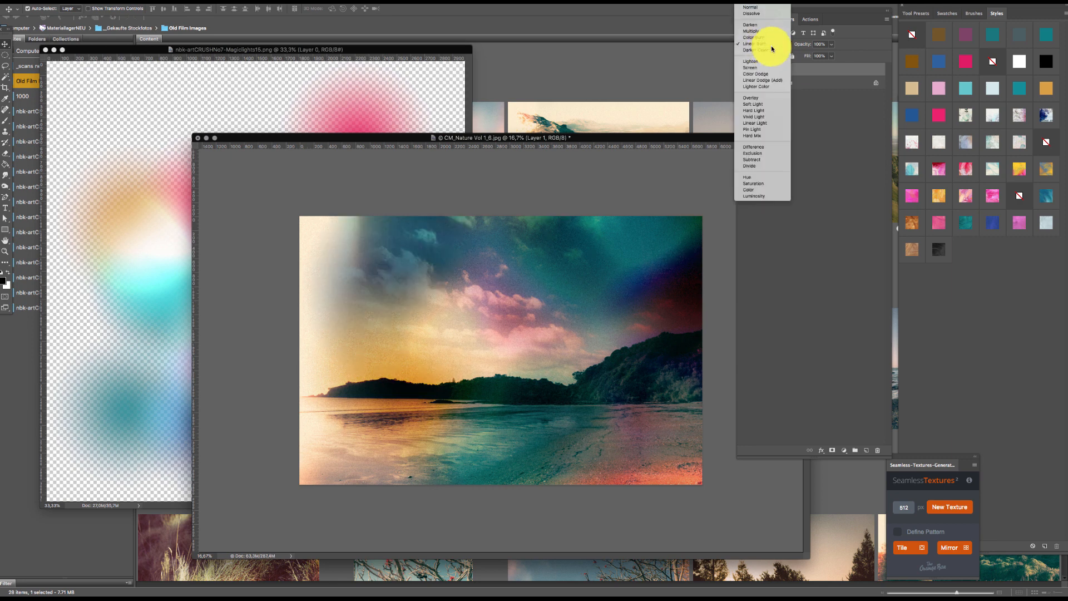
{"action": "left_click", "coordinate": [772, 50]}
{"action": "left_click", "coordinate": [773, 51]}
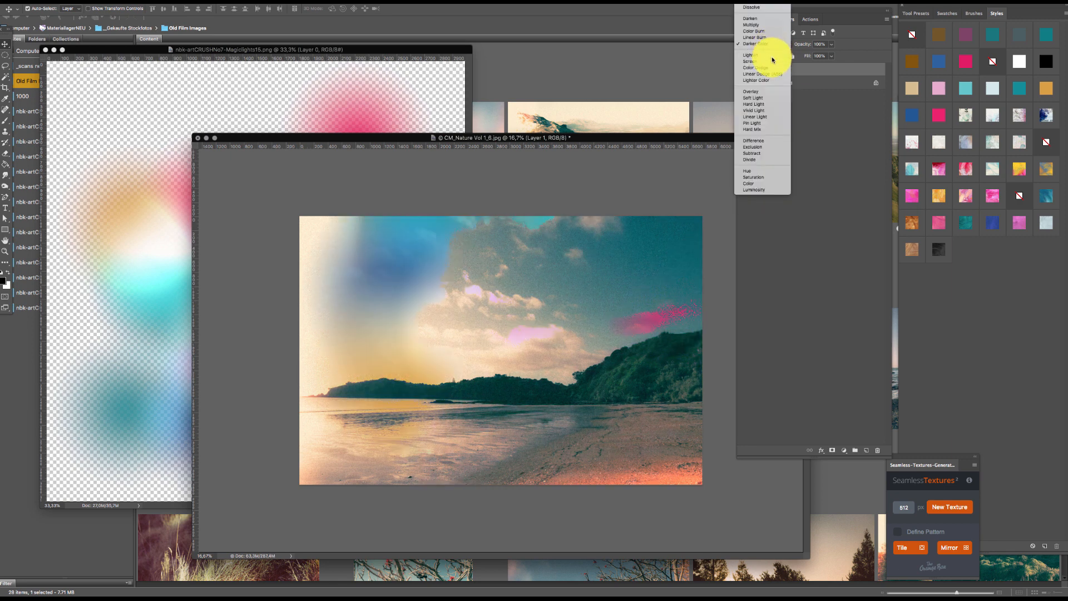
{"action": "left_click", "coordinate": [772, 56]}
- Compare the Screen and Color Dodge blend modes on the light layer and finish with Linear Dodge (Add)
{"action": "left_click", "coordinate": [772, 50]}
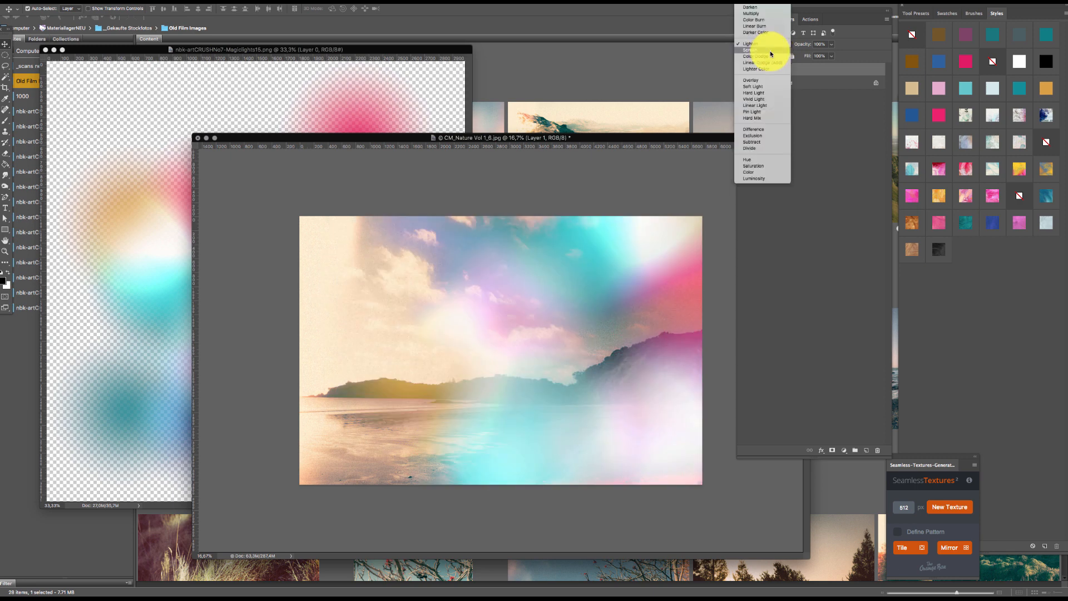
{"action": "left_click", "coordinate": [773, 56]}
{"action": "left_click", "coordinate": [771, 45]}
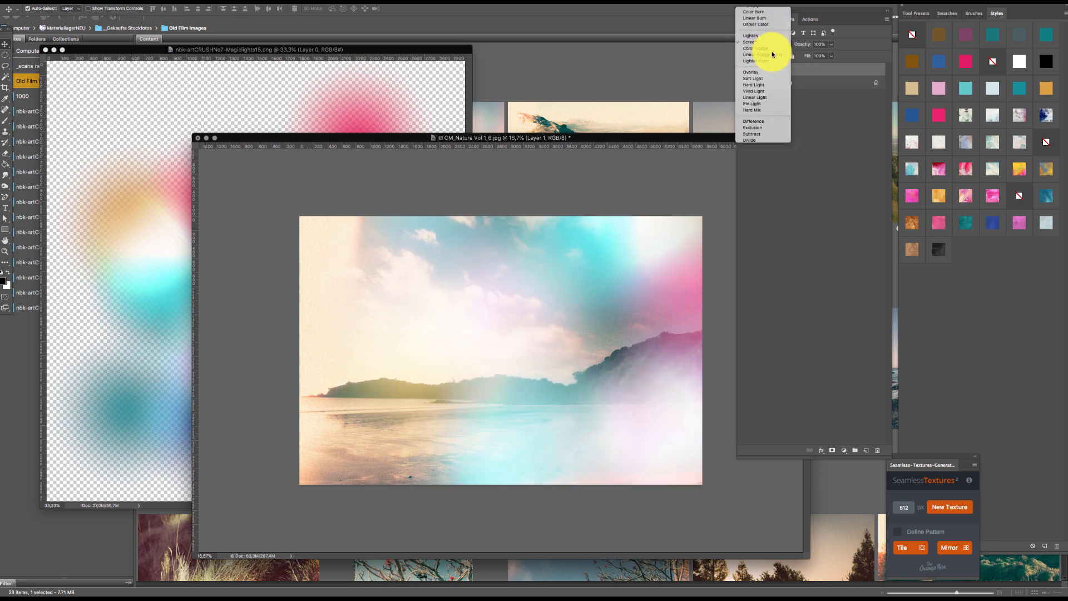
{"action": "left_click", "coordinate": [772, 52]}
{"action": "left_click", "coordinate": [772, 45]}
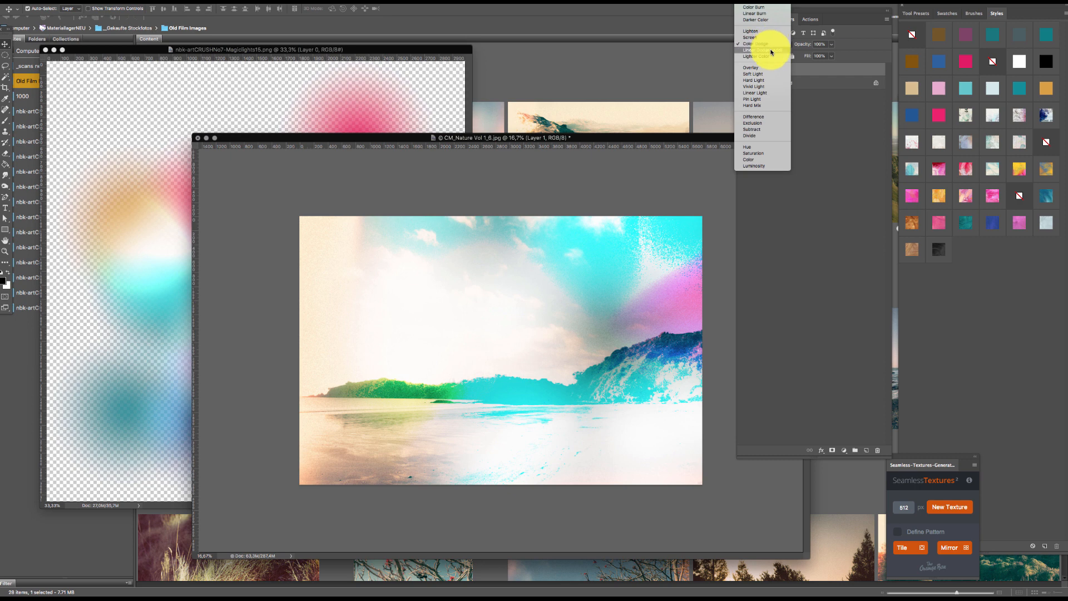
{"action": "left_click", "coordinate": [772, 50]}
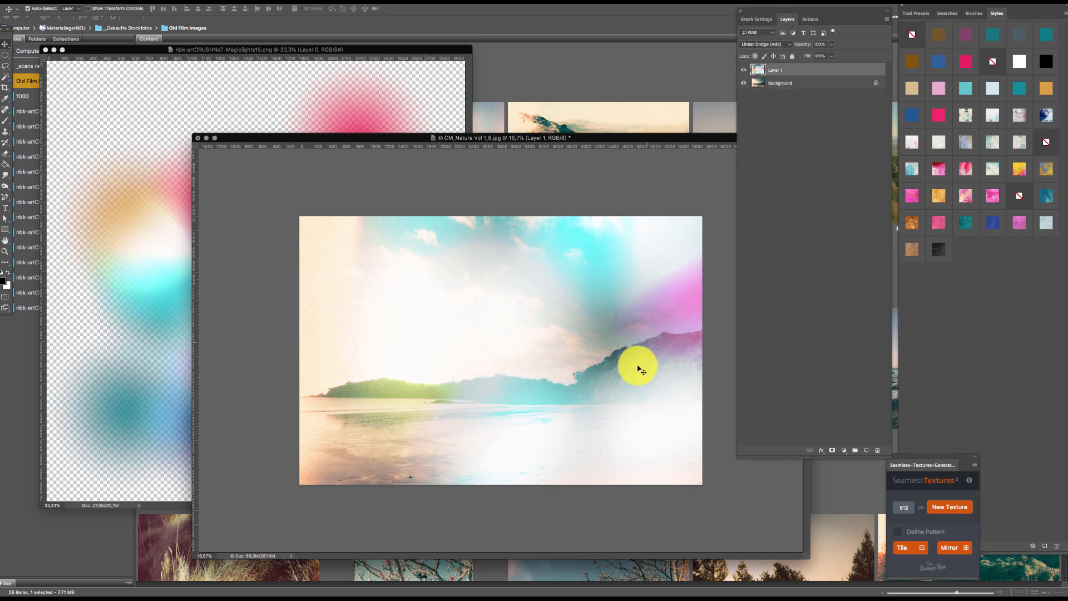
- Move the light layer up and to the left over the photo and invert its colours
{"action": "left_click_drag", "start_coordinate": [634, 365], "coordinate": [483, 52]}
{"action": "key", "text": "super+i"}
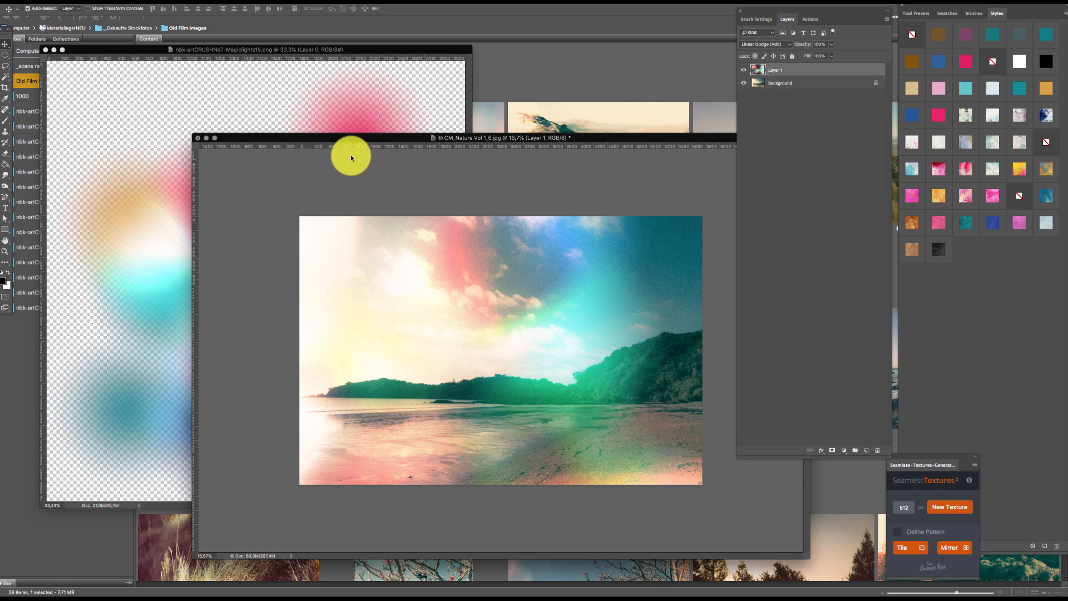
{"action": "left_click", "coordinate": [248, 88]}
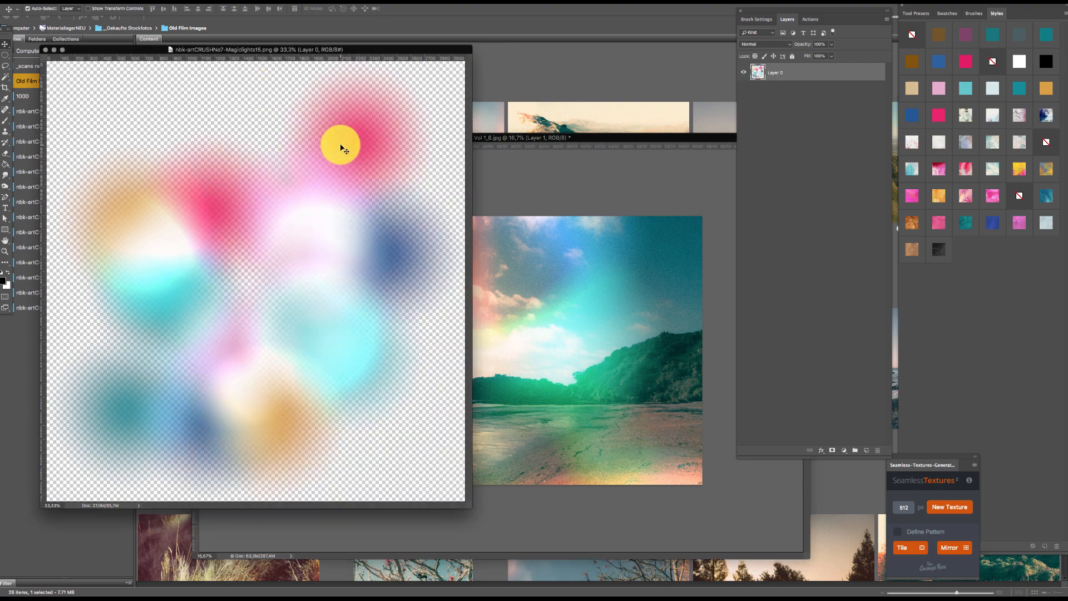
{"action": "left_click", "coordinate": [204, 2]}
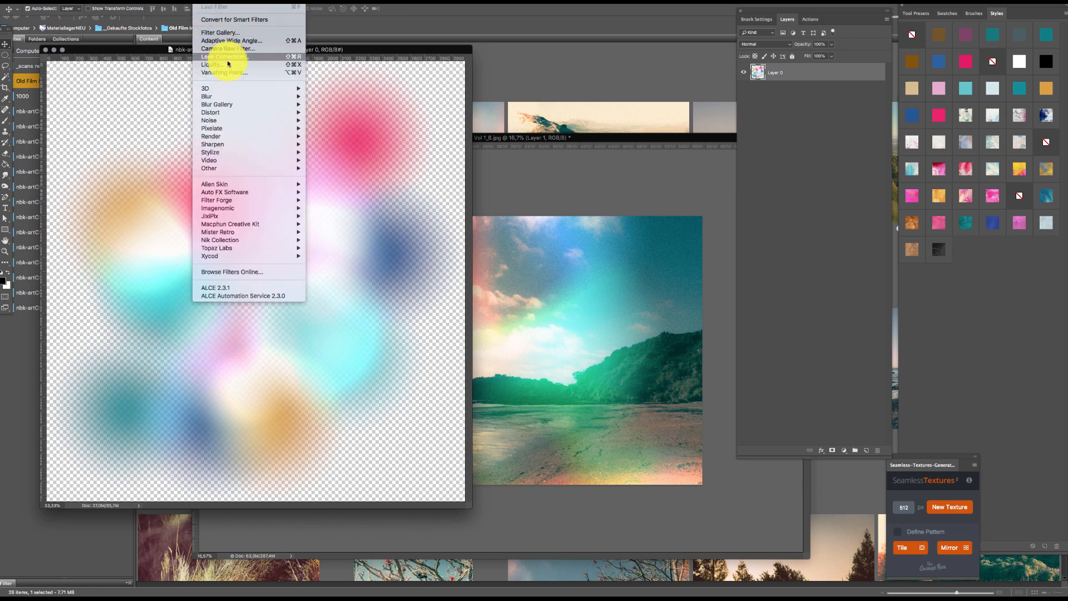
{"action": "mouse_move", "coordinate": [285, 152]}
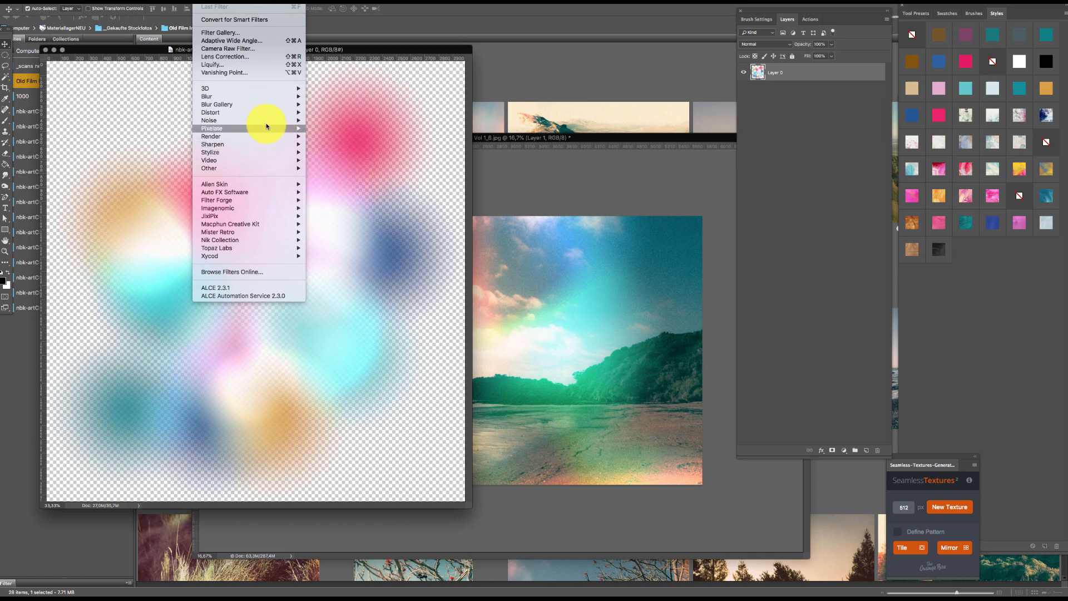
{"action": "mouse_move", "coordinate": [167, 5]}
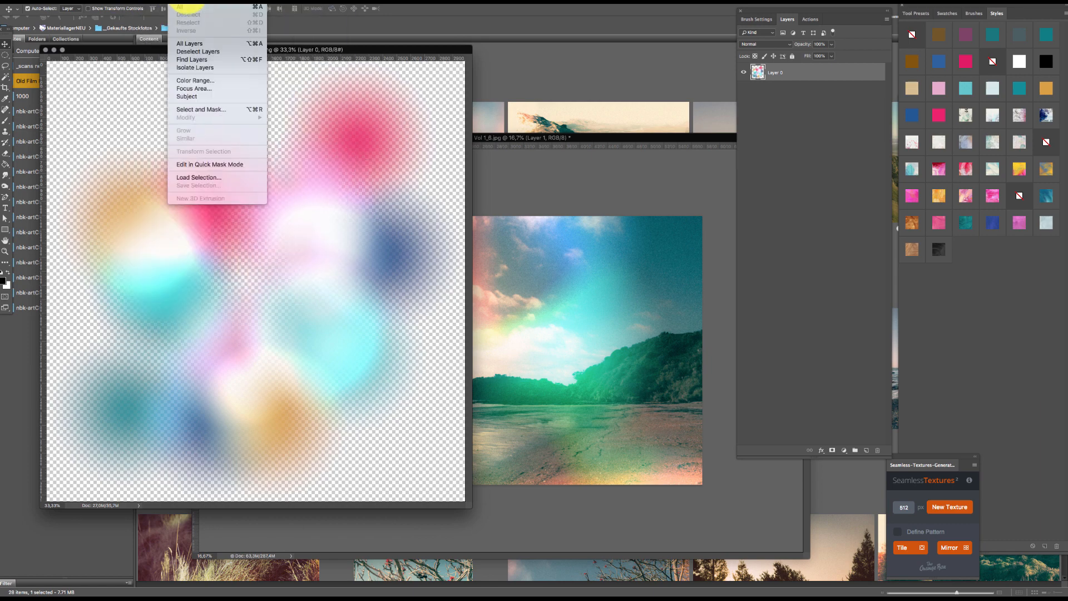
{"action": "mouse_move", "coordinate": [203, 6]}
{"action": "left_click", "coordinate": [239, 322]}
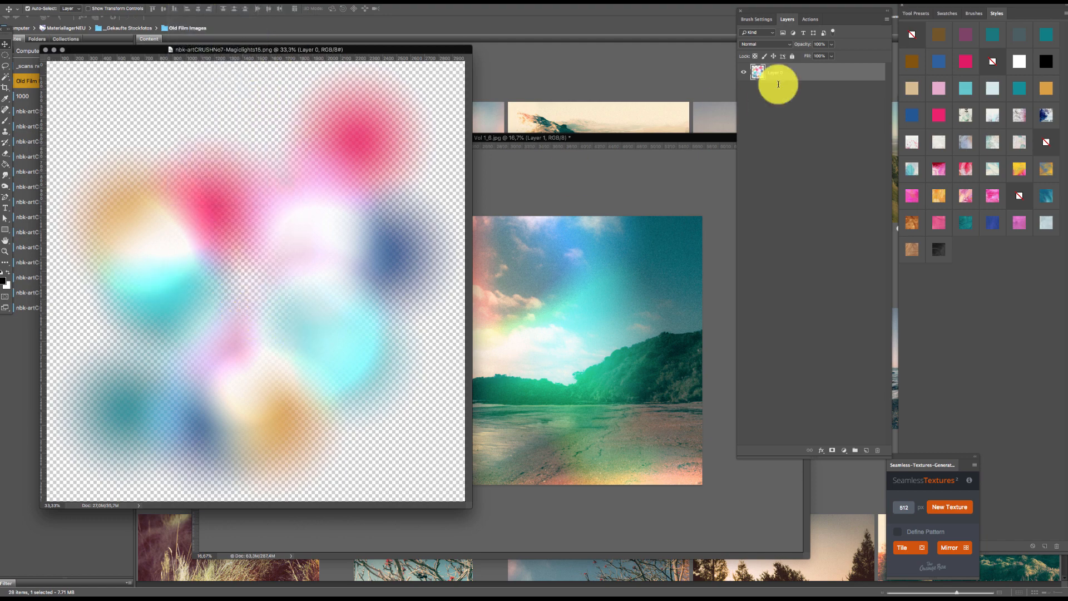
{"action": "left_click", "coordinate": [182, 1]}
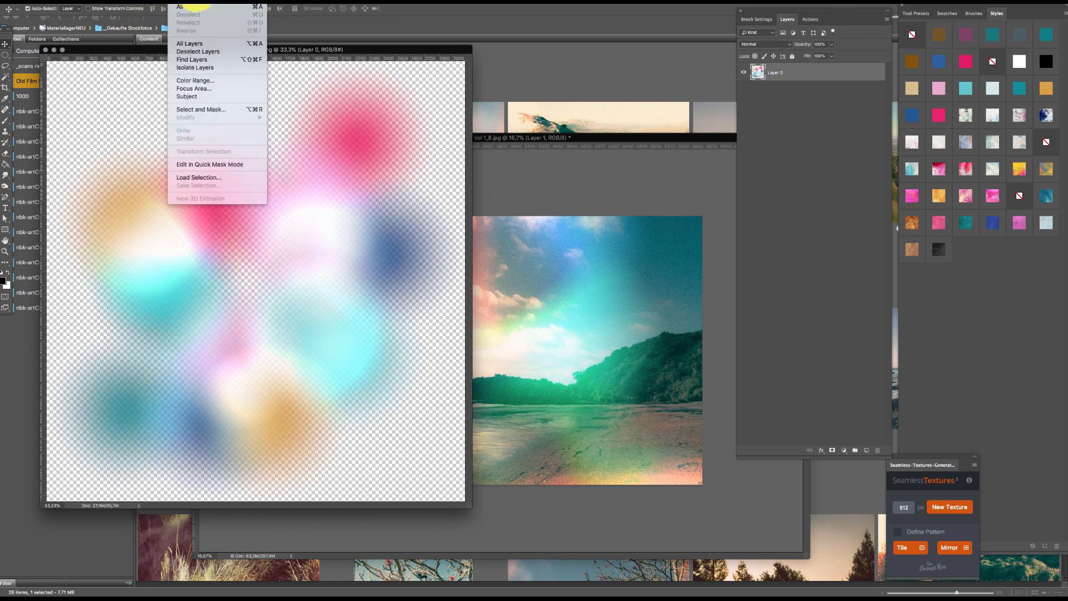
{"action": "left_click", "coordinate": [184, 5]}
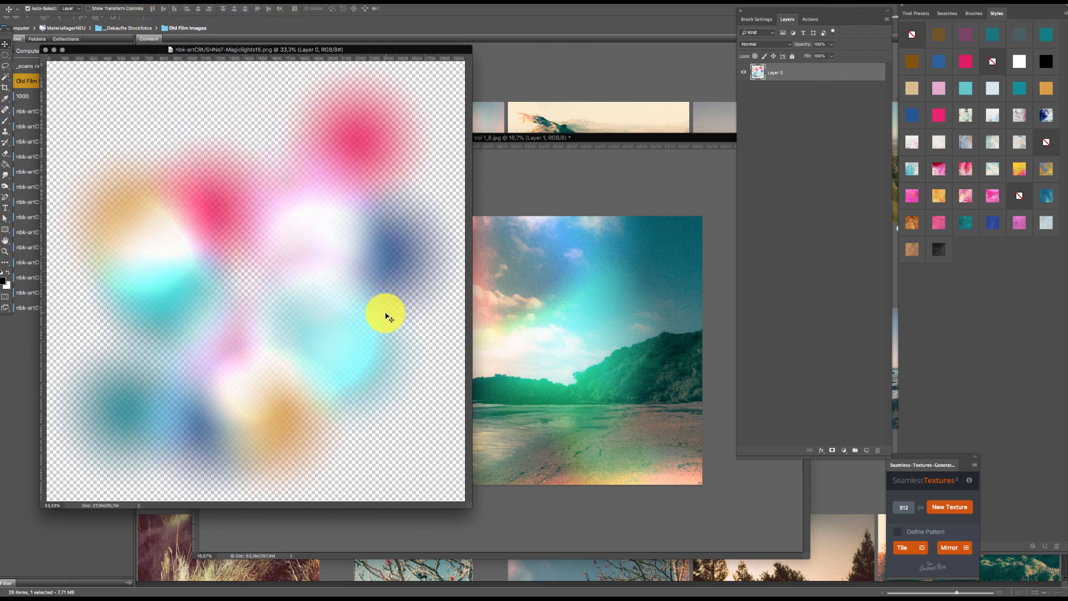
- Add a second copy of the Magiclights15 lights over the middle of the beach photo and invert its colours
{"action": "left_click_drag", "start_coordinate": [386, 309], "coordinate": [556, 364]}
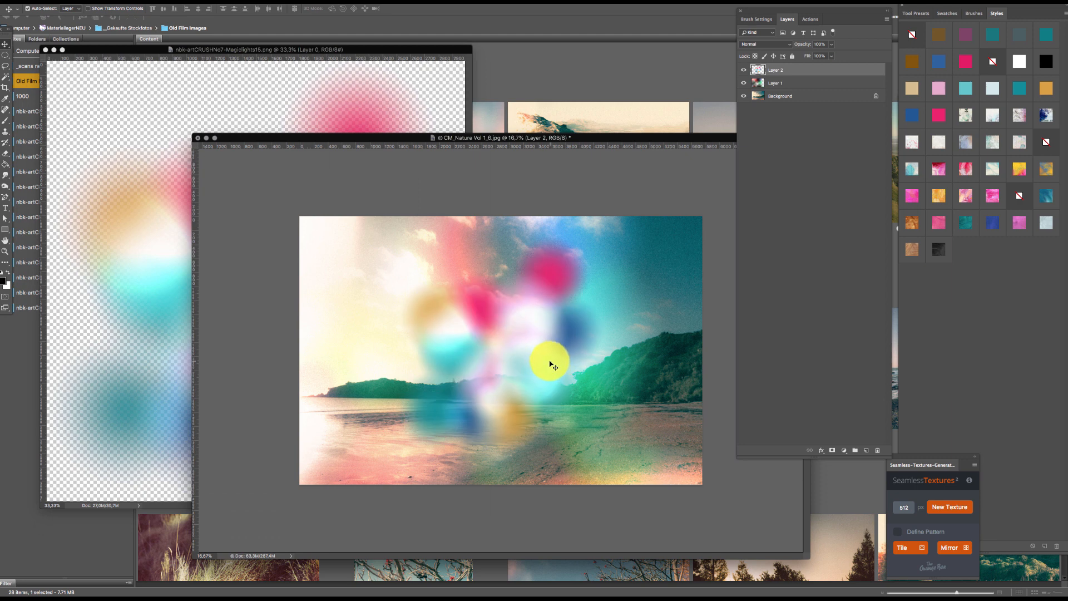
{"action": "key", "text": "super+i"}
{"action": "key", "text": "super+i"}
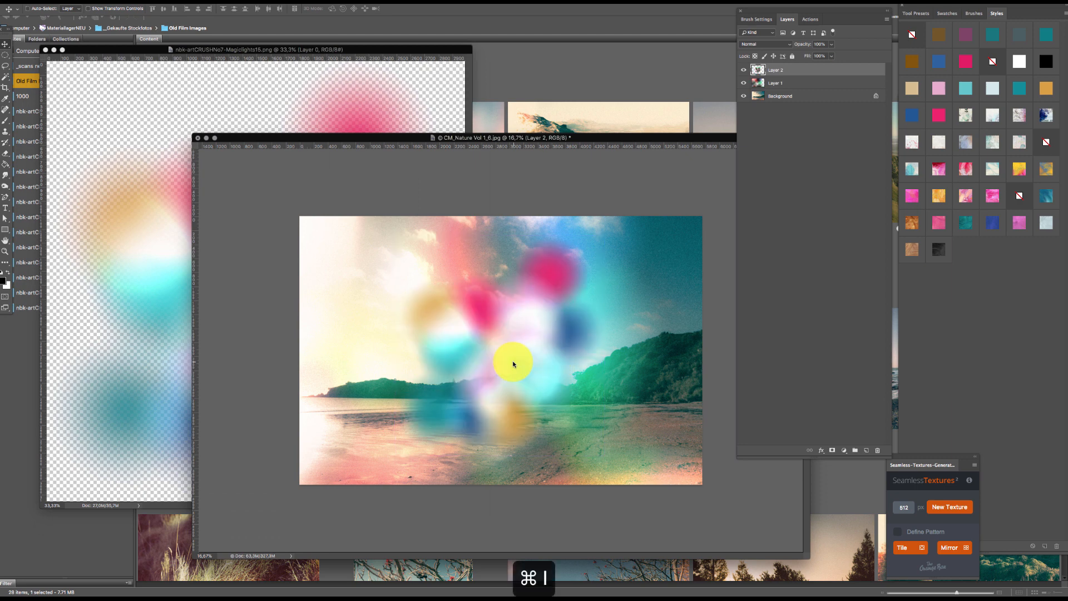
{"action": "left_click", "coordinate": [211, 6]}
{"action": "mouse_move", "coordinate": [180, 5]}
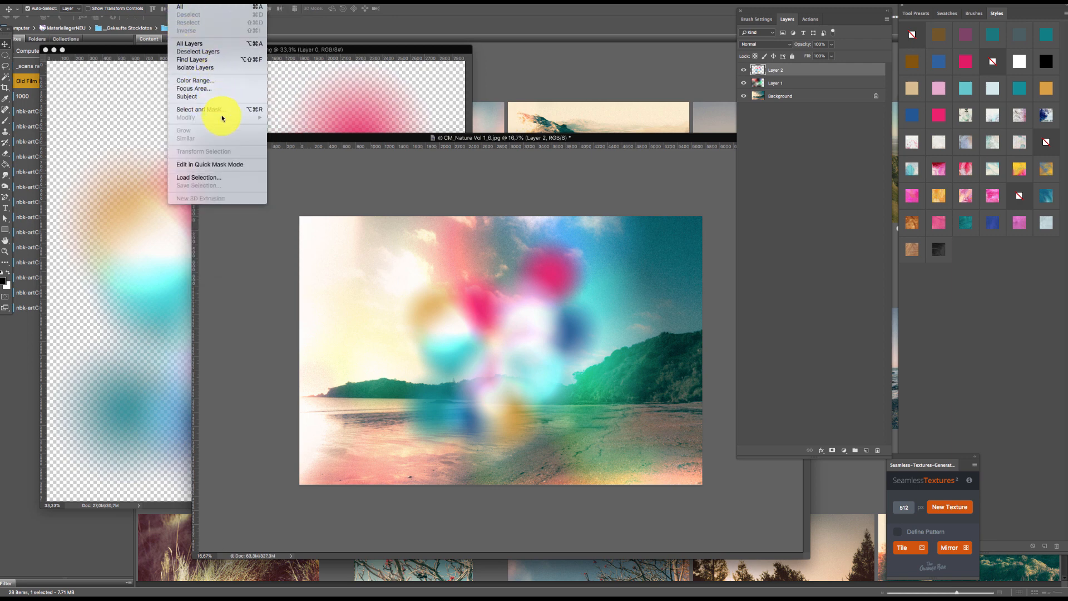
{"action": "left_click", "coordinate": [440, 280]}
{"action": "left_click_drag", "start_coordinate": [525, 349], "coordinate": [503, 282]}
{"action": "key", "text": "super+i"}
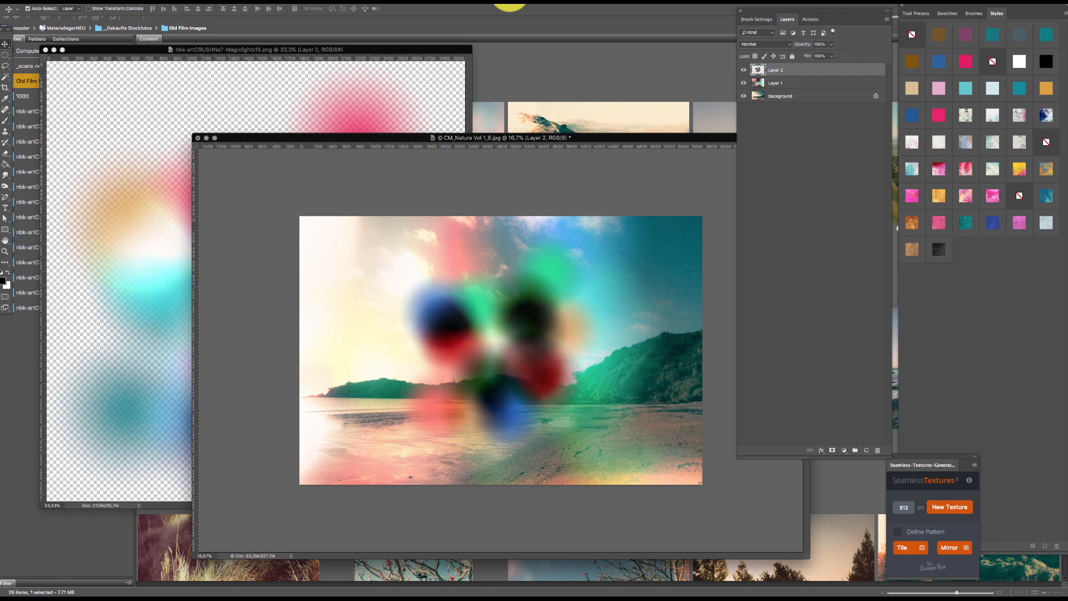
- Hide the first light layer and enlarge the inverted second light layer to cover the photo
{"action": "left_click", "coordinate": [745, 83]}
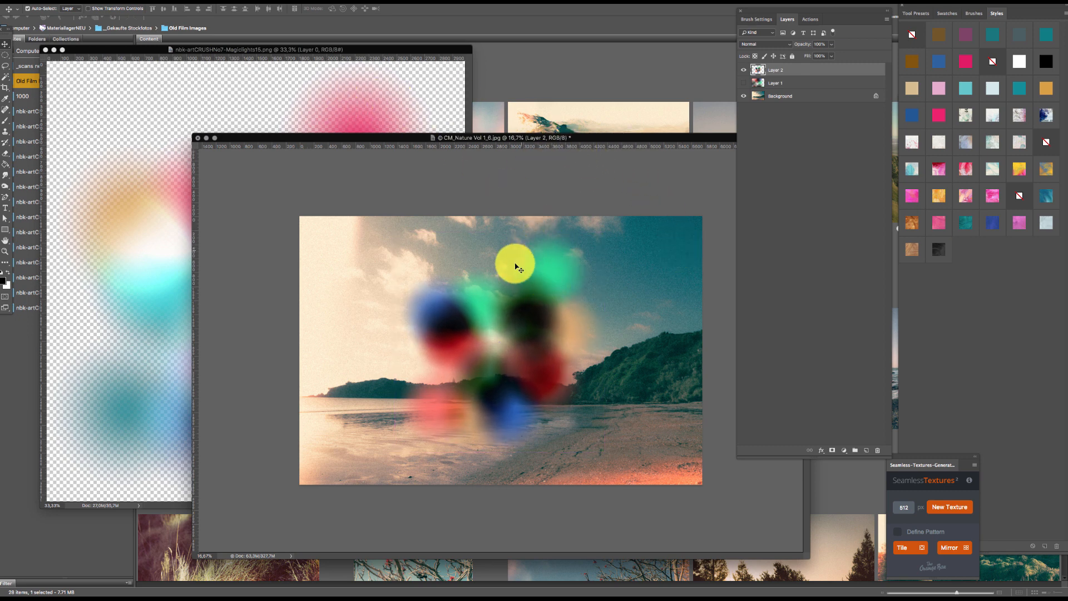
{"action": "key", "text": "super+t"}
{"action": "left_click_drag", "start_coordinate": [605, 227], "coordinate": [746, 95]}
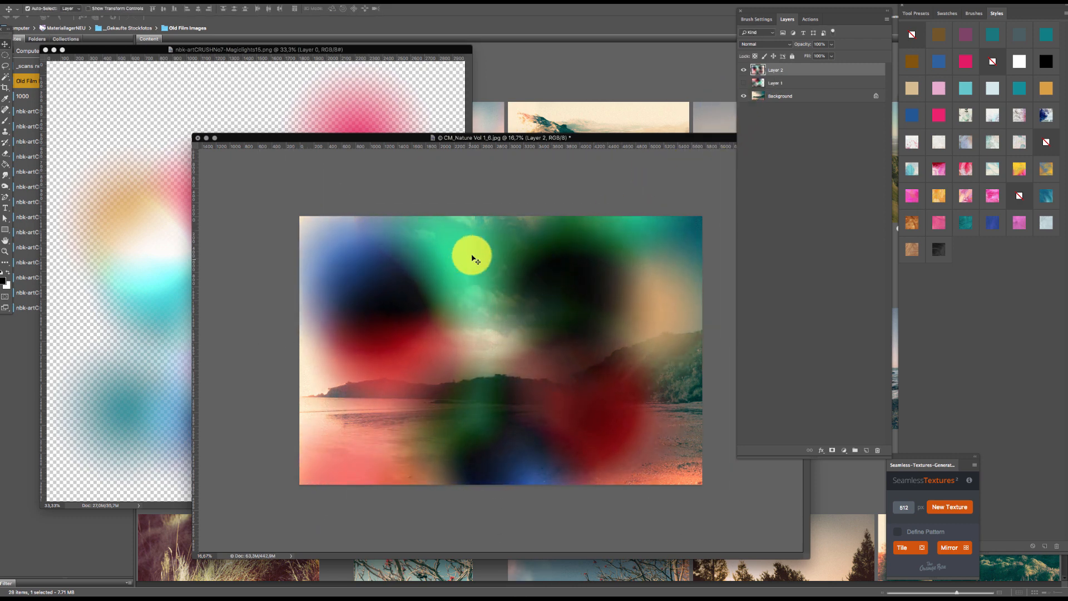
- Switch the second light layer to its original colours and back to the inverted ones for comparison
{"action": "mouse_move", "coordinate": [520, 136]}
{"action": "left_mouse_down"}
{"action": "mouse_move", "coordinate": [542, 136]}
{"action": "mouse_move", "coordinate": [516, 136]}
{"action": "left_mouse_up"}
{"action": "key", "text": "super+i"}
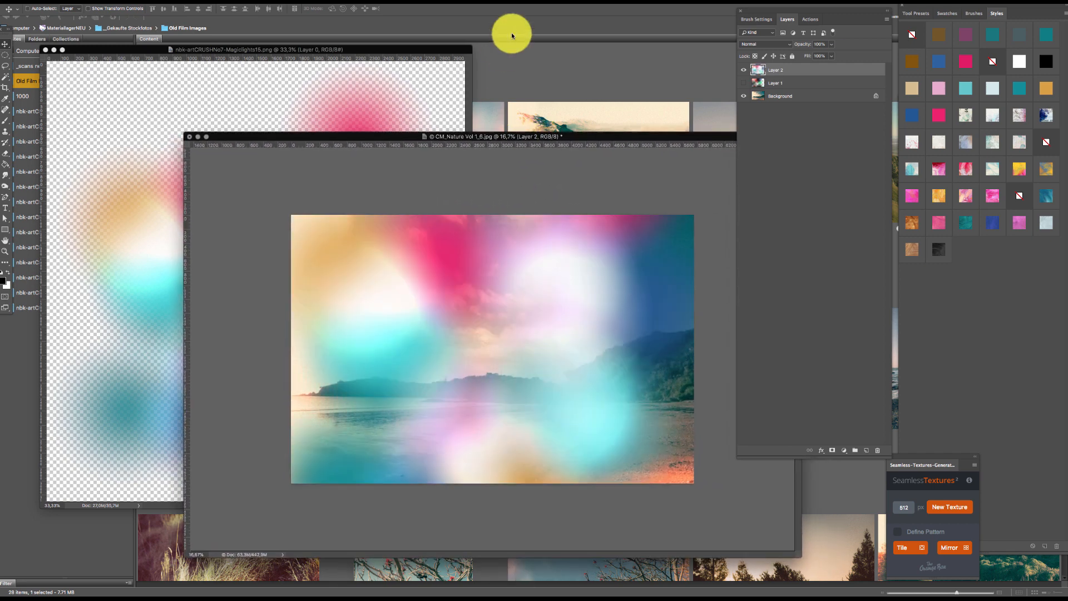
{"action": "key", "text": "super+i"}
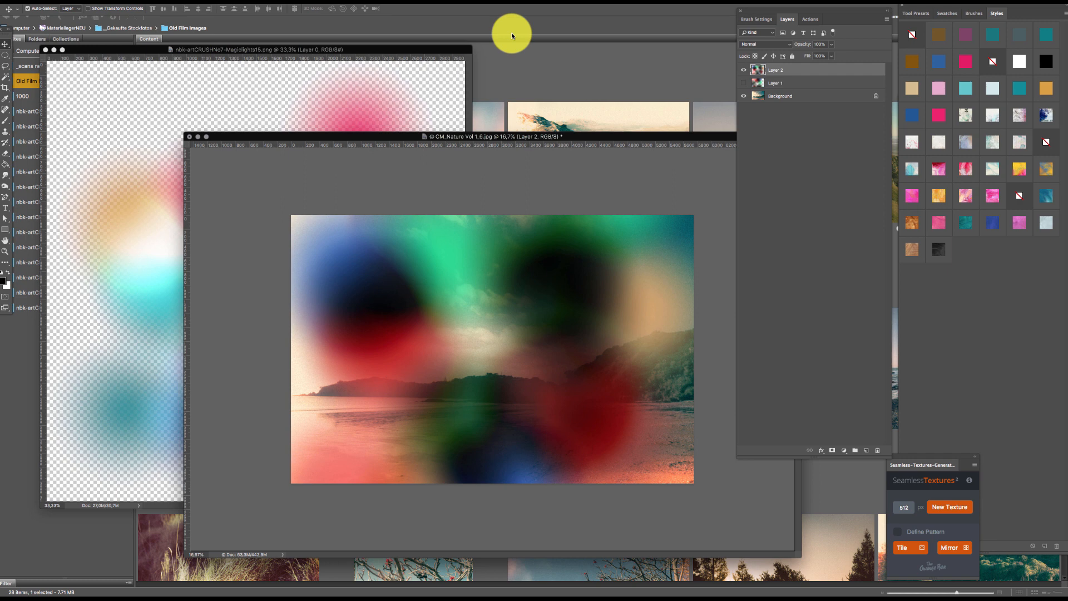
- Set the blend mode of the inverted second light layer to Color Dodge
{"action": "left_click", "coordinate": [768, 44]}
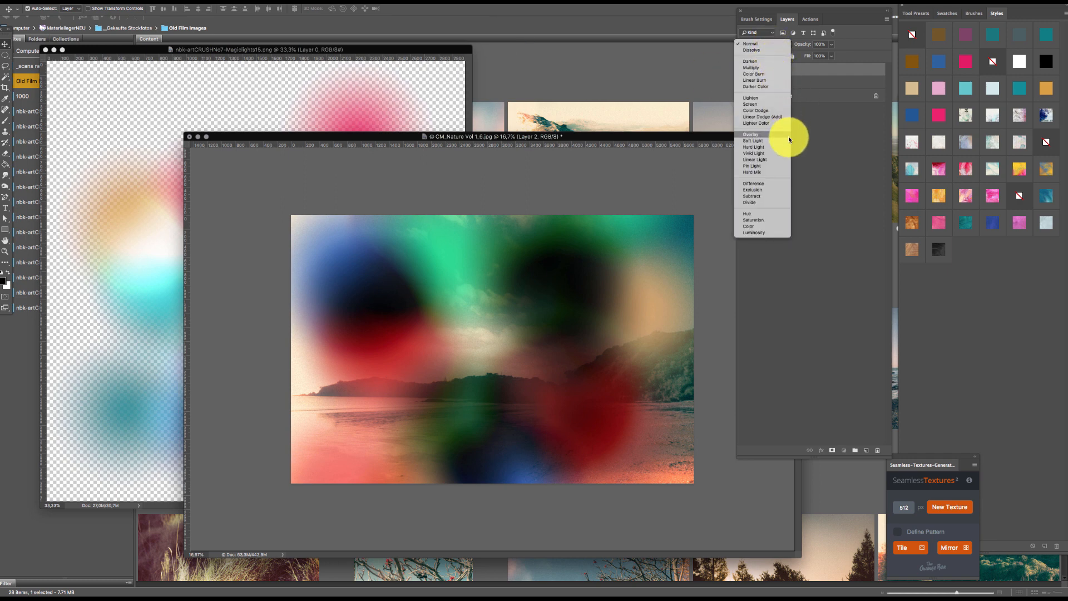
{"action": "left_click", "coordinate": [786, 108]}
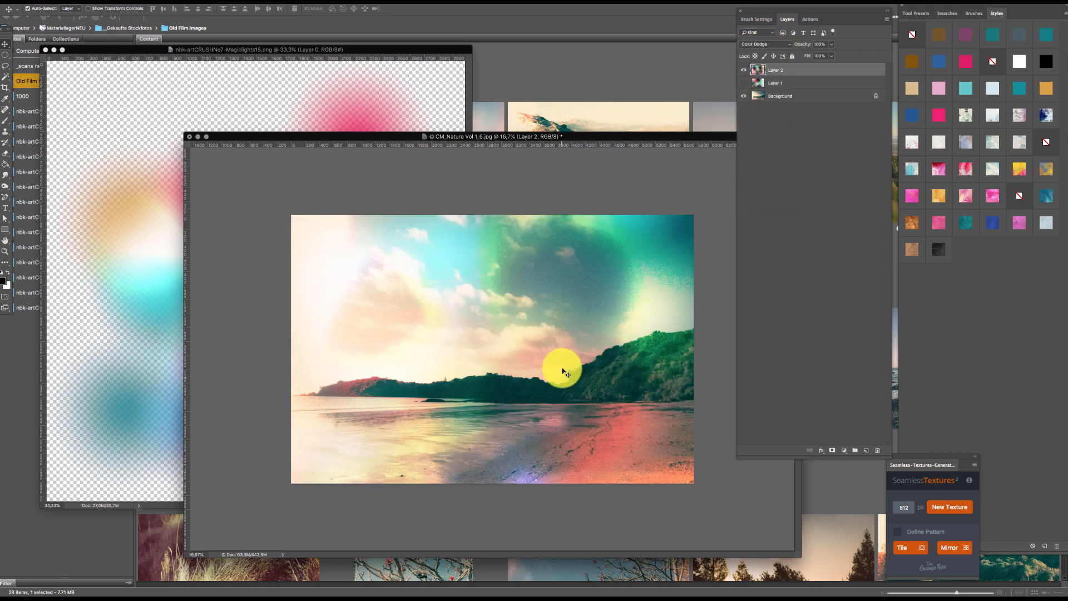
- Shift the inverted second light layer upward and slightly to the right on the beach photo
{"action": "left_click_drag", "start_coordinate": [560, 369], "coordinate": [579, 315]}
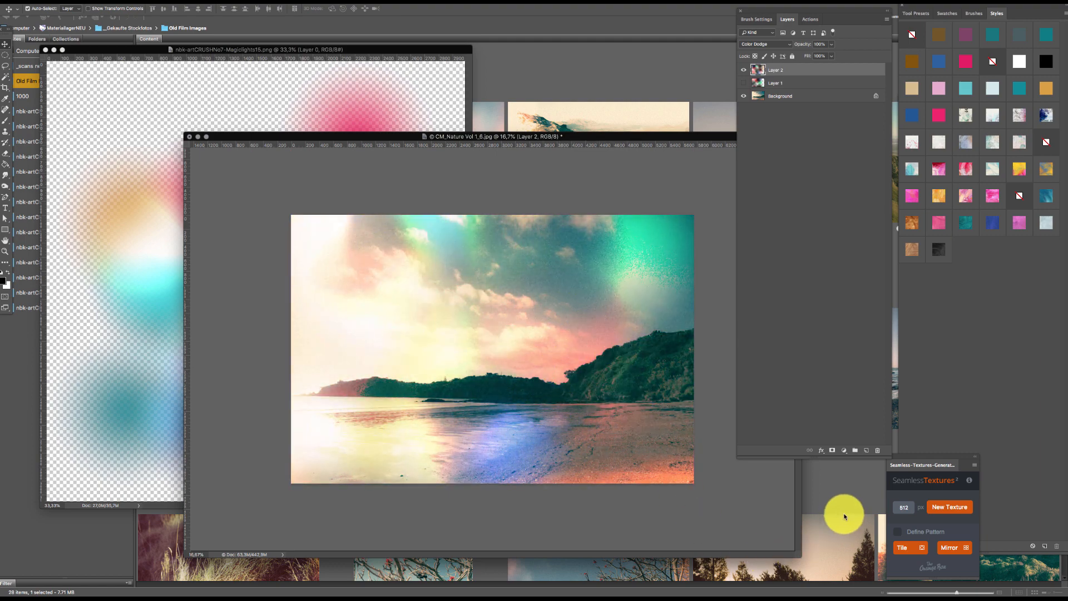
- Switch to the stock photo search application and open the photo of the child in the blue paddling pool
{"action": "left_click", "coordinate": [836, 497]}
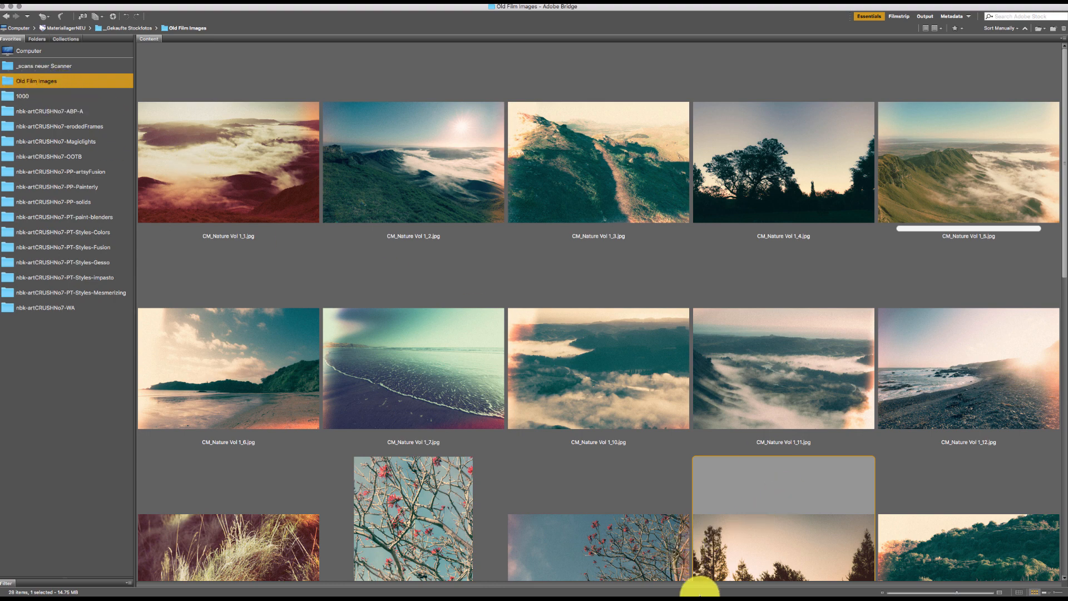
{"action": "mouse_move", "coordinate": [703, 585]}
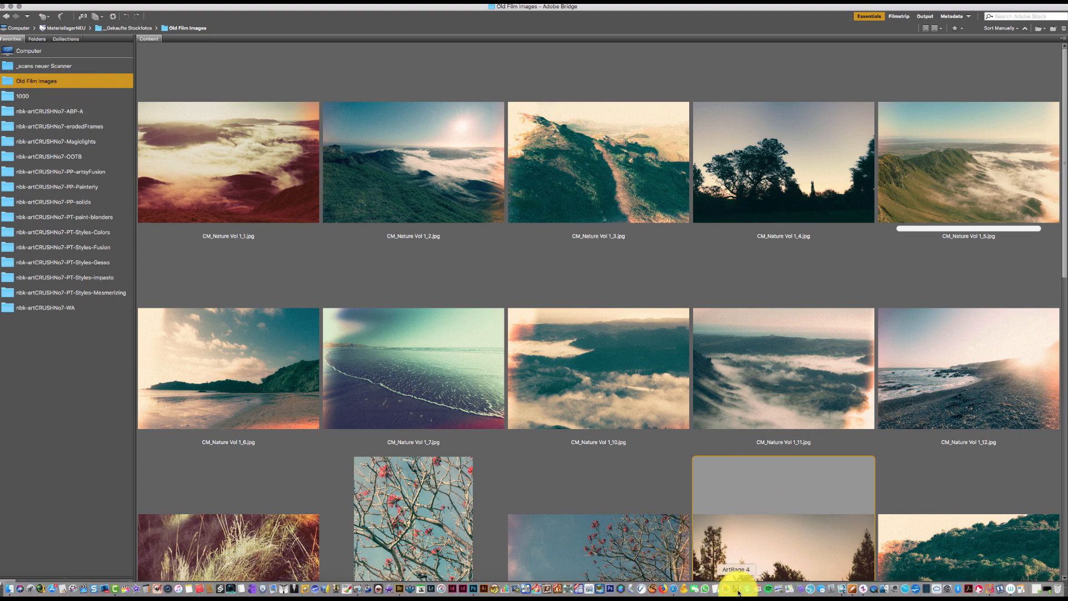
{"action": "left_click", "coordinate": [841, 591]}
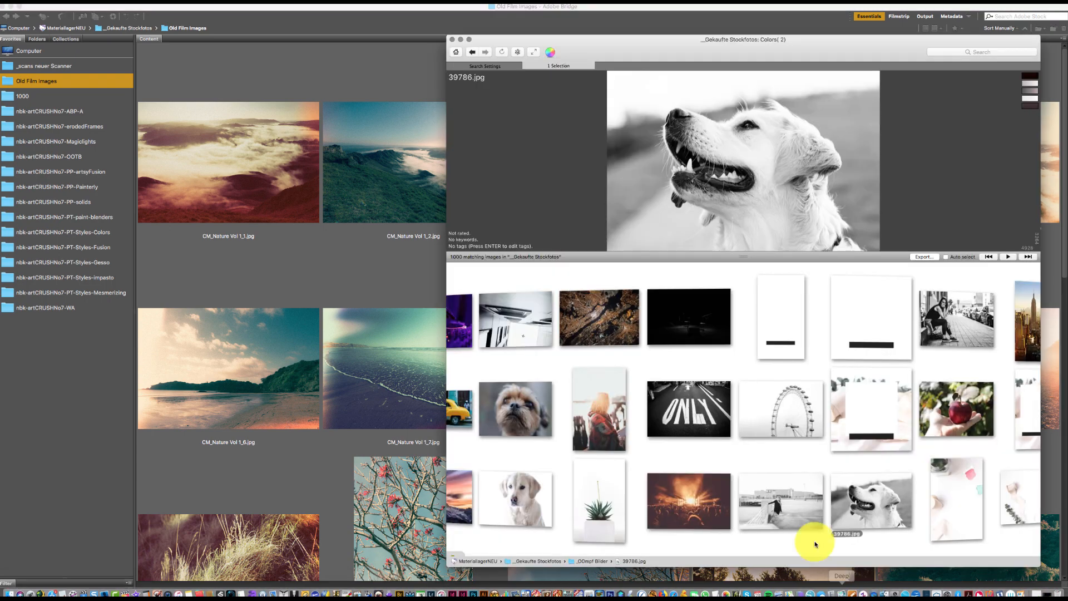
{"action": "left_click_drag", "start_coordinate": [872, 266], "coordinate": [622, 251]}
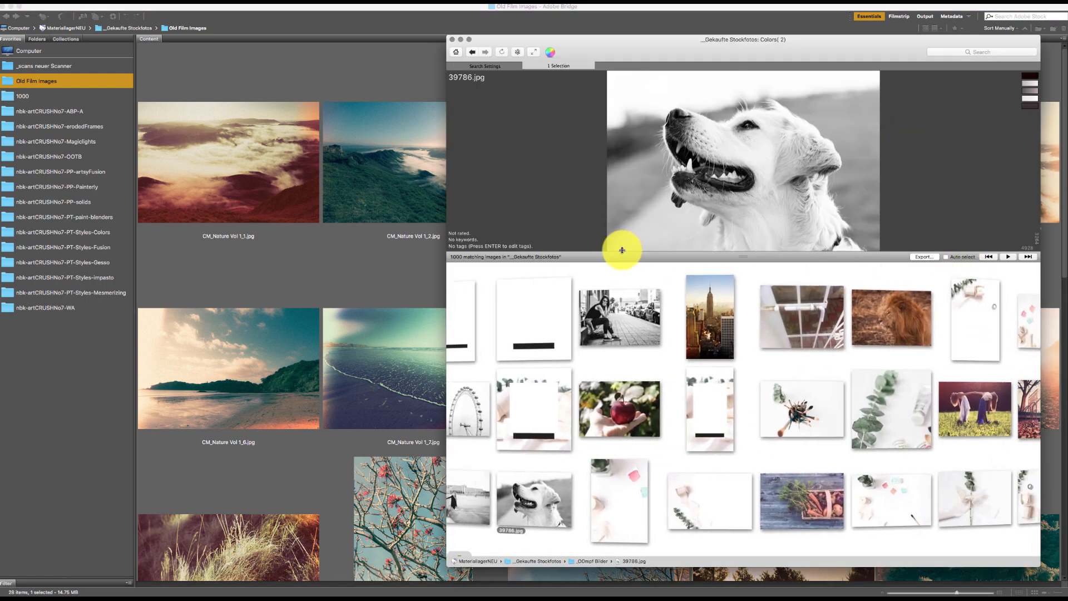
{"action": "left_click_drag", "start_coordinate": [955, 278], "coordinate": [698, 287]}
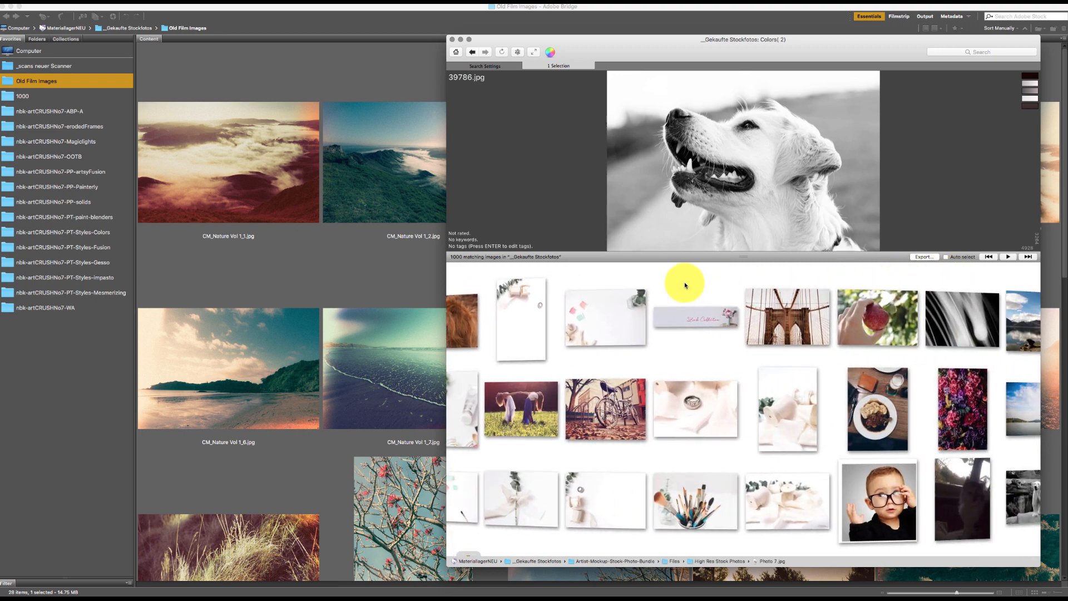
{"action": "left_click_drag", "start_coordinate": [966, 281], "coordinate": [650, 270]}
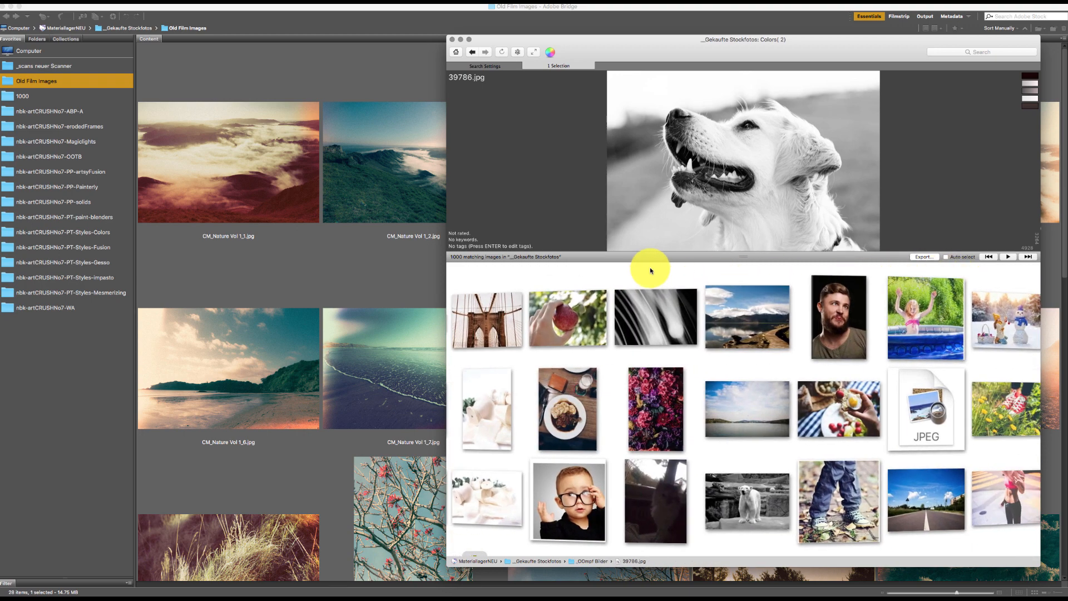
{"action": "left_click_drag", "start_coordinate": [1006, 281], "coordinate": [879, 296]}
{"action": "double_click", "coordinate": [817, 327]}
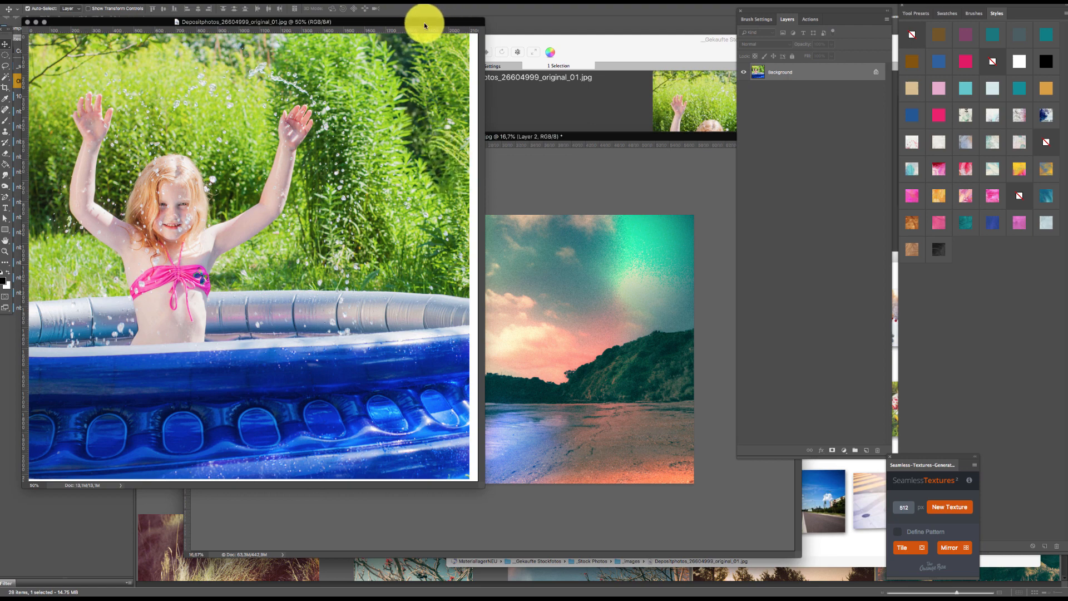
- Crop the pool photo to remove the white margins along its right and lower edges
{"action": "left_click_drag", "start_coordinate": [424, 23], "coordinate": [563, 54]}
{"action": "left_click", "coordinate": [5, 87]}
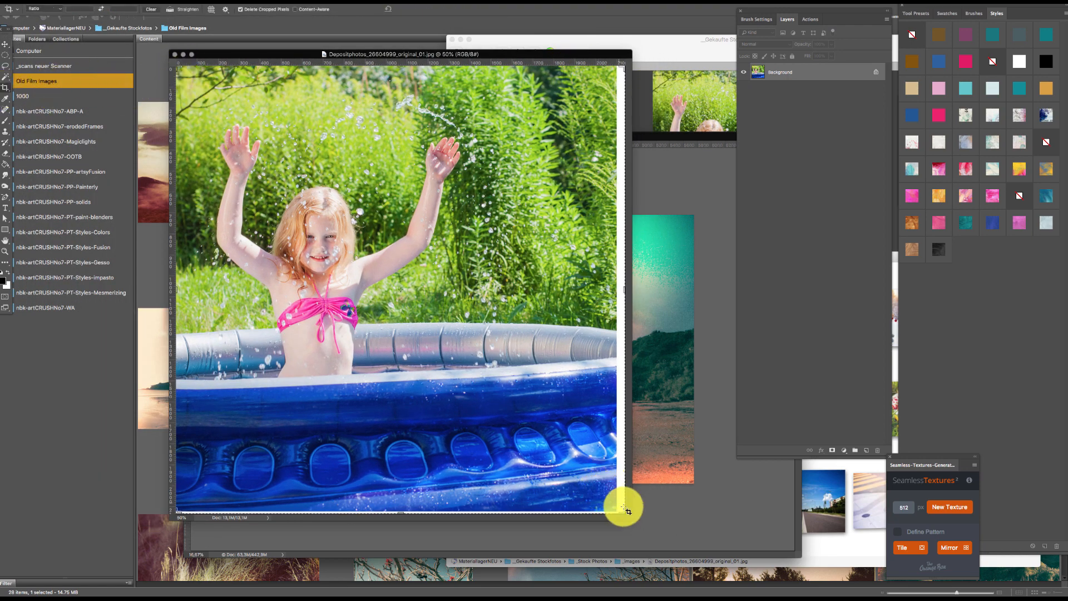
{"action": "left_click_drag", "start_coordinate": [622, 511], "coordinate": [616, 508]}
{"action": "key", "text": "Return"}
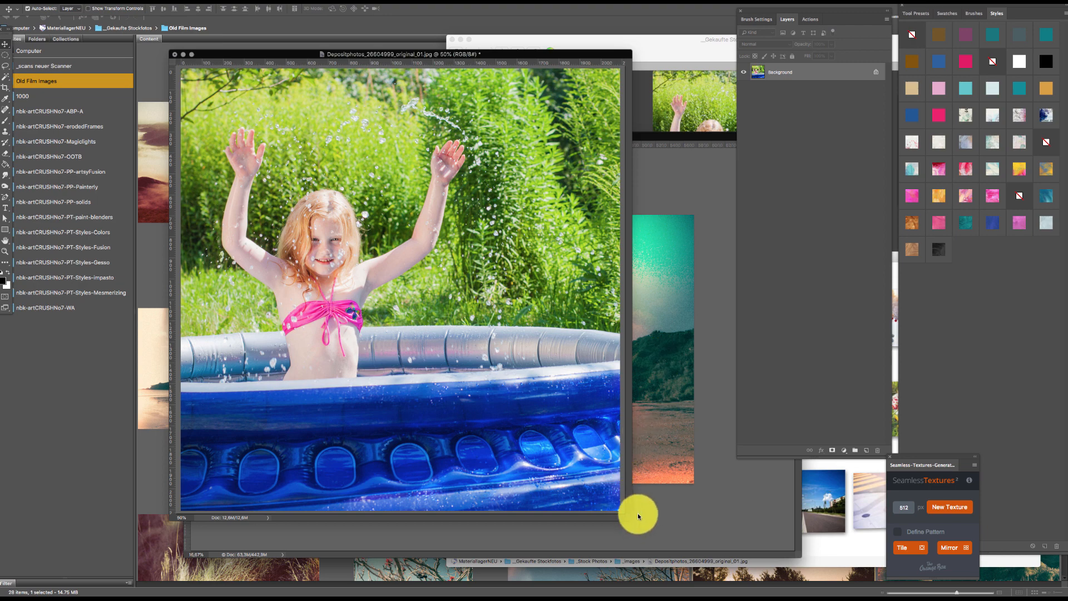
- Place the lights from nbk-artCRUSHNo7-Magiclights4.png over the pool photo and close the source image
{"action": "left_click", "coordinate": [123, 265]}
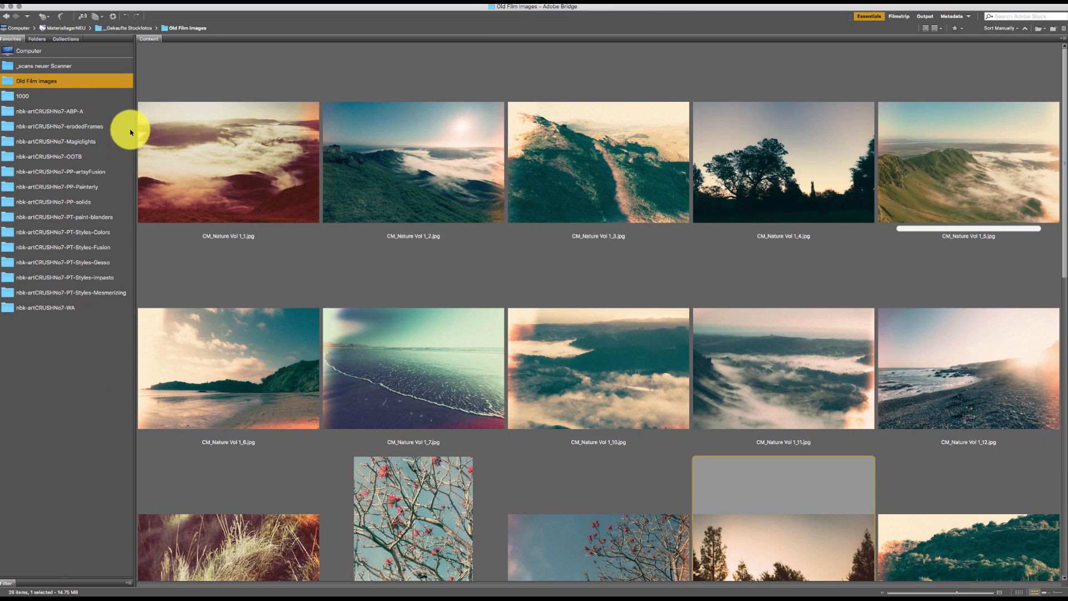
{"action": "left_click", "coordinate": [82, 143]}
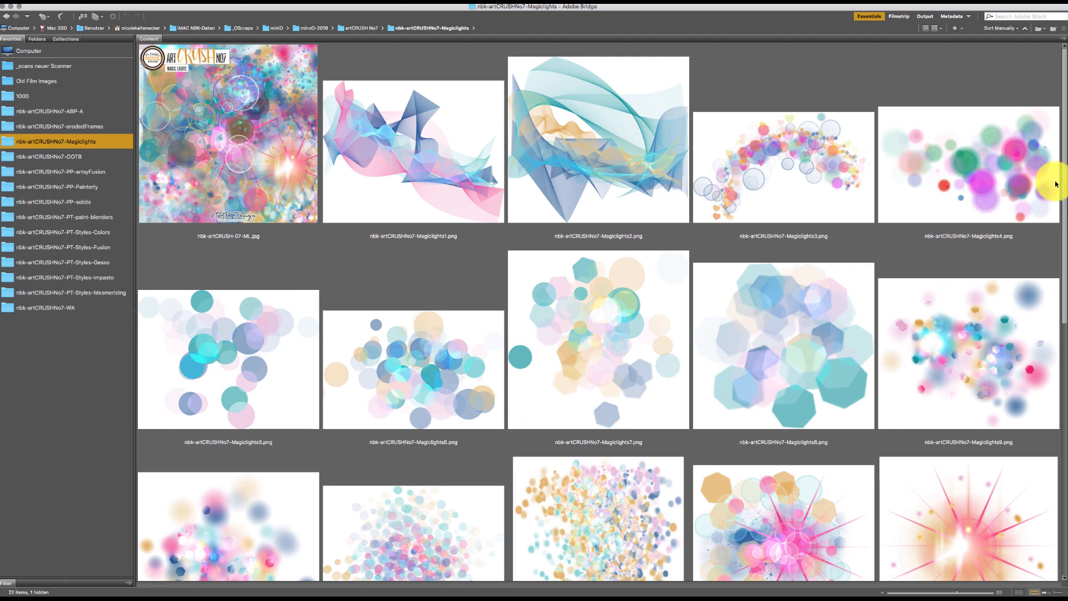
{"action": "double_click", "coordinate": [1020, 191]}
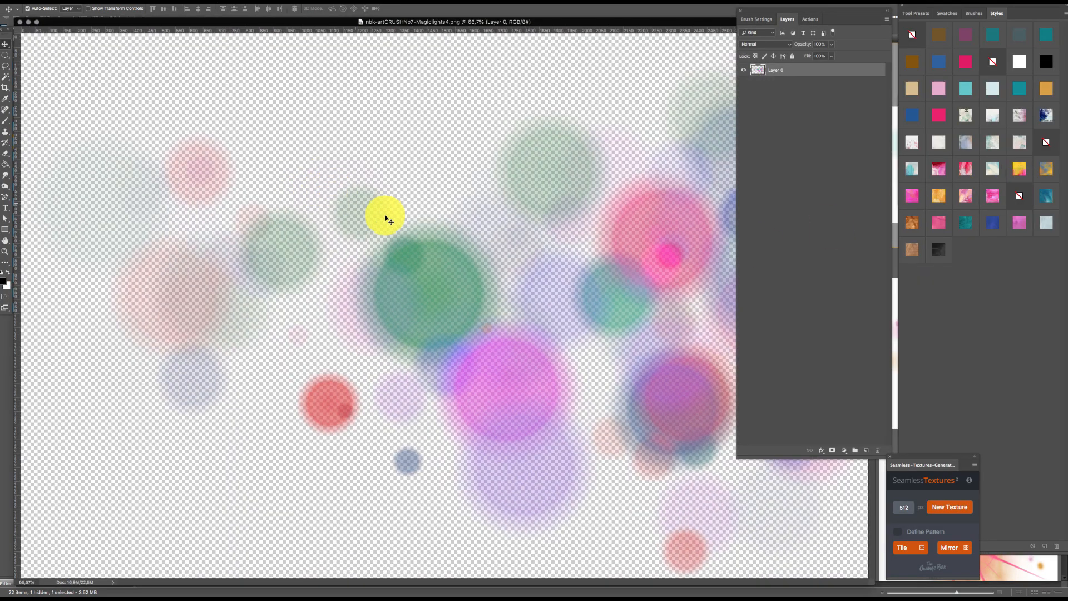
{"action": "left_click_drag", "start_coordinate": [504, 22], "coordinate": [419, 209]}
{"action": "left_click_drag", "start_coordinate": [476, 326], "coordinate": [481, 169]}
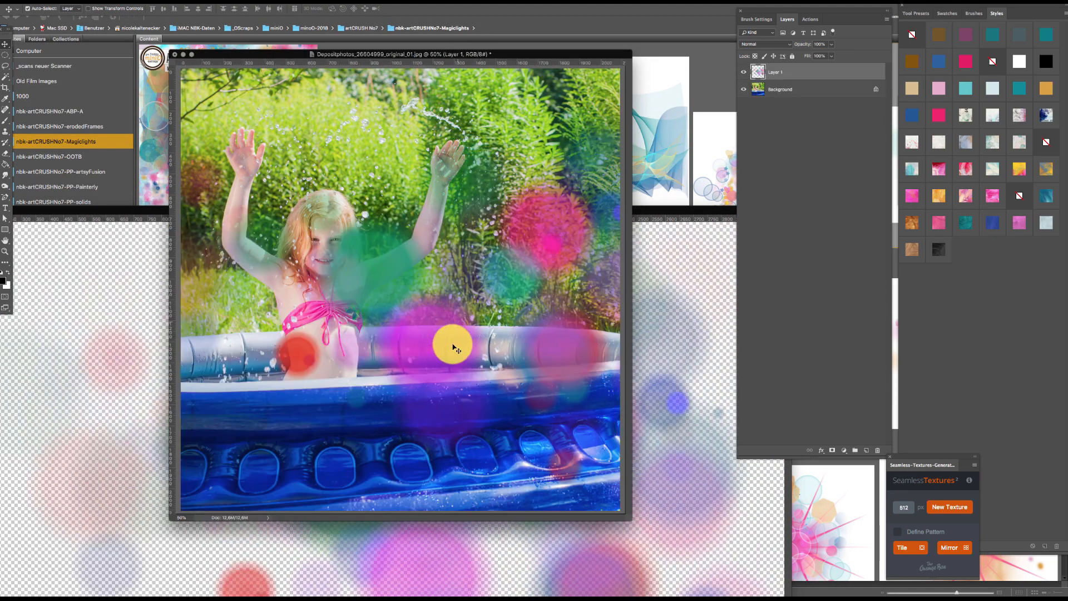
{"action": "left_click", "coordinate": [453, 537]}
{"action": "key", "text": "super+w"}
{"action": "left_click_drag", "start_coordinate": [475, 55], "coordinate": [461, 33]}
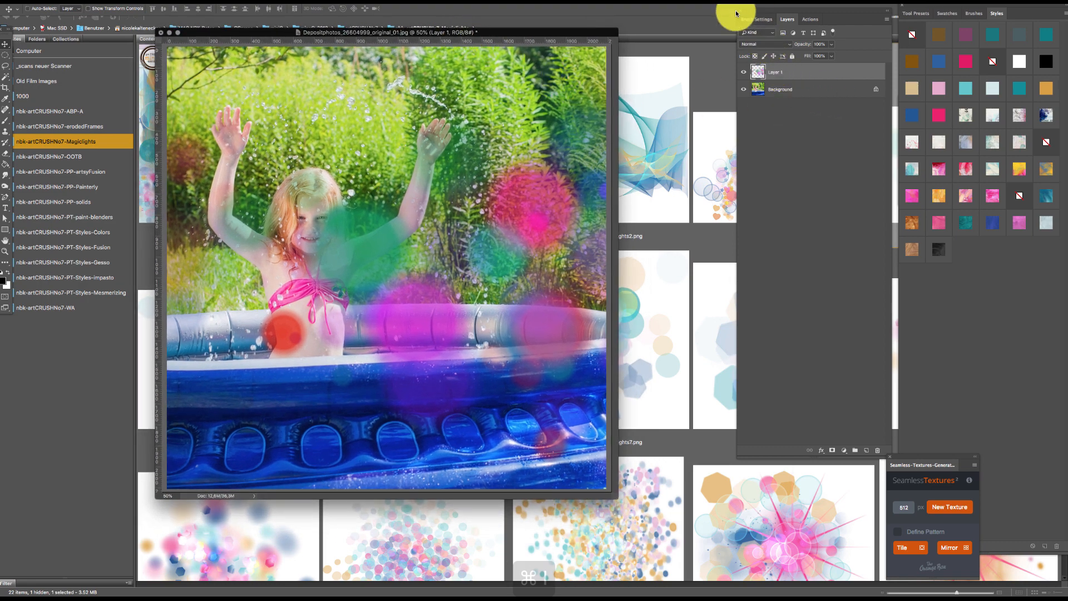
- Invert the light layer's colours and set its blend mode to Screen
{"action": "key", "text": "super+i"}
{"action": "left_click", "coordinate": [754, 44]}
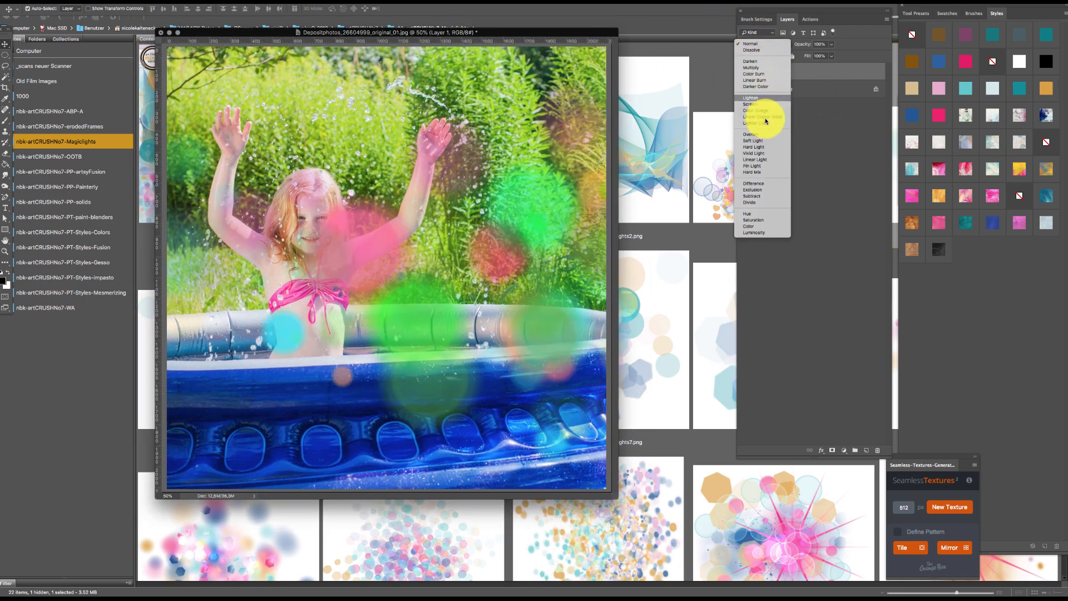
{"action": "left_click", "coordinate": [774, 104]}
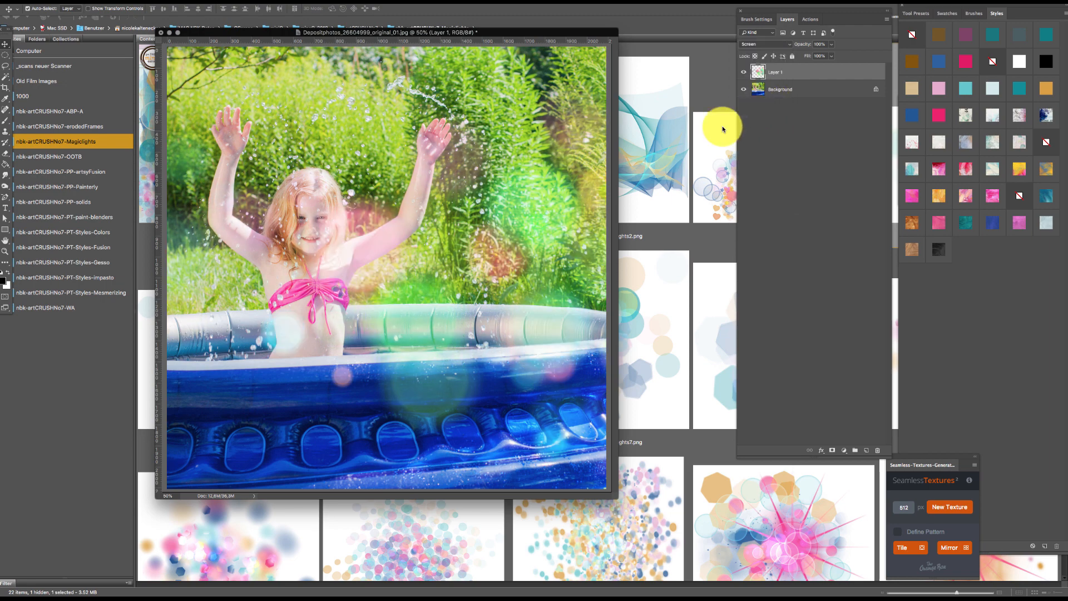
- Move the lights up over the greenery and compare their inverted and original colours there
{"action": "left_click_drag", "start_coordinate": [532, 352], "coordinate": [546, 132]}
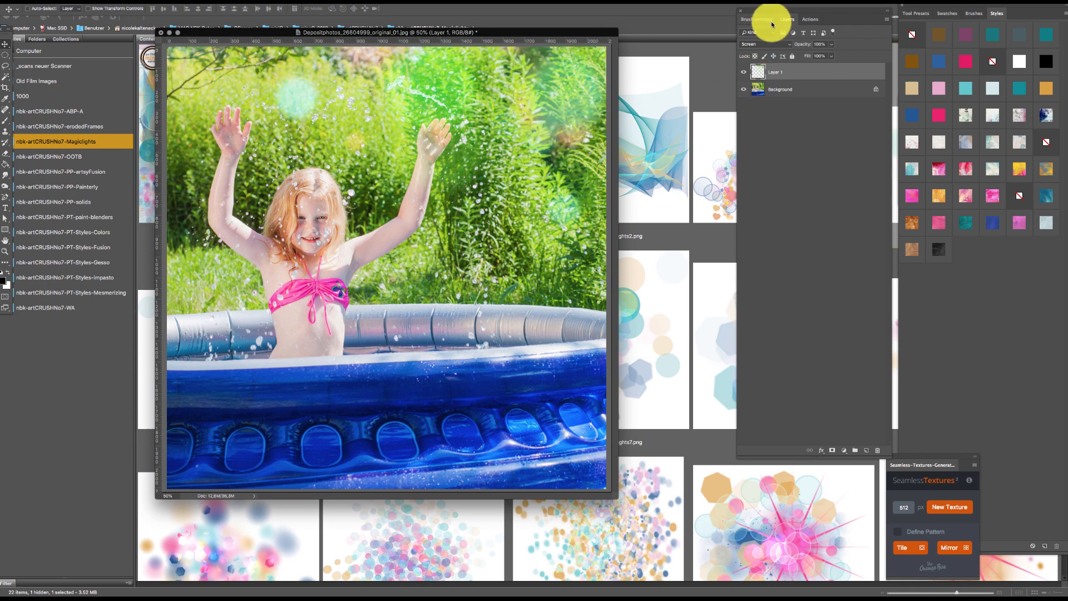
{"action": "key", "text": "super+i"}
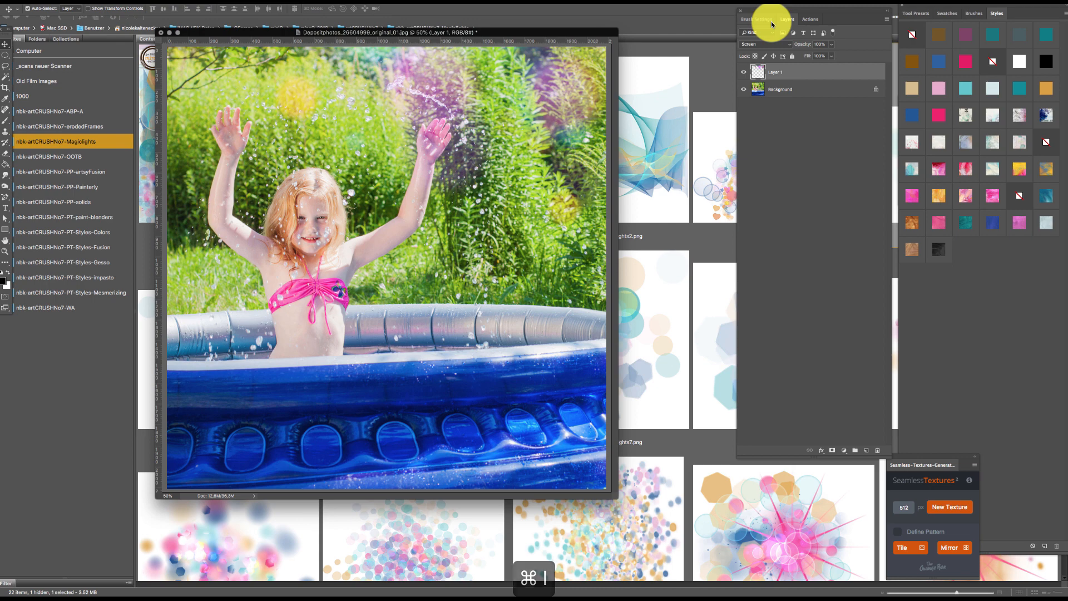
{"action": "left_click_drag", "start_coordinate": [565, 102], "coordinate": [573, 150]}
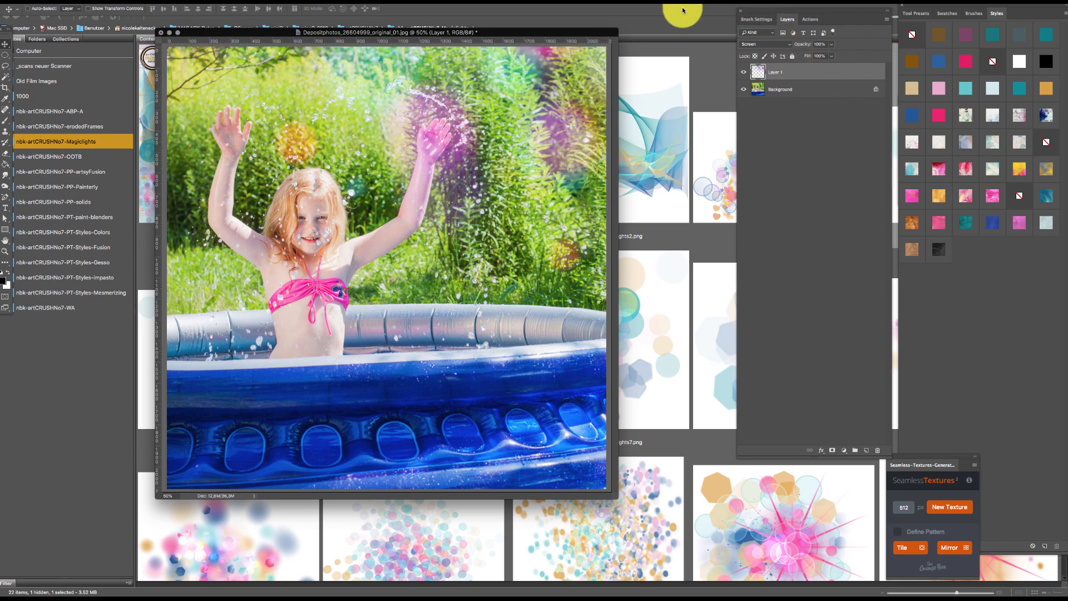
{"action": "key", "text": "super+i"}
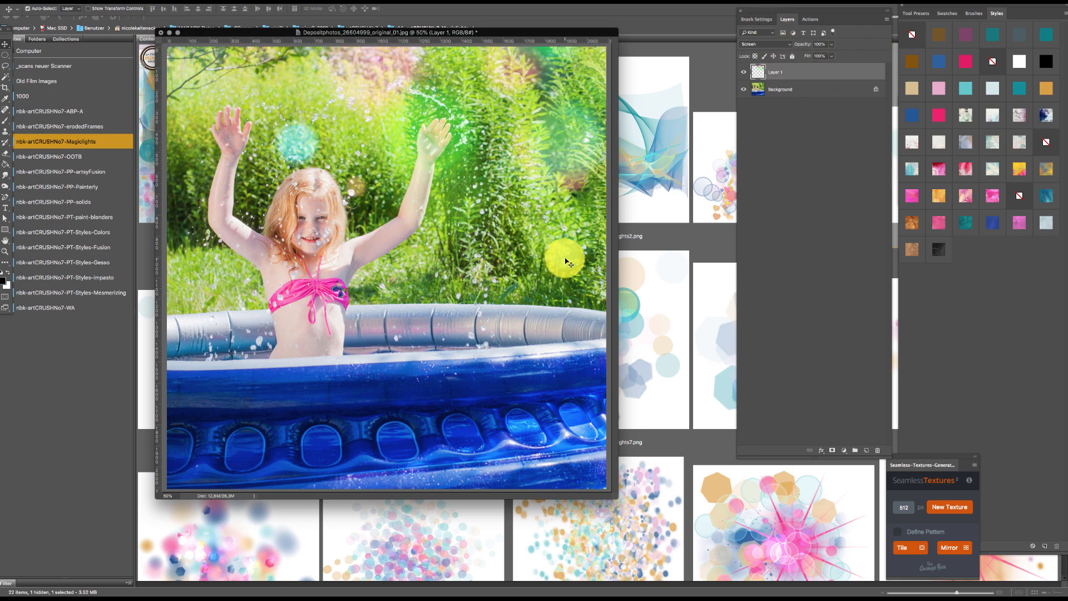
{"action": "mouse_move", "coordinate": [563, 256]}
{"action": "left_mouse_down"}
{"action": "mouse_move", "coordinate": [530, 212]}
{"action": "mouse_move", "coordinate": [584, 278]}
{"action": "mouse_move", "coordinate": [623, 438]}
{"action": "mouse_move", "coordinate": [565, 236]}
{"action": "left_mouse_up"}
- Try the blend modes Color Dodge, Overlay and Linear Light on the lights and shift them slightly to the right
{"action": "left_click", "coordinate": [763, 44]}
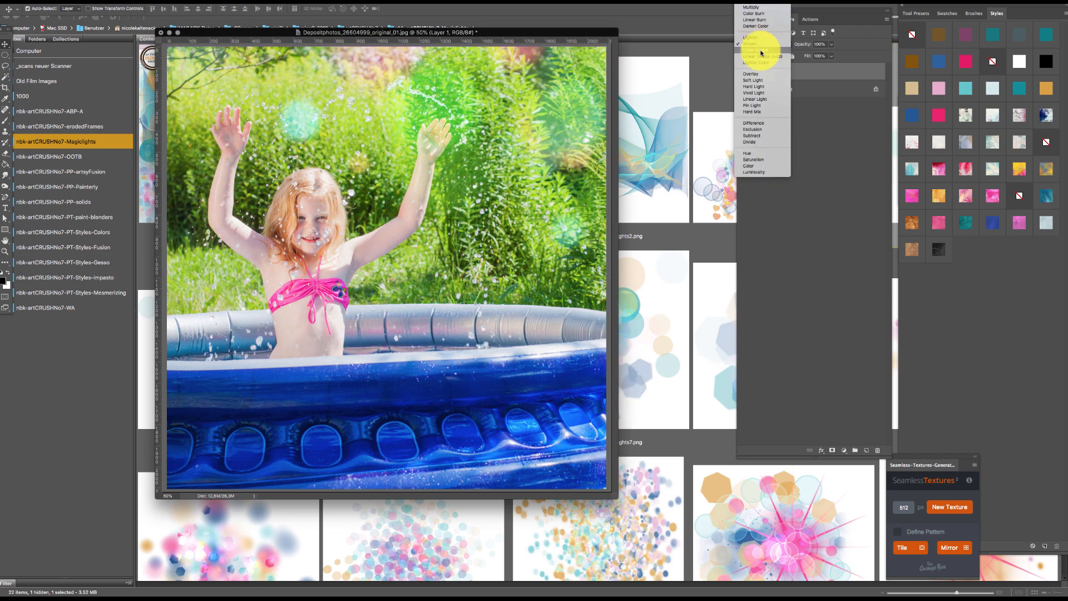
{"action": "left_click", "coordinate": [766, 53]}
{"action": "left_click", "coordinate": [760, 44]}
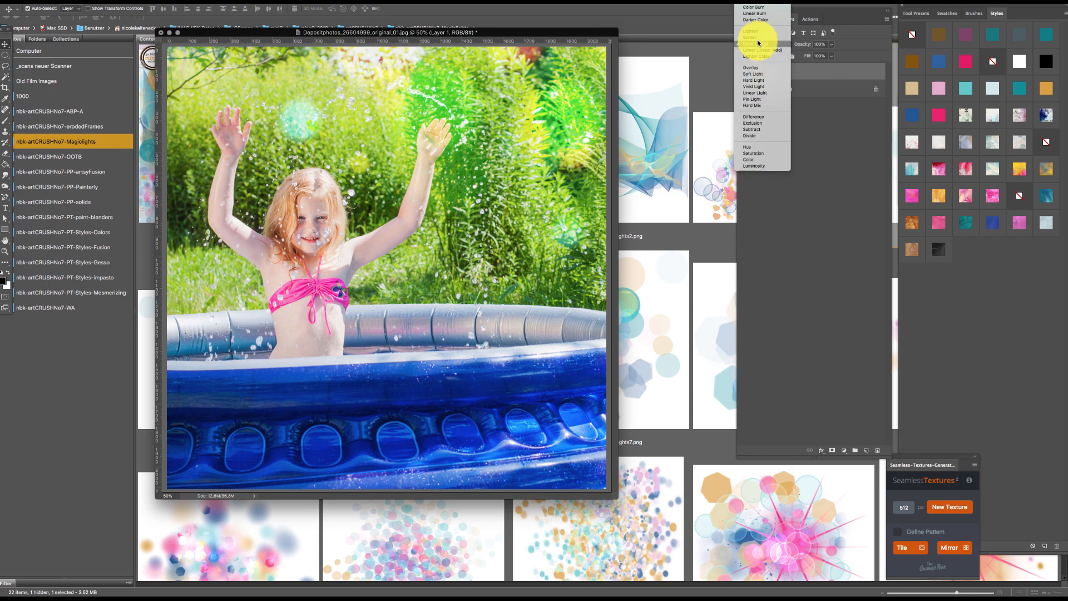
{"action": "left_click", "coordinate": [768, 68]}
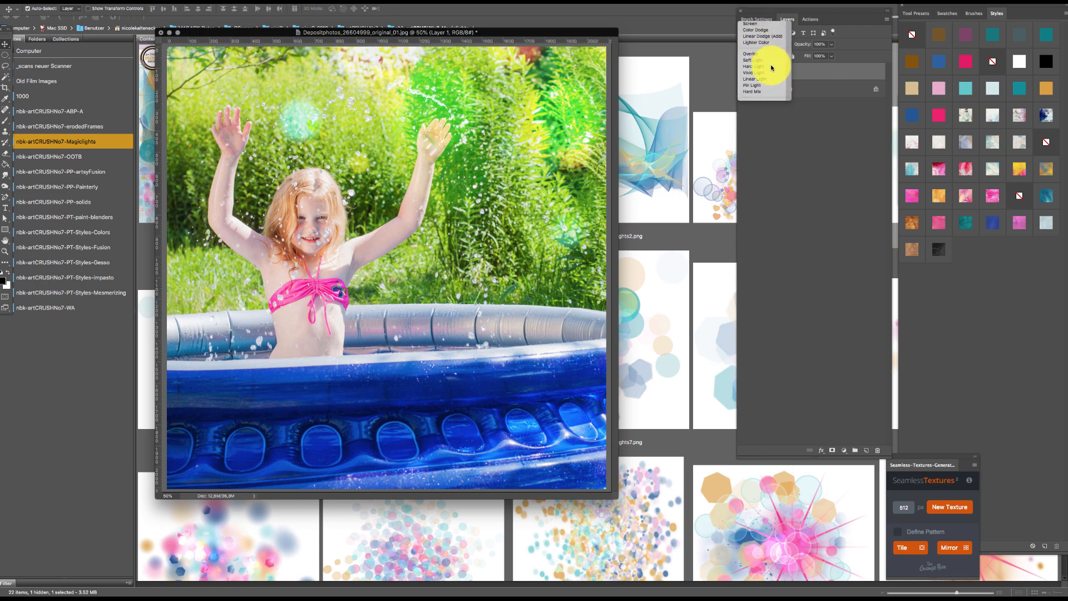
{"action": "left_click", "coordinate": [753, 46]}
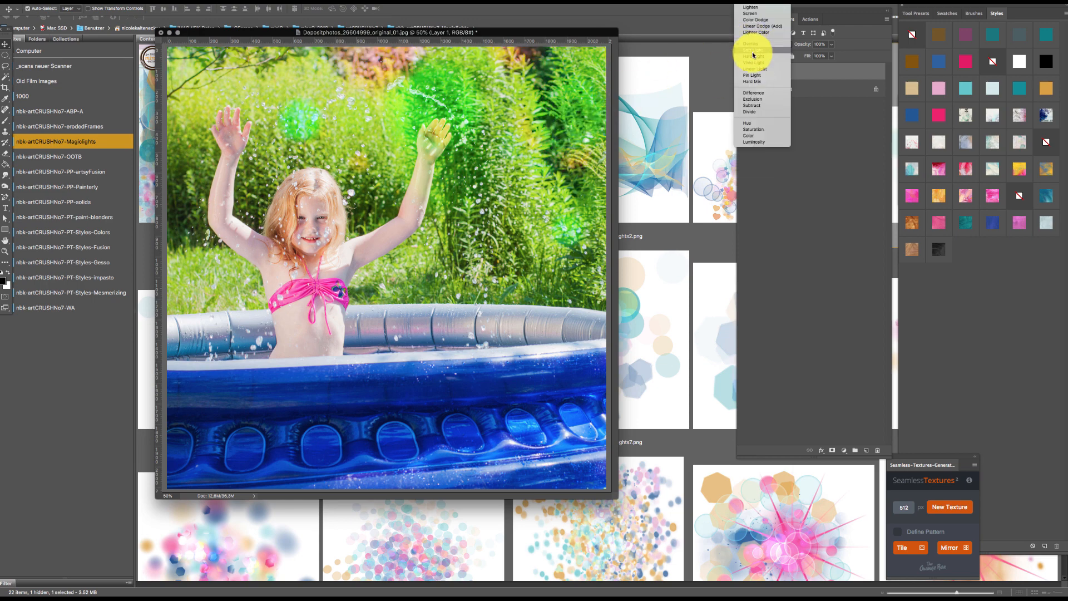
{"action": "left_click", "coordinate": [758, 69]}
{"action": "left_click_drag", "start_coordinate": [548, 101], "coordinate": [576, 116]}
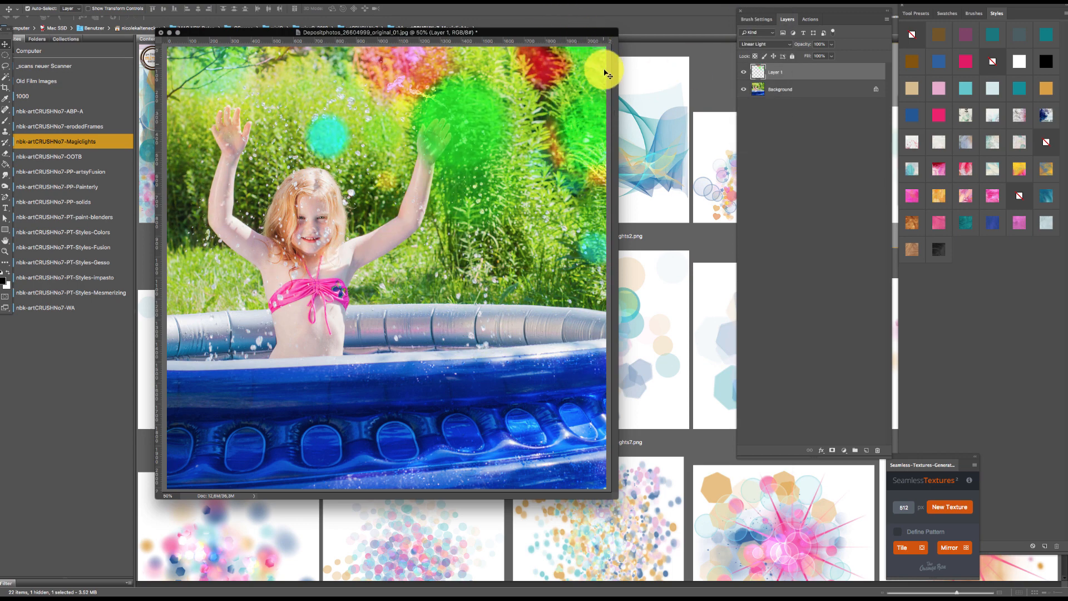
- Replace the light layer with the flowing shapes from nbk-artCRUSHNo7-Magiclights2.png, spread over the whole pool photo
{"action": "key", "text": "Delete"}
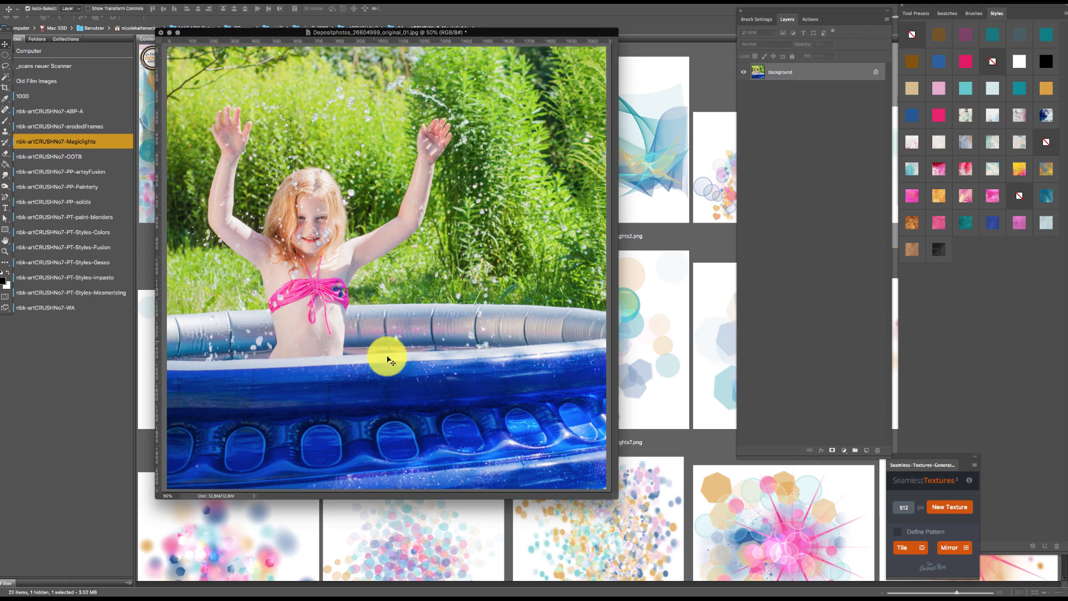
{"action": "left_click", "coordinate": [258, 541]}
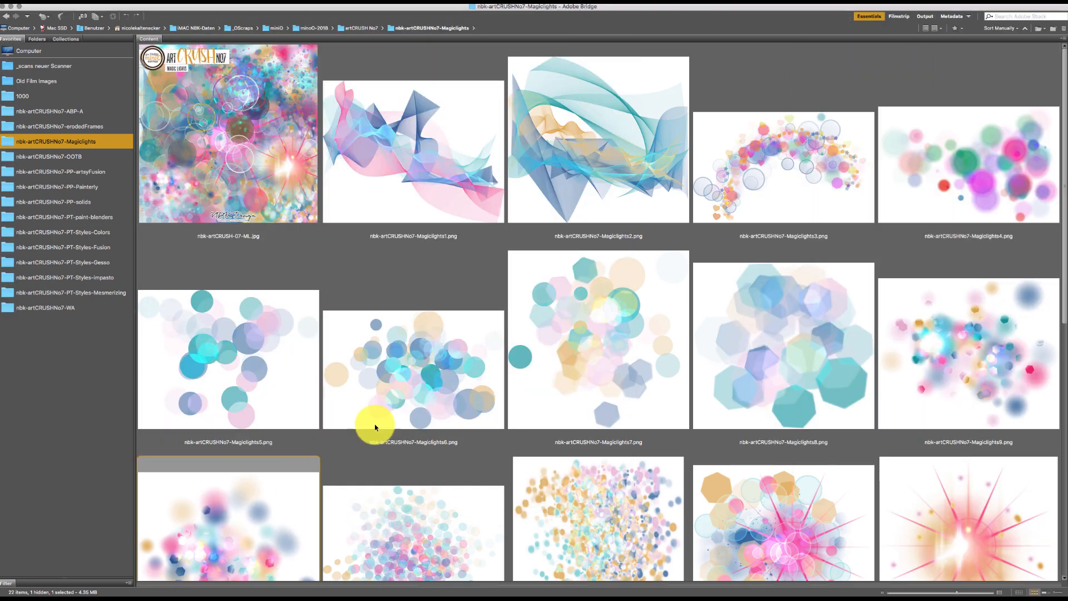
{"action": "double_click", "coordinate": [592, 161]}
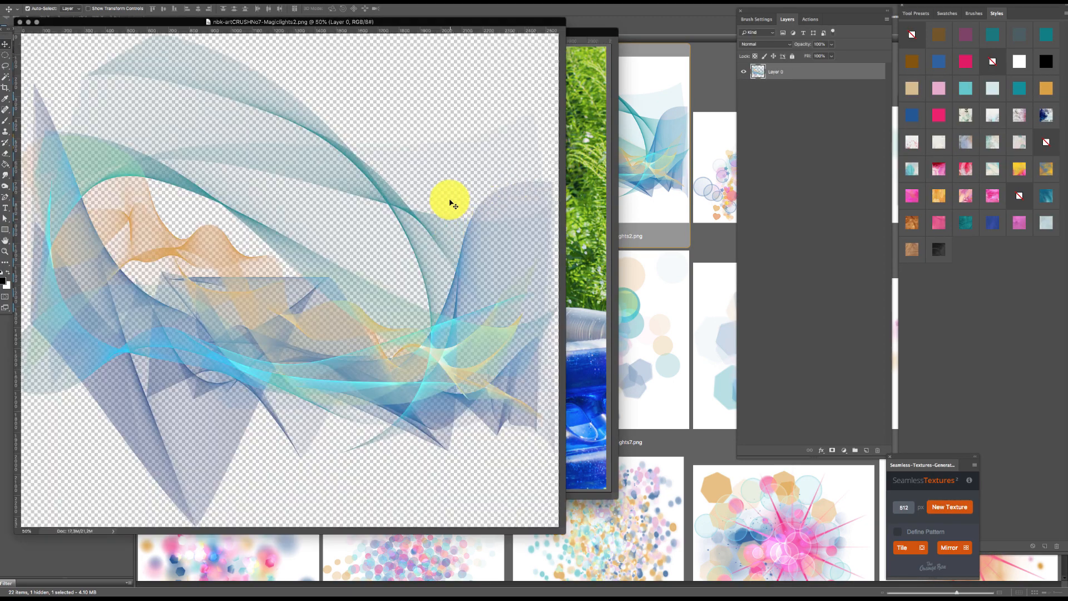
{"action": "left_click_drag", "start_coordinate": [449, 203], "coordinate": [603, 183]}
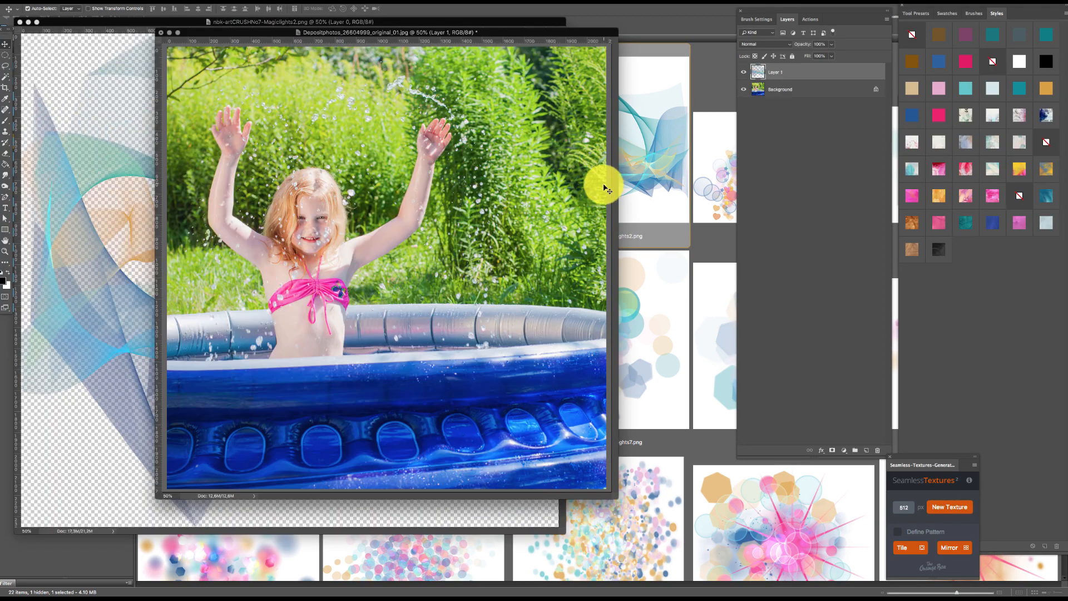
{"action": "mouse_move", "coordinate": [483, 273]}
{"action": "left_mouse_down"}
{"action": "mouse_move", "coordinate": [489, 315]}
{"action": "mouse_move", "coordinate": [488, 293]}
{"action": "left_mouse_up"}
- Set the flowing shapes layer's blend mode to Color Dodge and invert its colours
{"action": "left_click", "coordinate": [761, 44]}
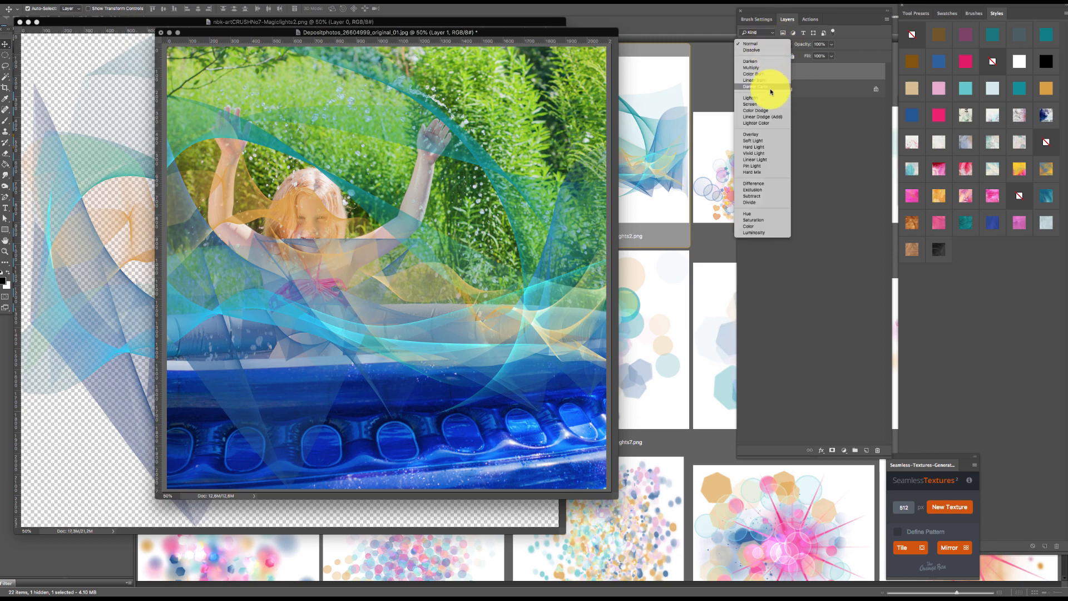
{"action": "left_click", "coordinate": [771, 110]}
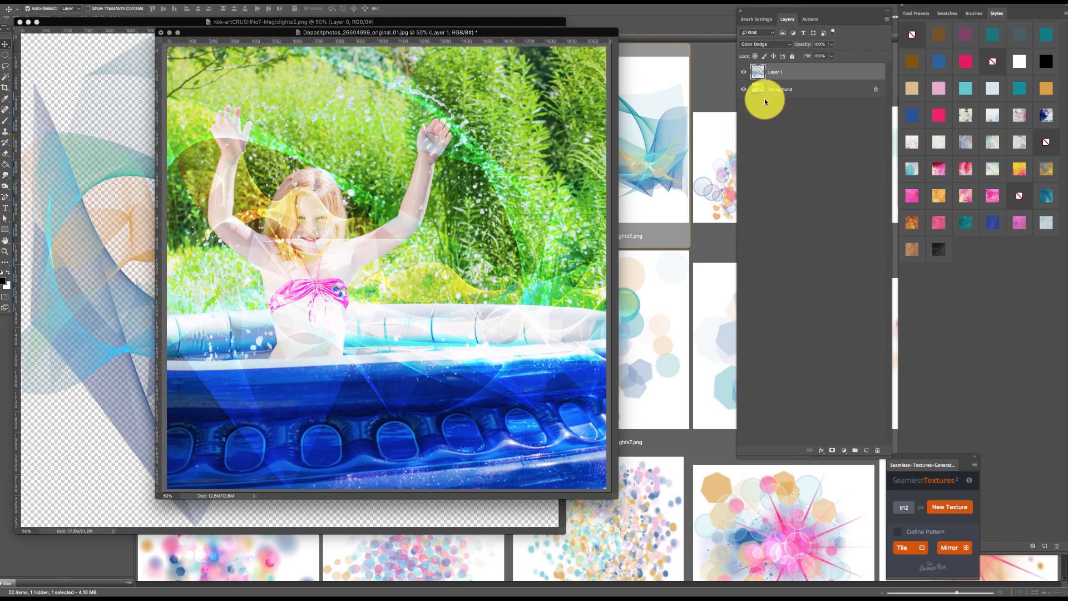
{"action": "key", "text": "super+i"}
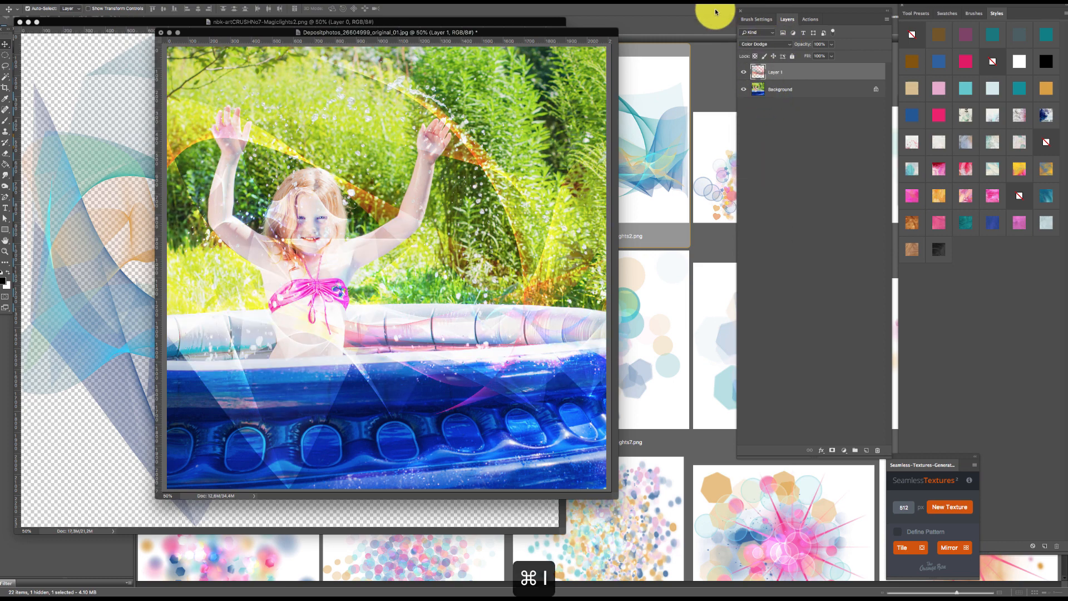
- Move the flowing shapes down over the pool, rotate them to about -29°, stretch them wider, and shift them slightly sideways
{"action": "left_click_drag", "start_coordinate": [469, 327], "coordinate": [341, 441]}
{"action": "key", "text": "super+t"}
{"action": "left_click_drag", "start_coordinate": [513, 158], "coordinate": [243, 207]}
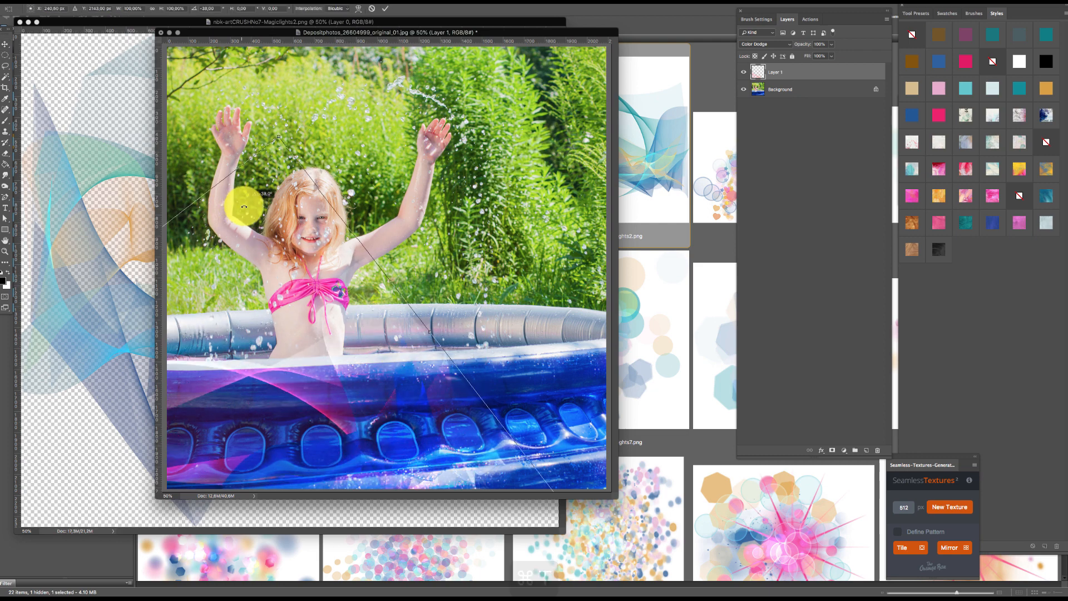
{"action": "left_click_drag", "start_coordinate": [302, 361], "coordinate": [495, 313]}
{"action": "left_click_drag", "start_coordinate": [475, 93], "coordinate": [566, 95]}
{"action": "left_click_drag", "start_coordinate": [385, 365], "coordinate": [351, 350]}
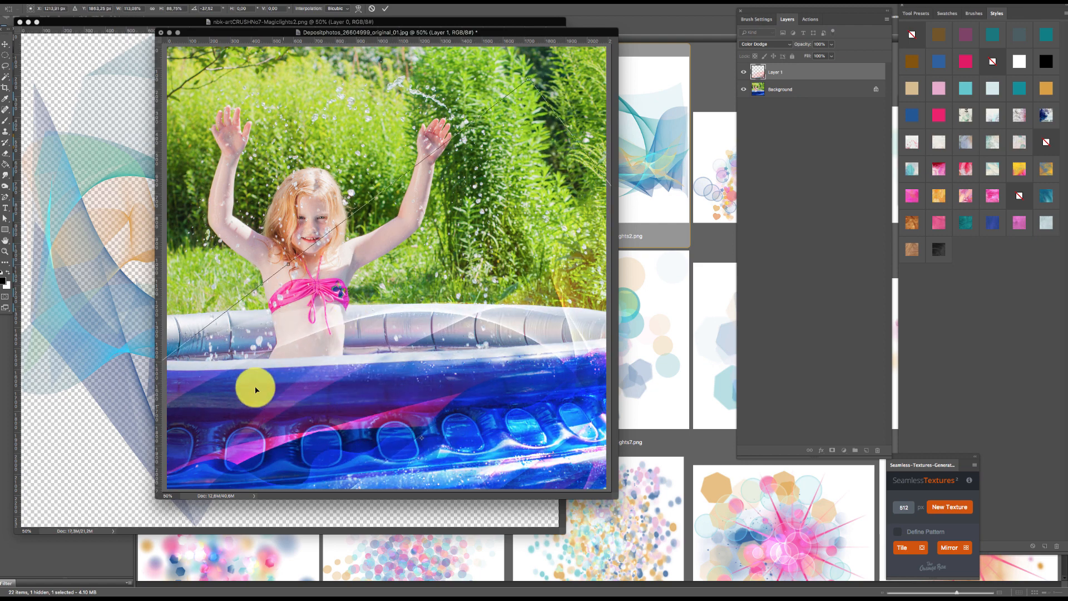
{"action": "left_click_drag", "start_coordinate": [279, 139], "coordinate": [343, 305]}
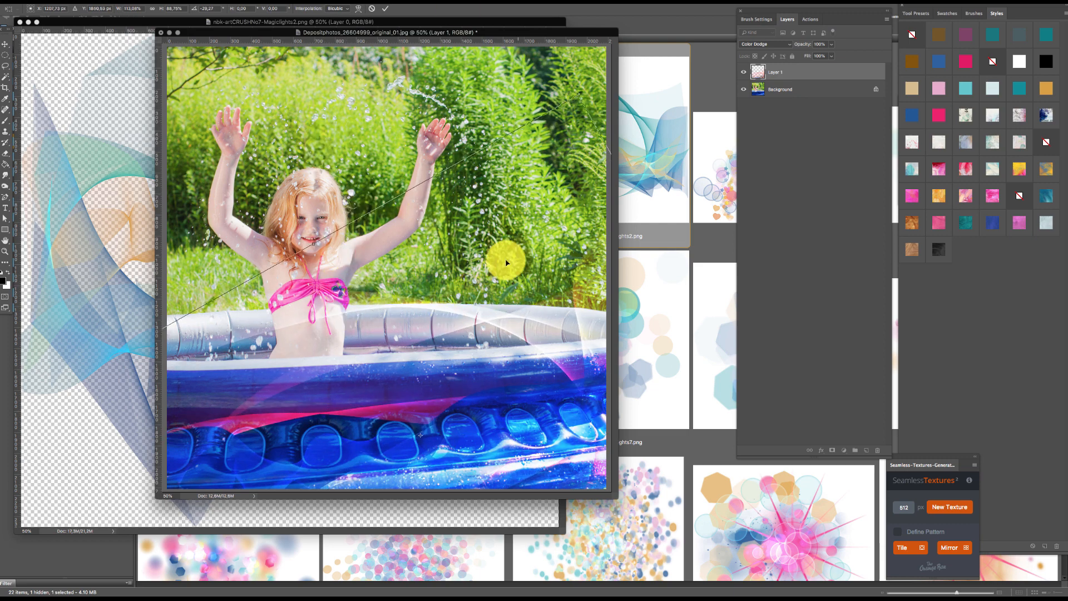
{"action": "key", "text": "Return"}
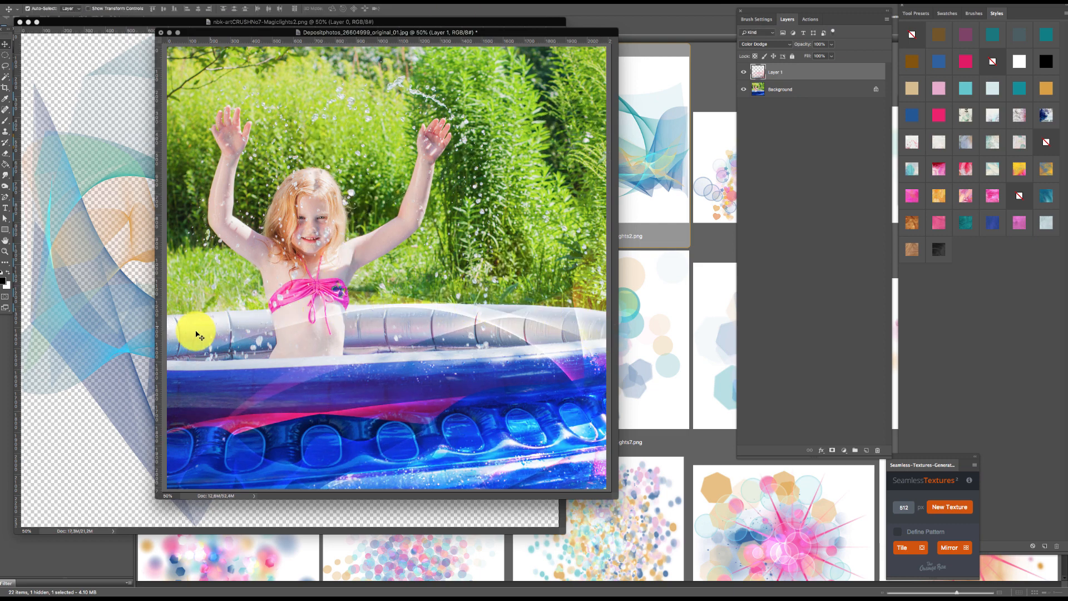
{"action": "left_click_drag", "start_coordinate": [372, 327], "coordinate": [407, 323]}
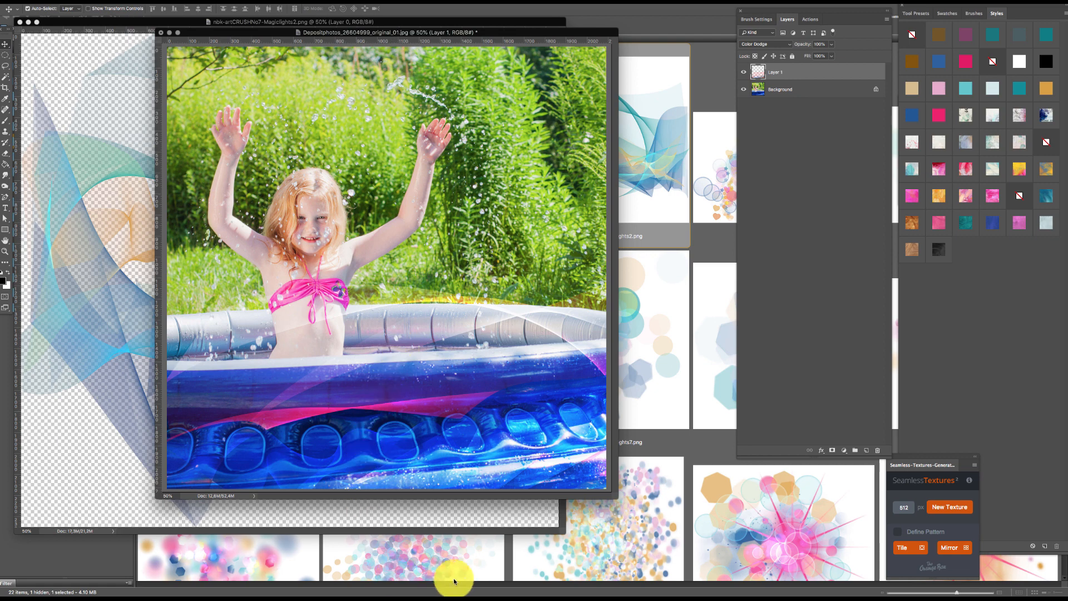
- Close the nbk-artCRUSHNo7-Magiclights2.png document and show the nbk-artCRUSHNo7-OOTB folder in Bridge
{"action": "left_click", "coordinate": [124, 280]}
{"action": "key", "text": "super+w"}
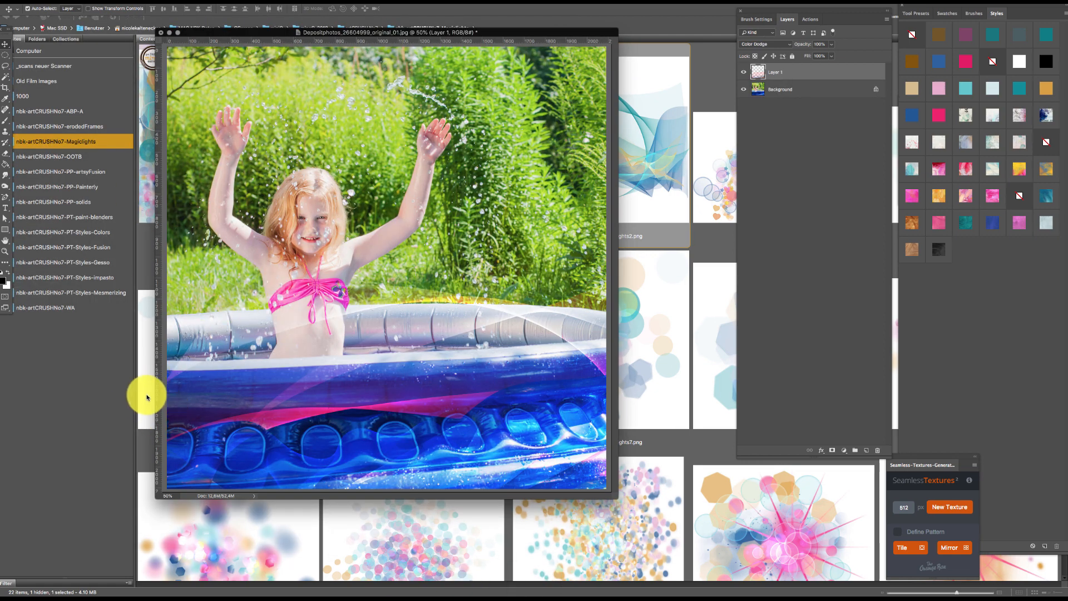
{"action": "left_click", "coordinate": [108, 401]}
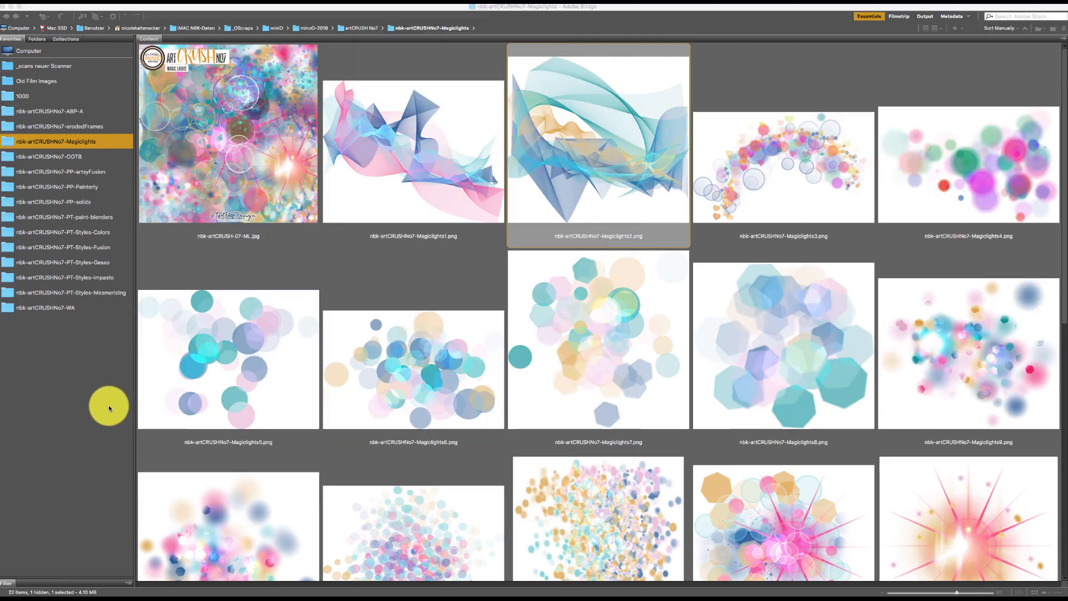
{"action": "left_click", "coordinate": [85, 157]}
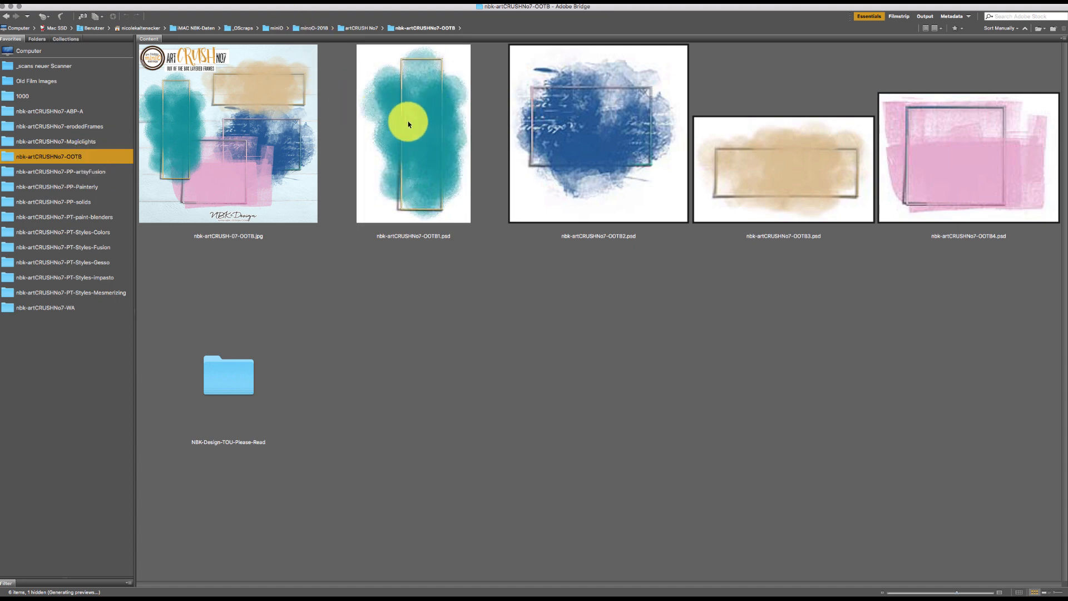
- Open nbk-artCRUSHNo7-OOTB1.psd in Photoshop and position its window over the pool photo
{"action": "left_click", "coordinate": [425, 122]}
{"action": "double_click", "coordinate": [428, 122]}
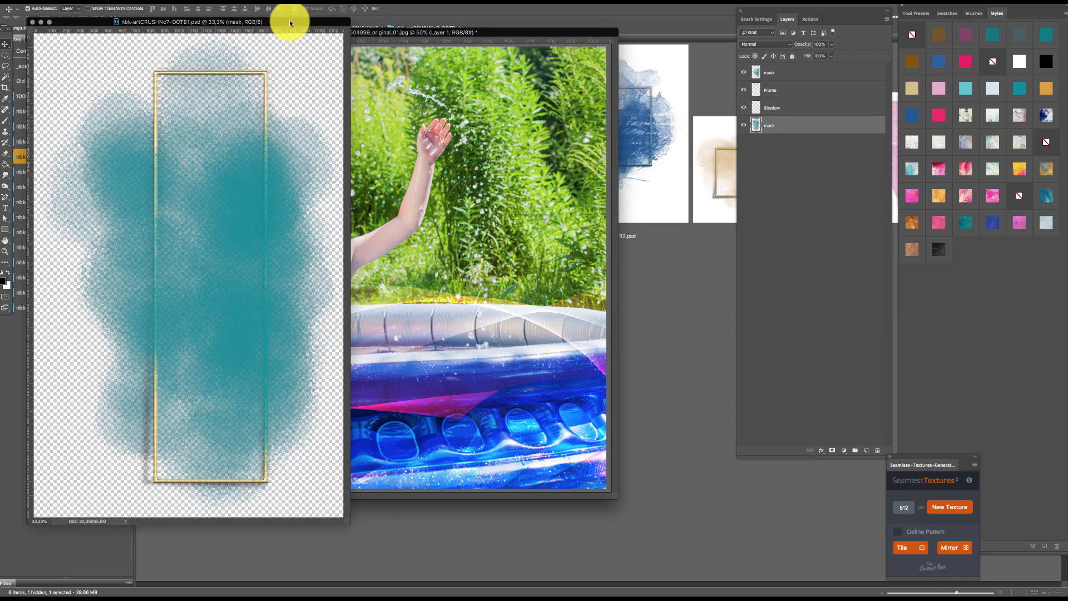
{"action": "left_click_drag", "start_coordinate": [288, 24], "coordinate": [374, 55]}
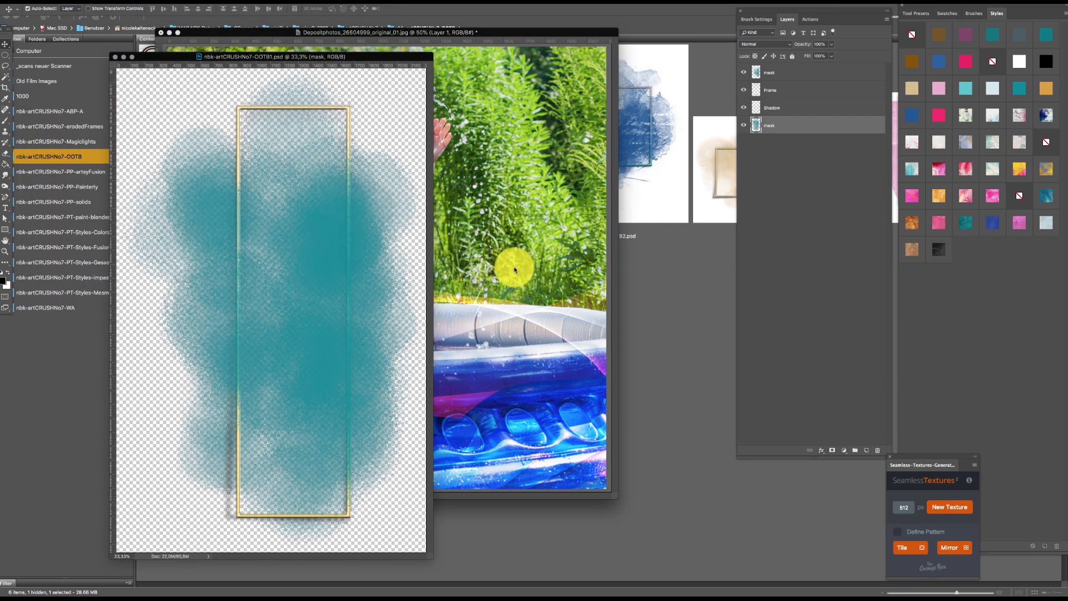
{"action": "left_click_drag", "start_coordinate": [377, 52], "coordinate": [427, 43]}
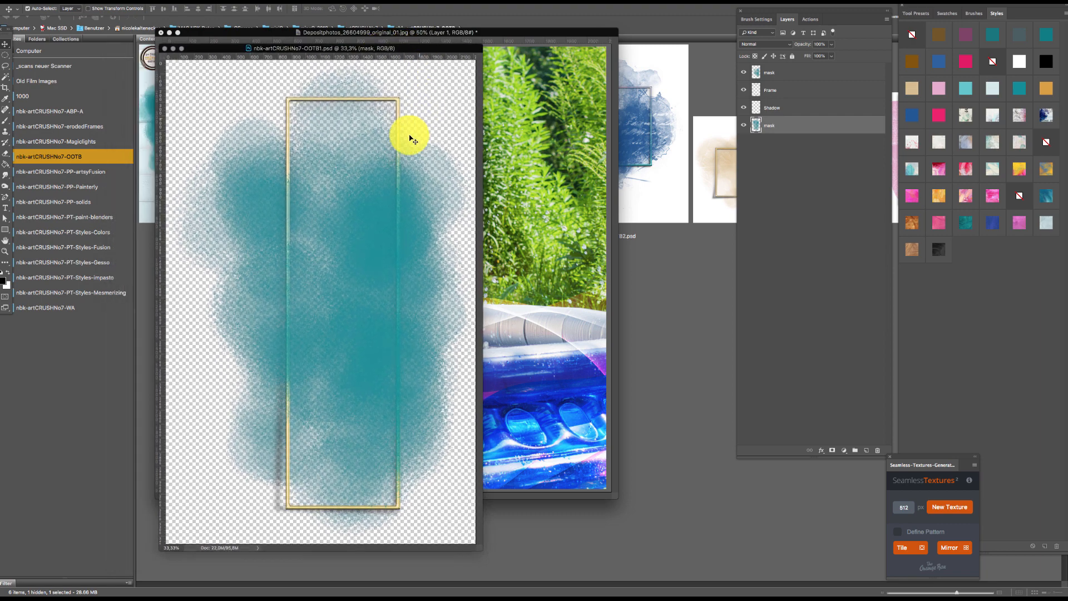
- Open nbk-artCRUSHNo7-OOTB2.psd and check the effect of its top Mask layer by hiding and showing it
{"action": "left_click", "coordinate": [533, 535]}
{"action": "double_click", "coordinate": [588, 139]}
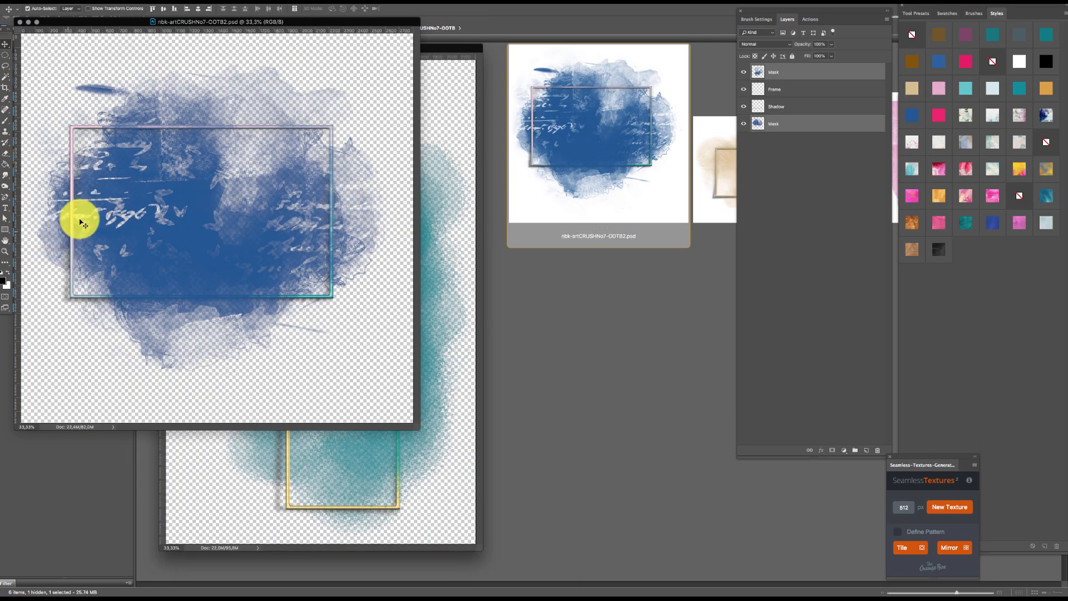
{"action": "left_click", "coordinate": [743, 72]}
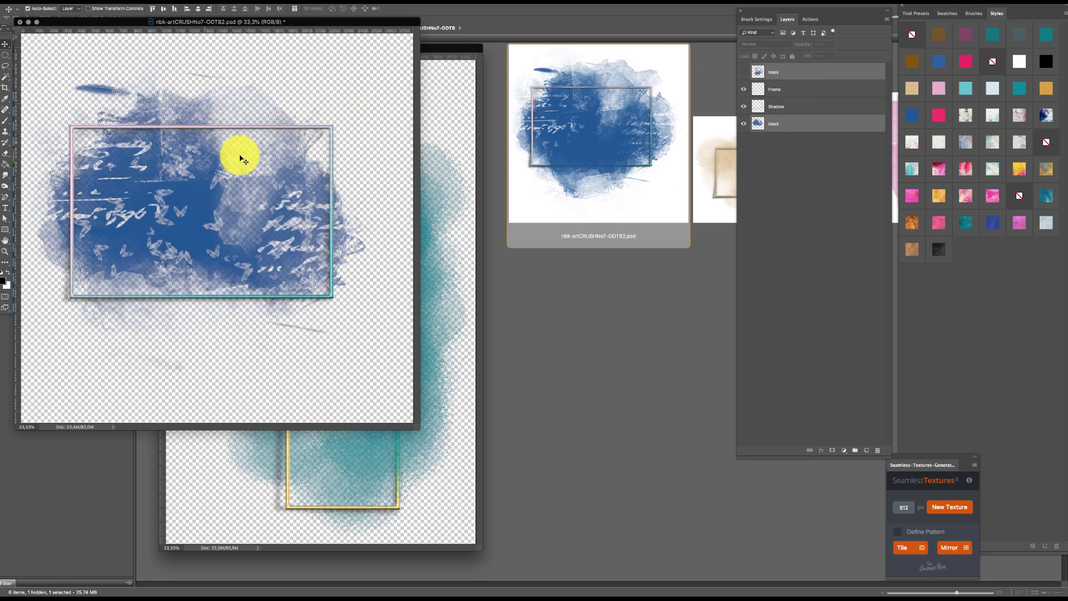
{"action": "left_click", "coordinate": [744, 73]}
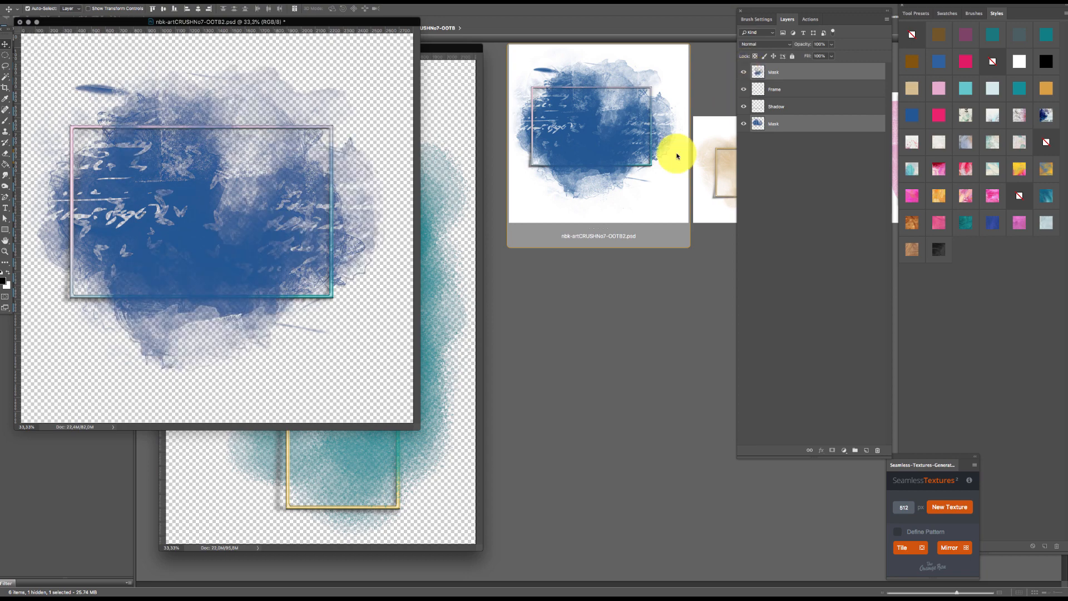
- Open nbk-artCRUSHNo7-OOTB3.psd and nbk-artCRUSHNo7-OOTB4.psd for viewing, and select all four OOTB frame files in Bridge
{"action": "left_click", "coordinate": [675, 154]}
{"action": "double_click", "coordinate": [765, 146]}
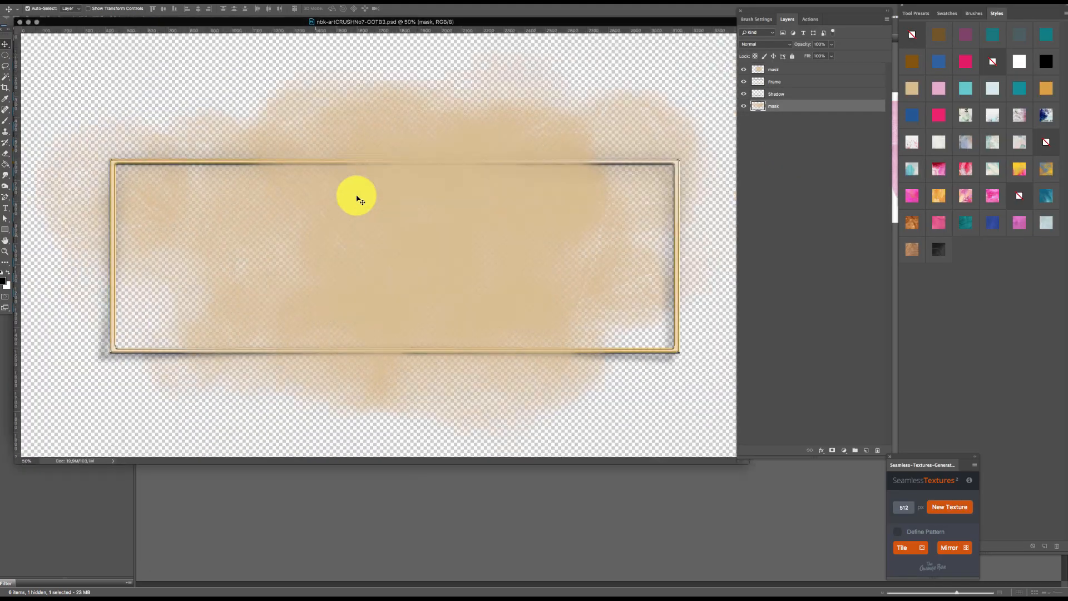
{"action": "left_click", "coordinate": [638, 510]}
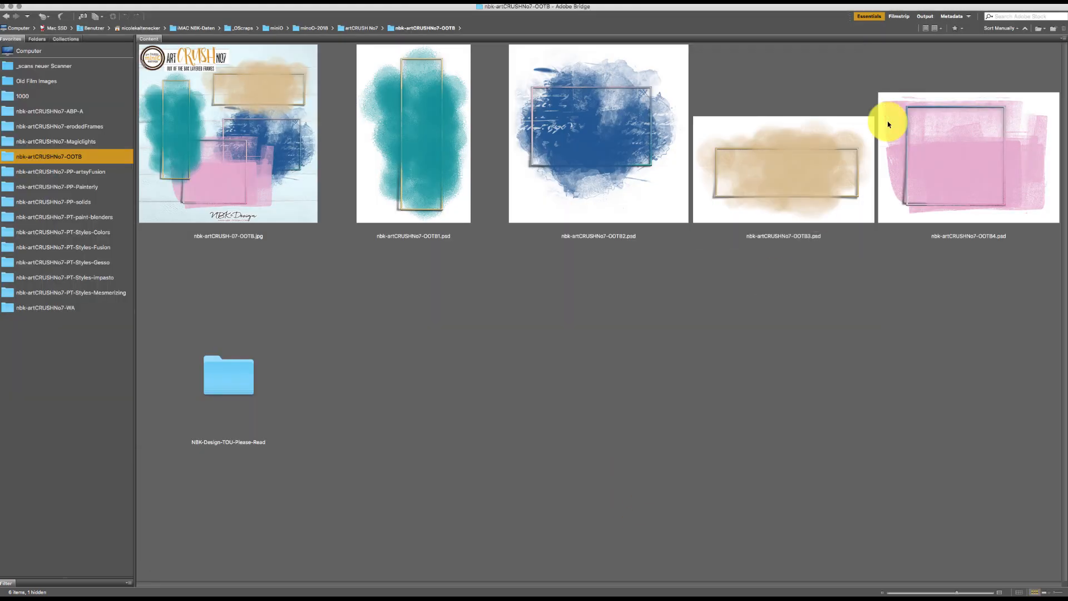
{"action": "double_click", "coordinate": [940, 125]}
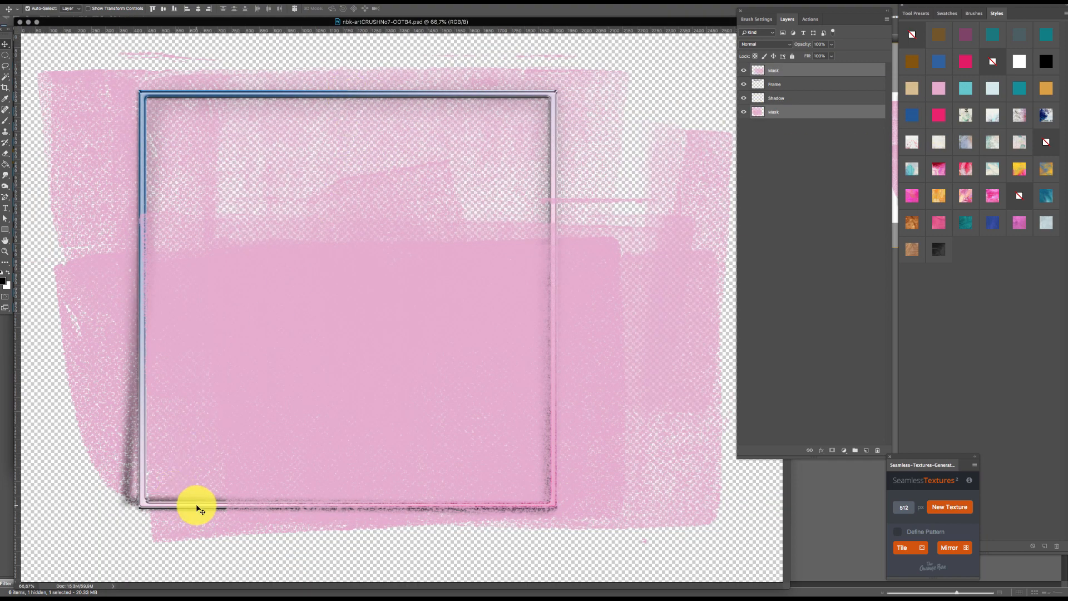
{"action": "left_click", "coordinate": [856, 546]}
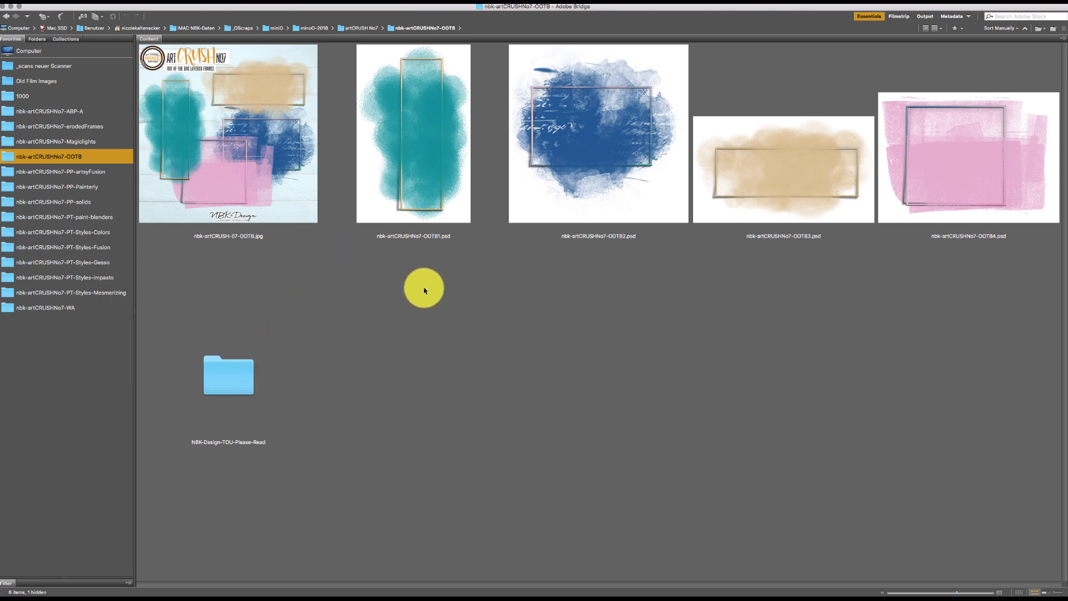
{"action": "left_click_drag", "start_coordinate": [423, 287], "coordinate": [949, 65]}
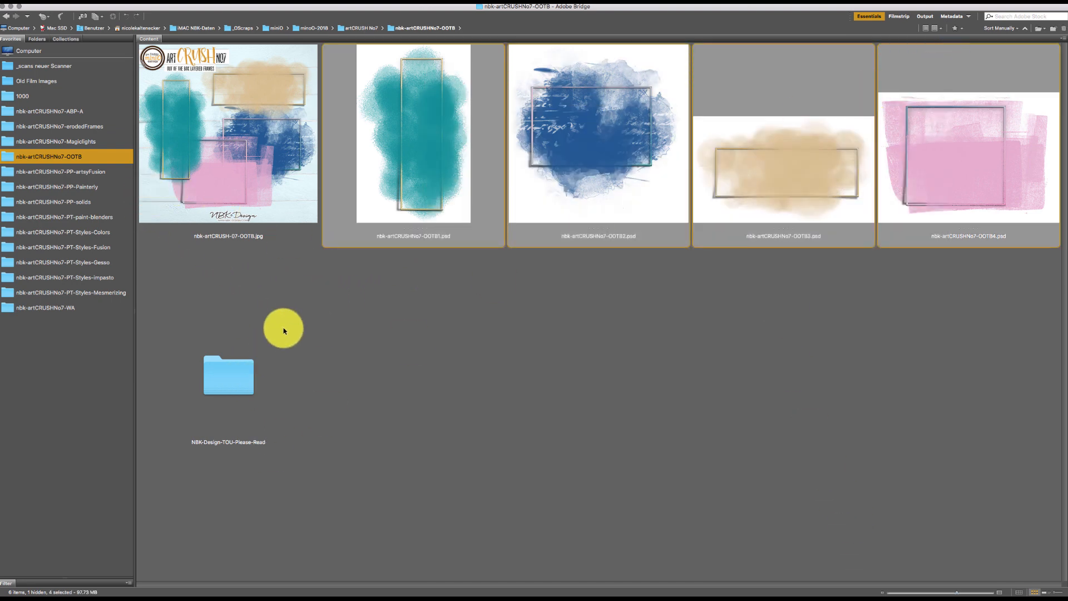
- Open nbk-artCRUSHNo7-PP-artsyFusion1.jpg from the nbk-artCRUSHNo7-PP-artsyFusion folder and reposition its window
{"action": "left_click", "coordinate": [98, 171]}
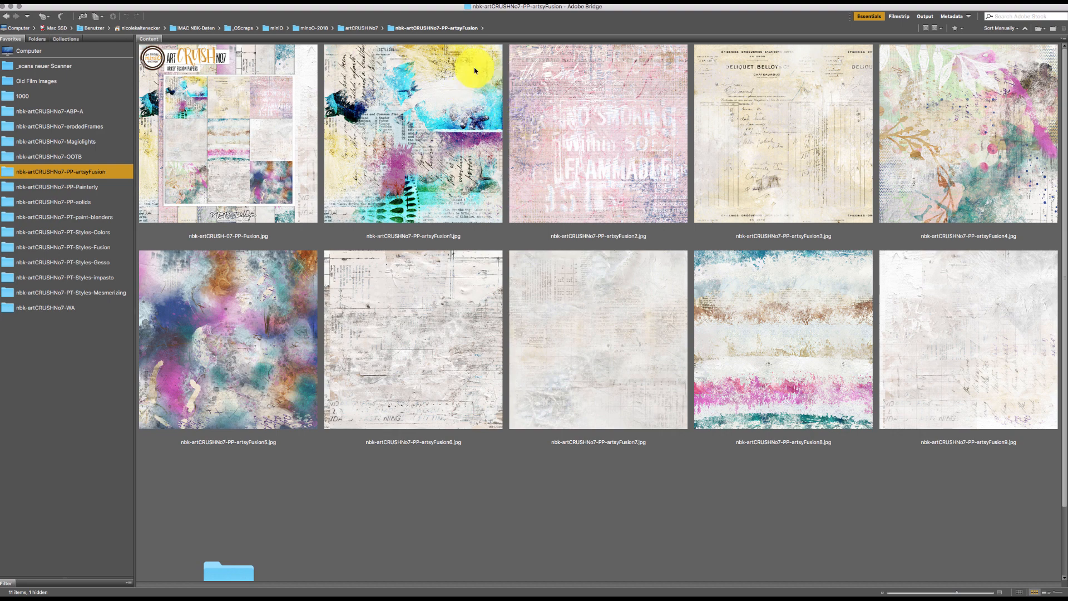
{"action": "double_click", "coordinate": [472, 116]}
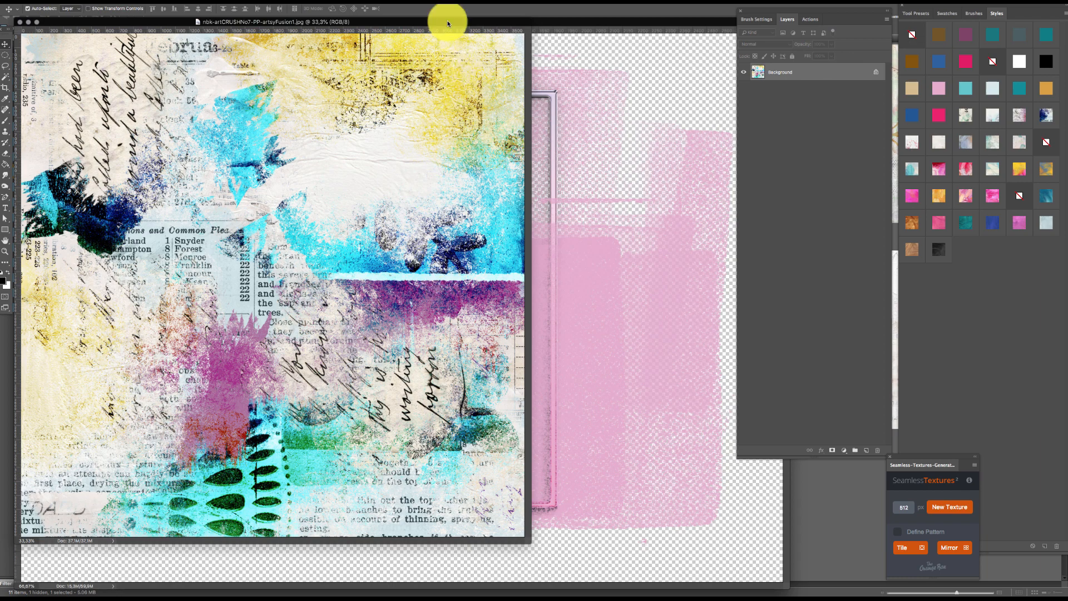
{"action": "left_click_drag", "start_coordinate": [448, 23], "coordinate": [494, 41]}
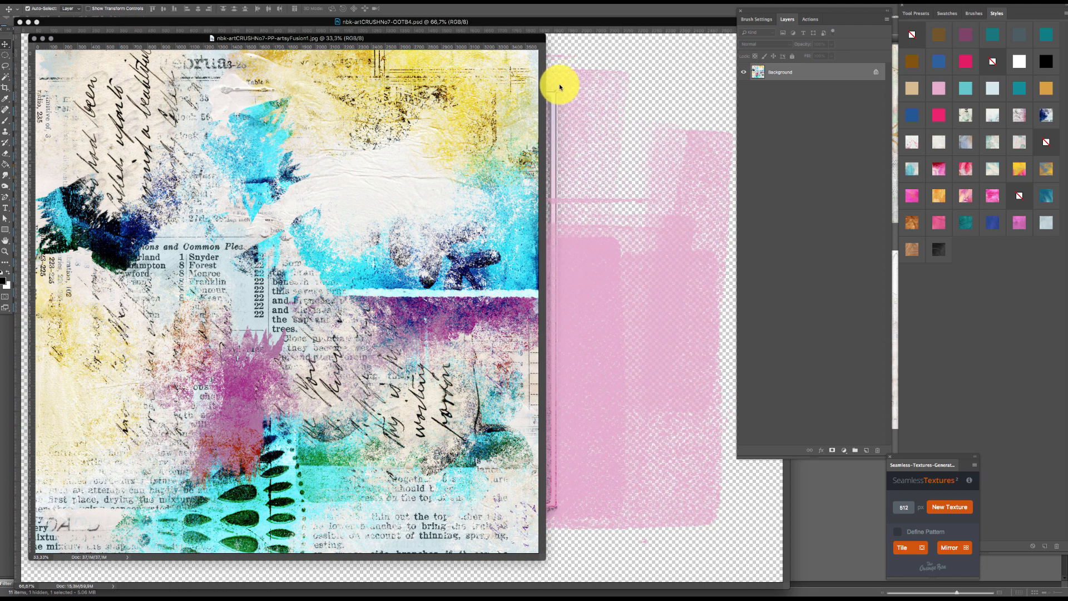
{"action": "left_click_drag", "start_coordinate": [487, 31], "coordinate": [454, 33]}
- Open nbk-artCRUSHNo7-PP-artsyFusion7.jpg from Bridge and offset its window so the artsyFusion1 paper behind stays reachable
{"action": "left_click", "coordinate": [844, 539]}
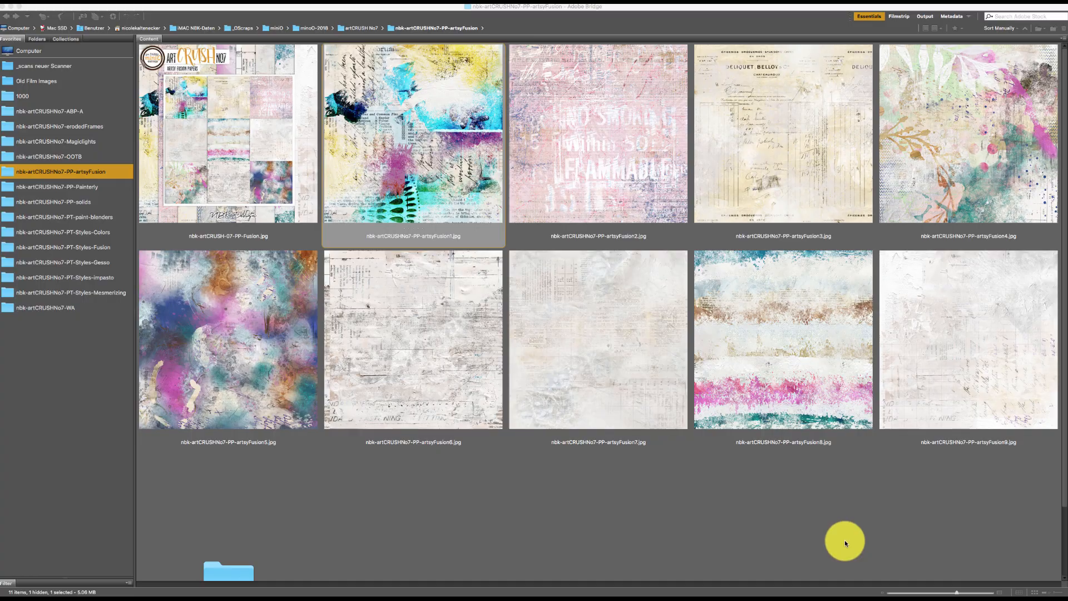
{"action": "left_click", "coordinate": [630, 310]}
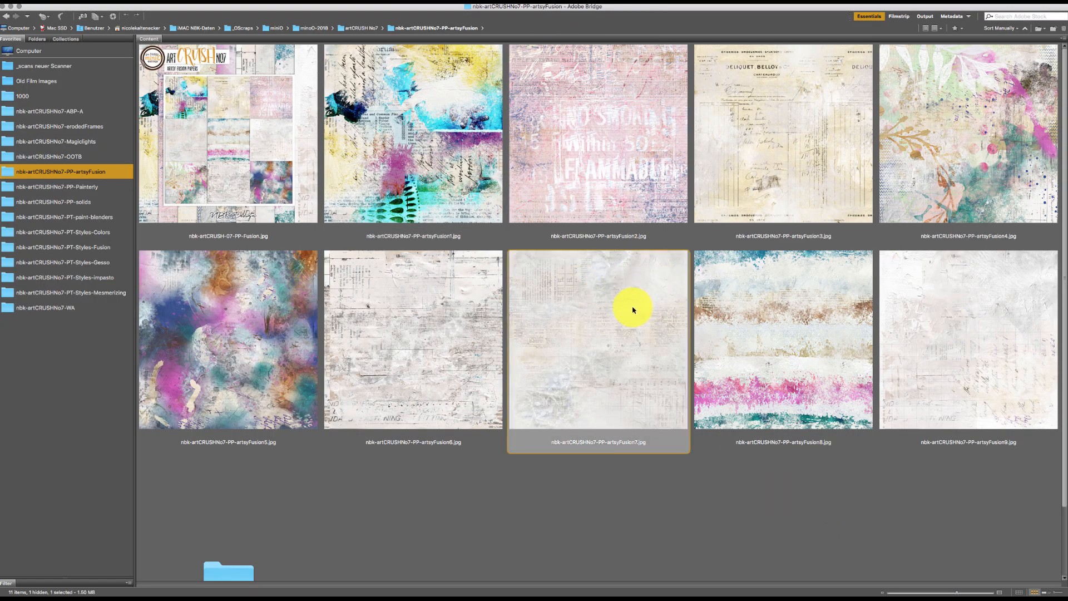
{"action": "double_click", "coordinate": [633, 307]}
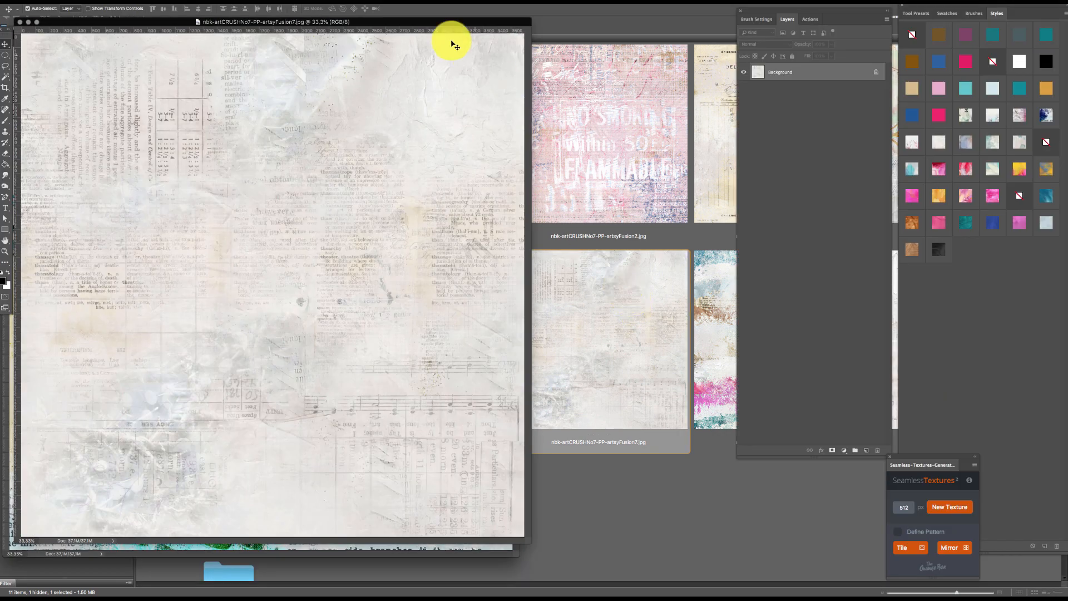
{"action": "left_click_drag", "start_coordinate": [439, 22], "coordinate": [546, 38]}
- Copy all layers of nbk-artCRUSHNo7-OOTB1.psd onto the artsyFusion7 paper and place the frame group near its centre
{"action": "left_click", "coordinate": [260, 2]}
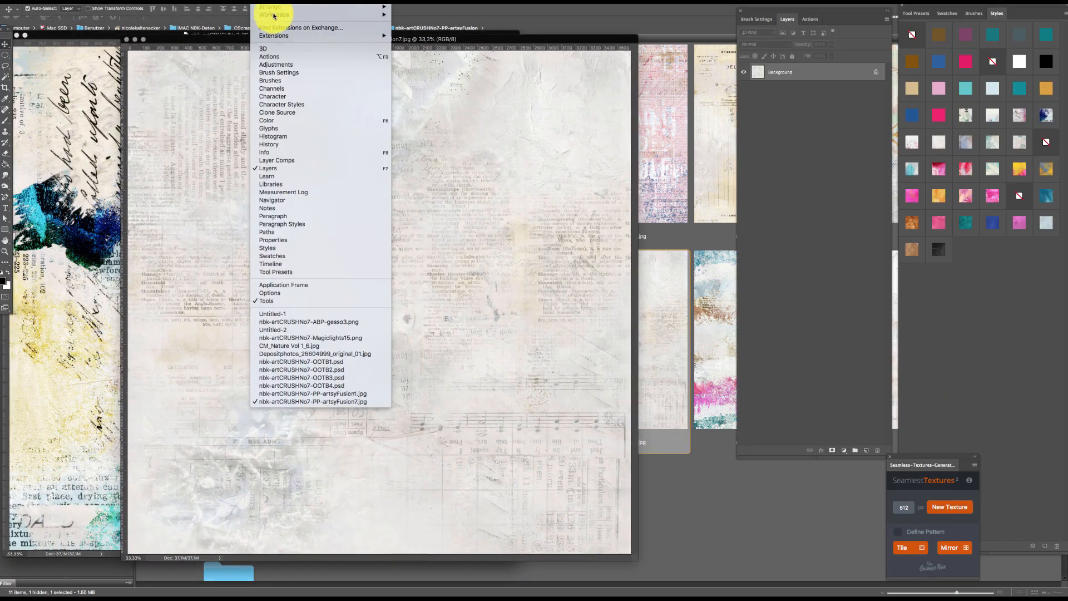
{"action": "left_click", "coordinate": [374, 361]}
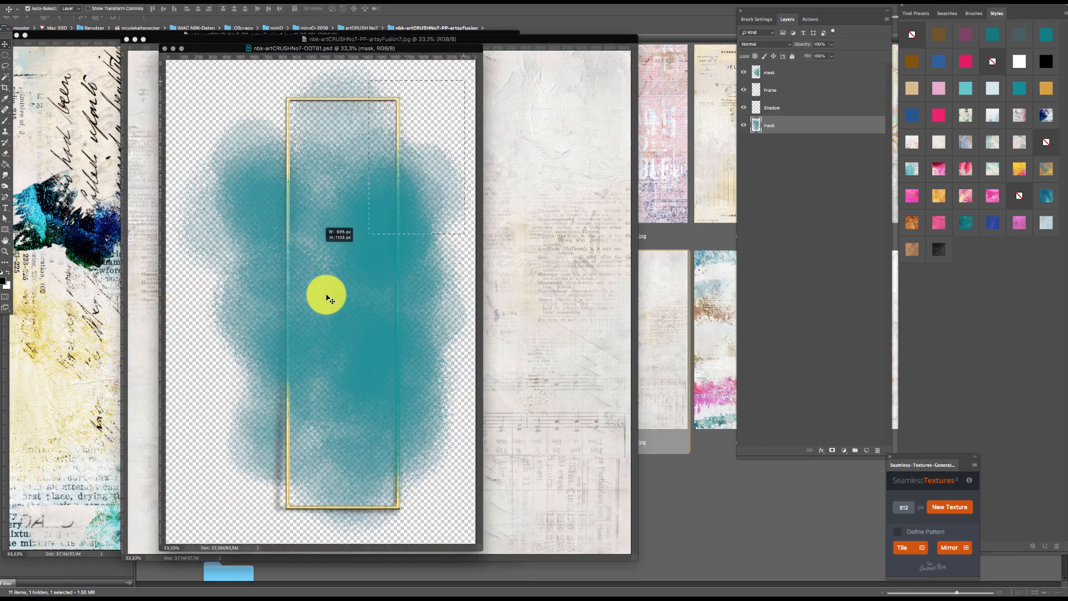
{"action": "key", "text": "super+alt+a"}
{"action": "left_click_drag", "start_coordinate": [460, 226], "coordinate": [543, 220]}
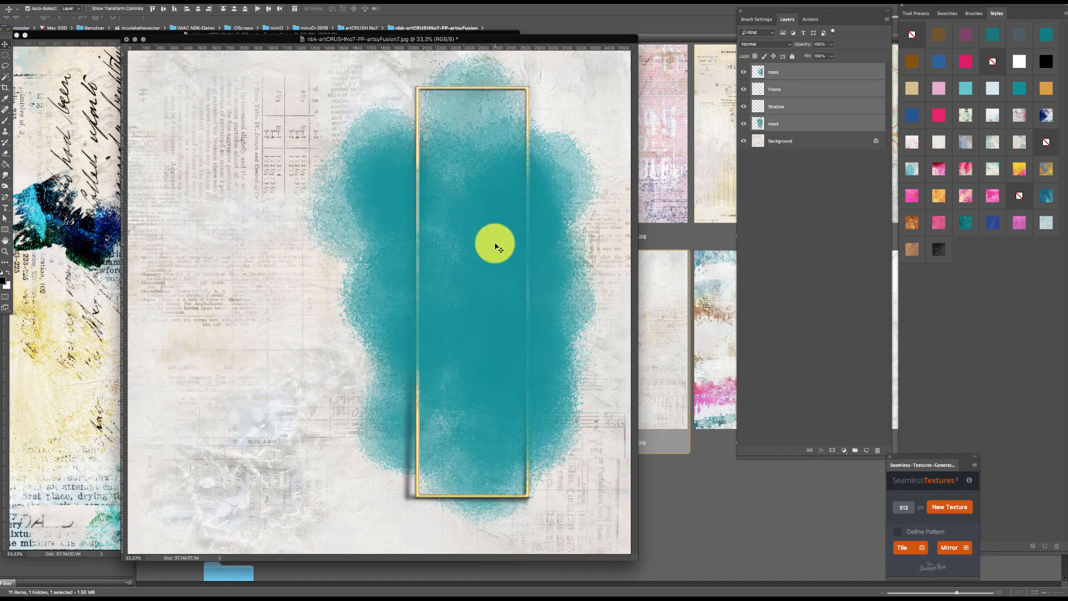
{"action": "left_click_drag", "start_coordinate": [487, 243], "coordinate": [394, 257]}
- Copy the entire artsyFusion1 paper to the clipboard and close its document
{"action": "left_click", "coordinate": [131, 340]}
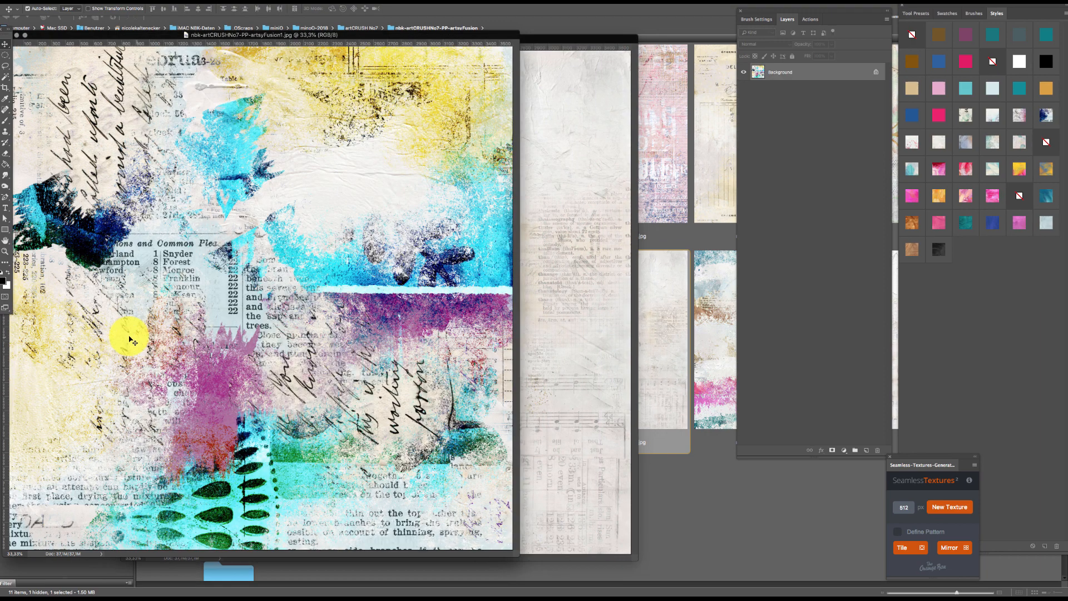
{"action": "key", "text": "super+a"}
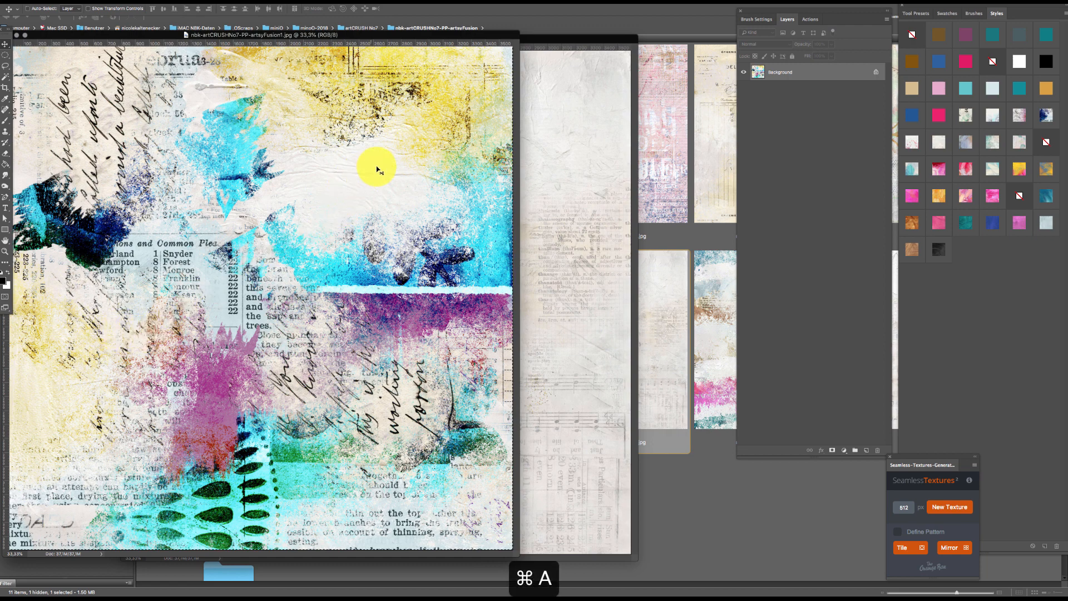
{"action": "key", "text": "super+c"}
{"action": "key", "text": "super+w"}
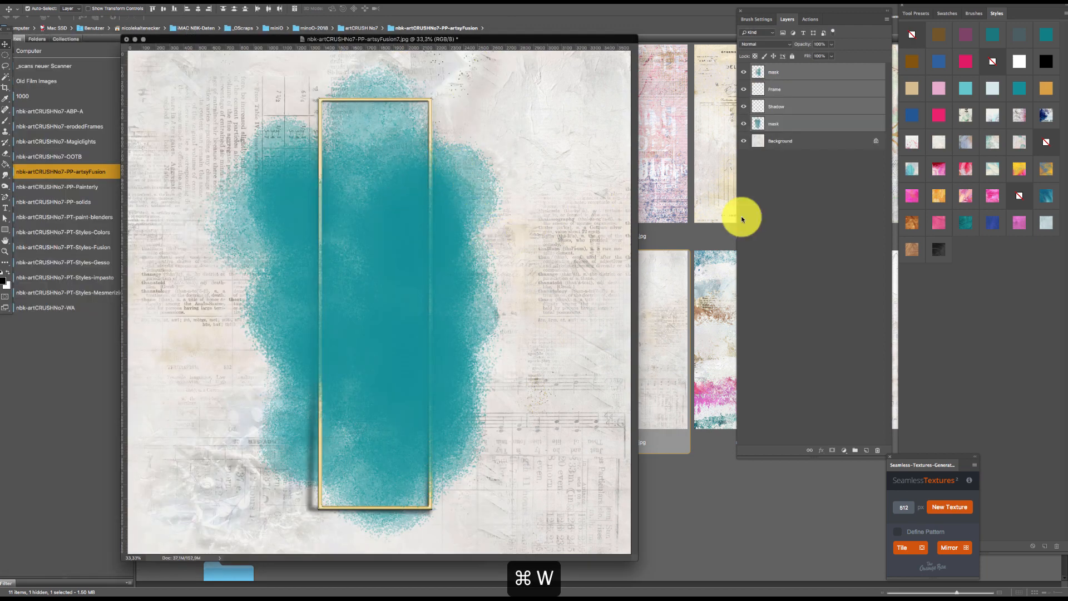
- Paste the artsyFusion1 paper directly above the lower mask layer and clip it to that mask
{"action": "left_click", "coordinate": [801, 123]}
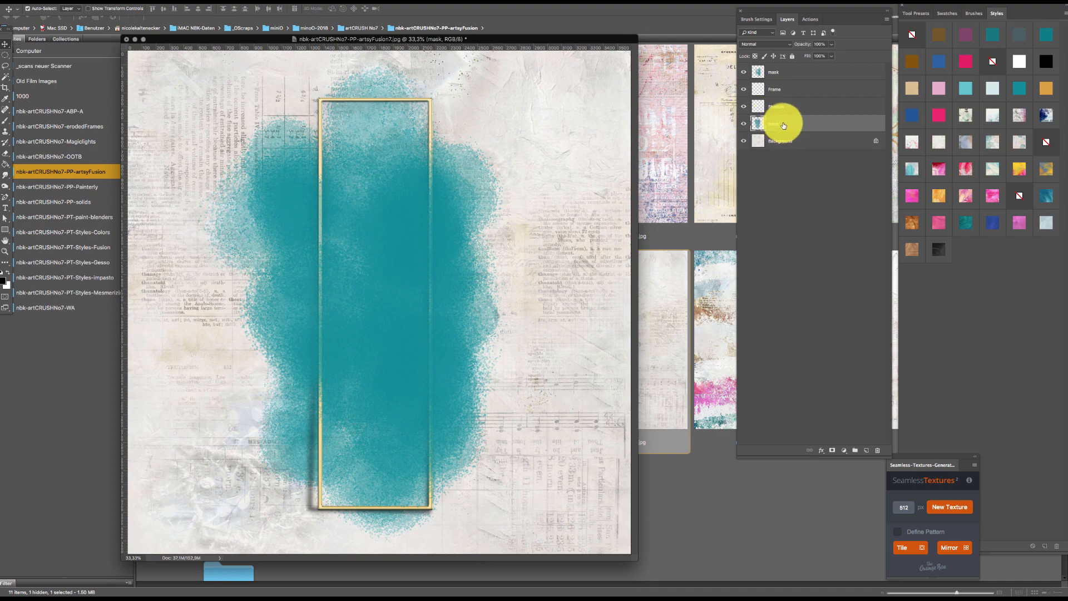
{"action": "key", "text": "super+v"}
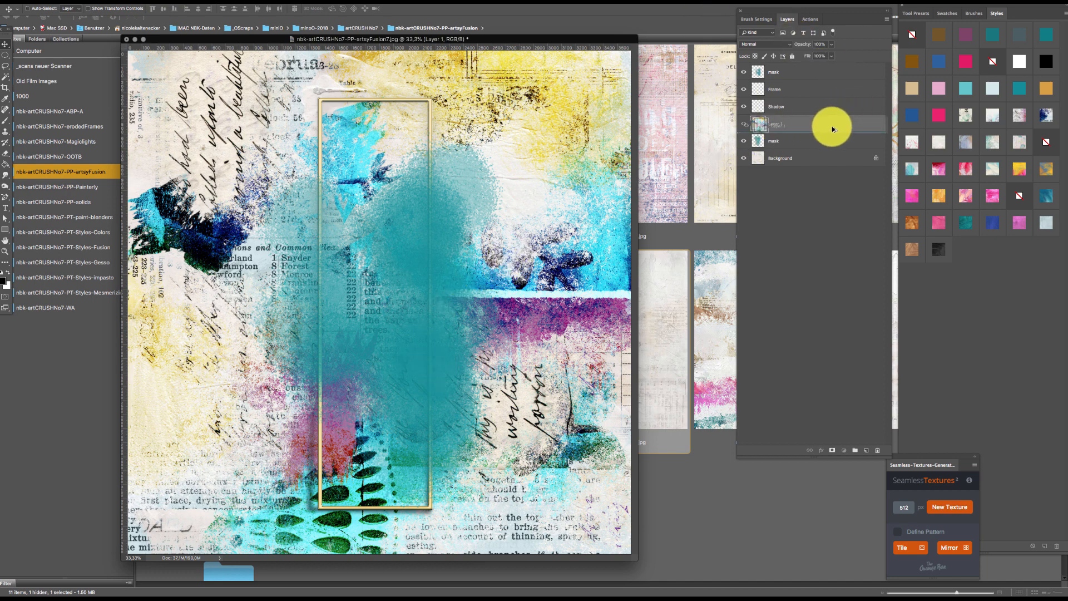
{"action": "left_click_drag", "start_coordinate": [831, 134], "coordinate": [829, 129]}
{"action": "key", "text": "super+z"}
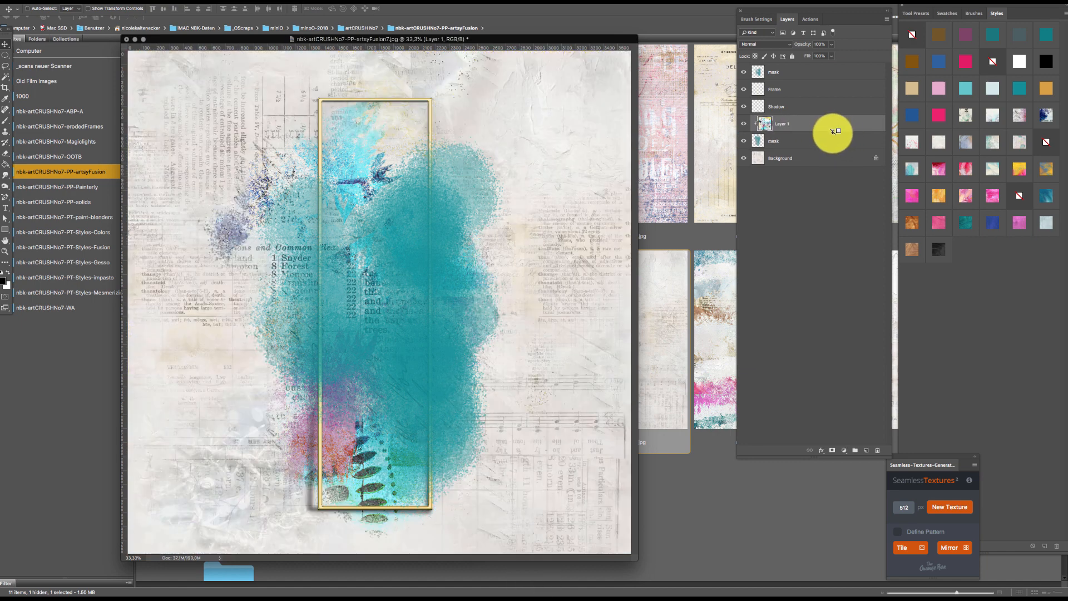
{"action": "left_click_drag", "start_coordinate": [829, 132], "coordinate": [791, 123]}
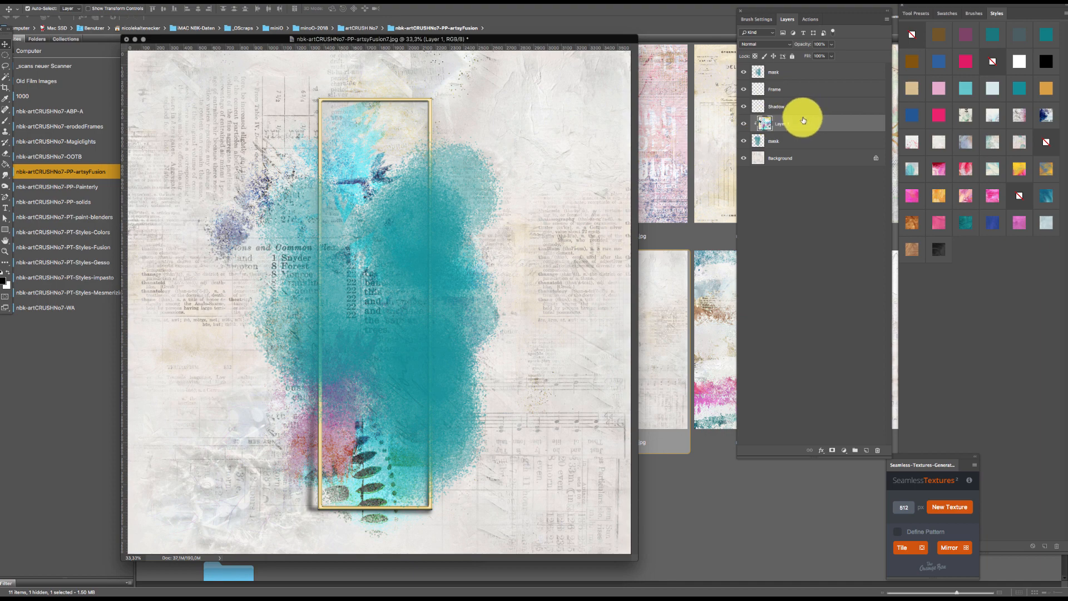
- Paste the copied artsyFusion1 paper directly above the top mask layer and clip it to that mask
{"action": "left_click", "coordinate": [791, 73]}
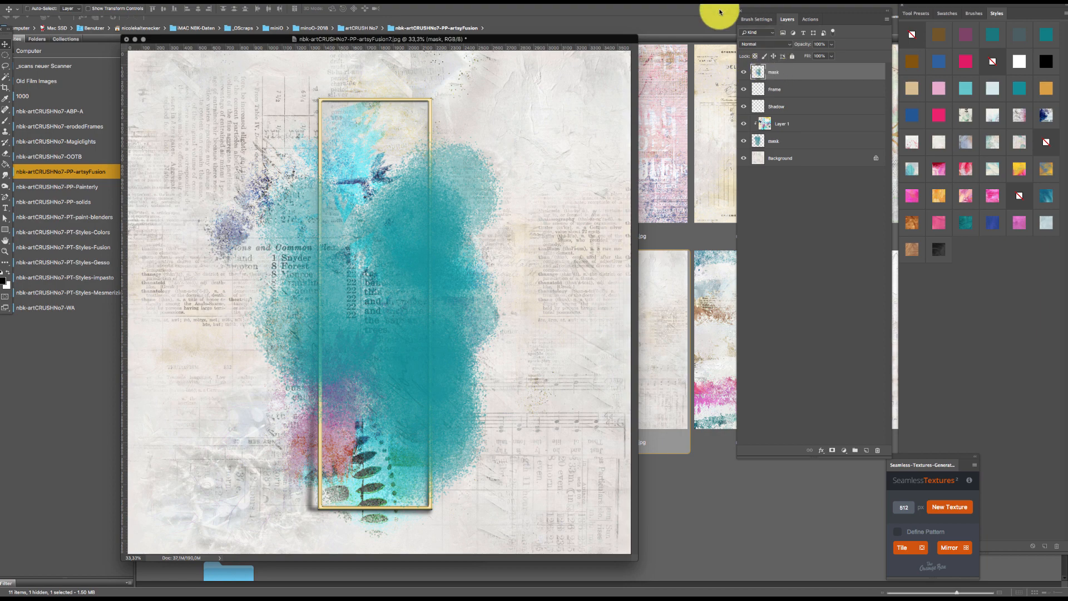
{"action": "key", "text": "super+v"}
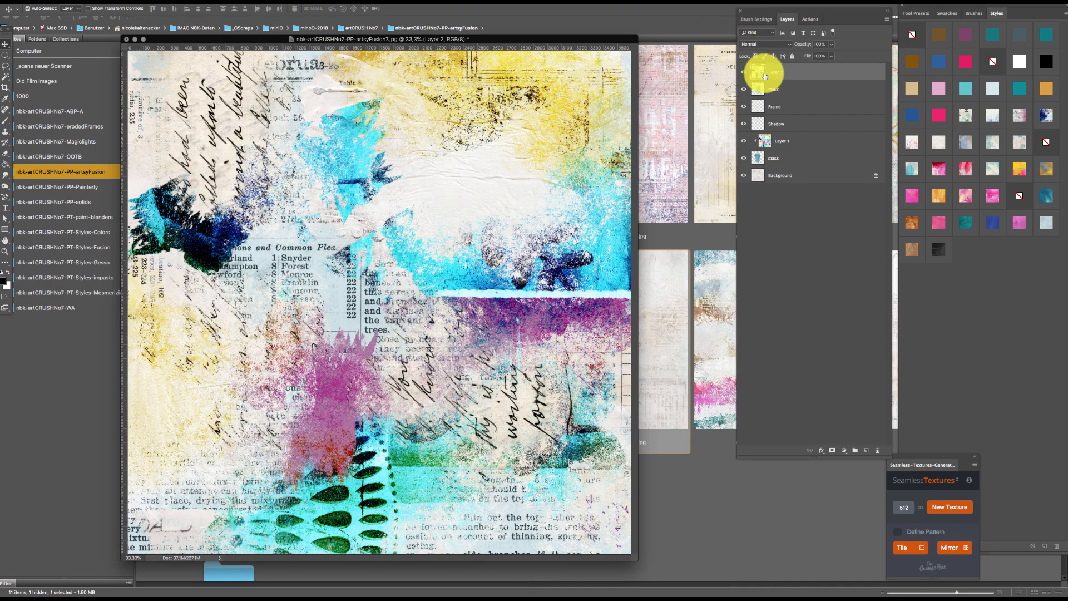
{"action": "left_click", "coordinate": [827, 77], "text": "alt"}
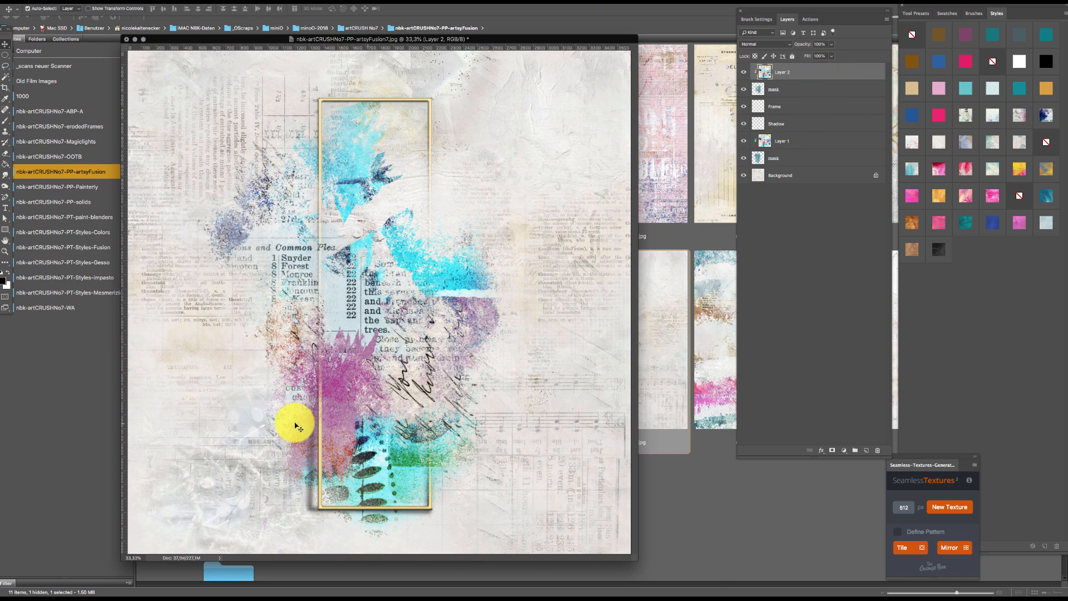
- Shift the artsyFusion7 layout window aside and close the leftover document window behind it
{"action": "left_click_drag", "start_coordinate": [493, 40], "coordinate": [542, 56]}
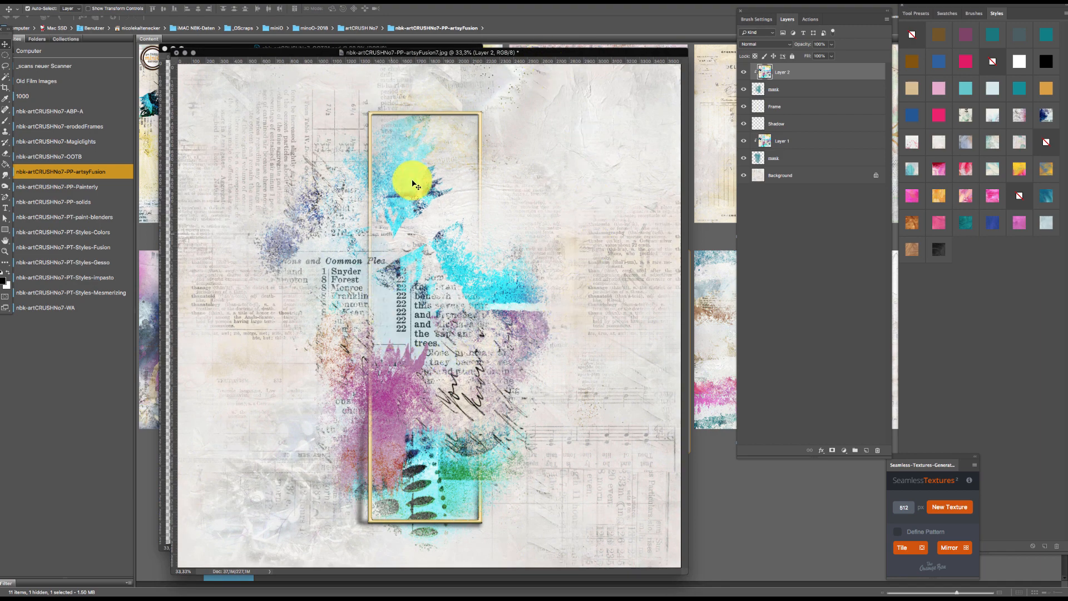
{"action": "left_click_drag", "start_coordinate": [471, 52], "coordinate": [435, 49]}
{"action": "left_click", "coordinate": [441, 45]}
{"action": "key", "text": "super+w"}
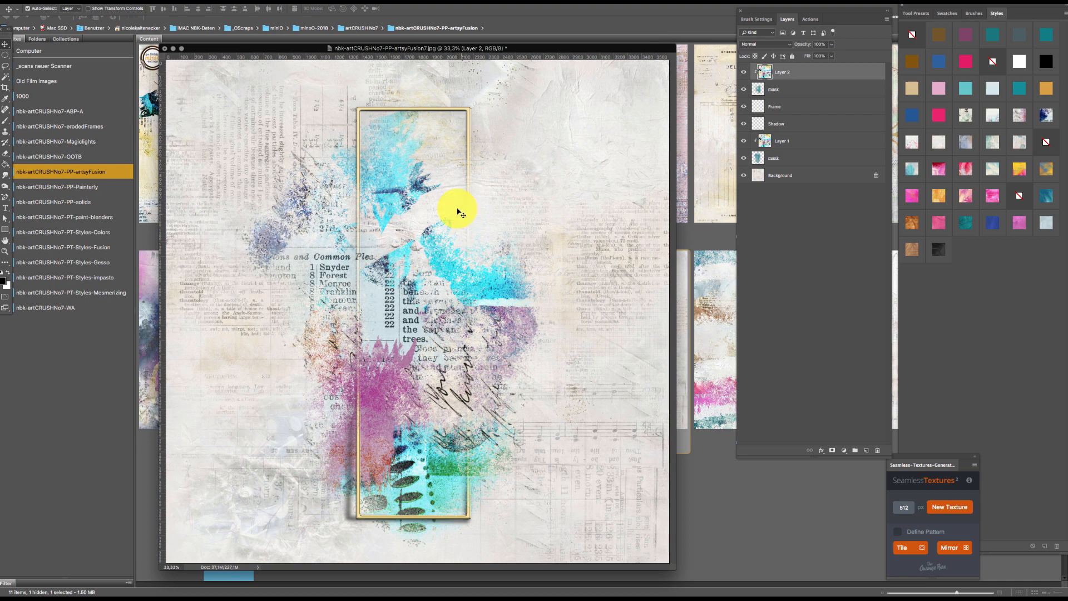
- Copy the upper Mask layer of nbk-artCRUSHNo7-OOTB2.psd into the artsyFusion7 layout and place it over the middle of the tall frame
{"action": "left_click", "coordinate": [294, 5]}
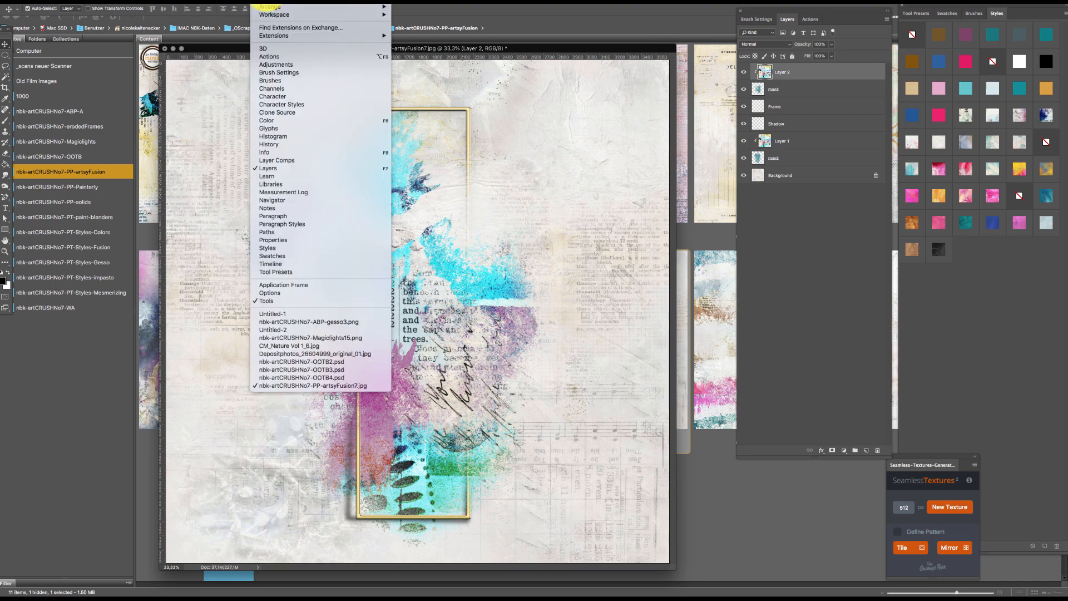
{"action": "left_click", "coordinate": [361, 363]}
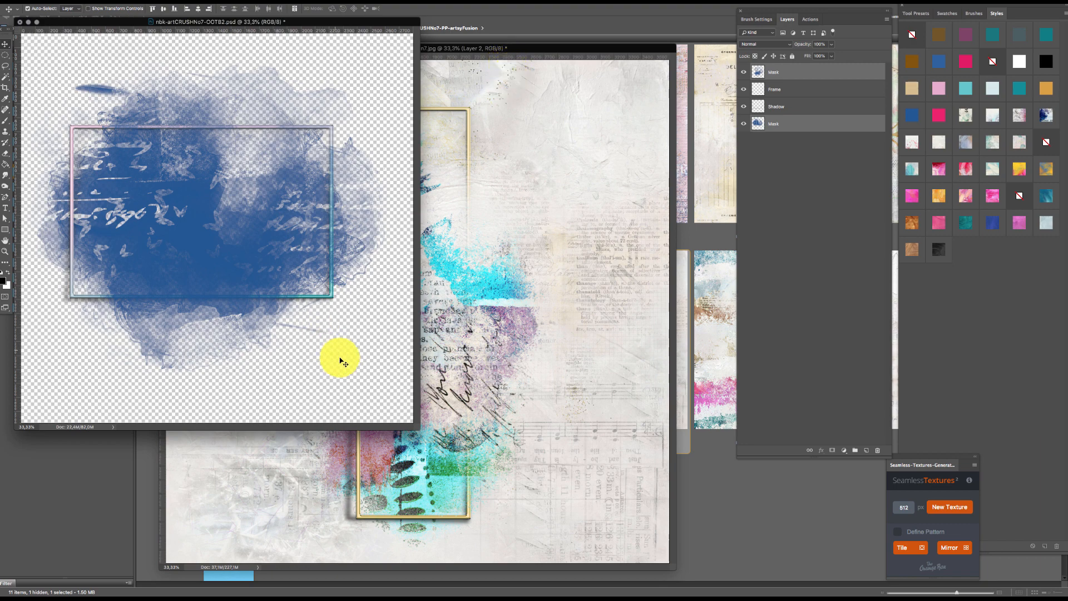
{"action": "left_click", "coordinate": [271, 267]}
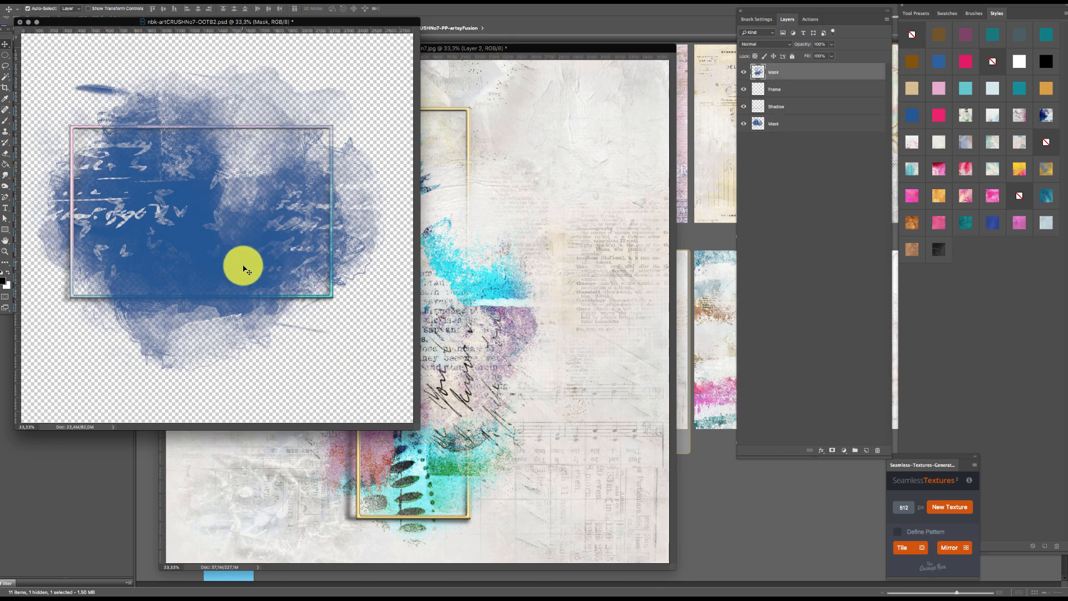
{"action": "left_click_drag", "start_coordinate": [177, 325], "coordinate": [494, 344]}
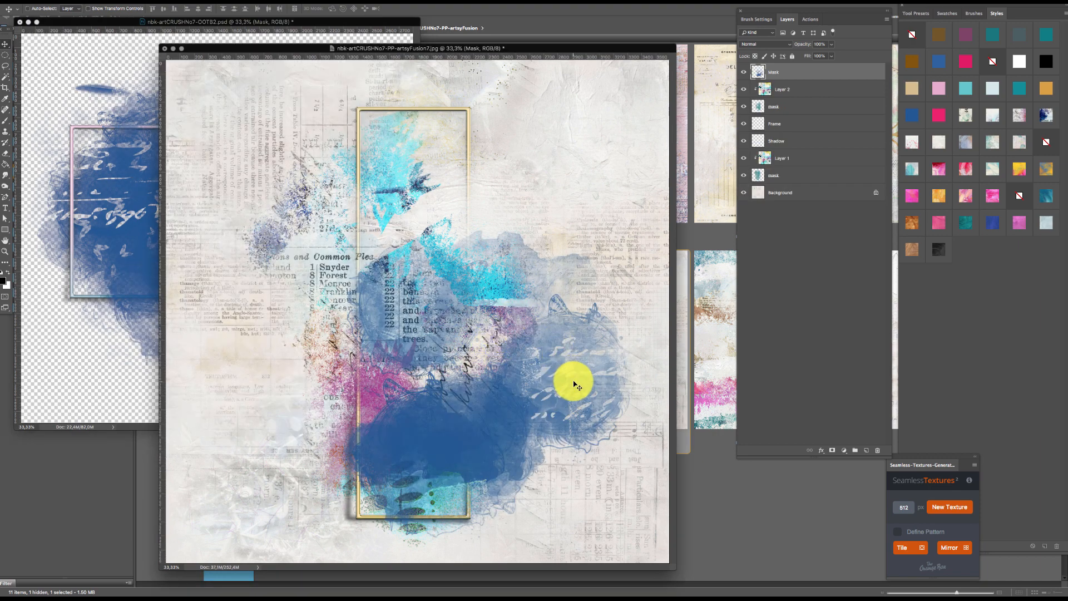
{"action": "left_click_drag", "start_coordinate": [575, 374], "coordinate": [504, 309]}
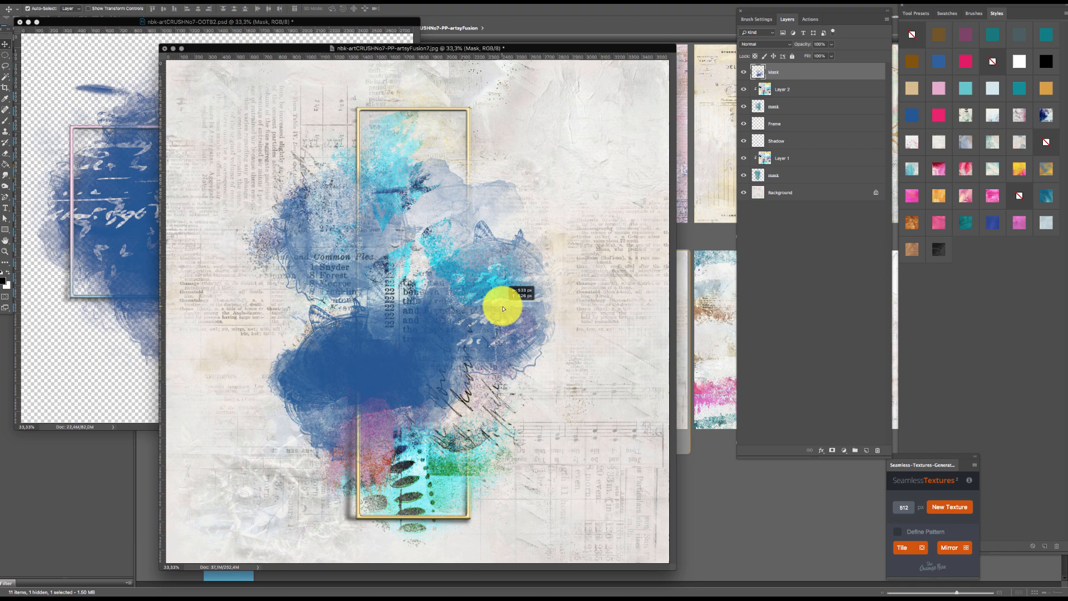
- Close nbk-artCRUSHNo7-OOTB2.psd without saving and nudge the blue mask slightly down over the frame
{"action": "left_click", "coordinate": [115, 357]}
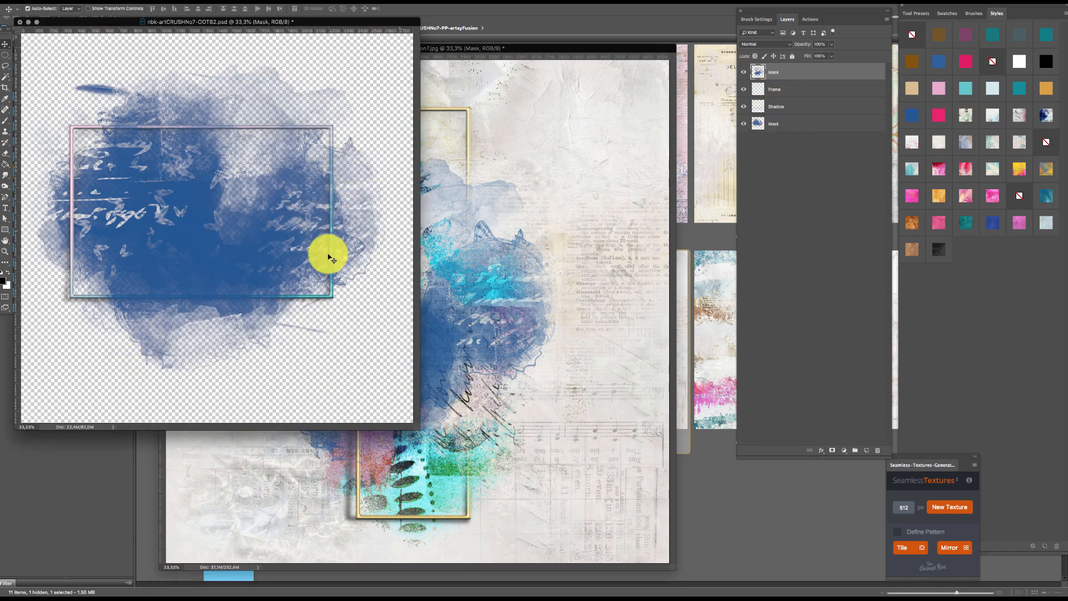
{"action": "key", "text": "super+w"}
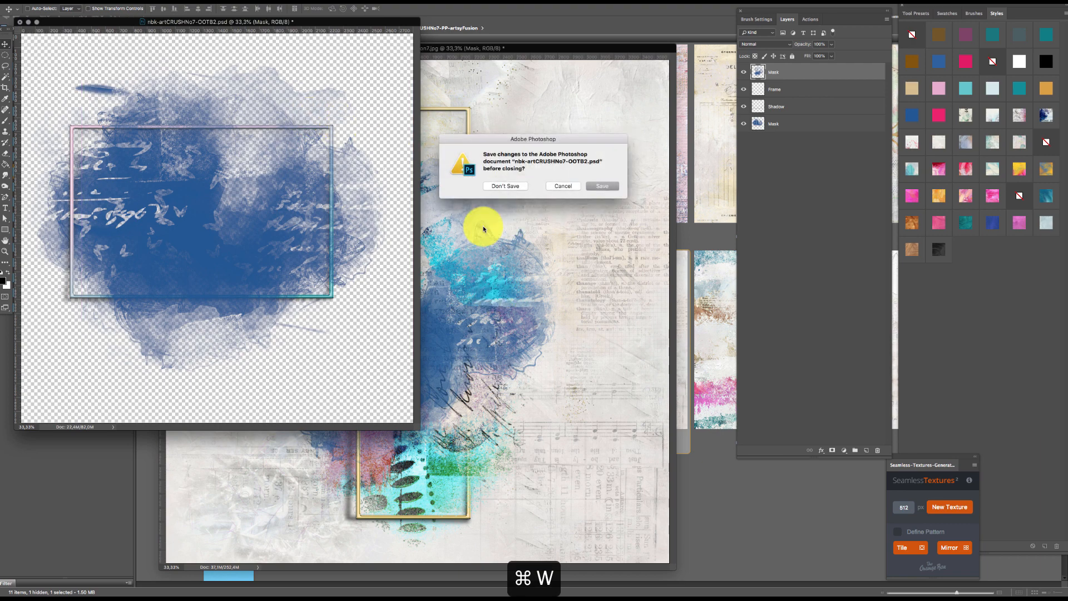
{"action": "left_click", "coordinate": [501, 185]}
{"action": "left_click_drag", "start_coordinate": [357, 369], "coordinate": [374, 382]}
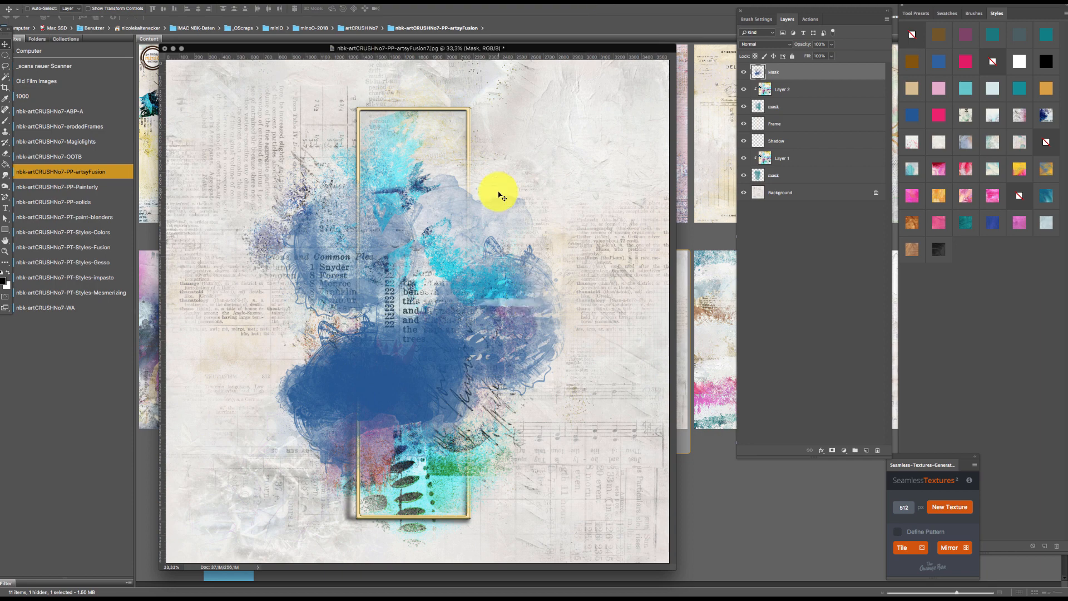
- Copy the lower tan mask layer of nbk-artCRUSHNo7-OOTB3.psd into the artsyFusion7 layout and delete the blue mask there
{"action": "left_click", "coordinate": [255, 1]}
{"action": "left_click", "coordinate": [316, 281]}
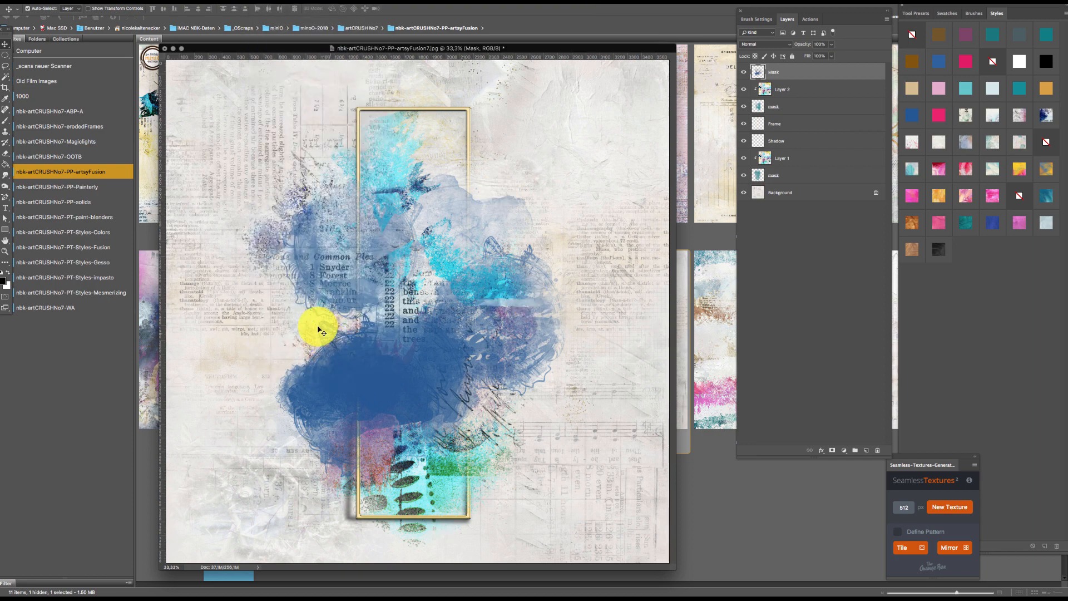
{"action": "left_click", "coordinate": [270, 2]}
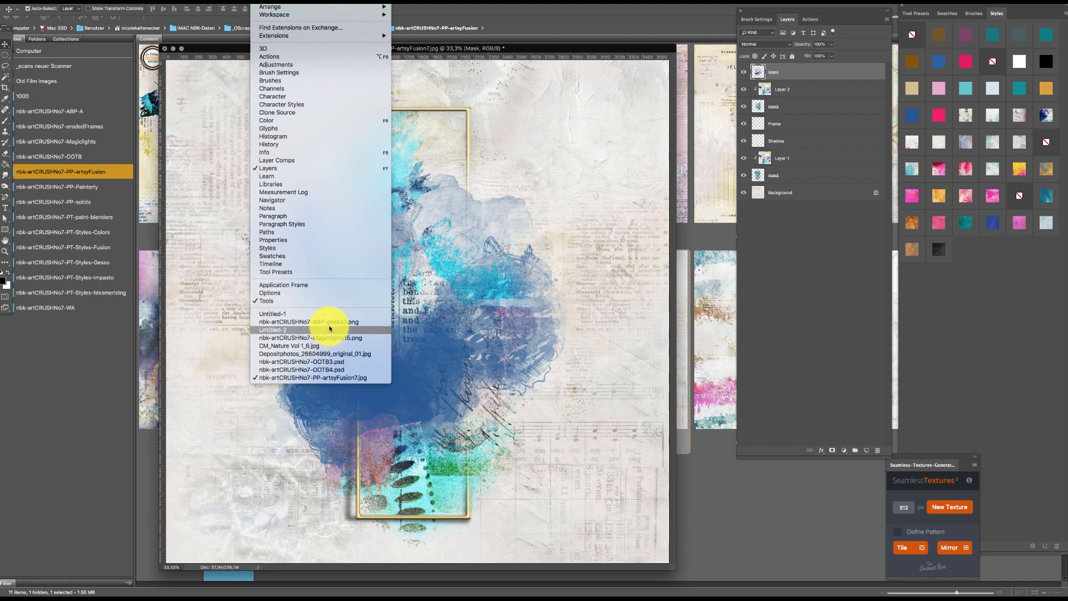
{"action": "left_click", "coordinate": [345, 361]}
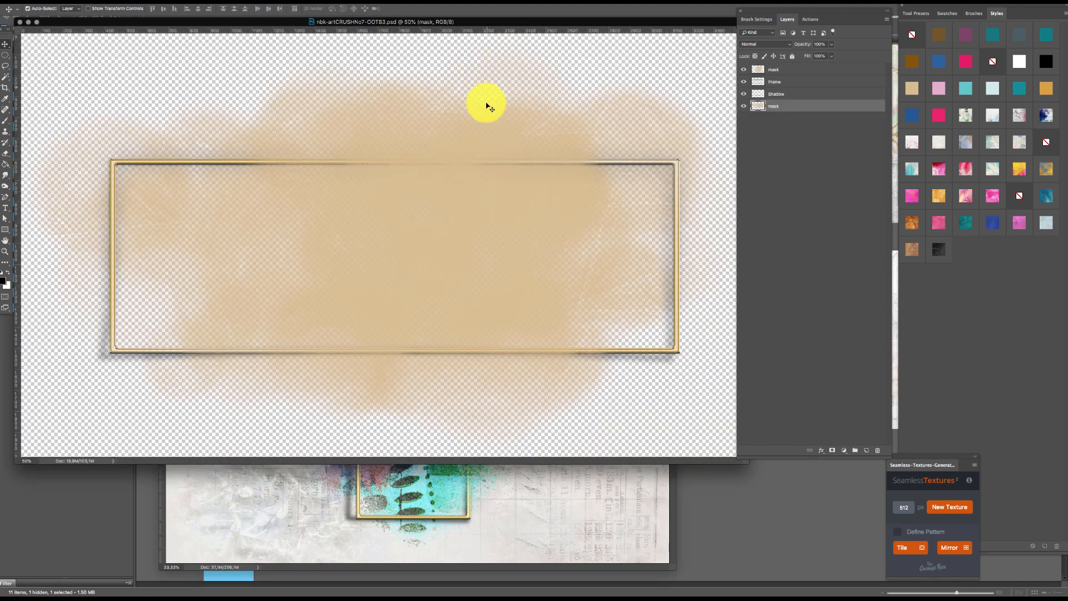
{"action": "mouse_move", "coordinate": [464, 257]}
{"action": "left_mouse_down"}
{"action": "mouse_move", "coordinate": [475, 274]}
{"action": "mouse_move", "coordinate": [464, 256]}
{"action": "left_mouse_up"}
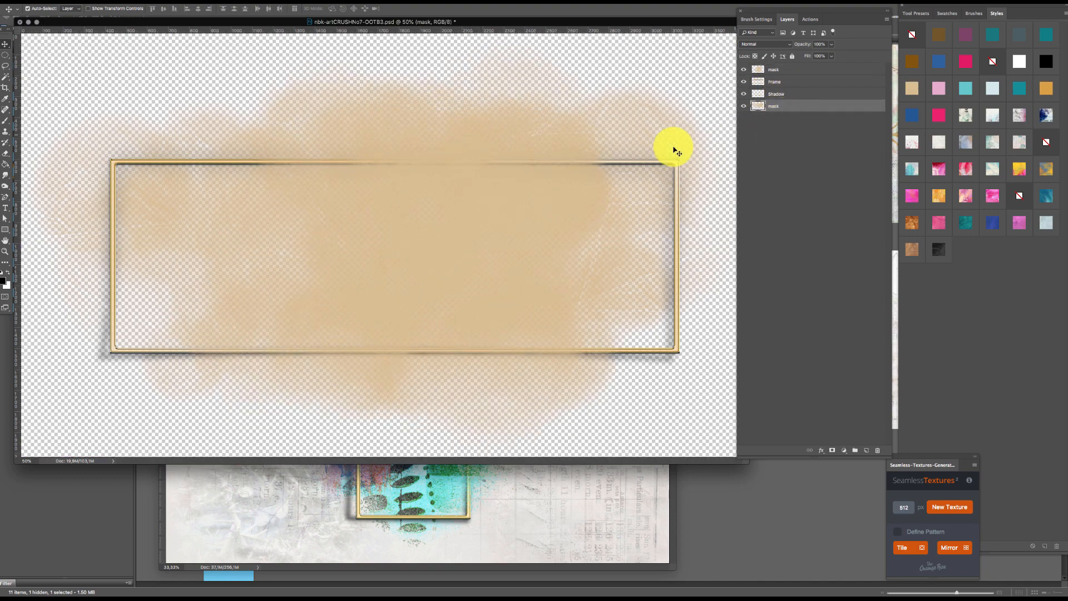
{"action": "left_click_drag", "start_coordinate": [678, 148], "coordinate": [484, 428]}
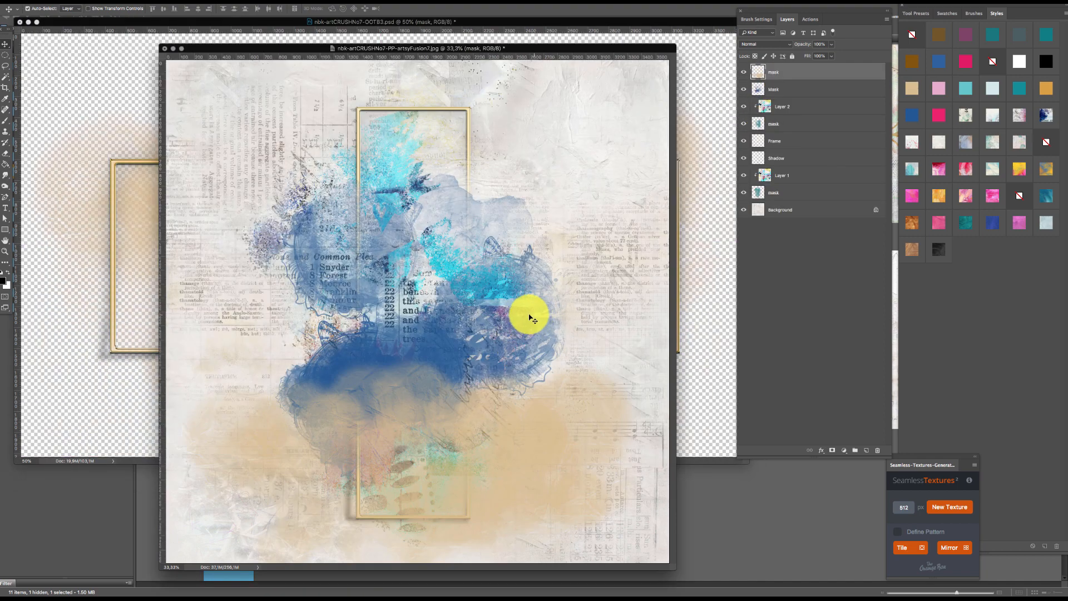
{"action": "left_click_drag", "start_coordinate": [424, 339], "coordinate": [427, 175]}
{"action": "key", "text": "Delete"}
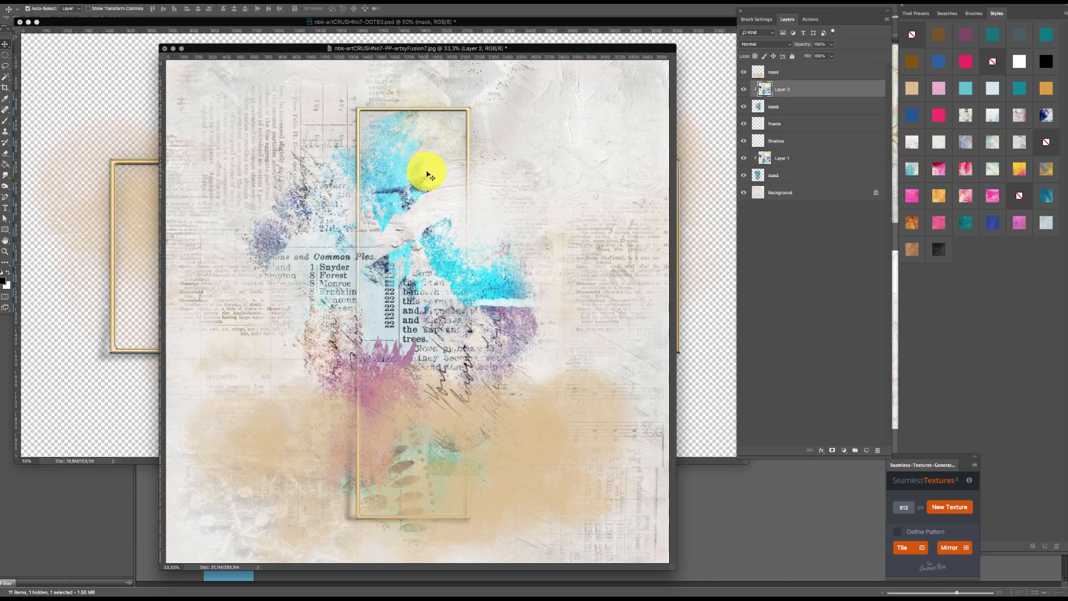
- Rotate the tan mask 90 degrees, centre it over the tall frame, and move its layer between Shadow and Layer 1
{"action": "left_click_drag", "start_coordinate": [506, 399], "coordinate": [489, 305]}
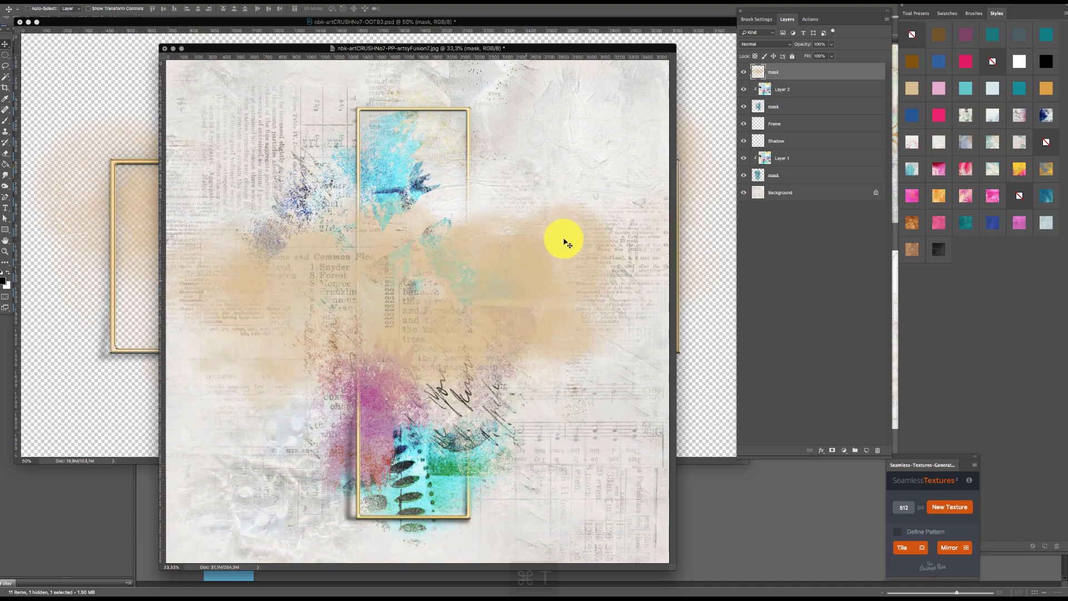
{"action": "key", "text": "super+t"}
{"action": "left_click_drag", "start_coordinate": [603, 153], "coordinate": [526, 418]}
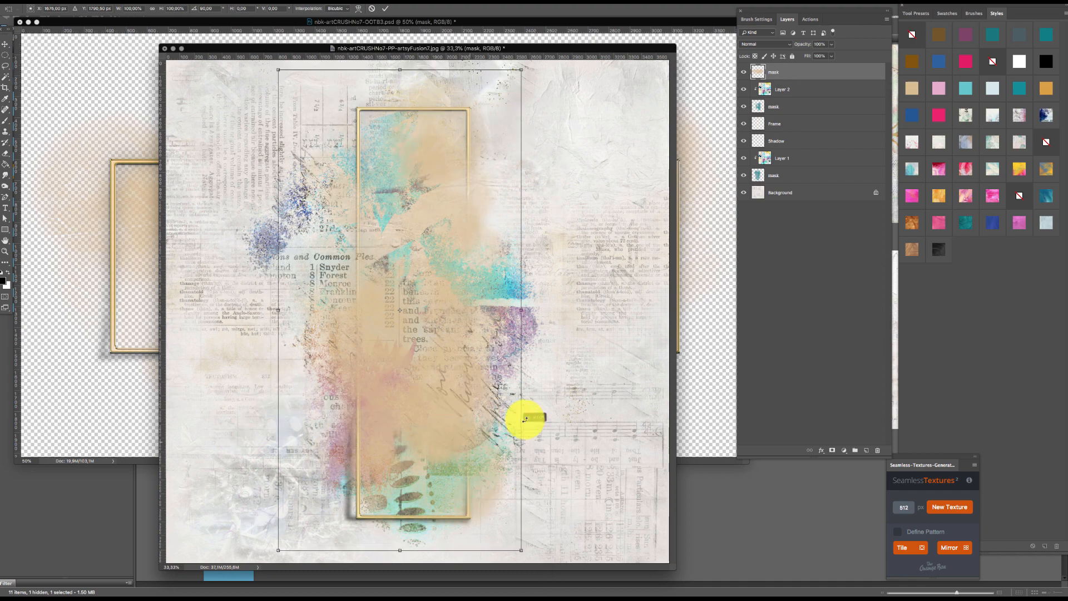
{"action": "left_click_drag", "start_coordinate": [468, 368], "coordinate": [481, 372]}
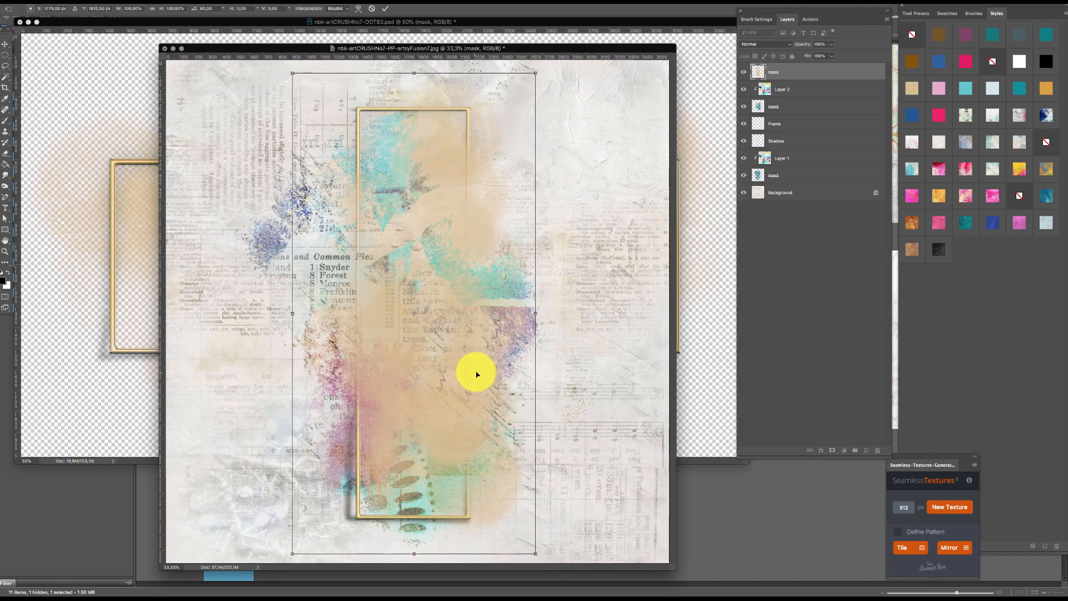
{"action": "key", "text": "Return"}
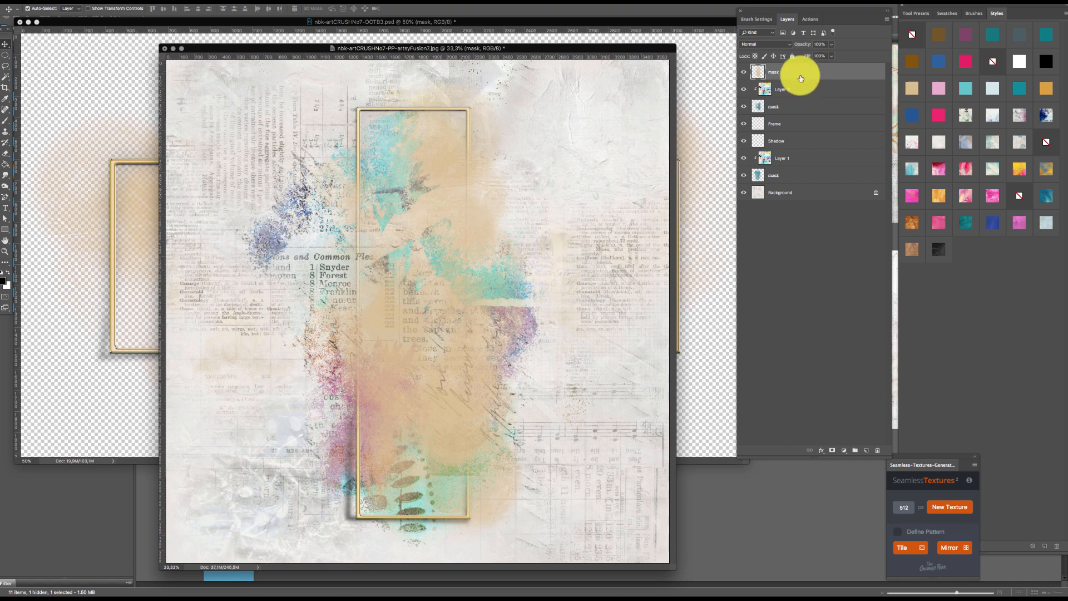
{"action": "left_click_drag", "start_coordinate": [791, 70], "coordinate": [802, 142]}
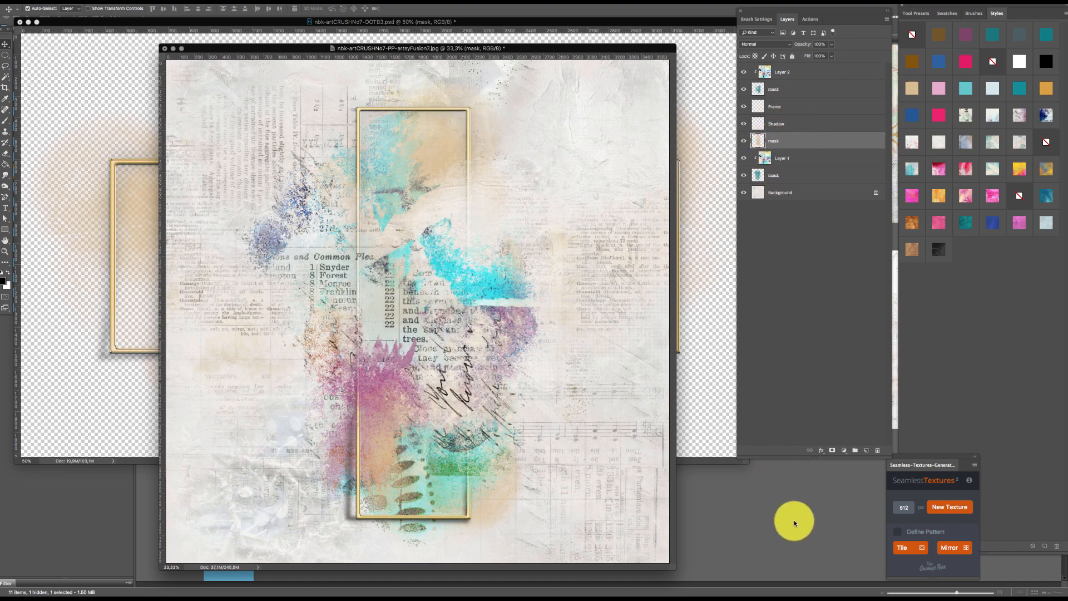
{"action": "mouse_move", "coordinate": [801, 591]}
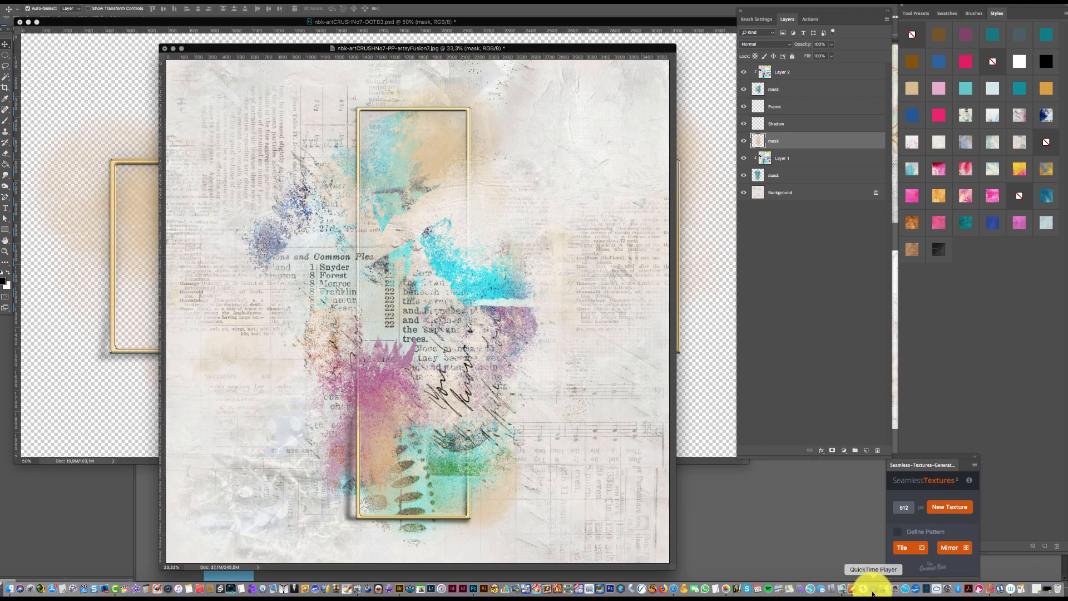
{"action": "left_click", "coordinate": [865, 590]}
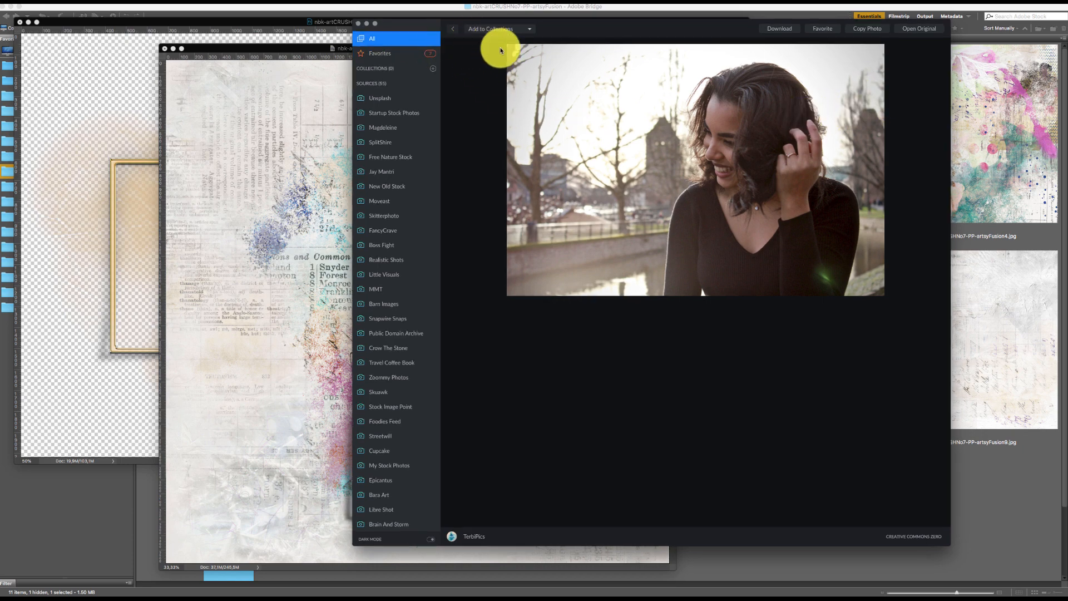
{"action": "key", "text": "super+h"}
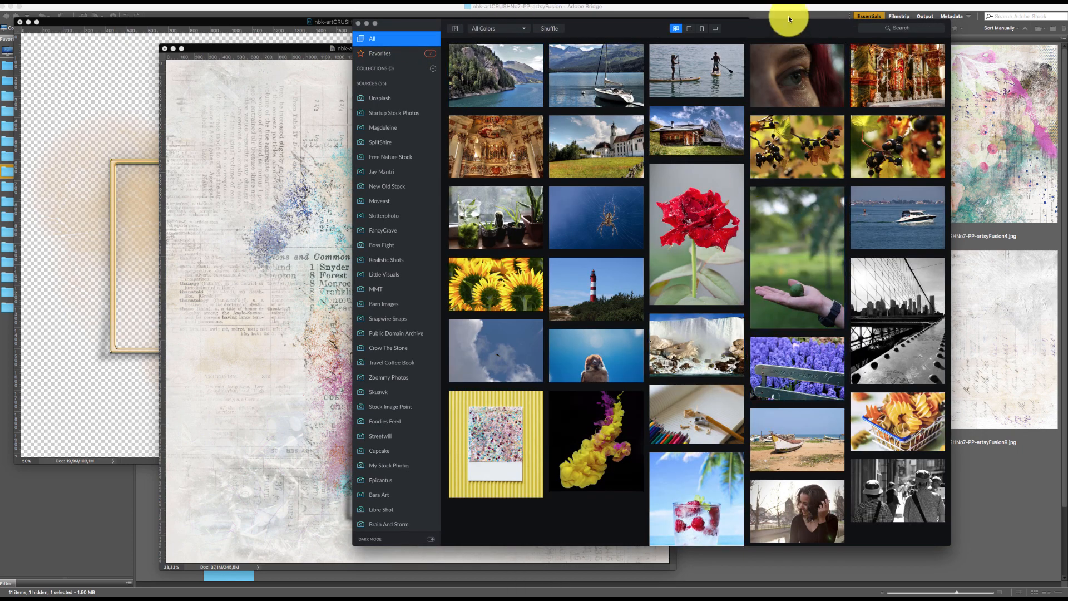
{"action": "left_click_drag", "start_coordinate": [787, 21], "coordinate": [804, 17]}
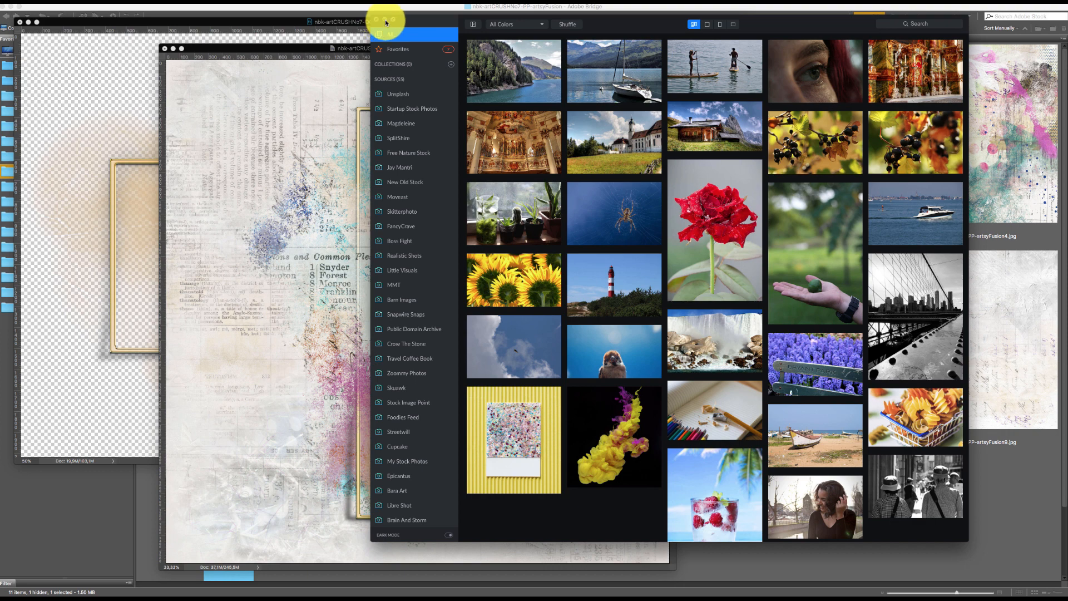
{"action": "left_click", "coordinate": [385, 21]}
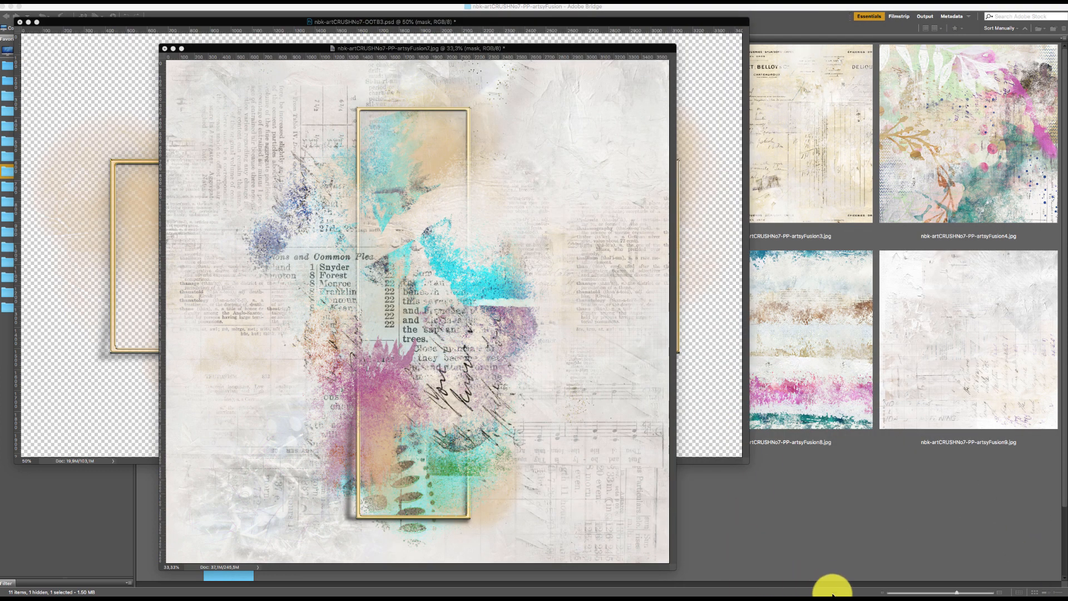
- Switch to the Deep image browser, find the lavender-field girl photo Depositphotos_53013841_original_02.jpg and place it in the artsyFusion7 layout above the tan mask
{"action": "mouse_move", "coordinate": [834, 595]}
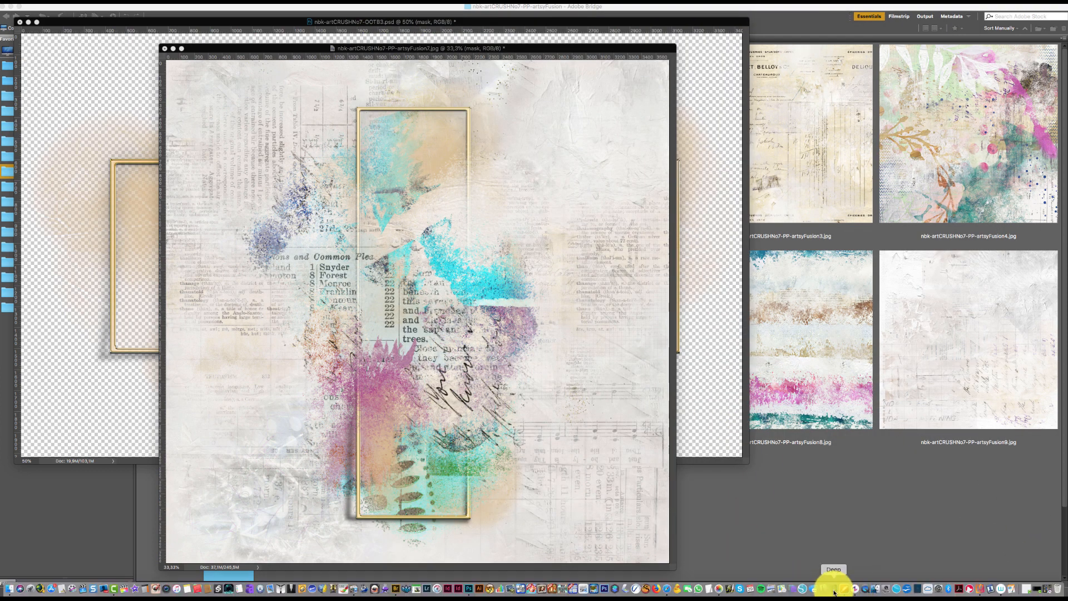
{"action": "left_click", "coordinate": [834, 593]}
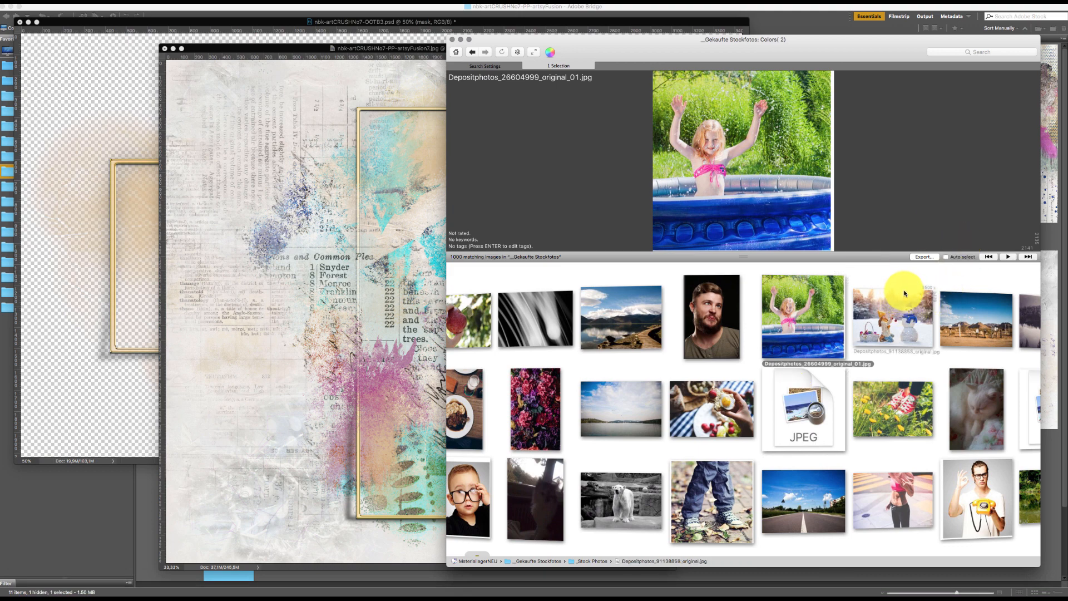
{"action": "scroll", "coordinate": [905, 293], "scroll_direction": "right", "scroll_amount": 5}
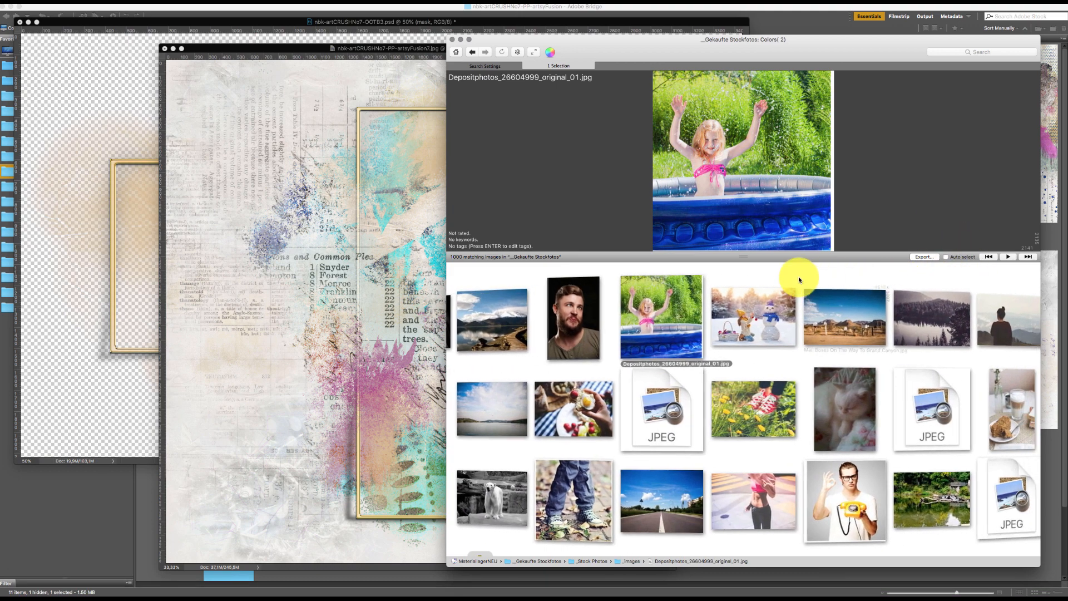
{"action": "scroll", "coordinate": [667, 278], "scroll_direction": "right", "scroll_amount": 5}
{"action": "scroll", "coordinate": [890, 267], "scroll_direction": "right", "scroll_amount": 4}
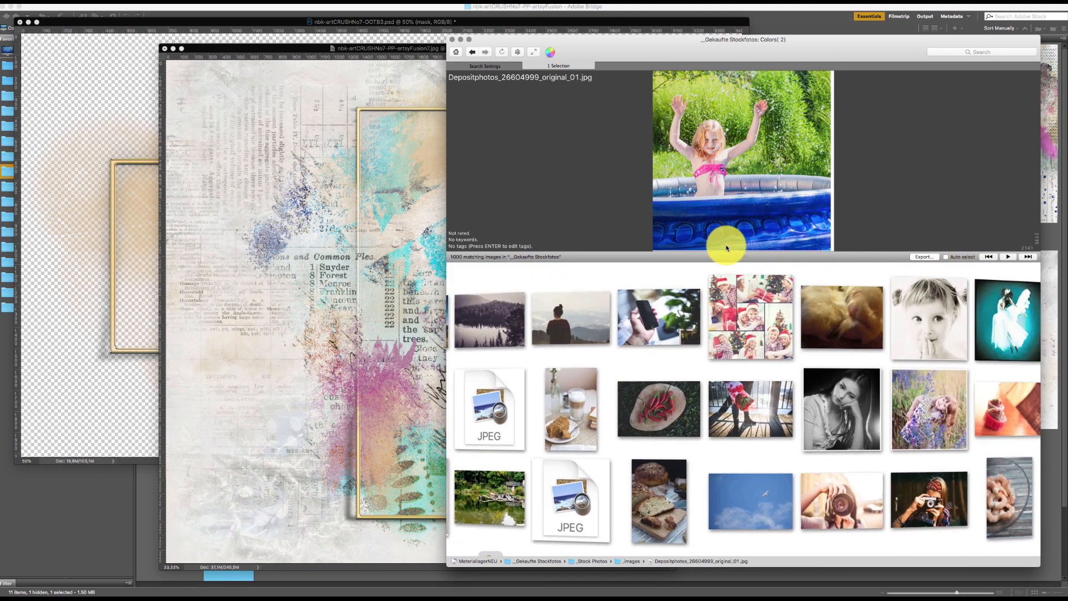
{"action": "scroll", "coordinate": [689, 253], "scroll_direction": "right", "scroll_amount": 3}
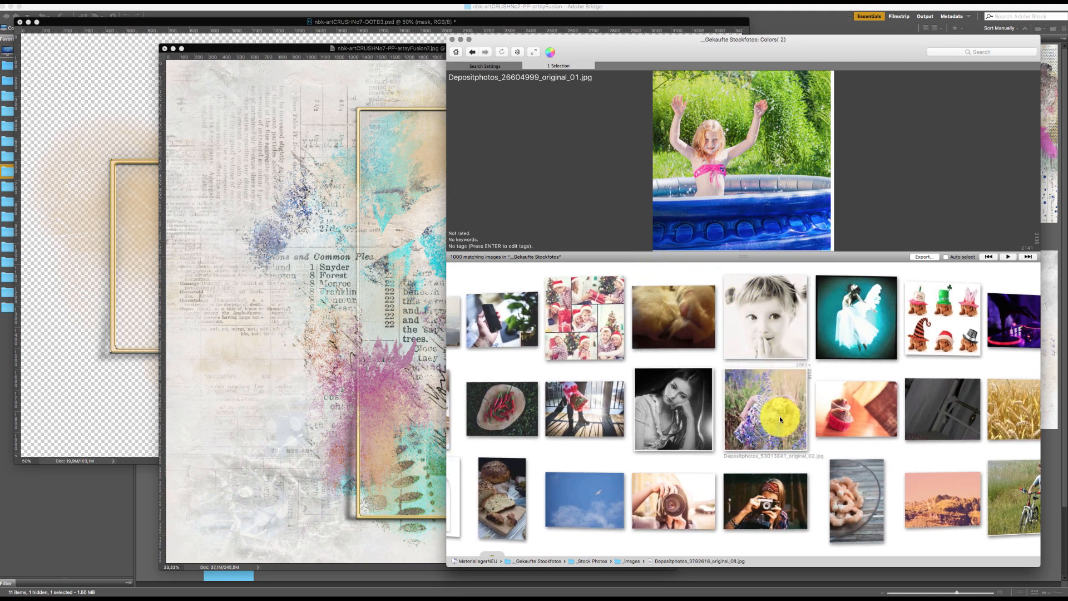
{"action": "left_click_drag", "start_coordinate": [783, 410], "coordinate": [390, 369]}
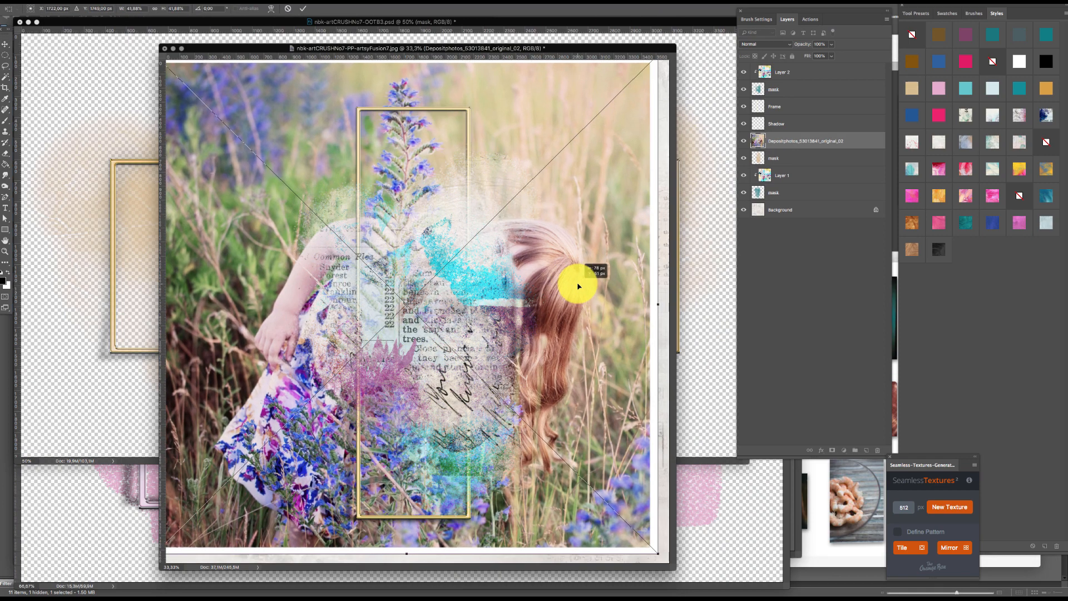
{"action": "key", "text": "Return"}
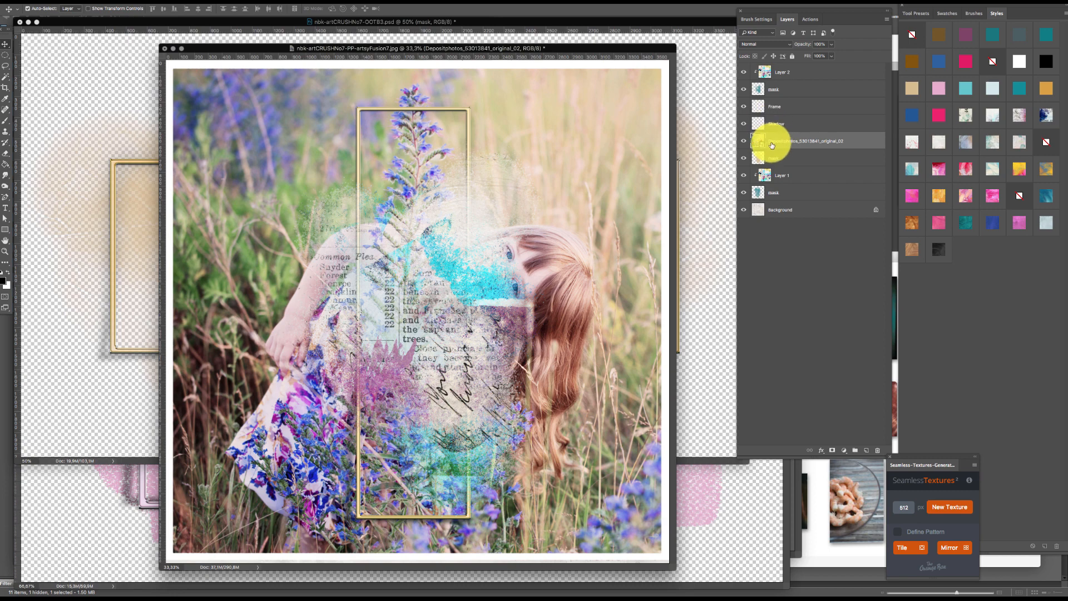
- Clip the girl photo to the tan mask and reposition it so her face sits in the upper part of the tall frame
{"action": "left_click", "coordinate": [827, 147], "text": "alt"}
{"action": "key", "text": "super+t"}
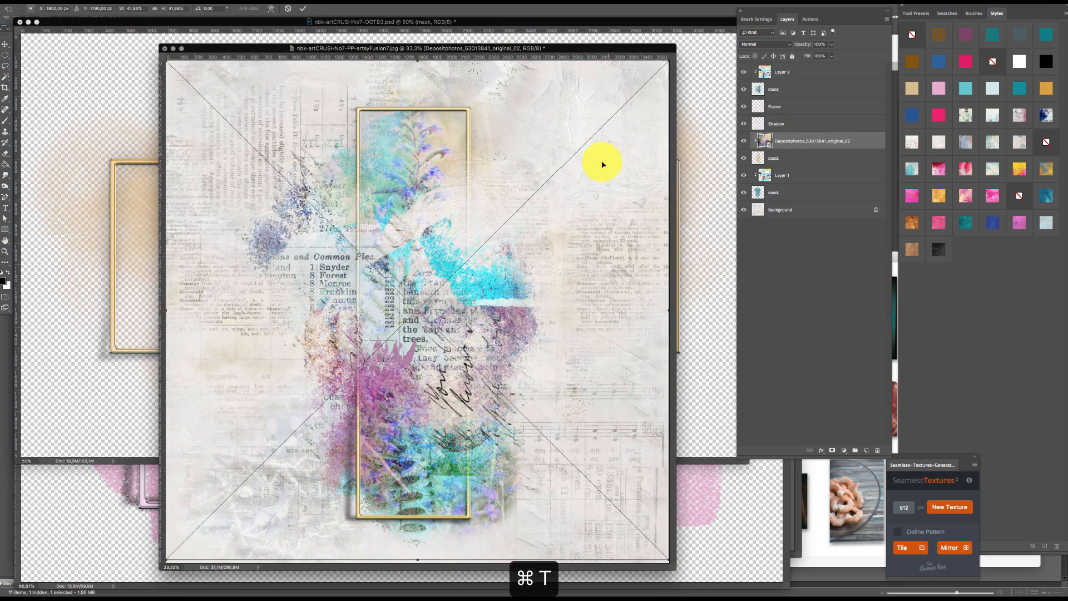
{"action": "left_click_drag", "start_coordinate": [648, 323], "coordinate": [615, 293]}
{"action": "left_click_drag", "start_coordinate": [609, 285], "coordinate": [562, 217]}
{"action": "key", "text": "Return"}
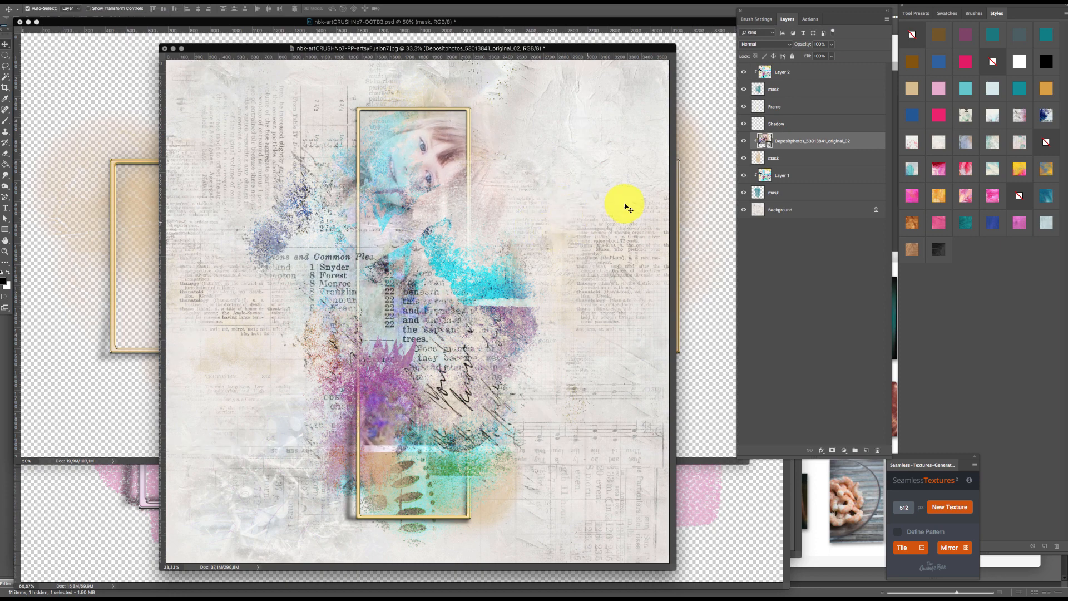
- Transform the tan mask below the photo, shrinking it mainly in height so it covers the upper half of the frame around the face
{"action": "left_click", "coordinate": [801, 158]}
{"action": "key", "text": "super+t"}
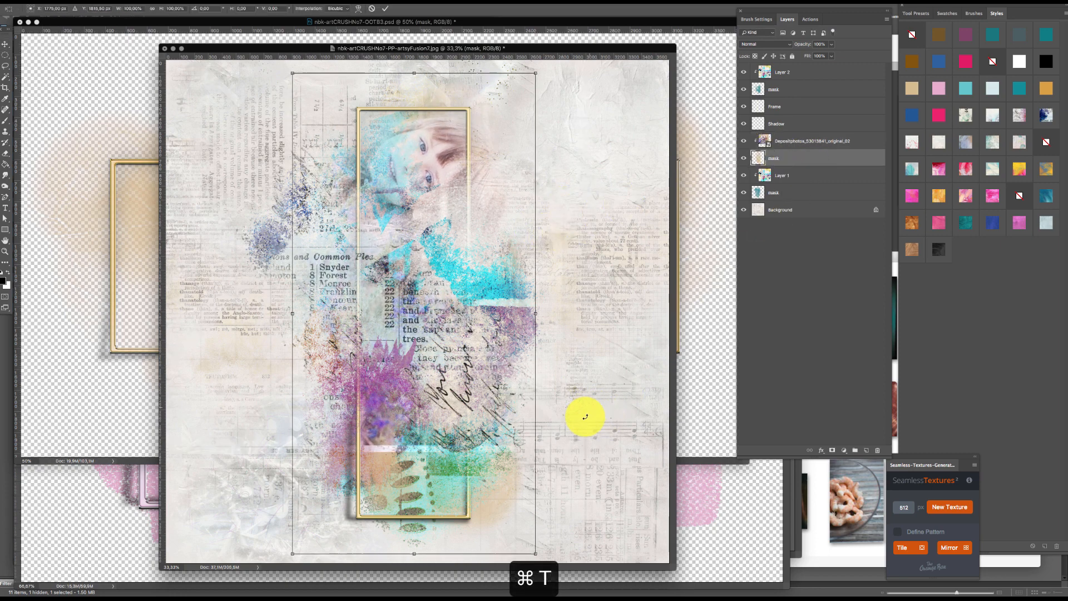
{"action": "left_click_drag", "start_coordinate": [535, 553], "coordinate": [508, 300]}
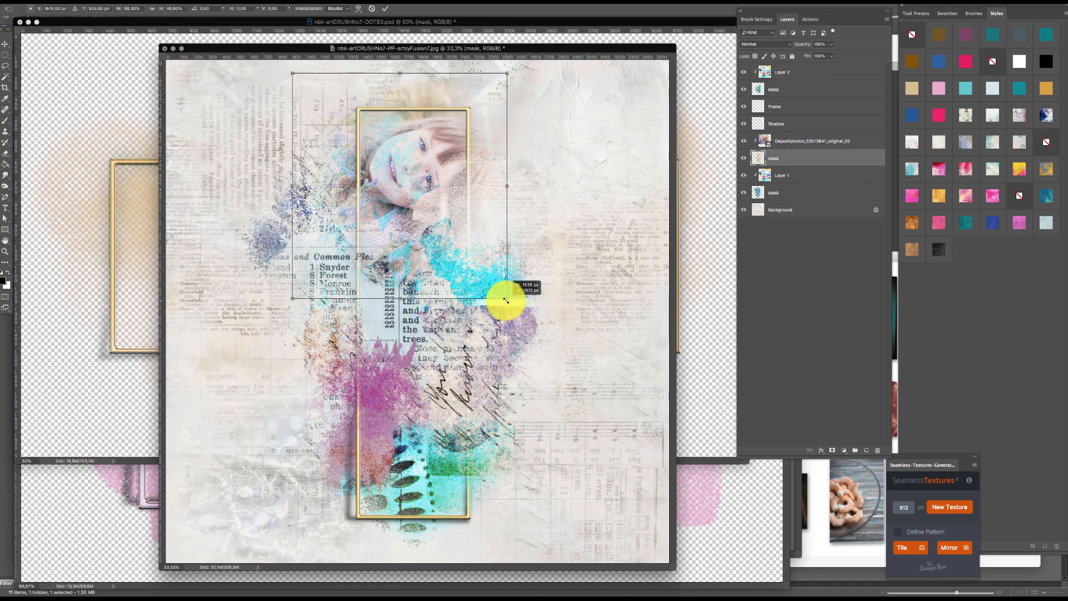
{"action": "left_click_drag", "start_coordinate": [293, 73], "coordinate": [267, 57]}
{"action": "double_click", "coordinate": [424, 151]}
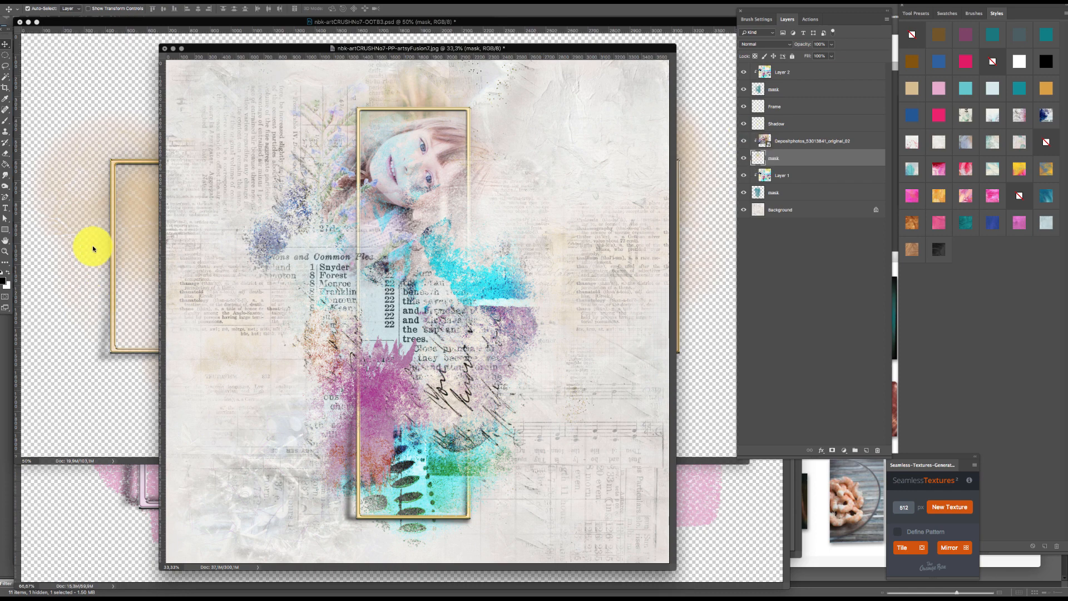
- Close nbk-artCRUSHNo7-OOTB3.psd without saving
{"action": "key", "text": "super+w"}
{"action": "key", "text": "super+w"}
{"action": "left_click", "coordinate": [512, 186]}
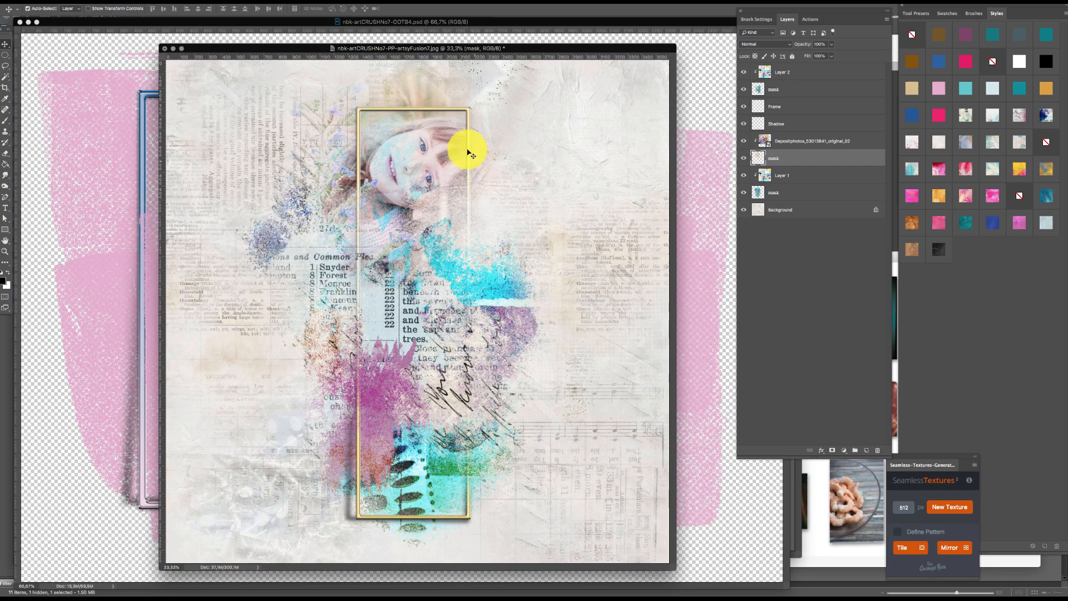
- Activate the Brush tool and collapse the nbk-artCRUSHNo7-erodedFrames group in the brush presets
{"action": "left_click", "coordinate": [6, 120]}
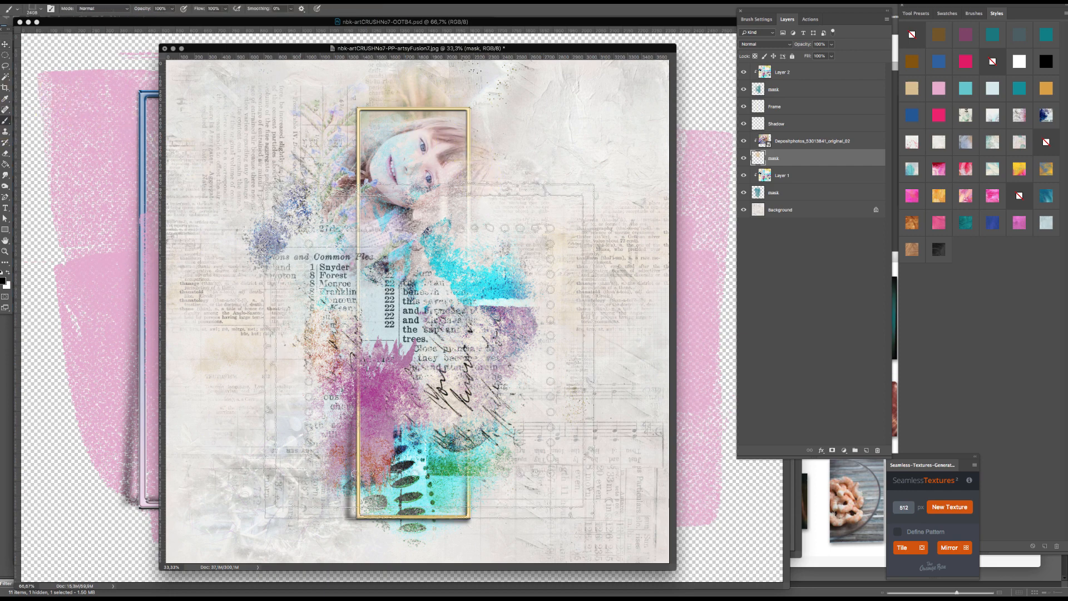
{"action": "right_click", "coordinate": [441, 275]}
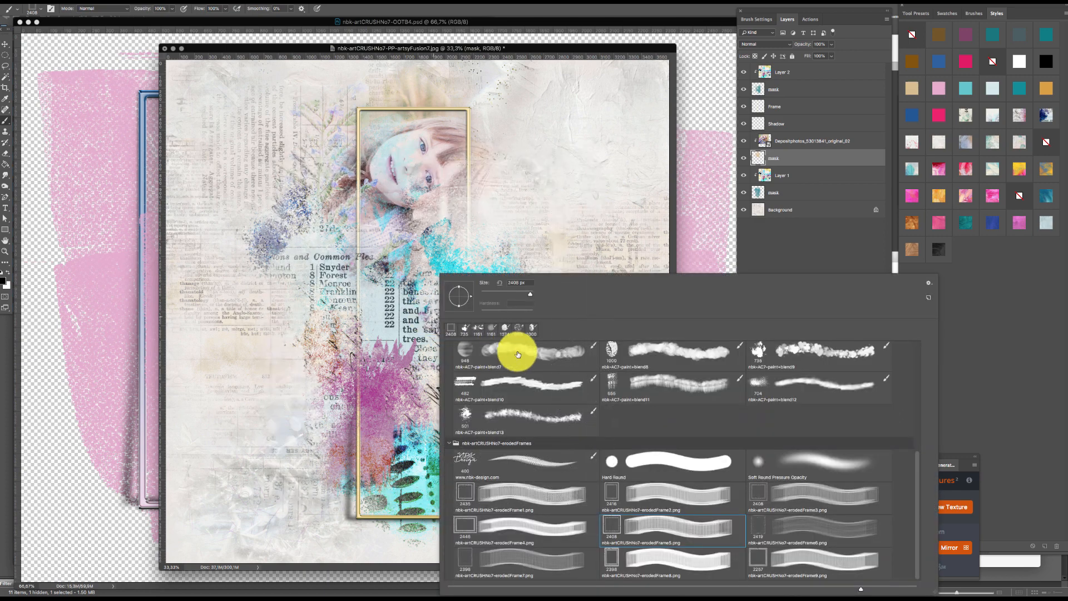
{"action": "left_click", "coordinate": [448, 442]}
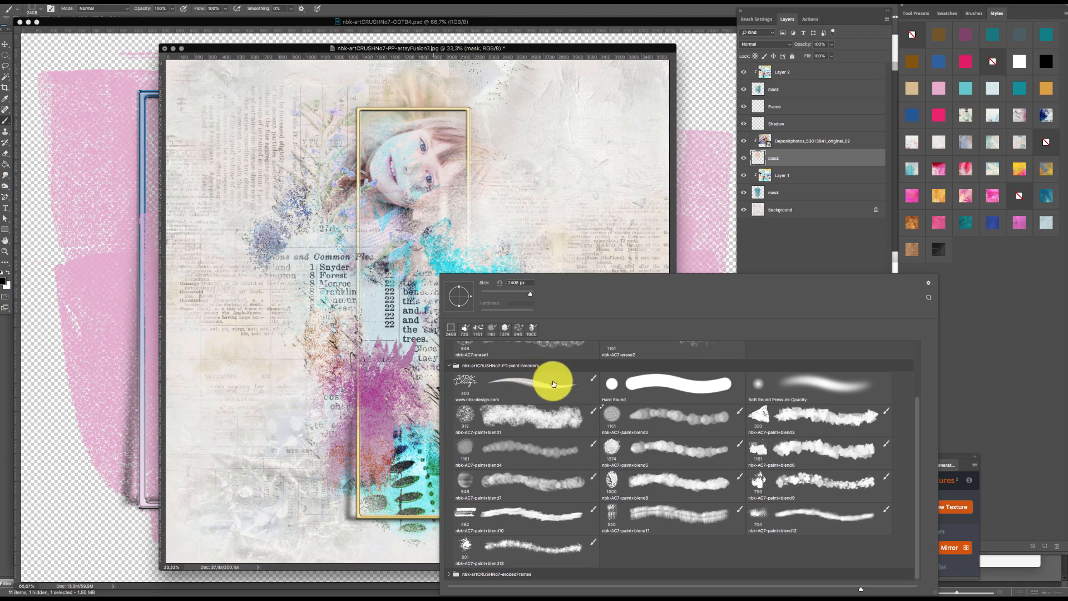
- Switch to Adobe Bridge and view nbk-artCRUSH-07-PT-paint-blend.jpg from the nbk-artCRUSHNo7-PT-paint-blenders folder full screen, returning to the Photoshop layout
{"action": "mouse_move", "coordinate": [116, 596]}
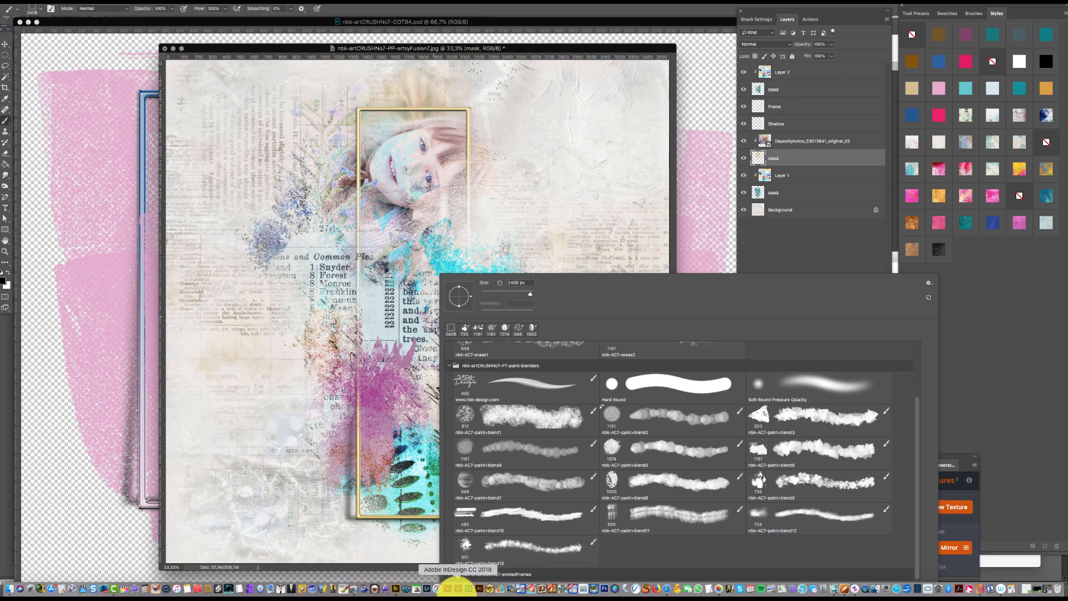
{"action": "left_click", "coordinate": [396, 590]}
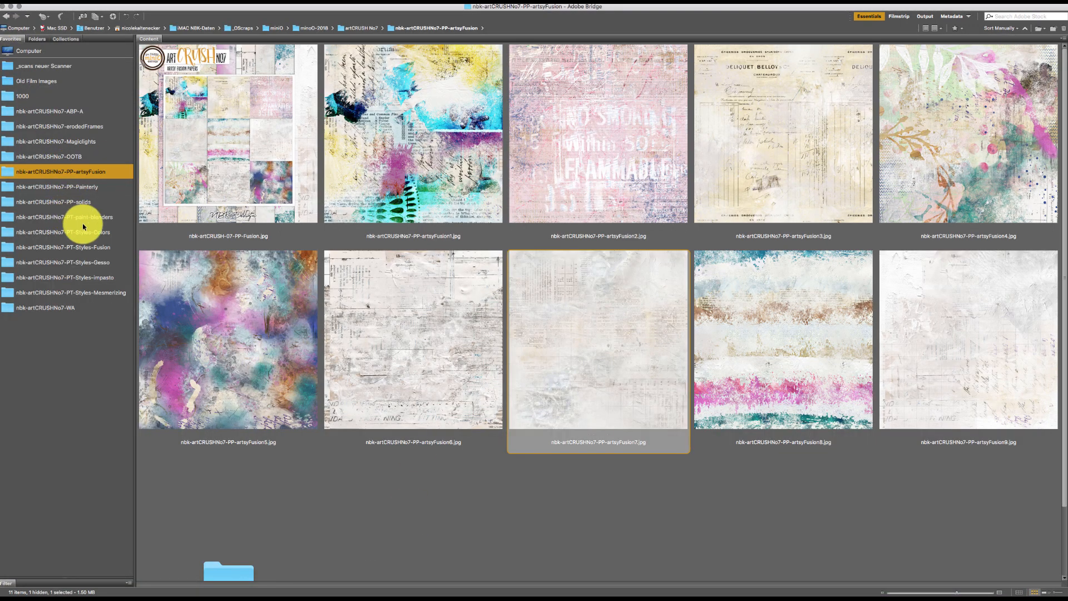
{"action": "left_click", "coordinate": [59, 218]}
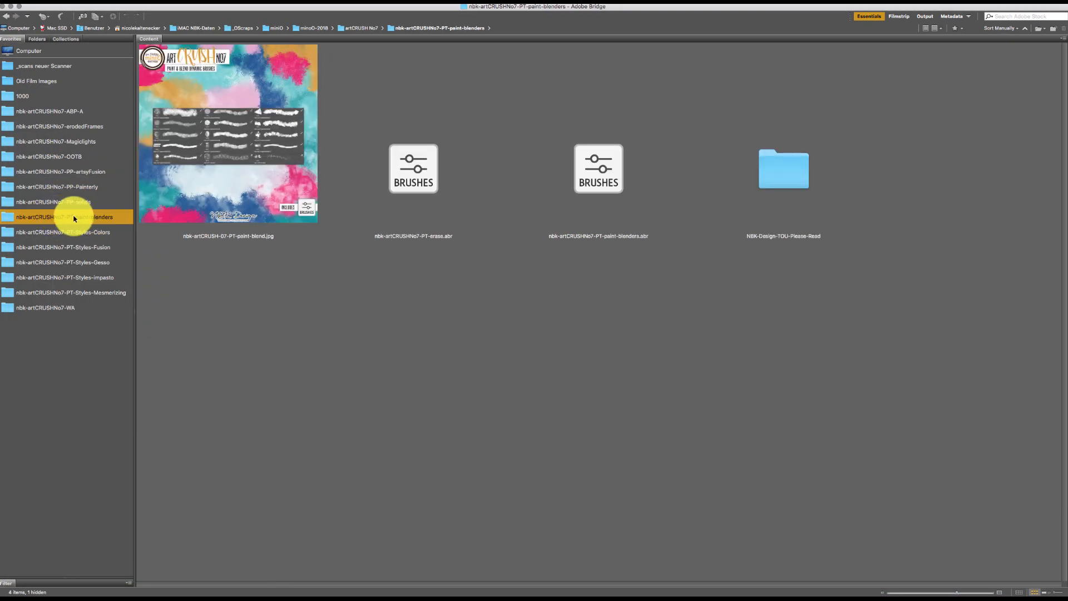
{"action": "left_click", "coordinate": [236, 128]}
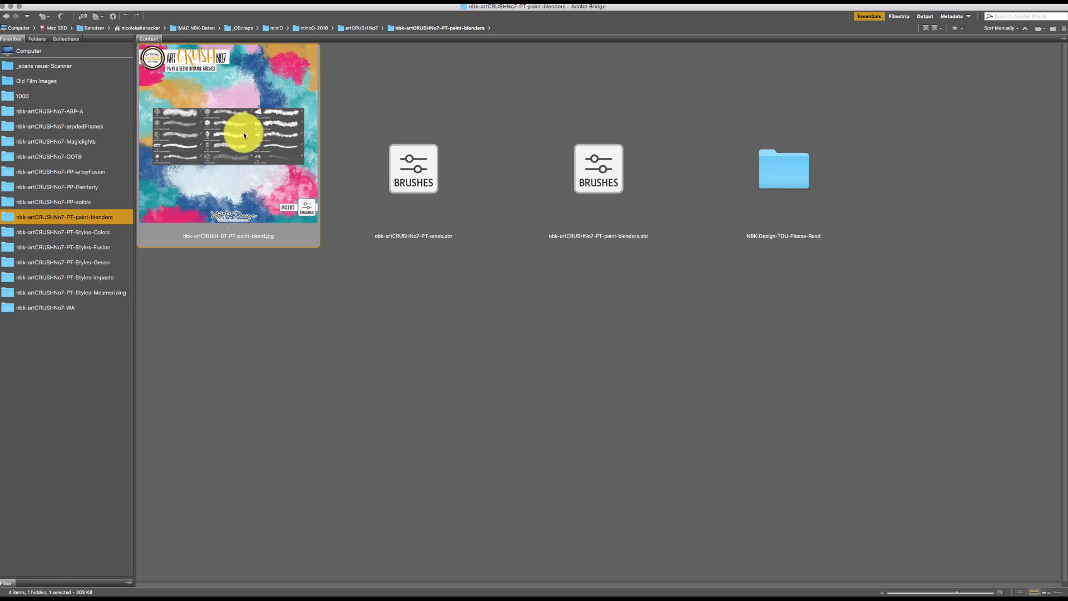
{"action": "key", "text": "space"}
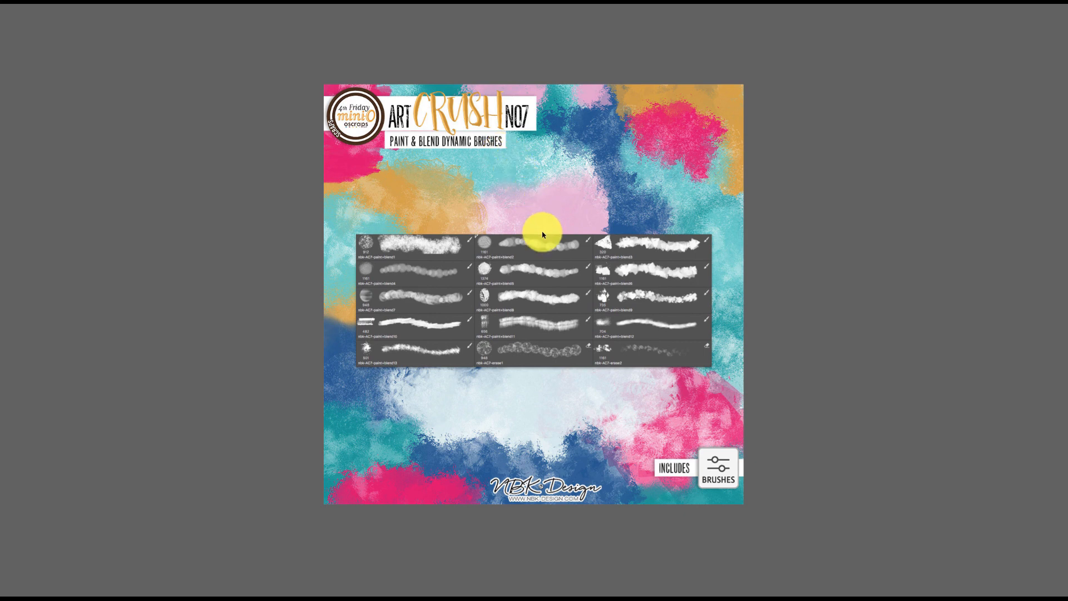
{"action": "key", "text": "space"}
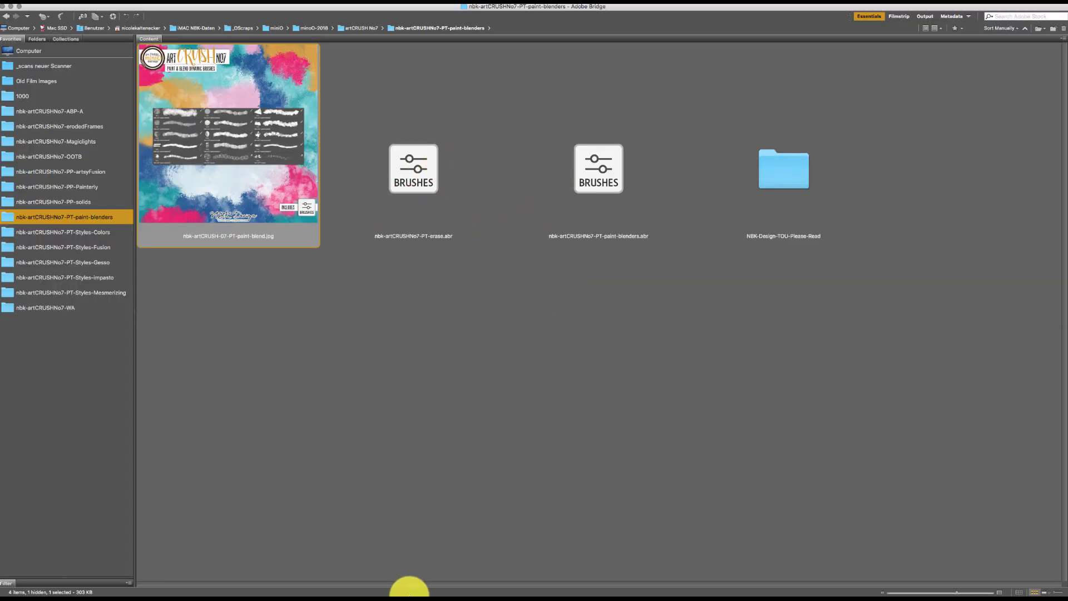
{"action": "mouse_move", "coordinate": [410, 589]}
{"action": "left_click", "coordinate": [469, 591]}
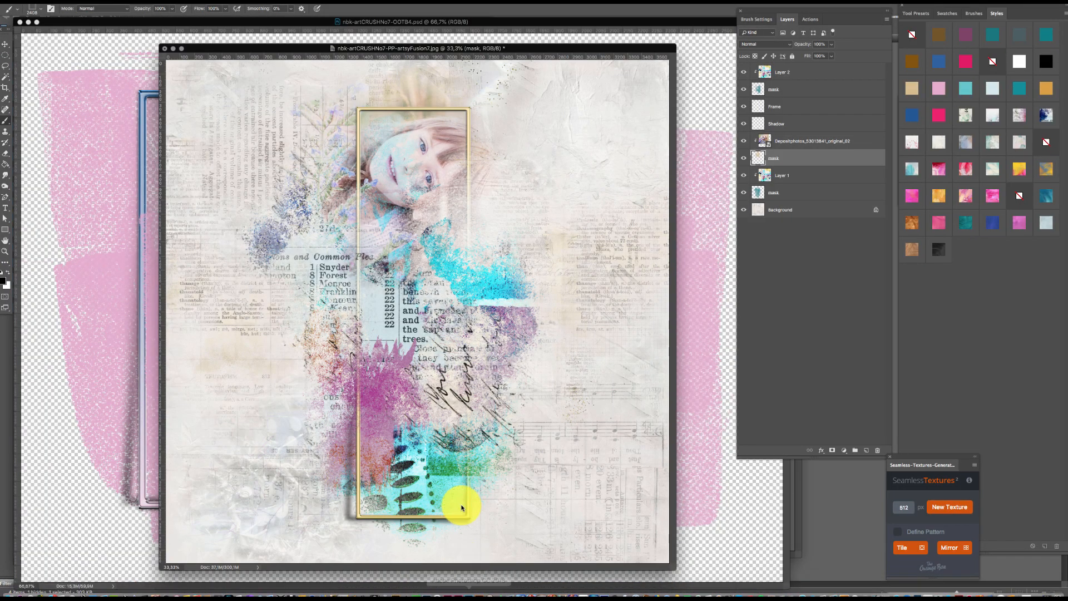
- Paint on the photo's clipping mask layer with the nbk-AC7-paint+blend2 brush over the girl's face and hair to reveal more of the photo
{"action": "right_click", "coordinate": [582, 229]}
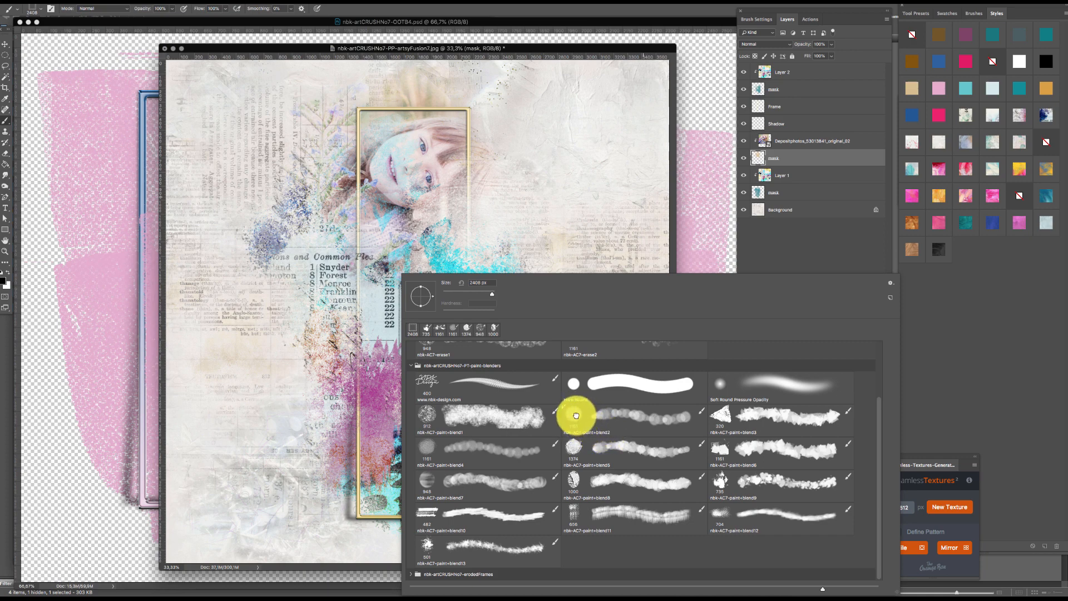
{"action": "left_click", "coordinate": [579, 51]}
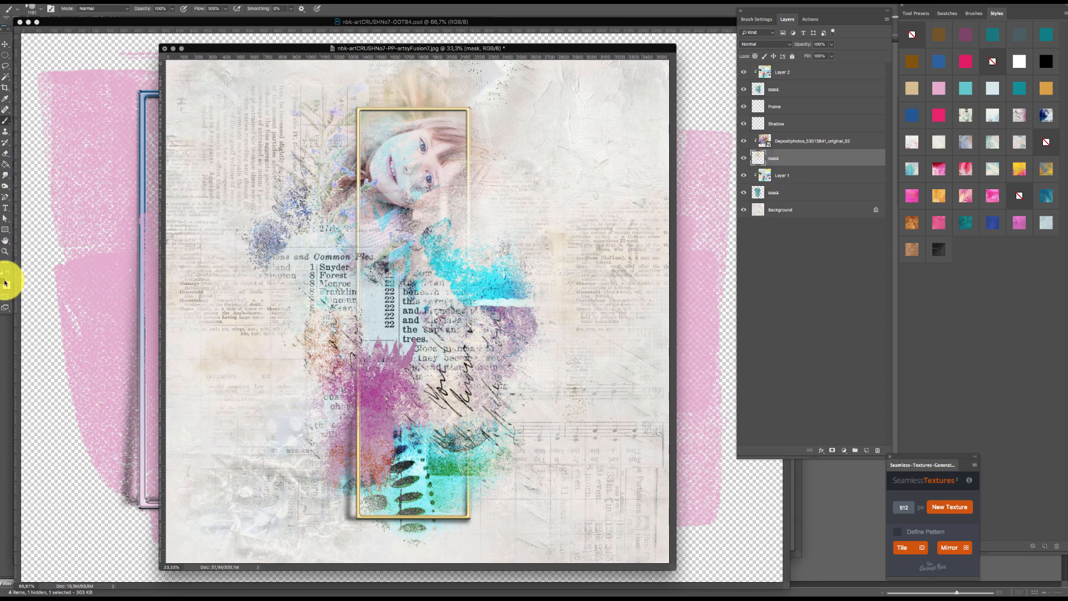
{"action": "left_click", "coordinate": [425, 177]}
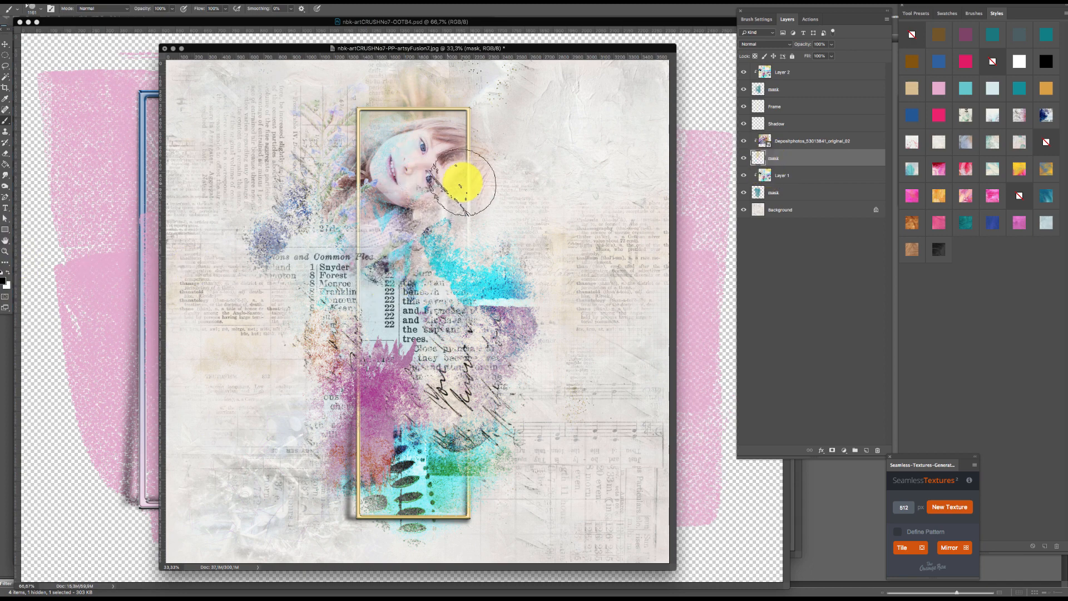
{"action": "mouse_move", "coordinate": [461, 182]}
{"action": "left_mouse_down"}
{"action": "mouse_move", "coordinate": [441, 148]}
{"action": "mouse_move", "coordinate": [399, 172]}
{"action": "mouse_move", "coordinate": [489, 155]}
{"action": "left_mouse_up"}
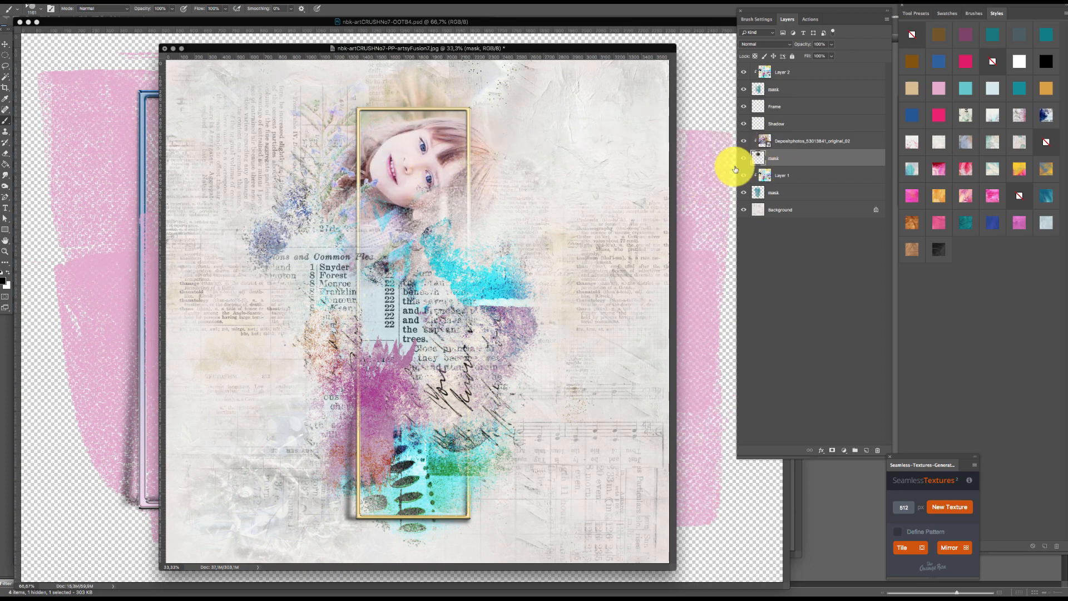
{"action": "mouse_move", "coordinate": [415, 182]}
{"action": "left_mouse_down"}
{"action": "mouse_move", "coordinate": [439, 160]}
{"action": "mouse_move", "coordinate": [457, 178]}
{"action": "mouse_move", "coordinate": [468, 122]}
{"action": "mouse_move", "coordinate": [389, 200]}
{"action": "mouse_move", "coordinate": [375, 187]}
{"action": "mouse_move", "coordinate": [382, 181]}
{"action": "mouse_move", "coordinate": [374, 198]}
{"action": "mouse_move", "coordinate": [392, 159]}
{"action": "mouse_move", "coordinate": [486, 135]}
{"action": "left_mouse_up"}
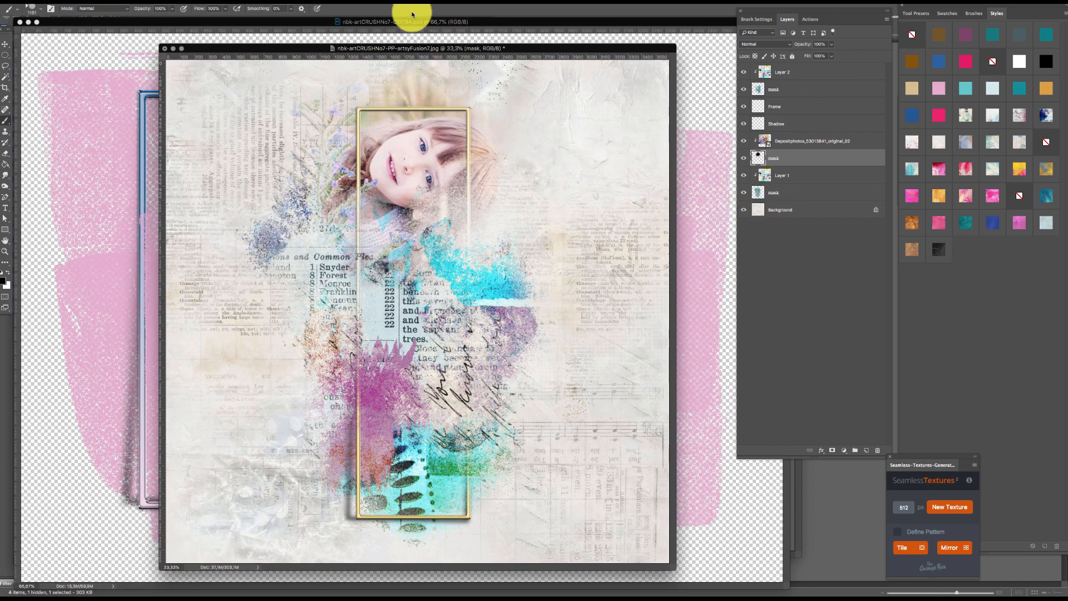
{"action": "mouse_move", "coordinate": [451, 178]}
{"action": "left_mouse_down"}
{"action": "mouse_move", "coordinate": [450, 209]}
{"action": "mouse_move", "coordinate": [440, 99]}
{"action": "mouse_move", "coordinate": [407, 133]}
{"action": "mouse_move", "coordinate": [414, 145]}
{"action": "mouse_move", "coordinate": [412, 133]}
{"action": "mouse_move", "coordinate": [390, 153]}
{"action": "mouse_move", "coordinate": [433, 121]}
{"action": "mouse_move", "coordinate": [566, 72]}
{"action": "mouse_move", "coordinate": [562, 94]}
{"action": "mouse_move", "coordinate": [466, 156]}
{"action": "mouse_move", "coordinate": [561, 5]}
{"action": "left_mouse_up"}
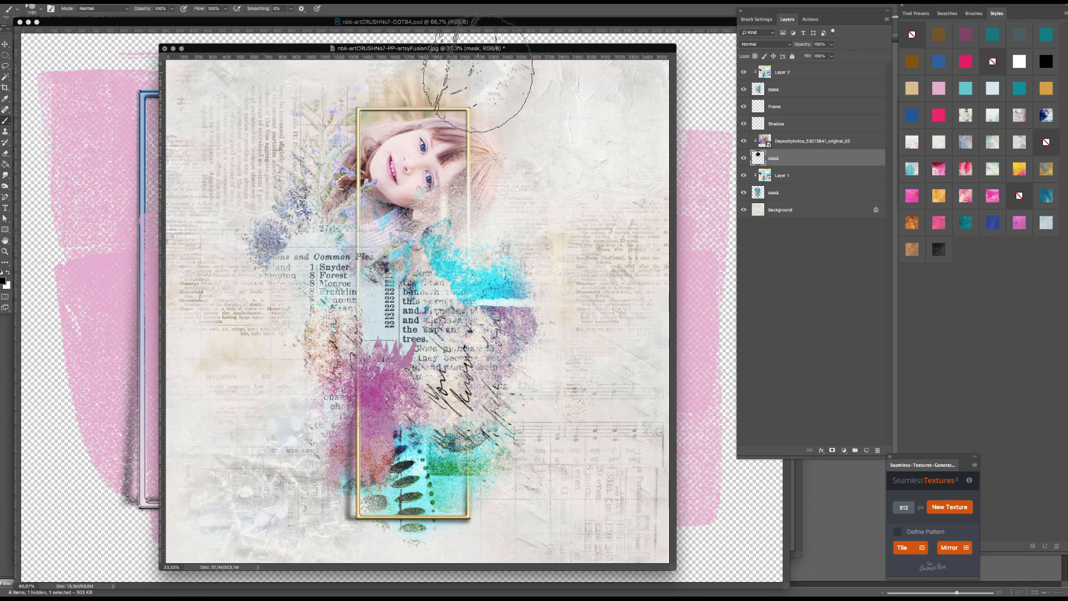
{"action": "left_click", "coordinate": [442, 22]}
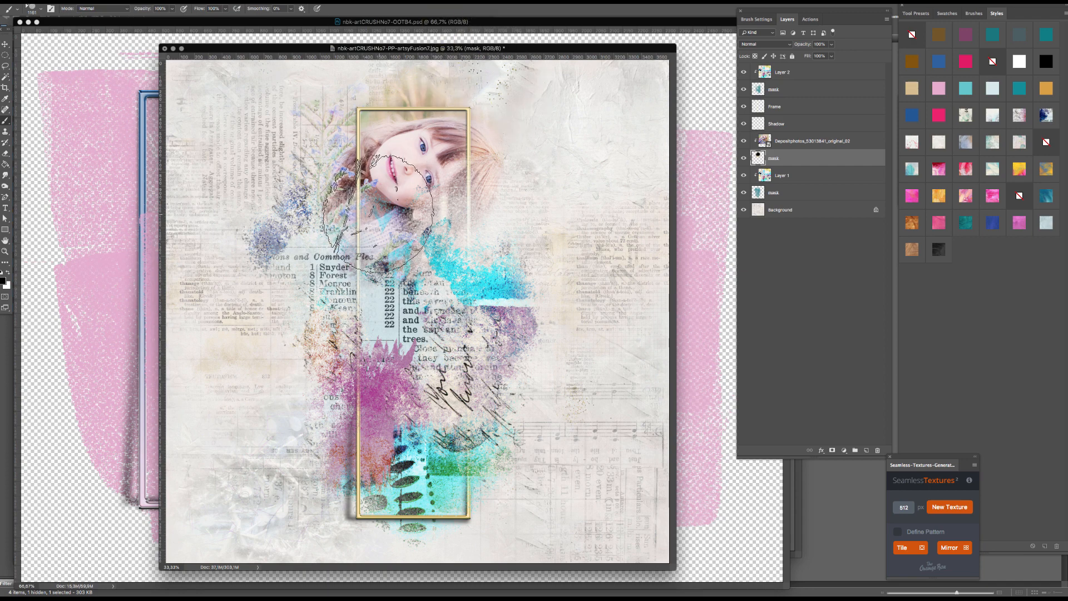
- Choose the nbk-AC7-erase2 preset from the nbk-artCRUSHNo7-PT-erase brush group
{"action": "mouse_move", "coordinate": [361, 588]}
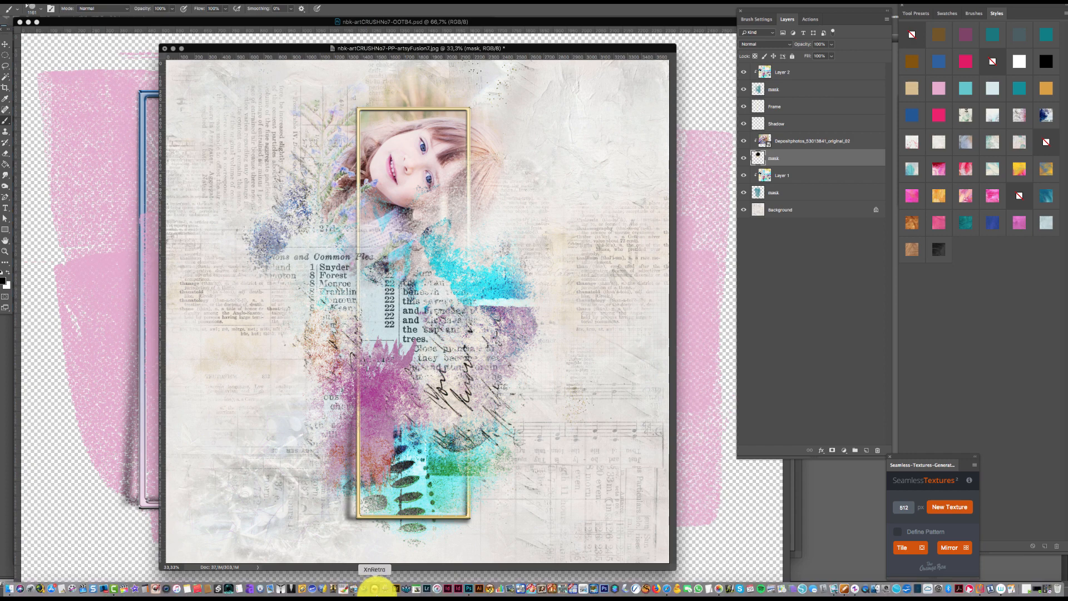
{"action": "right_click", "coordinate": [407, 191]}
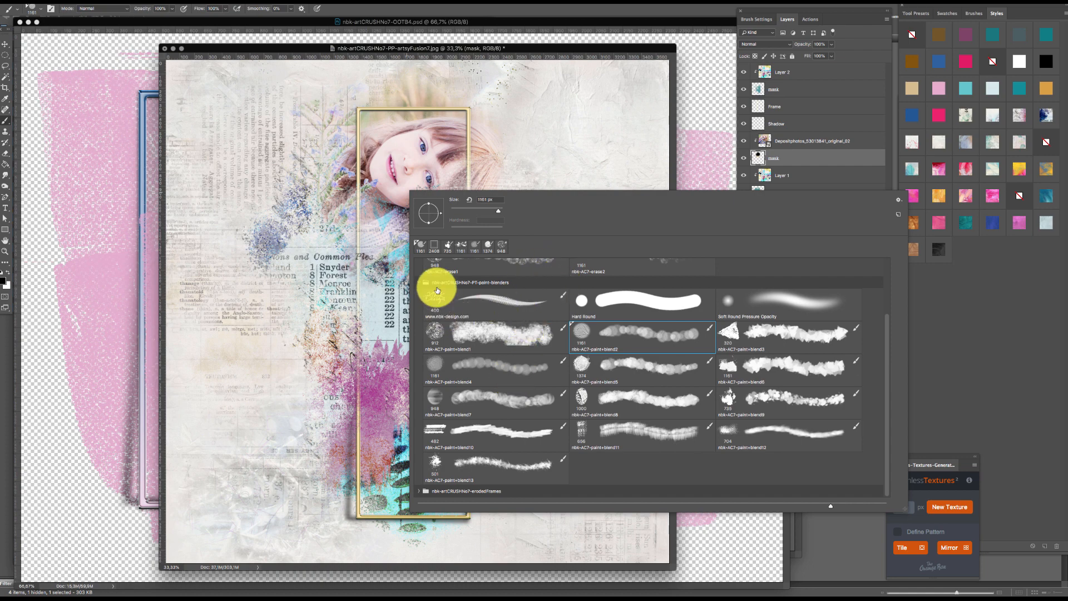
{"action": "left_click", "coordinate": [430, 478]}
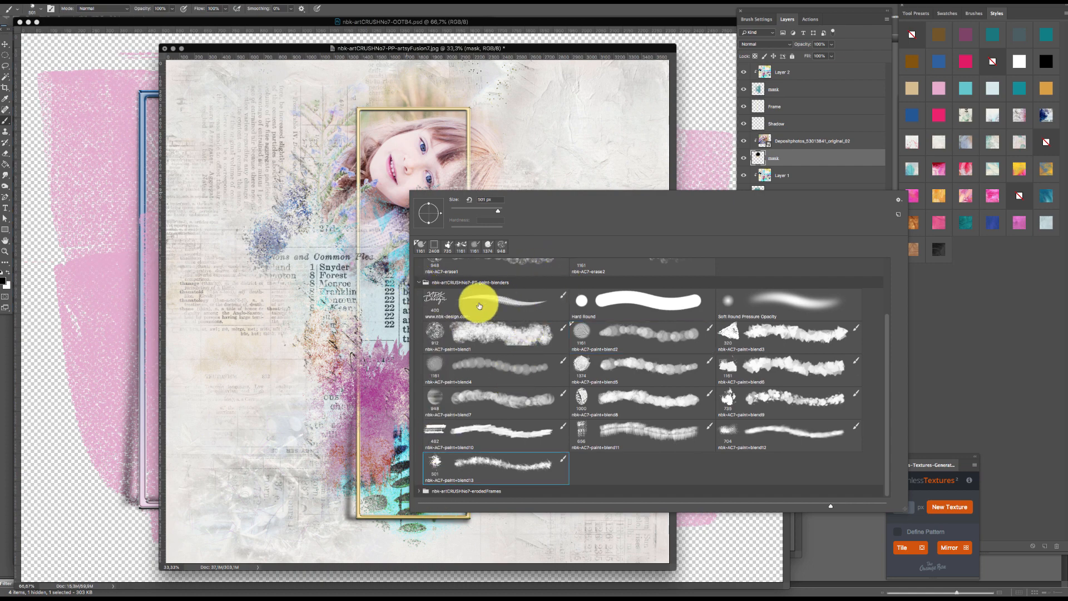
{"action": "left_click_drag", "start_coordinate": [886, 409], "coordinate": [870, 353]}
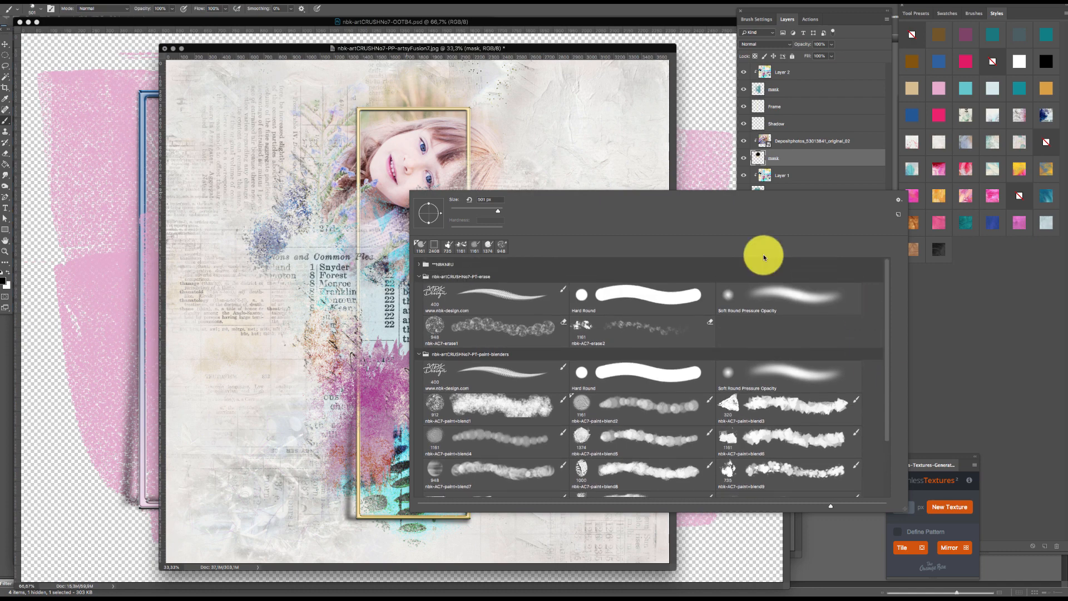
{"action": "left_click", "coordinate": [604, 321]}
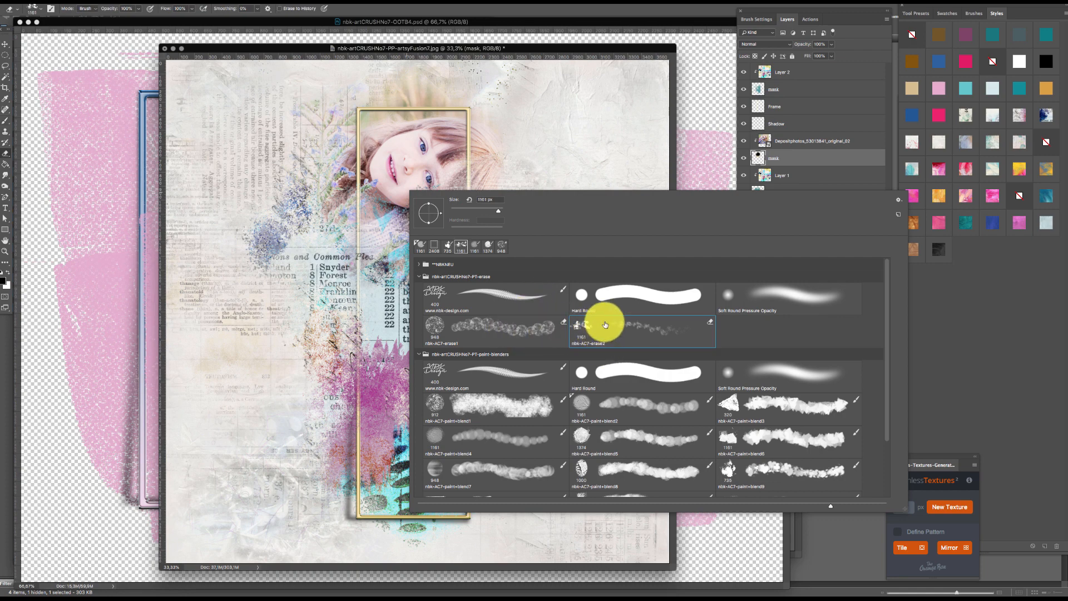
- Erase parts of the photo's clipping mask over the girl's hair, face and the frame edge with the nbk-AC7-erase2 brush
{"action": "left_click", "coordinate": [524, 111]}
{"action": "mouse_move", "coordinate": [431, 102]}
{"action": "left_mouse_down"}
{"action": "mouse_move", "coordinate": [383, 156]}
{"action": "mouse_move", "coordinate": [428, 112]}
{"action": "mouse_move", "coordinate": [441, 114]}
{"action": "mouse_move", "coordinate": [358, 173]}
{"action": "mouse_move", "coordinate": [367, 131]}
{"action": "mouse_move", "coordinate": [432, 114]}
{"action": "left_mouse_up"}
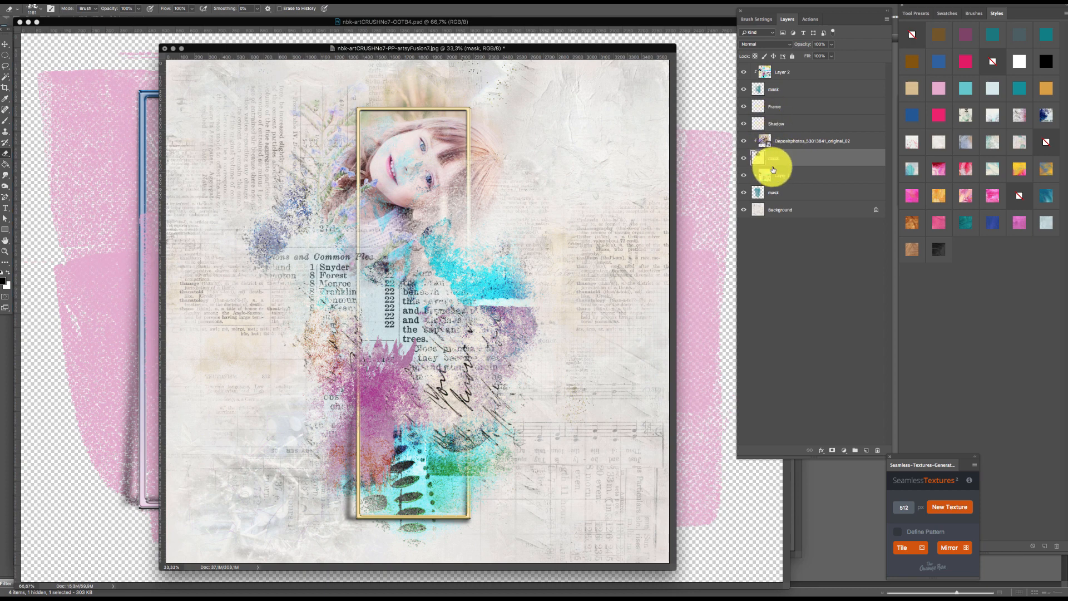
{"action": "mouse_move", "coordinate": [466, 113]}
{"action": "left_mouse_down"}
{"action": "mouse_move", "coordinate": [436, 120]}
{"action": "mouse_move", "coordinate": [503, 135]}
{"action": "mouse_move", "coordinate": [442, 127]}
{"action": "left_mouse_up"}
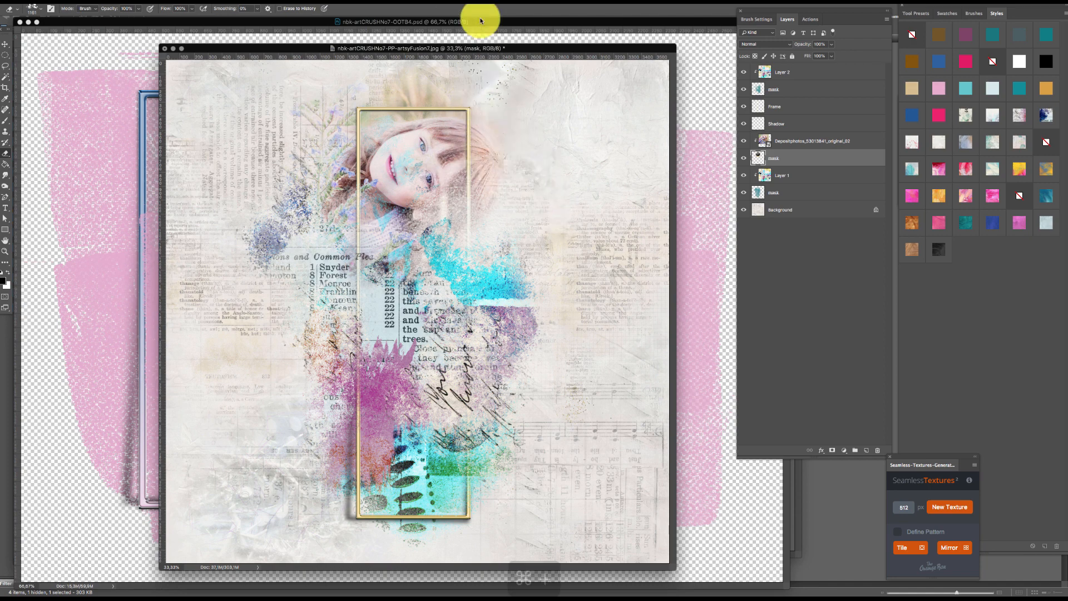
{"action": "key", "text": "super+plus"}
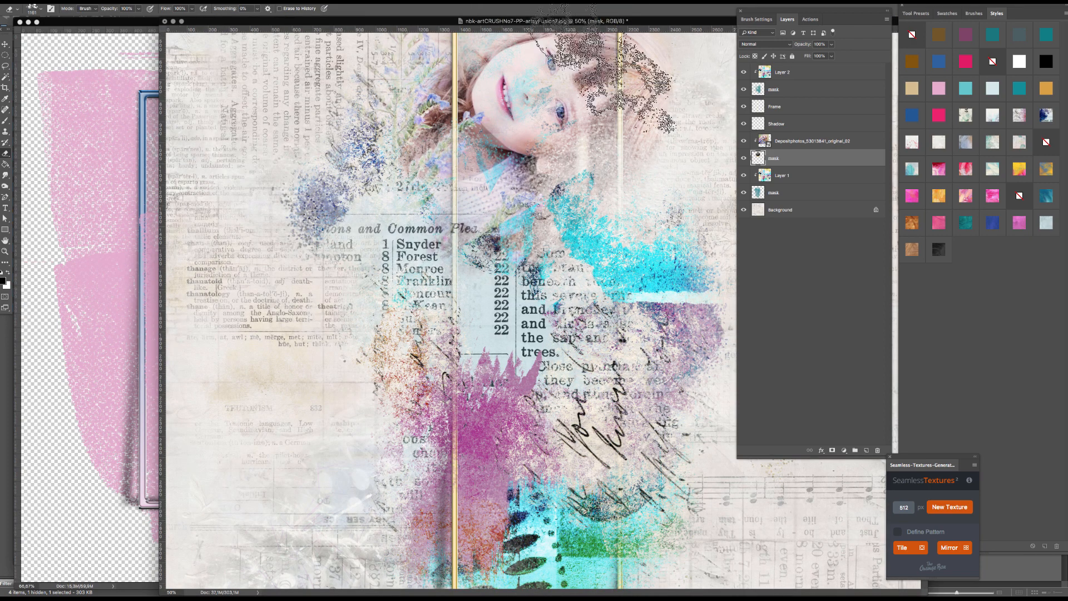
{"action": "scroll", "coordinate": [436, 281], "scroll_direction": "up", "scroll_amount": 3}
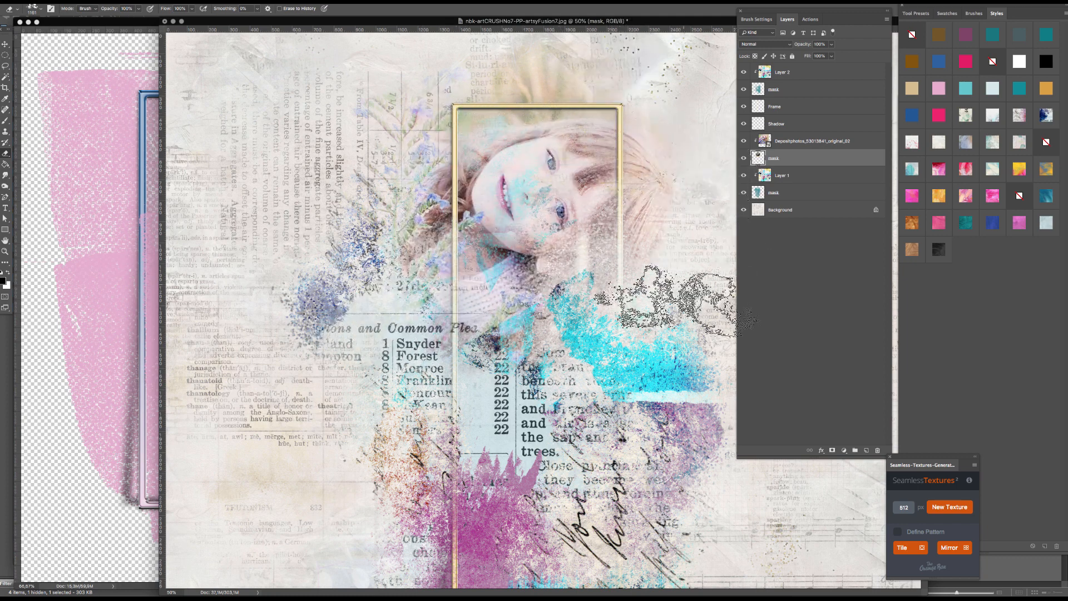
{"action": "left_click", "coordinate": [781, 169]}
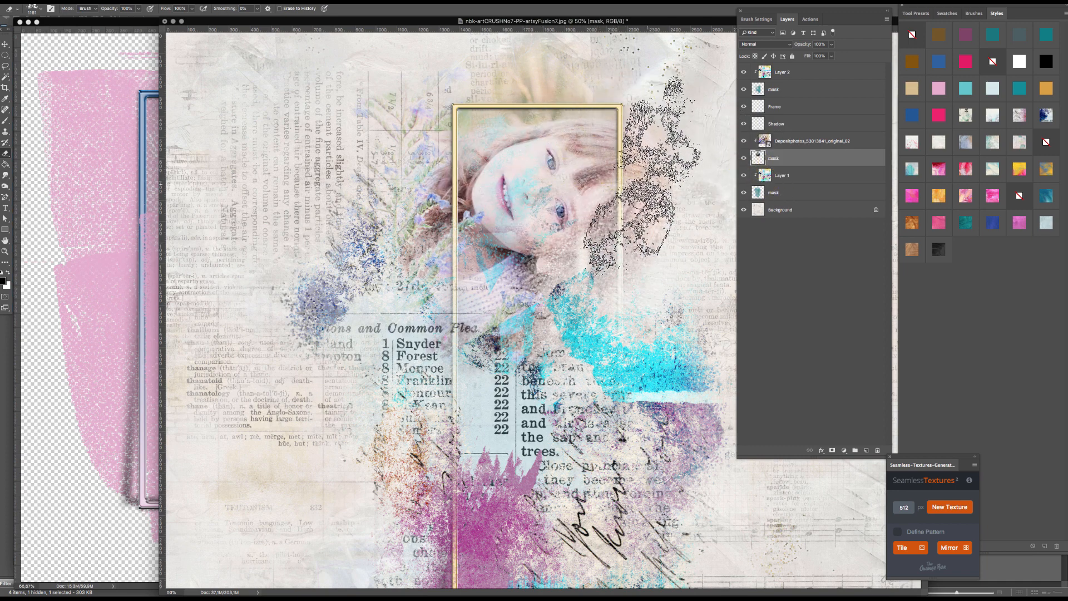
- Paint over the girl's face on the photo's mask layer with the nbk-AC7-paint+blend9 brush to restore its details
{"action": "right_click", "coordinate": [518, 227]}
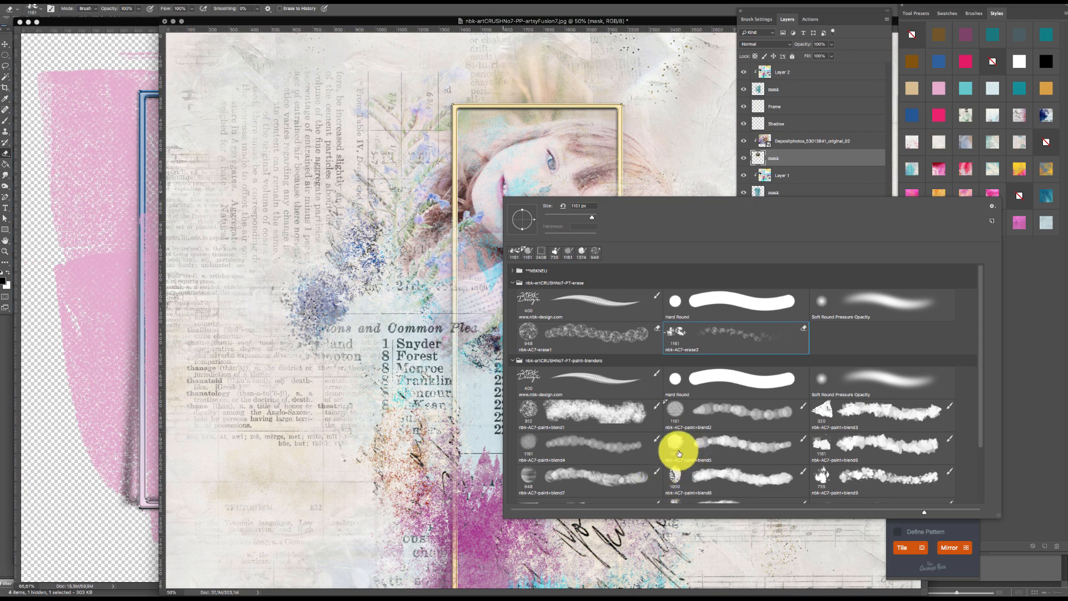
{"action": "left_click", "coordinate": [835, 479]}
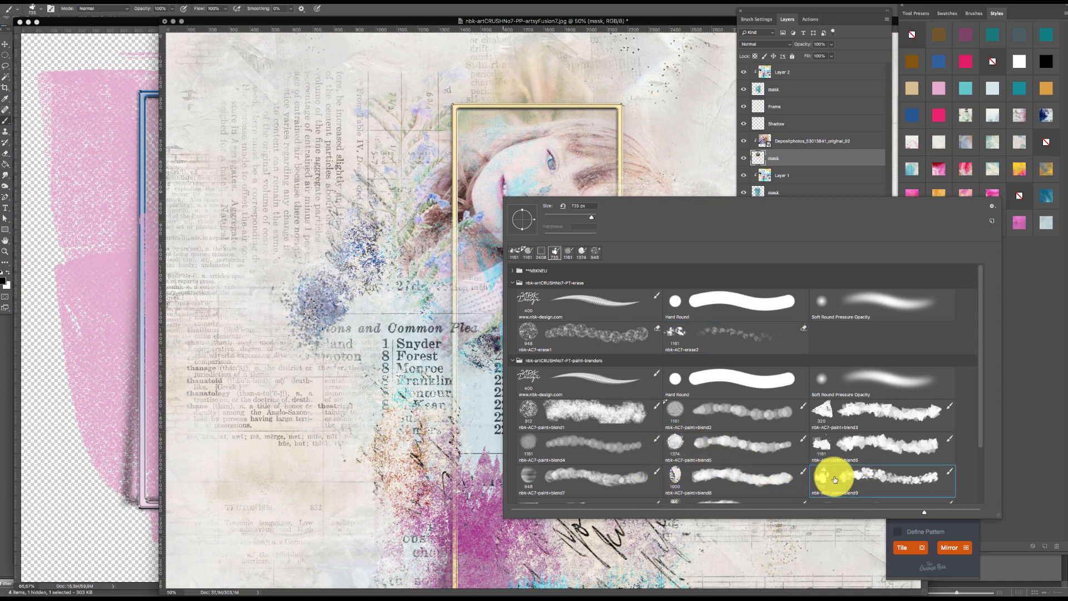
{"action": "double_click", "coordinate": [823, 476]}
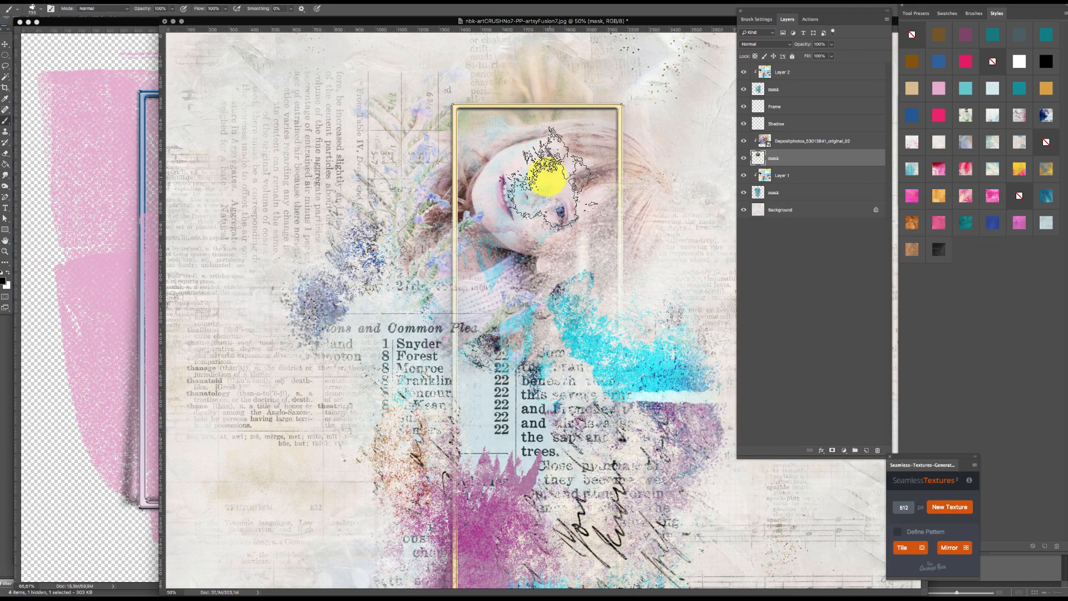
{"action": "mouse_move", "coordinate": [552, 191]}
{"action": "left_mouse_down"}
{"action": "mouse_move", "coordinate": [620, 177]}
{"action": "mouse_move", "coordinate": [607, 146]}
{"action": "mouse_move", "coordinate": [566, 135]}
{"action": "mouse_move", "coordinate": [533, 190]}
{"action": "left_mouse_up"}
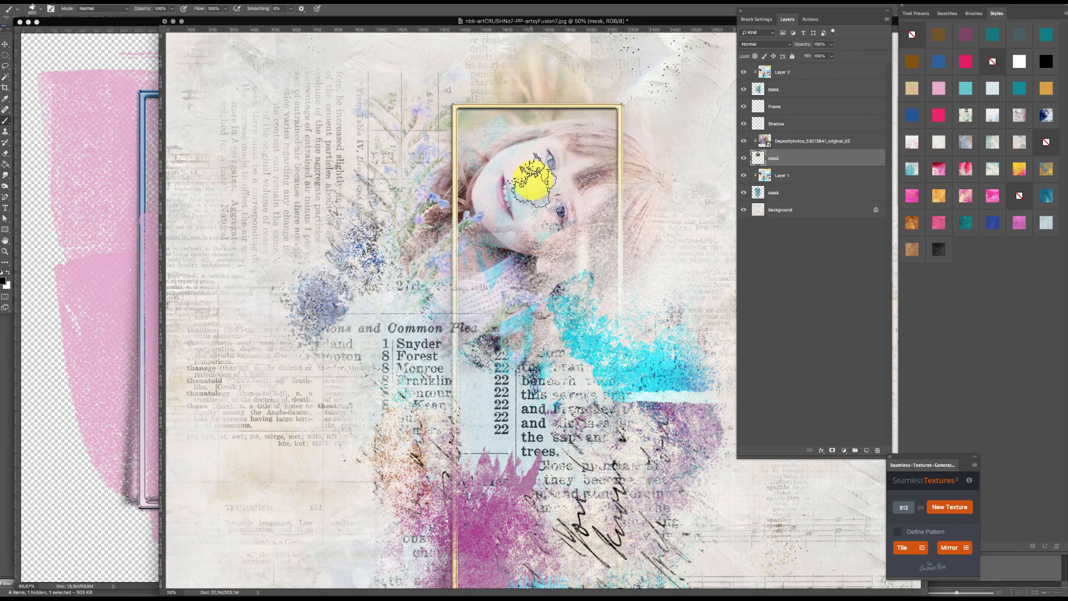
{"action": "left_click_drag", "start_coordinate": [534, 180], "coordinate": [489, 193]}
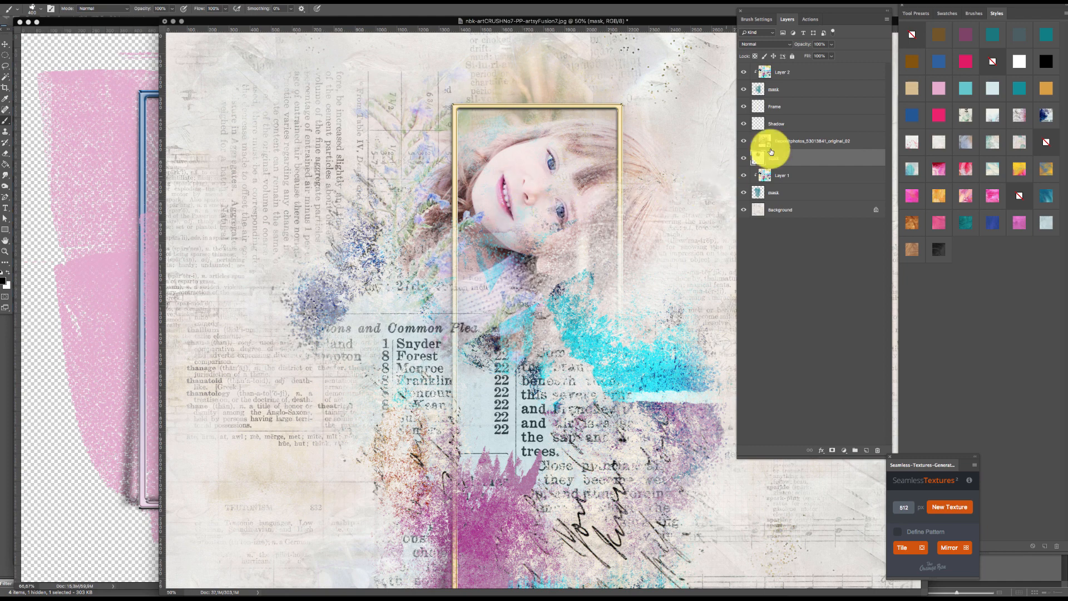
{"action": "mouse_move", "coordinate": [560, 192]}
{"action": "left_mouse_down"}
{"action": "mouse_move", "coordinate": [555, 165]}
{"action": "mouse_move", "coordinate": [573, 165]}
{"action": "mouse_move", "coordinate": [551, 148]}
{"action": "mouse_move", "coordinate": [557, 166]}
{"action": "mouse_move", "coordinate": [566, 142]}
{"action": "mouse_move", "coordinate": [596, 163]}
{"action": "mouse_move", "coordinate": [575, 148]}
{"action": "mouse_move", "coordinate": [606, 223]}
{"action": "mouse_move", "coordinate": [590, 193]}
{"action": "mouse_move", "coordinate": [555, 215]}
{"action": "mouse_move", "coordinate": [569, 228]}
{"action": "mouse_move", "coordinate": [511, 214]}
{"action": "mouse_move", "coordinate": [542, 229]}
{"action": "mouse_move", "coordinate": [512, 225]}
{"action": "mouse_move", "coordinate": [555, 215]}
{"action": "mouse_move", "coordinate": [546, 224]}
{"action": "mouse_move", "coordinate": [554, 206]}
{"action": "mouse_move", "coordinate": [564, 222]}
{"action": "mouse_move", "coordinate": [552, 216]}
{"action": "mouse_move", "coordinate": [592, 199]}
{"action": "mouse_move", "coordinate": [597, 148]}
{"action": "mouse_move", "coordinate": [580, 167]}
{"action": "mouse_move", "coordinate": [597, 166]}
{"action": "mouse_move", "coordinate": [559, 163]}
{"action": "mouse_move", "coordinate": [560, 96]}
{"action": "mouse_move", "coordinate": [616, 11]}
{"action": "mouse_move", "coordinate": [499, 108]}
{"action": "mouse_move", "coordinate": [575, 222]}
{"action": "mouse_move", "coordinate": [557, 185]}
{"action": "mouse_move", "coordinate": [562, 170]}
{"action": "mouse_move", "coordinate": [569, 185]}
{"action": "mouse_move", "coordinate": [573, 155]}
{"action": "left_mouse_up"}
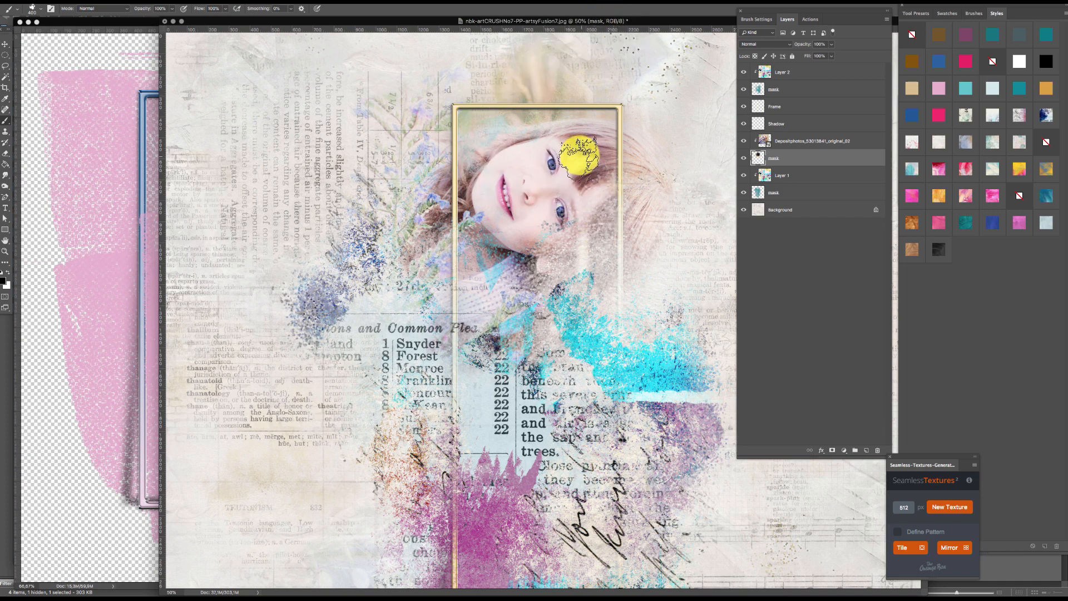
- Copy the entire content of the photo's mask layer and paste it into a new document
{"action": "double_click", "coordinate": [760, 162]}
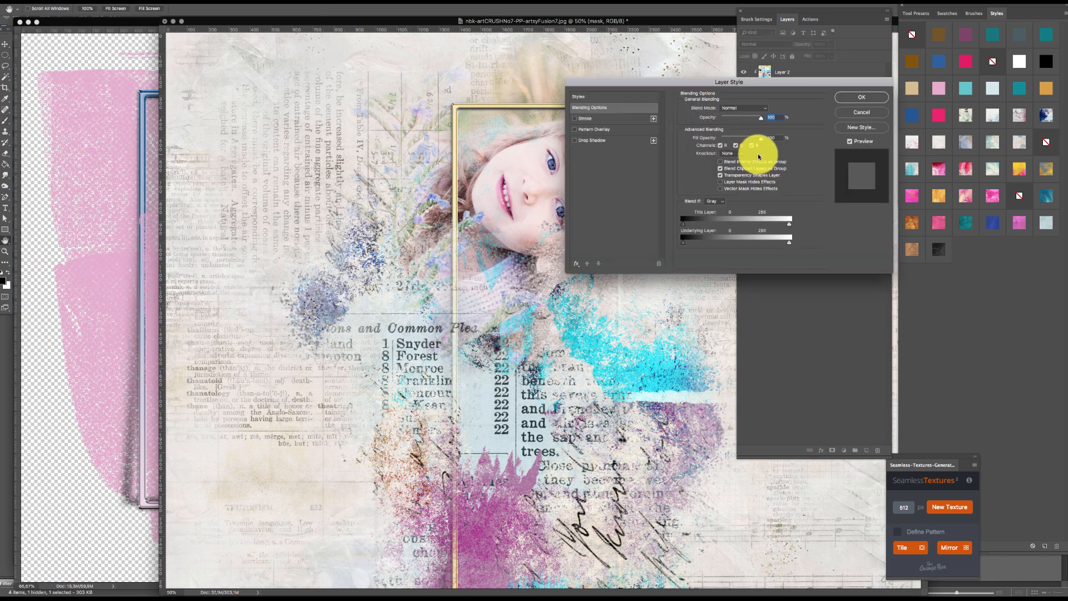
{"action": "key", "text": "super+a"}
{"action": "left_click", "coordinate": [863, 106]}
{"action": "key", "text": "super+c"}
{"action": "key", "text": "super+n"}
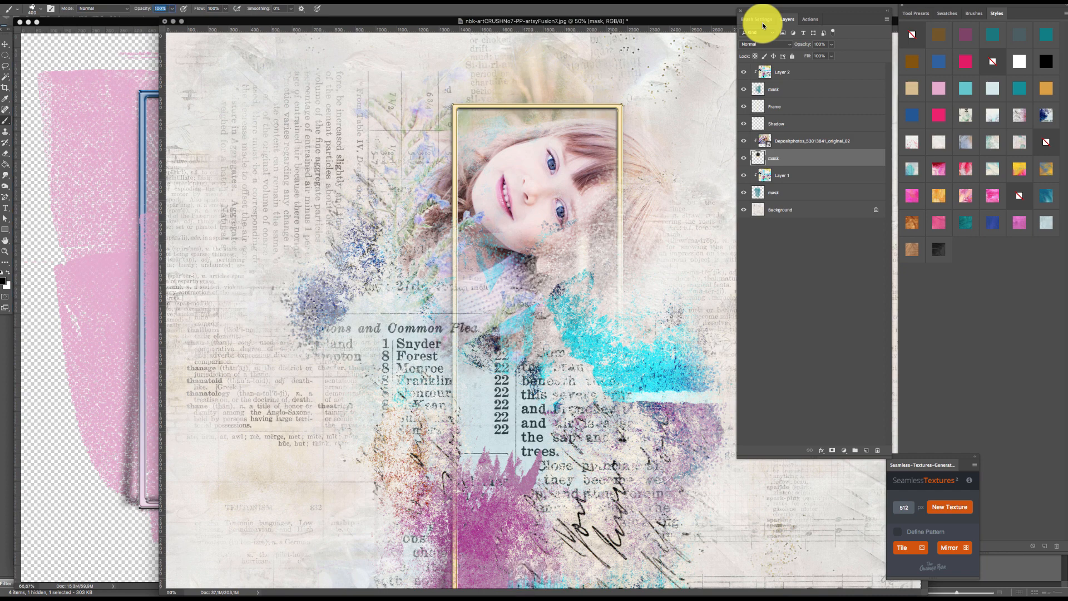
{"action": "key", "text": "F12"}
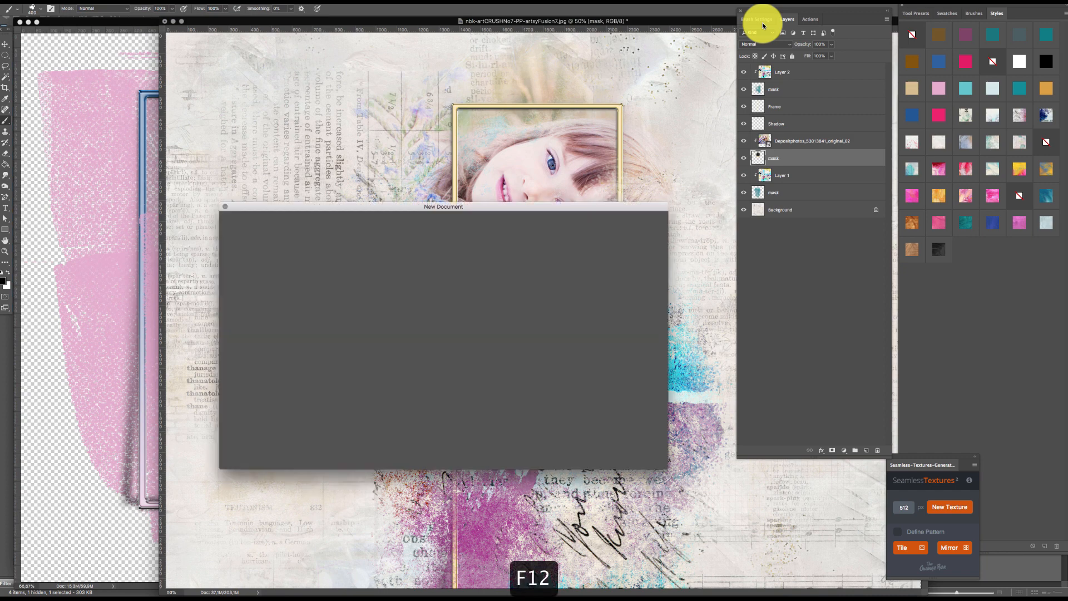
{"action": "key", "text": "Return"}
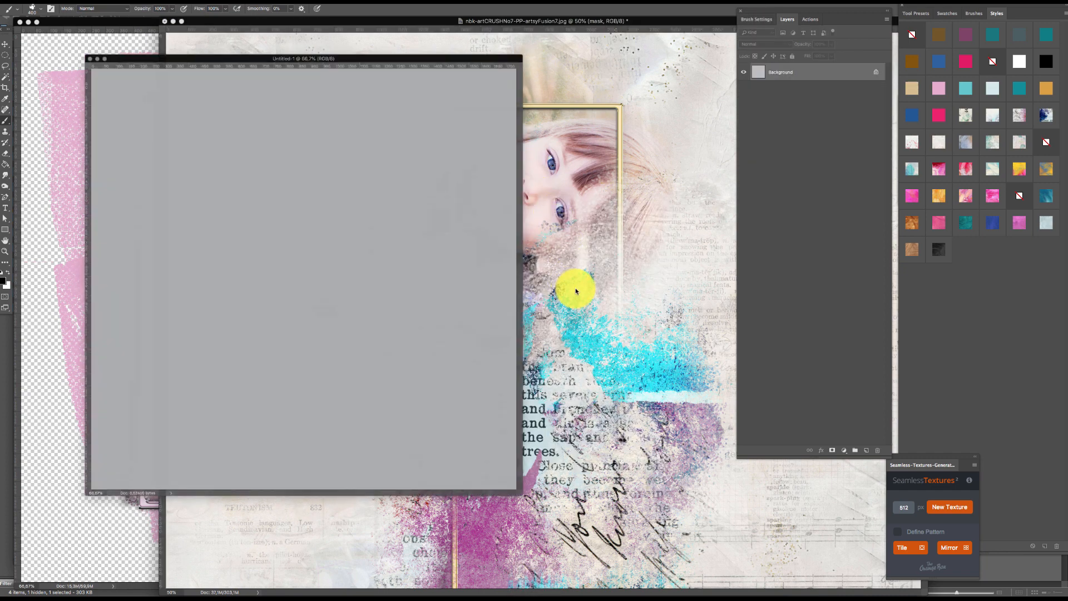
{"action": "key", "text": "super+v"}
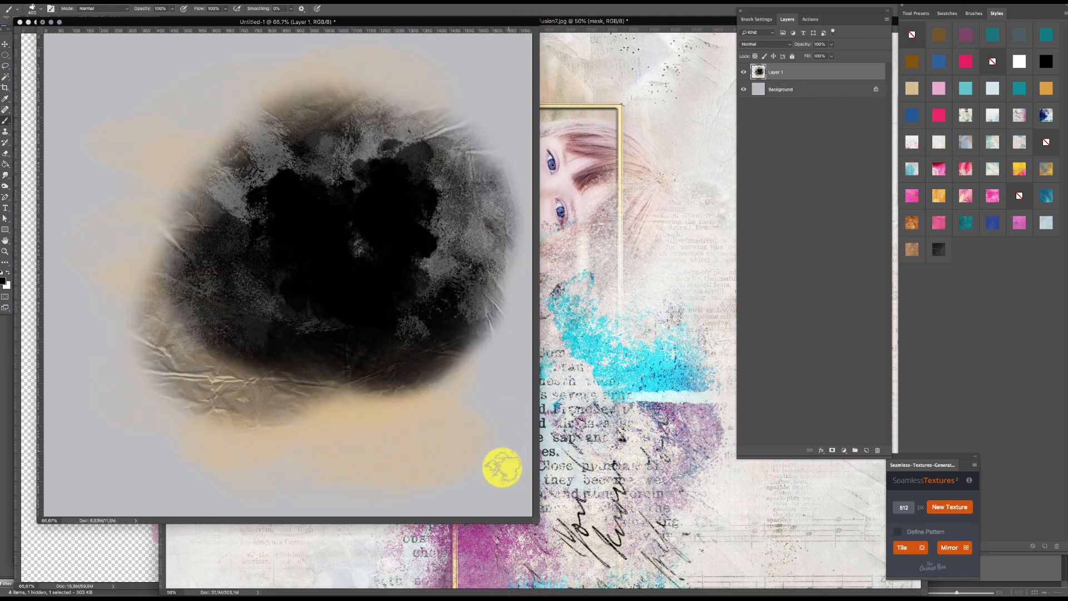
- Enlarge the new document's window to inspect the pasted mask's brush textures, and close the document without saving
{"action": "left_click_drag", "start_coordinate": [536, 517], "coordinate": [622, 567]}
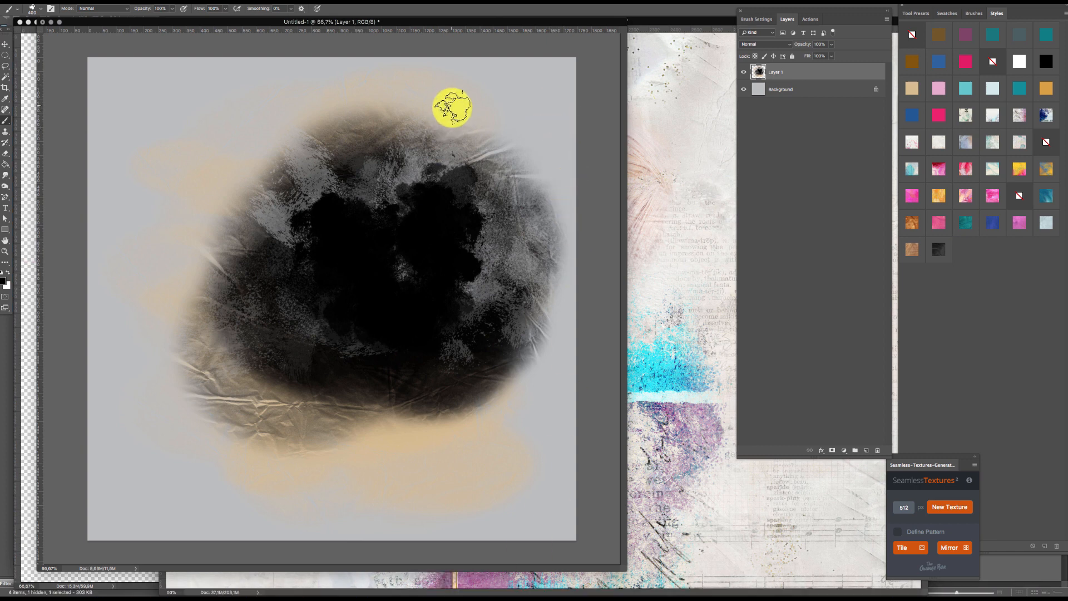
{"action": "mouse_move", "coordinate": [518, 26]}
{"action": "left_mouse_down"}
{"action": "mouse_move", "coordinate": [513, 38]}
{"action": "mouse_move", "coordinate": [528, 39]}
{"action": "left_mouse_up"}
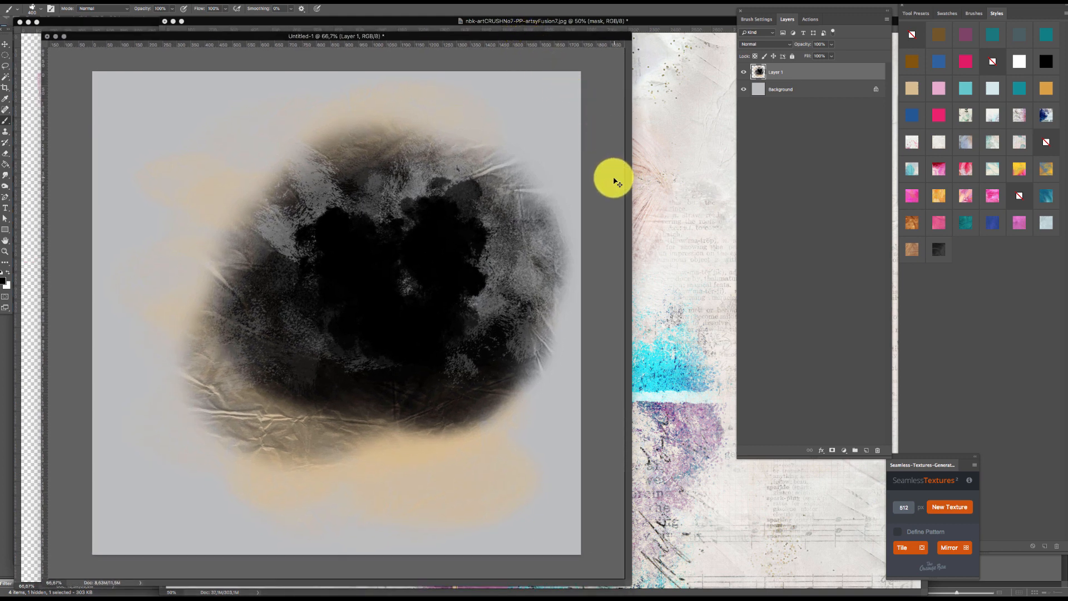
{"action": "key", "text": "super+w"}
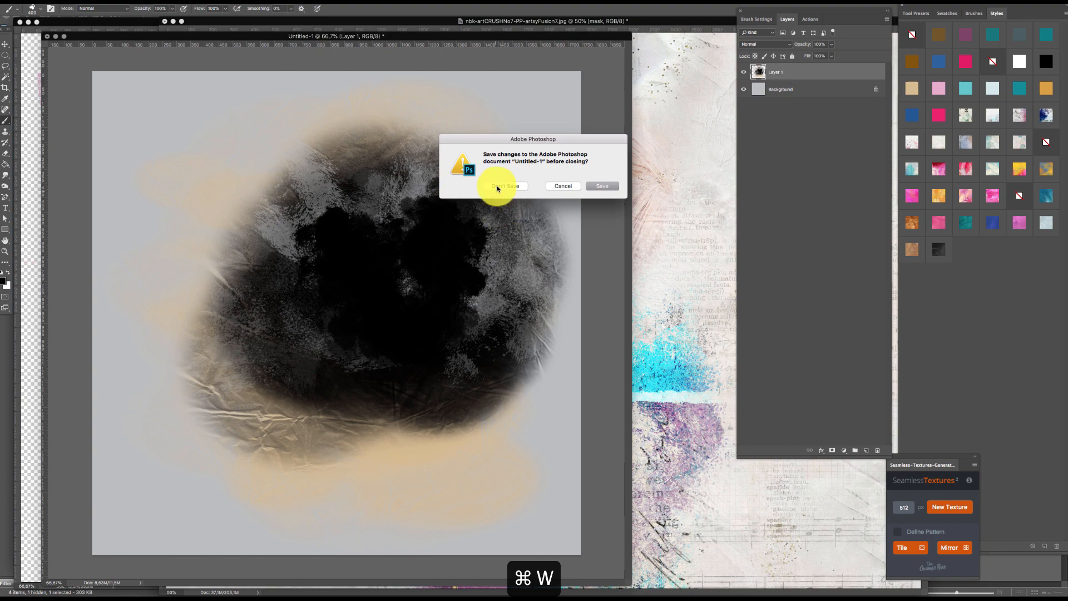
{"action": "left_click", "coordinate": [498, 187]}
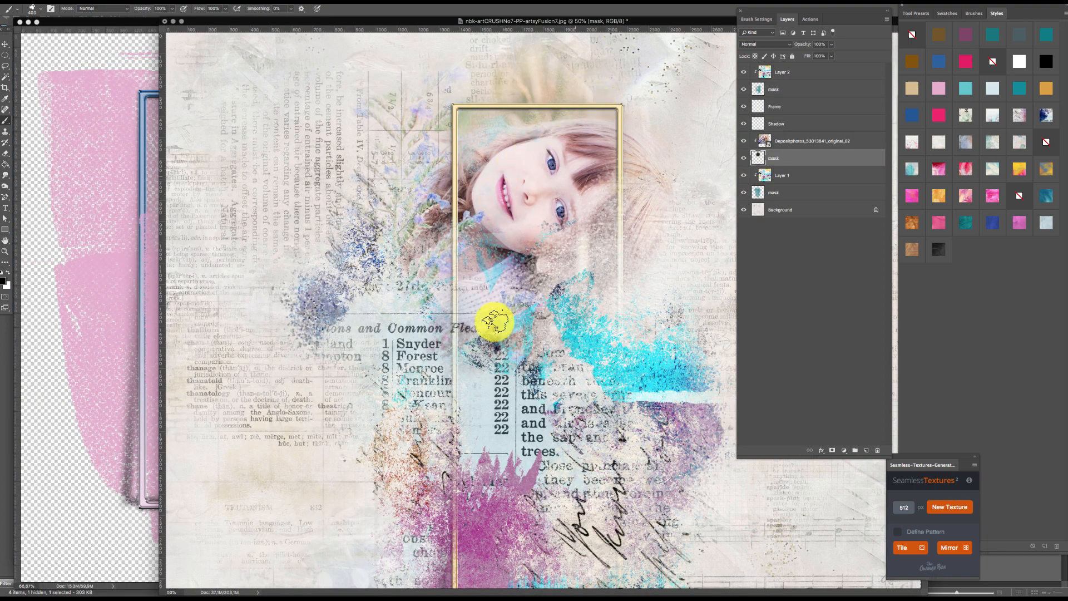
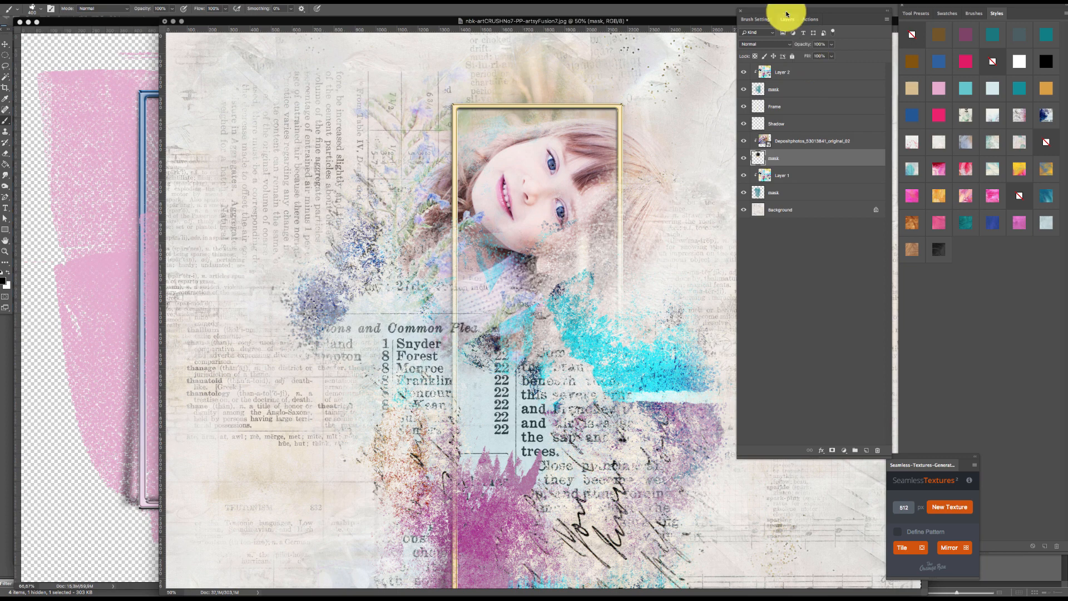
- Copy the top pink Mask layer from nbk-artCRUSHNo7-OOTB4.psd into the artsyFusion7 layout and place it directly above the Background layer
{"action": "key", "text": "super+minus"}
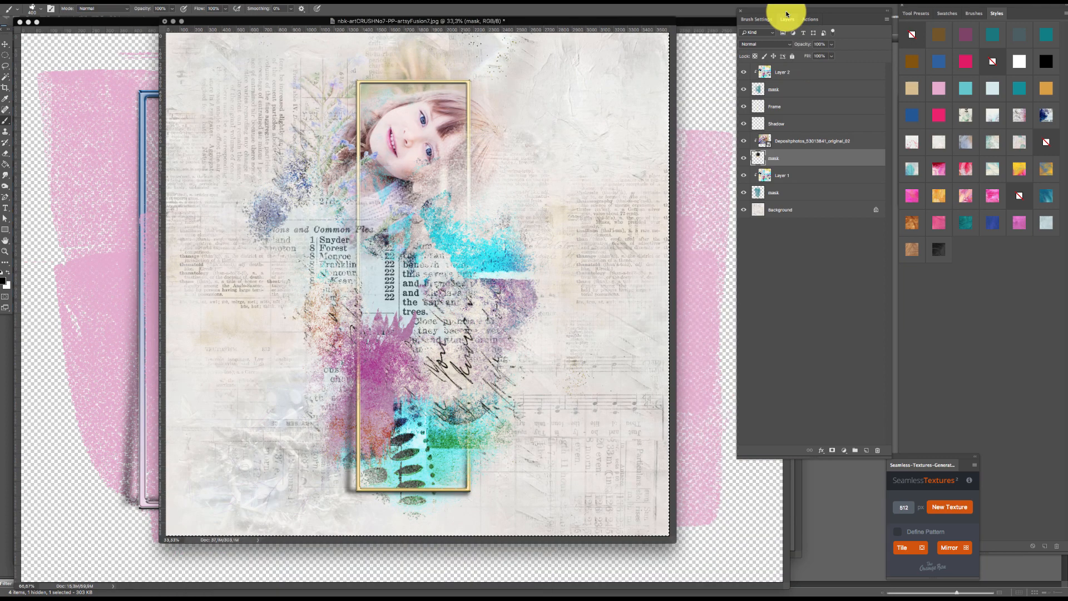
{"action": "left_click_drag", "start_coordinate": [516, 21], "coordinate": [552, 47]}
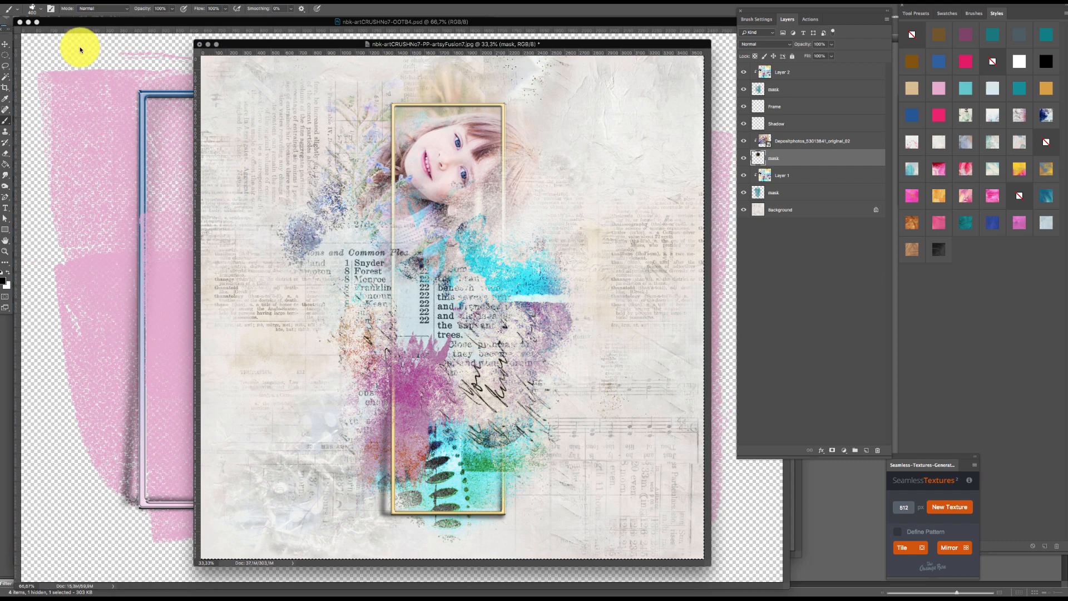
{"action": "left_click", "coordinate": [5, 44]}
{"action": "left_click", "coordinate": [77, 70]}
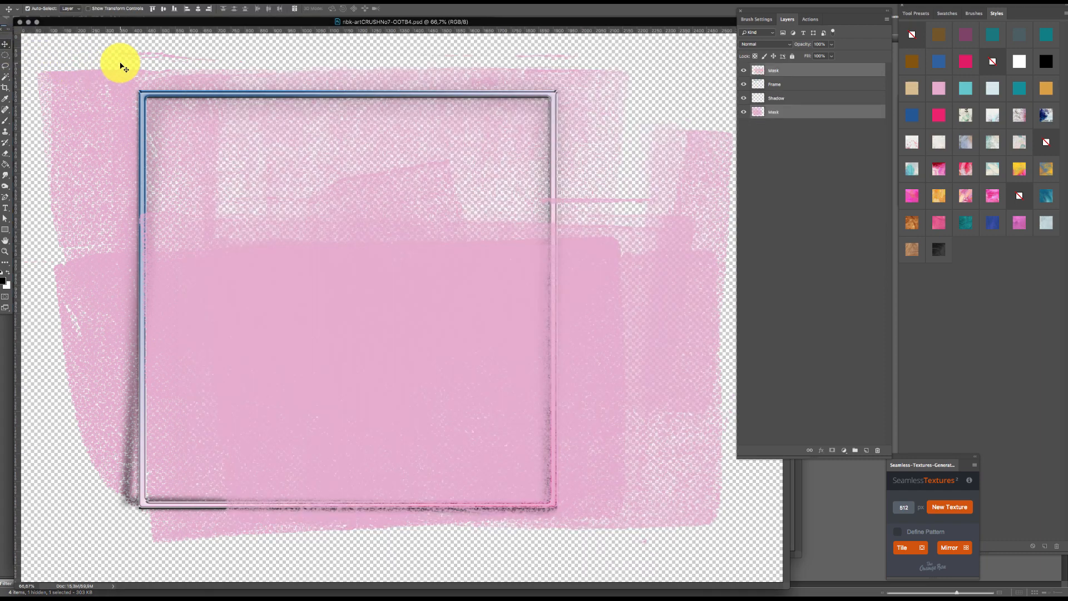
{"action": "key", "text": "super+minus"}
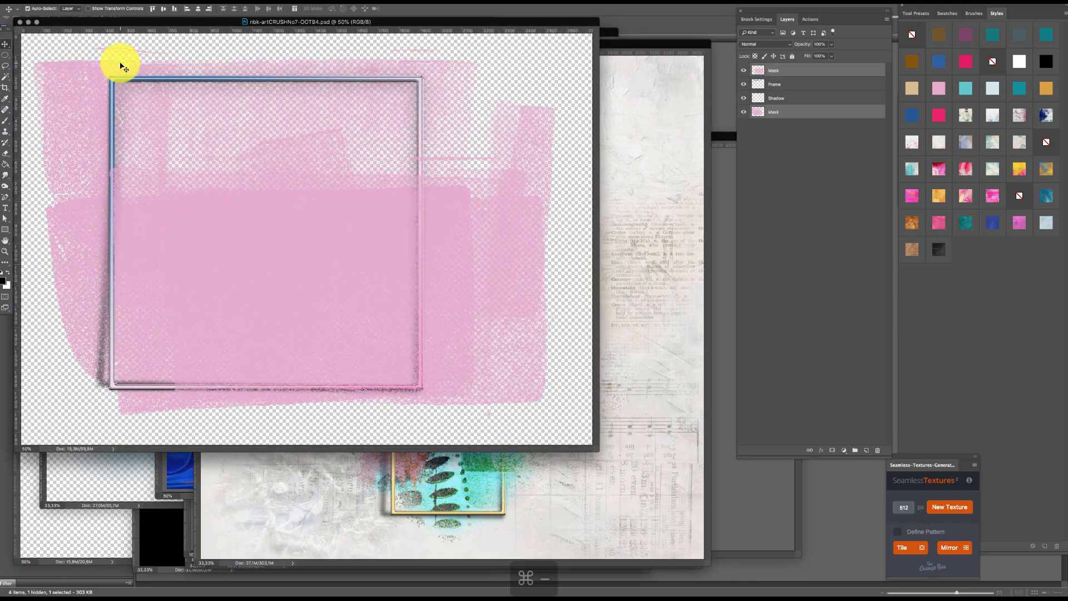
{"action": "left_click", "coordinate": [563, 317]}
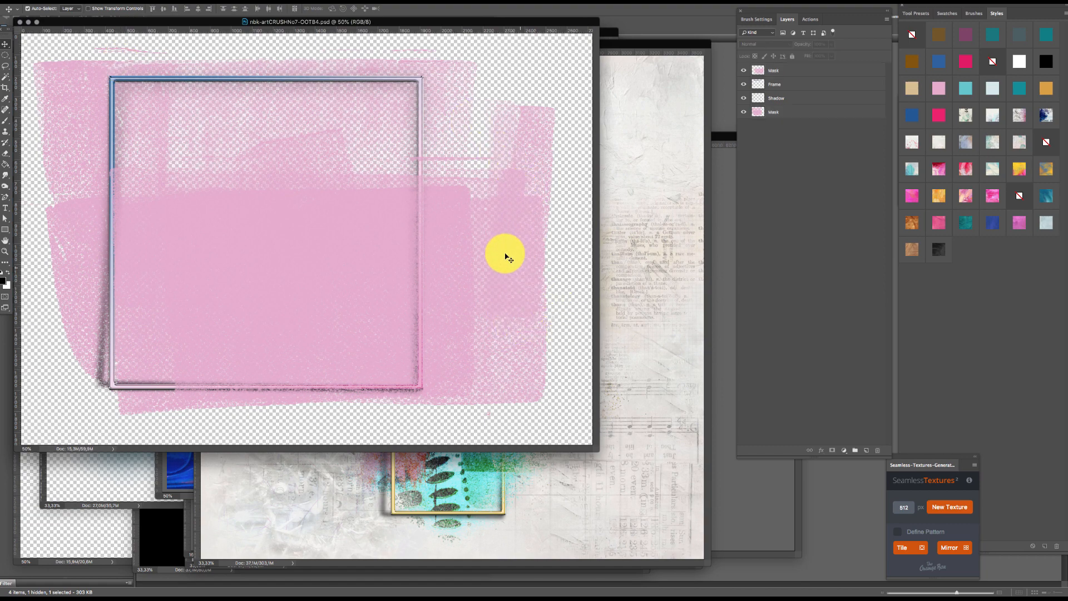
{"action": "left_click", "coordinate": [452, 208]}
{"action": "left_click_drag", "start_coordinate": [452, 208], "coordinate": [596, 216]}
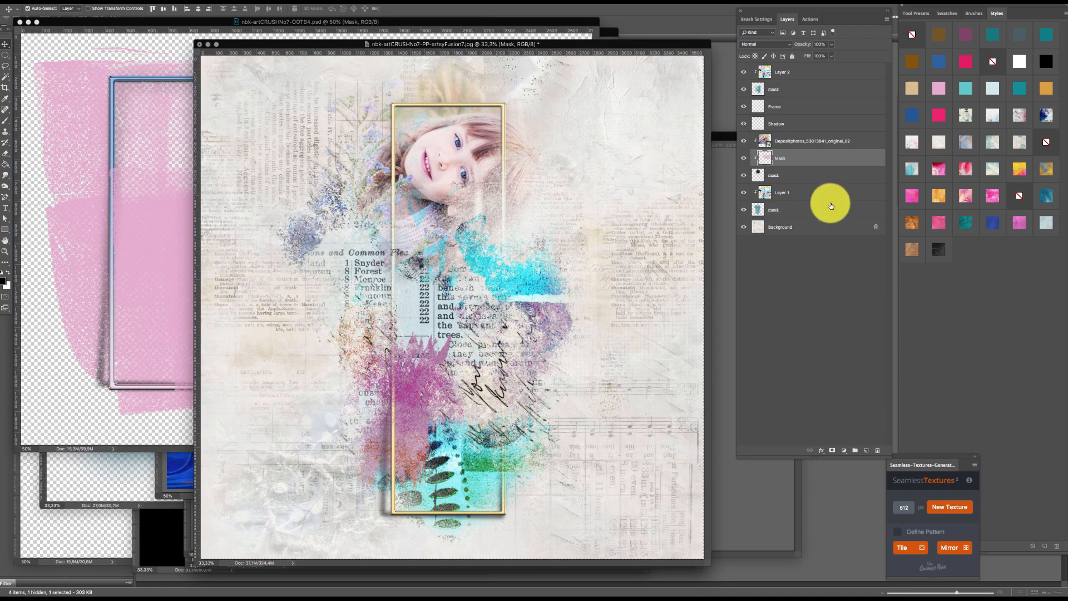
{"action": "left_click_drag", "start_coordinate": [802, 161], "coordinate": [788, 209]}
{"action": "key", "text": "super+t"}
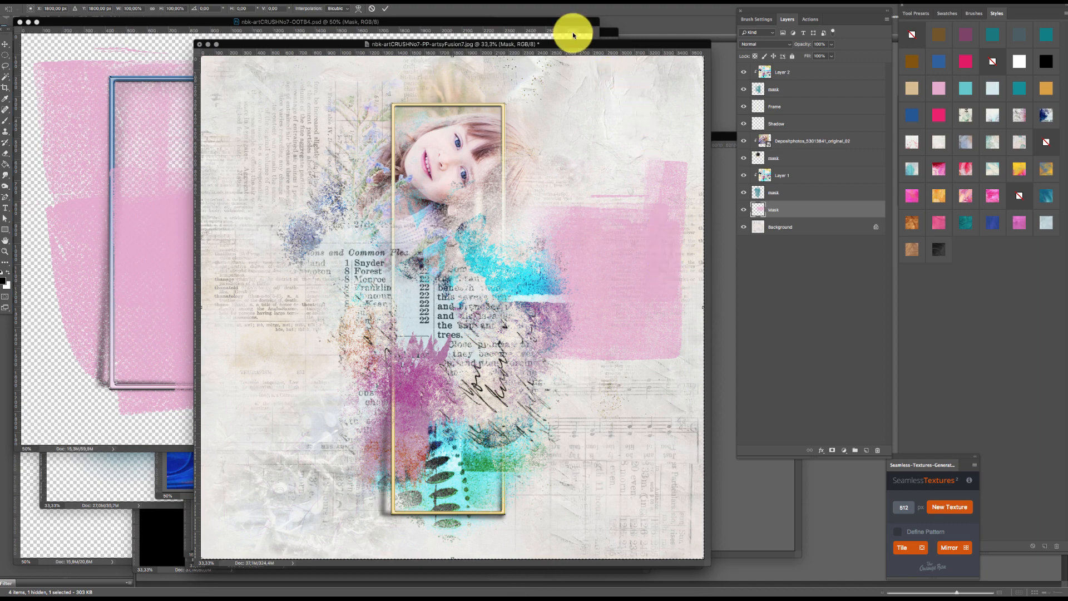
{"action": "left_click", "coordinate": [105, 231]}
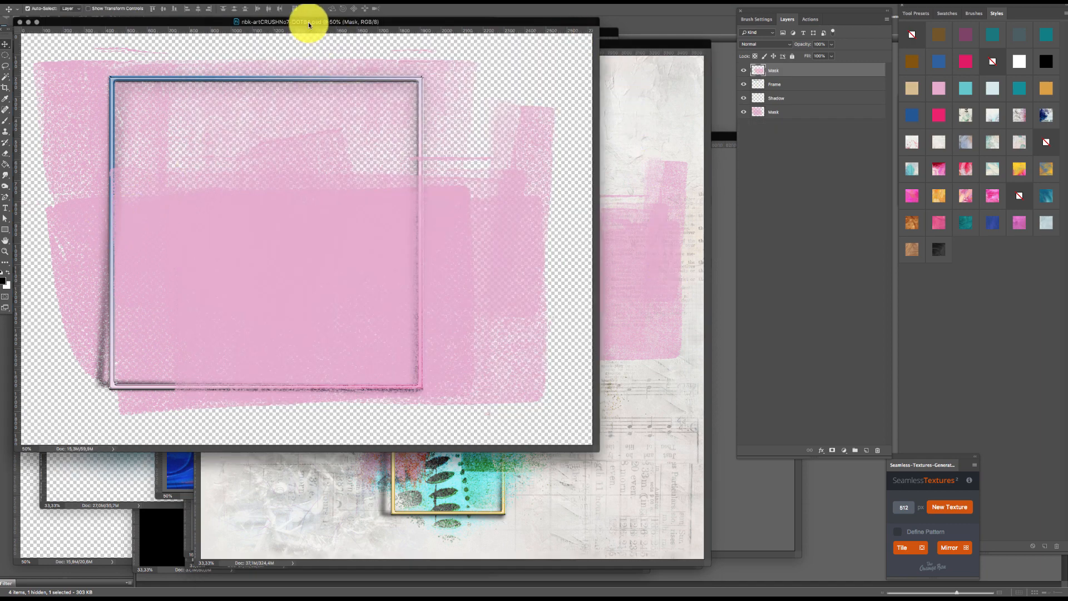
{"action": "mouse_move", "coordinate": [309, 23]}
{"action": "left_mouse_down"}
{"action": "mouse_move", "coordinate": [322, 33]}
{"action": "mouse_move", "coordinate": [311, 24]}
{"action": "left_mouse_up"}
{"action": "left_click", "coordinate": [638, 230]}
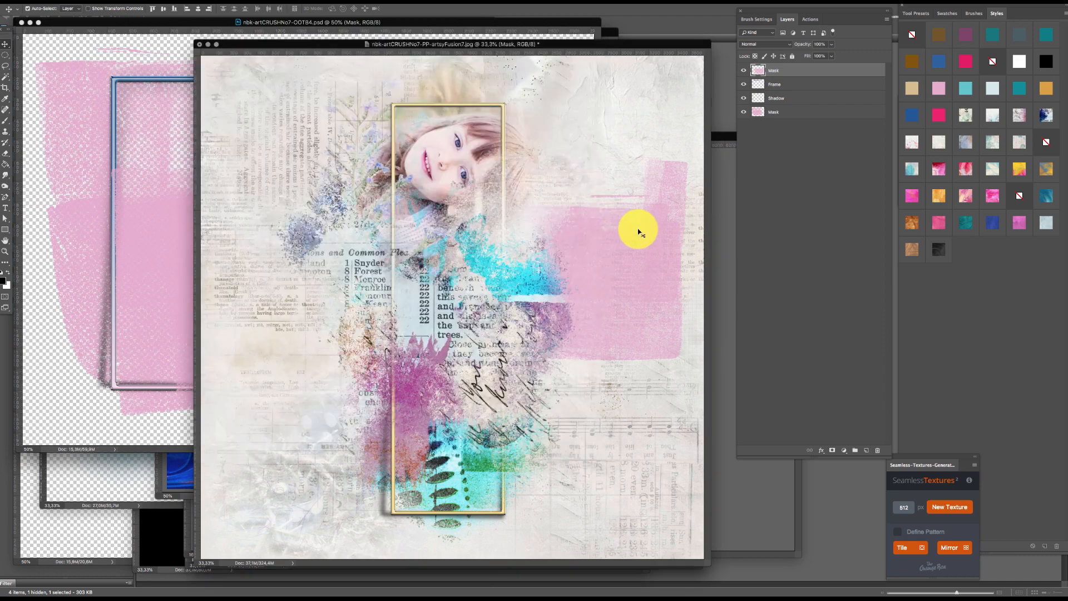
- Rotate the pink mask 90 degrees, enlarge it to about 130%, and position it behind the lower part of the frame
{"action": "key", "text": "super+d"}
{"action": "key", "text": "super+t"}
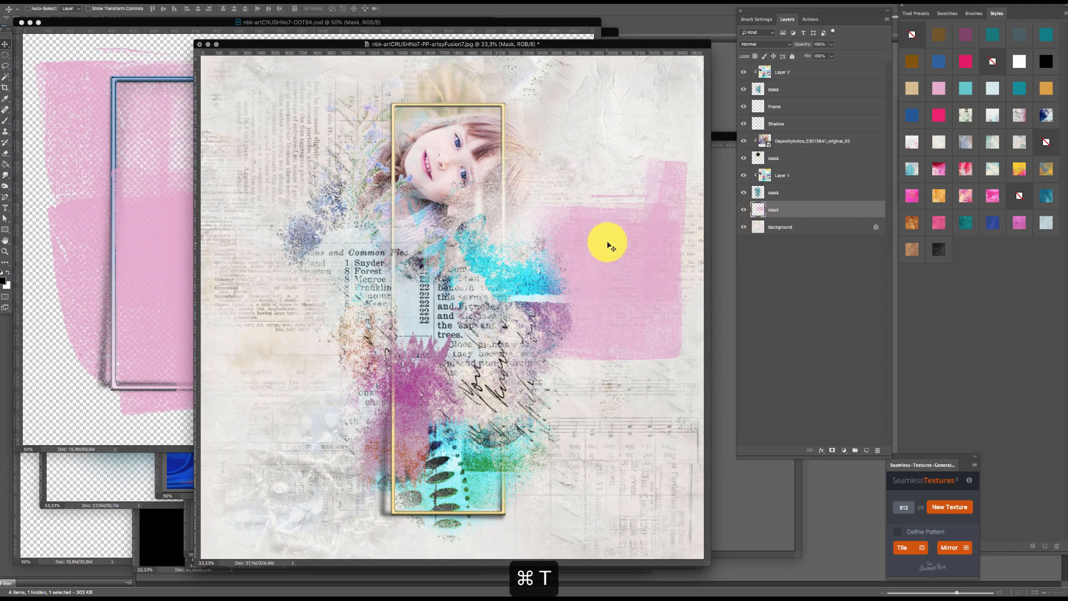
{"action": "mouse_move", "coordinate": [555, 222]}
{"action": "left_mouse_down"}
{"action": "mouse_move", "coordinate": [529, 224]}
{"action": "mouse_move", "coordinate": [540, 224]}
{"action": "left_mouse_up"}
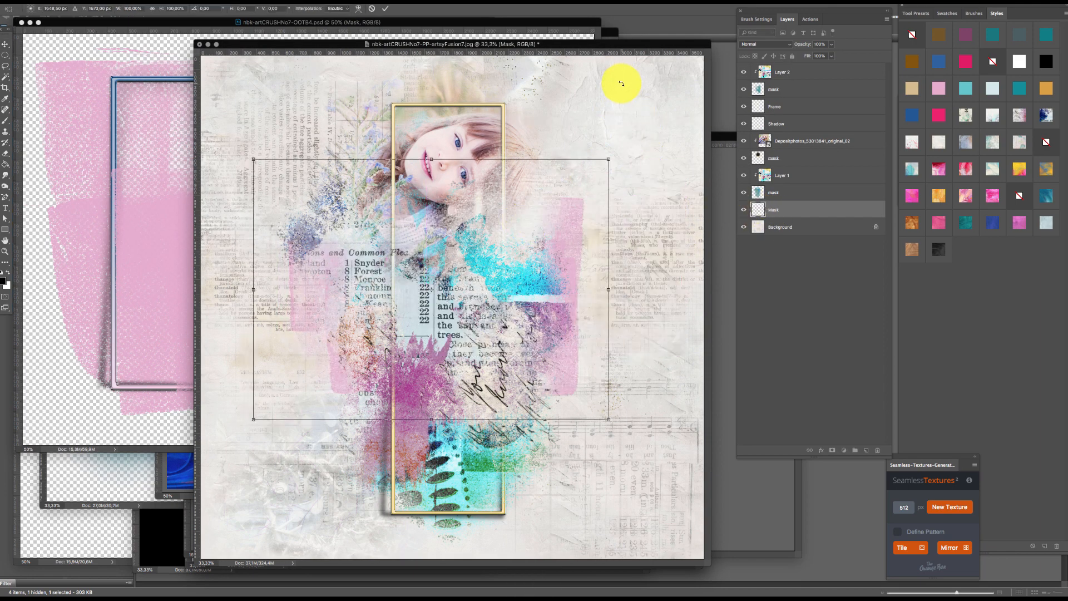
{"action": "left_click_drag", "start_coordinate": [621, 82], "coordinate": [543, 399]}
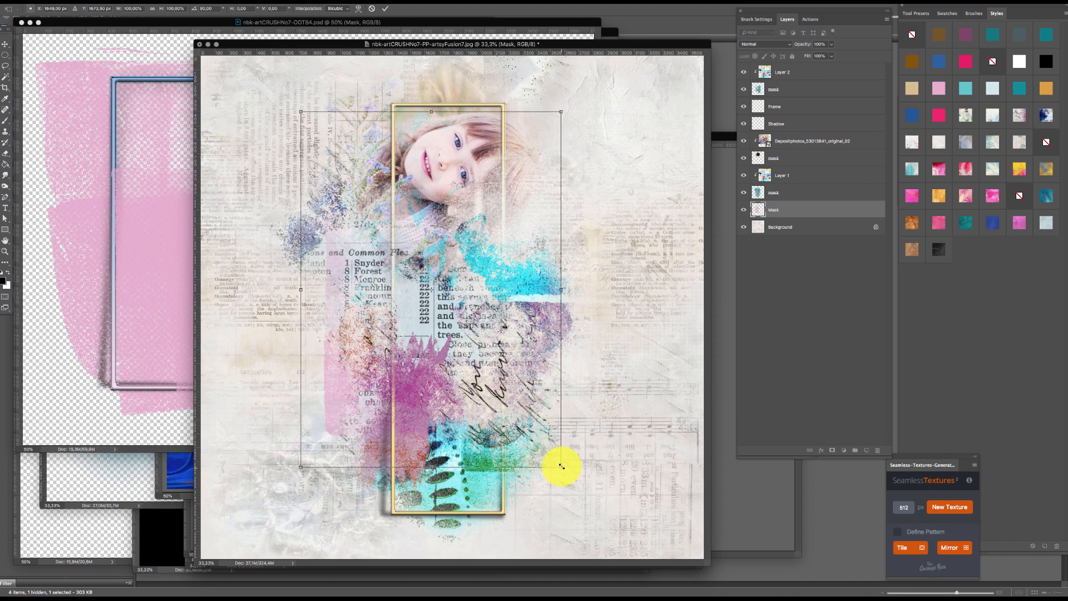
{"action": "left_click_drag", "start_coordinate": [560, 466], "coordinate": [620, 579]}
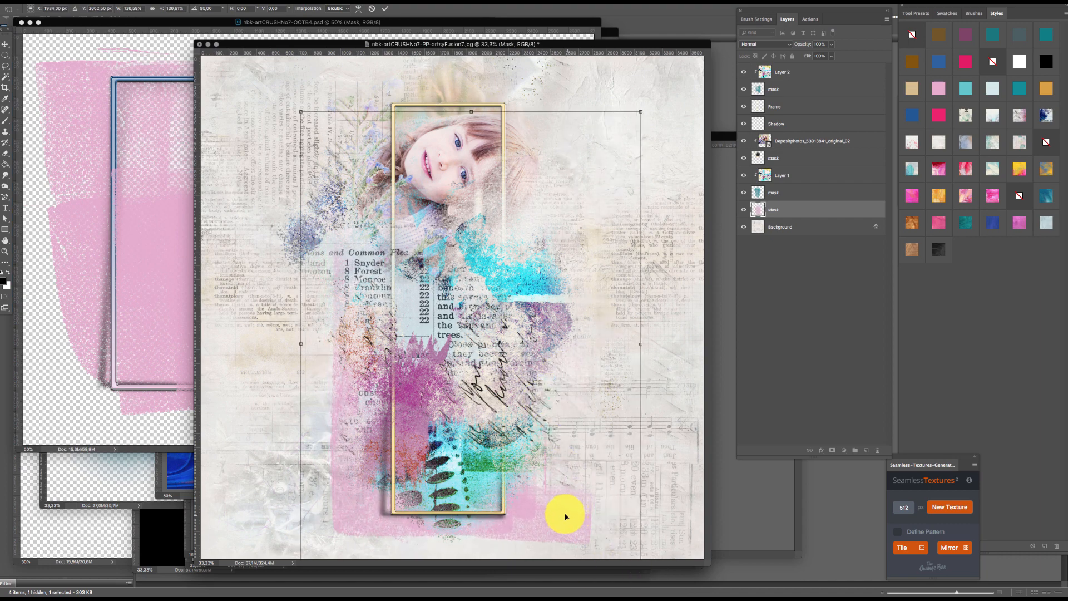
{"action": "left_click_drag", "start_coordinate": [564, 518], "coordinate": [539, 507]}
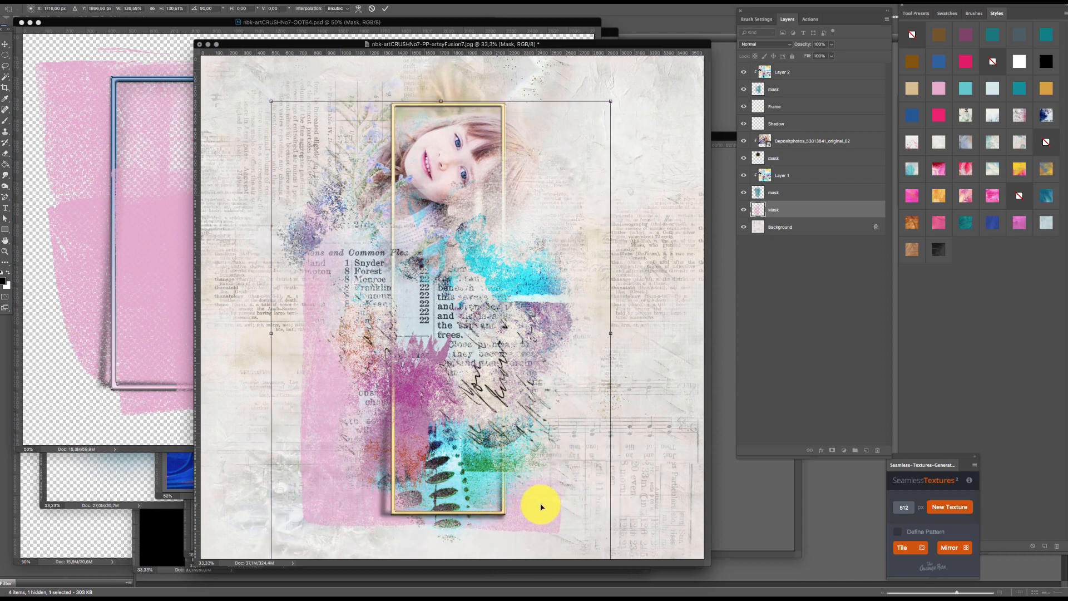
{"action": "key", "text": "Return"}
- Close the nbk-artCRUSHNo7-OOTB4.psd template document
{"action": "left_click", "coordinate": [148, 299]}
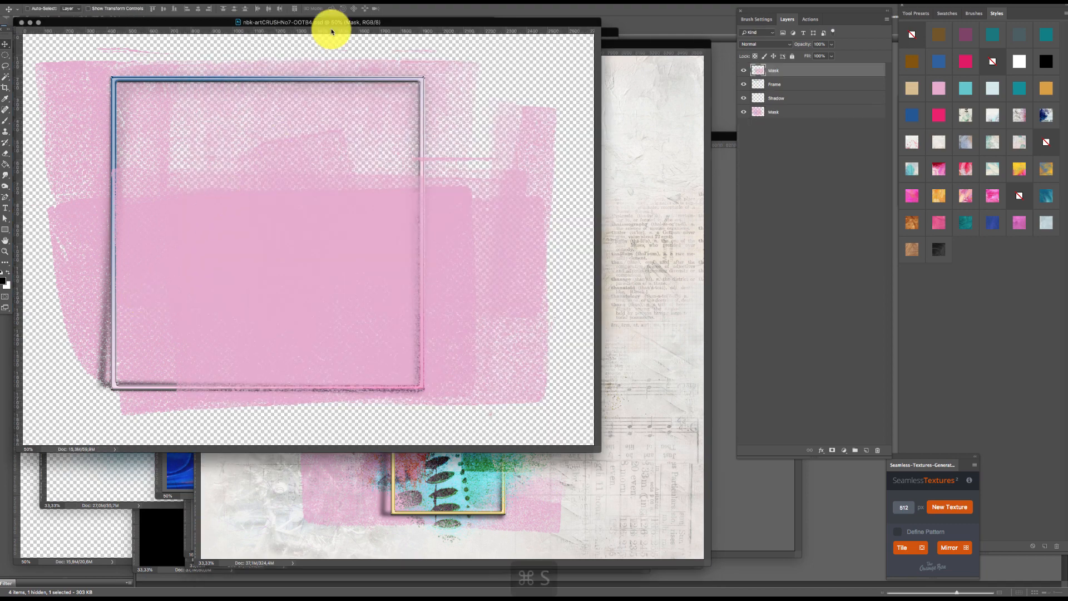
{"action": "key", "text": "super+s"}
{"action": "left_click_drag", "start_coordinate": [341, 20], "coordinate": [350, 22]}
{"action": "key", "text": "super+w"}
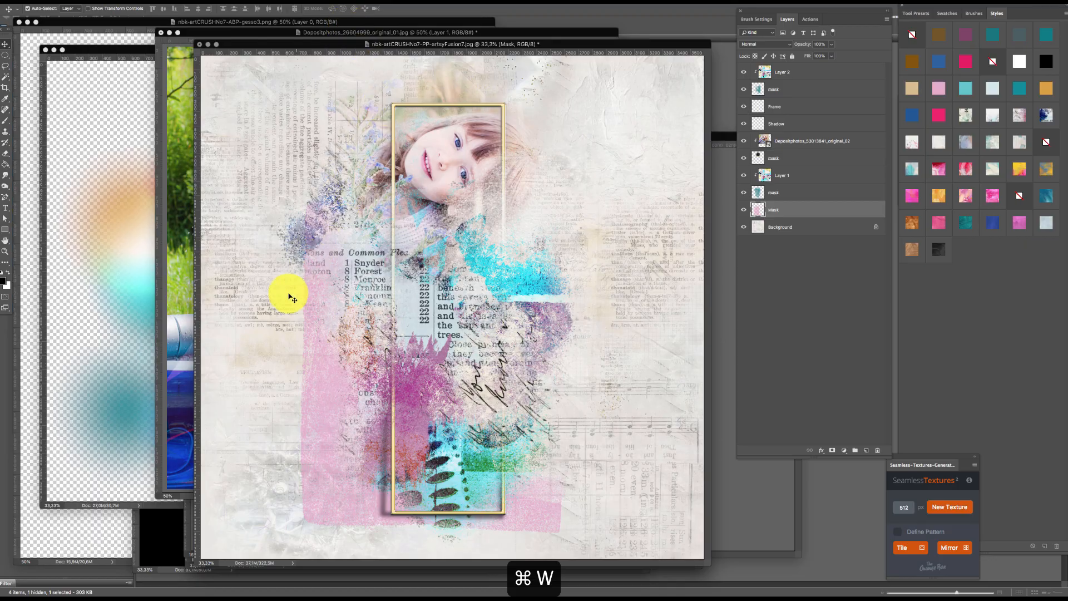
- Open nbk-artCRUSHNo7-PP-Painterly2.jpg from the PP-Painterly folder in Bridge and place it over the whole layout directly above the pink mask layer
{"action": "left_click", "coordinate": [831, 544]}
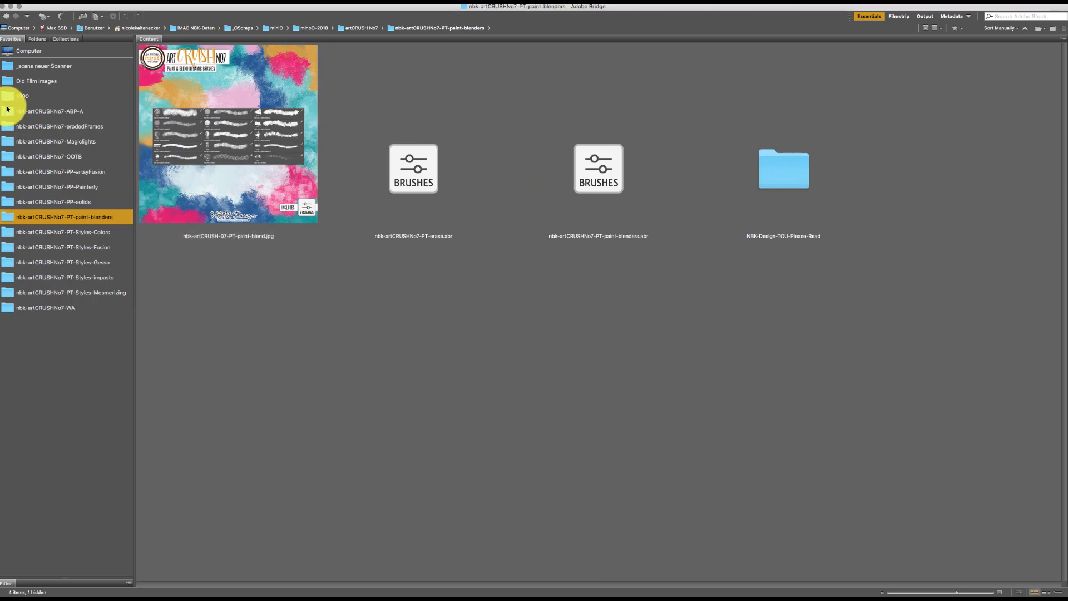
{"action": "left_click", "coordinate": [89, 185]}
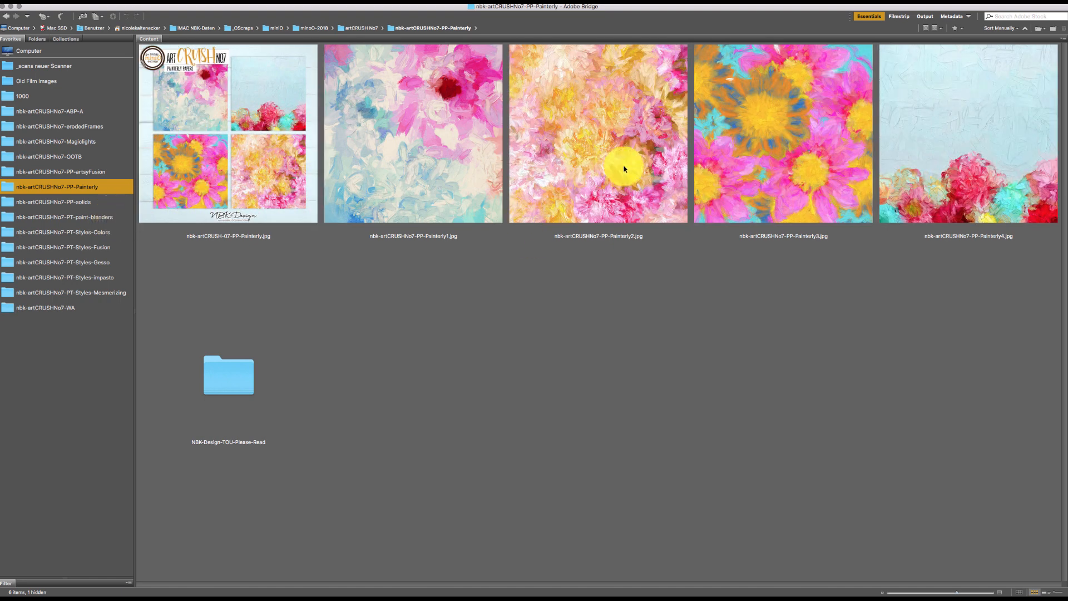
{"action": "left_click", "coordinate": [636, 169]}
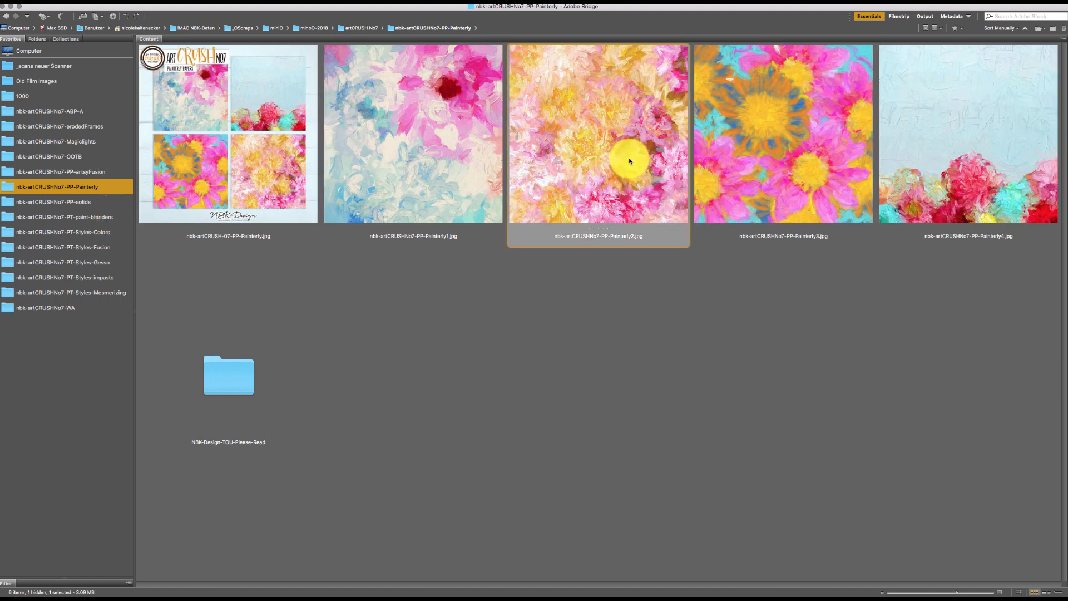
{"action": "double_click", "coordinate": [630, 161]}
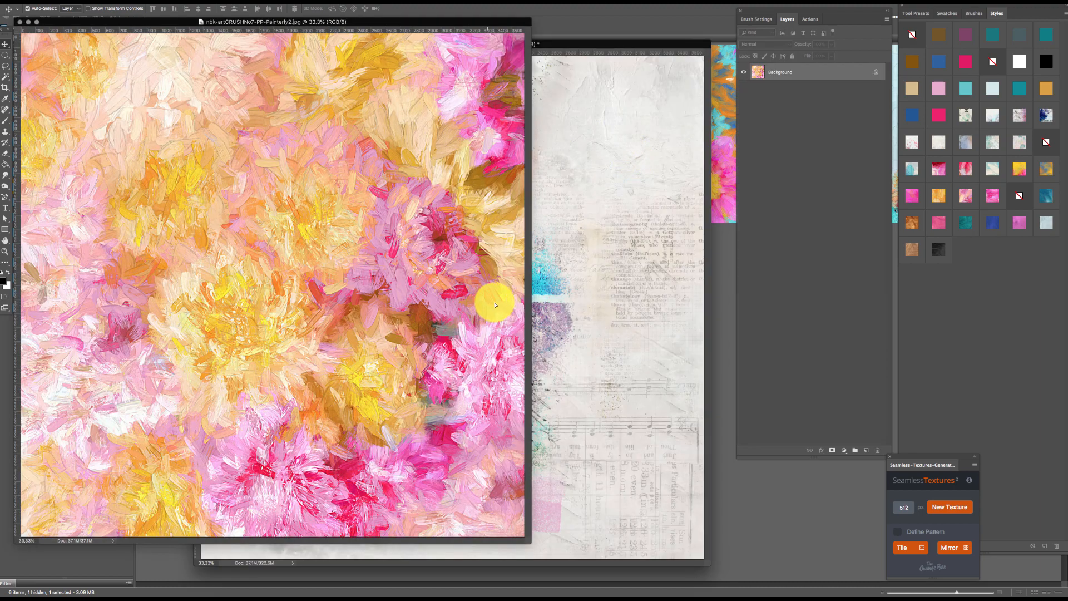
{"action": "left_click", "coordinate": [583, 306]}
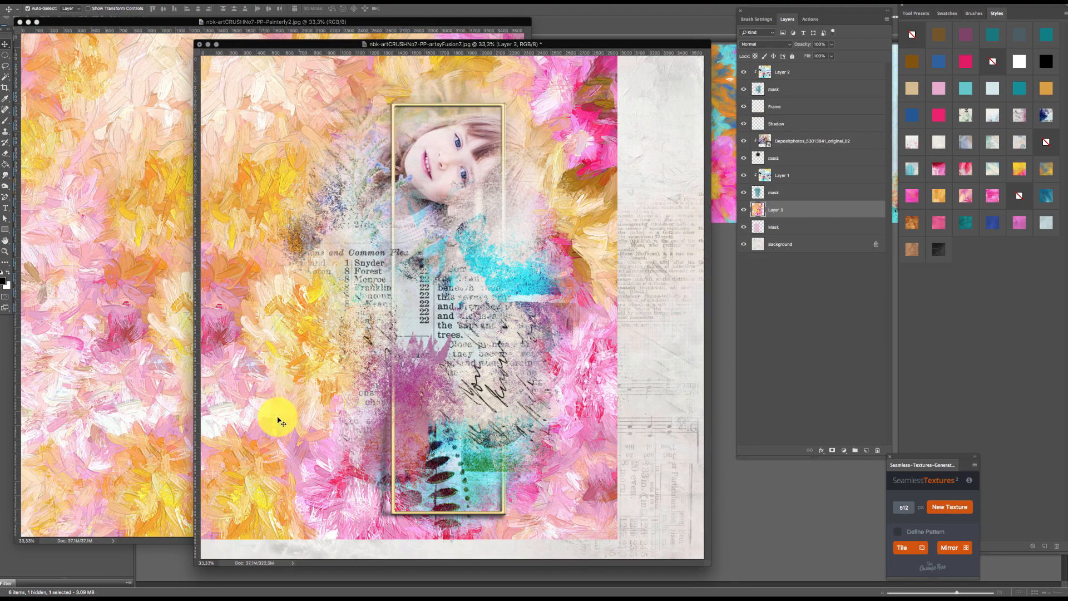
{"action": "left_click_drag", "start_coordinate": [302, 434], "coordinate": [341, 446]}
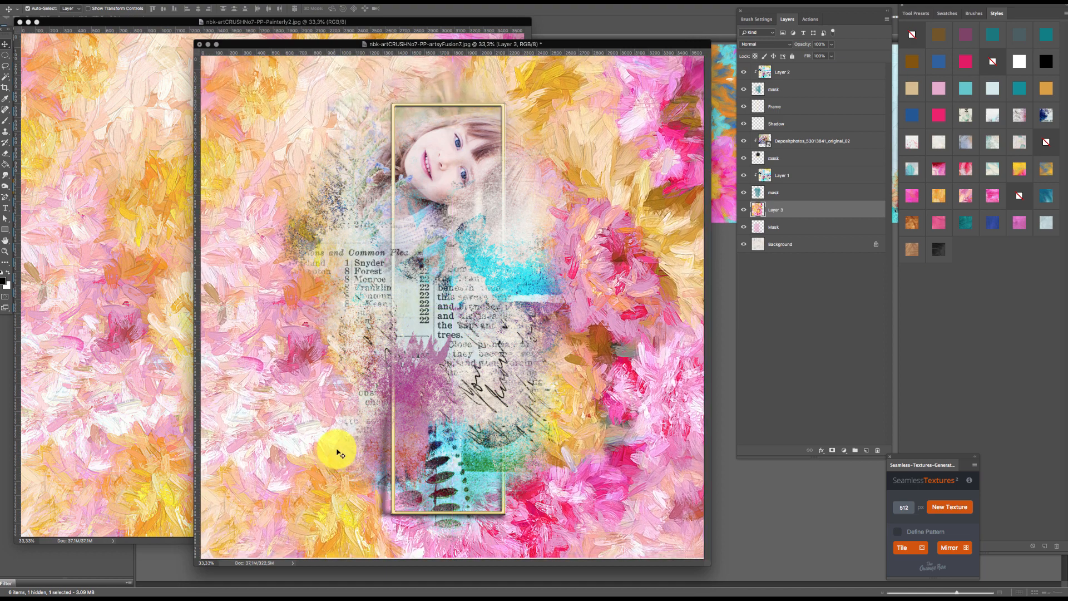
- Clip the painterly flower paper to the pink mask layer beneath it
{"action": "left_click", "coordinate": [831, 215], "text": "super"}
{"action": "left_click", "coordinate": [828, 222]}
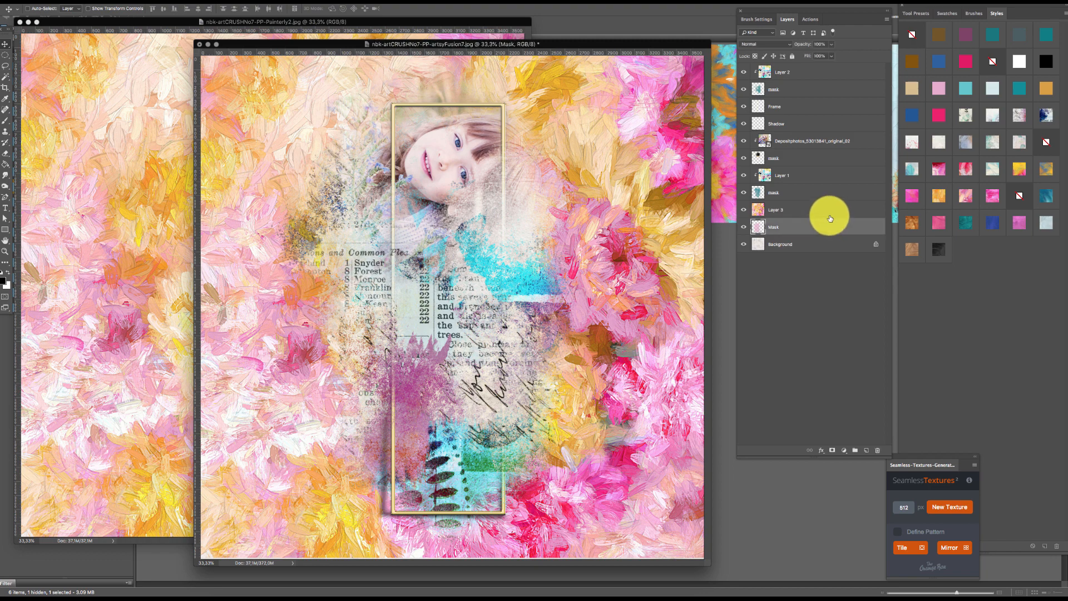
{"action": "left_click", "coordinate": [831, 216]}
{"action": "left_click", "coordinate": [831, 217], "text": "alt"}
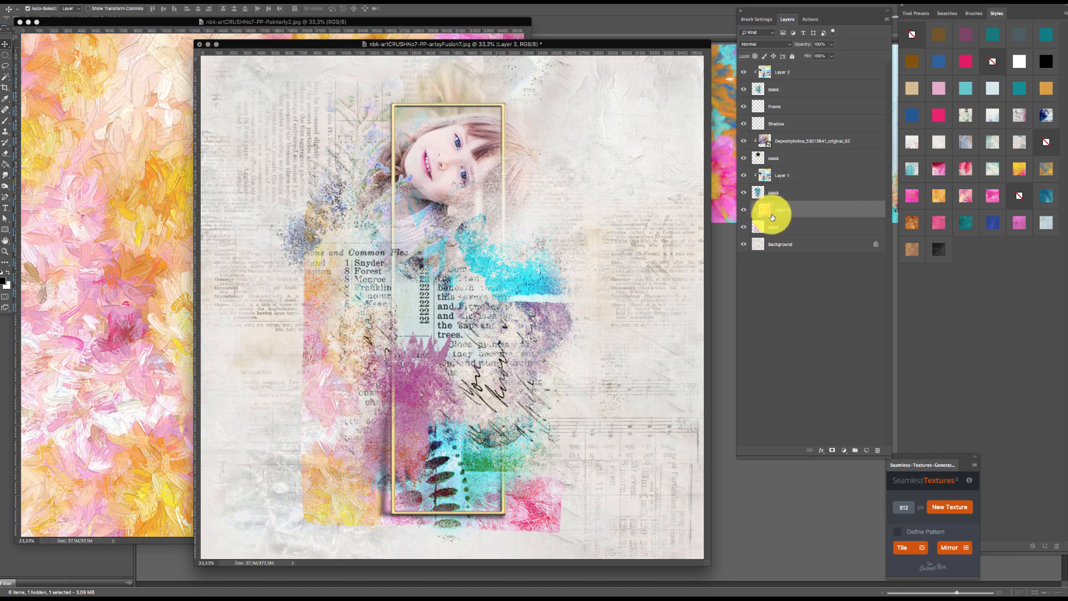
- Close the Painterly2 document and remove the clipped painterly paper from the layout
{"action": "left_click", "coordinate": [119, 410]}
{"action": "key", "text": "super+w"}
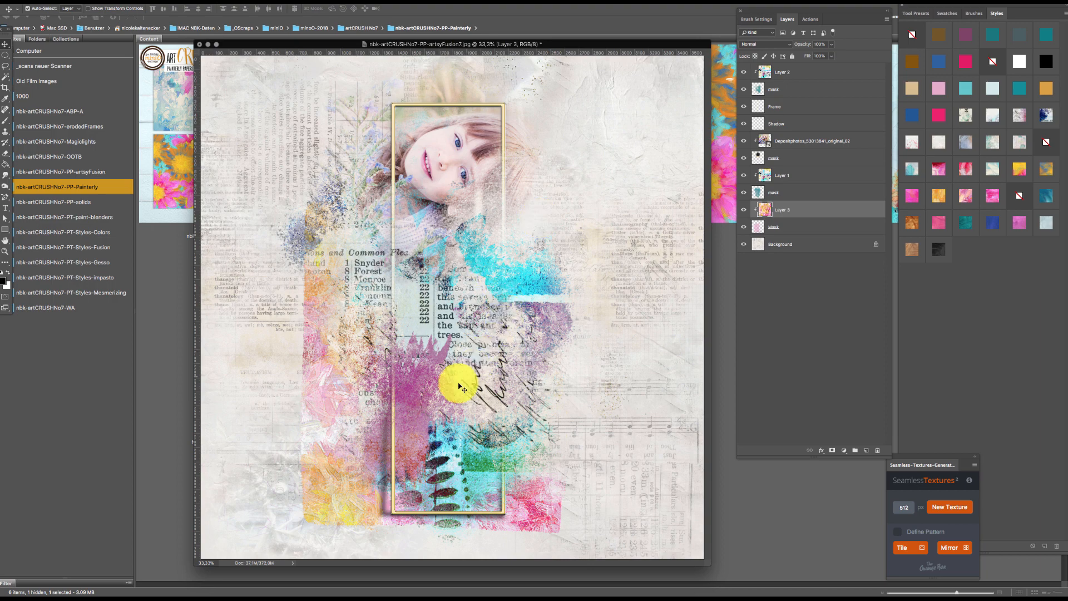
{"action": "key", "text": "super"}
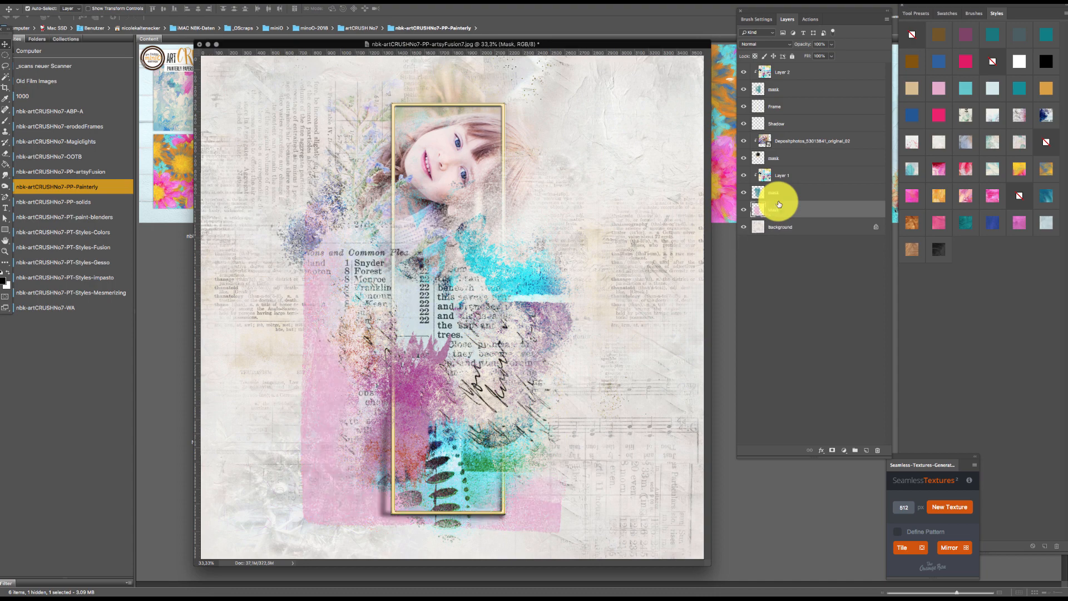
- Switch to Bridge and open nbk-artCRUSHNo7-ABP-artsybit-14.png from the nbk-artCRUSHNo7-ABP-A folder
{"action": "left_click", "coordinate": [762, 544]}
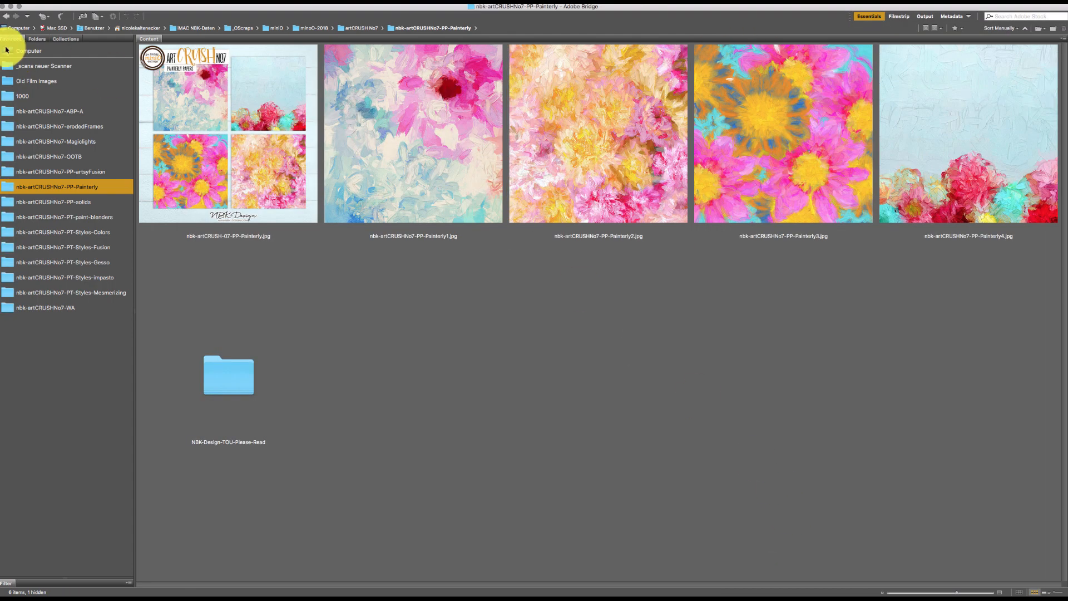
{"action": "left_click", "coordinate": [78, 118]}
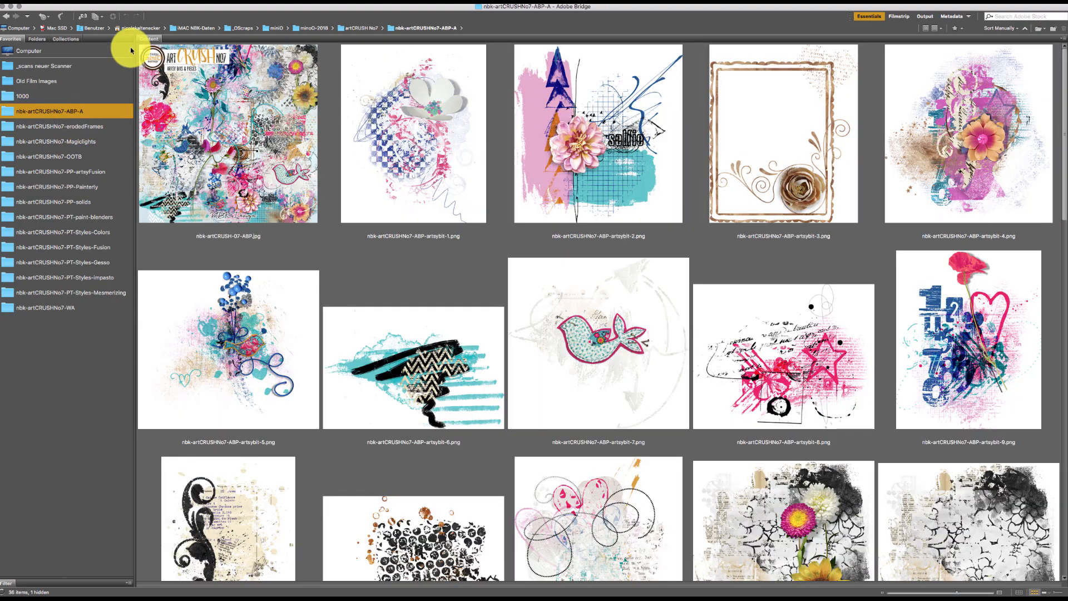
{"action": "left_click_drag", "start_coordinate": [1062, 77], "coordinate": [1046, 61]}
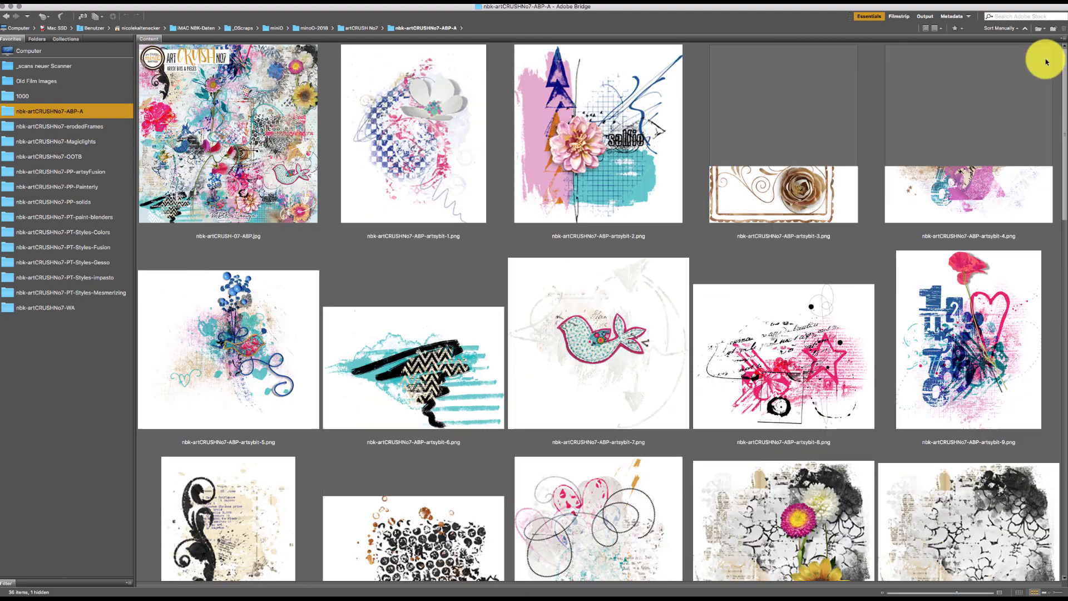
{"action": "left_click", "coordinate": [979, 531]}
{"action": "double_click", "coordinate": [984, 527]}
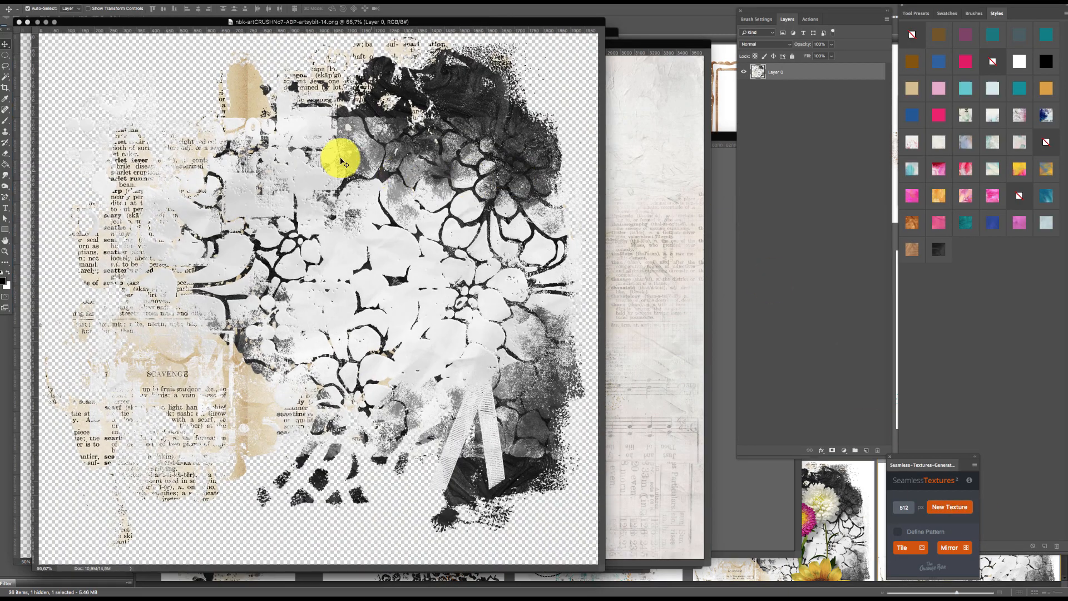
- Place the artsybit-14 element over the lower part of the pink mask in the layout and clip it to that mask
{"action": "left_click_drag", "start_coordinate": [535, 239], "coordinate": [648, 258]}
{"action": "left_click_drag", "start_coordinate": [647, 220], "coordinate": [447, 350]}
{"action": "left_click_drag", "start_coordinate": [387, 364], "coordinate": [495, 351]}
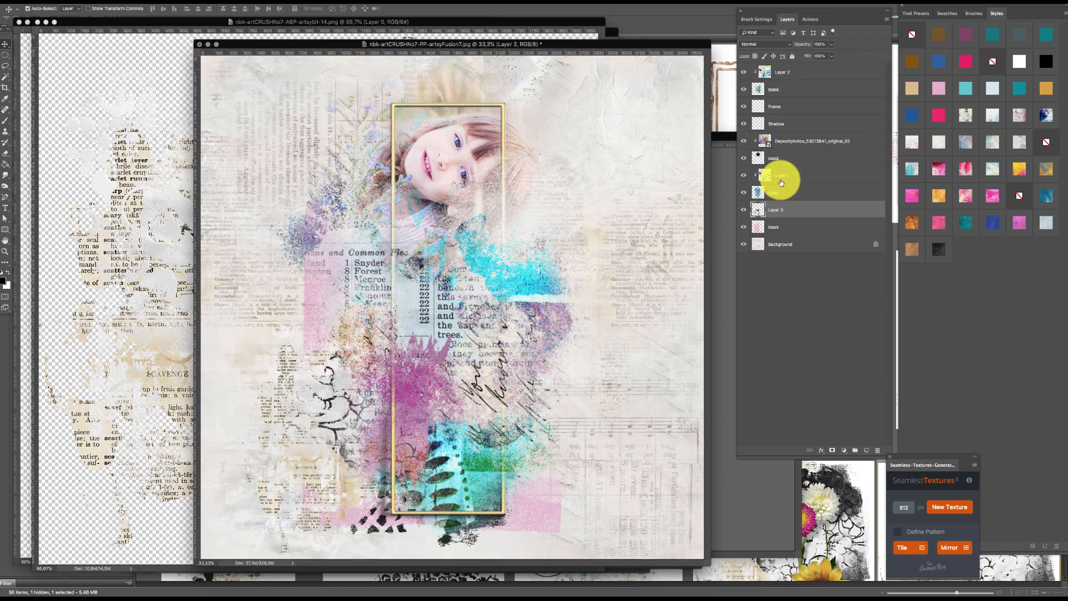
{"action": "left_click", "coordinate": [827, 217], "text": "alt"}
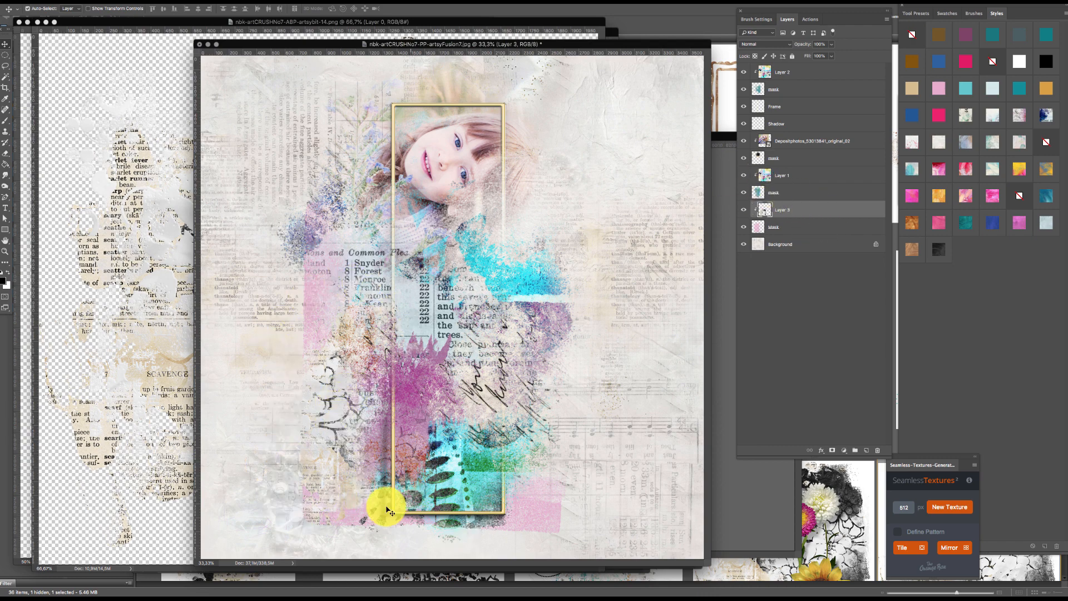
- Close the artsybit-14, Magiclights15, pool photo and Untitled-1 documents, discarding any unsaved changes
{"action": "left_click", "coordinate": [159, 358]}
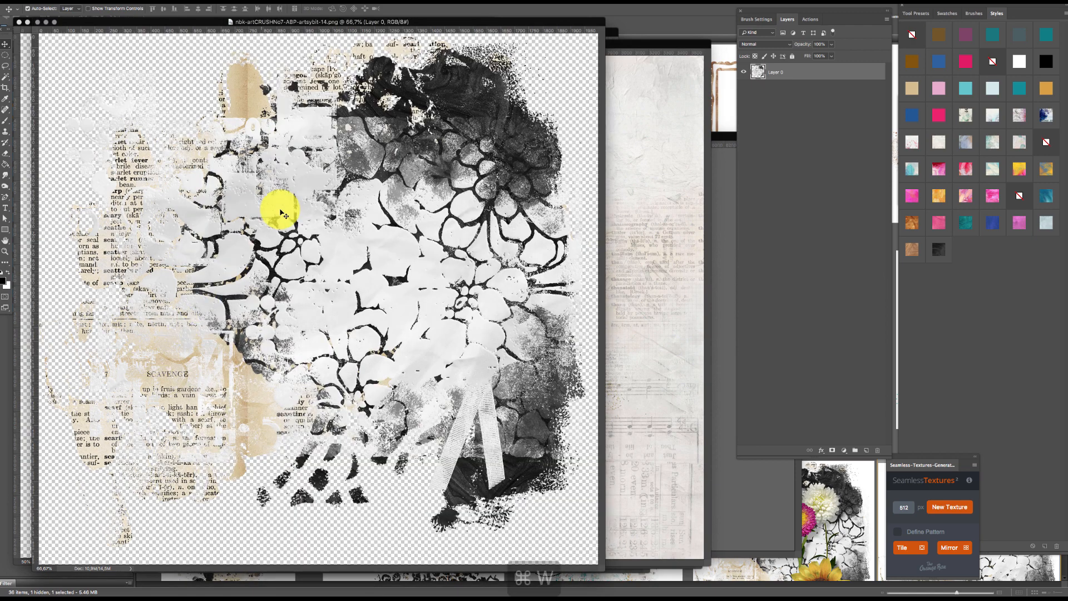
{"action": "key", "text": "super+w"}
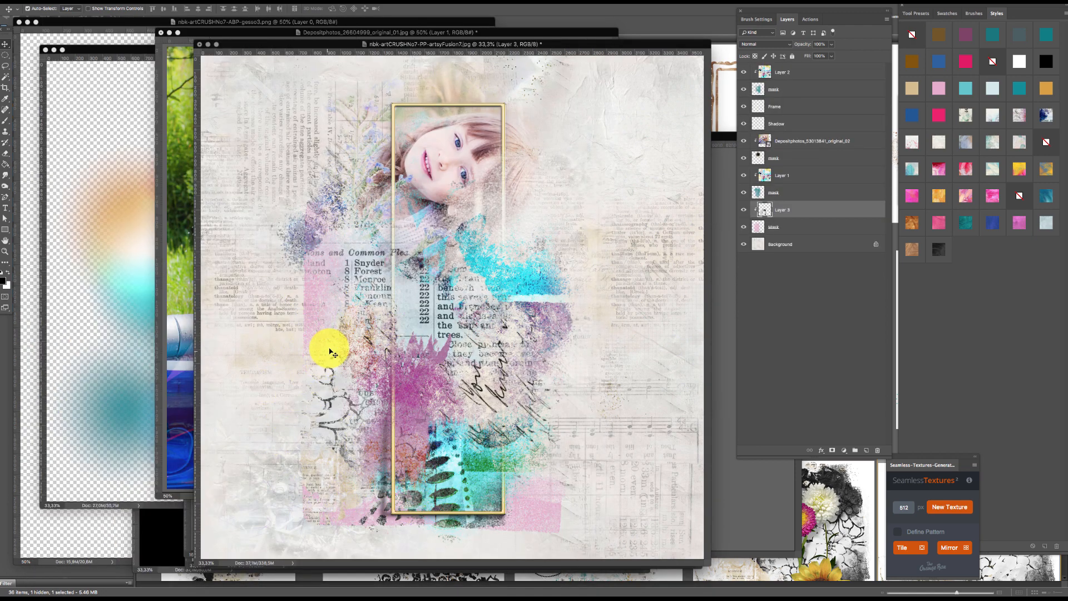
{"action": "left_click", "coordinate": [131, 358]}
{"action": "key", "text": "super+w"}
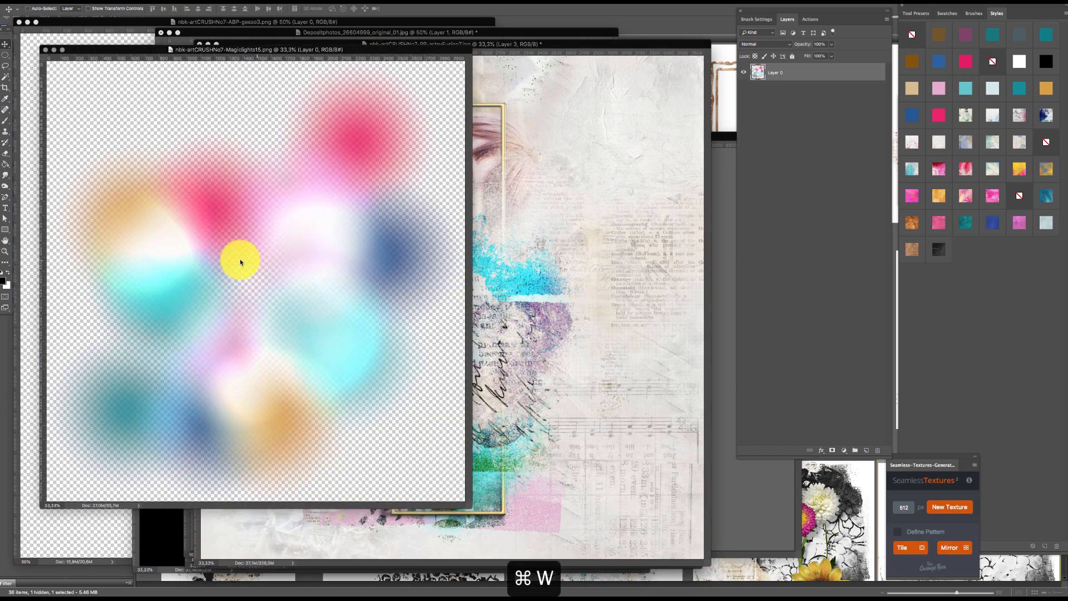
{"action": "left_click", "coordinate": [184, 359]}
{"action": "key", "text": "super+w"}
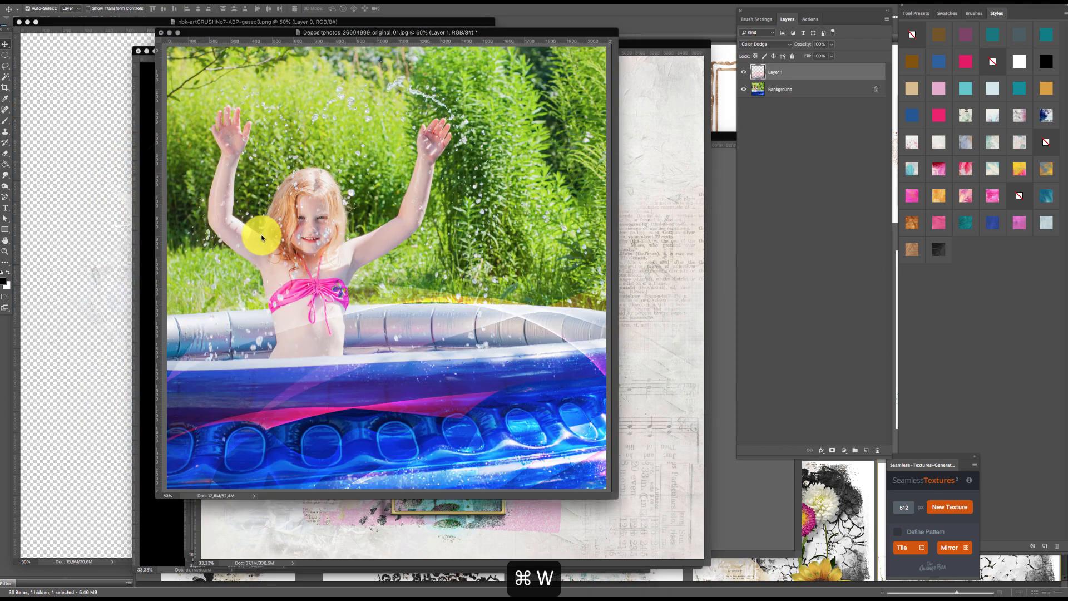
{"action": "left_click", "coordinate": [506, 186]}
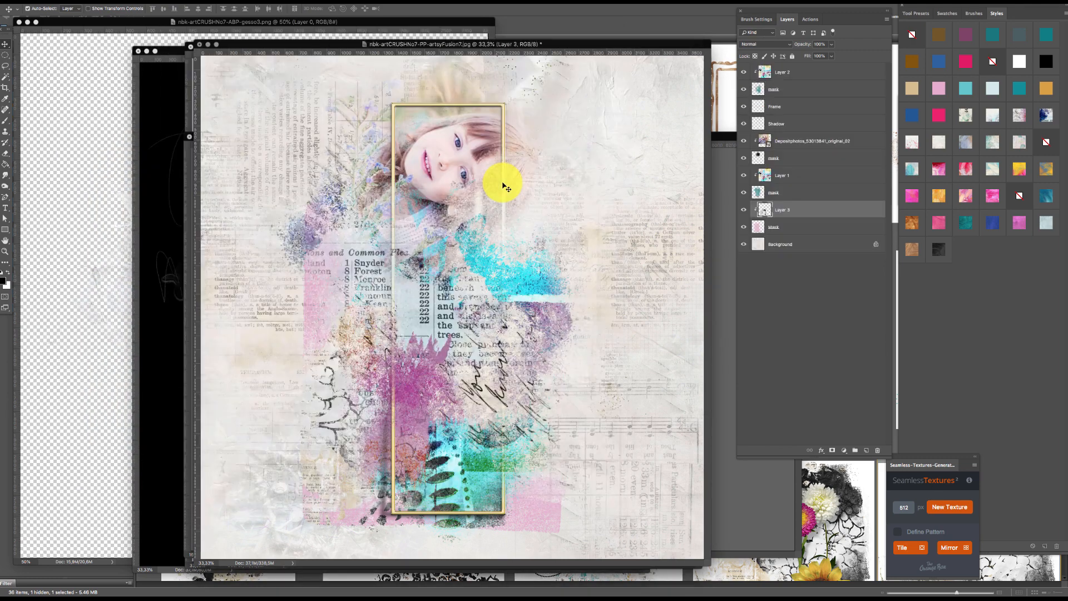
{"action": "left_click", "coordinate": [159, 257]}
{"action": "key", "text": "super+w"}
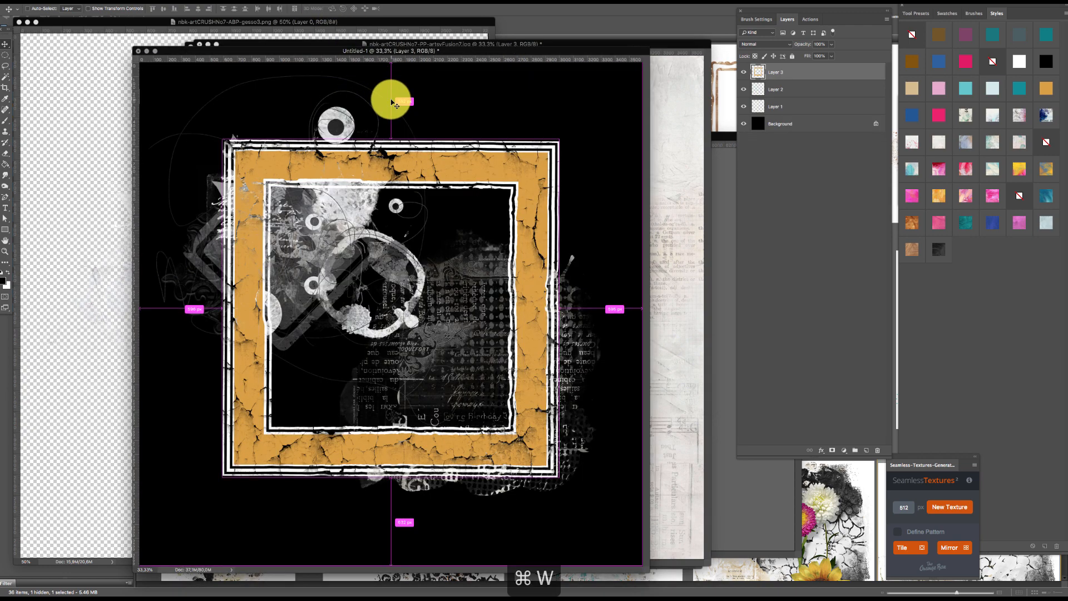
{"action": "left_click", "coordinate": [479, 187]}
- Add the gesso3 element to the lower part of the layout above the clipped artsybit, and close nbk-artCRUSHNo7-ABP-gesso3.png
{"action": "left_click", "coordinate": [174, 272]}
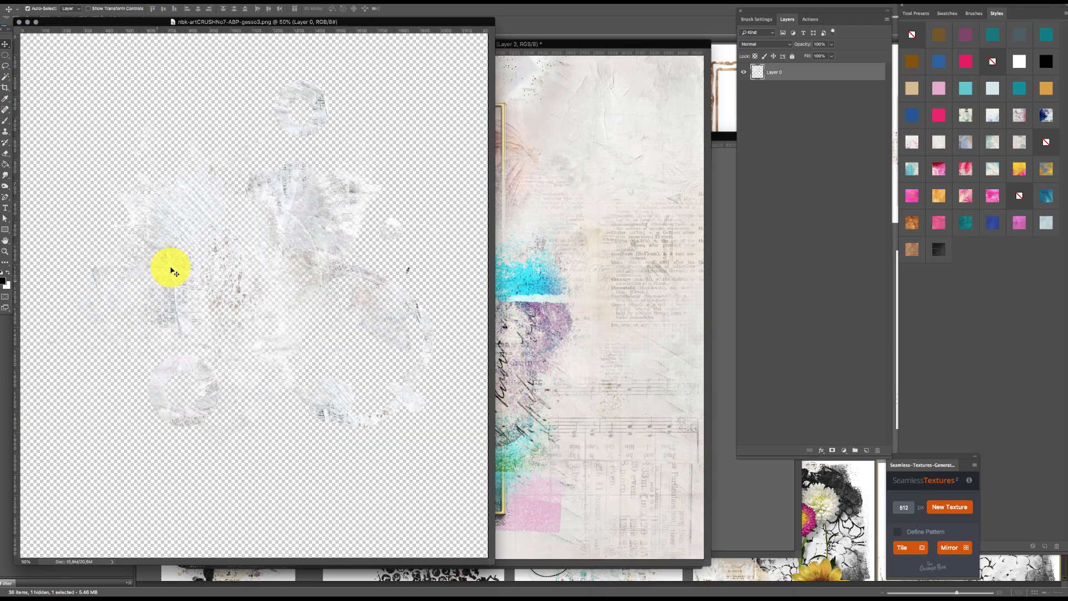
{"action": "left_click_drag", "start_coordinate": [340, 199], "coordinate": [545, 380]}
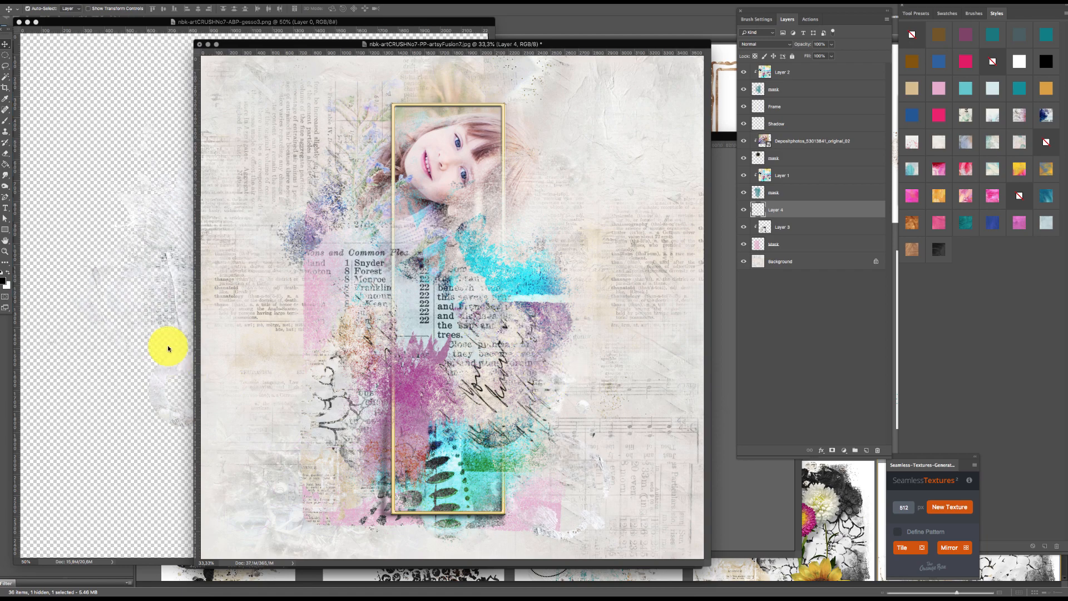
{"action": "left_click", "coordinate": [162, 348]}
{"action": "key", "text": "super+w"}
- Switch to Bridge and open nbk-artCRUSHNo7-ABP-artsybit-20.png from the nbk-artCRUSHNo7-ABP-A folder
{"action": "left_click", "coordinate": [176, 243]}
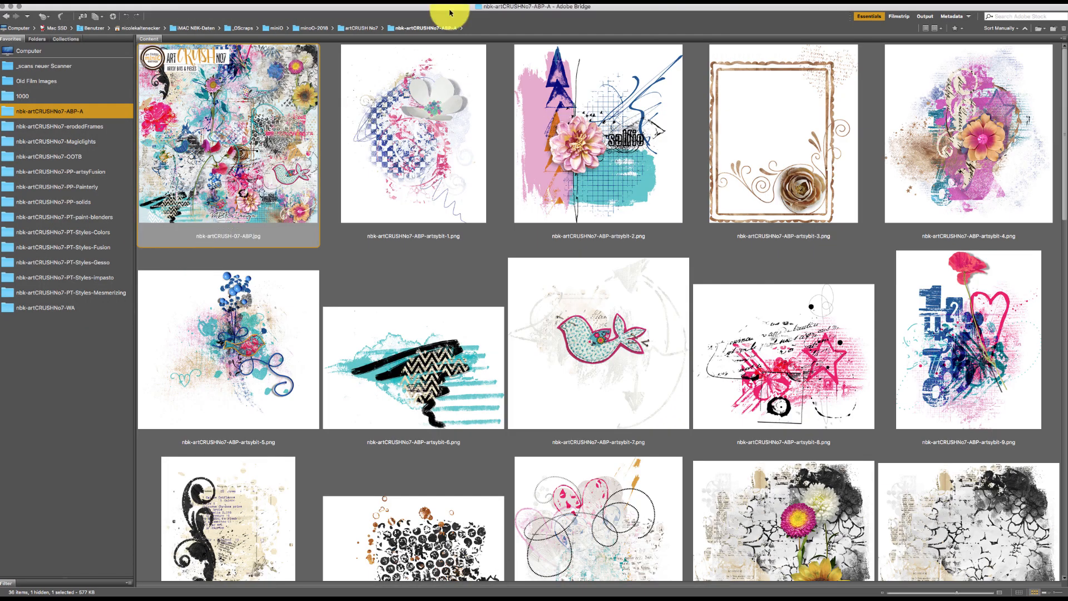
{"action": "scroll", "coordinate": [1013, 238], "scroll_direction": "down", "scroll_amount": 15}
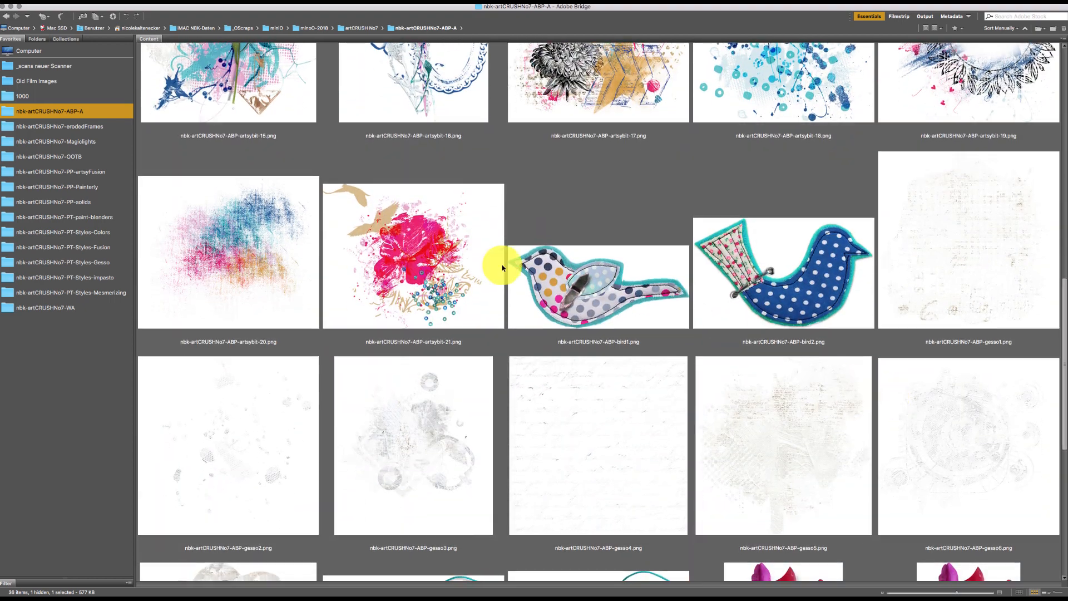
{"action": "double_click", "coordinate": [247, 244]}
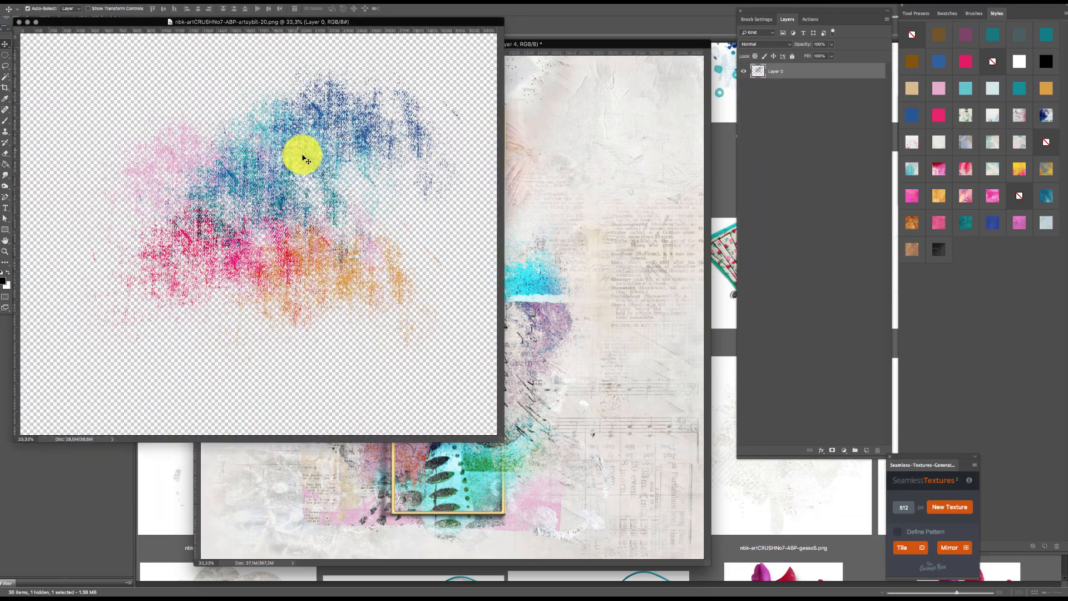
- Add the artsybit-20 element to the layout, clip it directly above the pink mask and shift it toward the mask's upper left
{"action": "left_click_drag", "start_coordinate": [342, 114], "coordinate": [573, 184]}
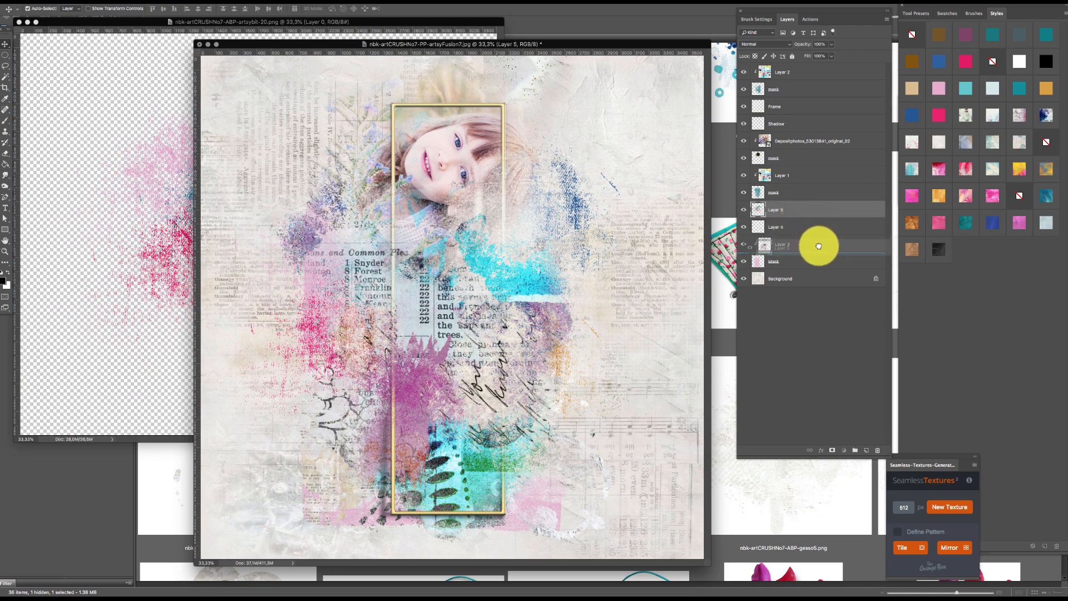
{"action": "left_click_drag", "start_coordinate": [819, 246], "coordinate": [823, 251]}
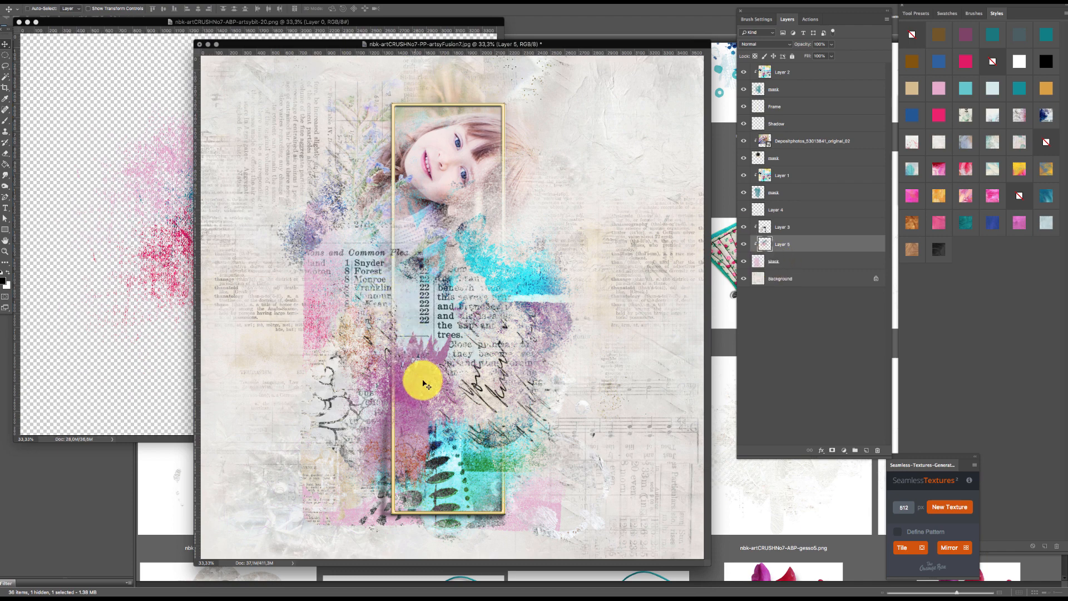
{"action": "key", "text": "super+t"}
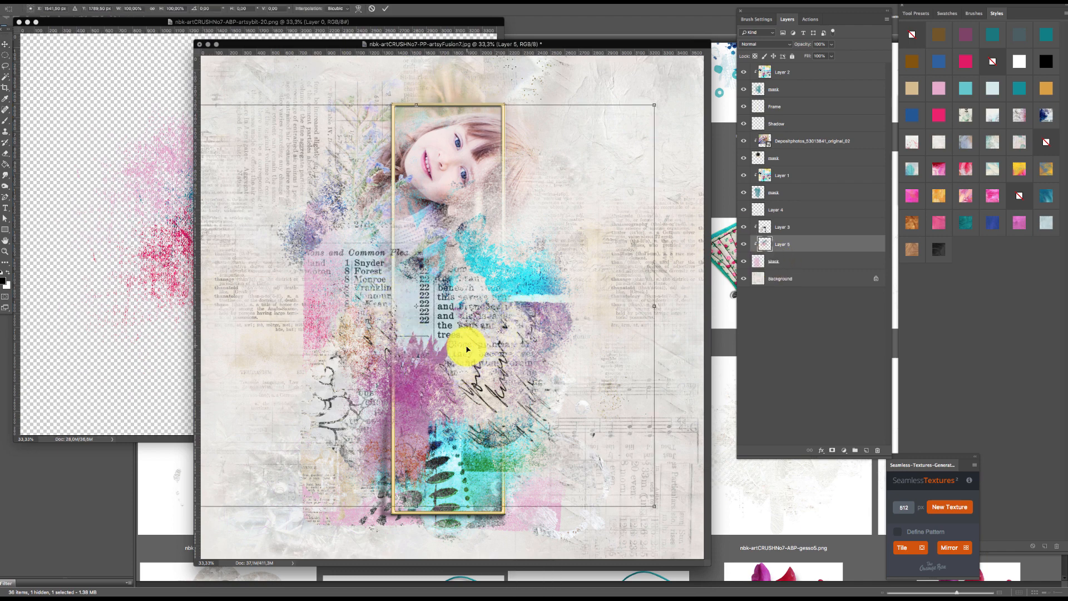
{"action": "left_click_drag", "start_coordinate": [468, 345], "coordinate": [345, 311]}
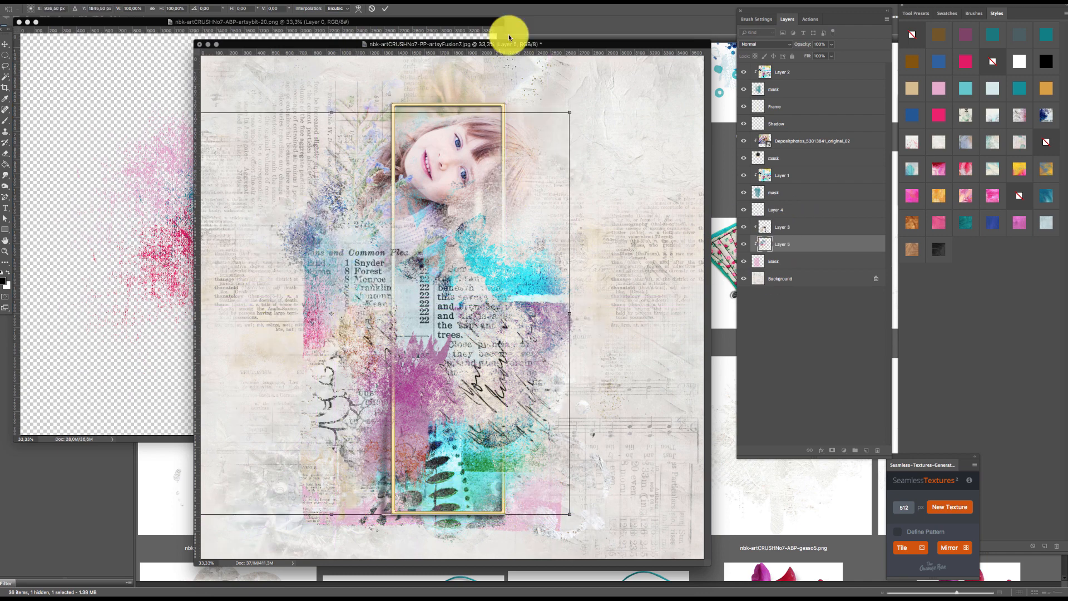
{"action": "left_click", "coordinate": [391, 9]}
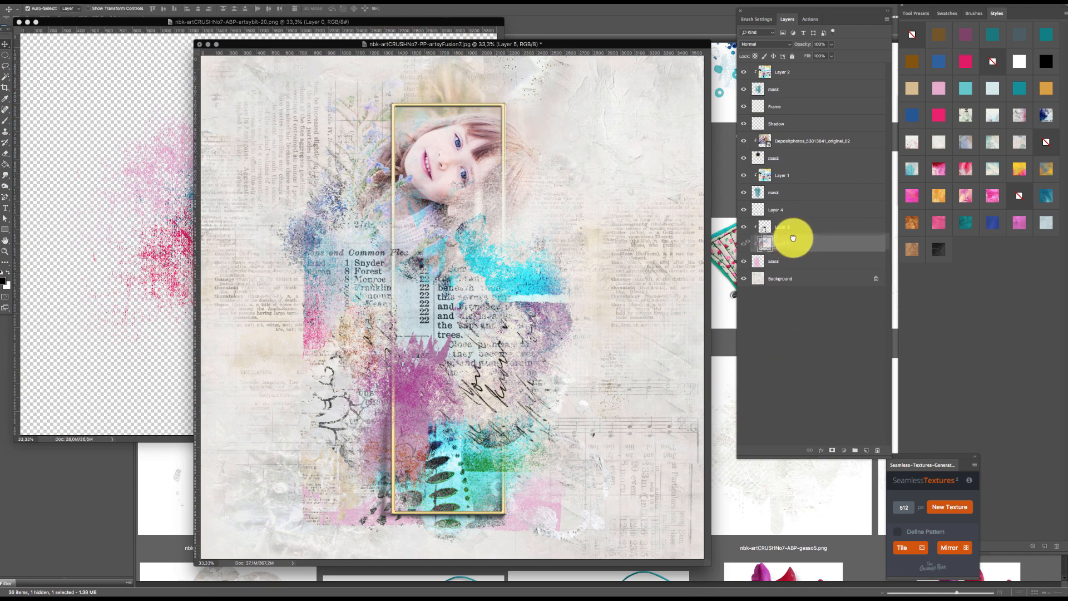
- Stack the clipped artsybit-20 above artsybit-14, reposition it over the pink mask's lower edge and close its source file
{"action": "left_click_drag", "start_coordinate": [795, 223], "coordinate": [795, 222]}
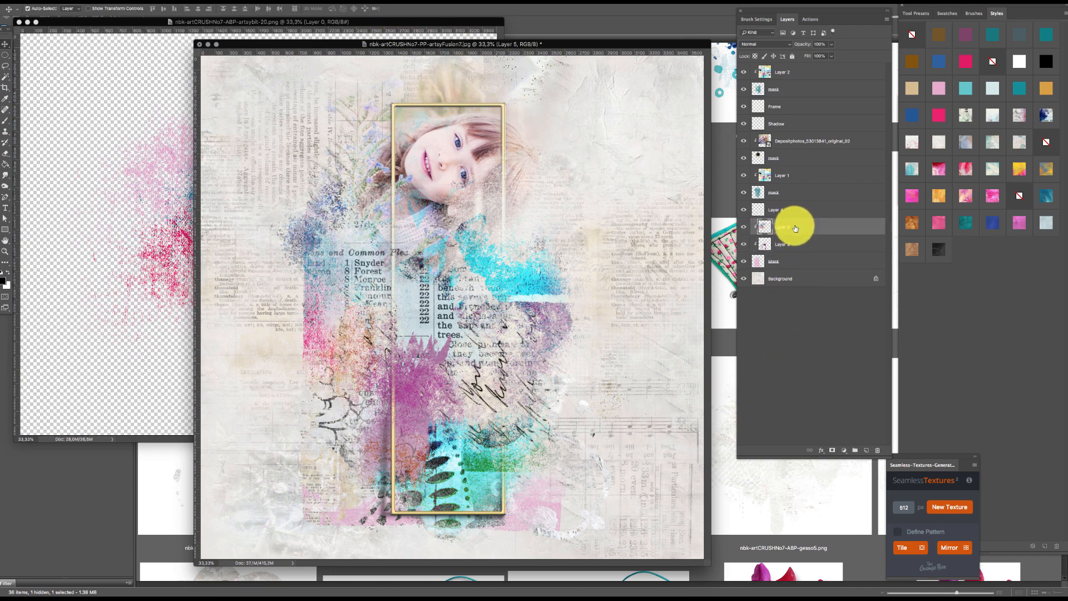
{"action": "key", "text": "super+t"}
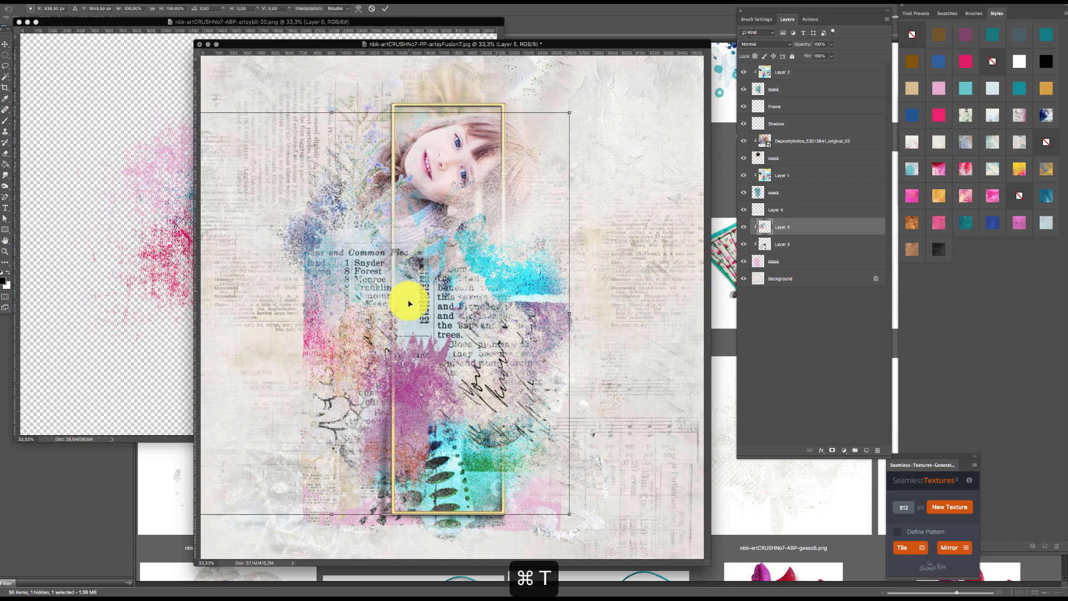
{"action": "left_click_drag", "start_coordinate": [360, 343], "coordinate": [431, 484]}
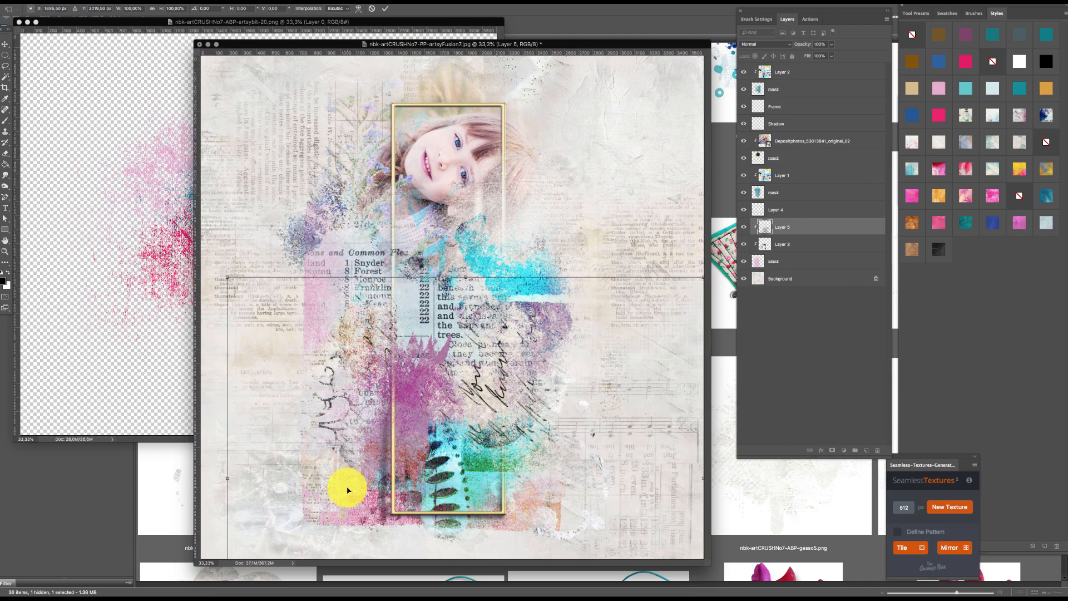
{"action": "key", "text": "Return"}
{"action": "left_click", "coordinate": [155, 351]}
{"action": "key", "text": "super+w"}
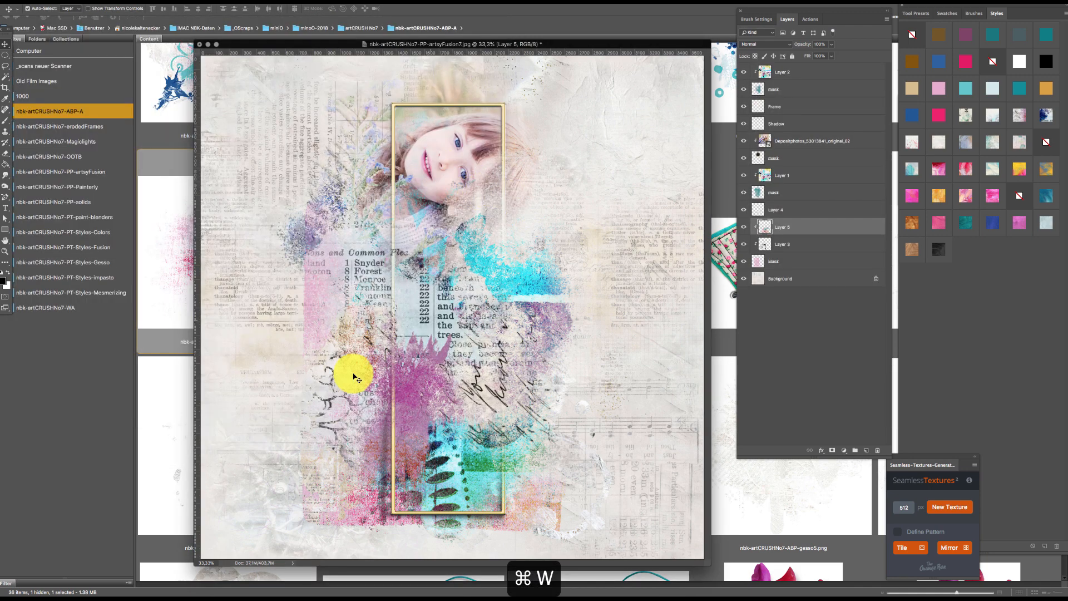
- Return to Bridge and open nbk-artCRUSHNo7-ABP-artsybit-2.png with the pink flower
{"action": "left_click", "coordinate": [155, 405]}
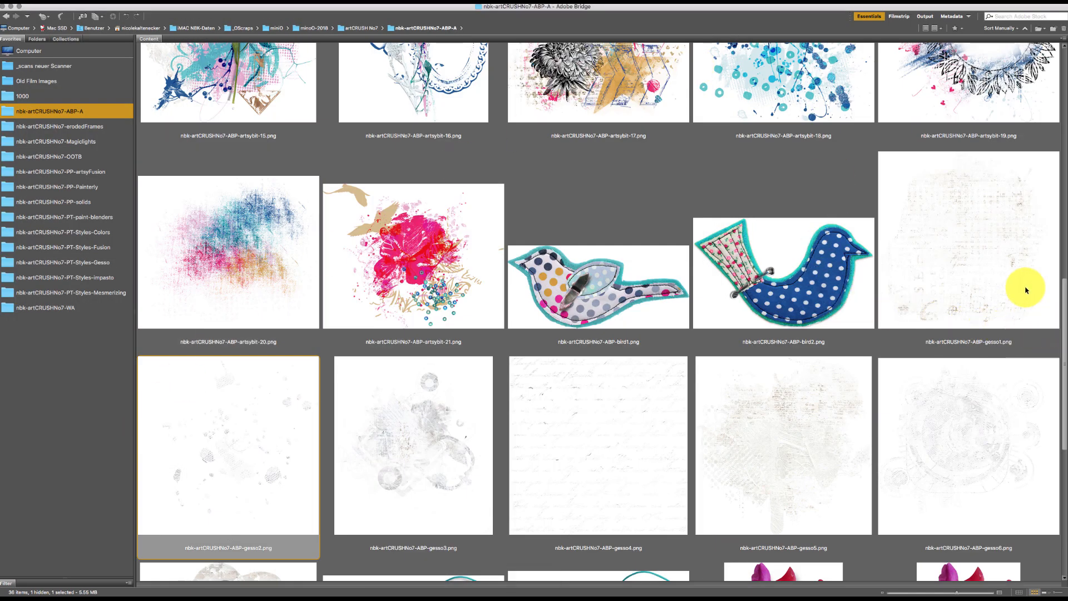
{"action": "left_click_drag", "start_coordinate": [1065, 298], "coordinate": [953, 62]}
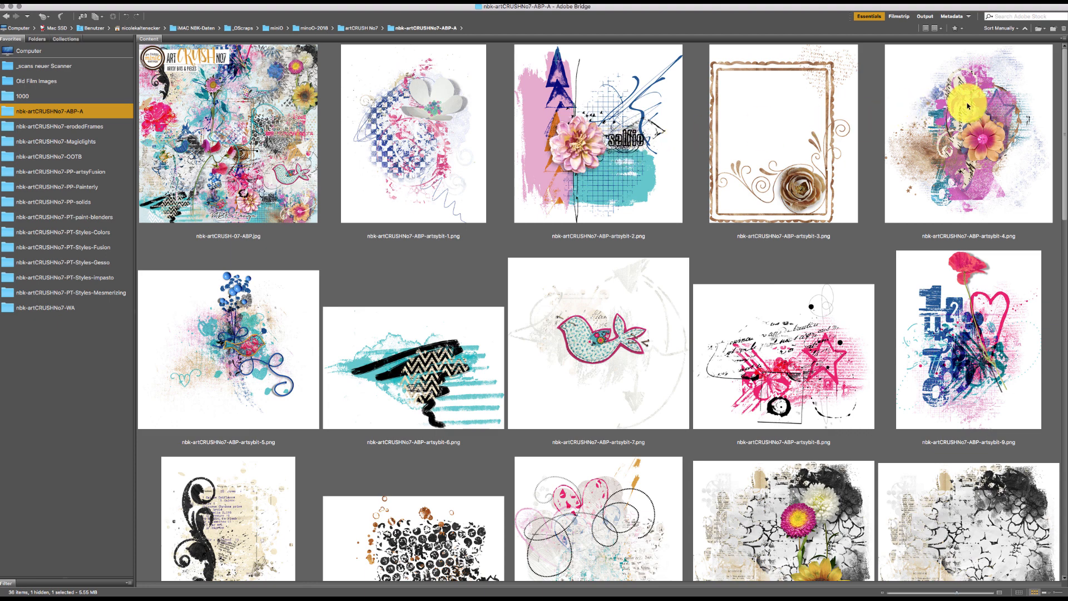
{"action": "left_click", "coordinate": [592, 138]}
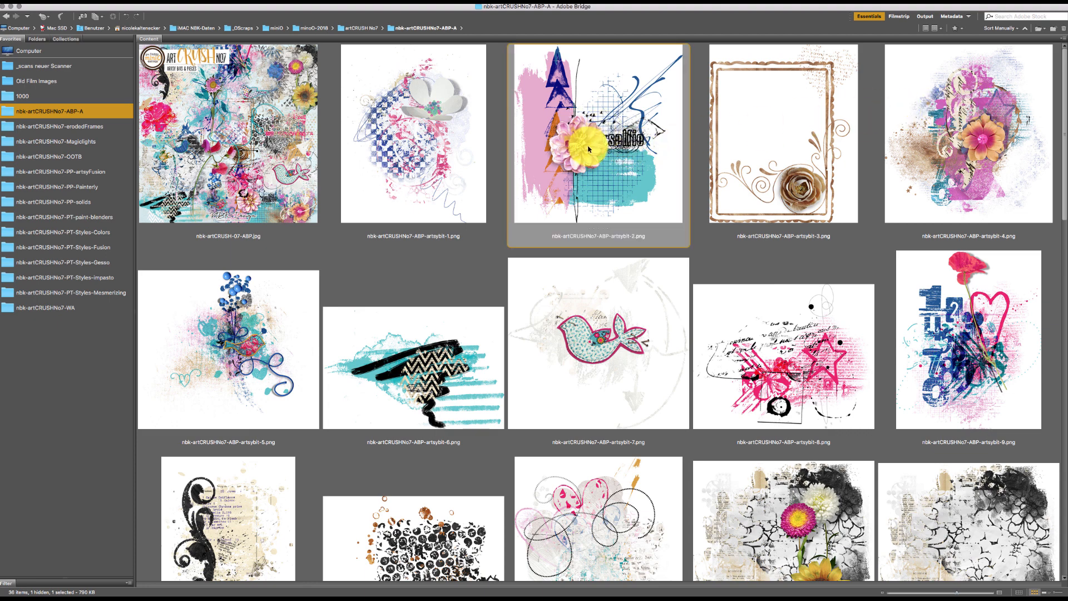
{"action": "double_click", "coordinate": [592, 156]}
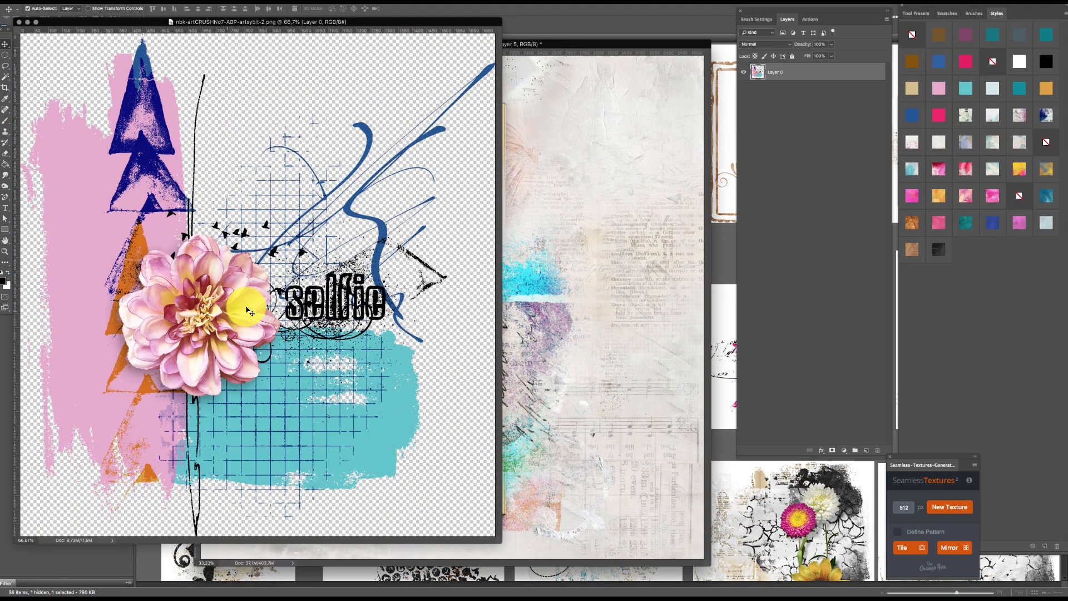
- Add the artsybit-2 element to the layout and clip it to the pink mask beneath the artsybit-20 layer
{"action": "left_click_drag", "start_coordinate": [252, 322], "coordinate": [492, 311]}
{"action": "left_click_drag", "start_coordinate": [580, 310], "coordinate": [580, 304]}
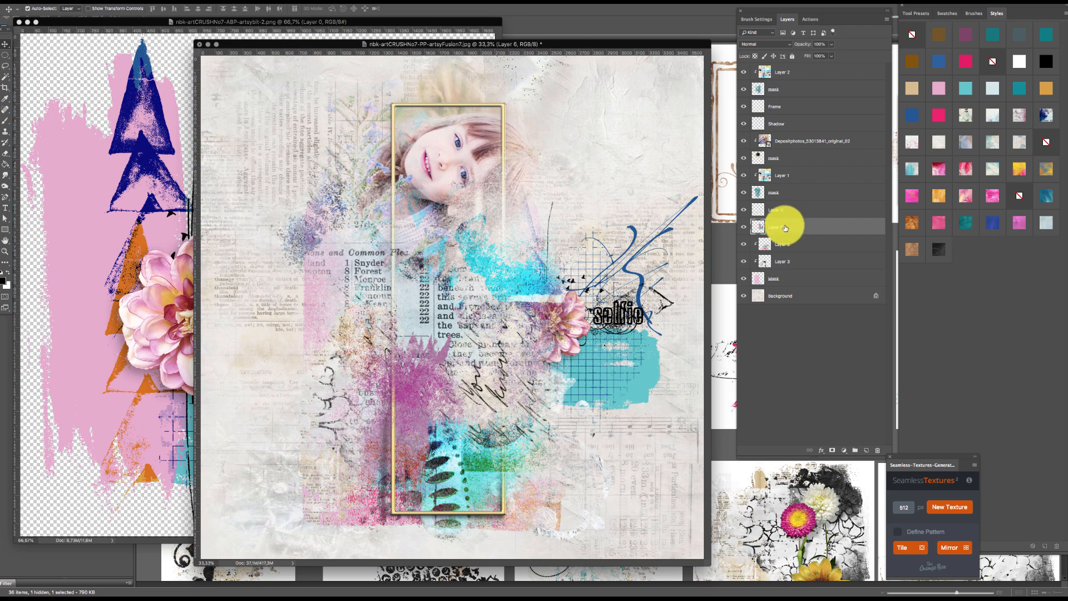
{"action": "left_click_drag", "start_coordinate": [807, 234], "coordinate": [818, 245]}
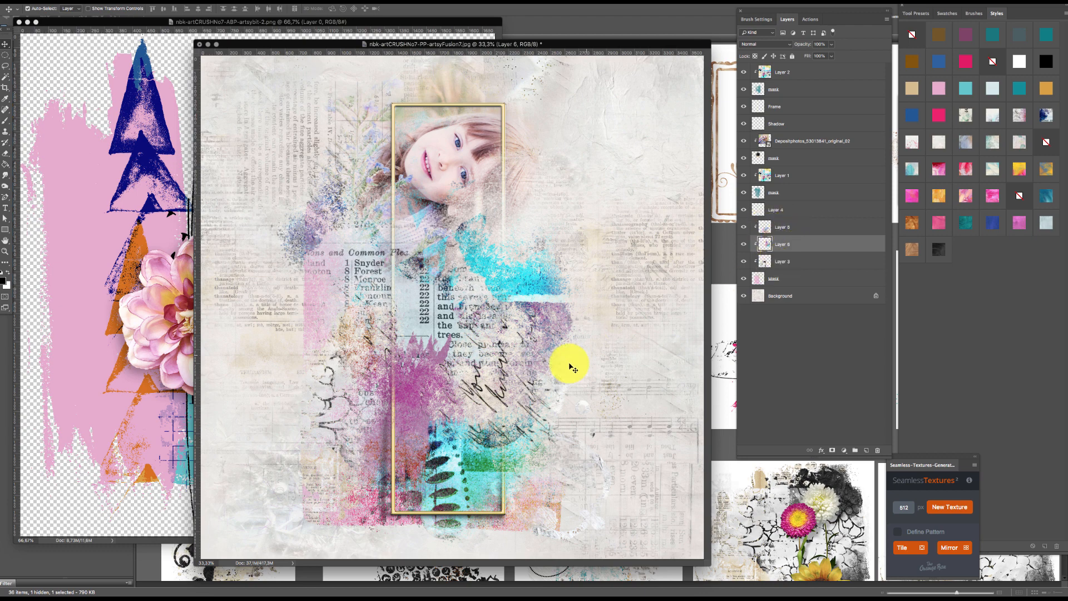
- Position the clipped artsybit-2 so its flower sits on the pink mask's left edge, and close its source file
{"action": "left_click_drag", "start_coordinate": [553, 347], "coordinate": [521, 354]}
{"action": "key", "text": "super+t"}
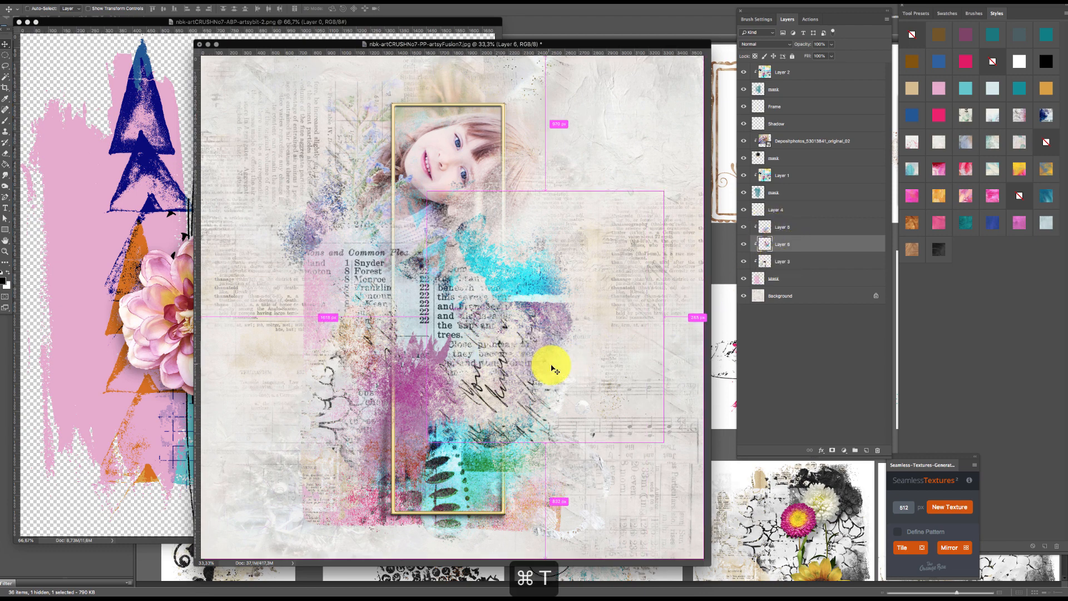
{"action": "left_click_drag", "start_coordinate": [548, 306], "coordinate": [389, 373]}
{"action": "key", "text": "Return"}
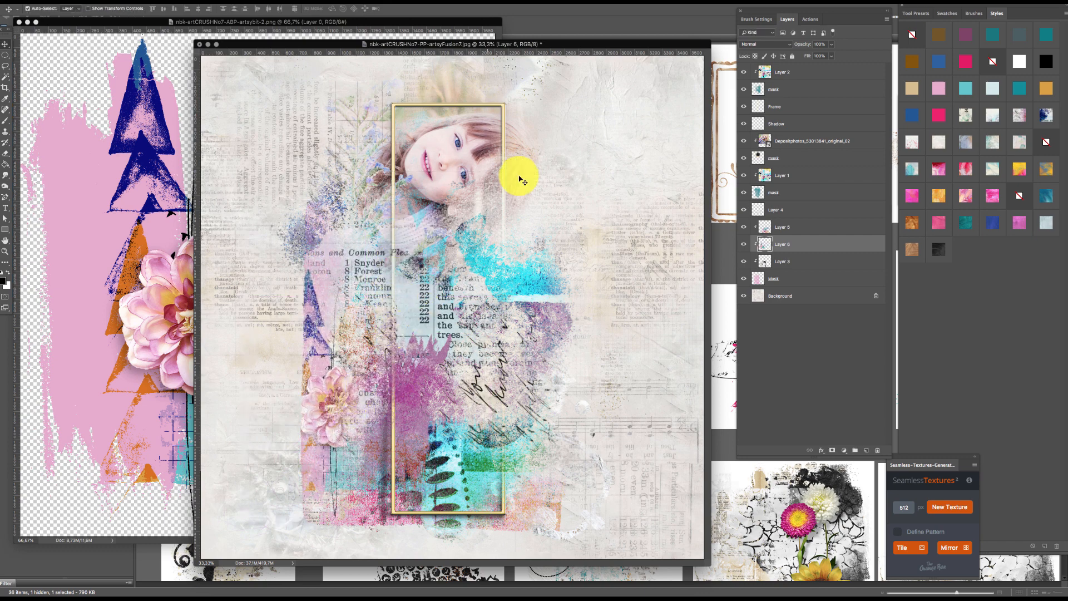
{"action": "key", "text": "super+w"}
{"action": "key", "text": "super+w"}
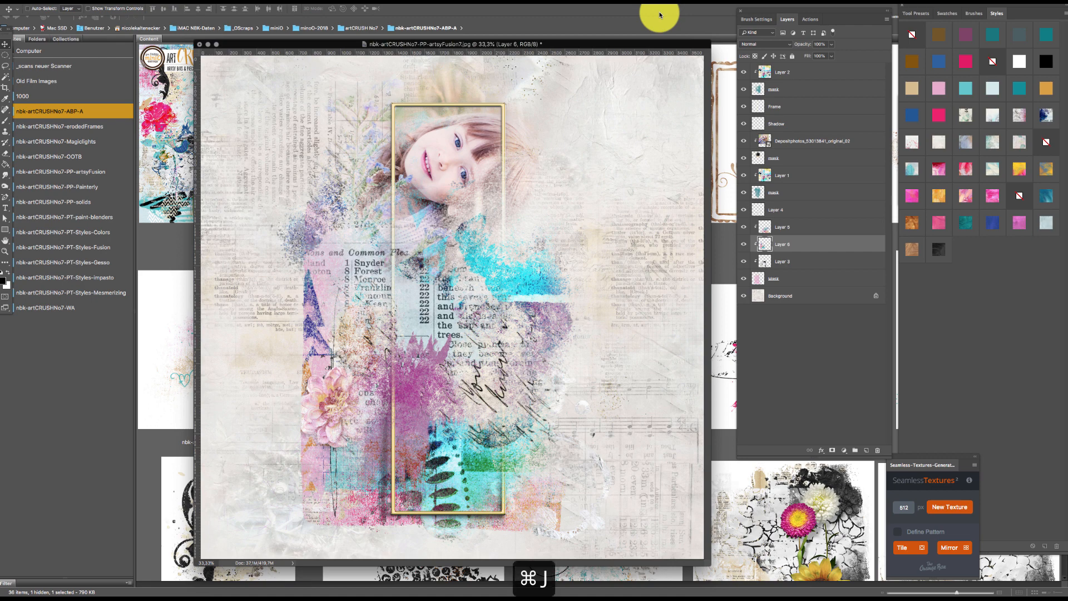
- Duplicate the artsybit-2 layer and place the unclipped copy above the Frame layer, keeping it aligned with the original
{"action": "key", "text": "super+j"}
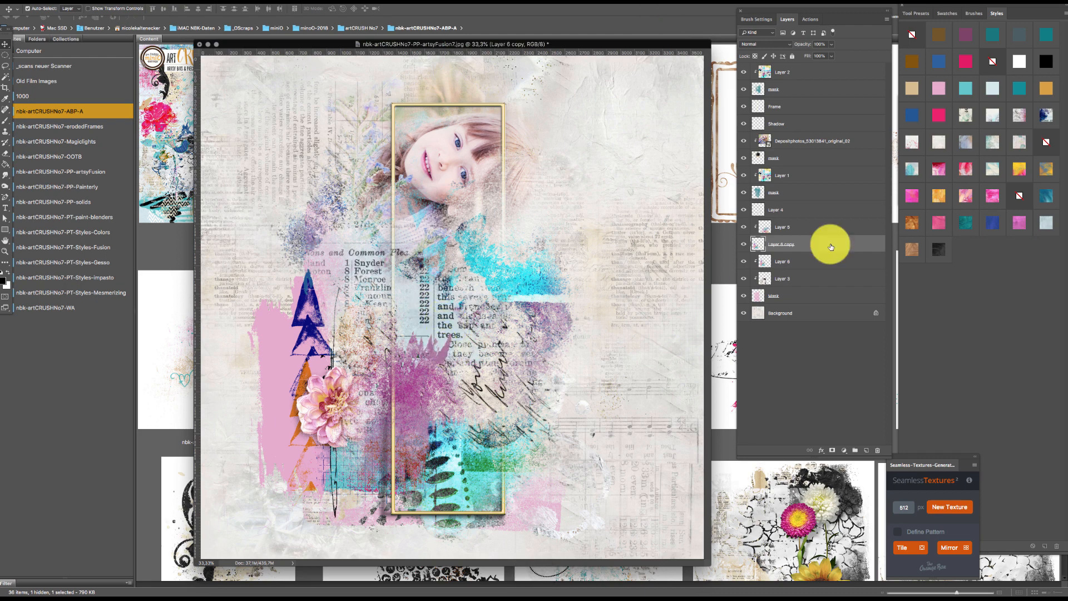
{"action": "left_click_drag", "start_coordinate": [826, 239], "coordinate": [823, 95]}
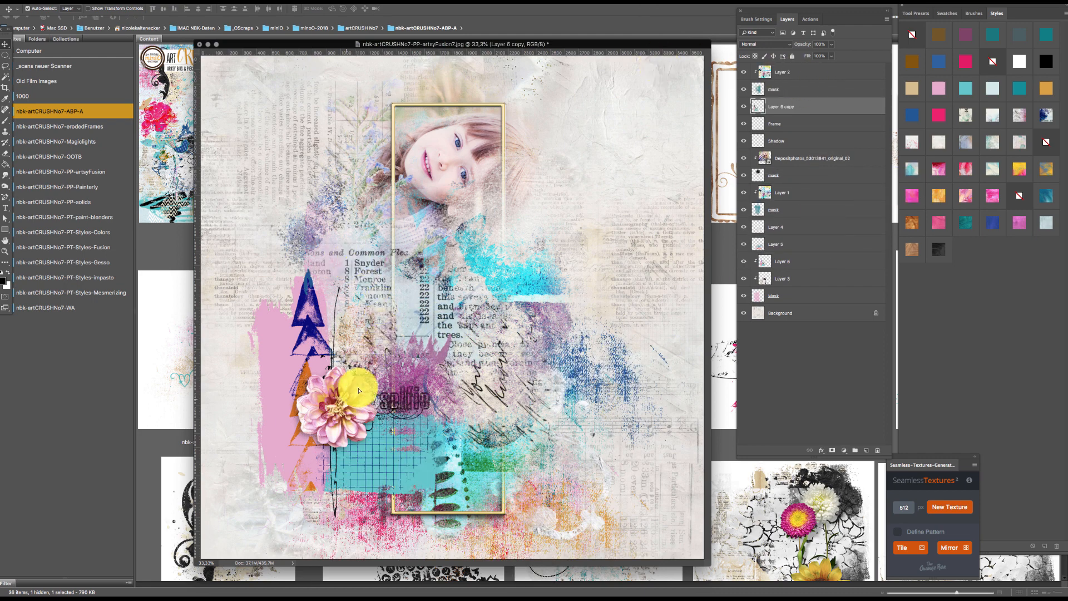
{"action": "left_click_drag", "start_coordinate": [359, 391], "coordinate": [390, 383]}
{"action": "key", "text": "super+z"}
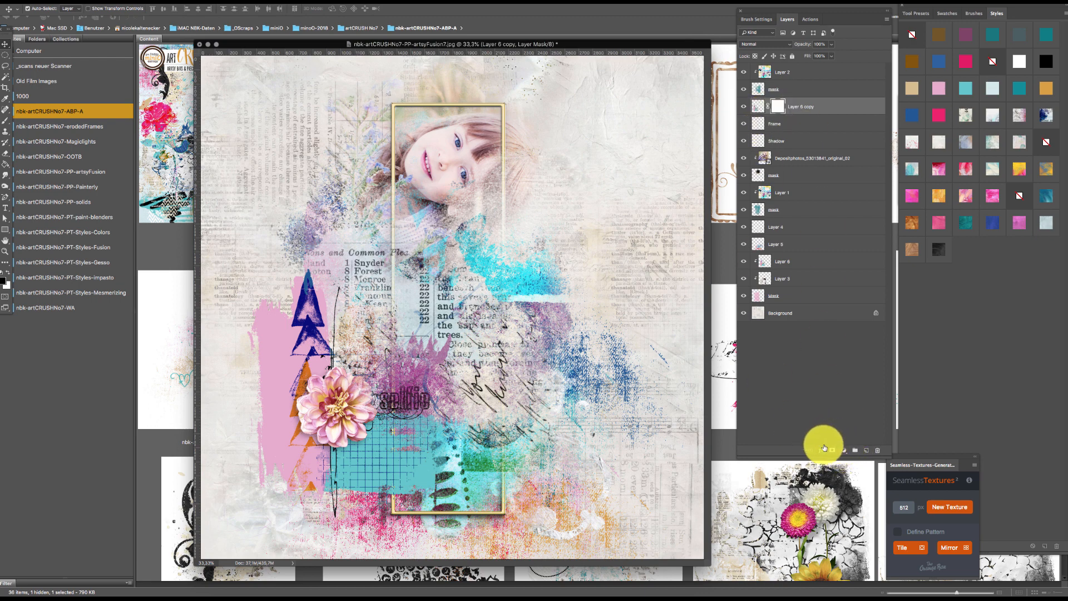
- Add a layer mask to the artsybit-2 copy and choose the nbk-AC7-paint+blend2 brush at 1161 px
{"action": "left_click", "coordinate": [779, 109]}
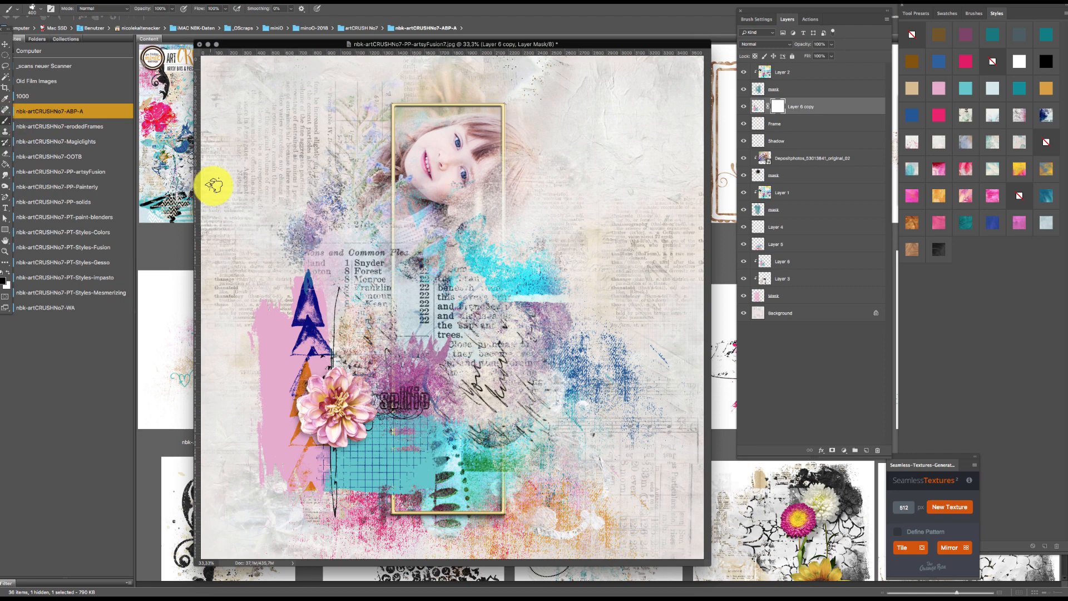
{"action": "right_click", "coordinate": [383, 252]}
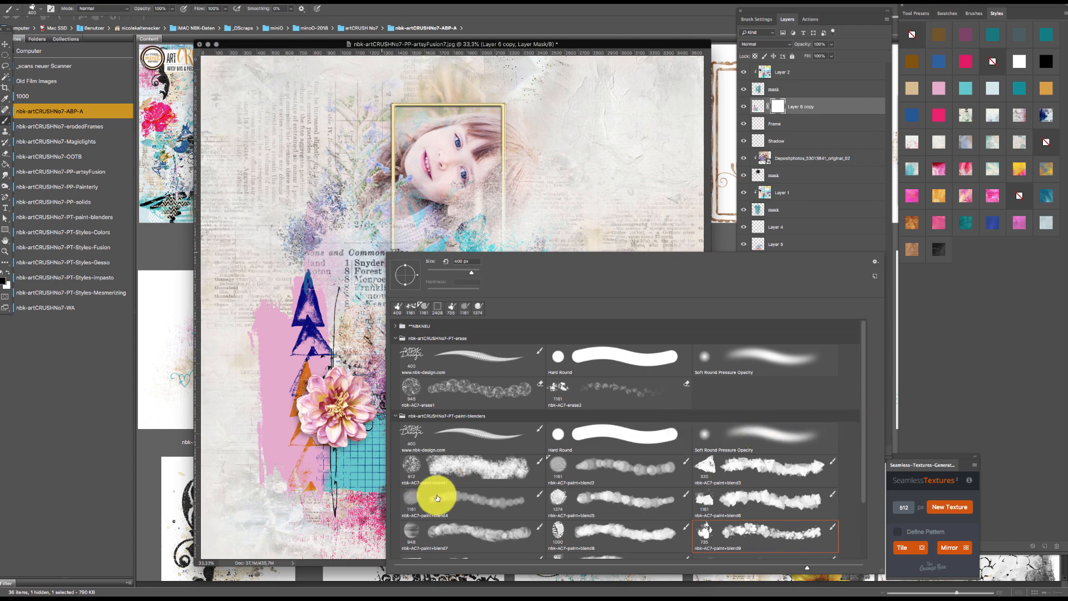
{"action": "left_click", "coordinate": [590, 469]}
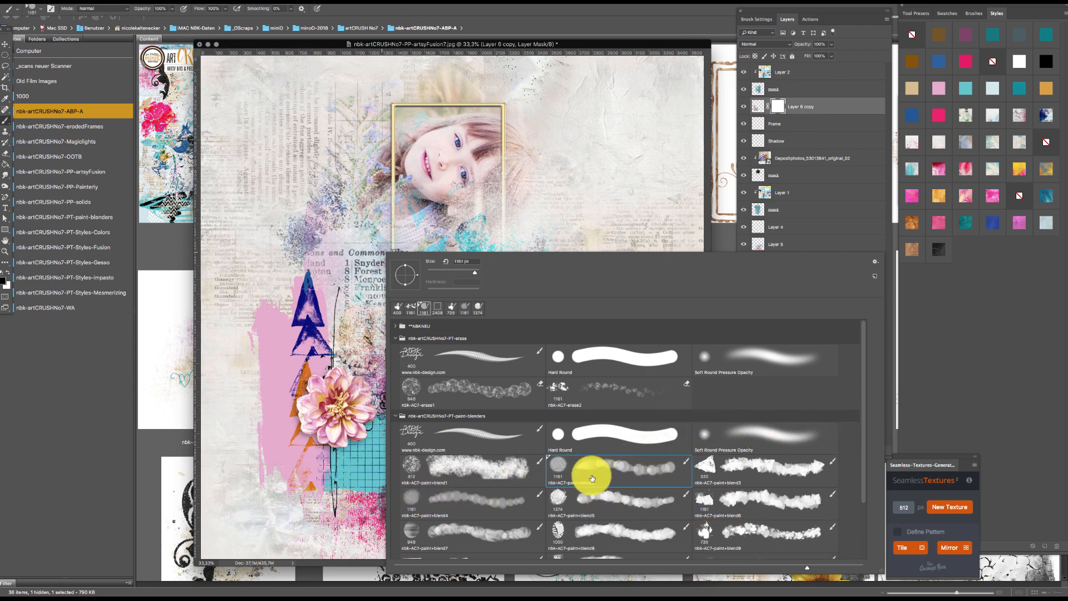
{"action": "key", "text": "Return"}
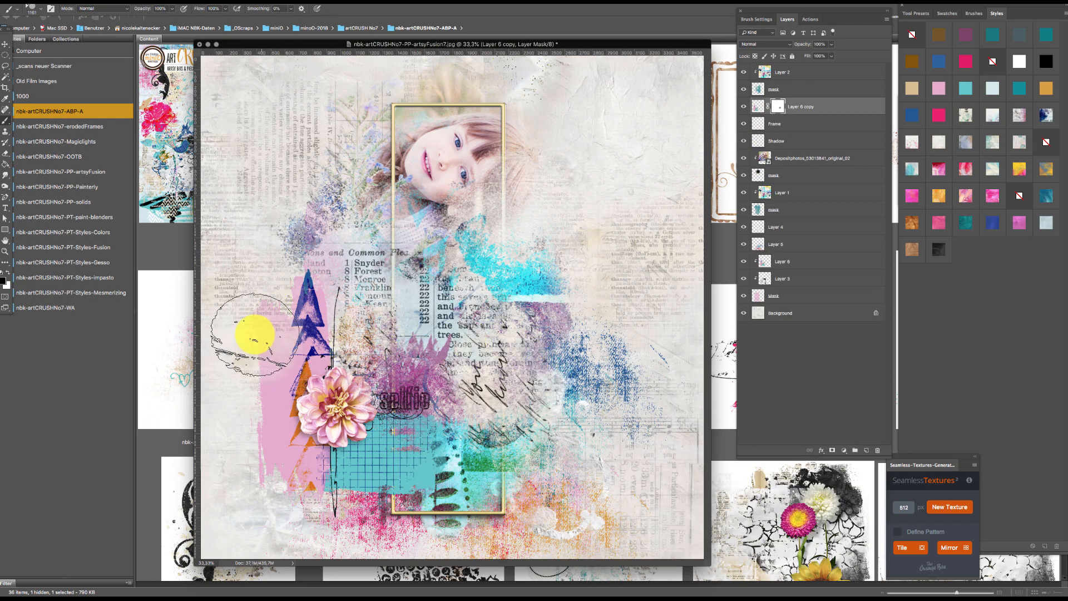
- Paint on the copy's layer mask to fade the artsybit areas around the flower, including the arrows, lettering and grid
{"action": "left_click", "coordinate": [242, 299]}
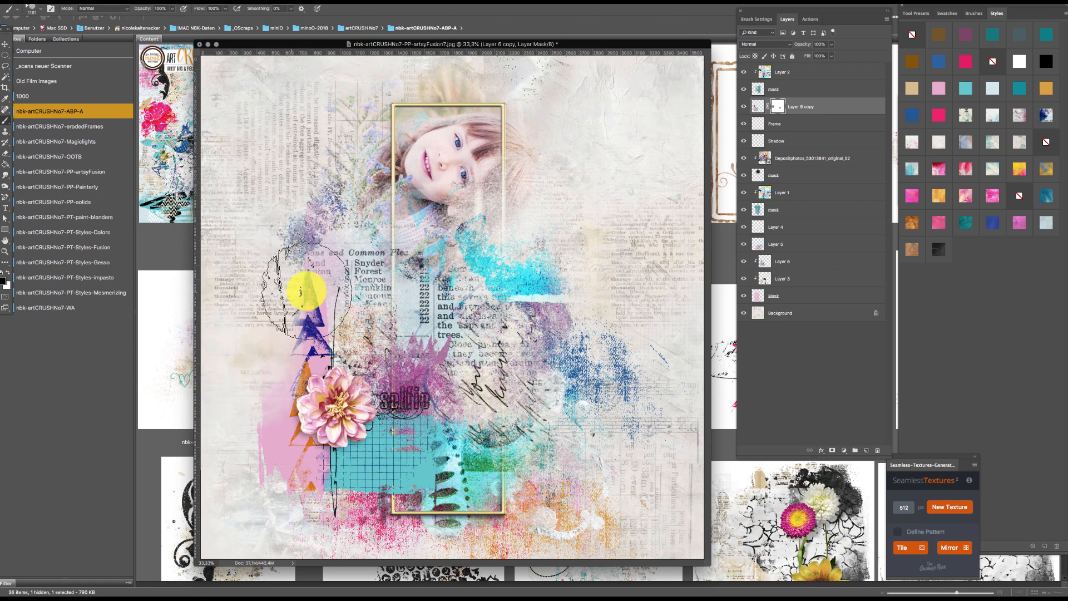
{"action": "mouse_move", "coordinate": [306, 290]}
{"action": "left_mouse_down"}
{"action": "mouse_move", "coordinate": [352, 289]}
{"action": "mouse_move", "coordinate": [277, 320]}
{"action": "mouse_move", "coordinate": [294, 326]}
{"action": "mouse_move", "coordinate": [273, 319]}
{"action": "mouse_move", "coordinate": [223, 345]}
{"action": "mouse_move", "coordinate": [209, 390]}
{"action": "mouse_move", "coordinate": [236, 439]}
{"action": "mouse_move", "coordinate": [231, 471]}
{"action": "mouse_move", "coordinate": [283, 520]}
{"action": "mouse_move", "coordinate": [289, 510]}
{"action": "mouse_move", "coordinate": [374, 517]}
{"action": "mouse_move", "coordinate": [357, 520]}
{"action": "mouse_move", "coordinate": [363, 503]}
{"action": "mouse_move", "coordinate": [335, 512]}
{"action": "mouse_move", "coordinate": [421, 505]}
{"action": "mouse_move", "coordinate": [458, 450]}
{"action": "mouse_move", "coordinate": [438, 398]}
{"action": "mouse_move", "coordinate": [442, 359]}
{"action": "mouse_move", "coordinate": [444, 395]}
{"action": "mouse_move", "coordinate": [433, 351]}
{"action": "mouse_move", "coordinate": [405, 311]}
{"action": "mouse_move", "coordinate": [299, 281]}
{"action": "mouse_move", "coordinate": [466, 305]}
{"action": "mouse_move", "coordinate": [424, 374]}
{"action": "mouse_move", "coordinate": [434, 333]}
{"action": "mouse_move", "coordinate": [410, 394]}
{"action": "mouse_move", "coordinate": [435, 430]}
{"action": "mouse_move", "coordinate": [345, 502]}
{"action": "mouse_move", "coordinate": [307, 498]}
{"action": "mouse_move", "coordinate": [234, 426]}
{"action": "mouse_move", "coordinate": [254, 406]}
{"action": "mouse_move", "coordinate": [245, 381]}
{"action": "mouse_move", "coordinate": [262, 334]}
{"action": "mouse_move", "coordinate": [346, 277]}
{"action": "mouse_move", "coordinate": [410, 302]}
{"action": "mouse_move", "coordinate": [461, 341]}
{"action": "mouse_move", "coordinate": [421, 350]}
{"action": "mouse_move", "coordinate": [429, 434]}
{"action": "mouse_move", "coordinate": [400, 167]}
{"action": "mouse_move", "coordinate": [362, 261]}
{"action": "mouse_move", "coordinate": [353, 369]}
{"action": "mouse_move", "coordinate": [382, 309]}
{"action": "left_mouse_up"}
{"action": "left_click_drag", "start_coordinate": [404, 393], "coordinate": [506, 232]}
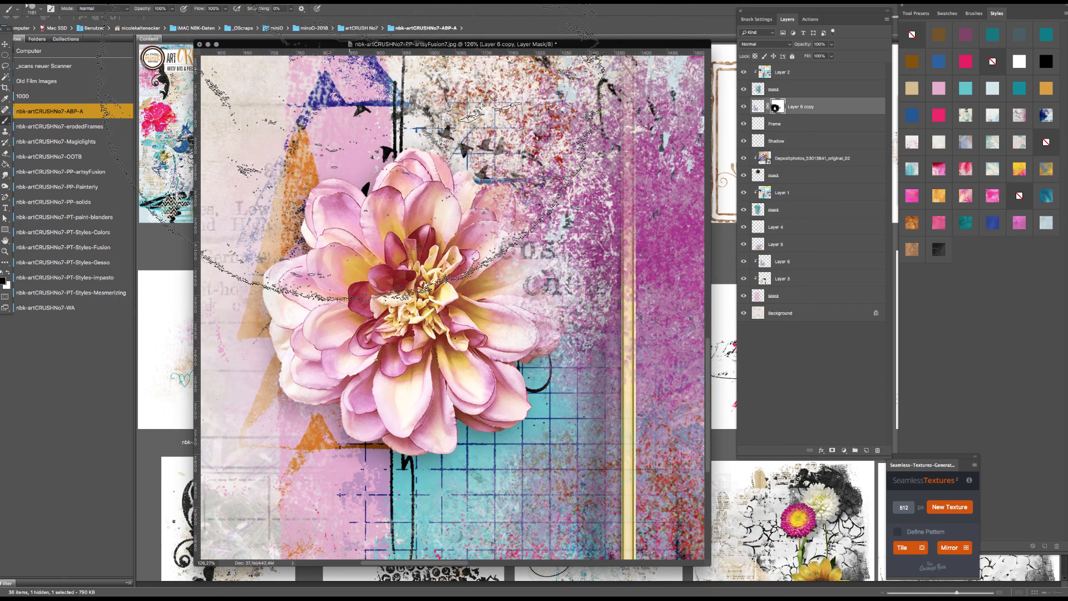
{"action": "left_click", "coordinate": [349, 58]}
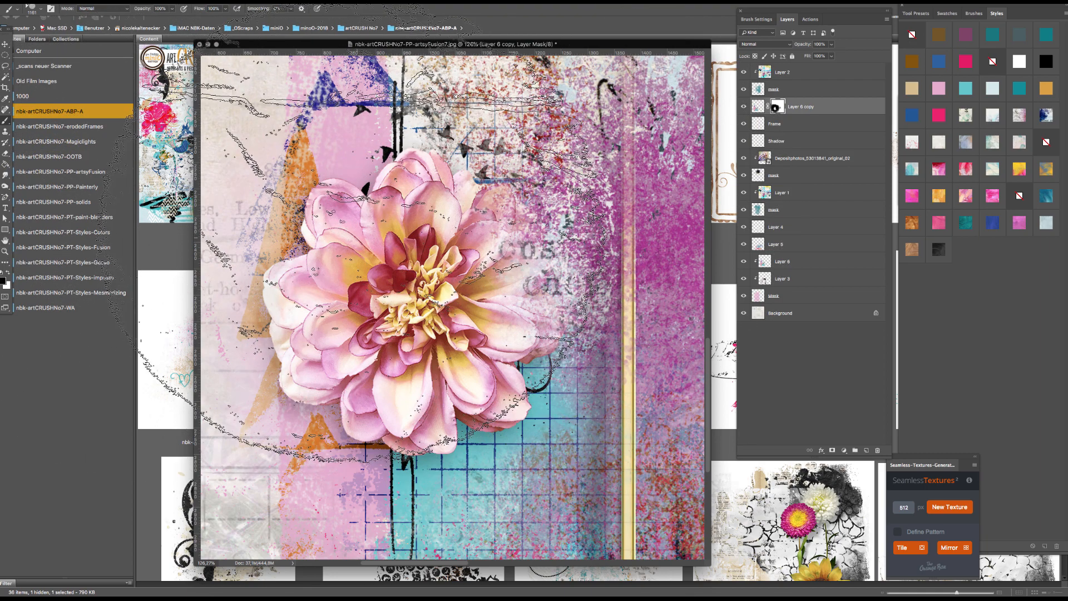
- Switch to the Soft Round Pressure Opacity brush and reduce its size for masking closely around the flower
{"action": "right_click", "coordinate": [351, 231]}
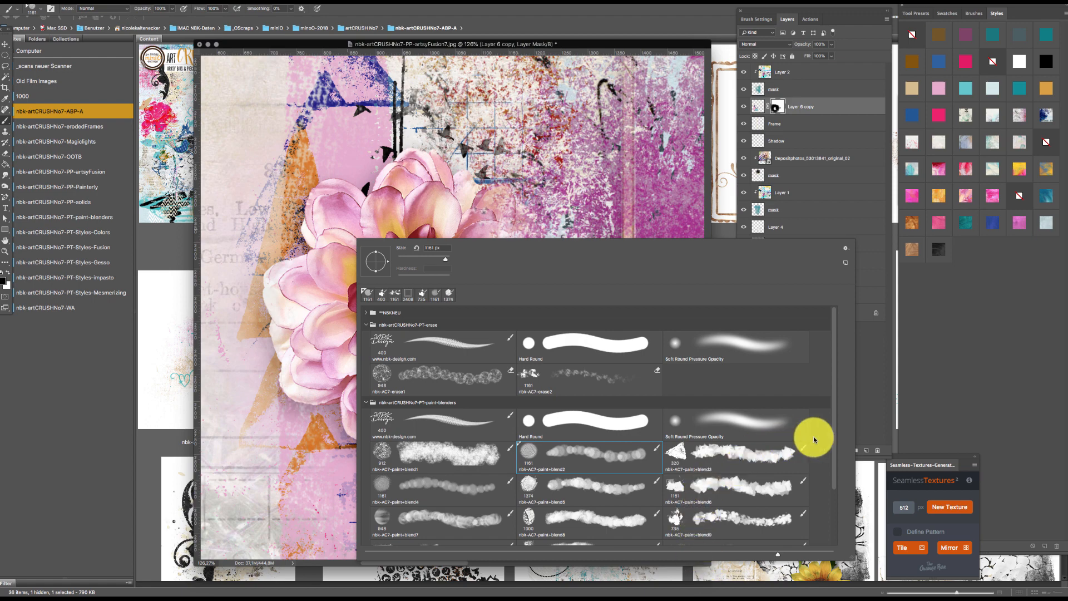
{"action": "scroll", "coordinate": [834, 454], "scroll_direction": "down", "scroll_amount": 2}
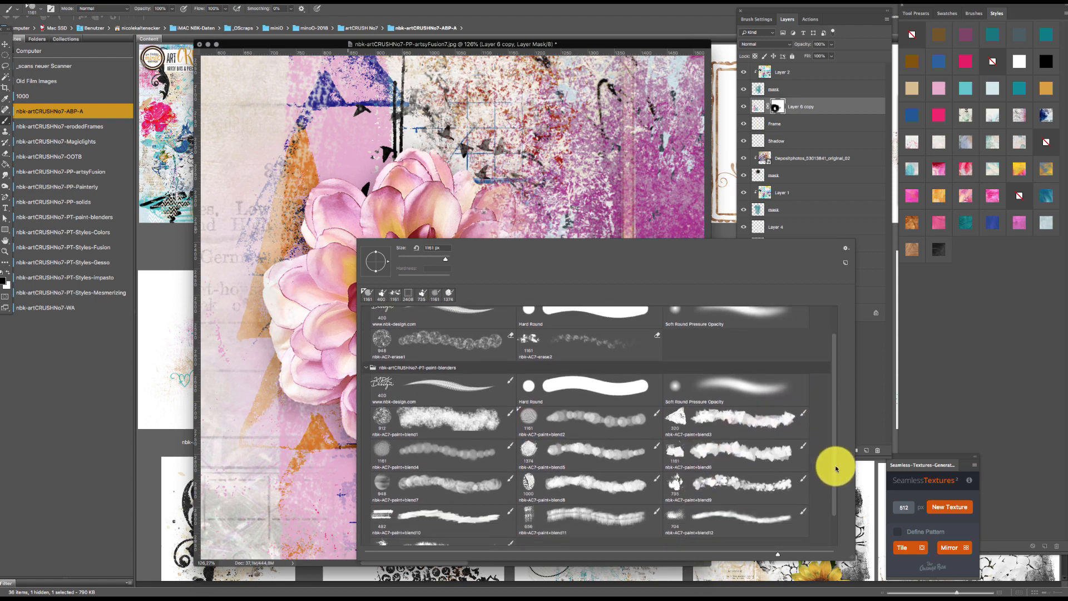
{"action": "scroll", "coordinate": [829, 484], "scroll_direction": "down", "scroll_amount": 2}
{"action": "scroll", "coordinate": [827, 489], "scroll_direction": "up", "scroll_amount": 4}
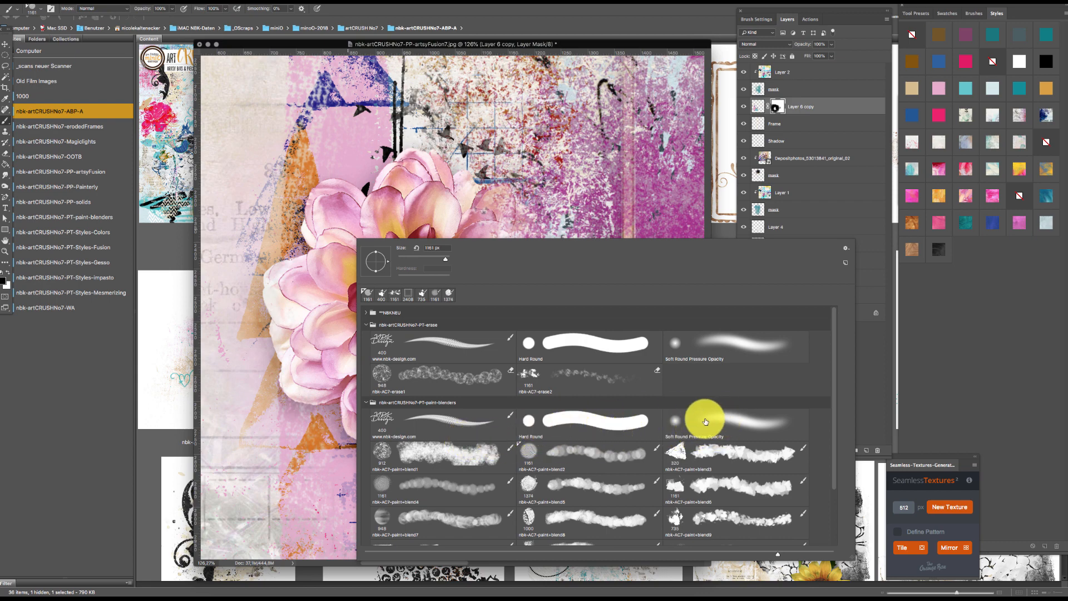
{"action": "left_click", "coordinate": [719, 435]}
{"action": "key", "text": "Return"}
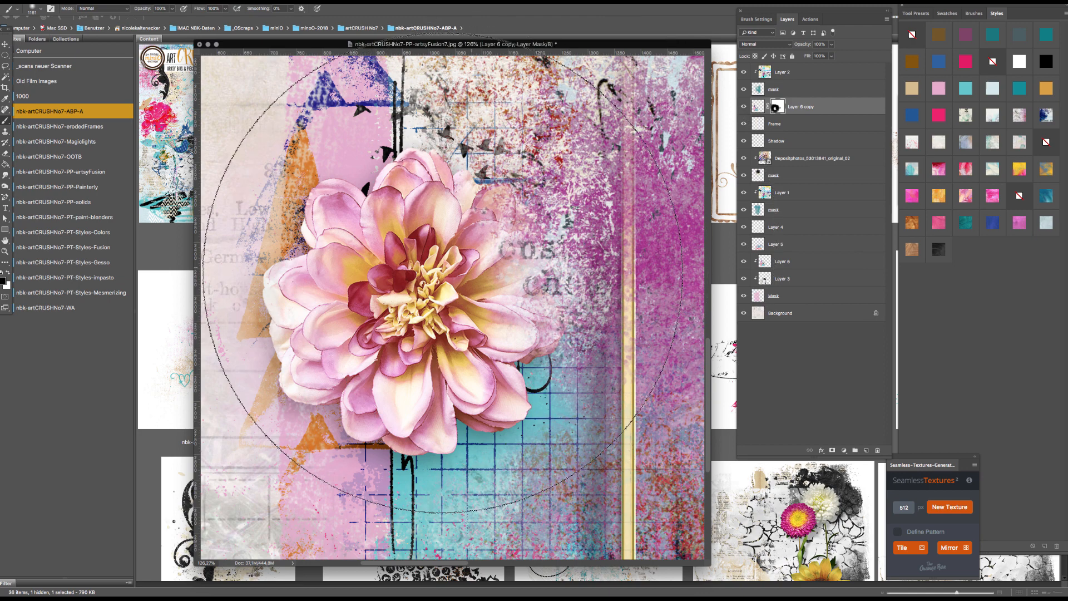
{"action": "key", "text": "bracketleft"}
{"action": "key", "text": "bracketleft"}
{"action": "key", "text": "bracketleft"}
{"action": "key", "text": "bracketleft"}
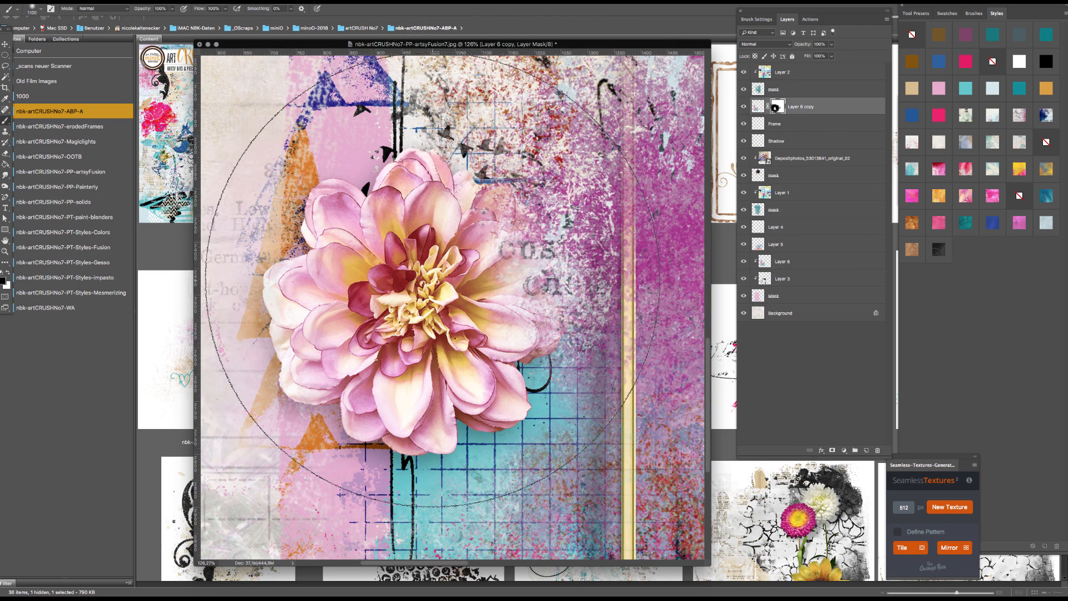
- Shrink the brush for detail work on the flower's mask and add a second, empty mask to Layer 6 copy
{"action": "key", "text": "bracketleft"}
{"action": "key", "text": "bracketleft"}
{"action": "key", "text": "bracketleft"}
{"action": "key", "text": "bracketleft"}
{"action": "key", "text": "bracketleft"}
{"action": "key", "text": "bracketleft"}
{"action": "key", "text": "bracketleft"}
{"action": "key", "text": "bracketleft"}
{"action": "key", "text": "bracketleft"}
{"action": "key", "text": "bracketleft"}
{"action": "key", "text": "bracketleft"}
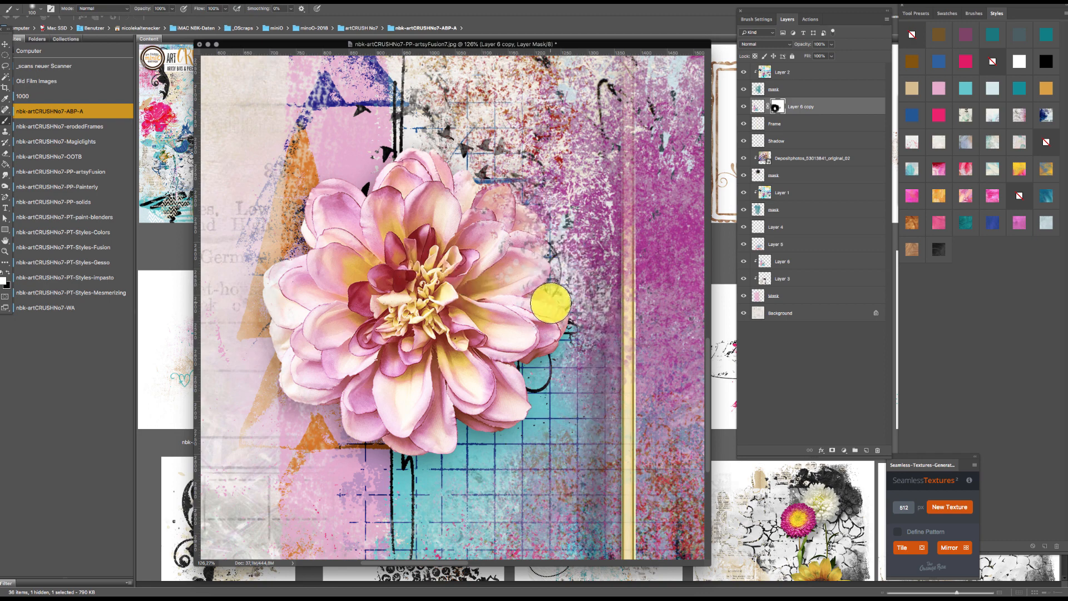
{"action": "key", "text": "super+0"}
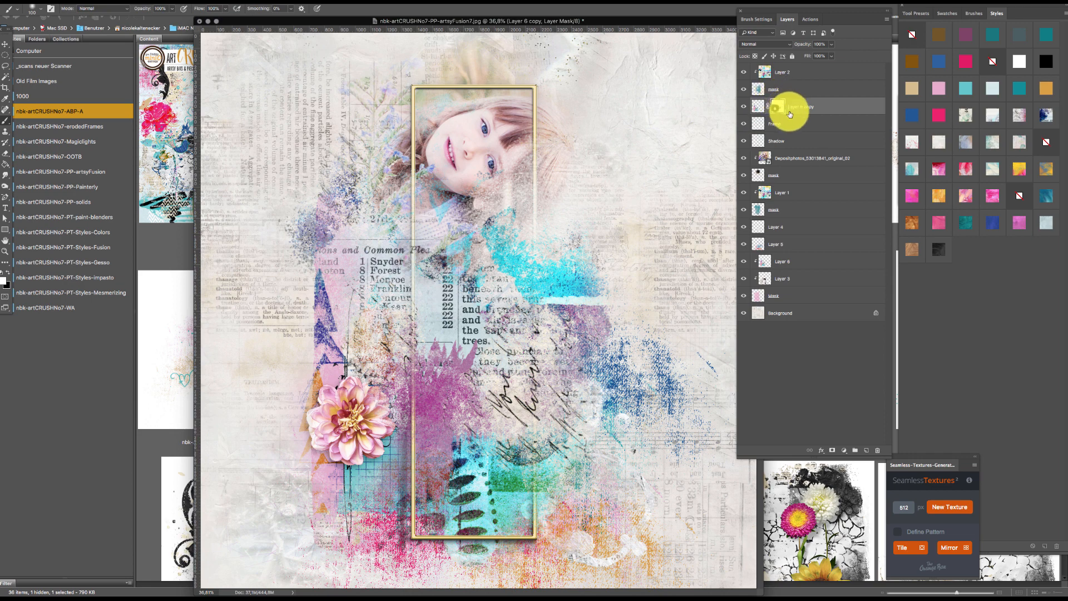
{"action": "left_click", "coordinate": [833, 451]}
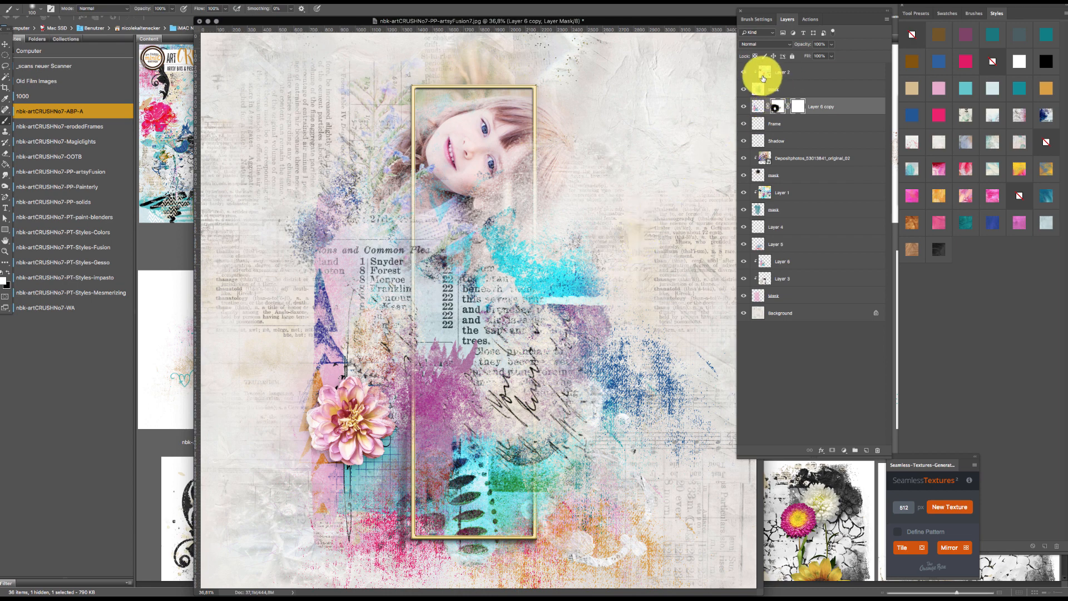
- Open nbk-artCRUSHNo7-ABP-bird2.png from Adobe Bridge and copy the blue bird into the artsyFusion7 layout
{"action": "left_click", "coordinate": [124, 458]}
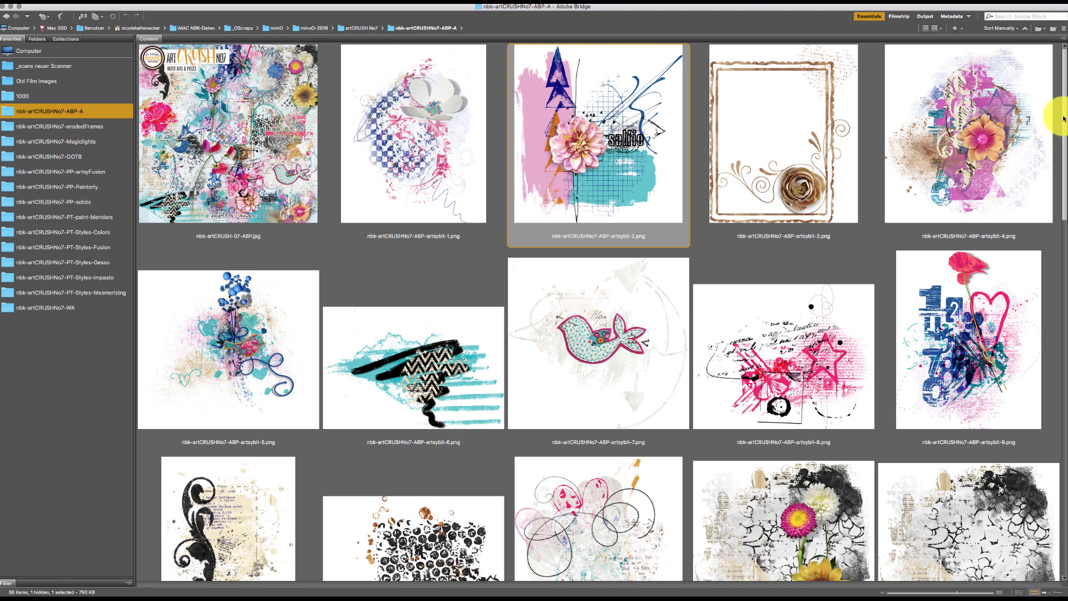
{"action": "scroll", "coordinate": [908, 322], "scroll_direction": "down", "scroll_amount": 10}
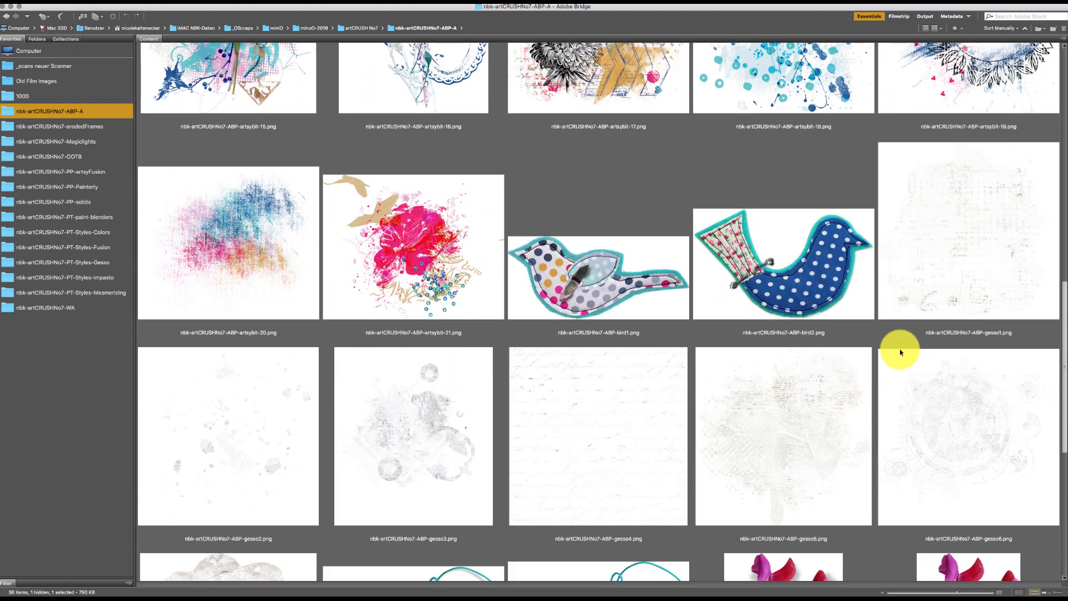
{"action": "left_click", "coordinate": [768, 291]}
{"action": "double_click", "coordinate": [756, 267]}
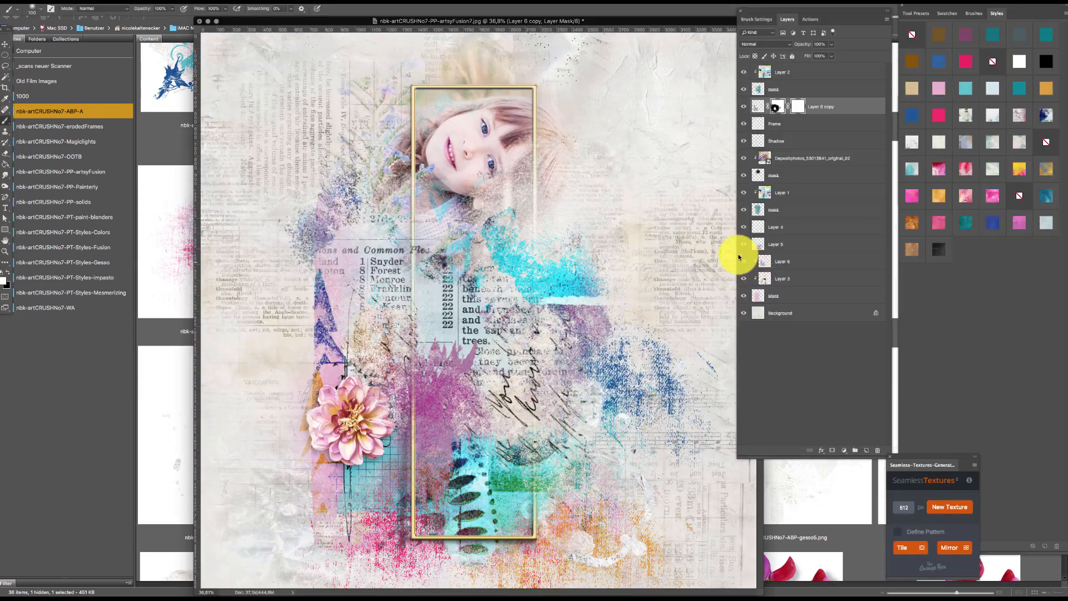
{"action": "left_click", "coordinate": [7, 44]}
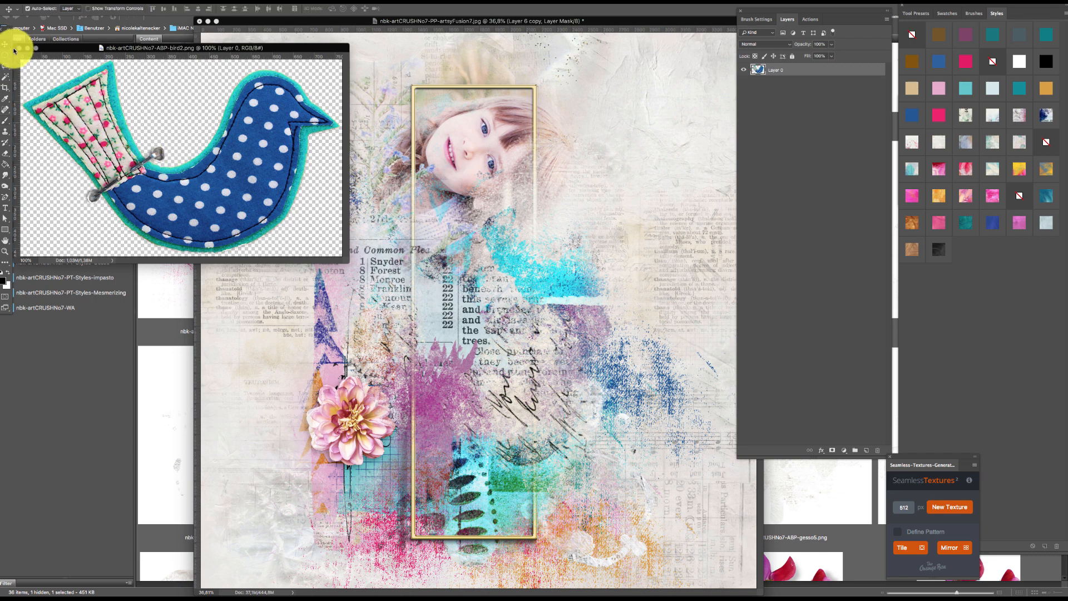
{"action": "left_click_drag", "start_coordinate": [146, 163], "coordinate": [477, 327]}
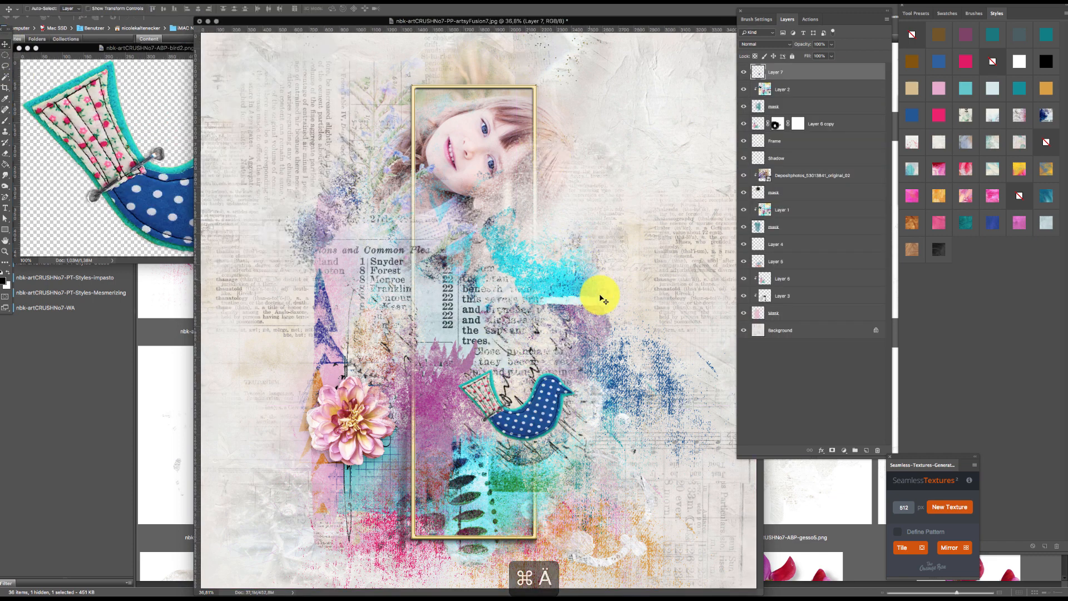
- Rotate the bird counterclockwise by about 12.4° and place it over the dark shading beside the purple splatter
{"action": "key", "text": "super+t"}
{"action": "left_click_drag", "start_coordinate": [610, 298], "coordinate": [596, 281]}
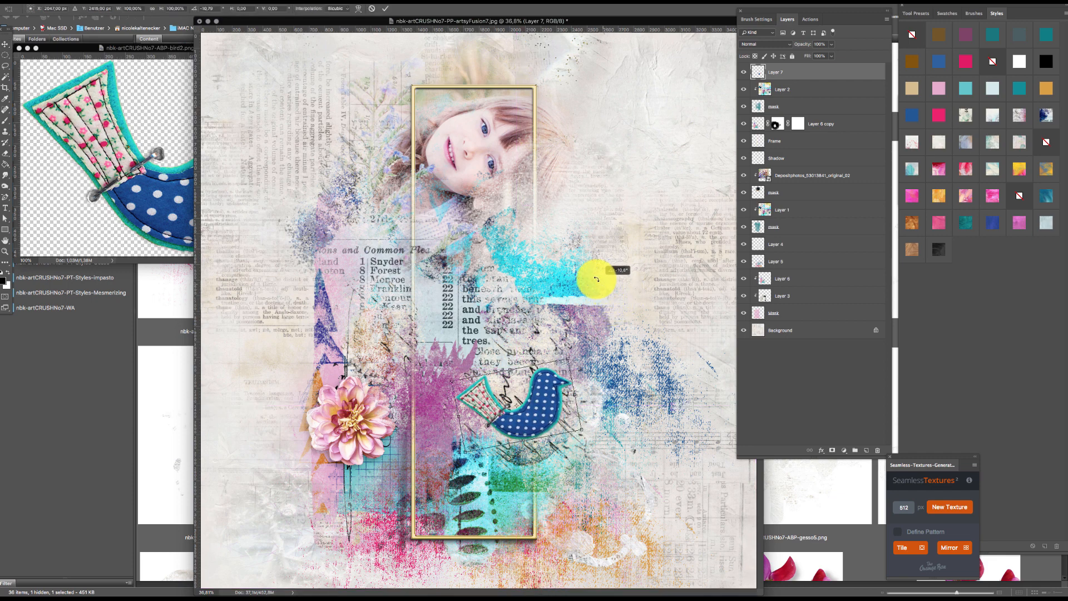
{"action": "left_click_drag", "start_coordinate": [527, 399], "coordinate": [534, 420]}
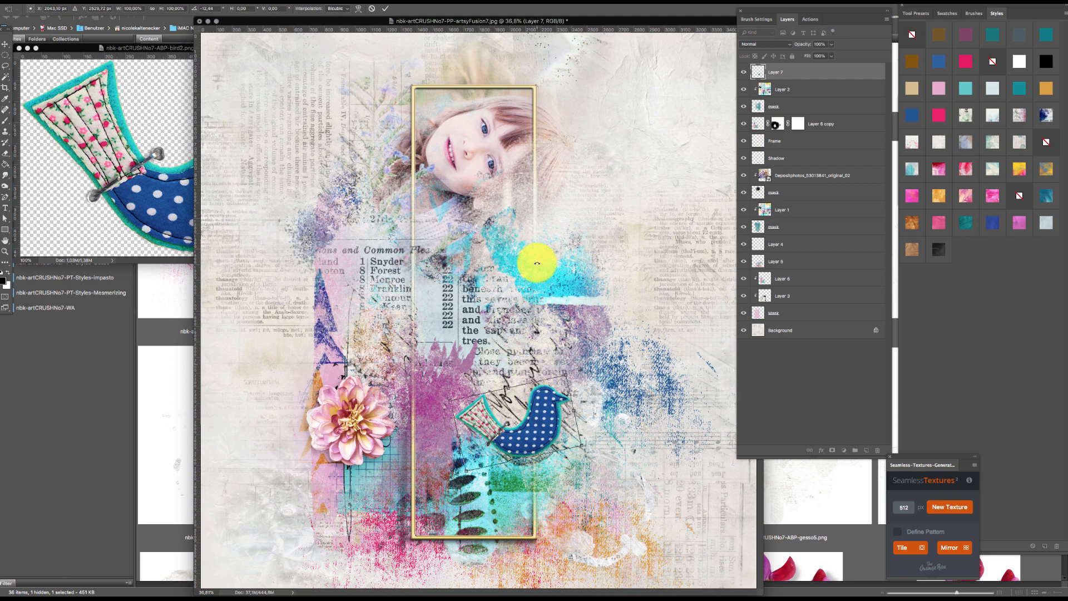
{"action": "key", "text": "Return"}
- Move the bird up to examine the painted shading beneath it and put it back over that shading
{"action": "key", "text": "super+space"}
{"action": "left_click_drag", "start_coordinate": [553, 419], "coordinate": [573, 358]}
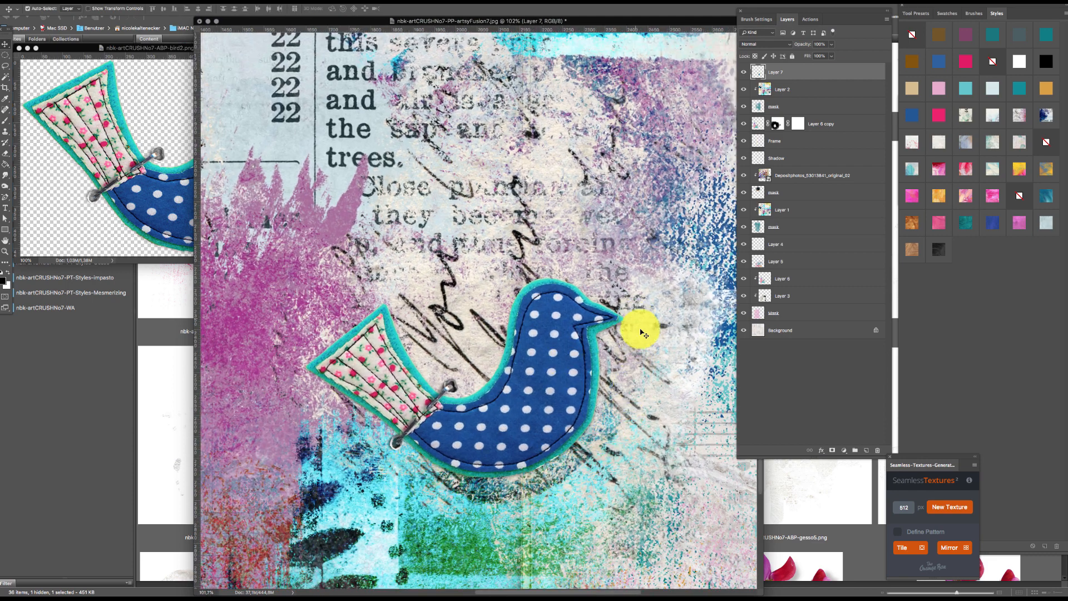
{"action": "left_click_drag", "start_coordinate": [553, 408], "coordinate": [525, 205]}
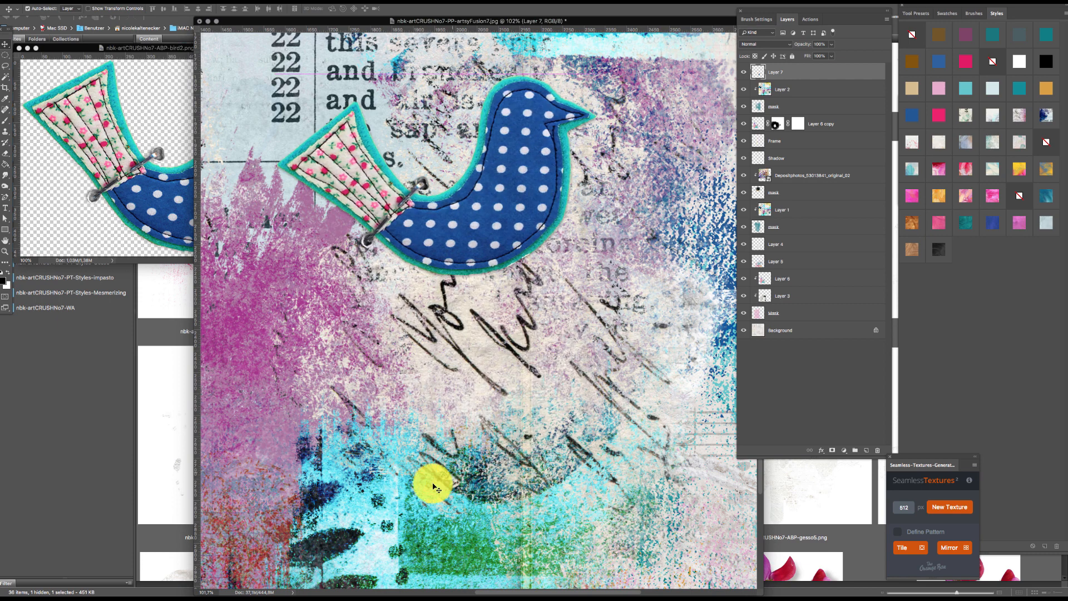
{"action": "left_click_drag", "start_coordinate": [527, 217], "coordinate": [561, 417]}
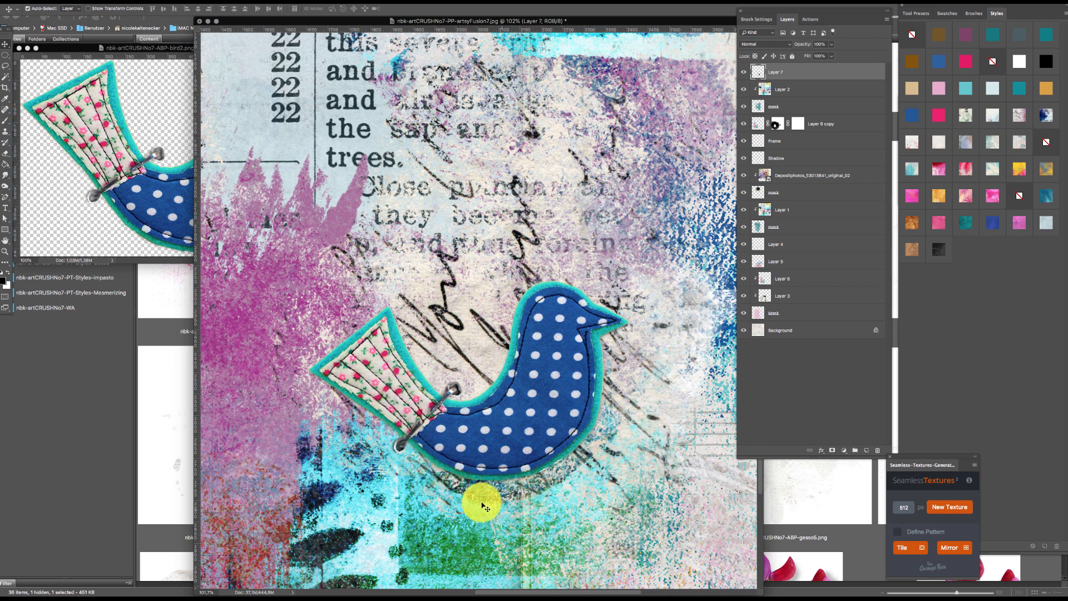
{"action": "key", "text": "super+0"}
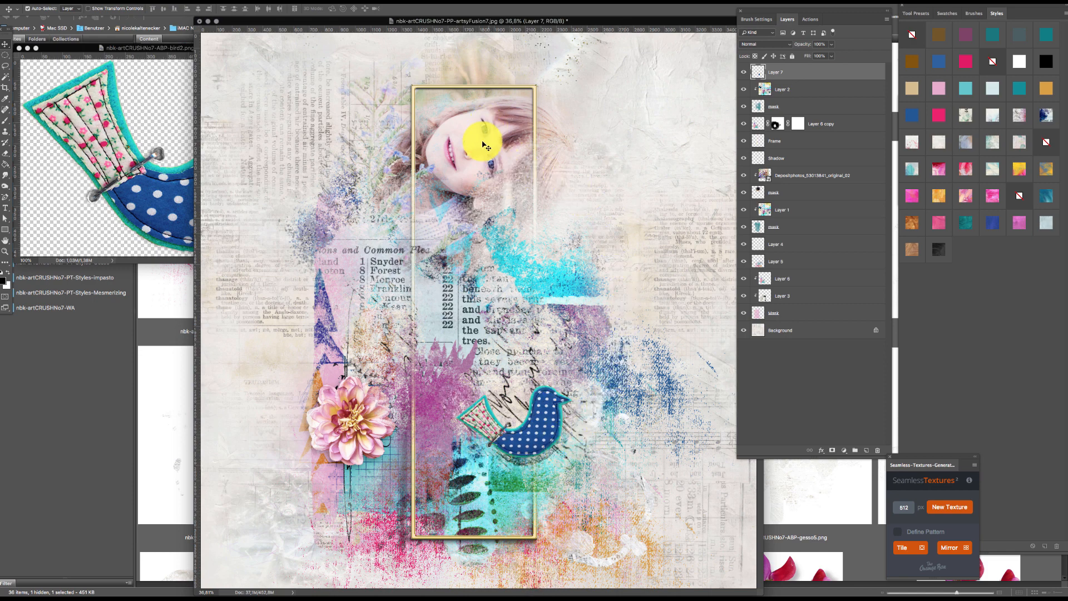
- Close the bird2 source image and select the bird in the layout
{"action": "left_click", "coordinate": [26, 52]}
{"action": "left_click", "coordinate": [20, 49]}
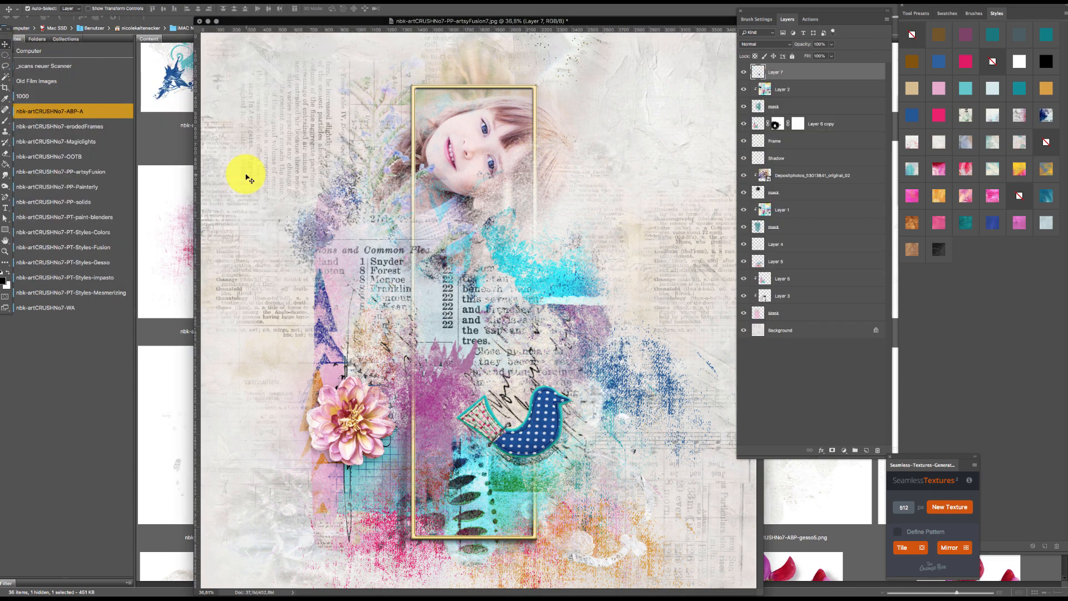
{"action": "left_click", "coordinate": [553, 429]}
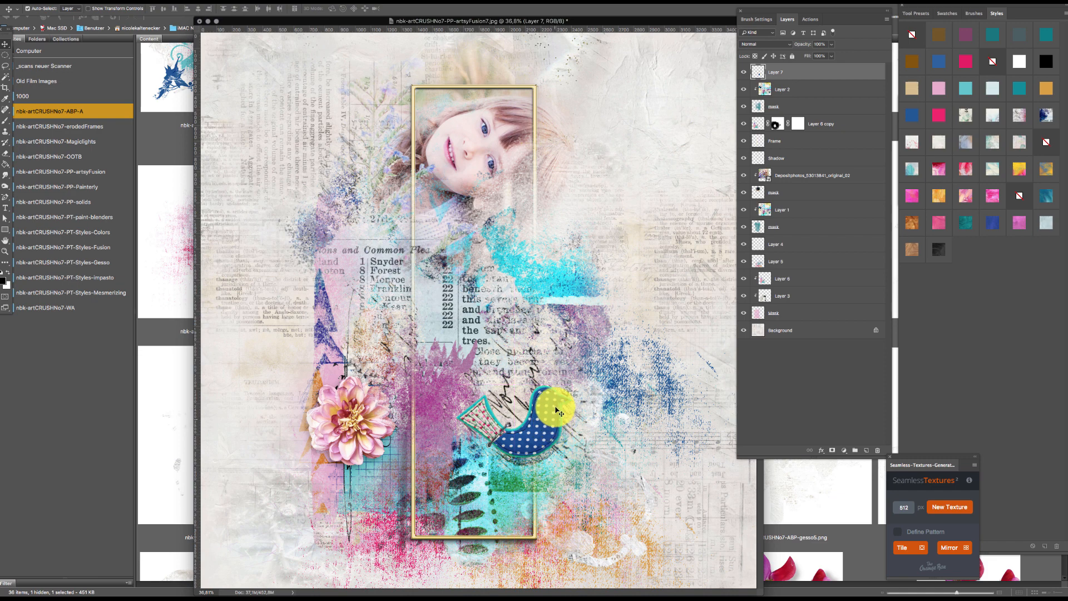
- Open nbk-artCRUSHNo7-ABP-string-shadow.png from Adobe Bridge and copy the string onto the bird in the layout
{"action": "left_click", "coordinate": [95, 385]}
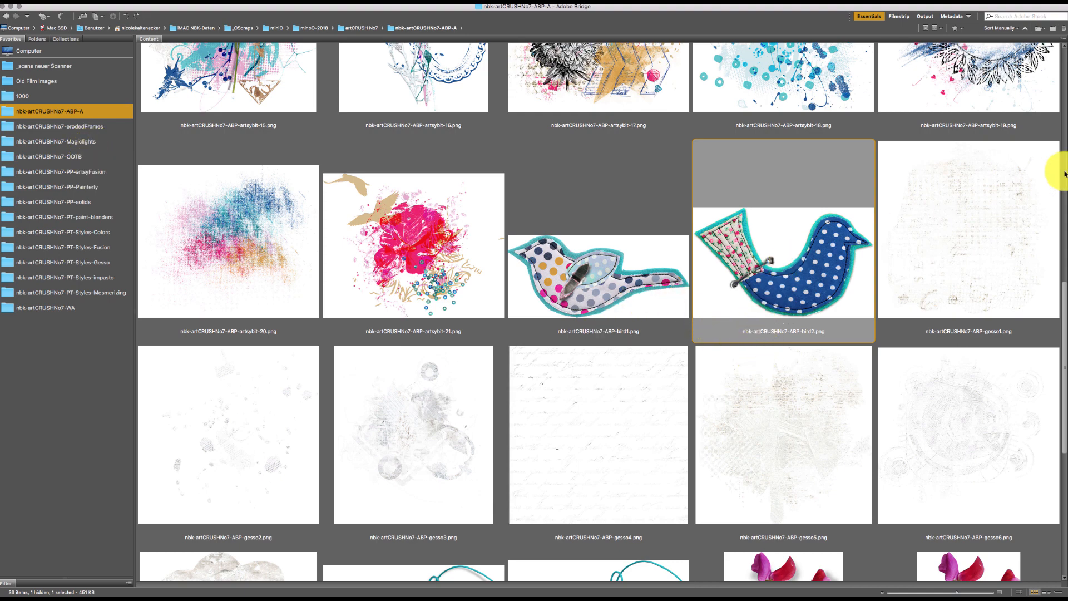
{"action": "scroll", "coordinate": [1029, 356], "scroll_direction": "down", "scroll_amount": 10}
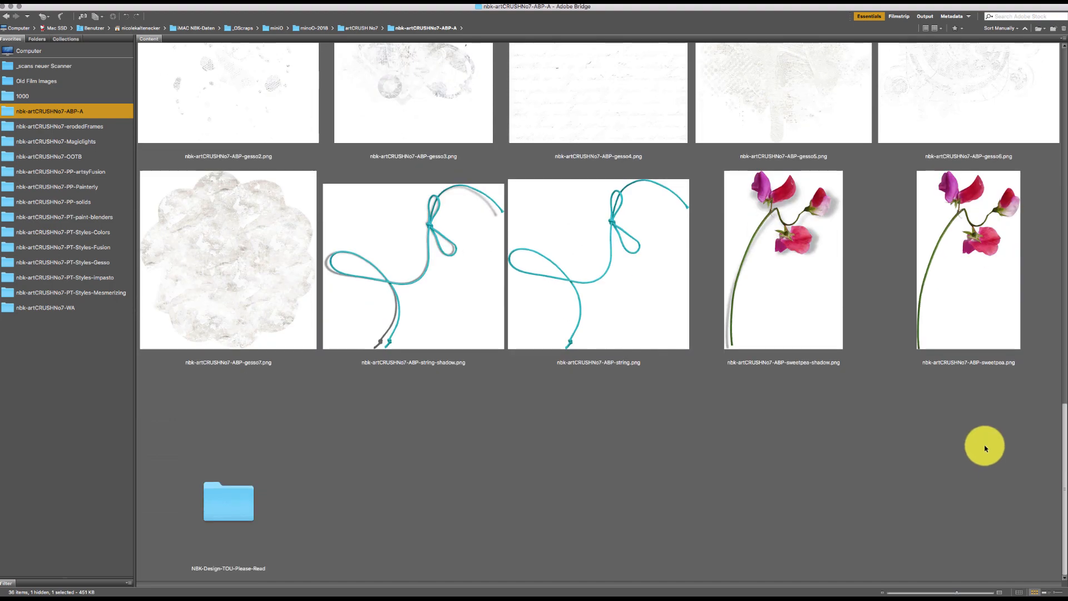
{"action": "double_click", "coordinate": [436, 233]}
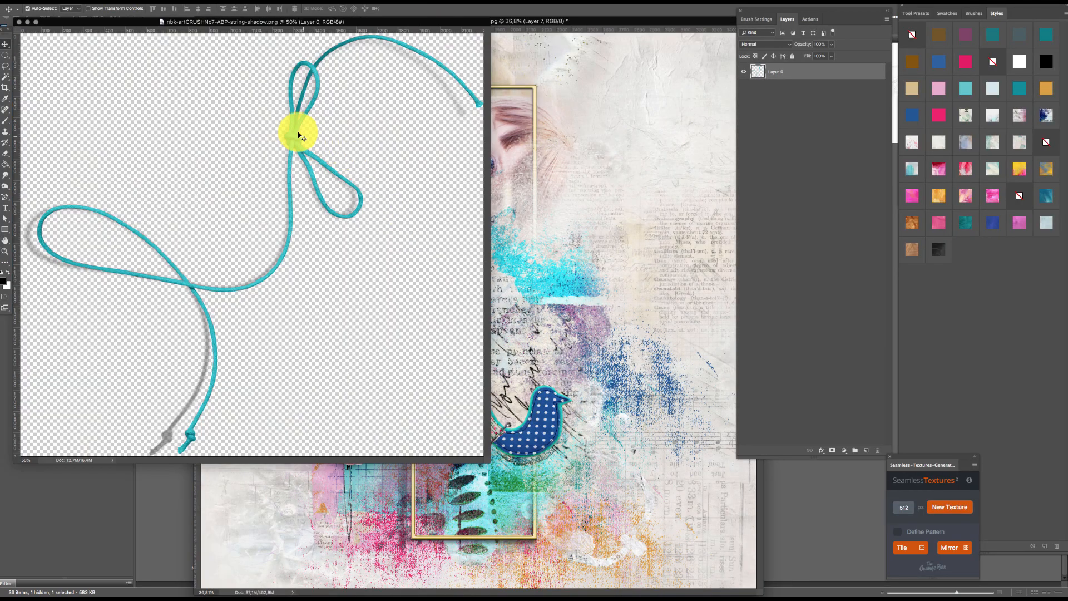
{"action": "left_click_drag", "start_coordinate": [294, 136], "coordinate": [500, 436]}
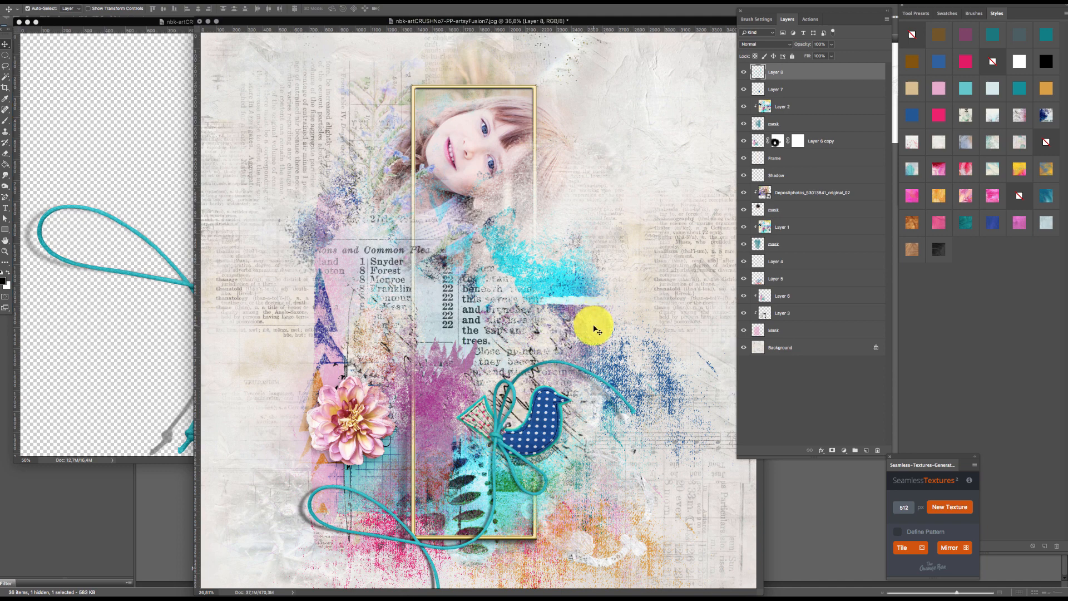
- Scale the string down to about 56.7% and position its bow over the pin on the bird's tail
{"action": "key", "text": "super+t"}
{"action": "left_click_drag", "start_coordinate": [634, 358], "coordinate": [560, 397]}
{"action": "left_click_drag", "start_coordinate": [495, 454], "coordinate": [507, 427]}
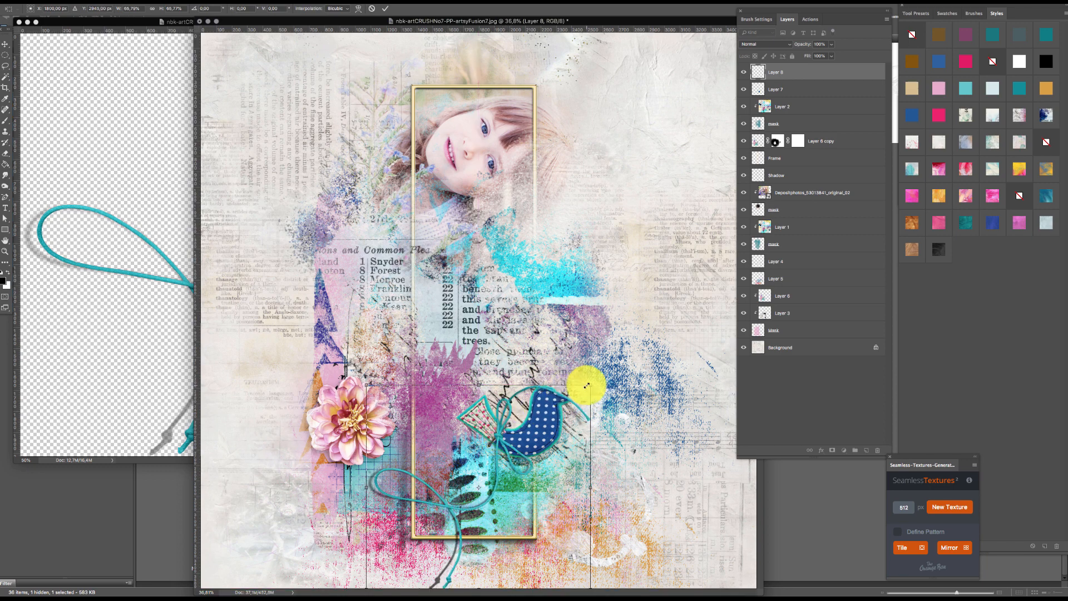
{"action": "left_click_drag", "start_coordinate": [587, 386], "coordinate": [556, 411]}
{"action": "left_click_drag", "start_coordinate": [487, 452], "coordinate": [512, 427]}
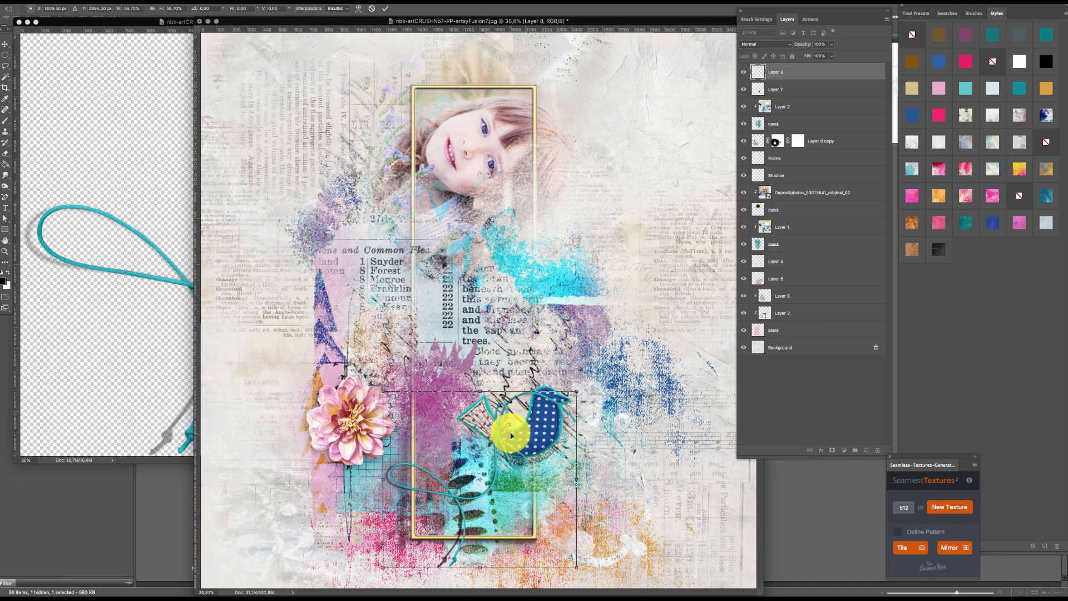
- Fine-tune the placement of the string's knot on the bird's pin and select the bird layer
{"action": "key", "text": "super+t"}
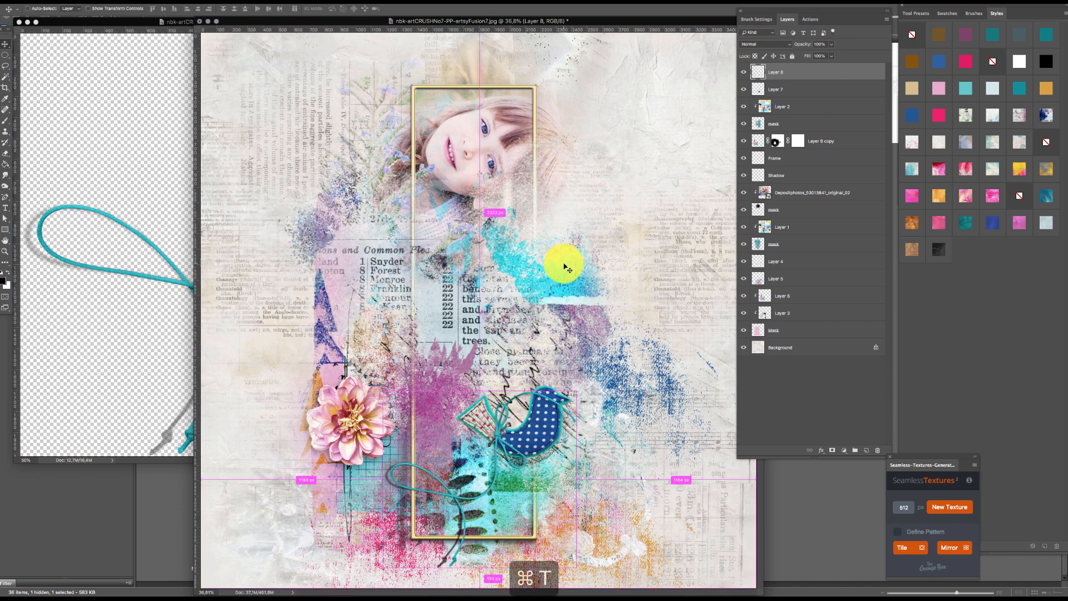
{"action": "left_click_drag", "start_coordinate": [573, 231], "coordinate": [574, 254]}
{"action": "left_click_drag", "start_coordinate": [525, 421], "coordinate": [532, 358]}
{"action": "key", "text": "Return"}
{"action": "key", "text": "super+space"}
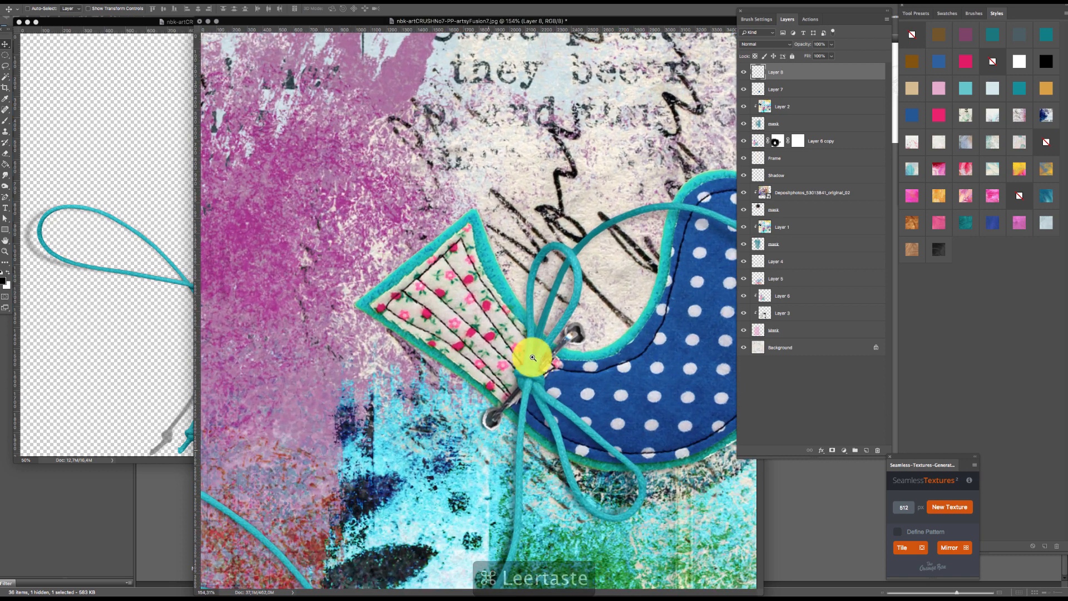
{"action": "left_click", "coordinate": [573, 335], "text": "super"}
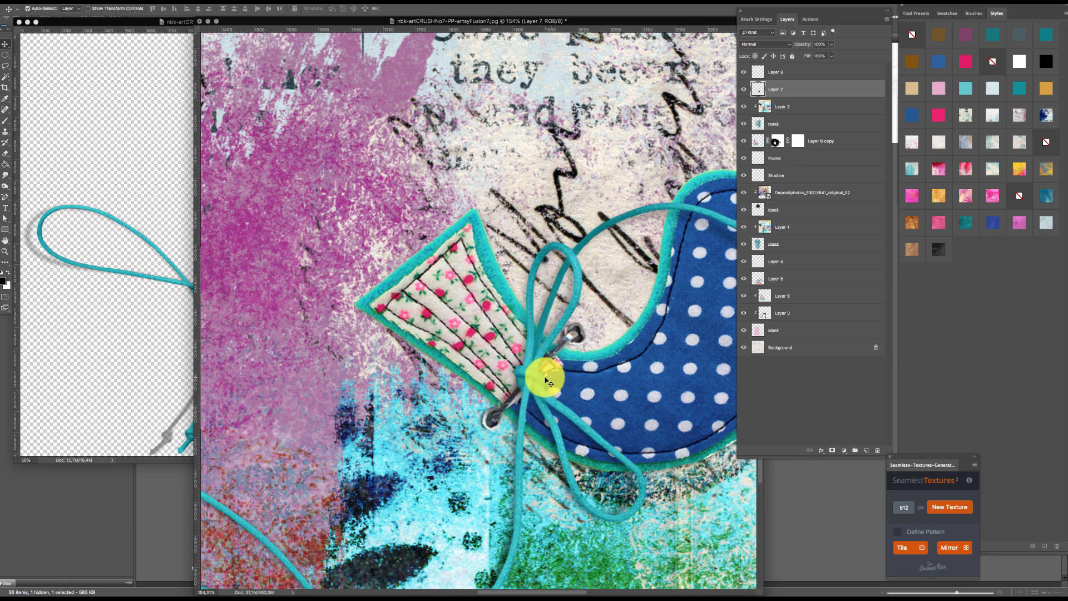
- Load the pixels of the gold Frame layer as a selection
{"action": "key", "text": "super+minus"}
{"action": "key", "text": "super+minus"}
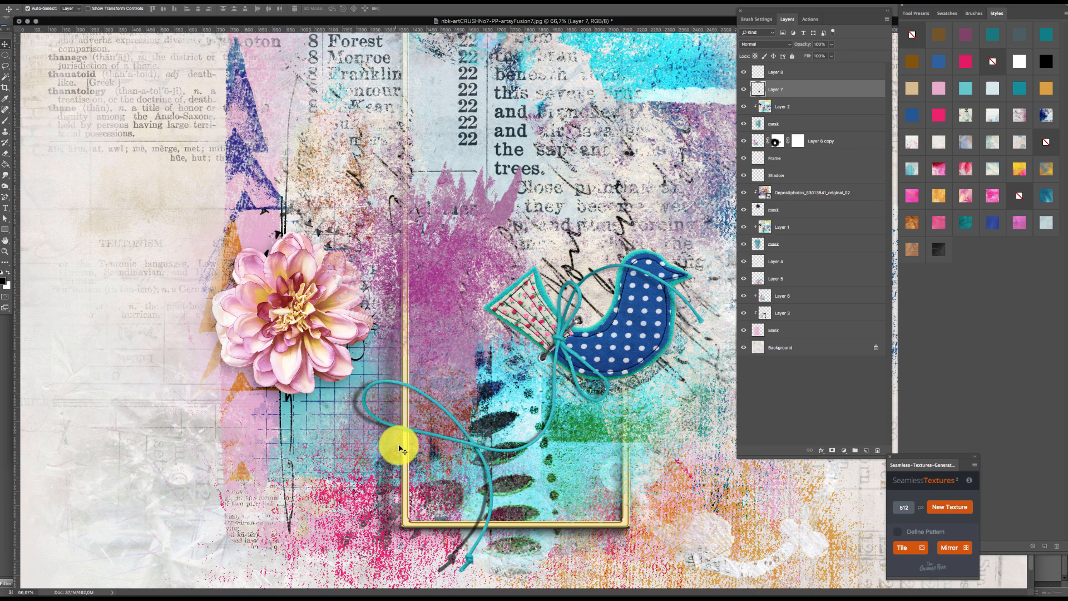
{"action": "left_click", "coordinate": [407, 493]}
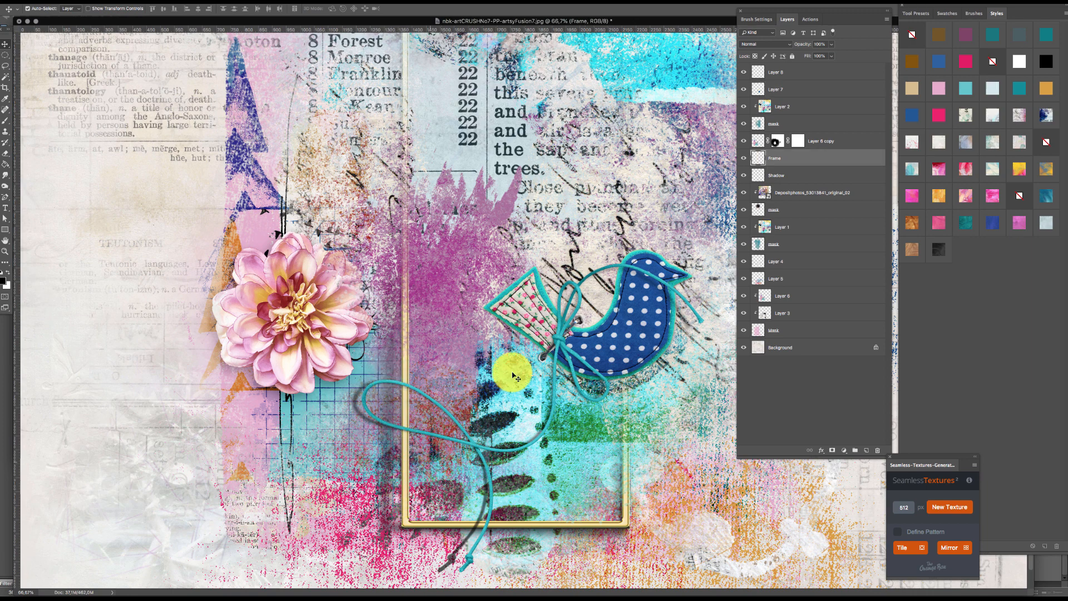
{"action": "right_click", "coordinate": [760, 156]}
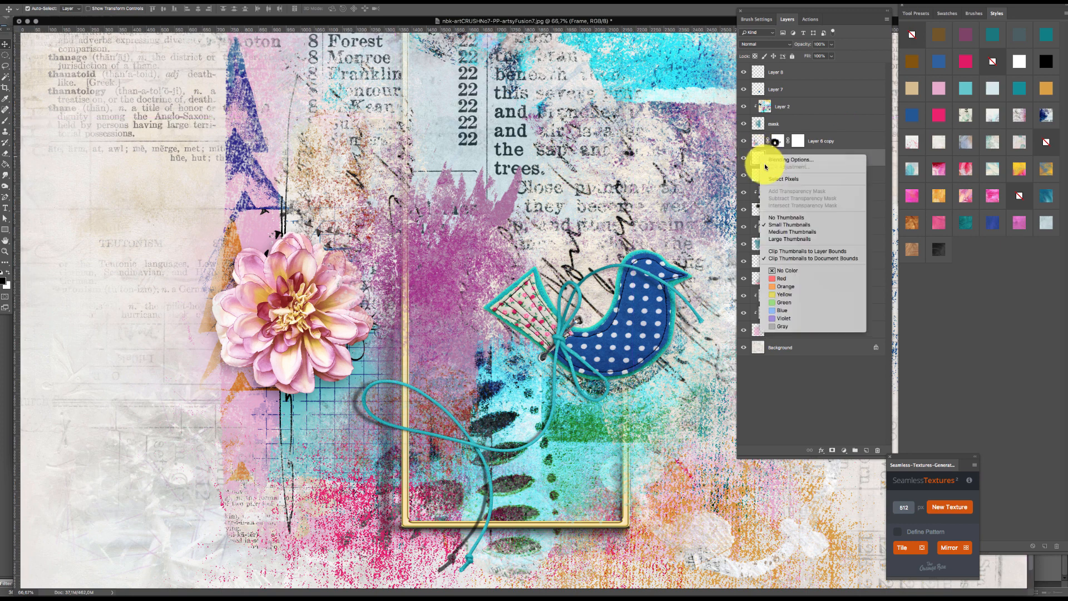
{"action": "left_click", "coordinate": [787, 182]}
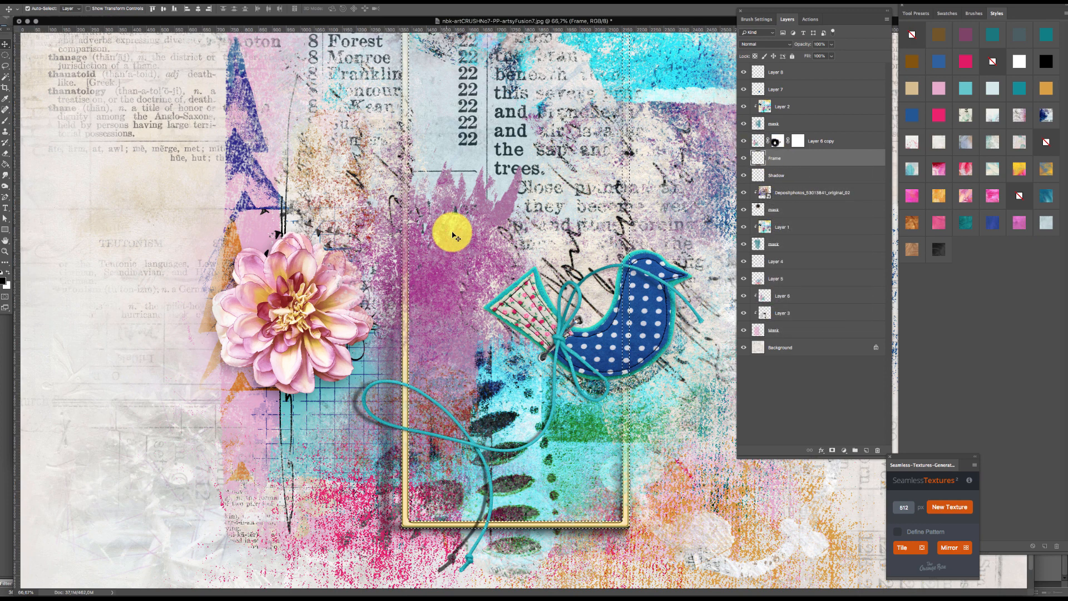
- Try masking the string layer with the frame selection, and undo the mask
{"action": "left_click", "coordinate": [561, 338]}
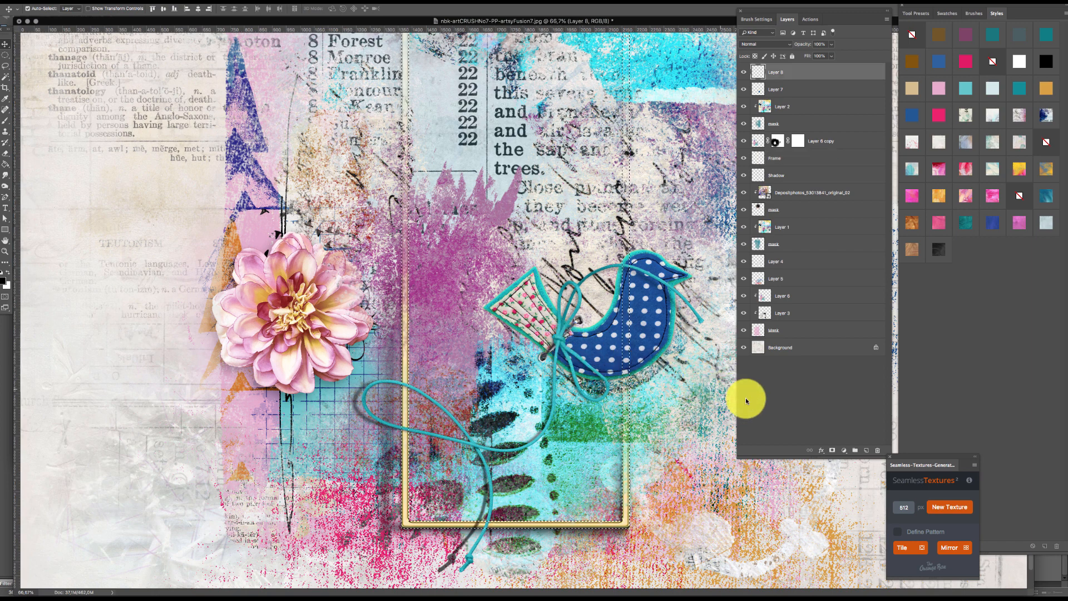
{"action": "left_click", "coordinate": [833, 452]}
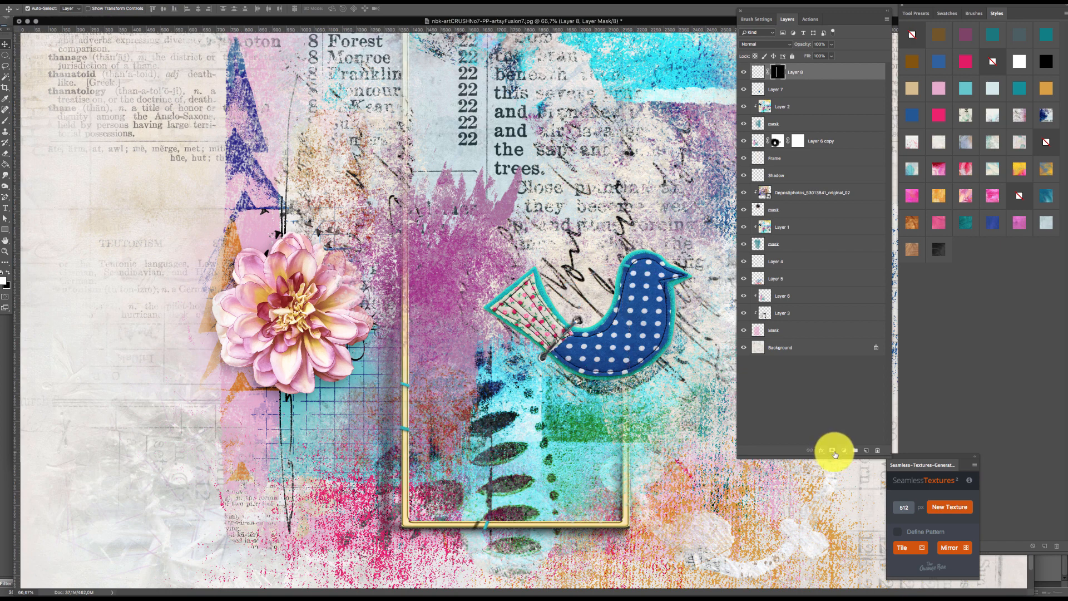
{"action": "key", "text": "super+z"}
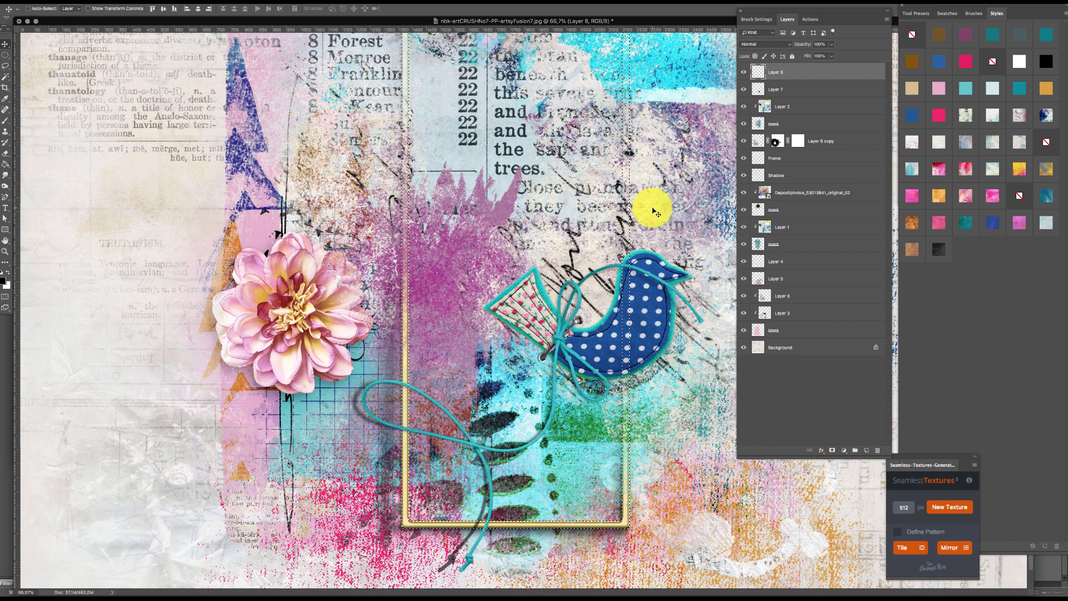
- Invert the frame selection, try masking the string layer with it, undo the mask and deselect
{"action": "key", "text": "shift+super+i"}
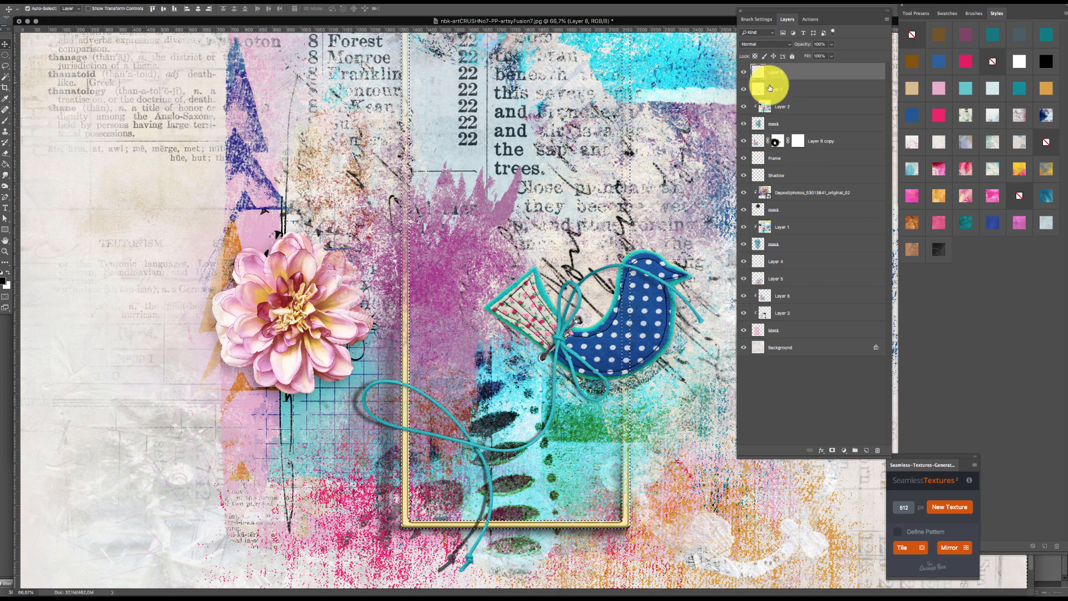
{"action": "left_click", "coordinate": [832, 451]}
{"action": "key", "text": "super+z"}
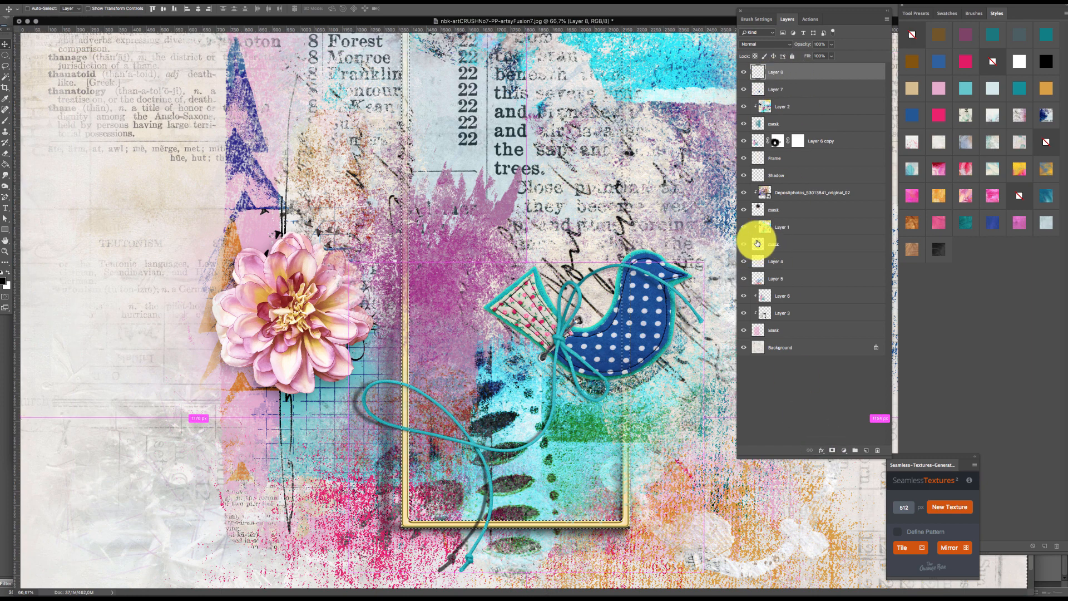
{"action": "key", "text": "super+d"}
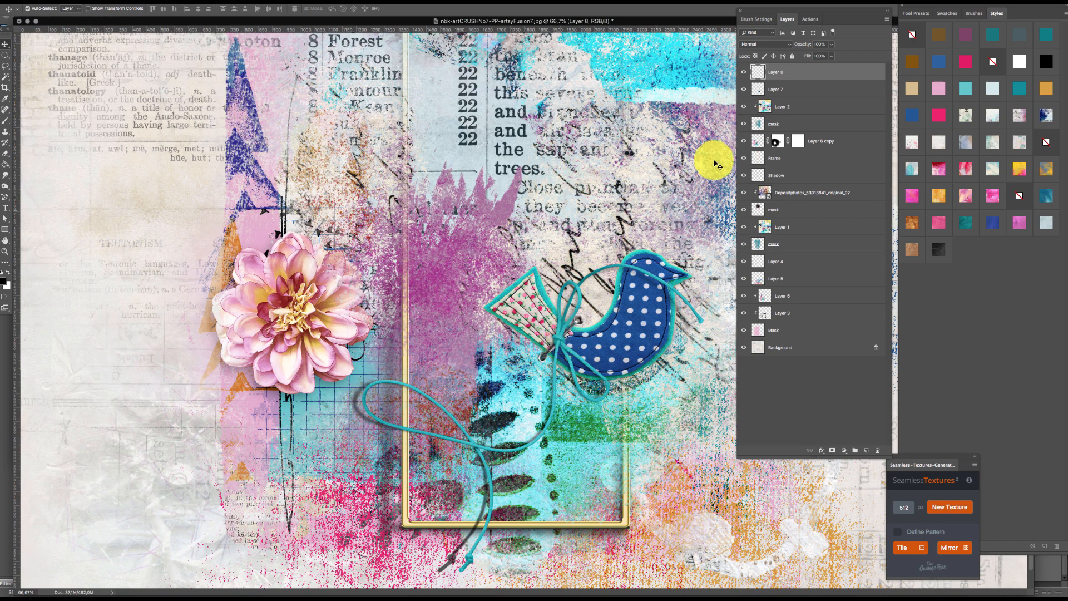
- Add a layer mask to the string layer and load the gold Frame layer's pixels as a selection
{"action": "left_click", "coordinate": [832, 450]}
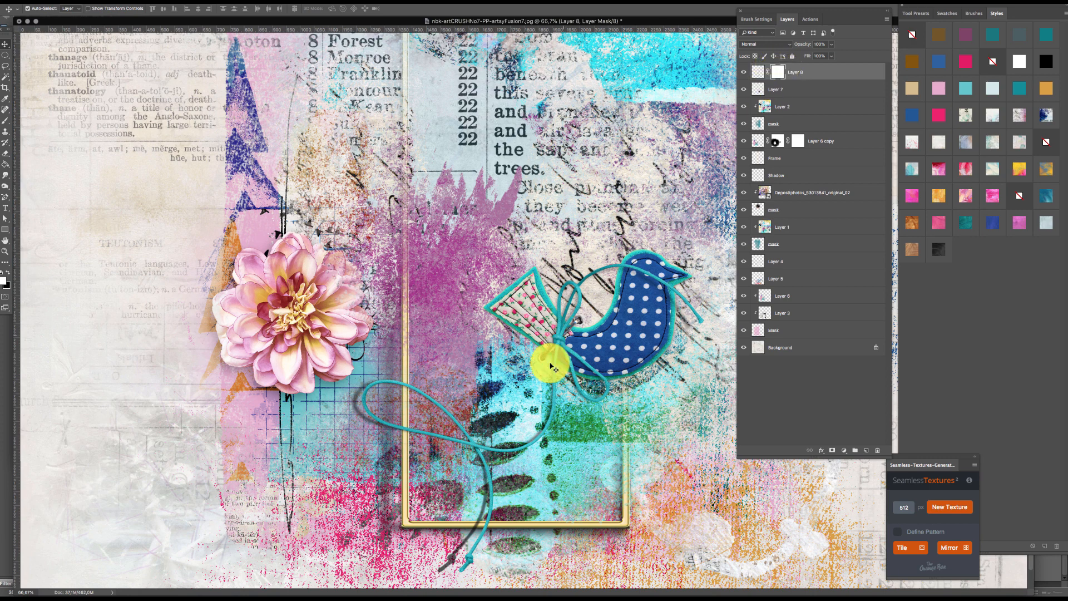
{"action": "left_click", "coordinate": [761, 165]}
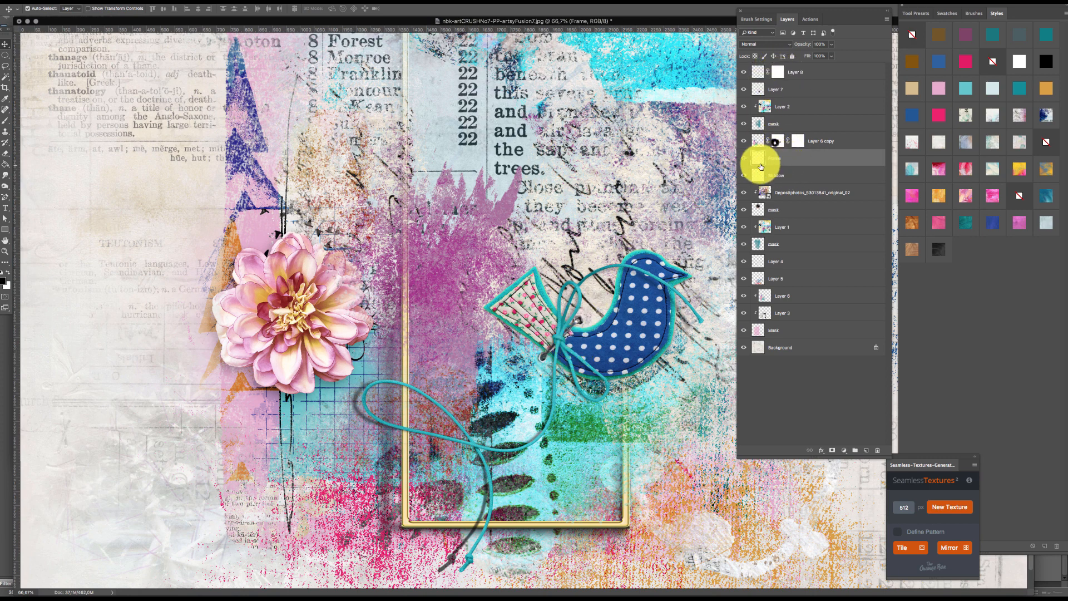
{"action": "right_click", "coordinate": [762, 160]}
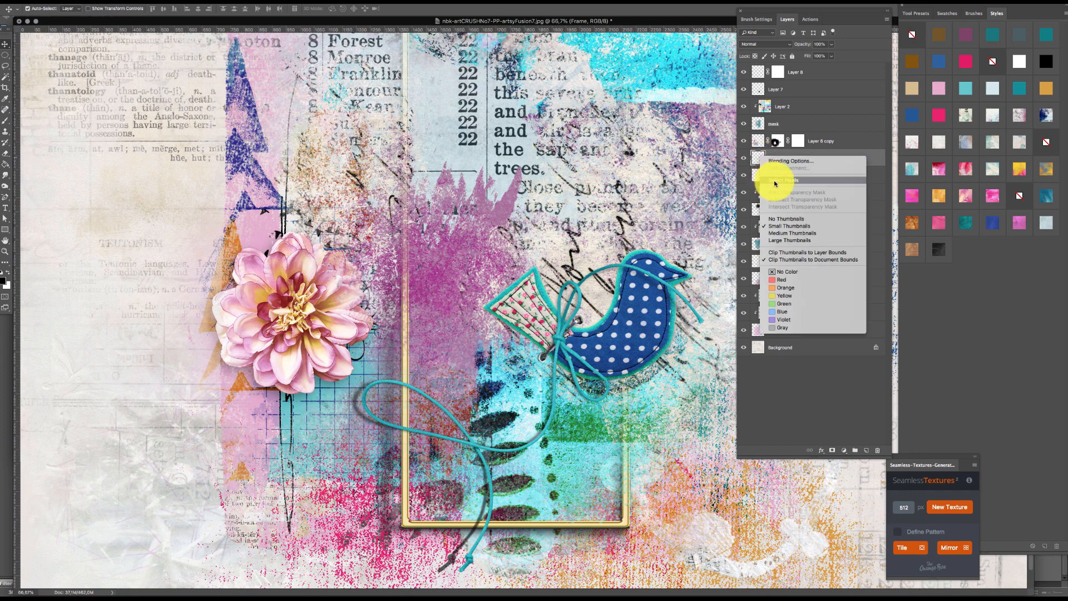
{"action": "left_click", "coordinate": [775, 181]}
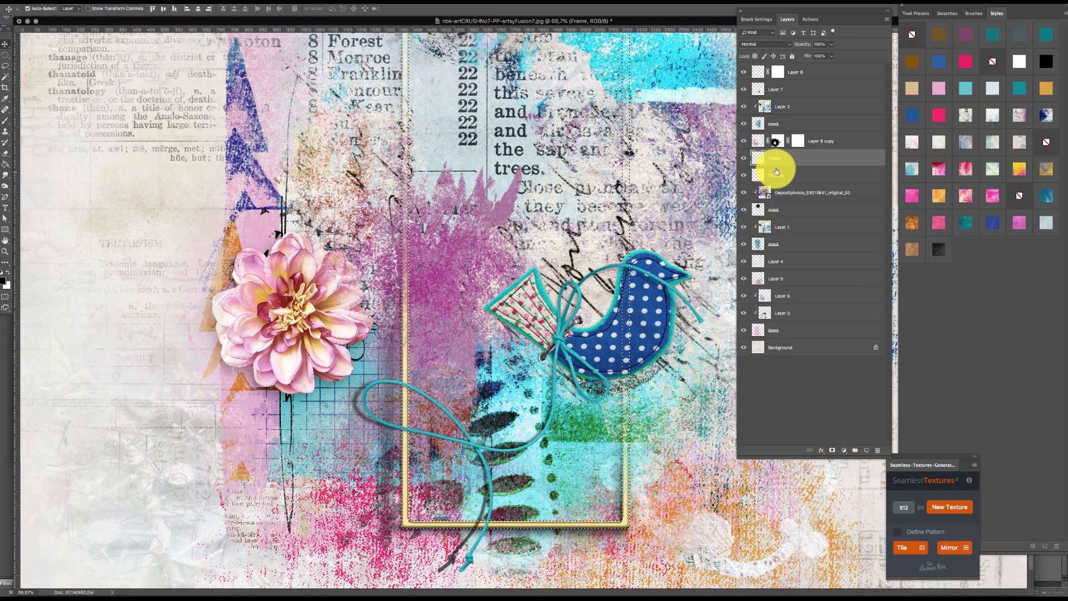
- Target the string layer's mask and choose the Hard Round preset for the Brush tool at 100 px
{"action": "left_click", "coordinate": [795, 72]}
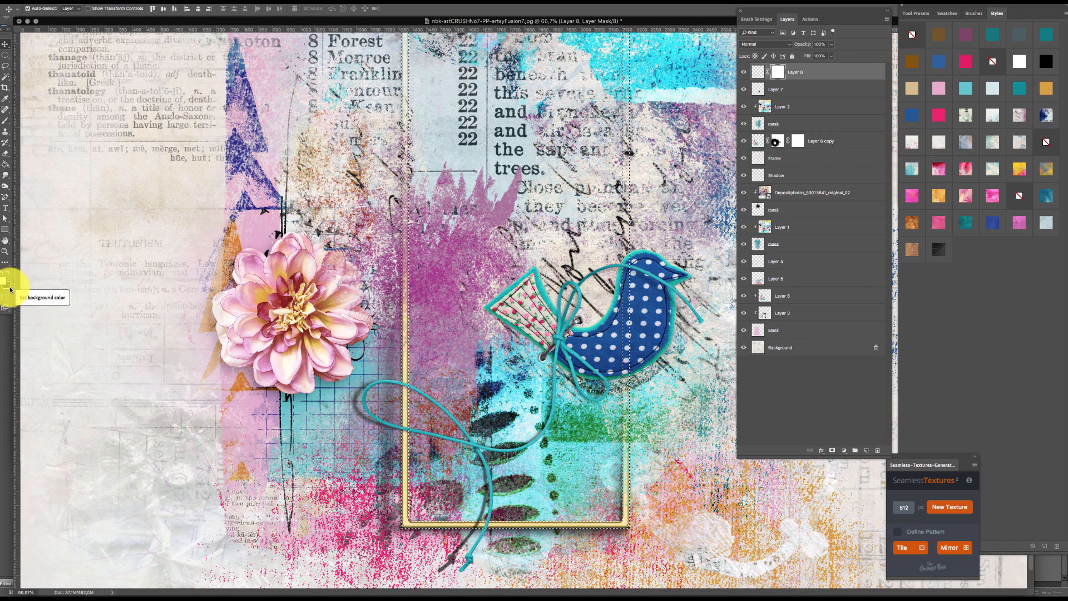
{"action": "left_click", "coordinate": [4, 122]}
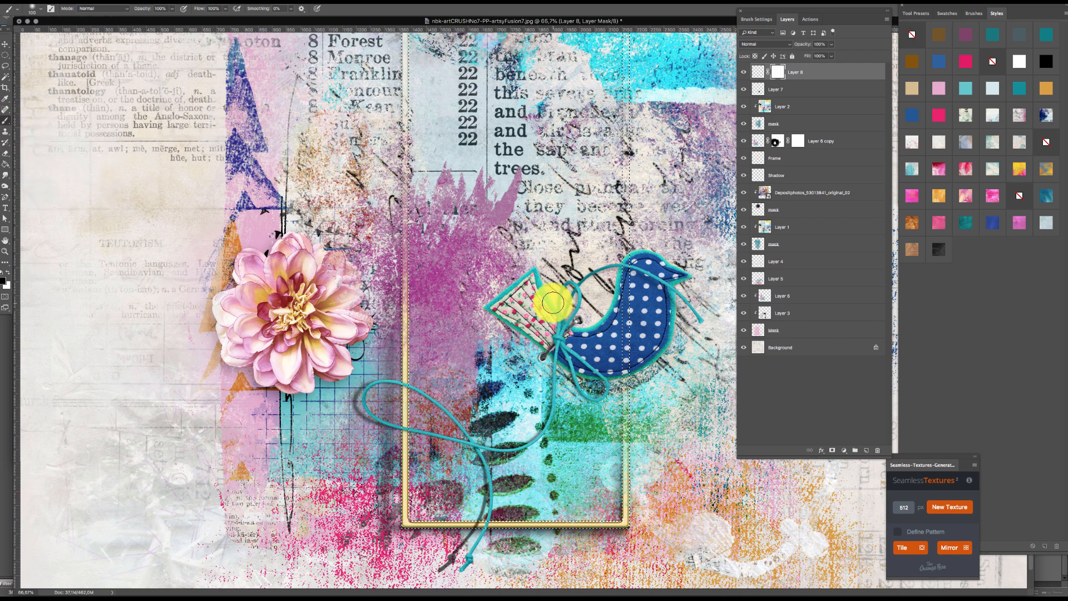
{"action": "right_click", "coordinate": [489, 263]}
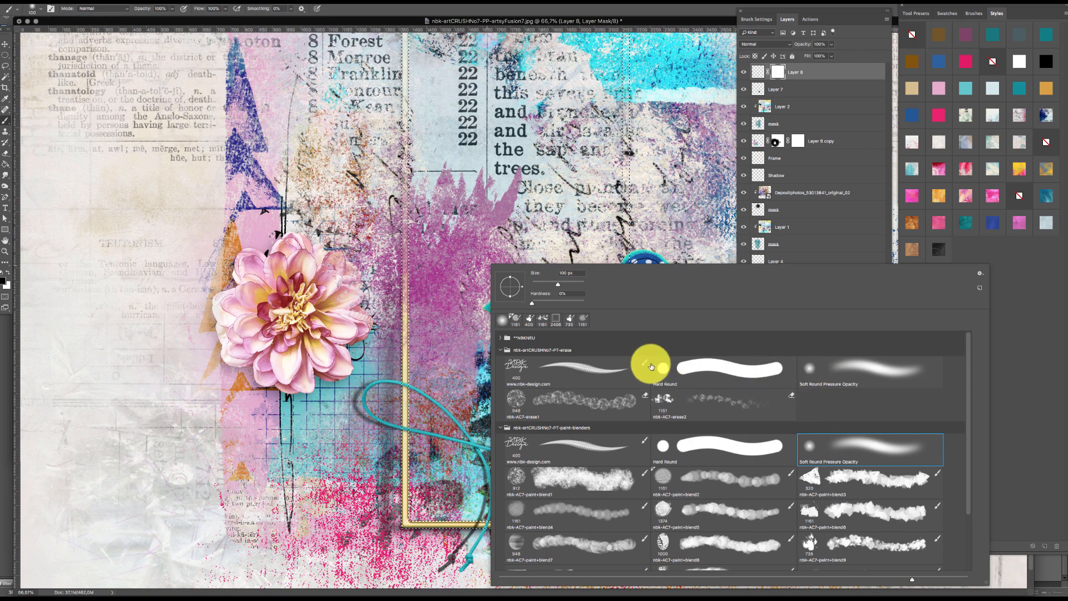
{"action": "left_click", "coordinate": [666, 372]}
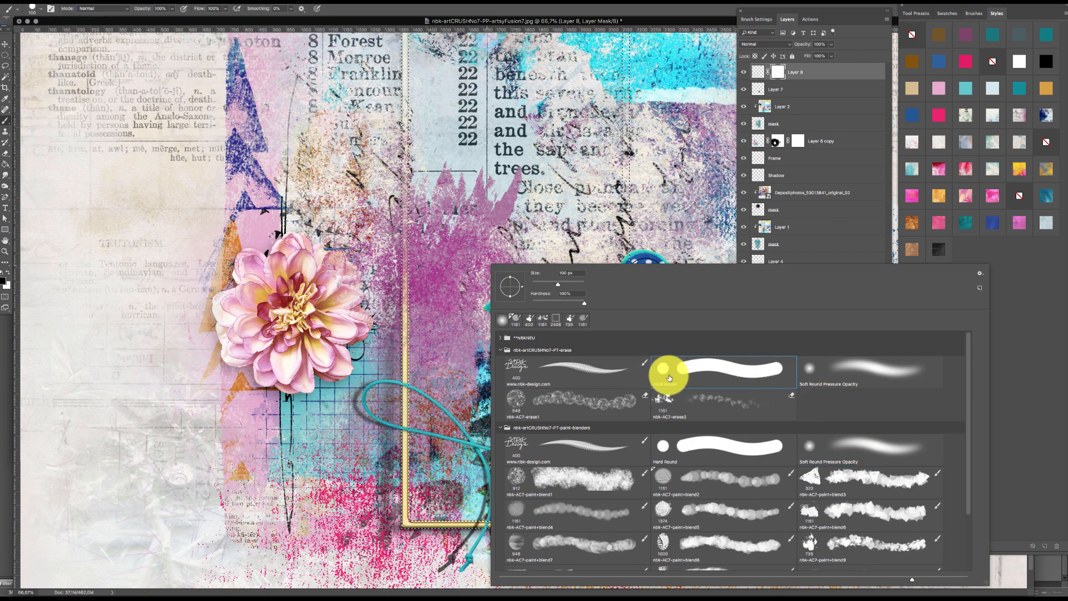
{"action": "double_click", "coordinate": [664, 370]}
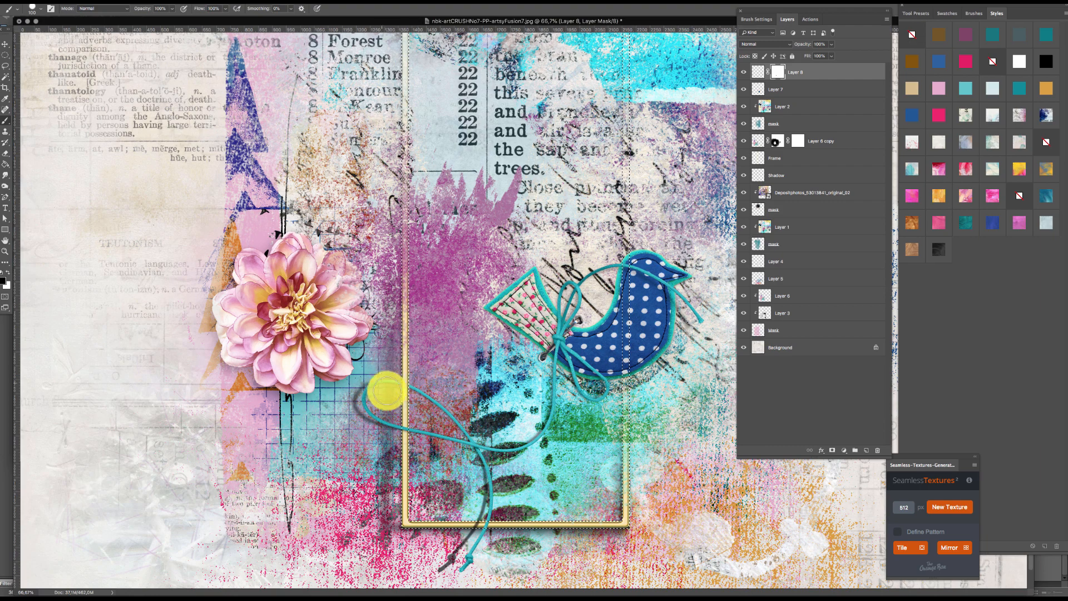
- Paint black on the string mask at the loop's upper frame crossing and at the frame's bottom edge, then deselect
{"action": "left_click_drag", "start_coordinate": [397, 389], "coordinate": [434, 313]}
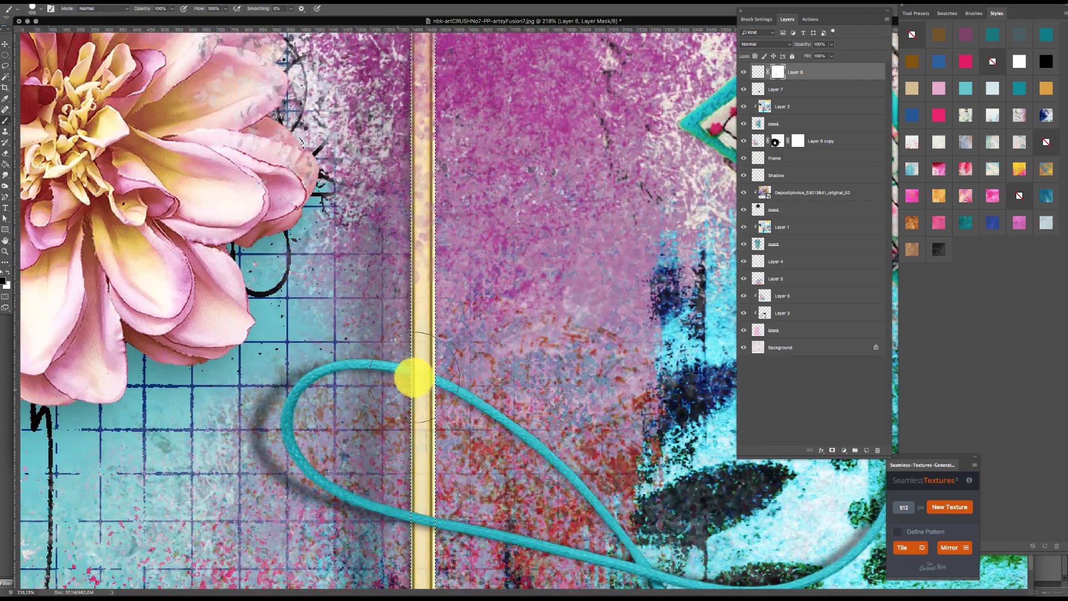
{"action": "key", "text": "super+z"}
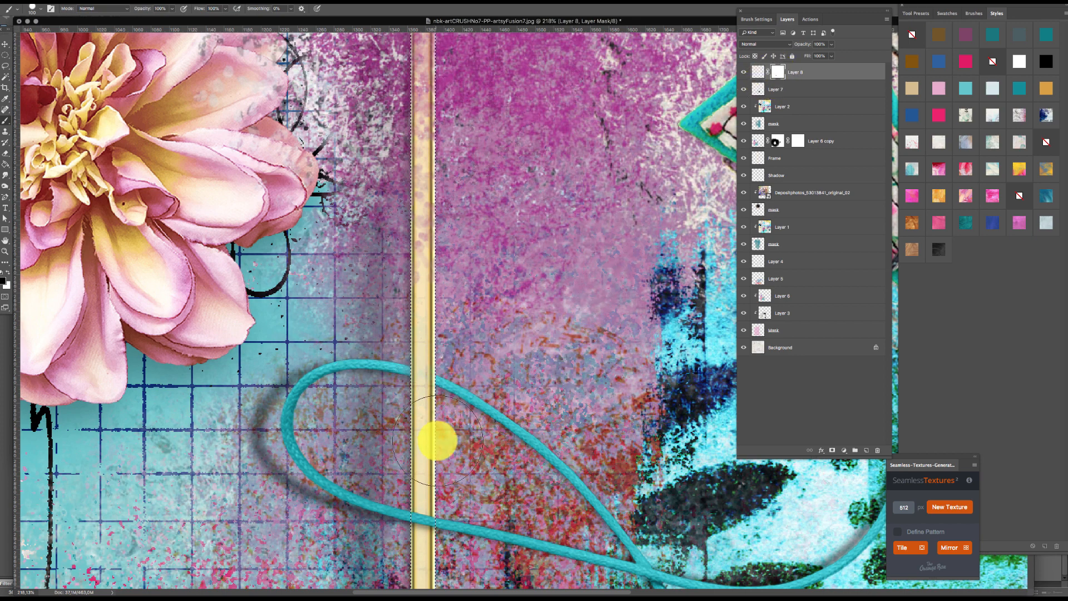
{"action": "left_click_drag", "start_coordinate": [389, 368], "coordinate": [289, 197]}
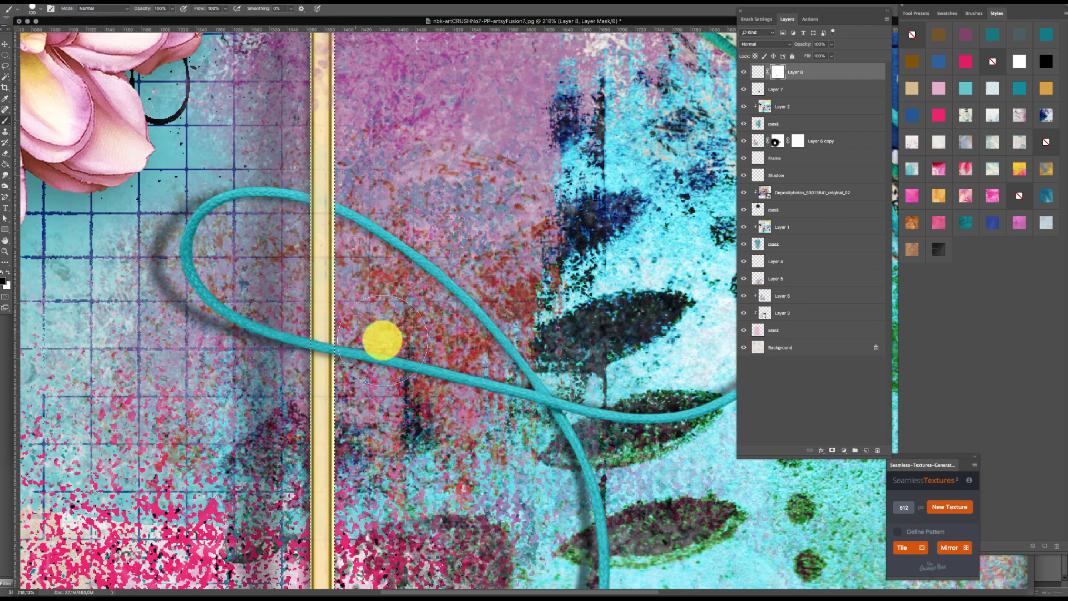
{"action": "left_click_drag", "start_coordinate": [609, 406], "coordinate": [567, 97]}
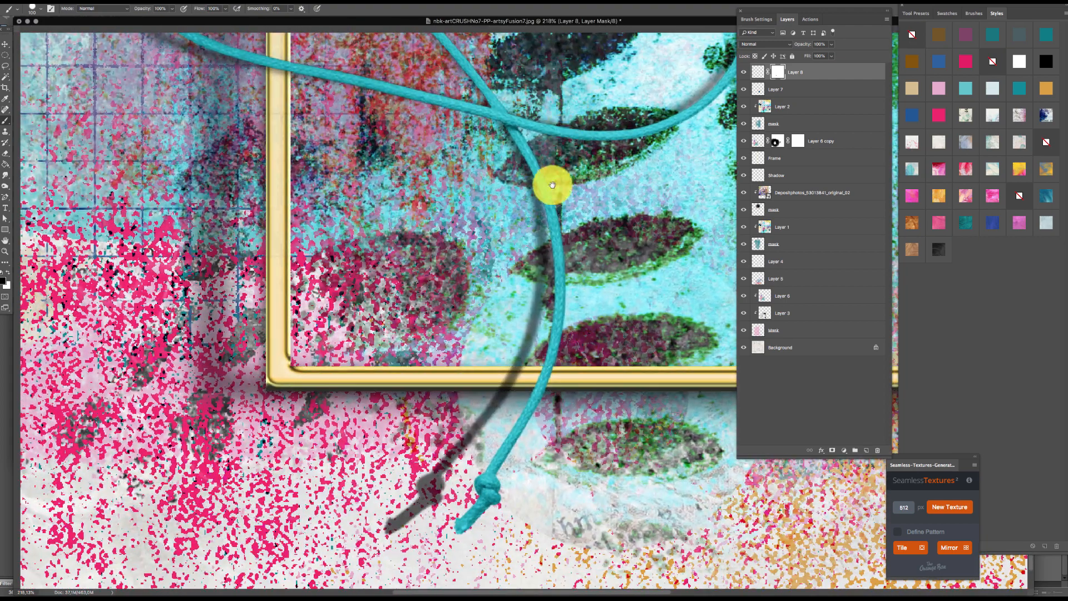
{"action": "left_click_drag", "start_coordinate": [549, 195], "coordinate": [523, 122]}
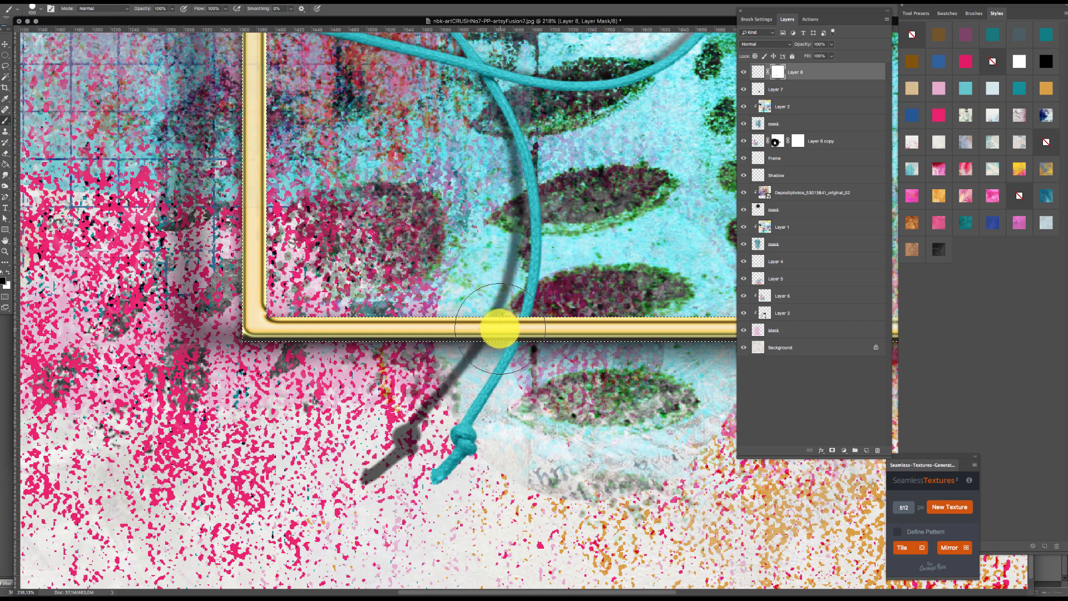
{"action": "key", "text": "super+0"}
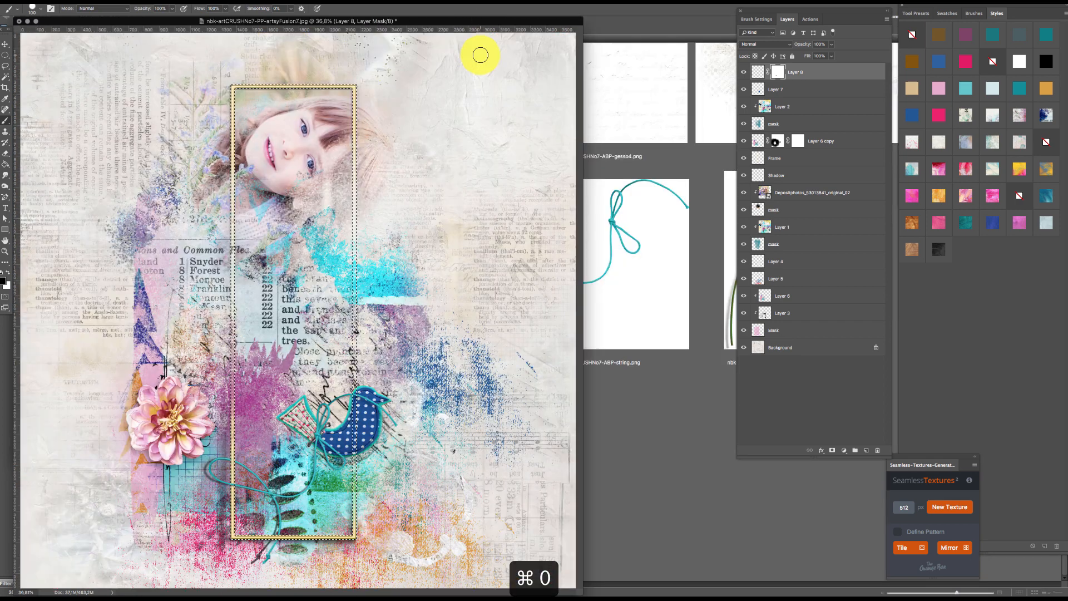
{"action": "left_click_drag", "start_coordinate": [384, 390], "coordinate": [503, 307]}
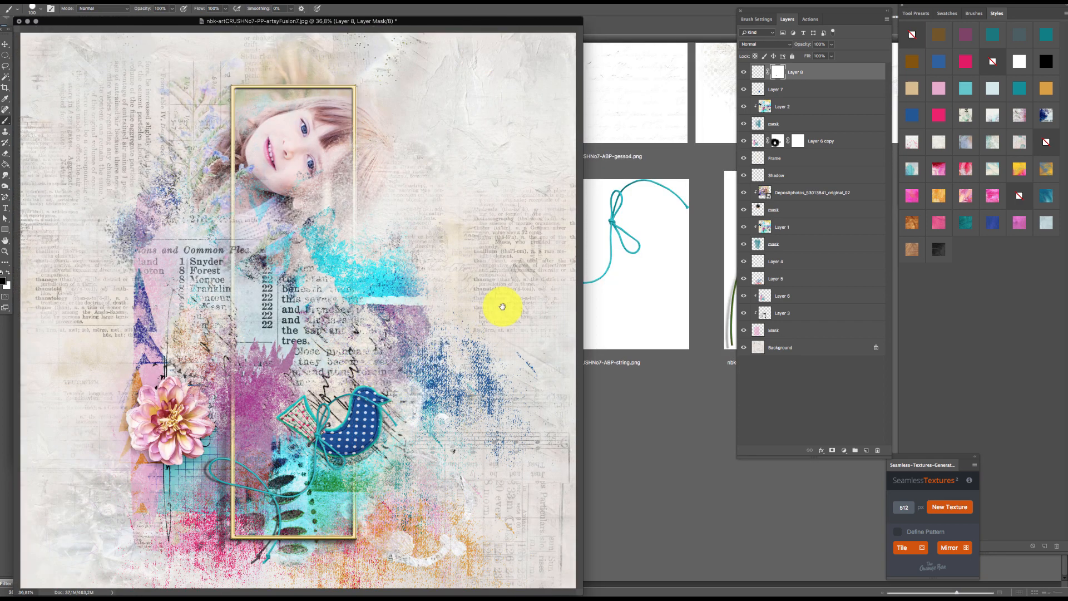
{"action": "key", "text": "super+d"}
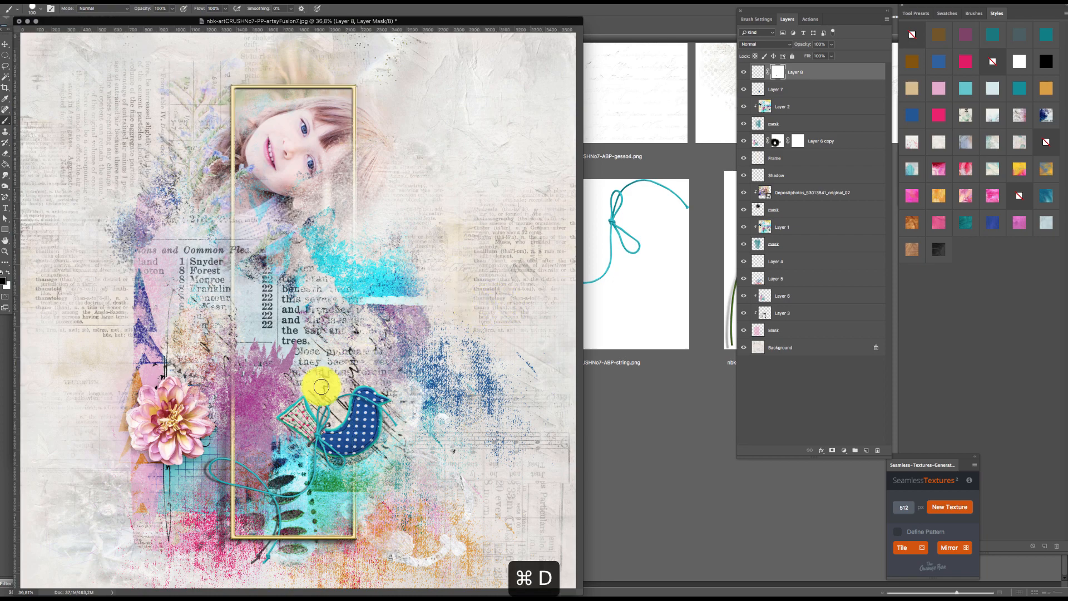
- Select the layer of the blue polka-dot bird and rename it as bird
{"action": "left_click_drag", "start_coordinate": [249, 522], "coordinate": [348, 310]}
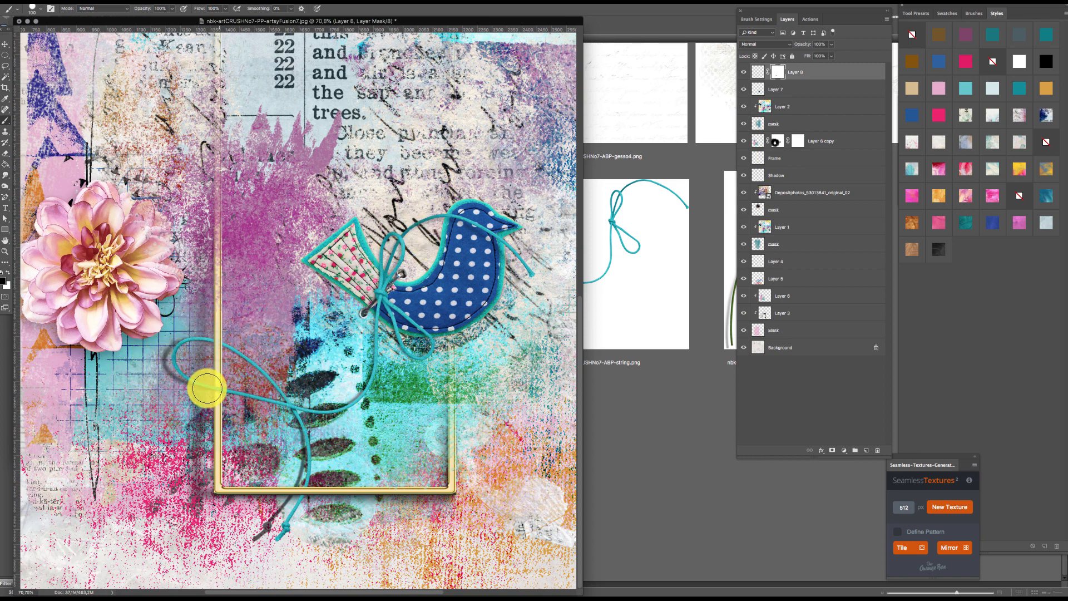
{"action": "mouse_move", "coordinate": [157, 359]}
{"action": "left_mouse_down"}
{"action": "mouse_move", "coordinate": [218, 348]}
{"action": "mouse_move", "coordinate": [274, 383]}
{"action": "mouse_move", "coordinate": [301, 431]}
{"action": "mouse_move", "coordinate": [304, 493]}
{"action": "left_mouse_up"}
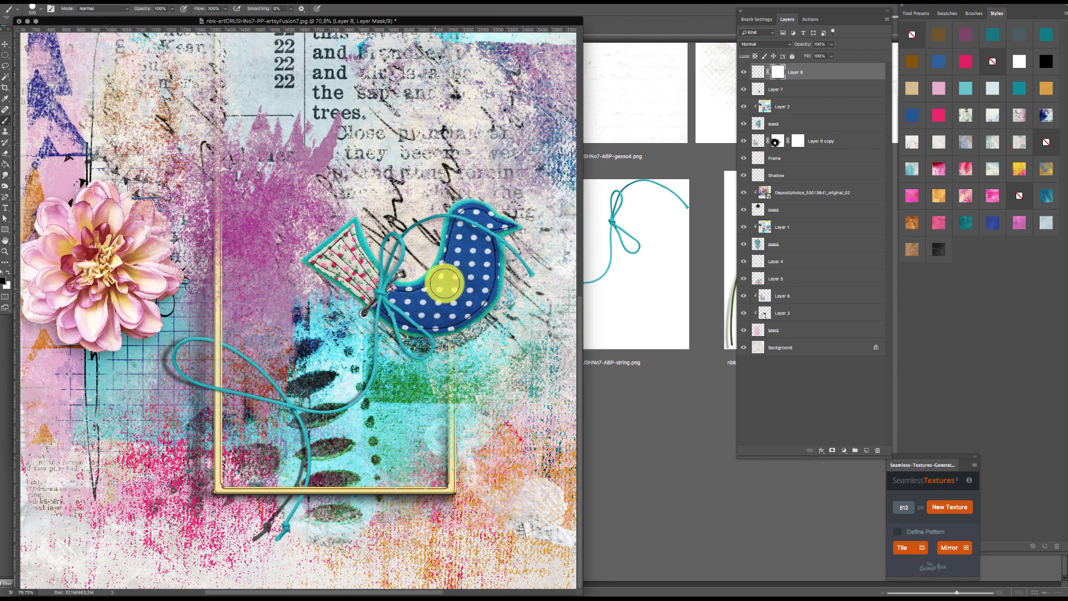
{"action": "mouse_move", "coordinate": [449, 216]}
{"action": "left_mouse_down"}
{"action": "mouse_move", "coordinate": [483, 222]}
{"action": "mouse_move", "coordinate": [510, 253]}
{"action": "mouse_move", "coordinate": [527, 299]}
{"action": "left_mouse_up"}
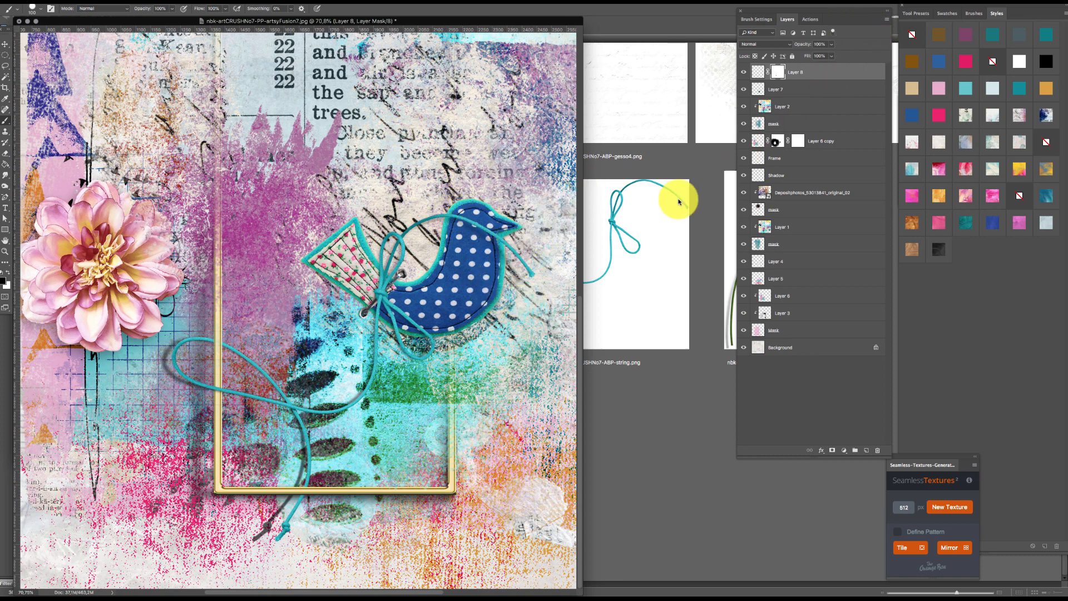
{"action": "left_click", "coordinate": [492, 275], "text": "super"}
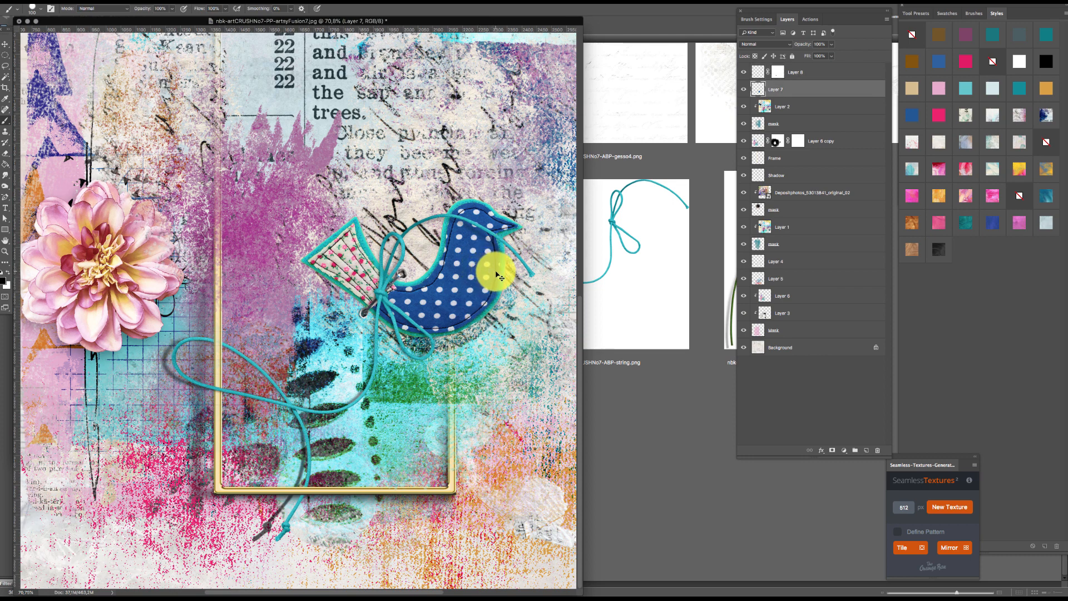
{"action": "double_click", "coordinate": [779, 89]}
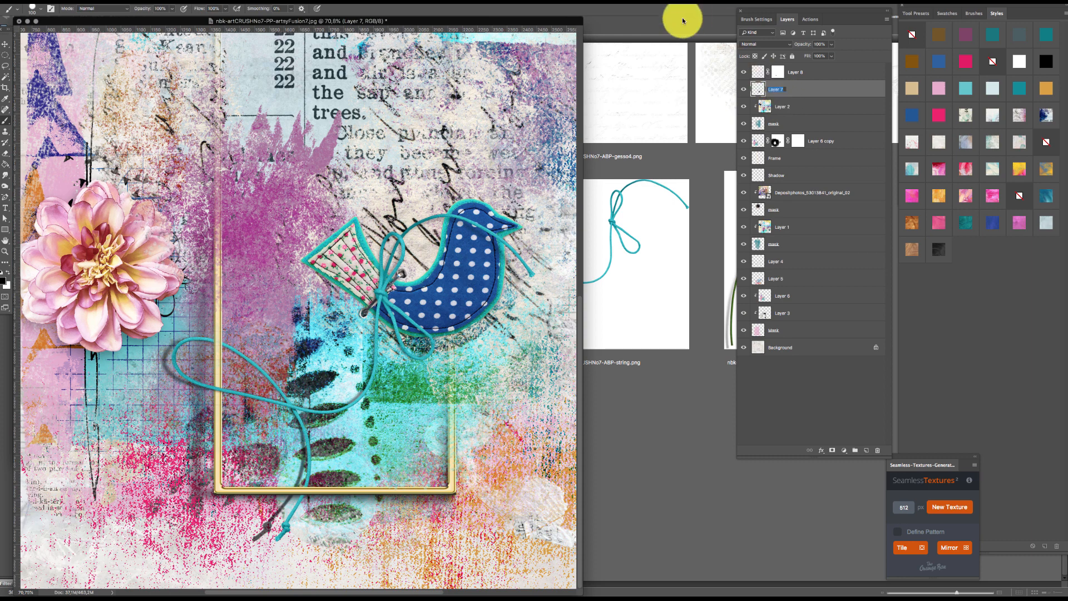
{"action": "type", "text": "bird"}
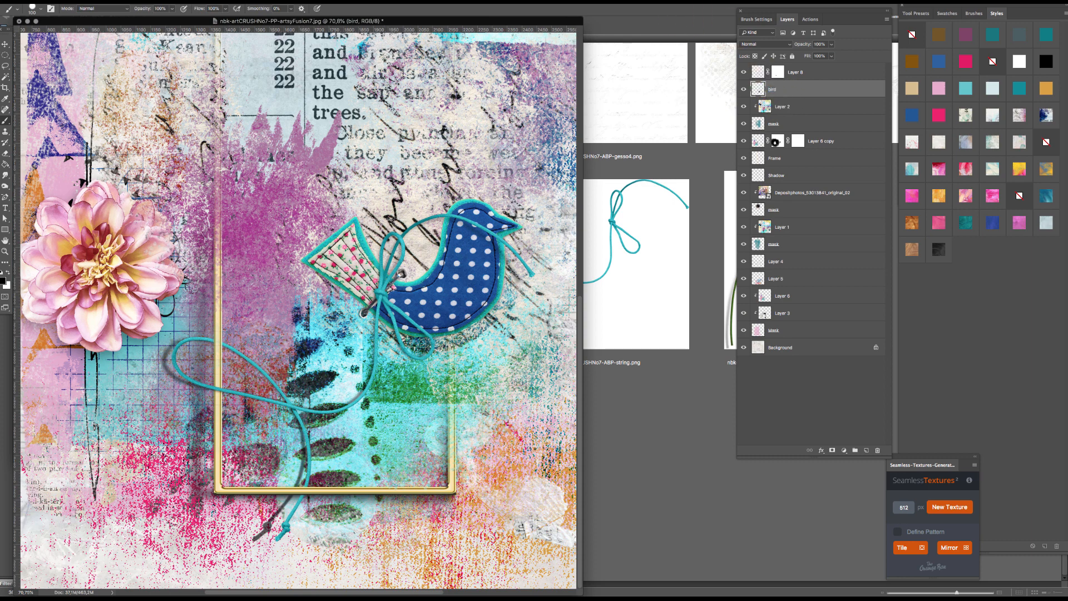
- Load the bird layer's pixels as a selection and rename the string layer as String
{"action": "right_click", "coordinate": [760, 93]}
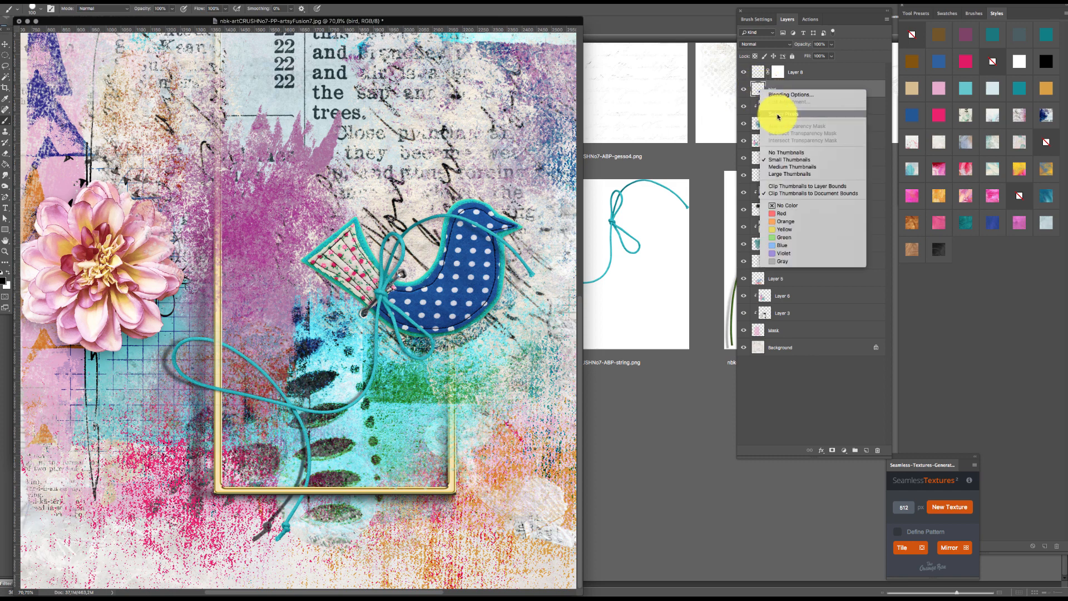
{"action": "left_click", "coordinate": [784, 115]}
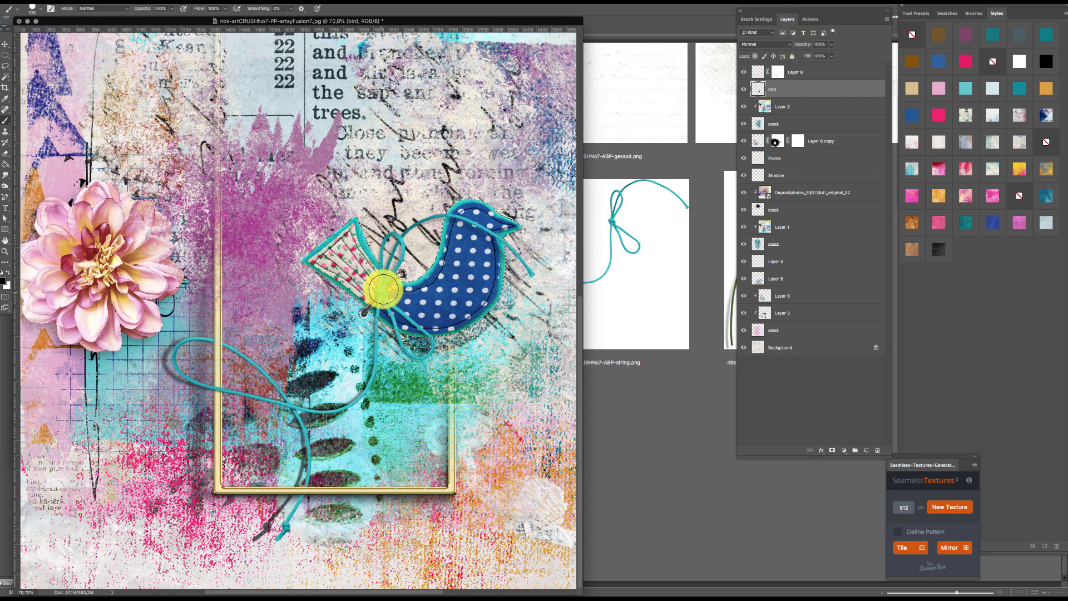
{"action": "double_click", "coordinate": [779, 71]}
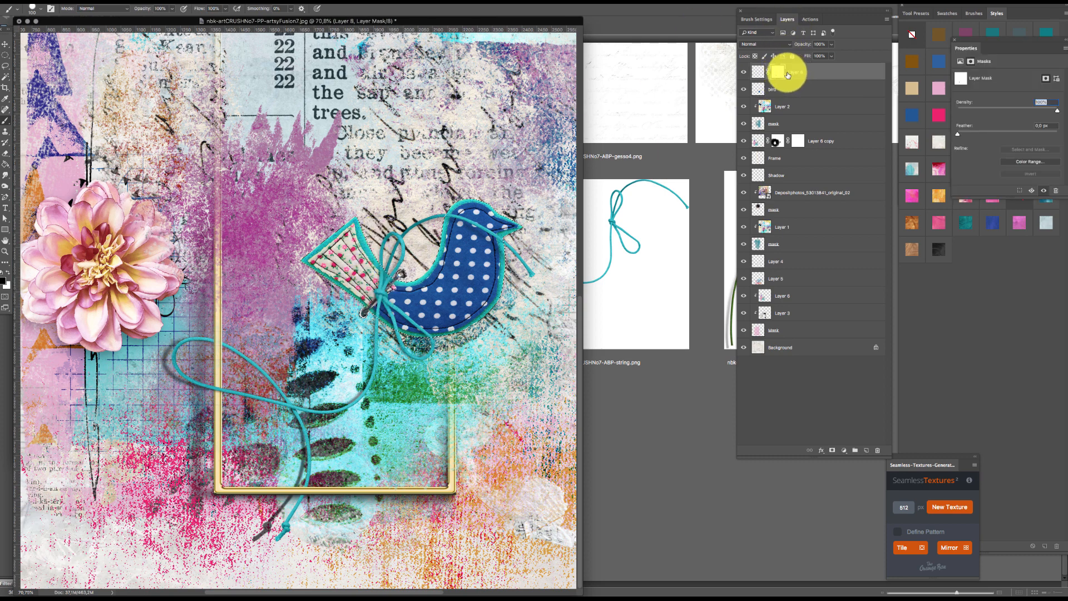
{"action": "double_click", "coordinate": [795, 72]}
{"action": "type", "text": "String"}
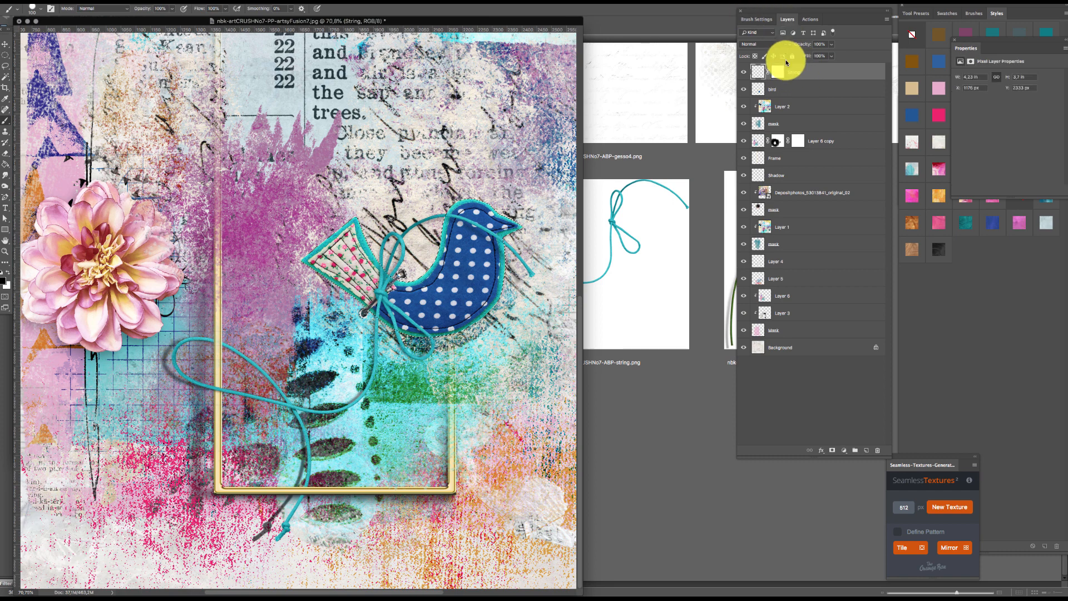
- Paint black on the String layer's mask where the string crosses the bird's neck to tuck it behind, and deselect
{"action": "left_click_drag", "start_coordinate": [790, 77], "coordinate": [779, 68]}
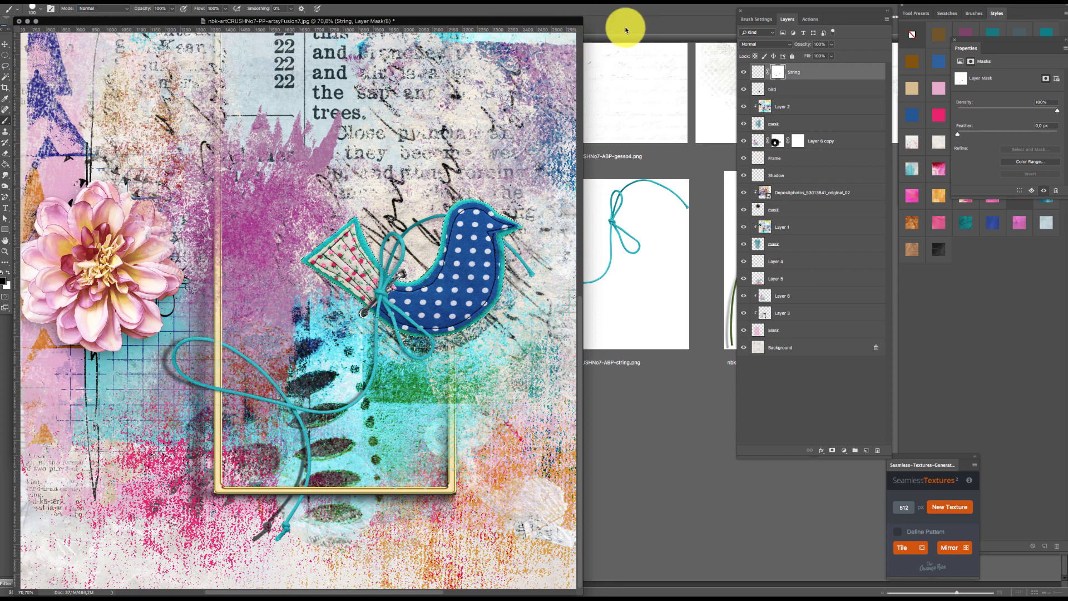
{"action": "key", "text": "super+d"}
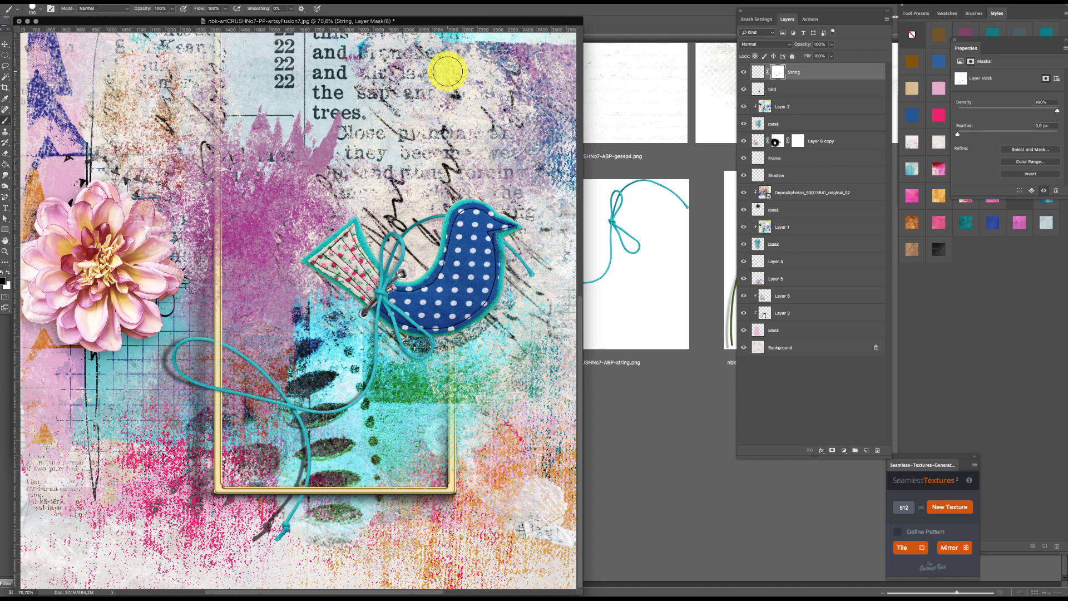
{"action": "key", "text": "super+0"}
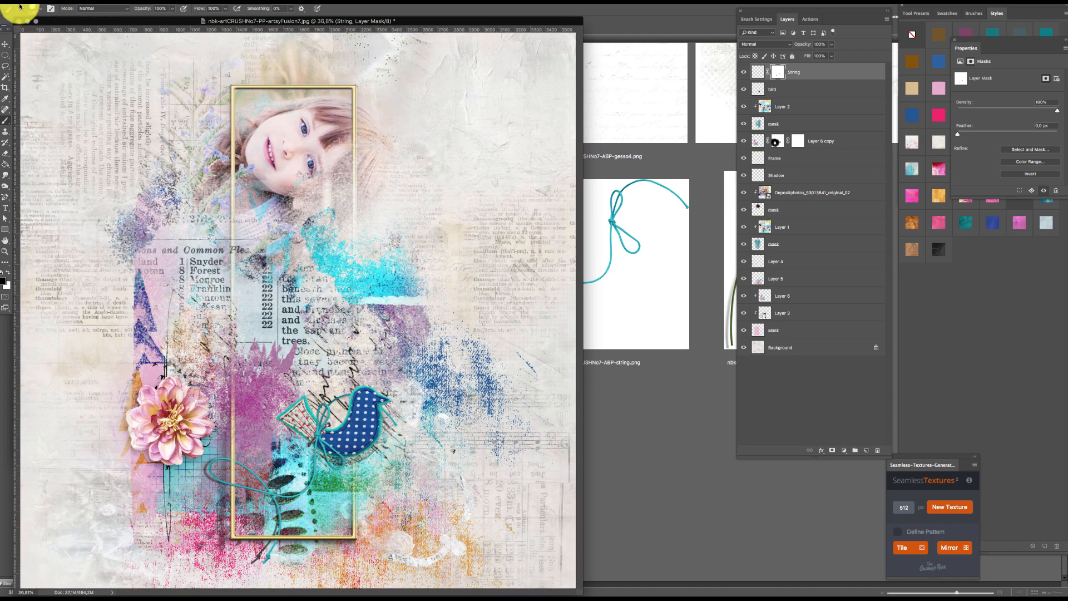
- Switch to Adobe Bridge and browse the nbk-artCRUSHNo7-ABP-A folder back up to its first artsy bits
{"action": "left_click", "coordinate": [5, 46]}
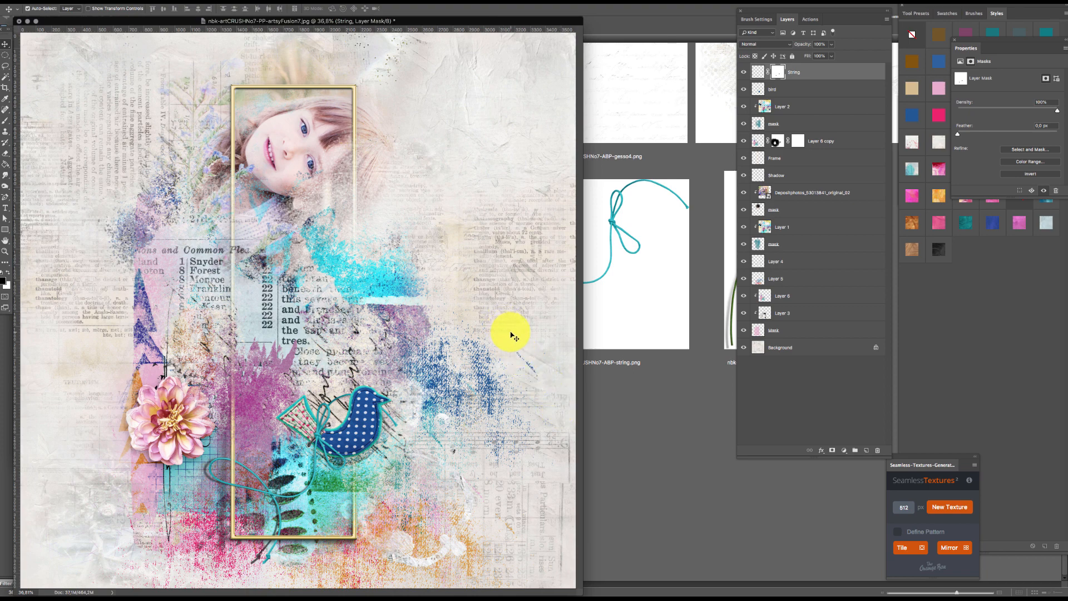
{"action": "left_click_drag", "start_coordinate": [493, 20], "coordinate": [532, 22]}
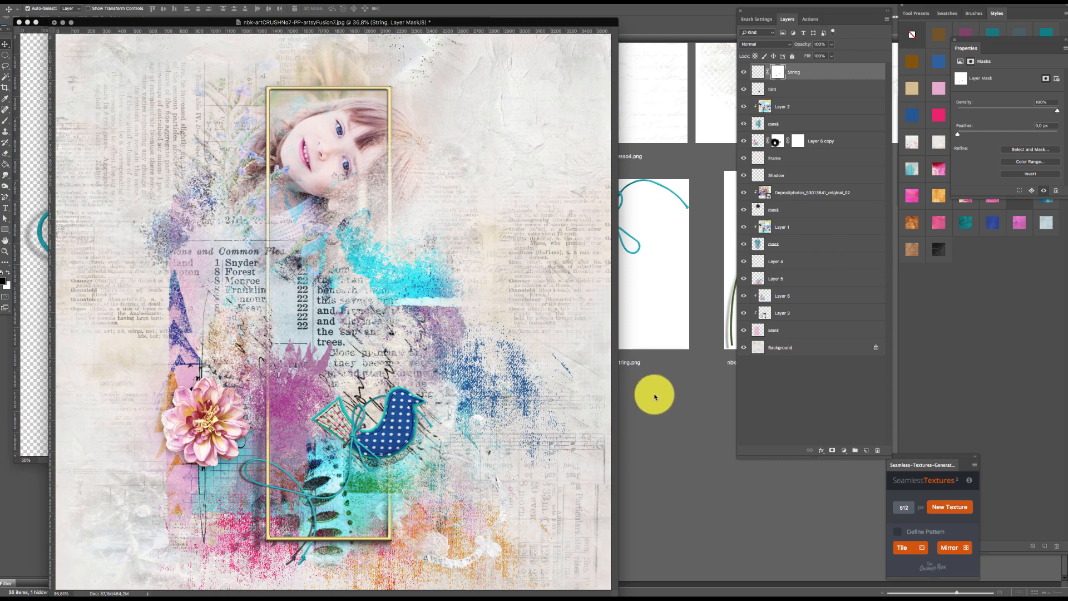
{"action": "left_click", "coordinate": [653, 435]}
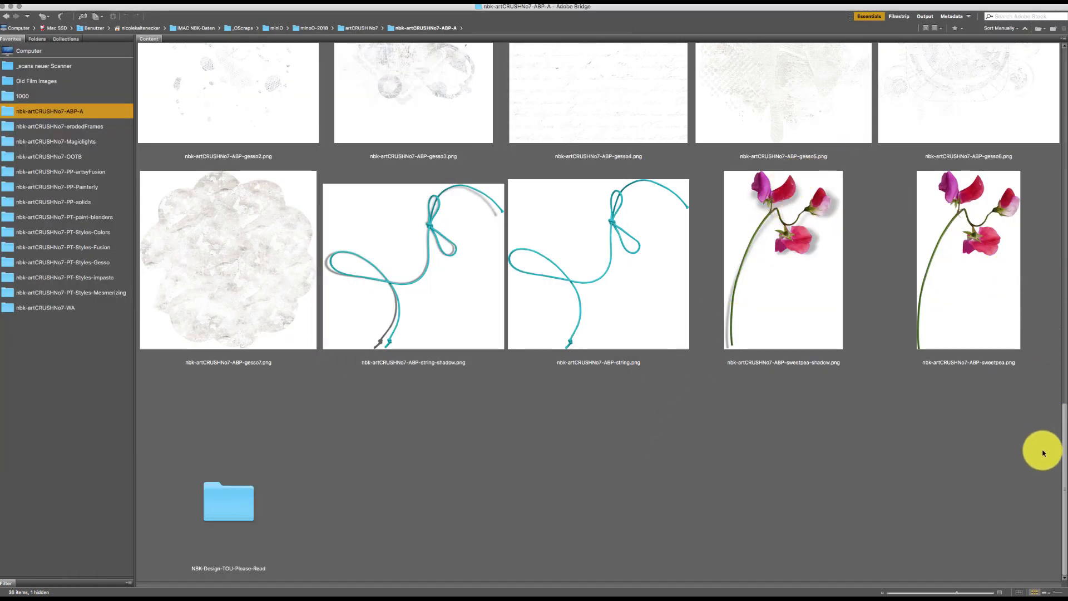
{"action": "scroll", "coordinate": [1039, 334], "scroll_direction": "up", "scroll_amount": 7}
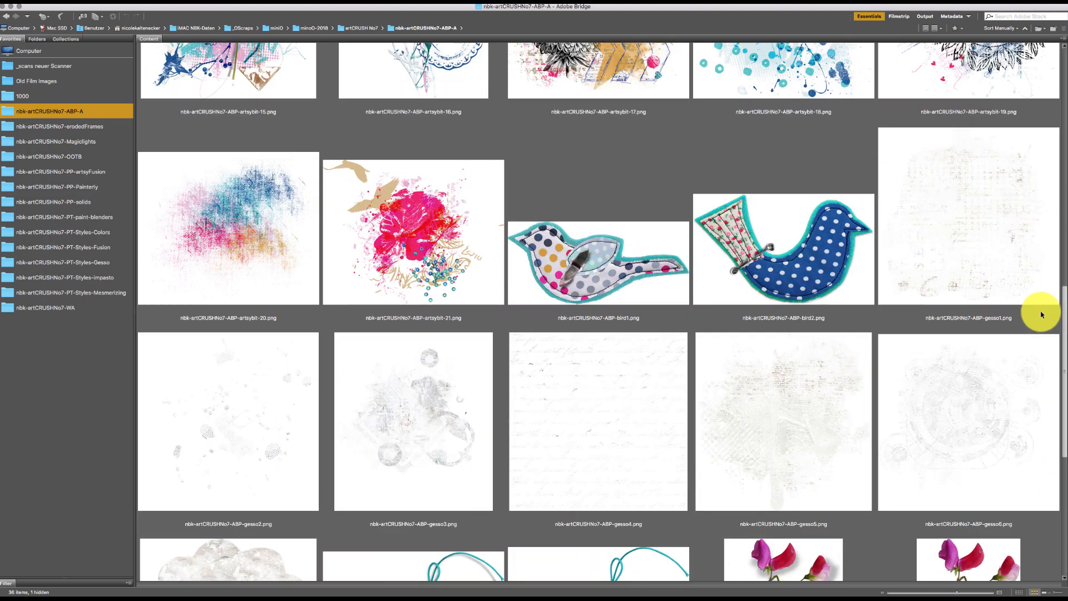
{"action": "scroll", "coordinate": [1038, 311], "scroll_direction": "up", "scroll_amount": 6}
{"action": "scroll", "coordinate": [958, 200], "scroll_direction": "up", "scroll_amount": 10}
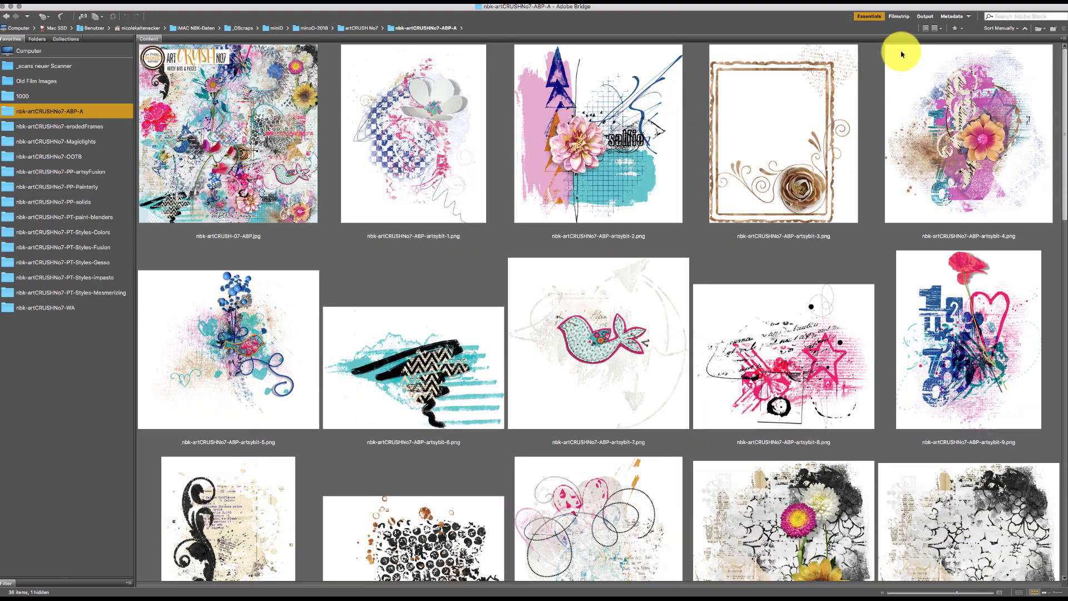
- Return to Photoshop, shift the layout window aside, and close the separate string image
{"action": "scroll", "coordinate": [784, 242], "scroll_direction": "down", "scroll_amount": 10}
{"action": "key", "text": "super+h"}
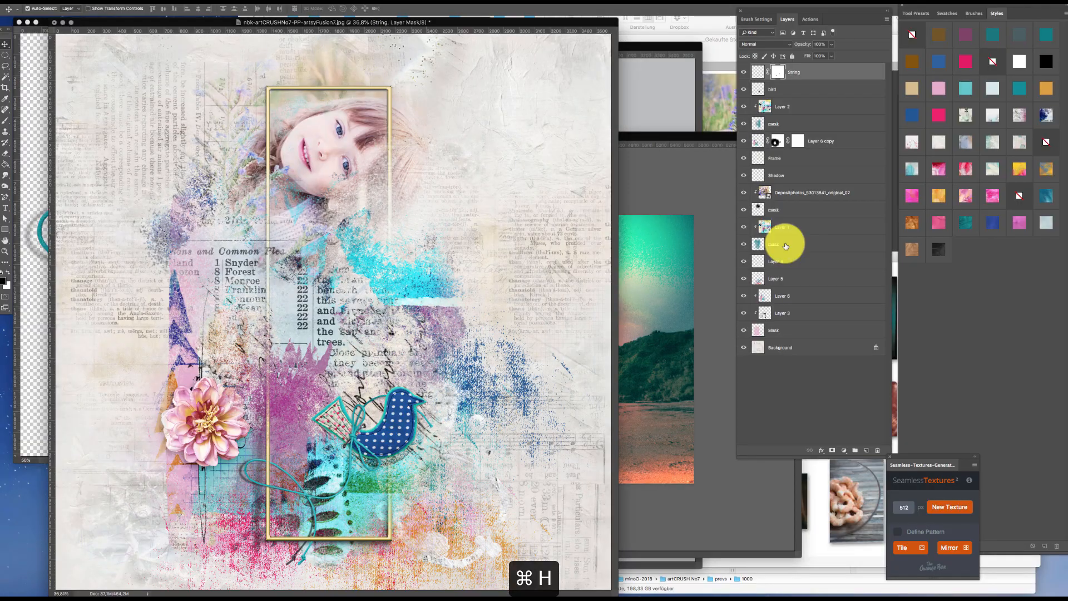
{"action": "left_click_drag", "start_coordinate": [525, 21], "coordinate": [595, 26]}
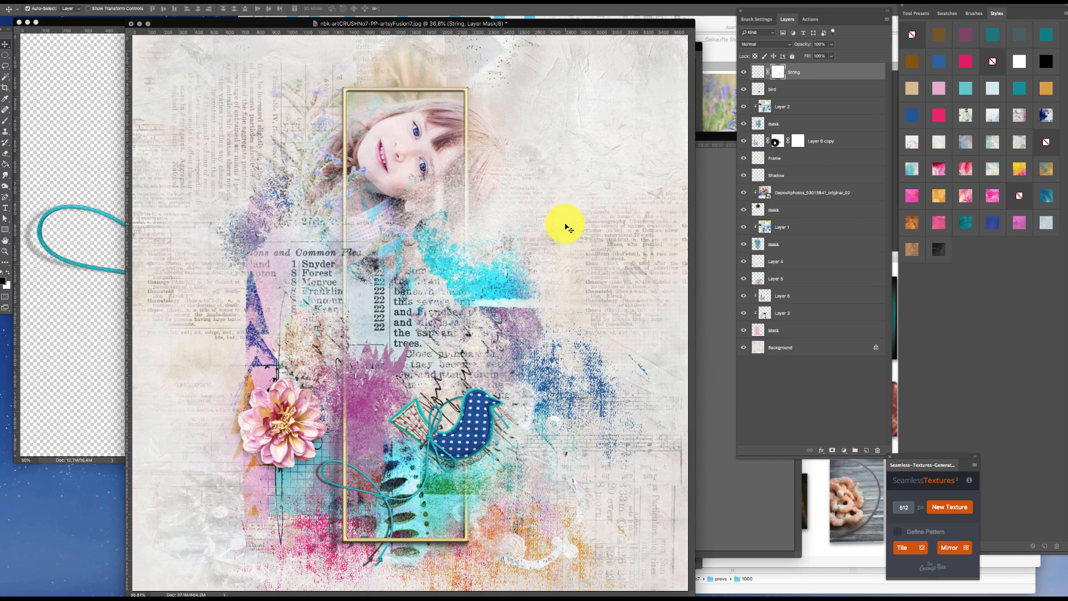
{"action": "left_click", "coordinate": [107, 96]}
{"action": "key", "text": "super+w"}
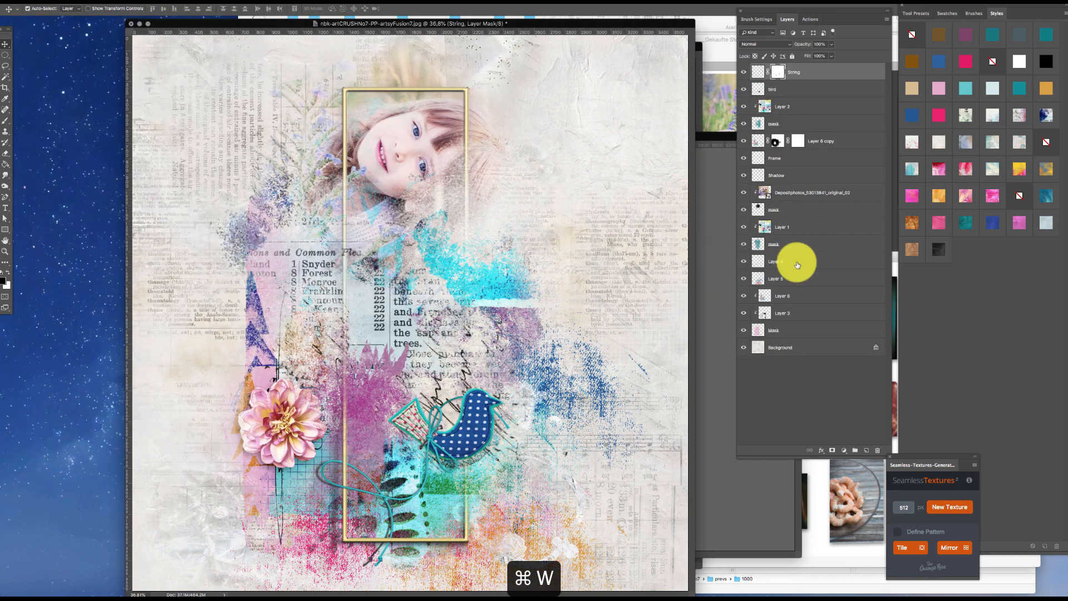
- Switch to Adobe Bridge, browse the nbk-artCRUSHNo7-WA folder, and open nbk-artCRUSHNo7-WA-Embrace.png in Photoshop
{"action": "mouse_move", "coordinate": [332, 591]}
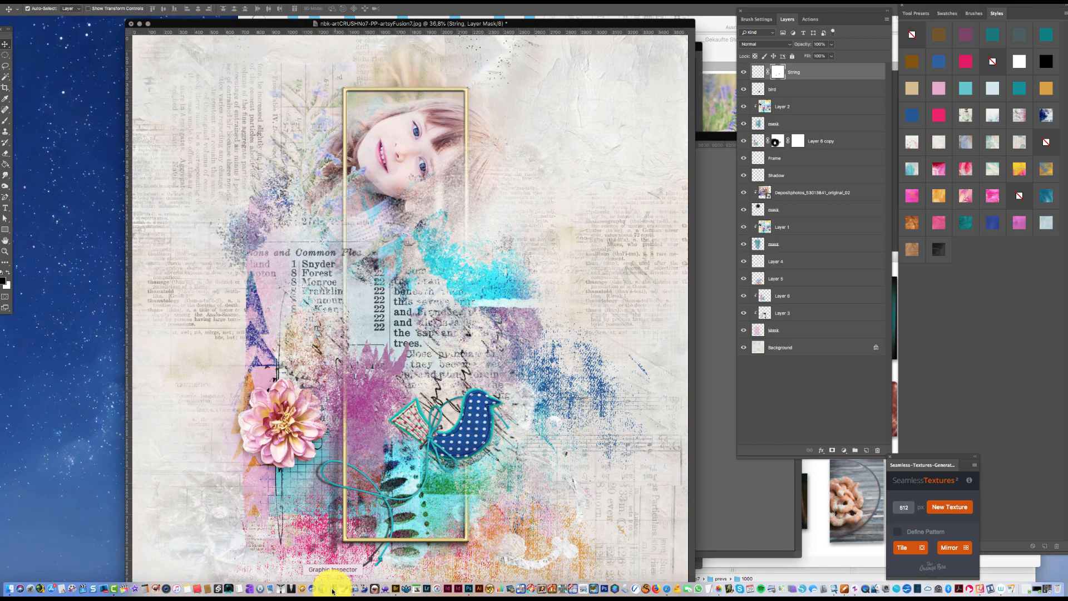
{"action": "left_click", "coordinate": [392, 587]}
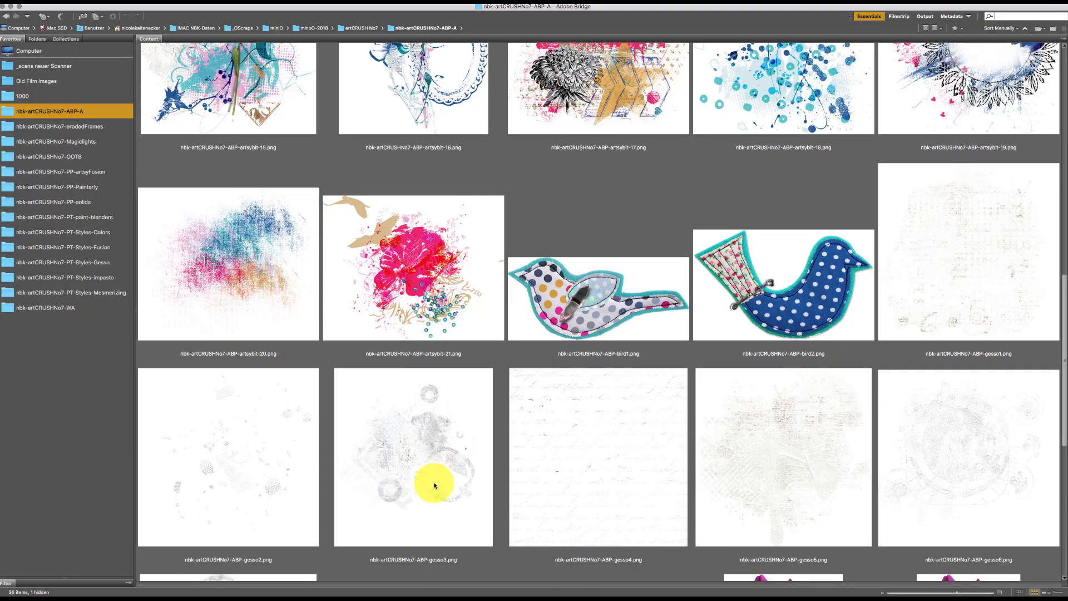
{"action": "left_click", "coordinate": [71, 307]}
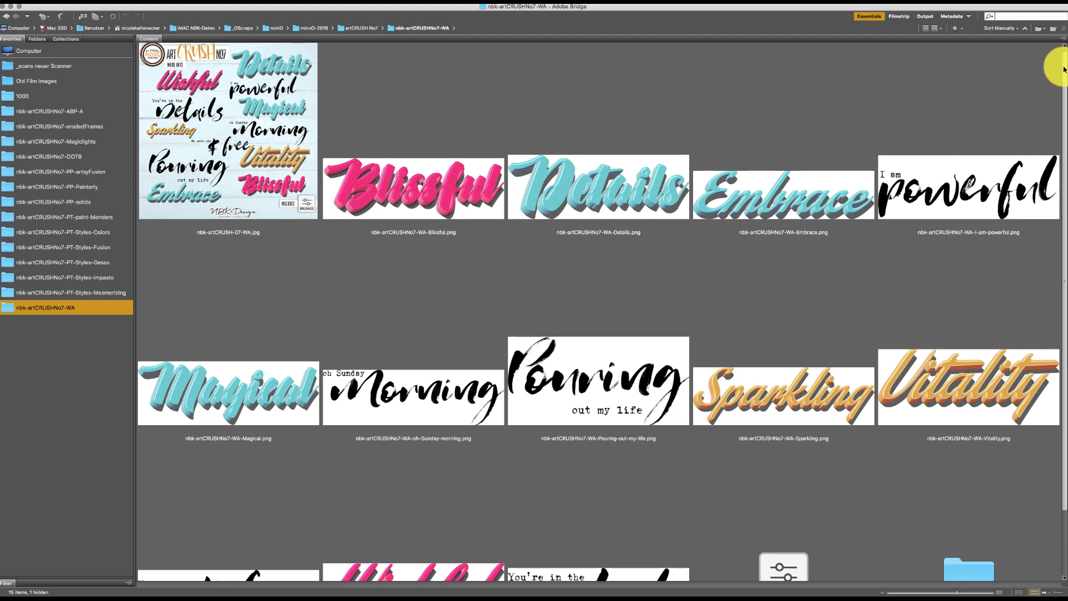
{"action": "left_click_drag", "start_coordinate": [1064, 69], "coordinate": [1064, 84]}
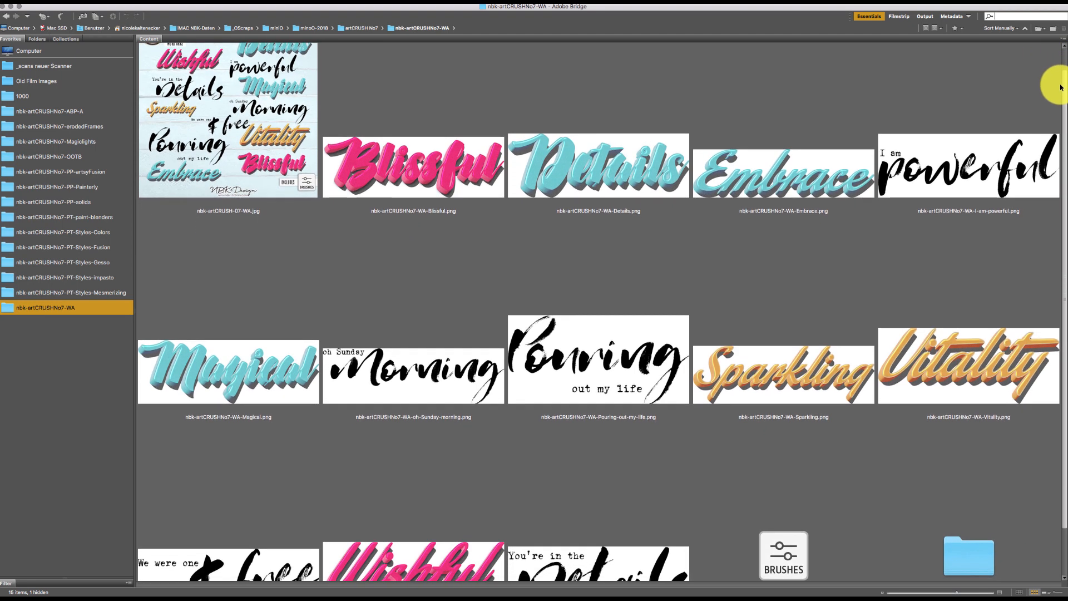
{"action": "left_click", "coordinate": [796, 181]}
{"action": "double_click", "coordinate": [796, 181]}
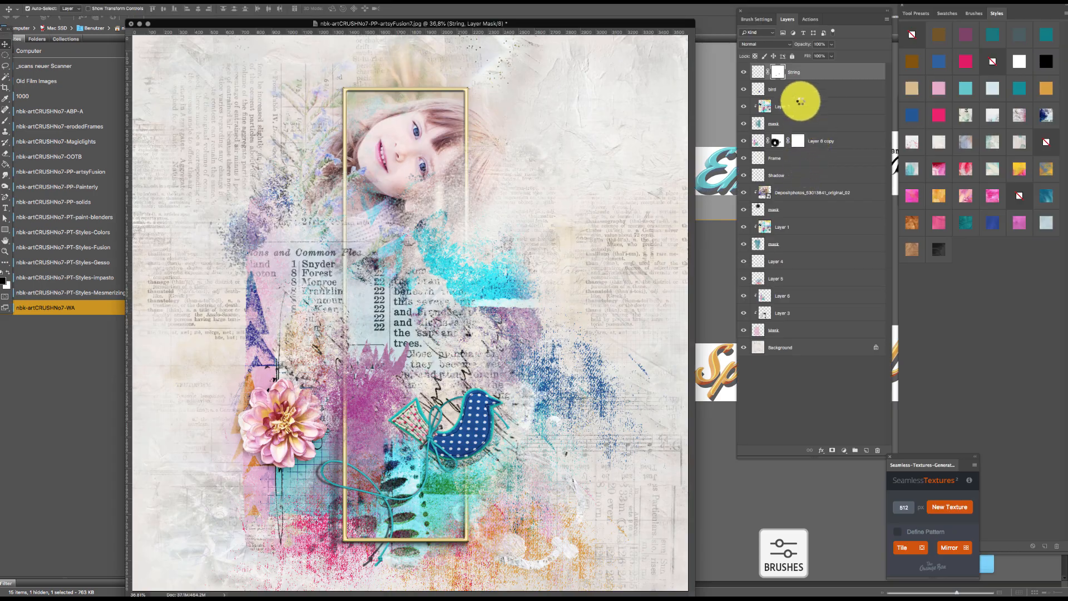
- Place the Embrace word art across the frame above the bird and scale it down to about 88%
{"action": "left_click_drag", "start_coordinate": [465, 207], "coordinate": [563, 314]}
{"action": "key", "text": "super+z"}
{"action": "key", "text": "super+t"}
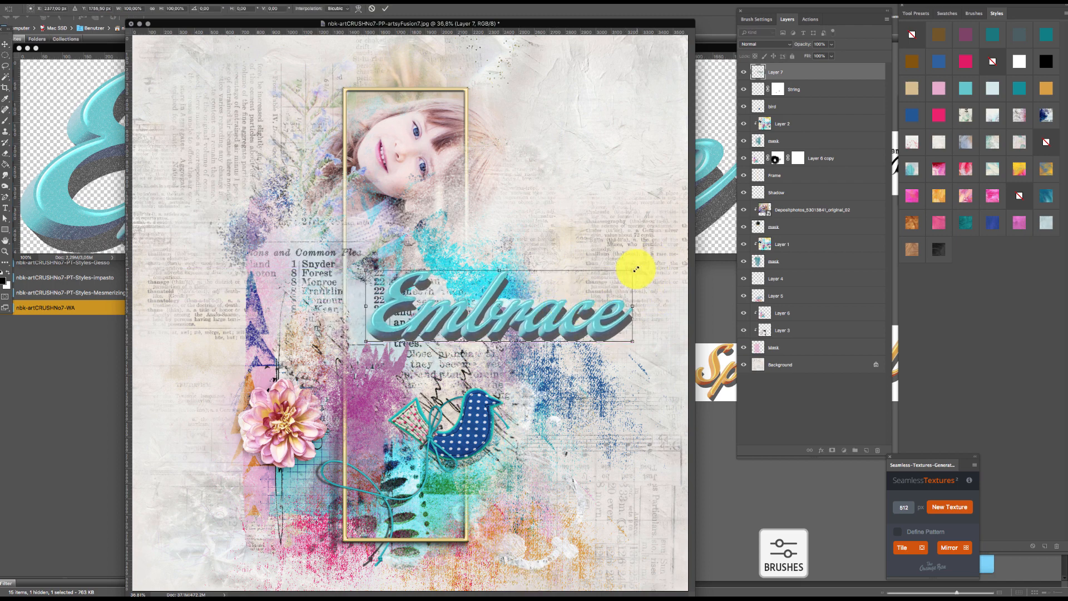
{"action": "left_click_drag", "start_coordinate": [632, 272], "coordinate": [594, 276]}
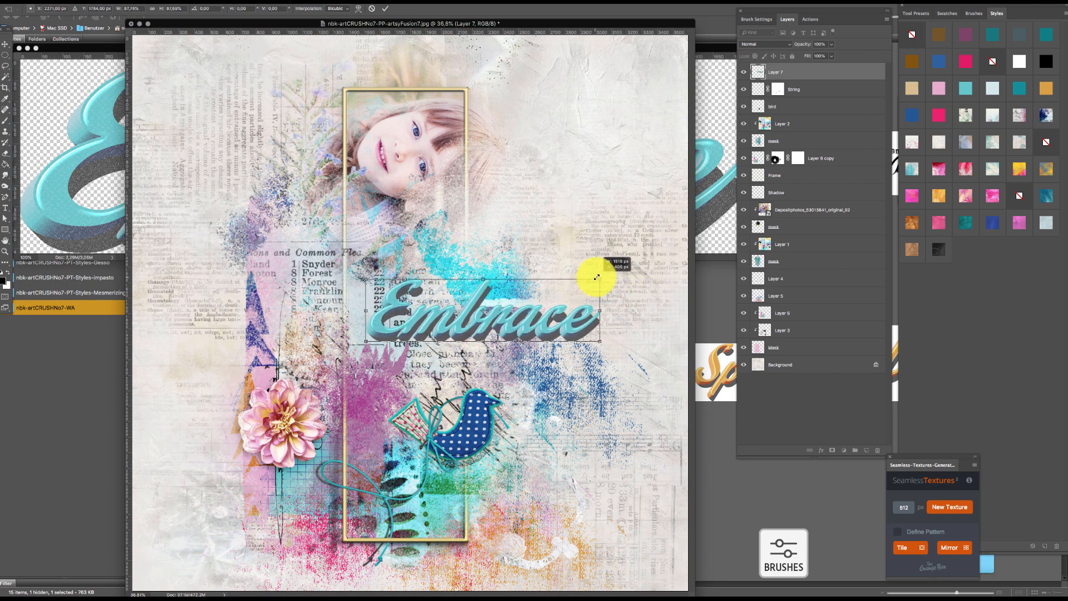
{"action": "key", "text": "Return"}
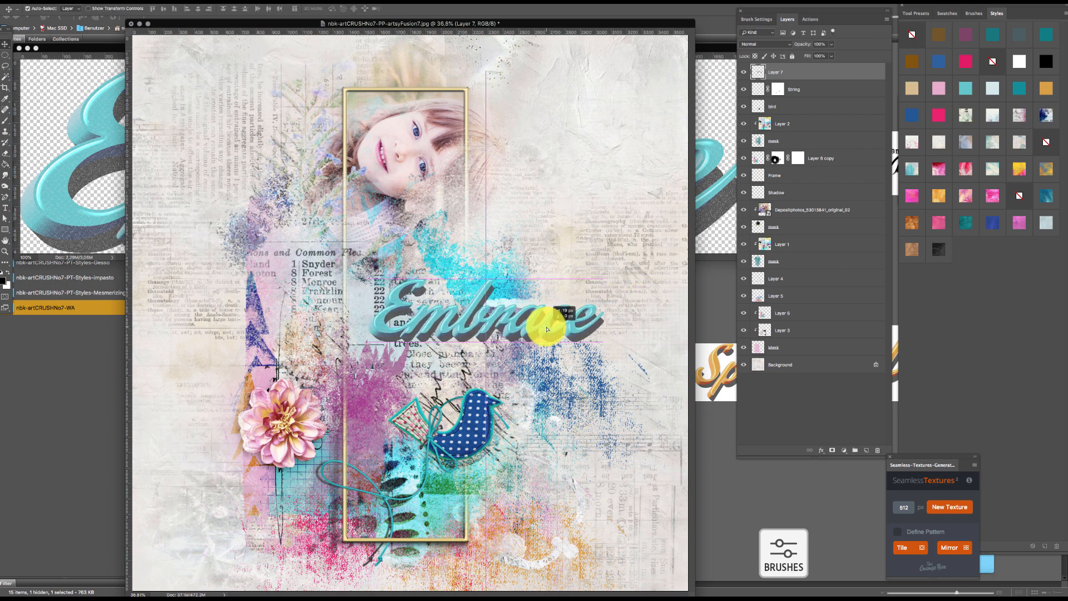
- Add a Drop Shadow to the Embrace word art with distance 20 px and size 27 px
{"action": "left_click", "coordinate": [822, 451]}
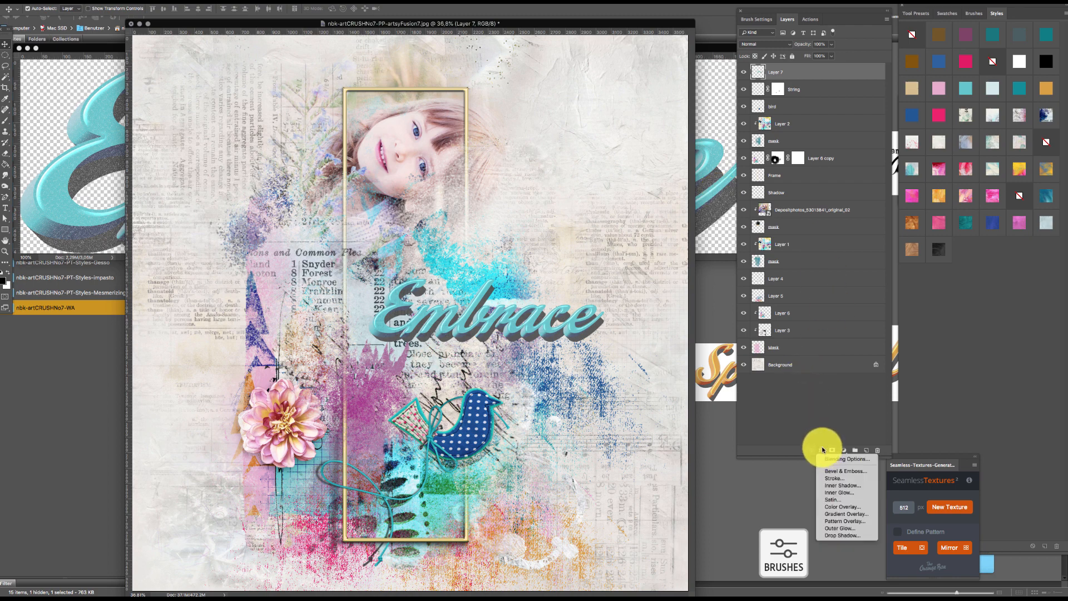
{"action": "left_click", "coordinate": [843, 535]}
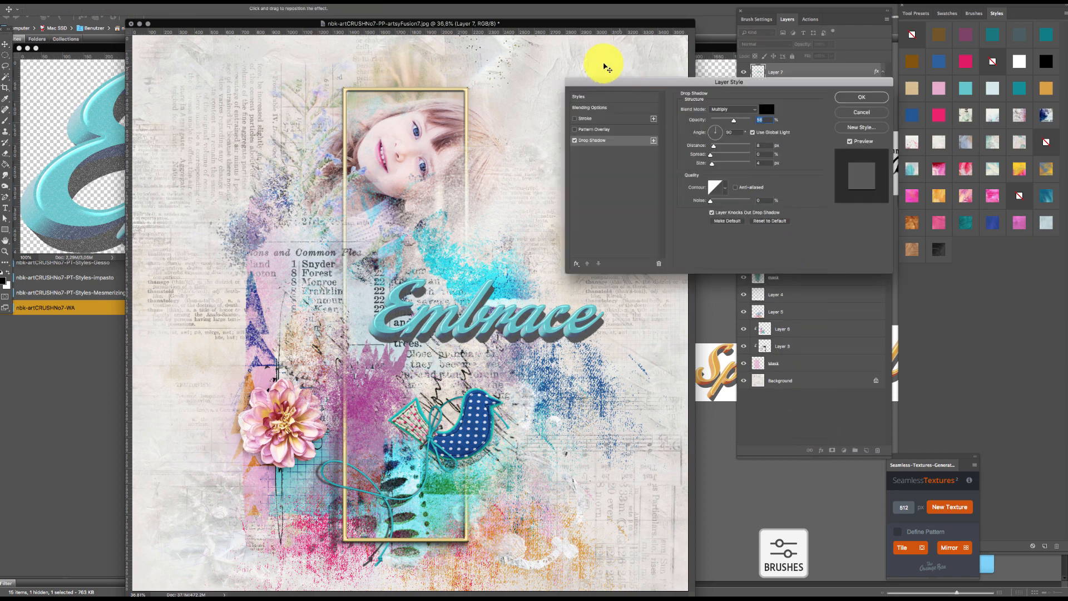
{"action": "left_click_drag", "start_coordinate": [714, 147], "coordinate": [717, 166]}
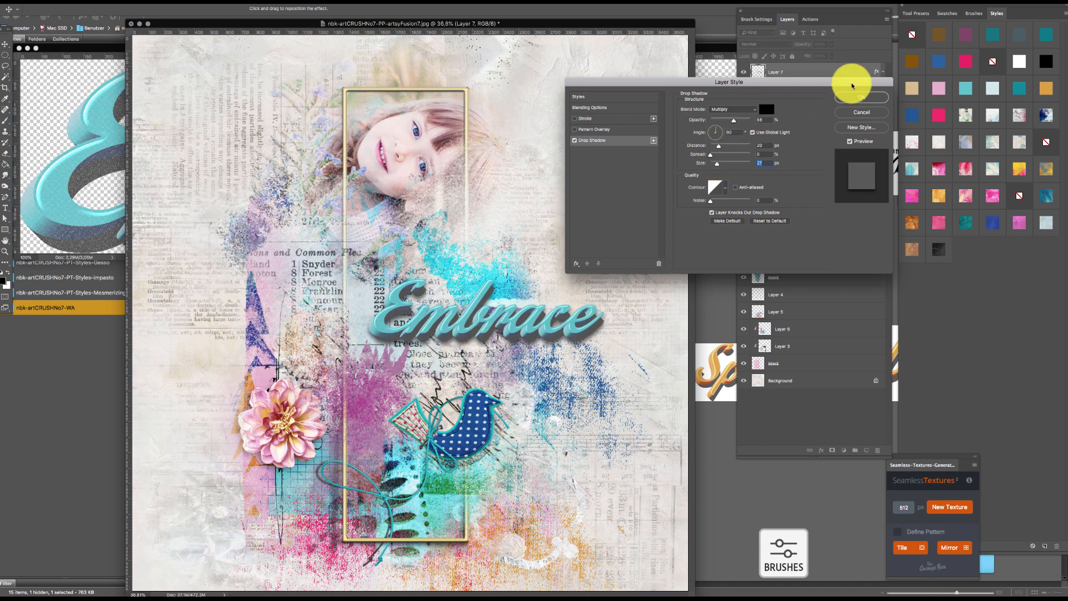
{"action": "left_click", "coordinate": [856, 97]}
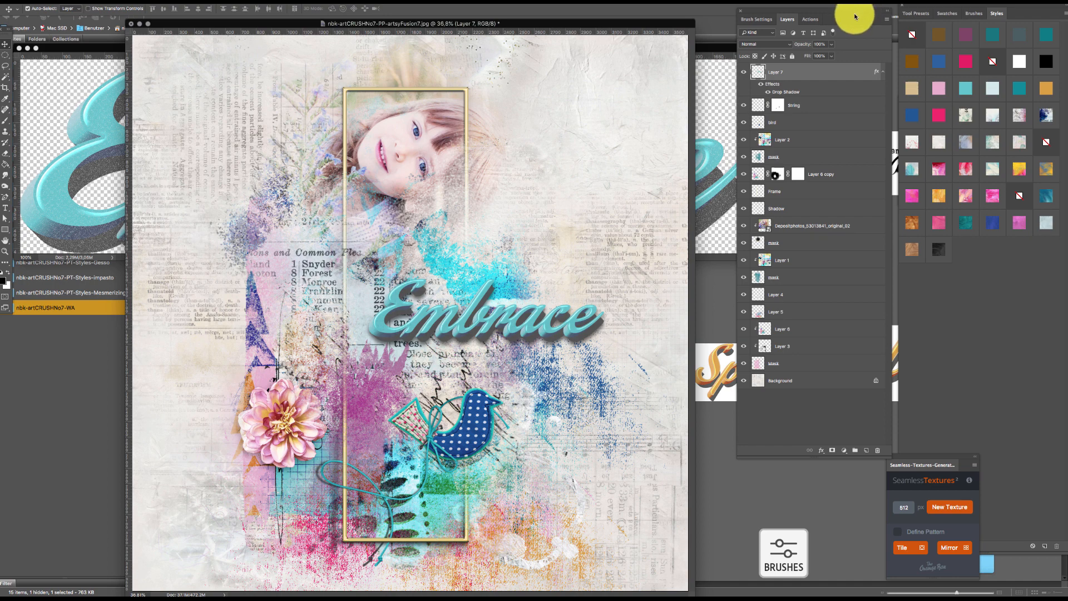
- Zoom the layout out to 33.3%, then switch to Adobe Bridge and open the nbk-artCRUSHNo7-PP-Painterly folder
{"action": "key", "text": "super+minus"}
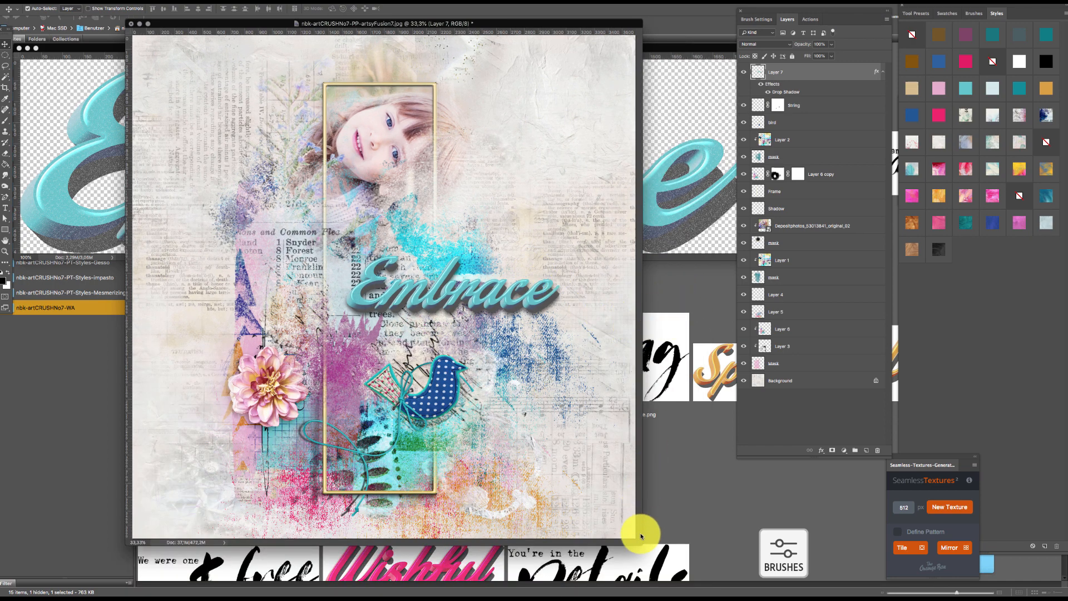
{"action": "mouse_move", "coordinate": [641, 536]}
{"action": "left_mouse_down"}
{"action": "mouse_move", "coordinate": [648, 553]}
{"action": "mouse_move", "coordinate": [655, 540]}
{"action": "left_mouse_up"}
{"action": "left_click", "coordinate": [696, 273]}
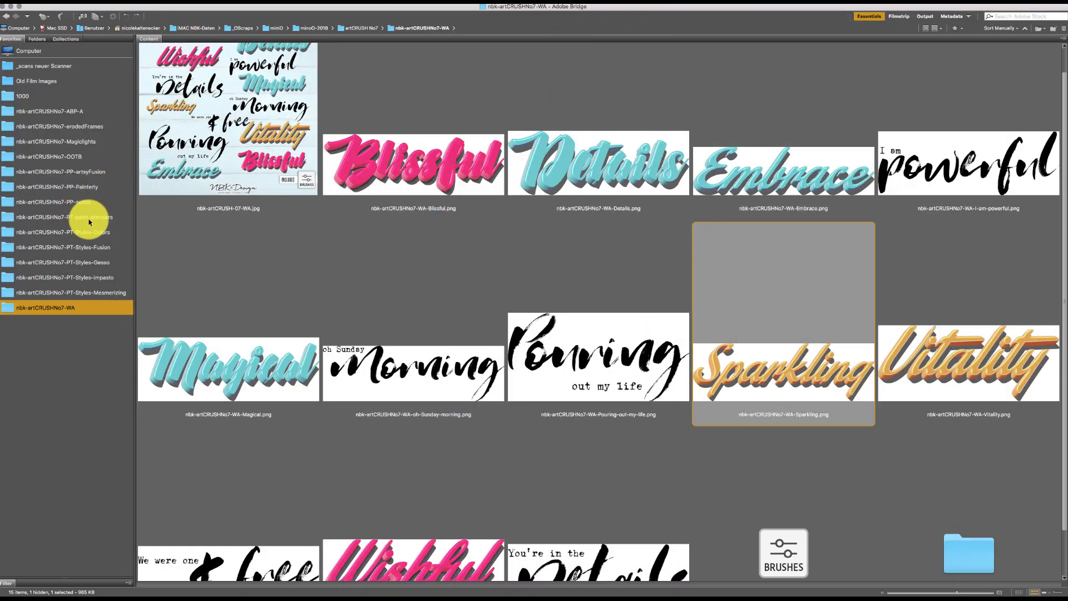
{"action": "left_click", "coordinate": [94, 187]}
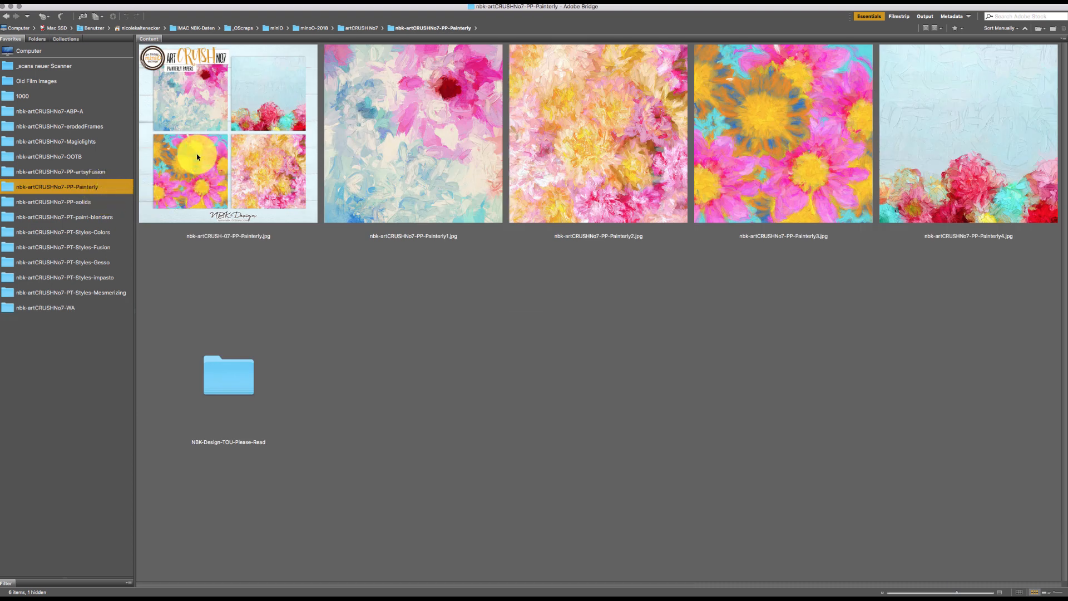
- Open the nbk-artCRUSHNo7-PP-artsyFusion folder and examine its papers, previewing artsyFusion3, 4, 9 and 8 full screen
{"action": "left_click", "coordinate": [100, 171]}
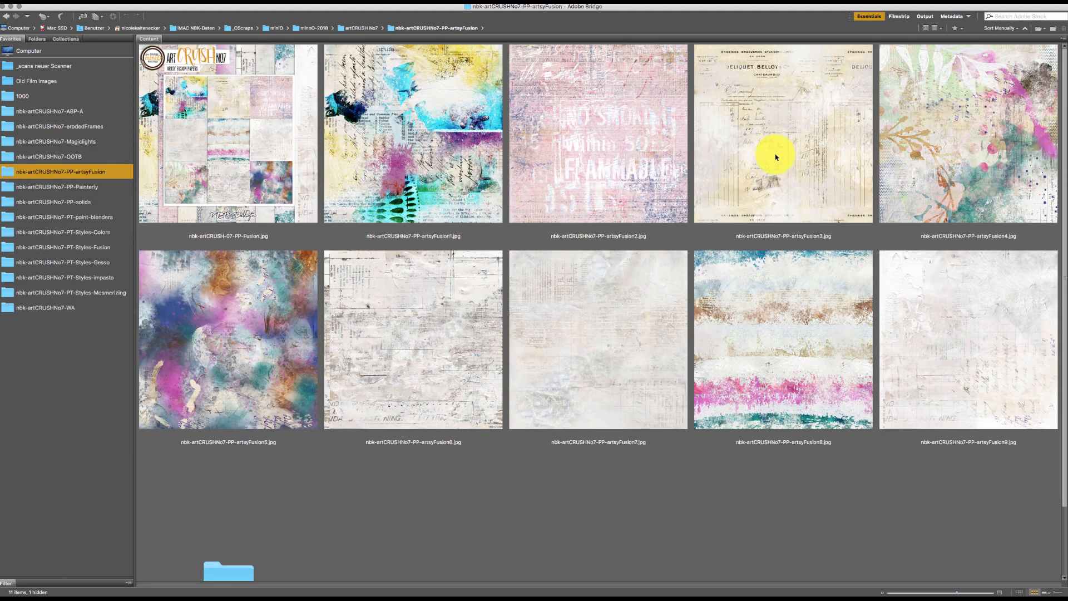
{"action": "left_click", "coordinate": [790, 141]}
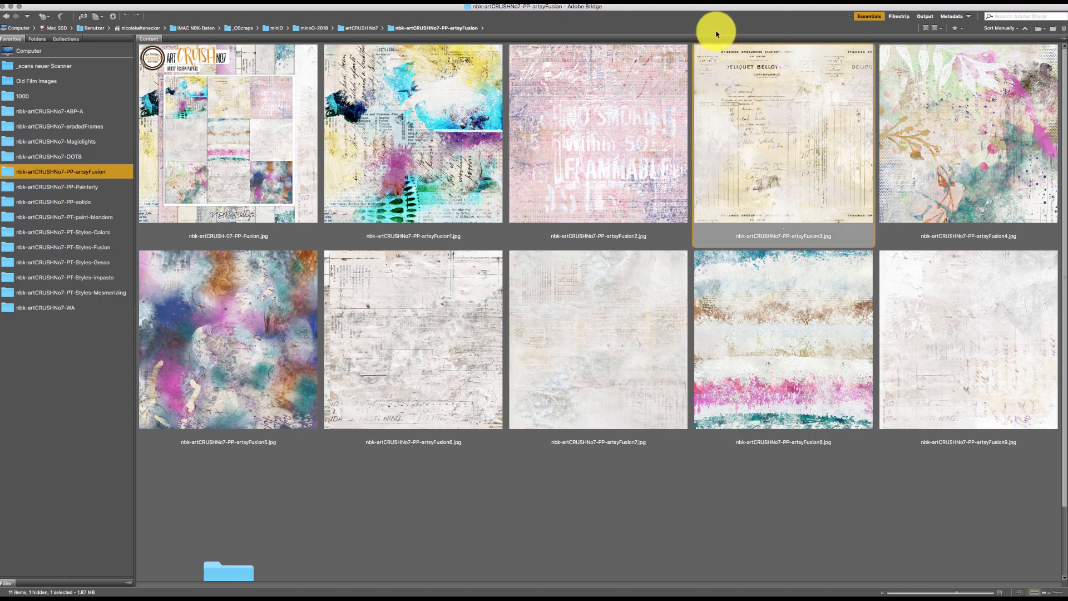
{"action": "key", "text": "space"}
{"action": "key", "text": "space"}
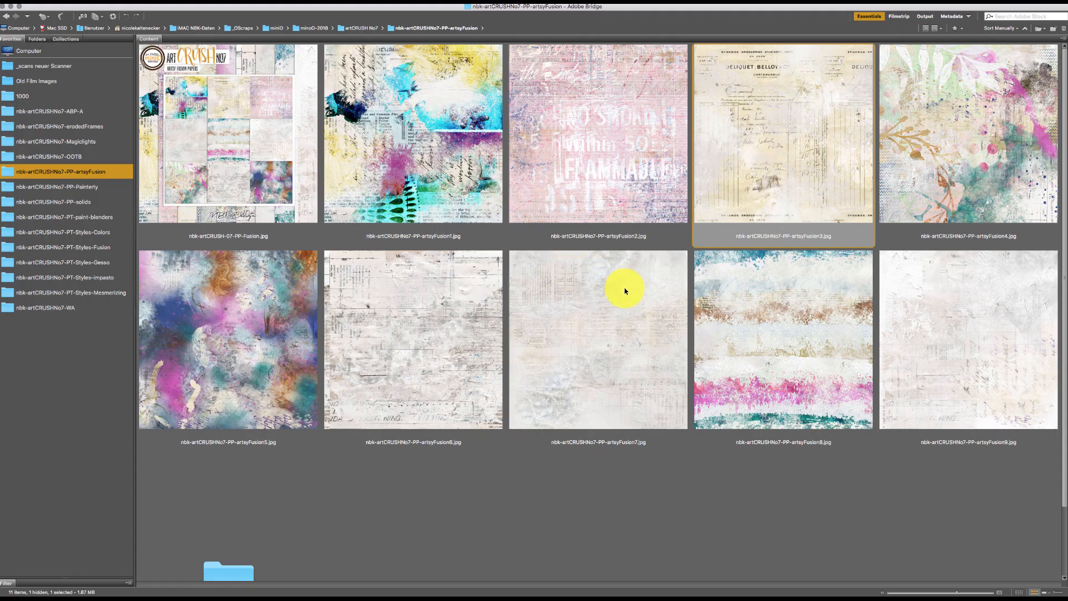
{"action": "left_click", "coordinate": [632, 333]}
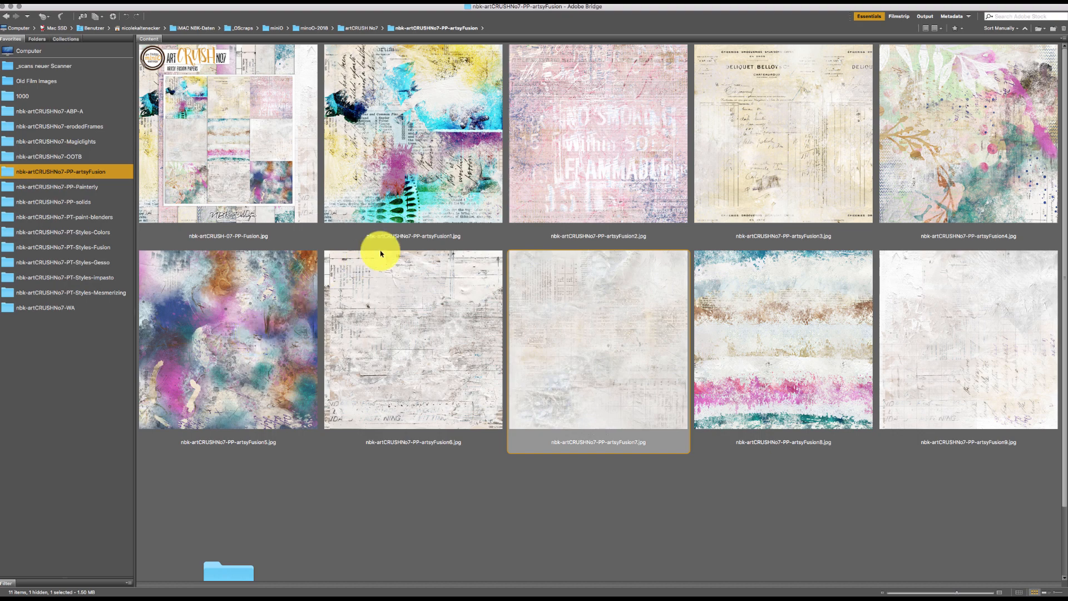
{"action": "left_click", "coordinate": [967, 126]}
{"action": "key", "text": "space"}
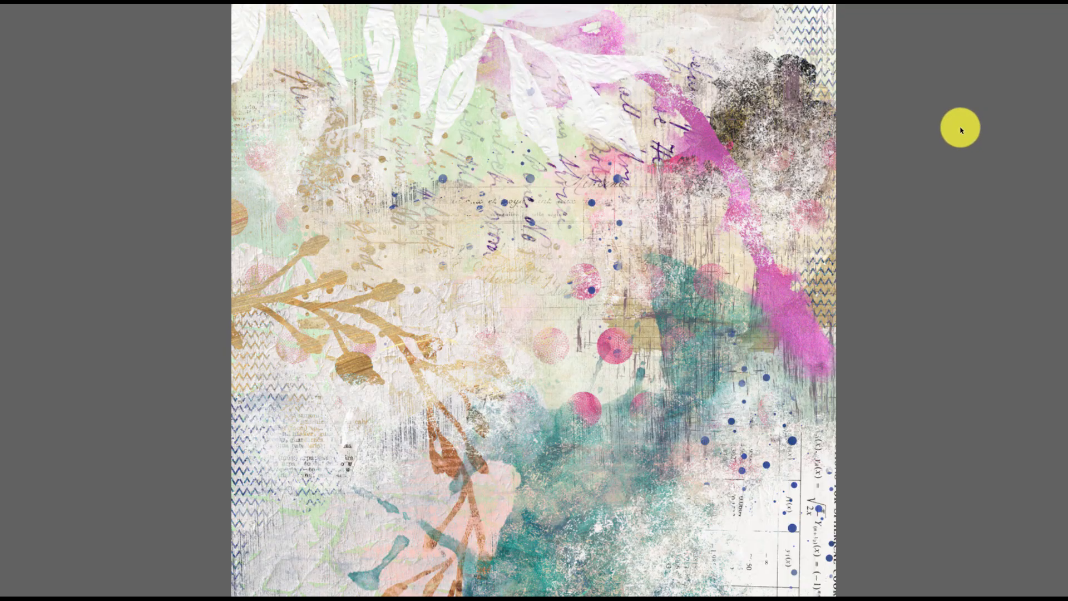
{"action": "key", "text": "space"}
{"action": "left_click", "coordinate": [921, 296]}
{"action": "key", "text": "space"}
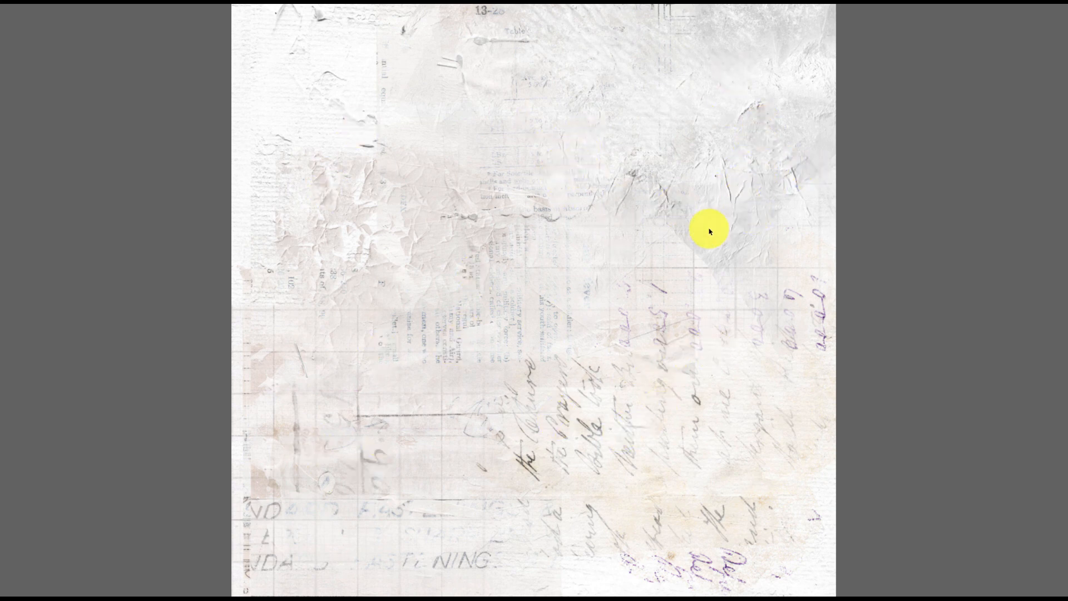
{"action": "key", "text": "space"}
{"action": "left_click", "coordinate": [752, 346]}
{"action": "key", "text": "space"}
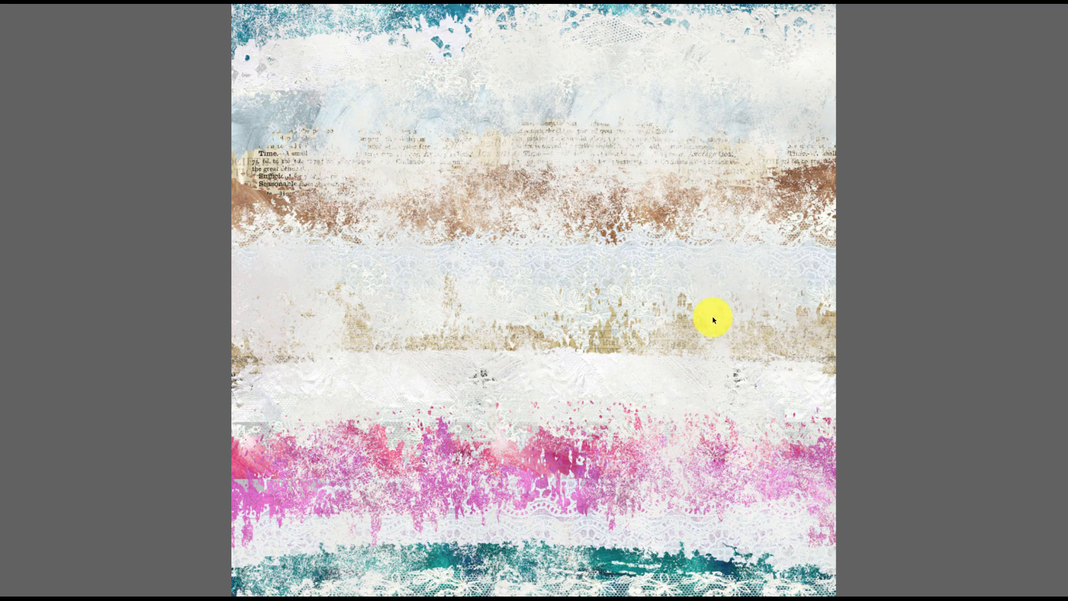
{"action": "key", "text": "space"}
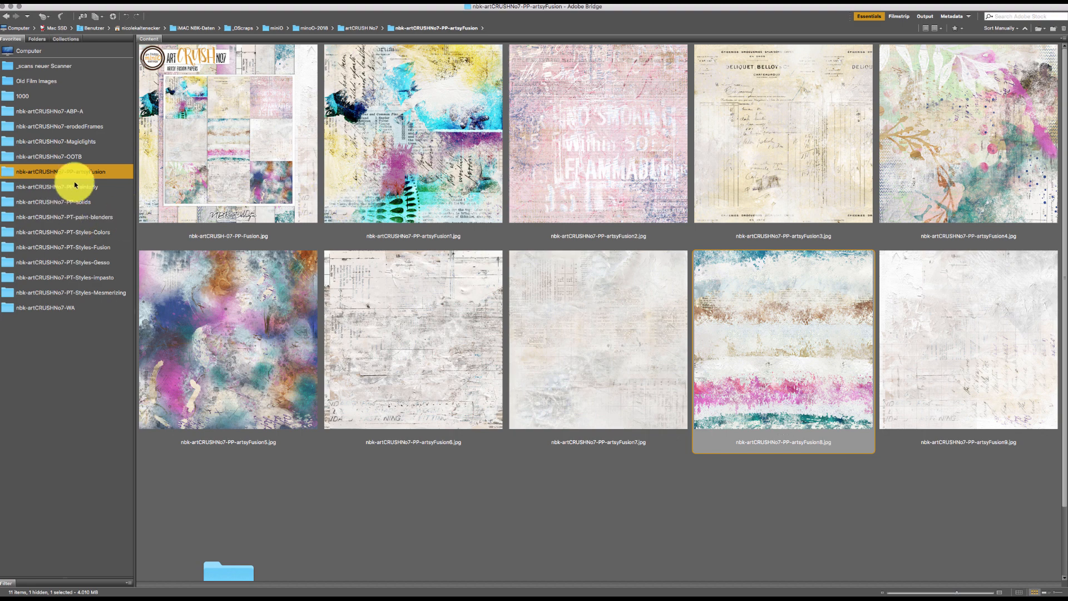
- Reopen the nbk-artCRUSHNo7-PP-Painterly folder and examine papers Painterly1 through Painterly4 full screen one after another
{"action": "left_click", "coordinate": [88, 187]}
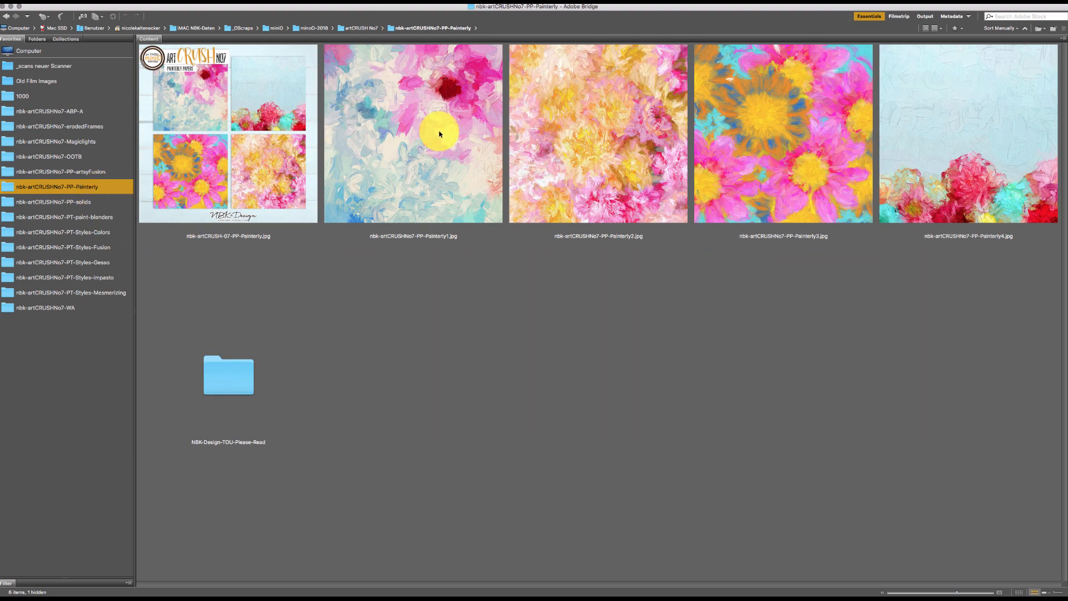
{"action": "left_click", "coordinate": [473, 161]}
{"action": "key", "text": "space"}
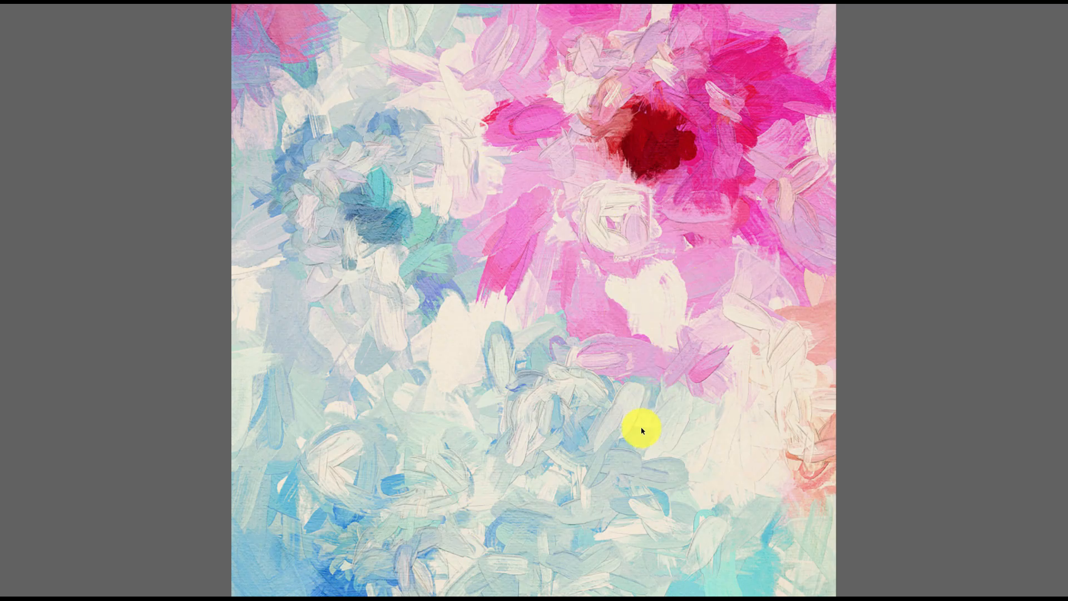
{"action": "key", "text": "space"}
{"action": "left_click", "coordinate": [630, 178]}
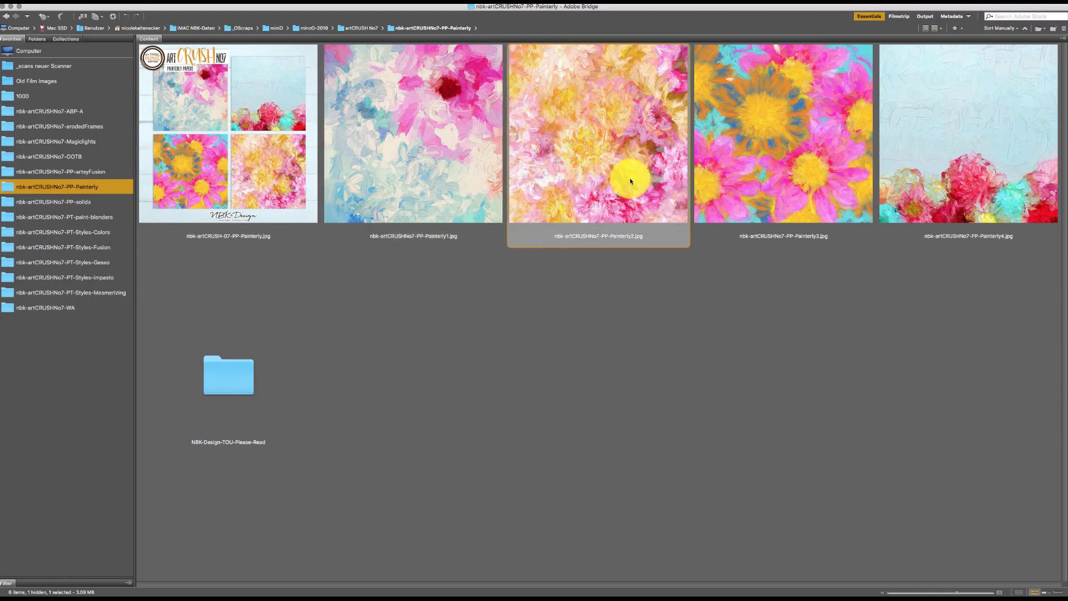
{"action": "key", "text": "space"}
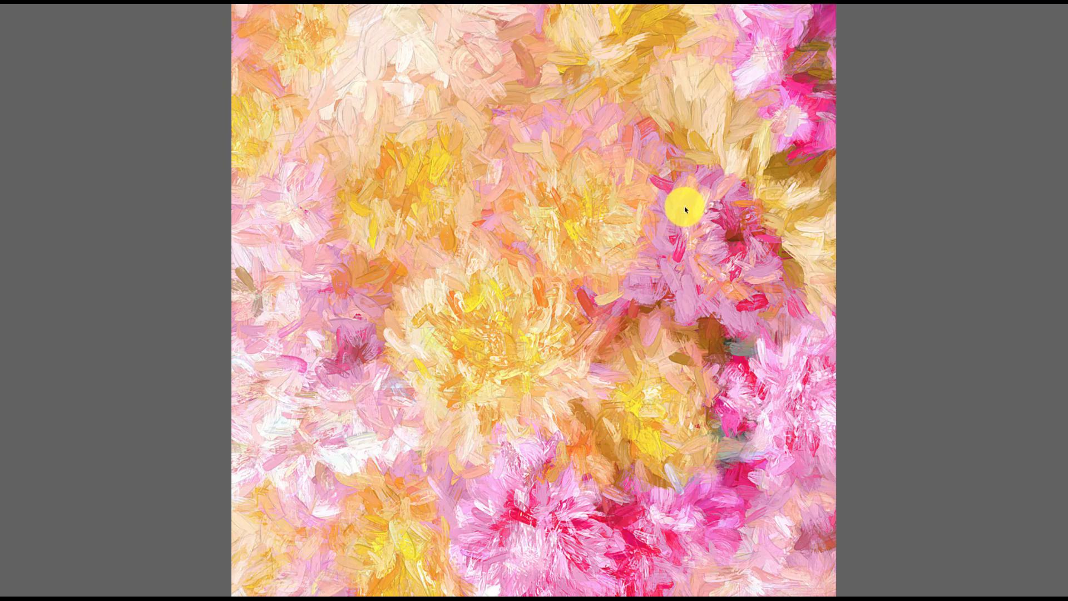
{"action": "key", "text": "space"}
{"action": "left_click", "coordinate": [735, 207]}
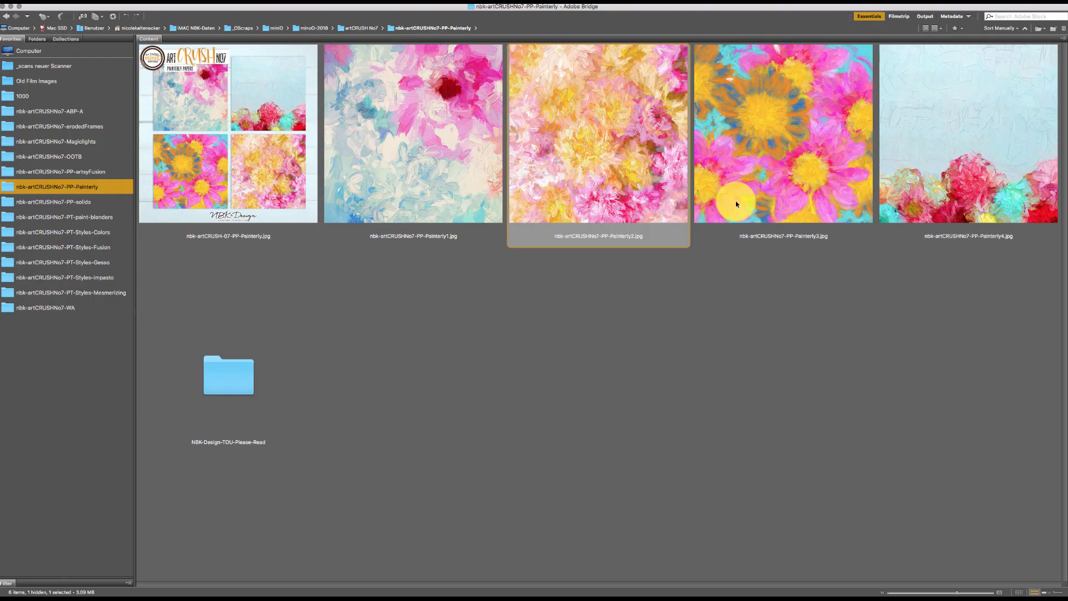
{"action": "key", "text": "space"}
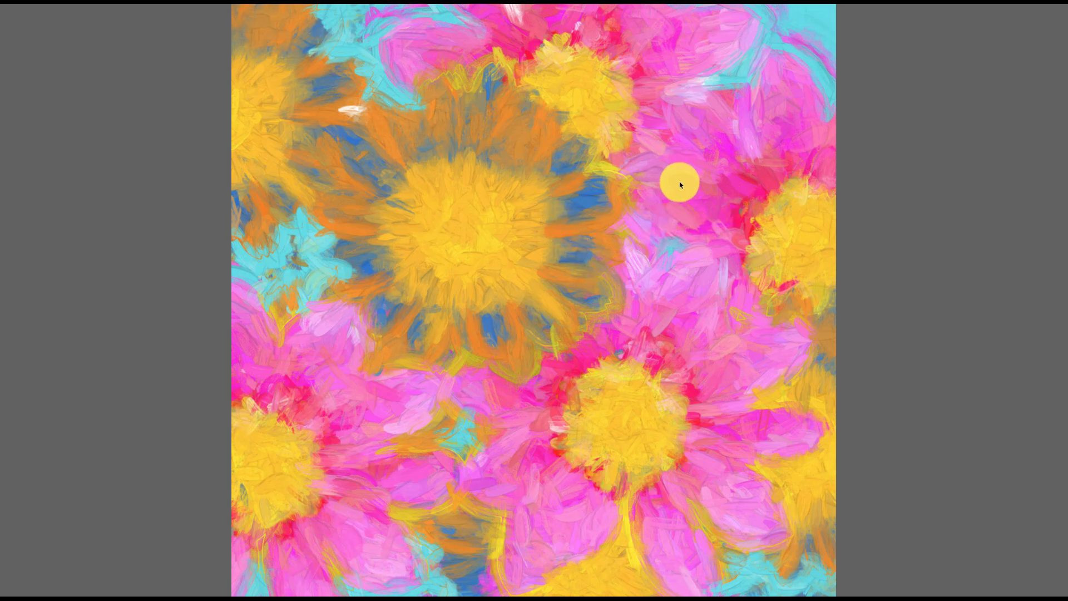
{"action": "key", "text": "space"}
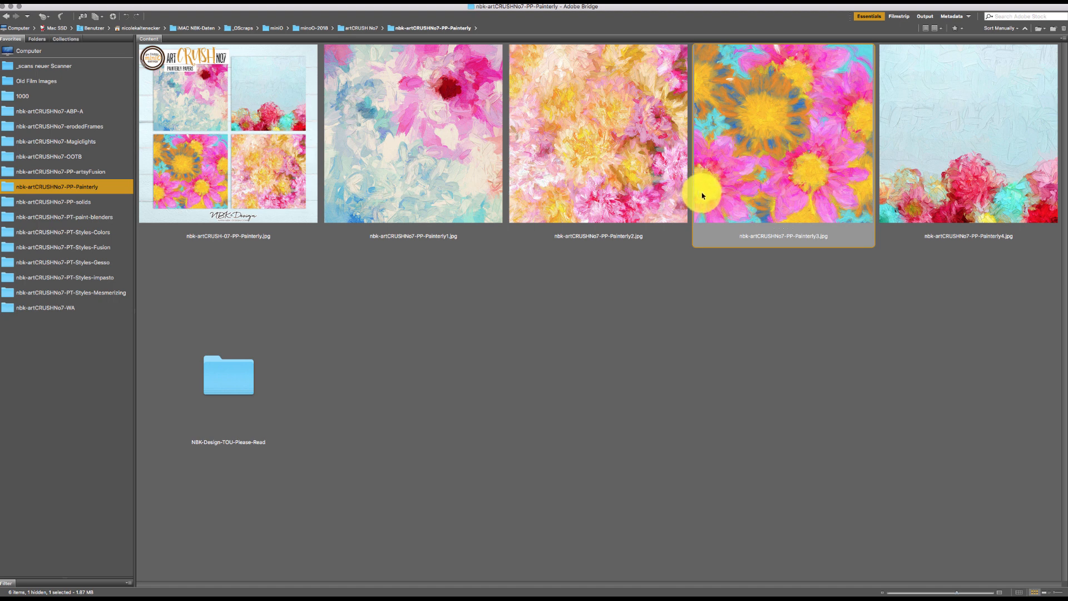
{"action": "left_click", "coordinate": [946, 125]}
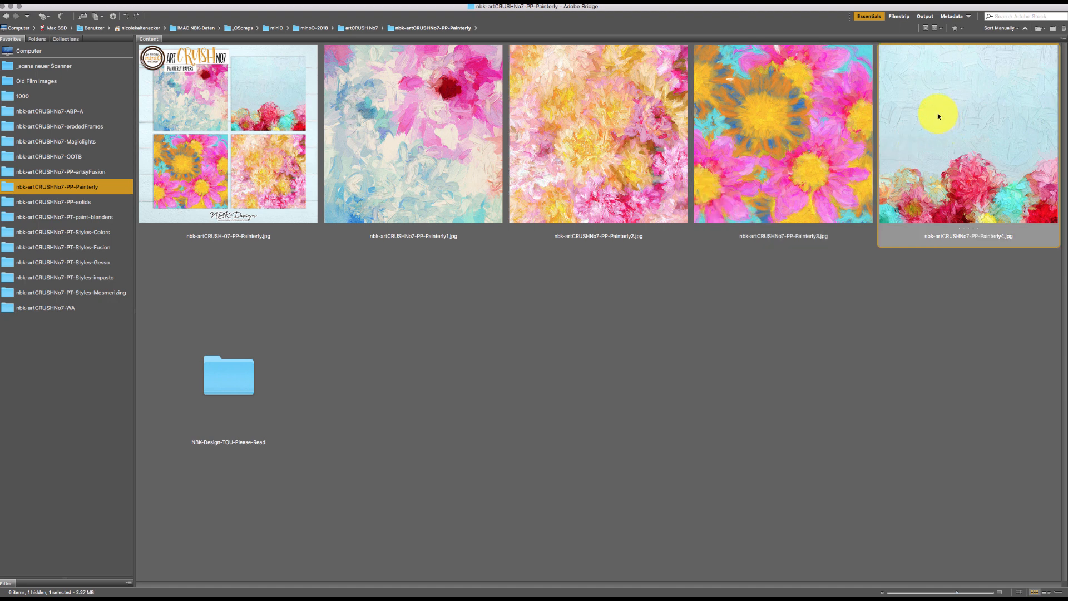
{"action": "key", "text": "space"}
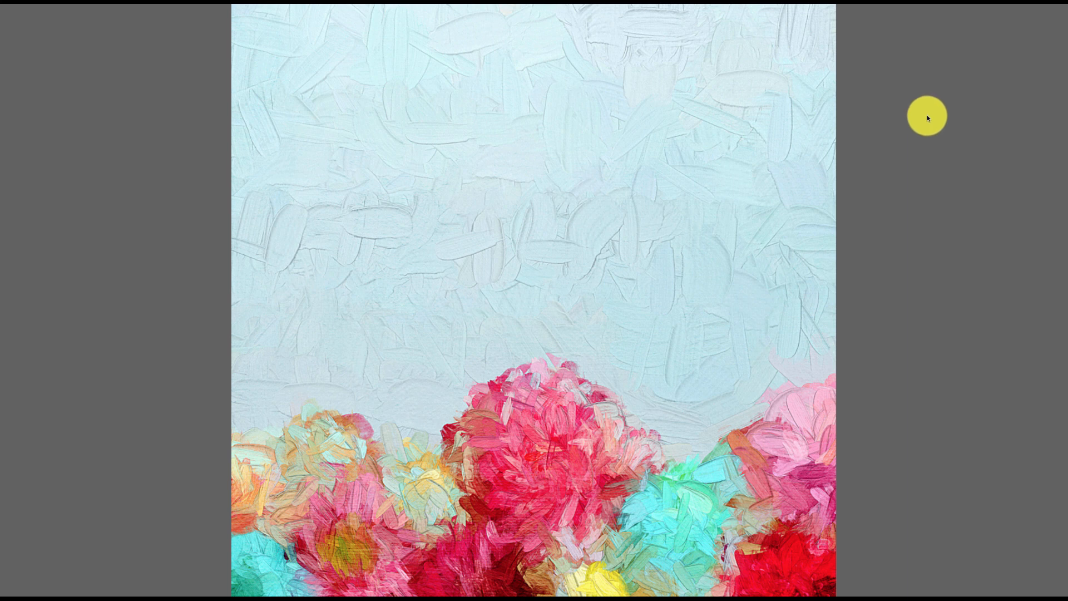
- Close the full-screen preview of paper Painterly4 and clear the file selection
{"action": "key", "text": "space"}
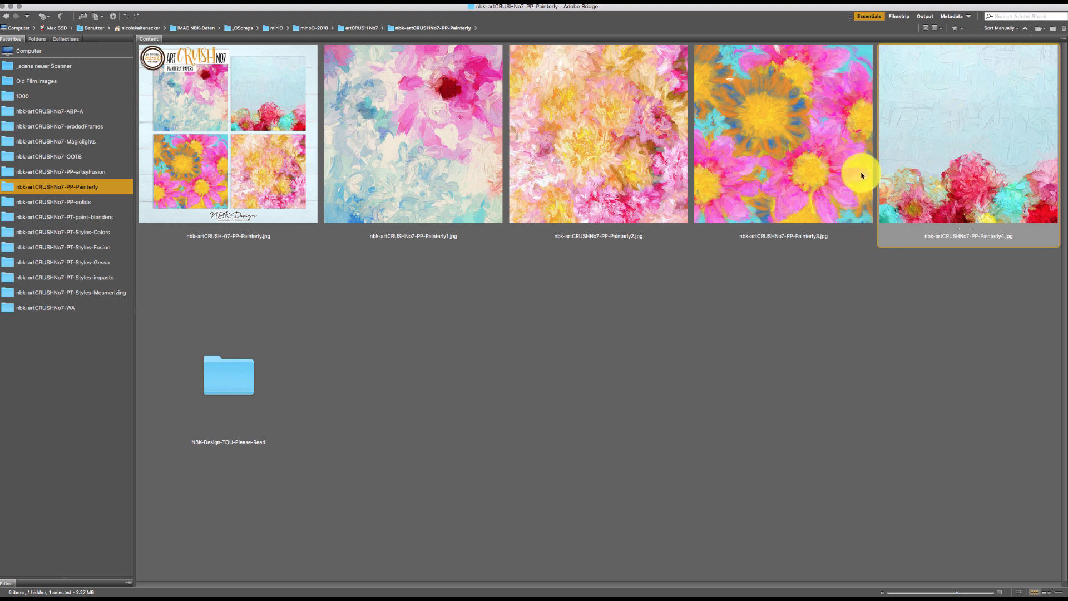
{"action": "left_click", "coordinate": [862, 156]}
{"action": "left_click", "coordinate": [946, 163]}
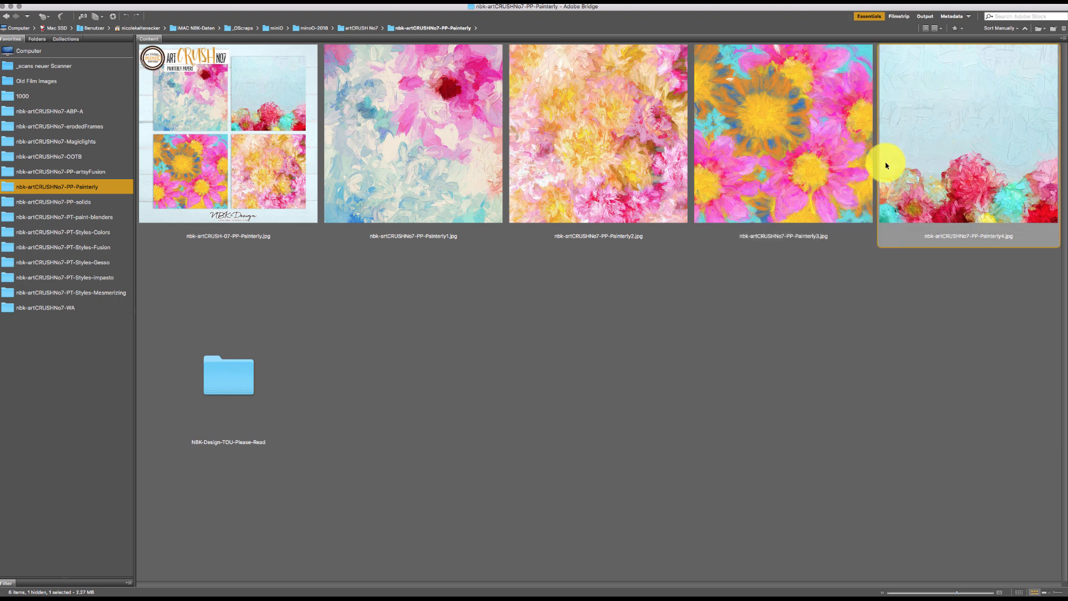
{"action": "left_click", "coordinate": [359, 289]}
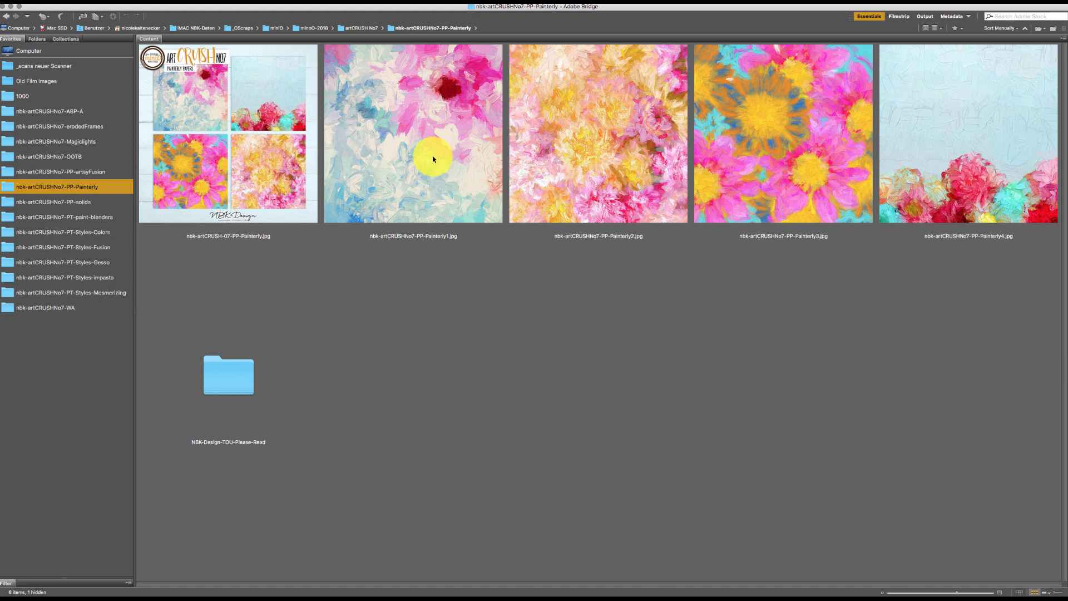
- Open the nbk-artCRUSHNo7-PP-solids folder and examine papers solids3, solids8 and solids9 full screen
{"action": "left_click", "coordinate": [91, 201]}
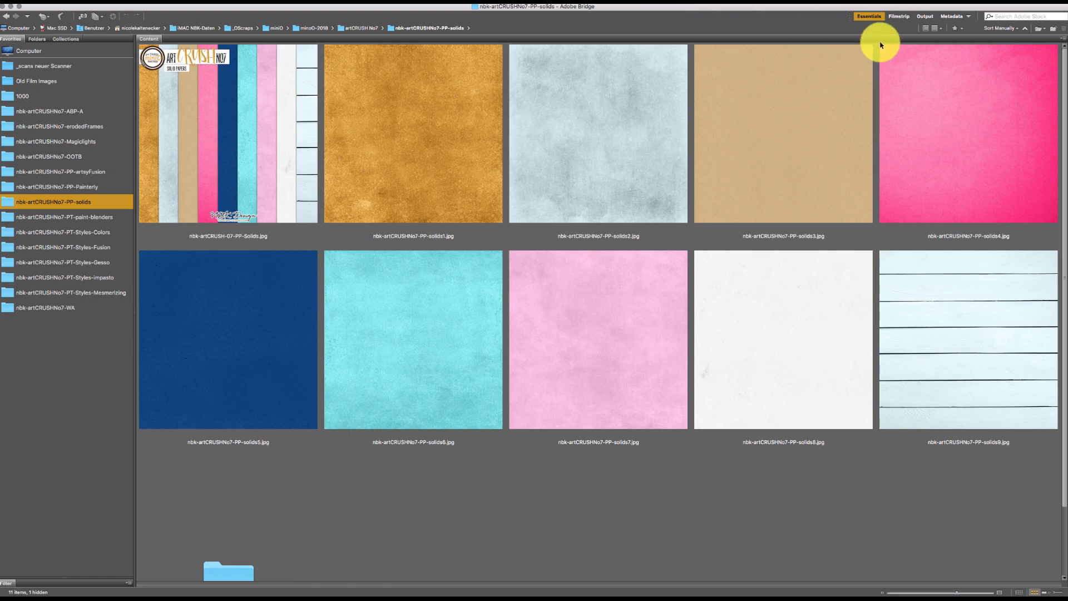
{"action": "left_click", "coordinate": [819, 152]}
{"action": "key", "text": "space"}
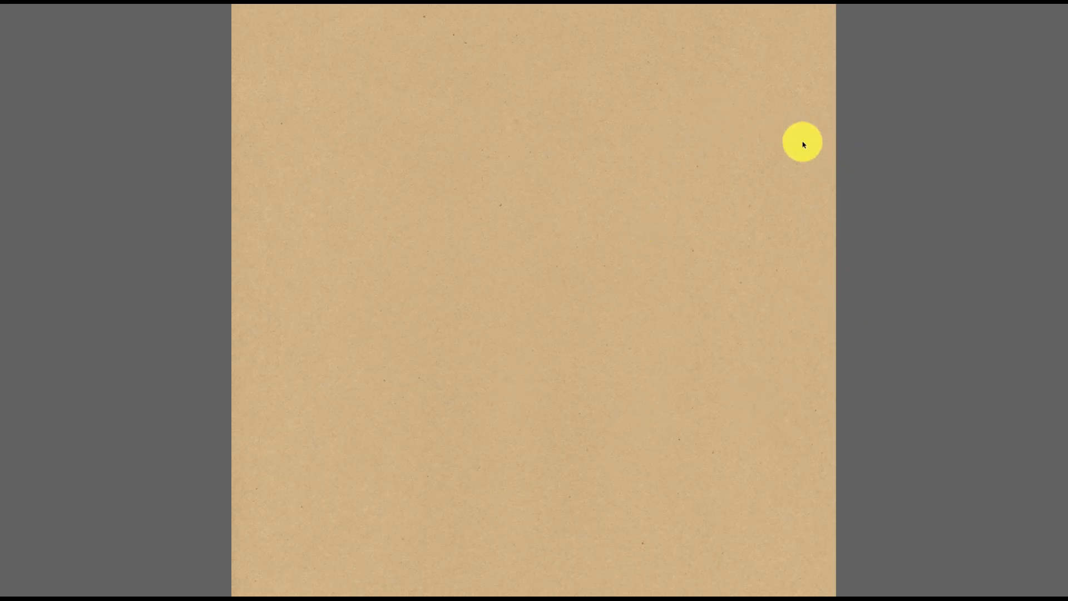
{"action": "key", "text": "space"}
{"action": "left_click", "coordinate": [934, 143]}
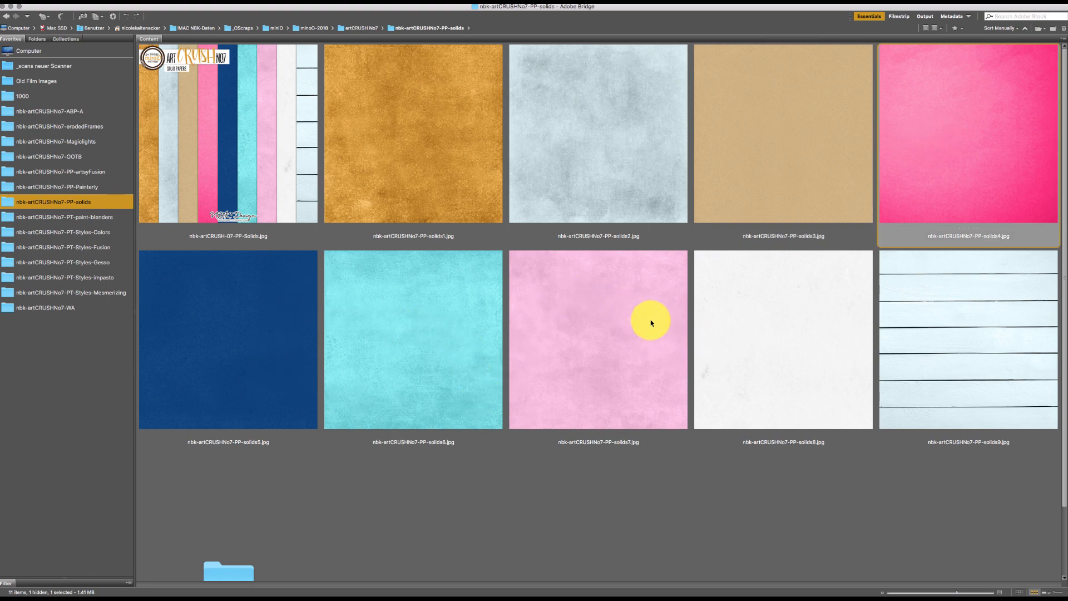
{"action": "left_click", "coordinate": [785, 281]}
{"action": "key", "text": "space"}
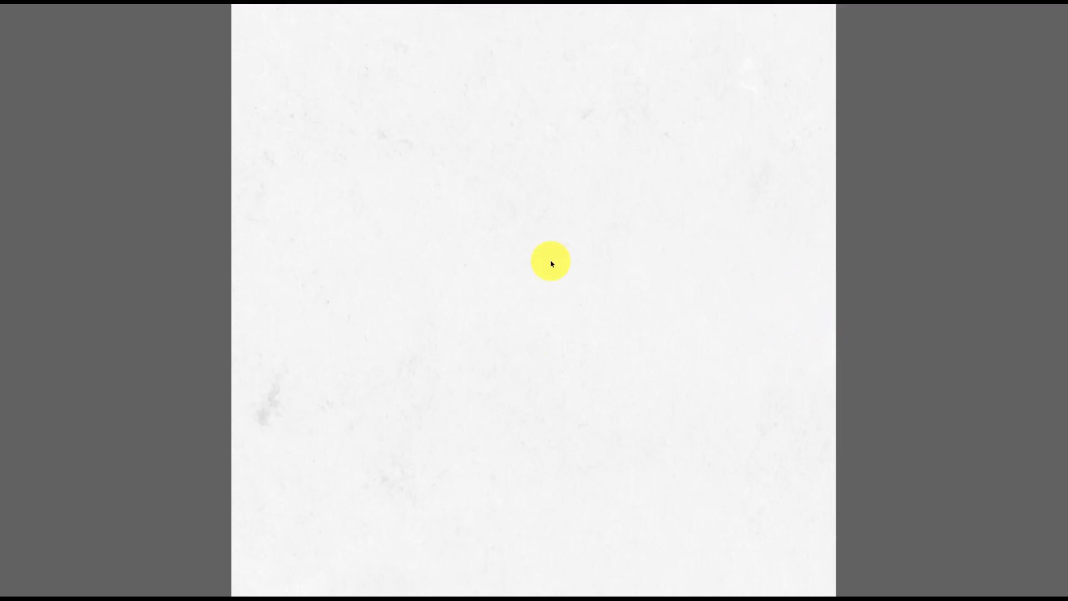
{"action": "key", "text": "space"}
{"action": "left_click", "coordinate": [950, 294]}
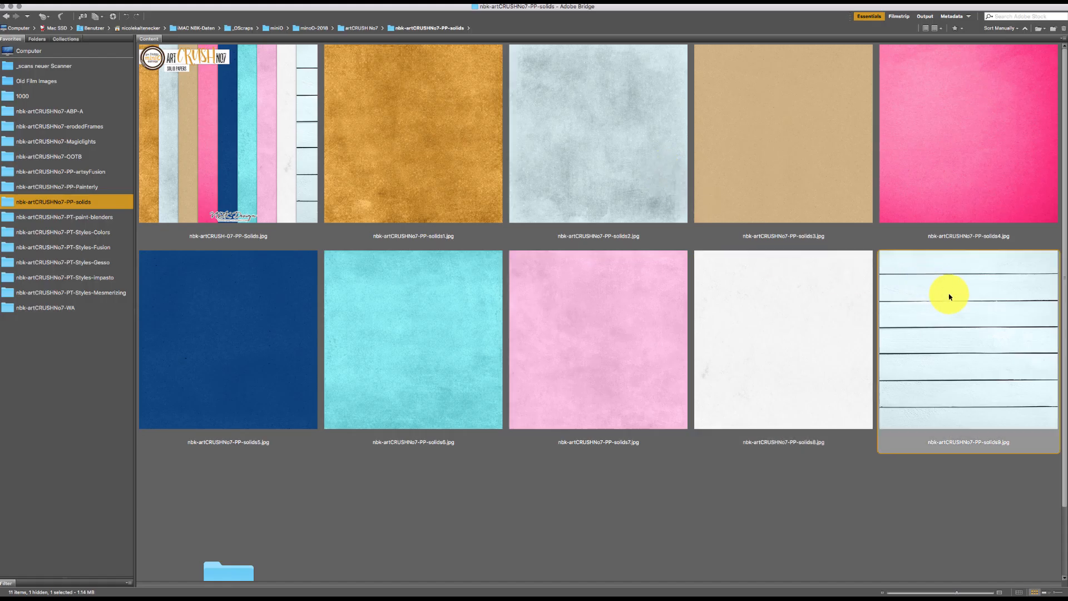
{"action": "key", "text": "space"}
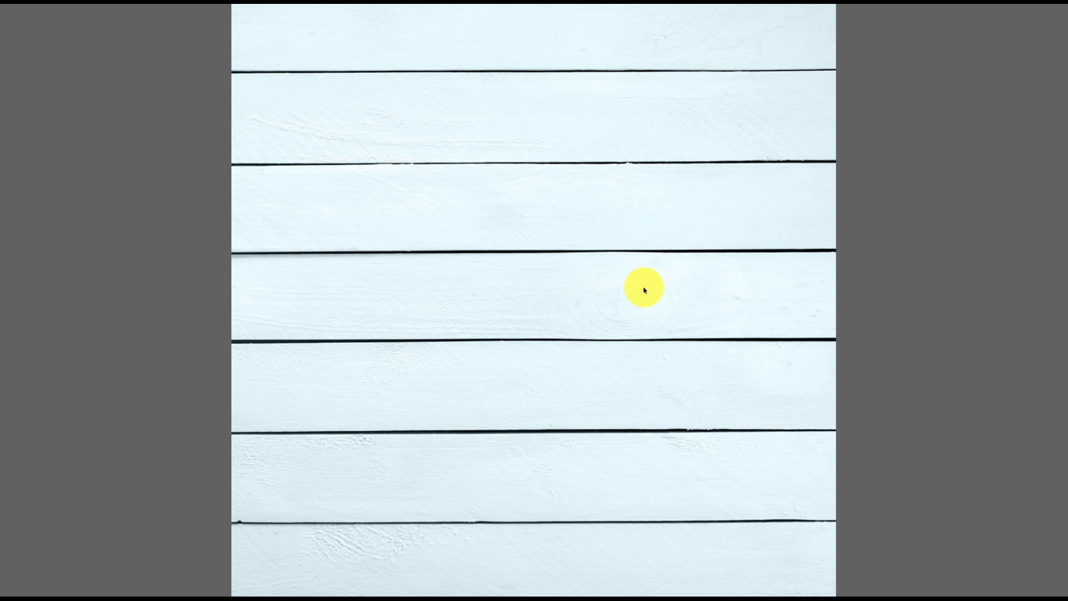
{"action": "key", "text": "space"}
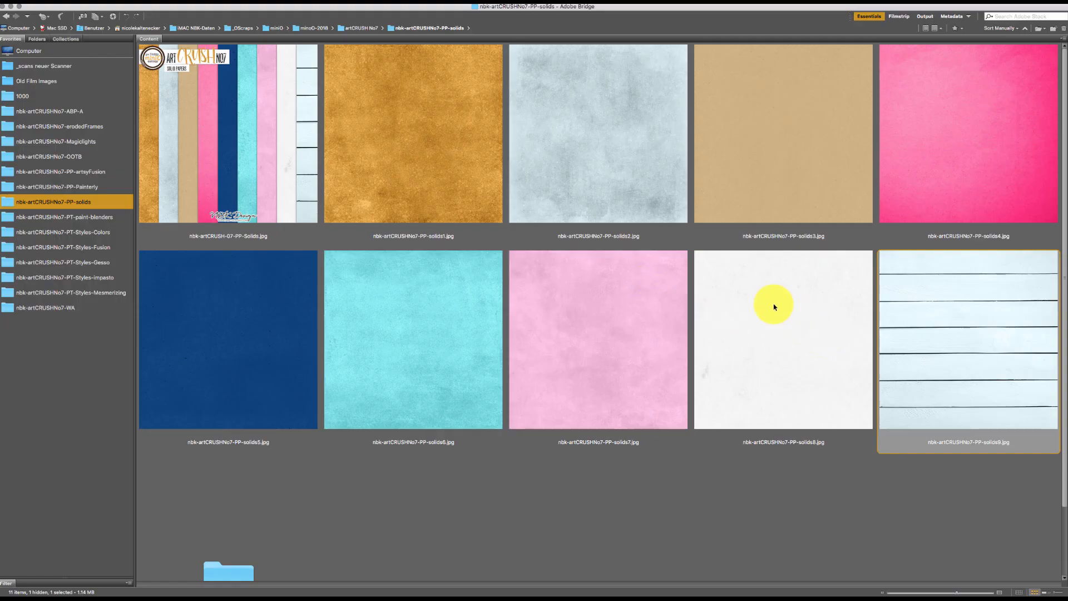
- Open nbk-artCRUSHNo7-PP-solids9.jpg in Photoshop and duplicate its background layer, arranging the document window so the whole paper is in view
{"action": "double_click", "coordinate": [928, 278]}
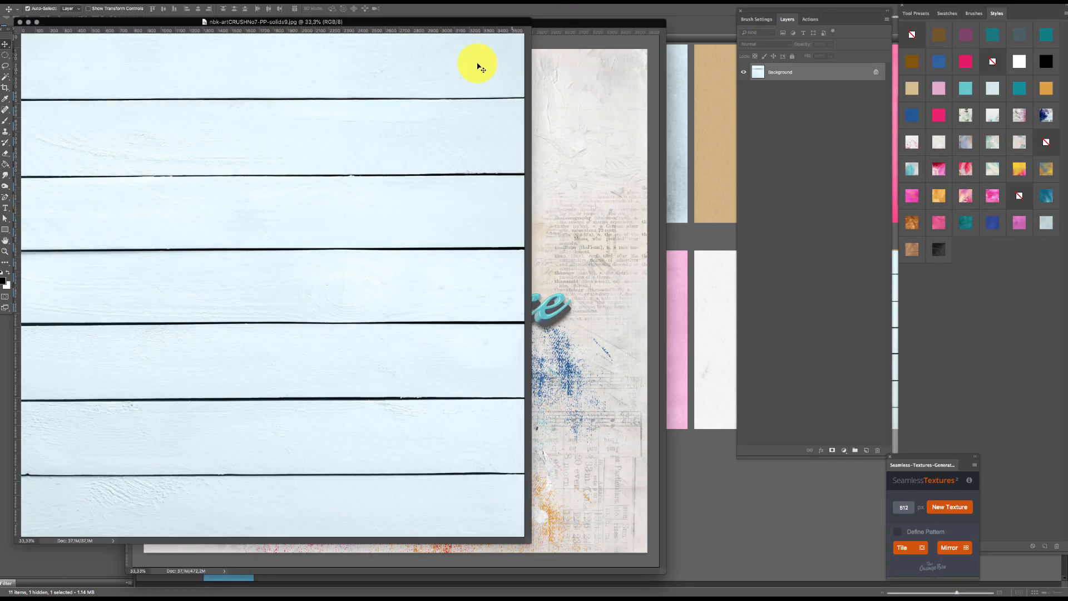
{"action": "left_click_drag", "start_coordinate": [382, 24], "coordinate": [540, 32]}
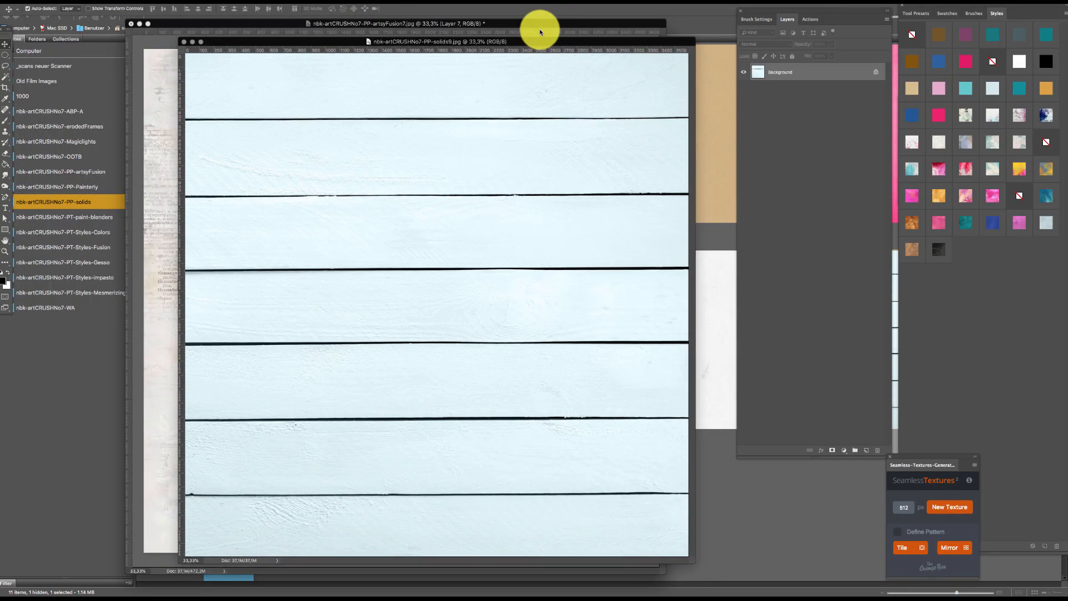
{"action": "key", "text": "super+j"}
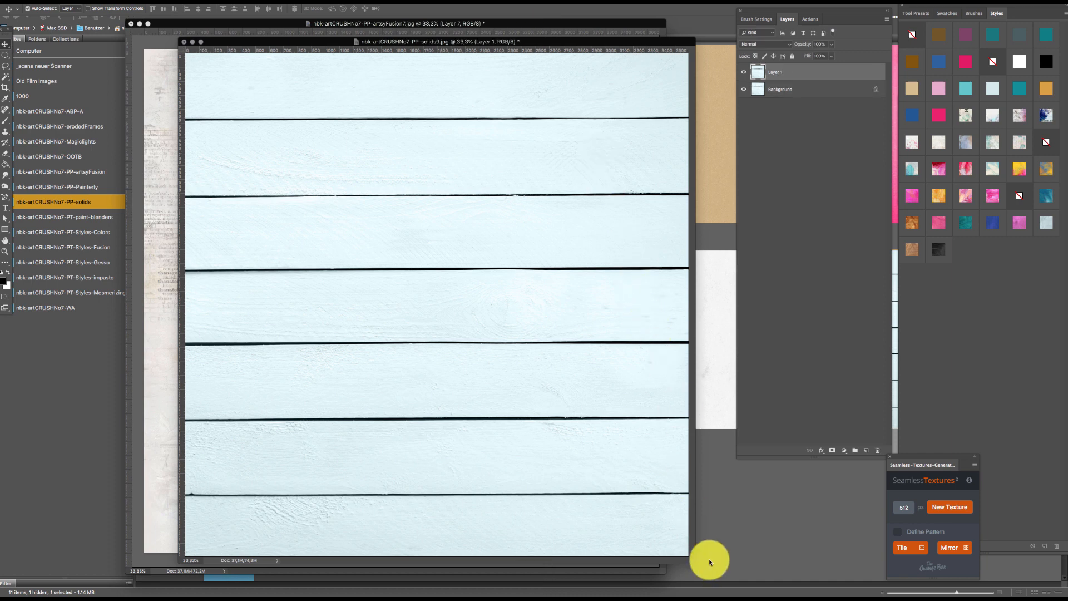
{"action": "left_click_drag", "start_coordinate": [695, 566], "coordinate": [708, 574]}
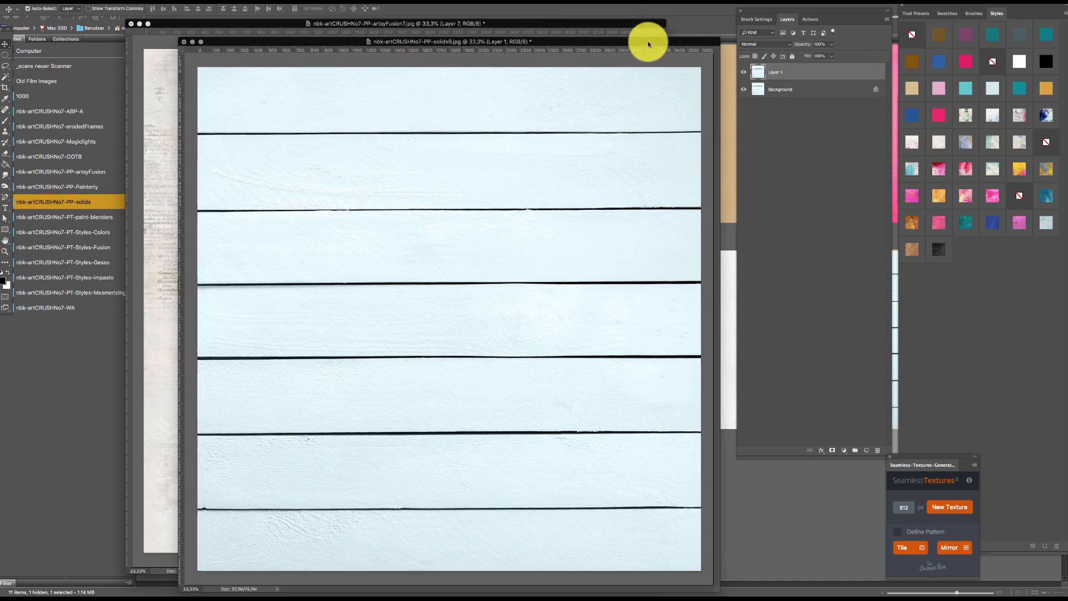
{"action": "left_click_drag", "start_coordinate": [647, 41], "coordinate": [639, 22]}
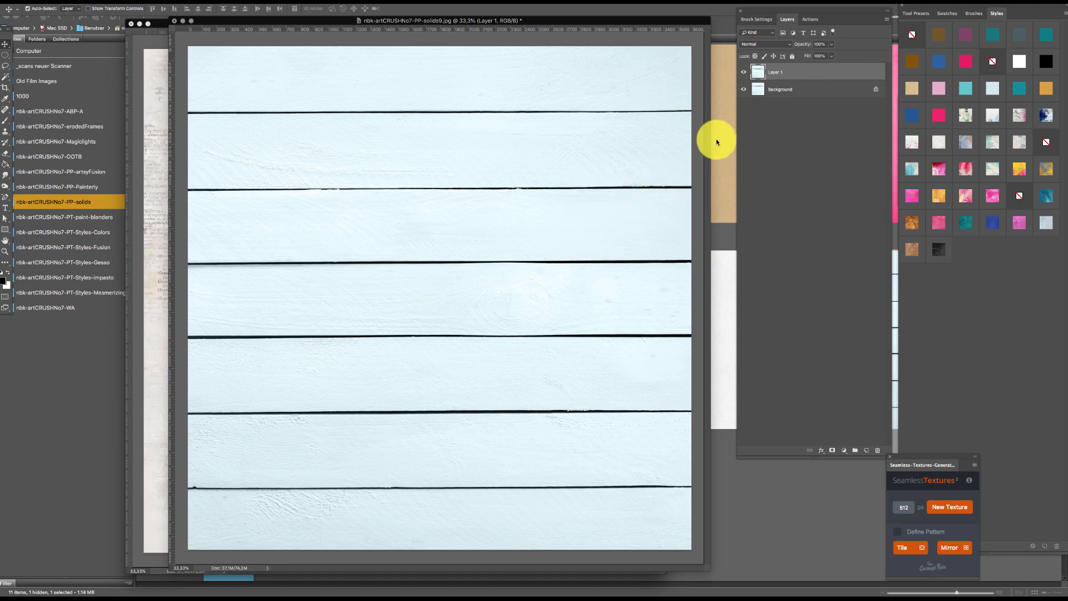
- Apply Replace Color to the black gaps between the planks with fuzziness 200, saturation +2 and lightness +100
{"action": "left_click", "coordinate": [116, 2]}
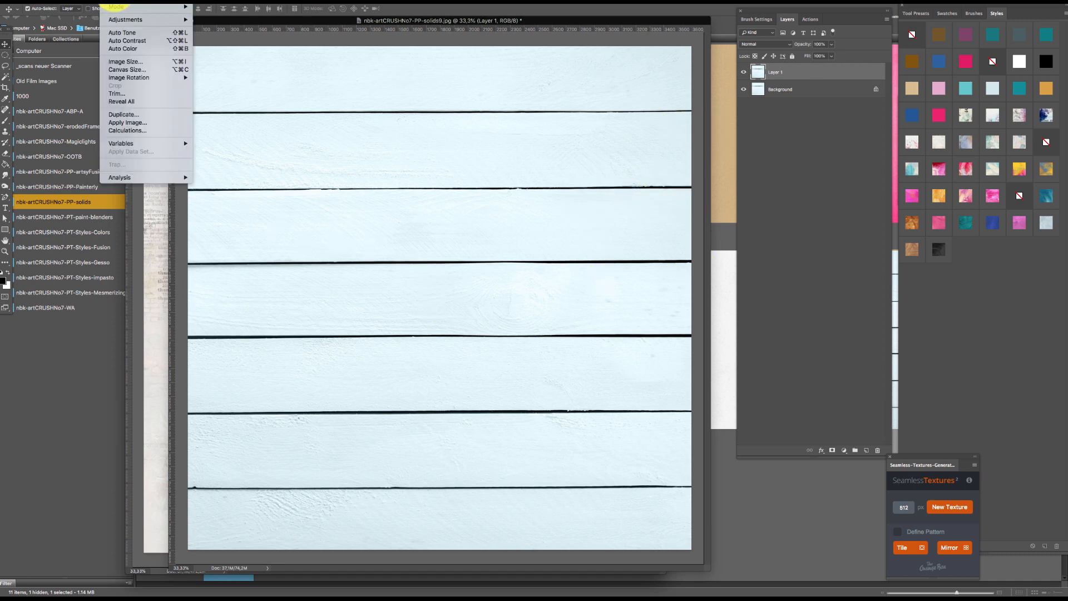
{"action": "mouse_move", "coordinate": [120, 20]}
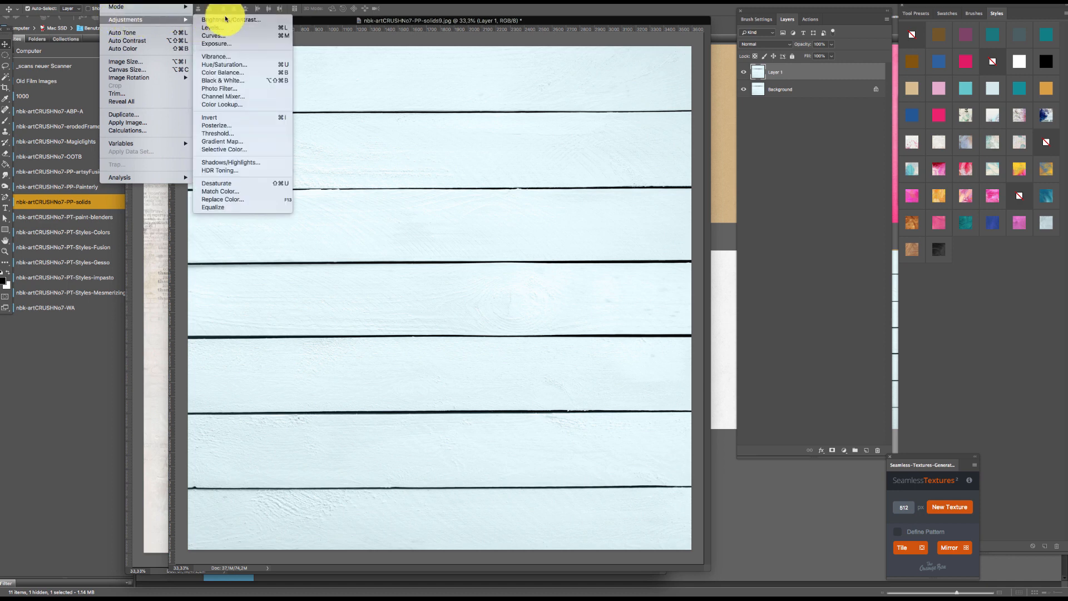
{"action": "left_click", "coordinate": [265, 199]}
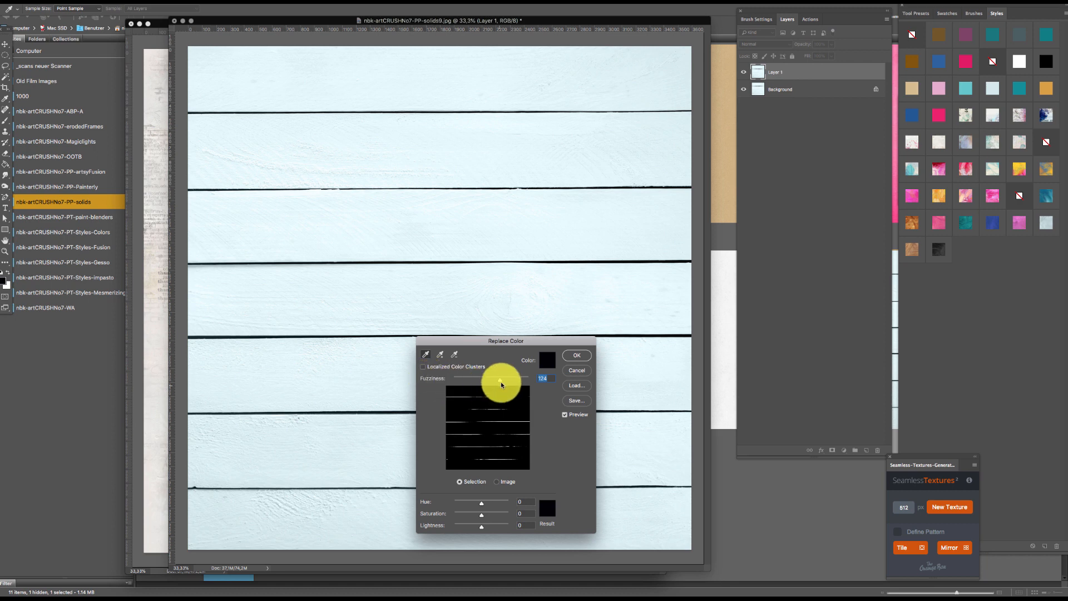
{"action": "left_click_drag", "start_coordinate": [498, 378], "coordinate": [545, 379]}
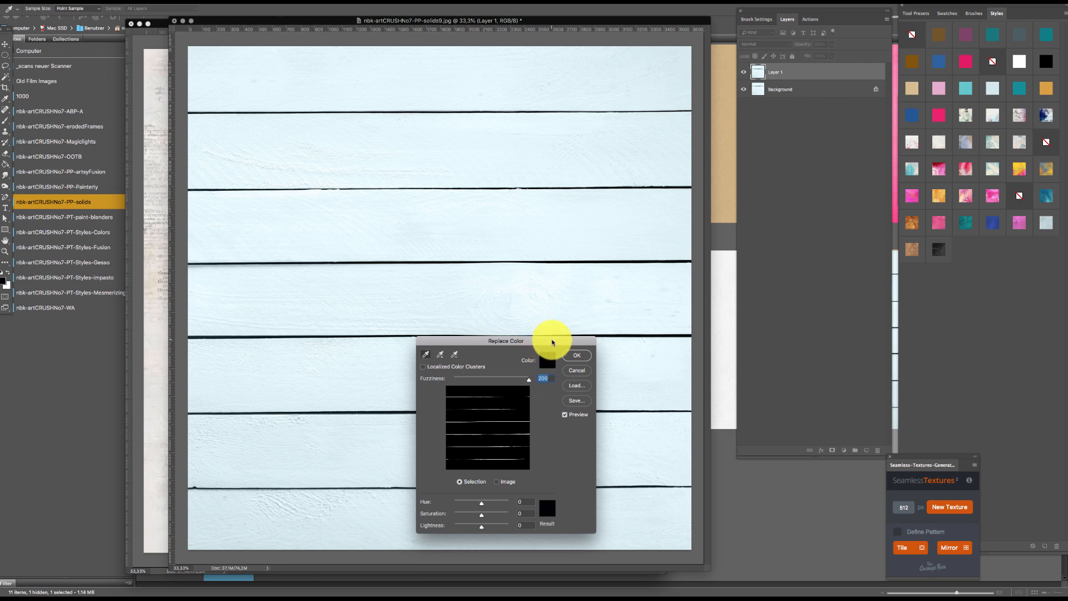
{"action": "left_click_drag", "start_coordinate": [550, 341], "coordinate": [559, 342]}
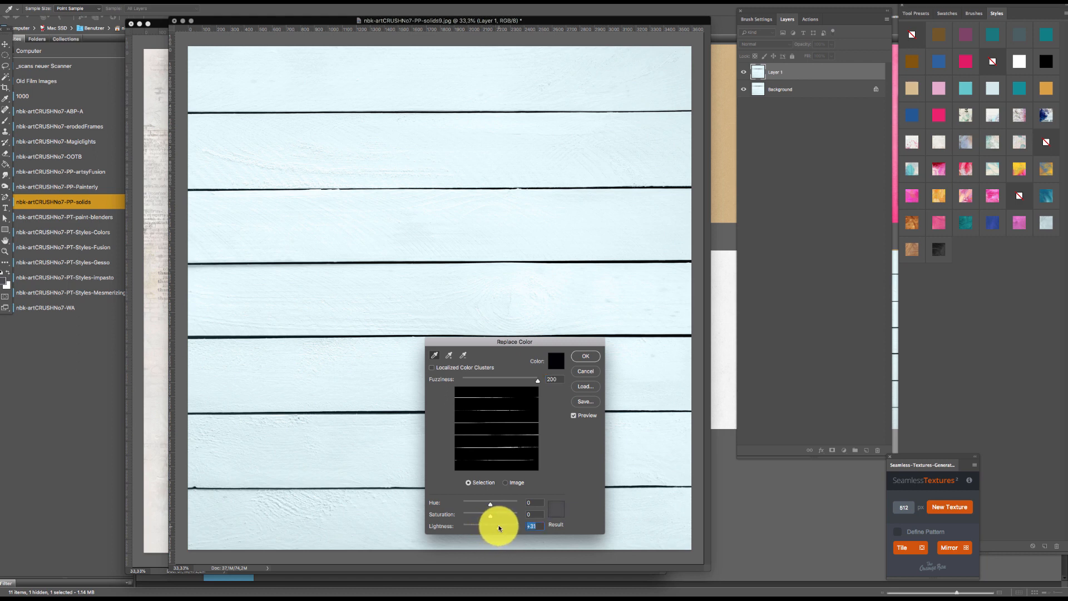
{"action": "left_click_drag", "start_coordinate": [499, 527], "coordinate": [503, 528]}
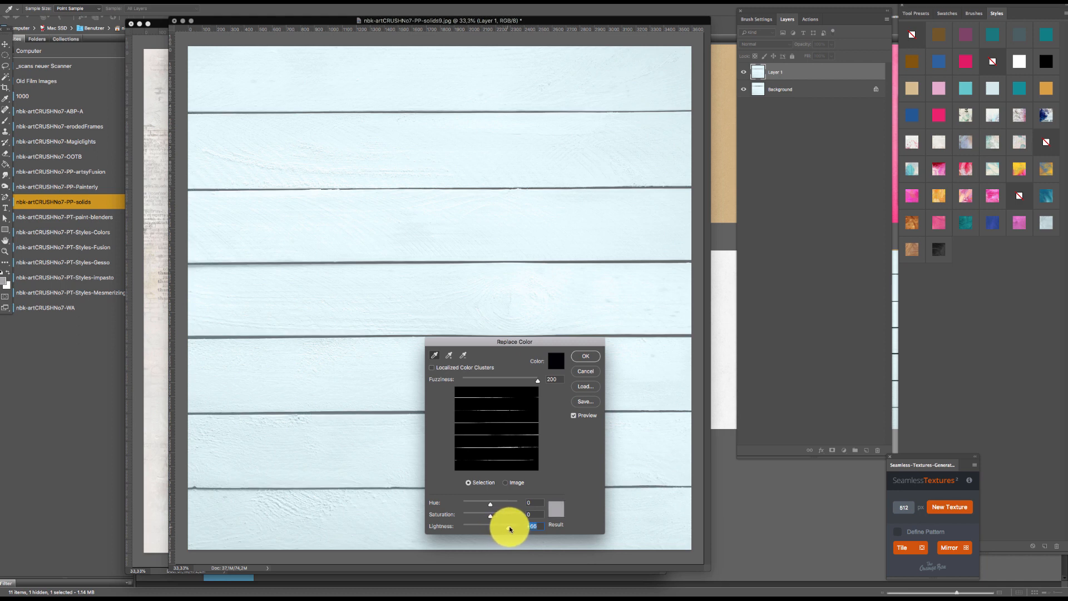
{"action": "left_click_drag", "start_coordinate": [513, 529], "coordinate": [512, 531]}
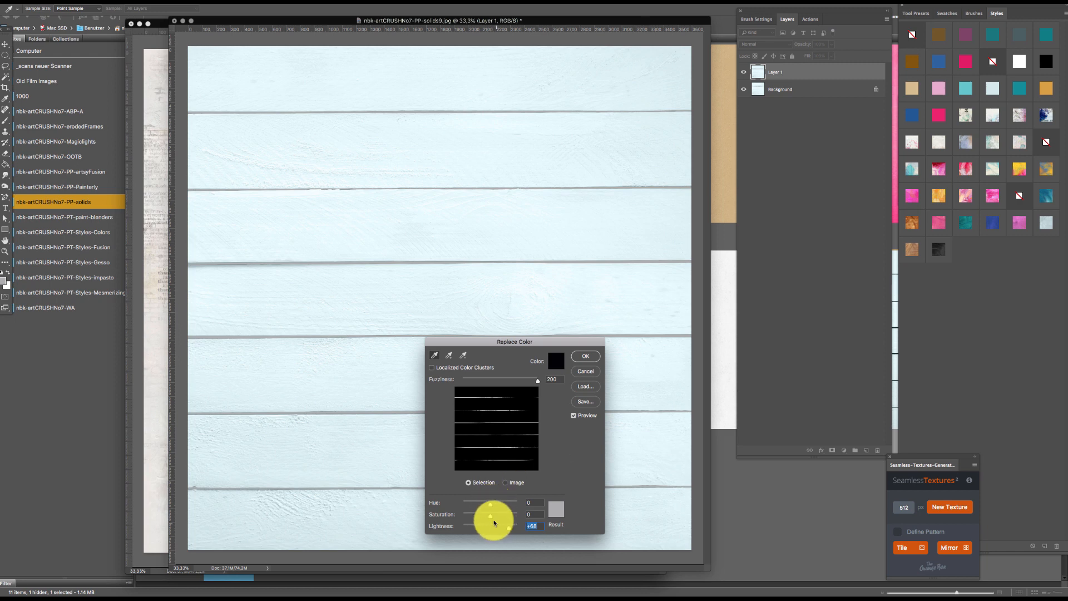
{"action": "left_click_drag", "start_coordinate": [482, 517], "coordinate": [515, 531]}
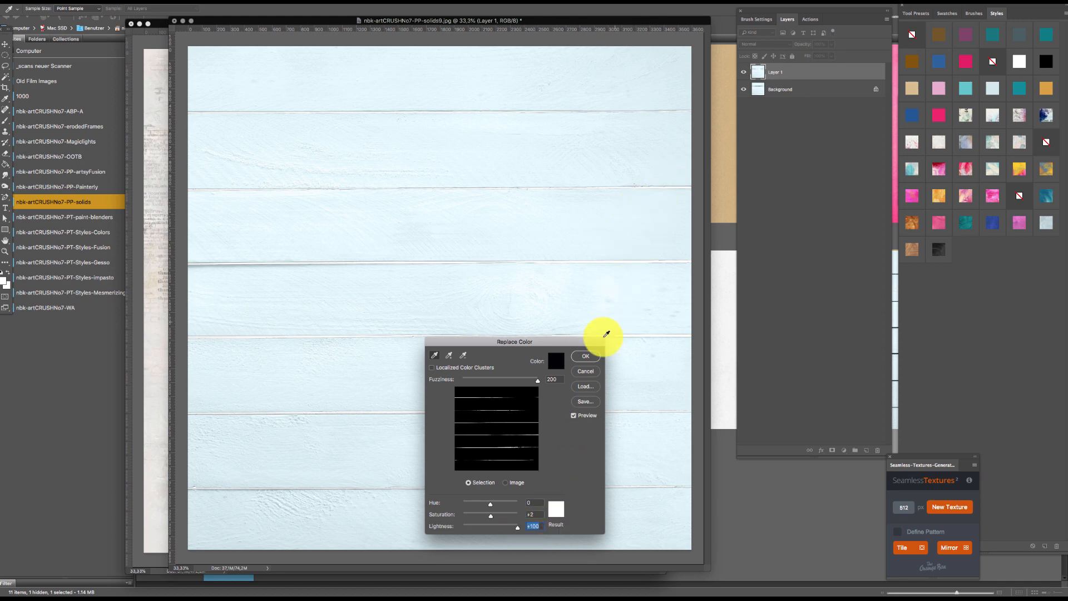
{"action": "left_click", "coordinate": [585, 356]}
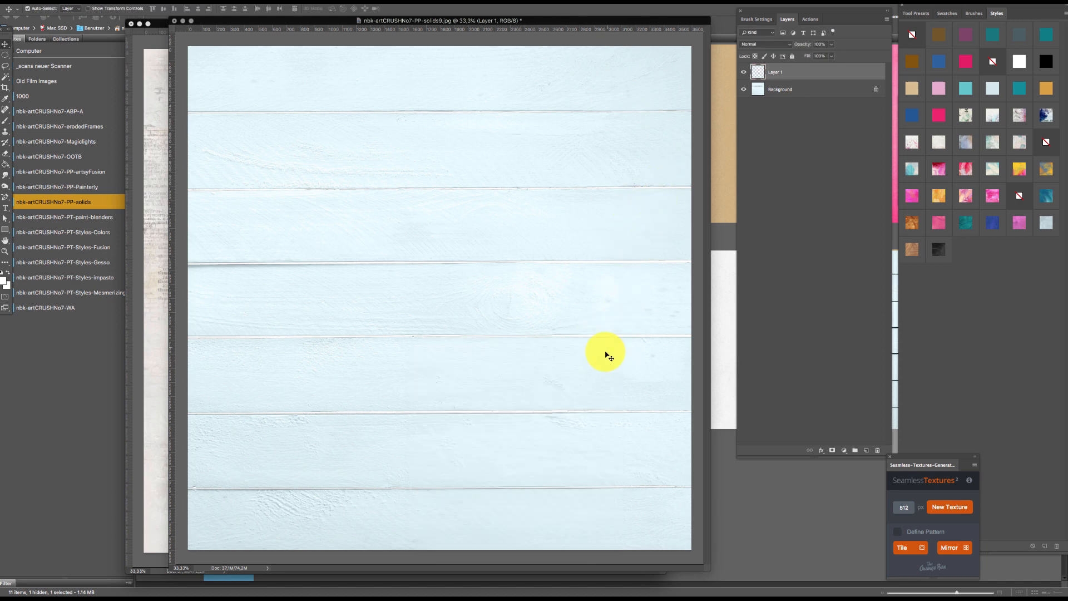
- Inspect a recolored plank gap up close and close the solids9 paper without saving
{"action": "left_click_drag", "start_coordinate": [609, 346], "coordinate": [661, 274]}
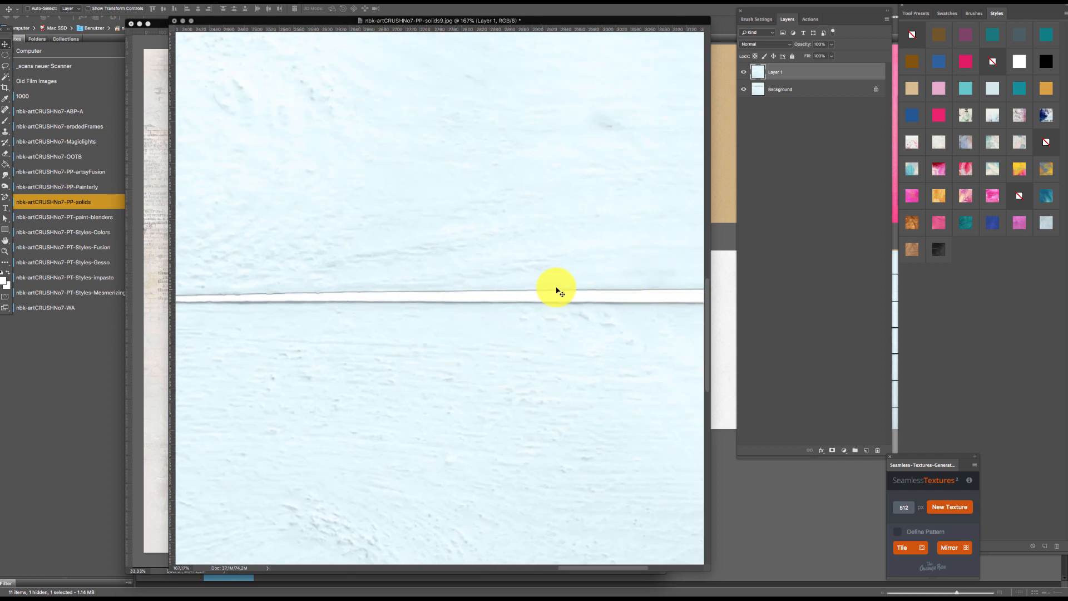
{"action": "key", "text": "super+0"}
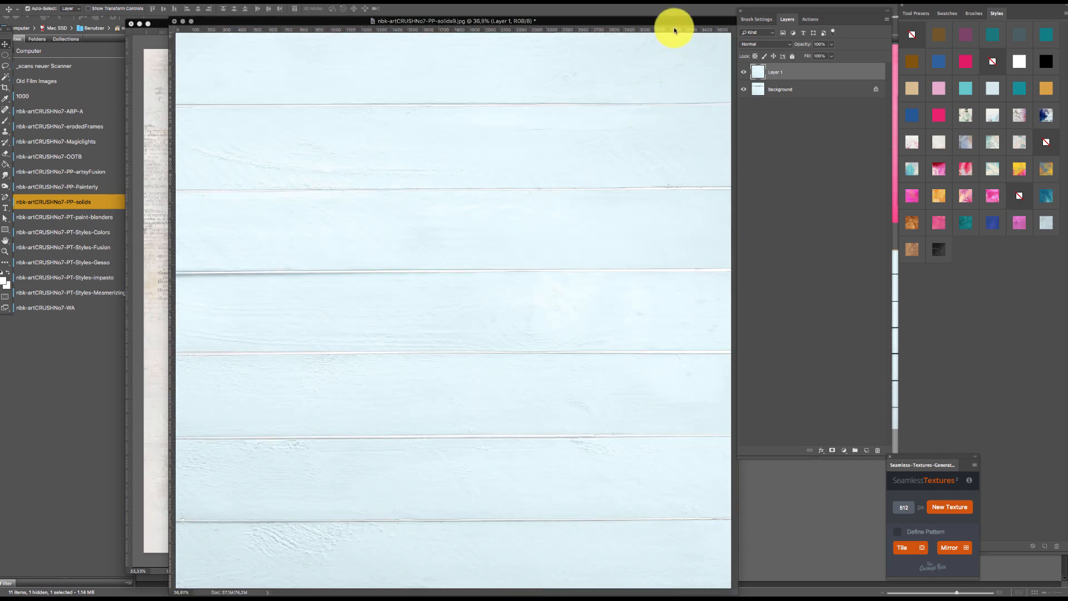
{"action": "left_click_drag", "start_coordinate": [658, 22], "coordinate": [641, 21]}
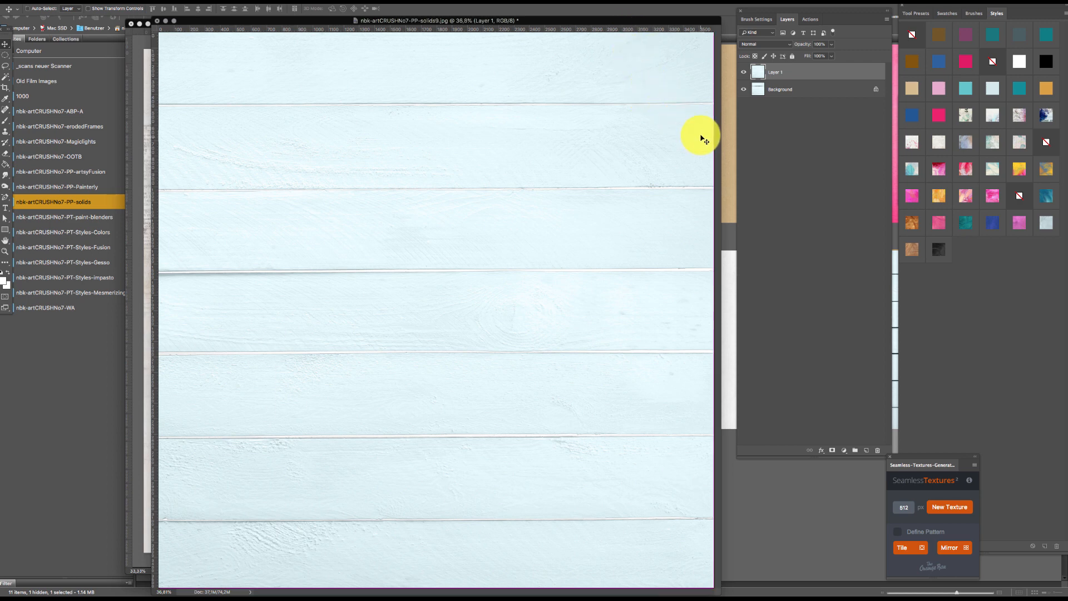
{"action": "key", "text": "super+w"}
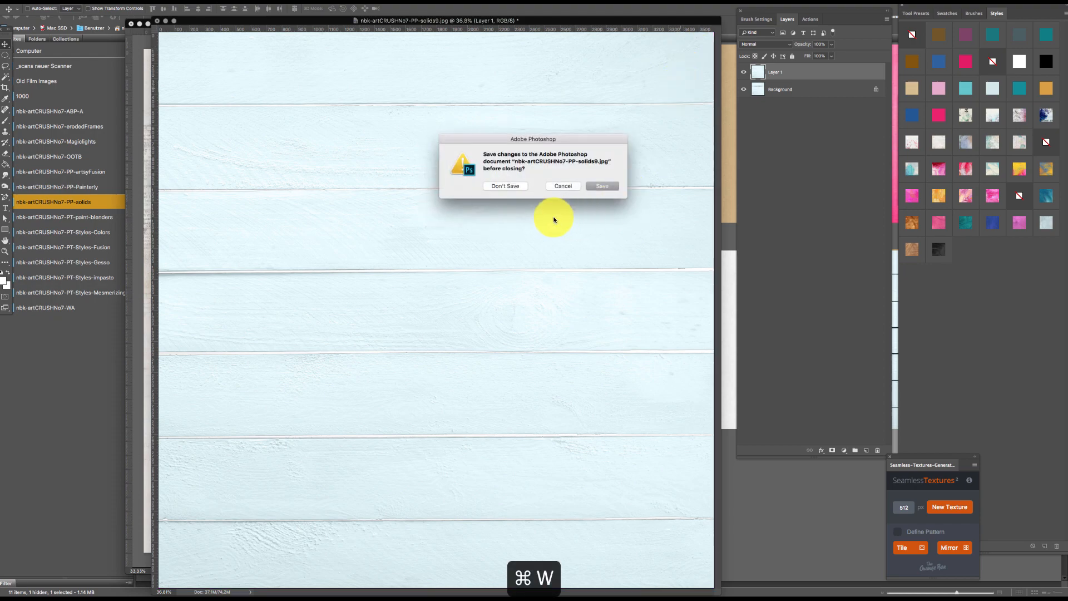
{"action": "left_click", "coordinate": [512, 185]}
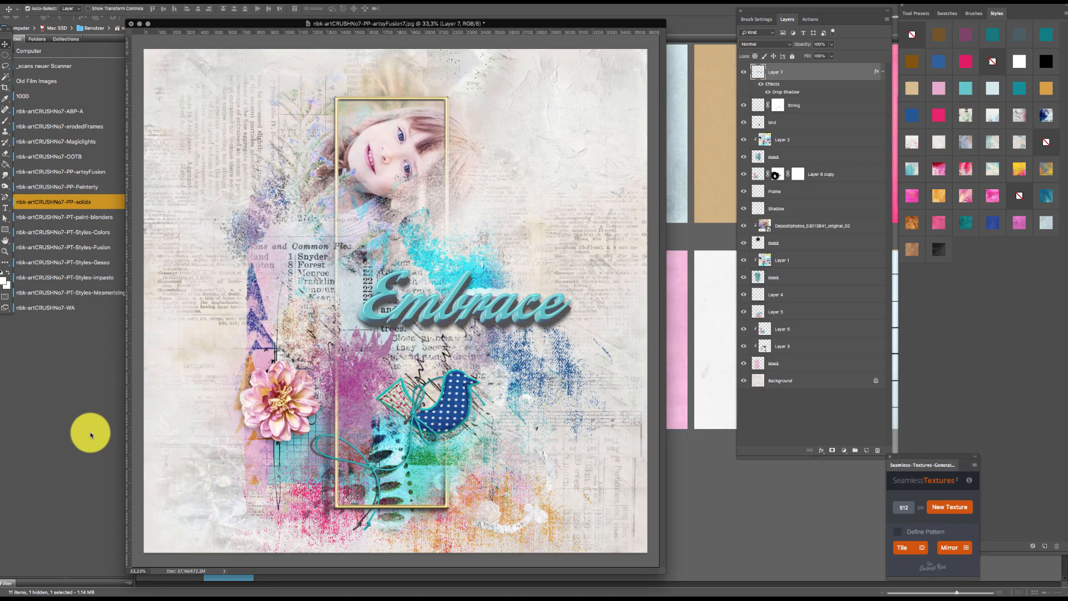
- Switch to Adobe Bridge, open the nbk-artCRUSHNo7-PT-paint-blenders folder and examine the paint-blend brush preview full screen
{"action": "left_click", "coordinate": [89, 472]}
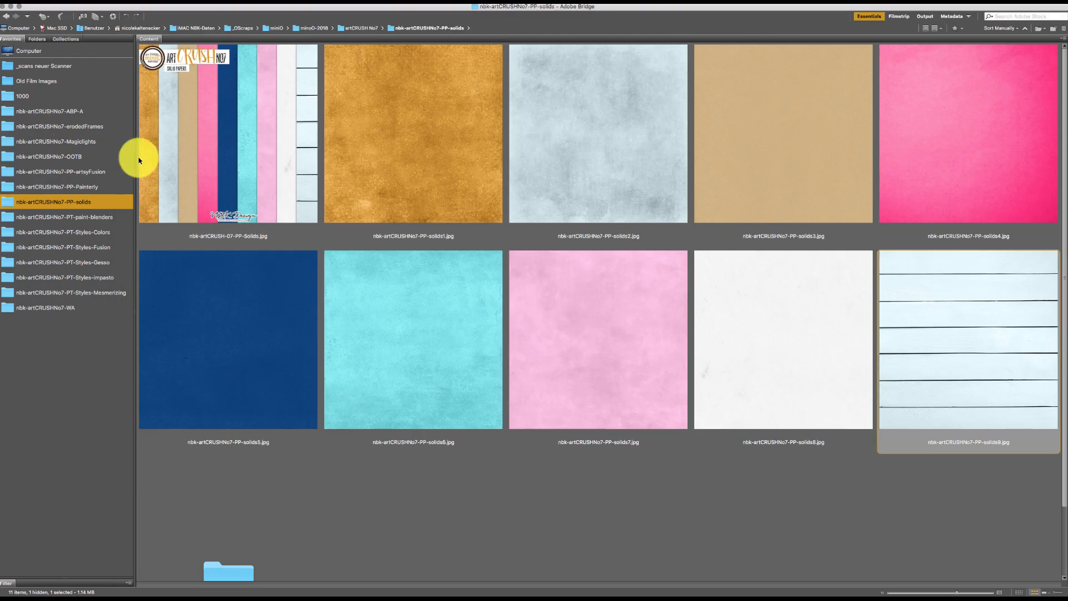
{"action": "left_click", "coordinate": [97, 219]}
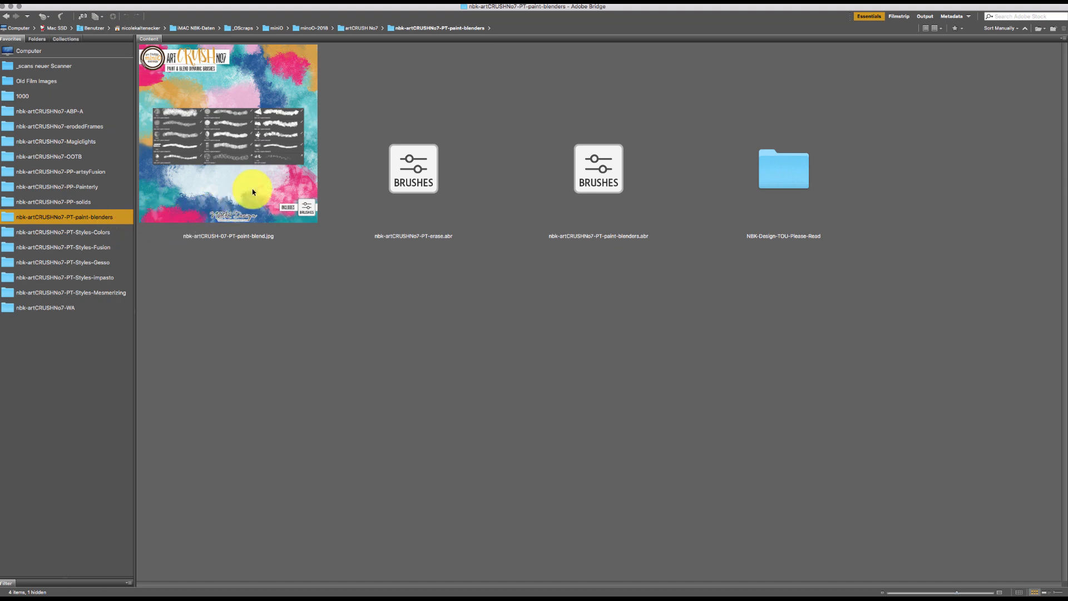
{"action": "left_click", "coordinate": [290, 158]}
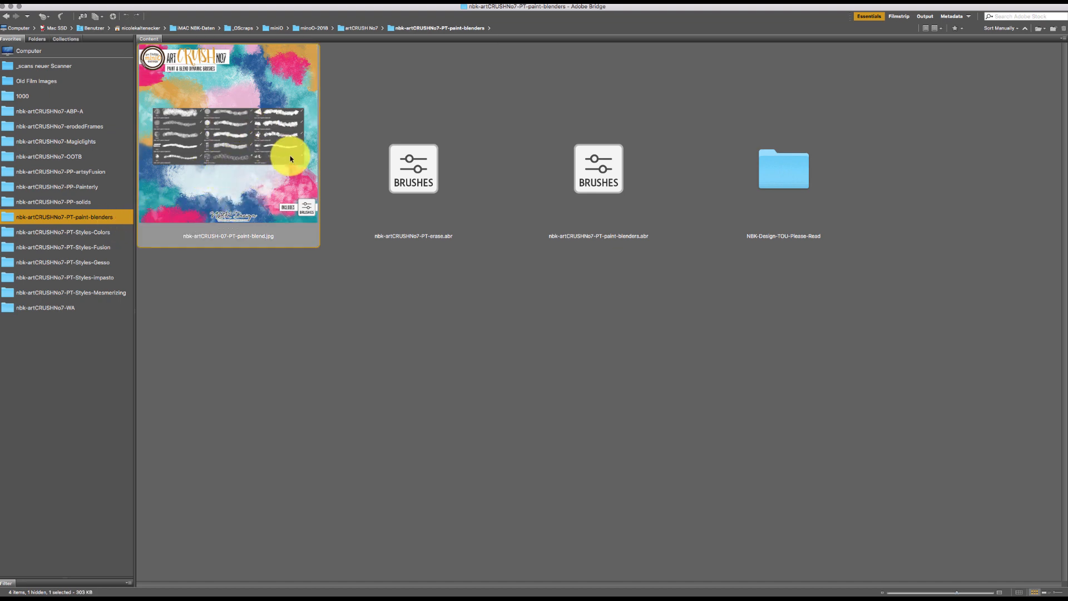
{"action": "key", "text": "space"}
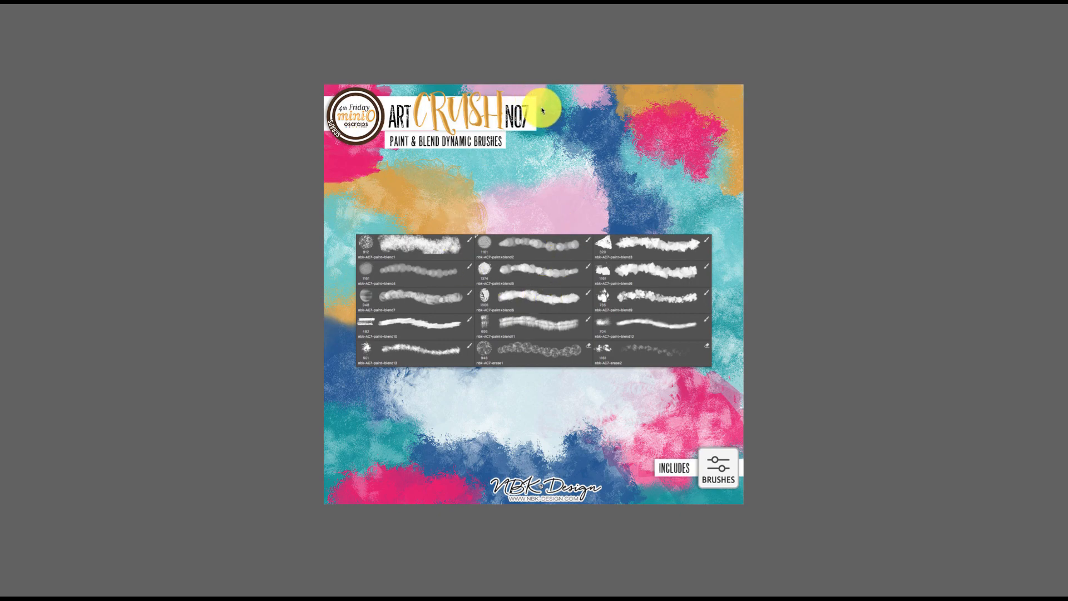
{"action": "key", "text": "space"}
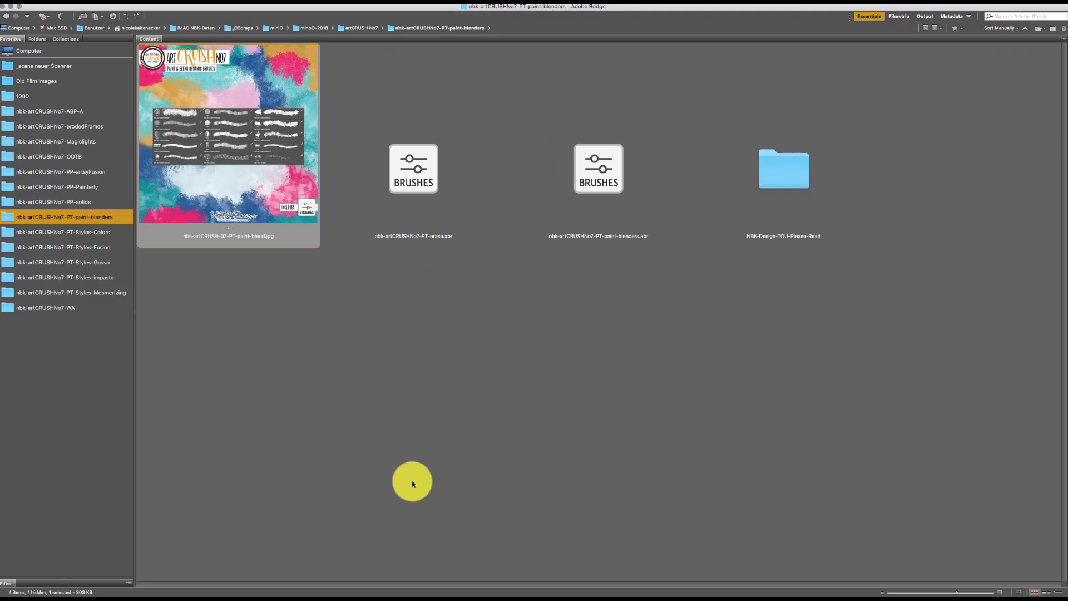
{"action": "mouse_move", "coordinate": [474, 589]}
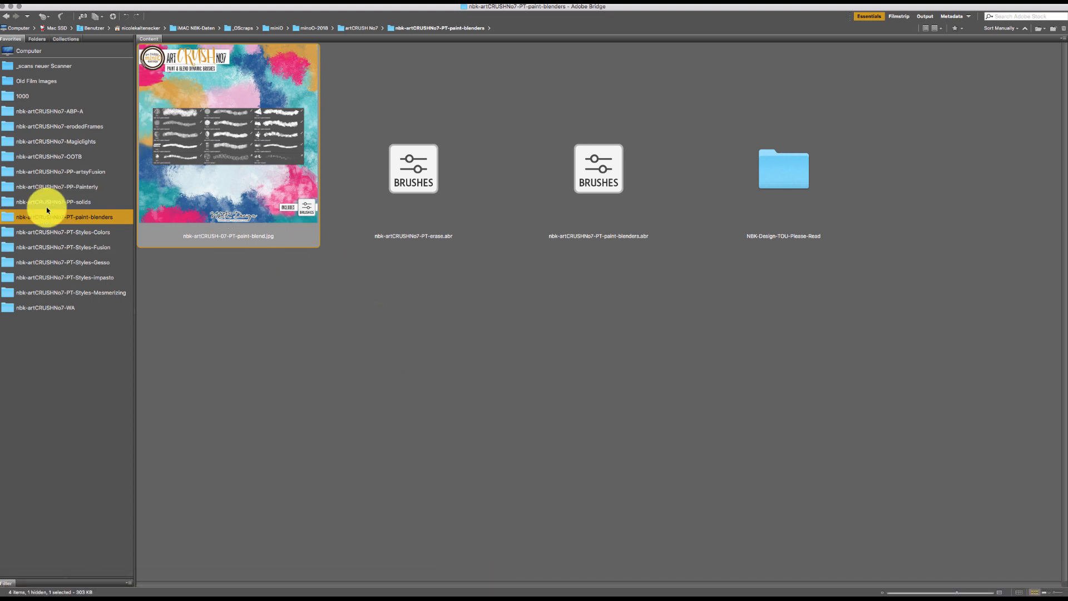
- Open the nbk-artCRUSHNo7-PT-Styles-Colors folder and look over its Coloroverlay and Colors style files
{"action": "left_click", "coordinate": [95, 232]}
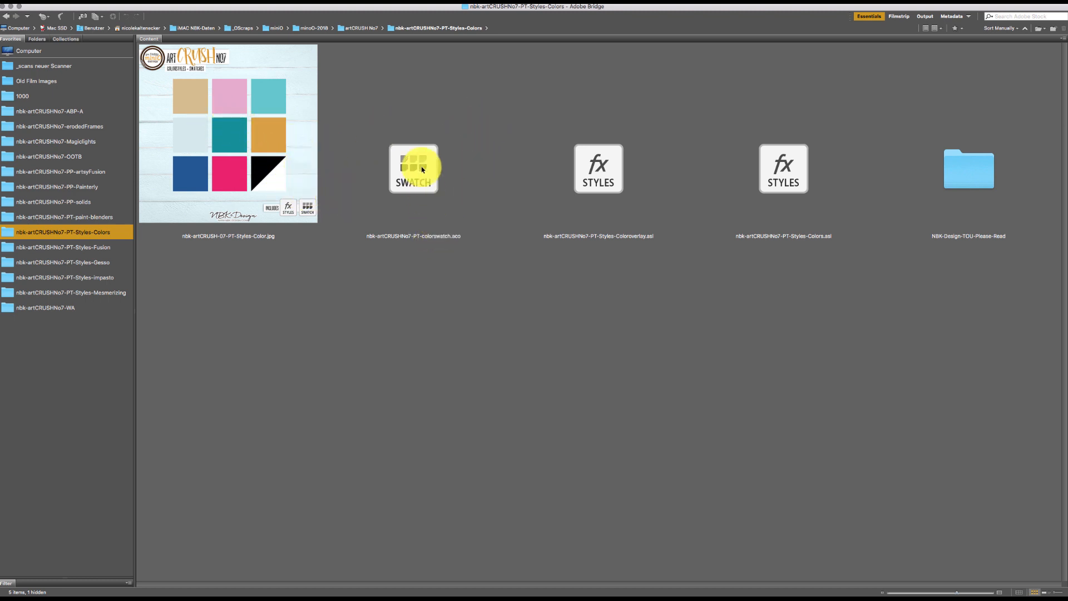
{"action": "left_click", "coordinate": [615, 170]}
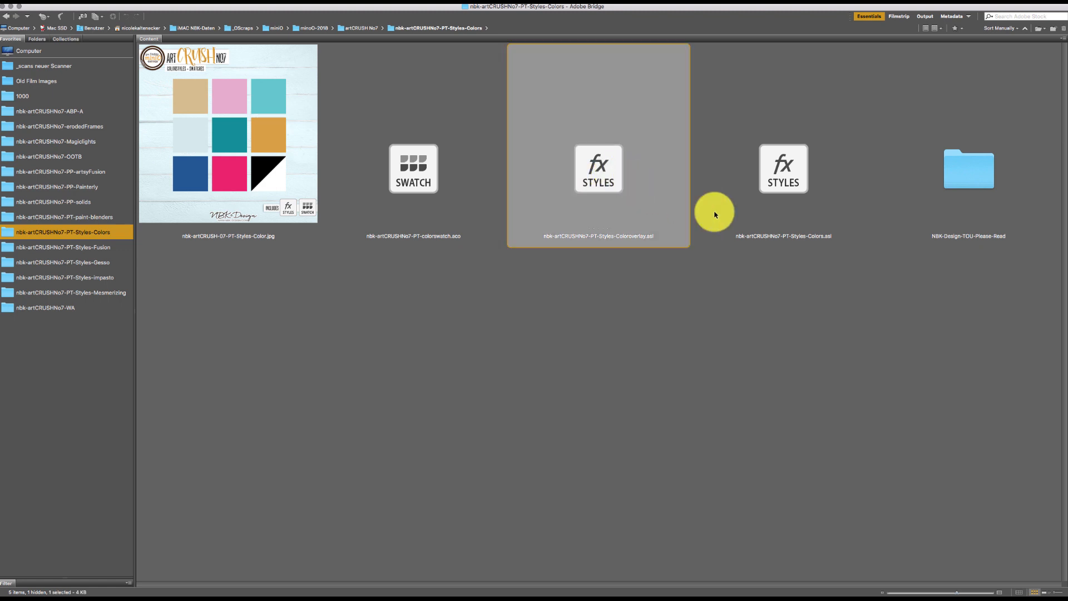
{"action": "left_click", "coordinate": [811, 167]}
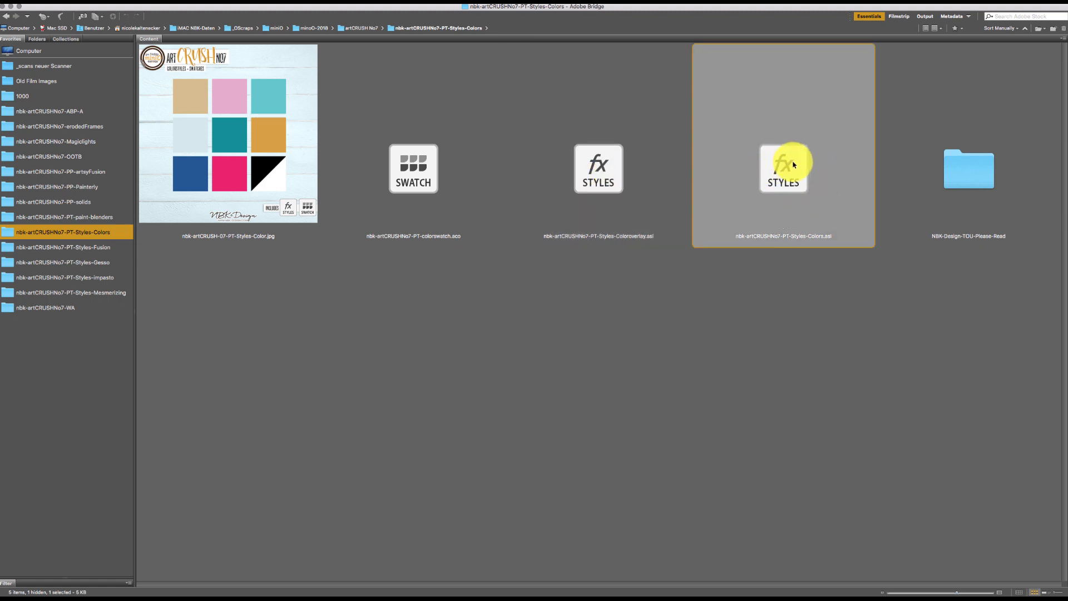
{"action": "left_click", "coordinate": [604, 178]}
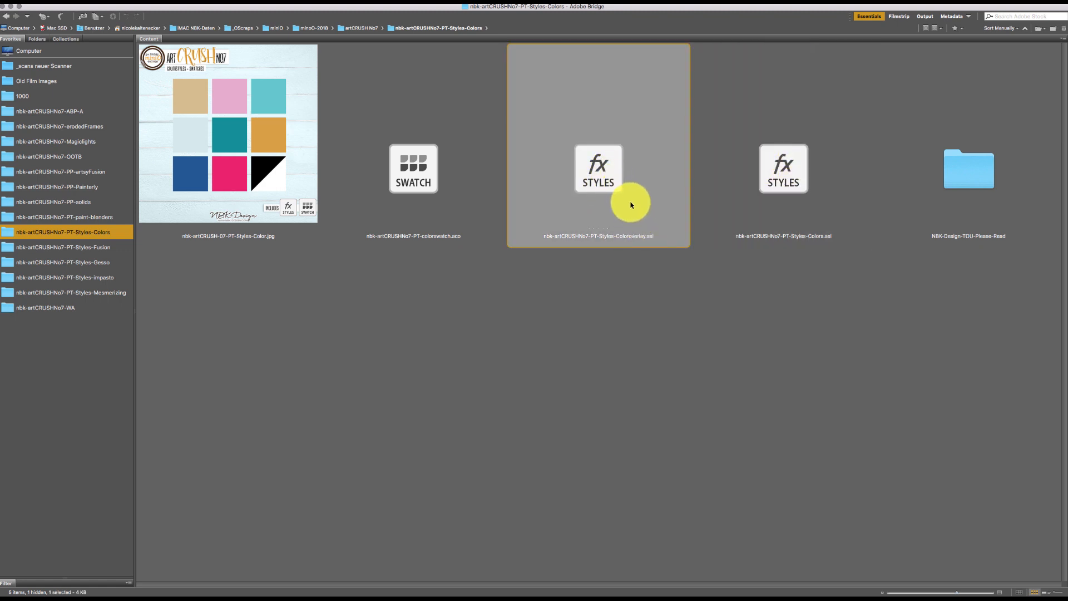
{"action": "mouse_move", "coordinate": [390, 590]}
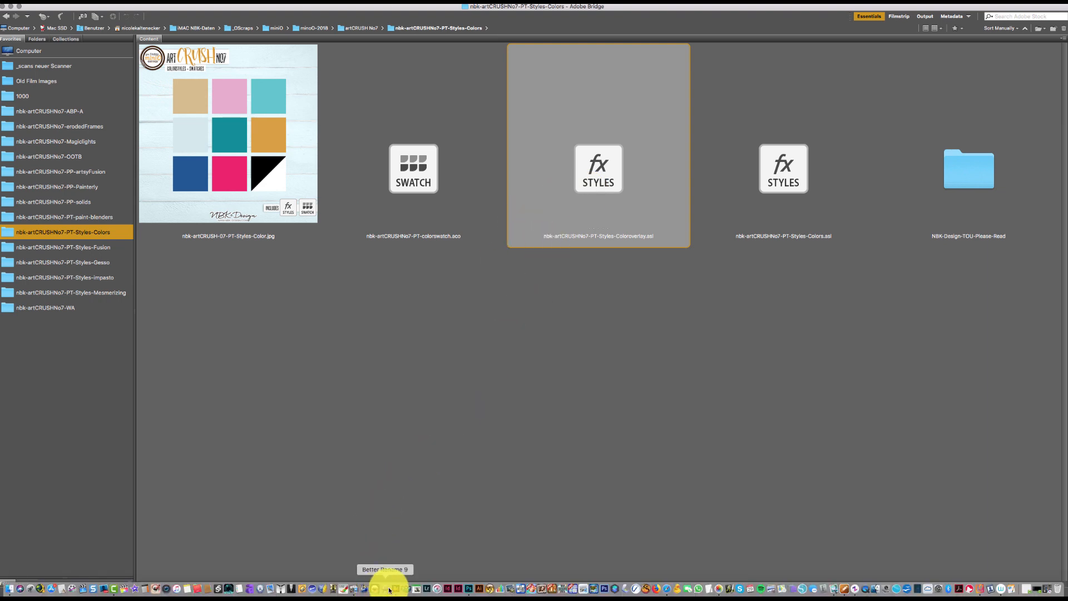
- Switch to Photoshop, select the layout's Embrace word art and try the shaded color overlay styles on it, from tan through teal, gray and blue to pink
{"action": "left_click", "coordinate": [470, 589]}
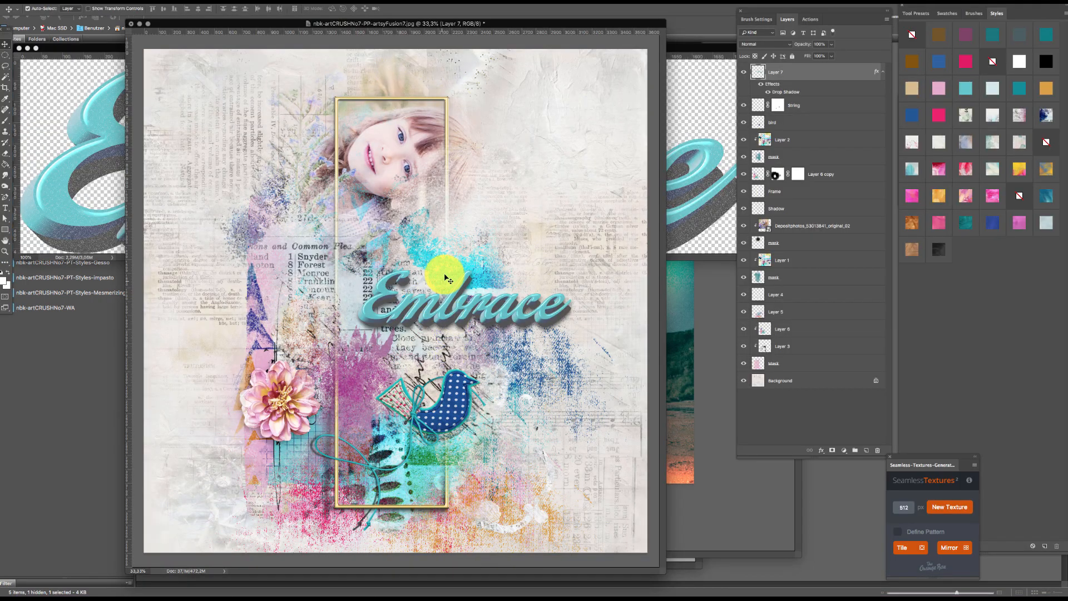
{"action": "left_click", "coordinate": [548, 230]}
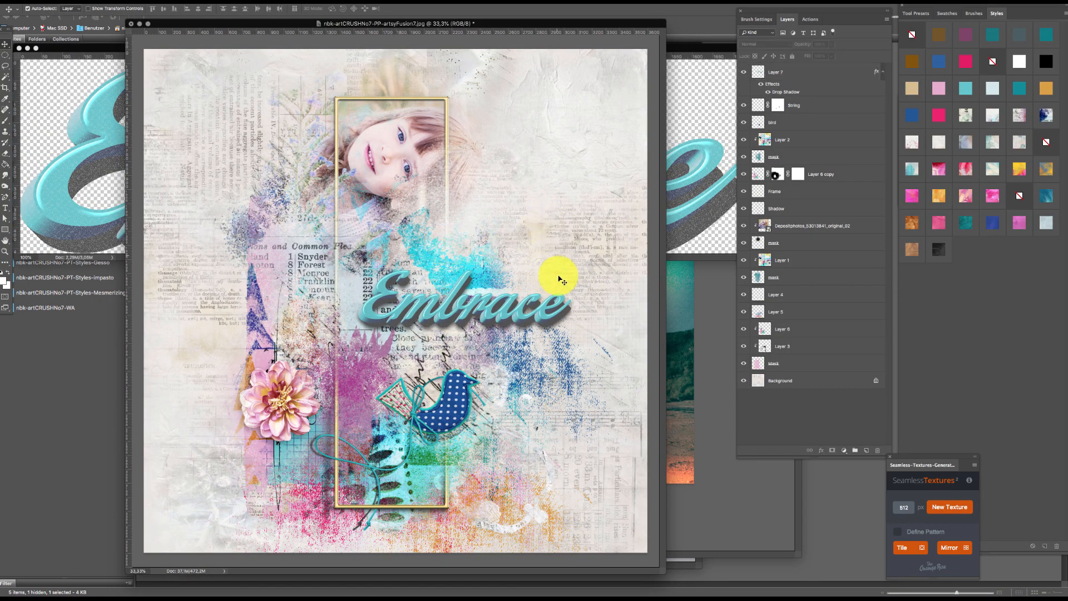
{"action": "left_click", "coordinate": [547, 316]}
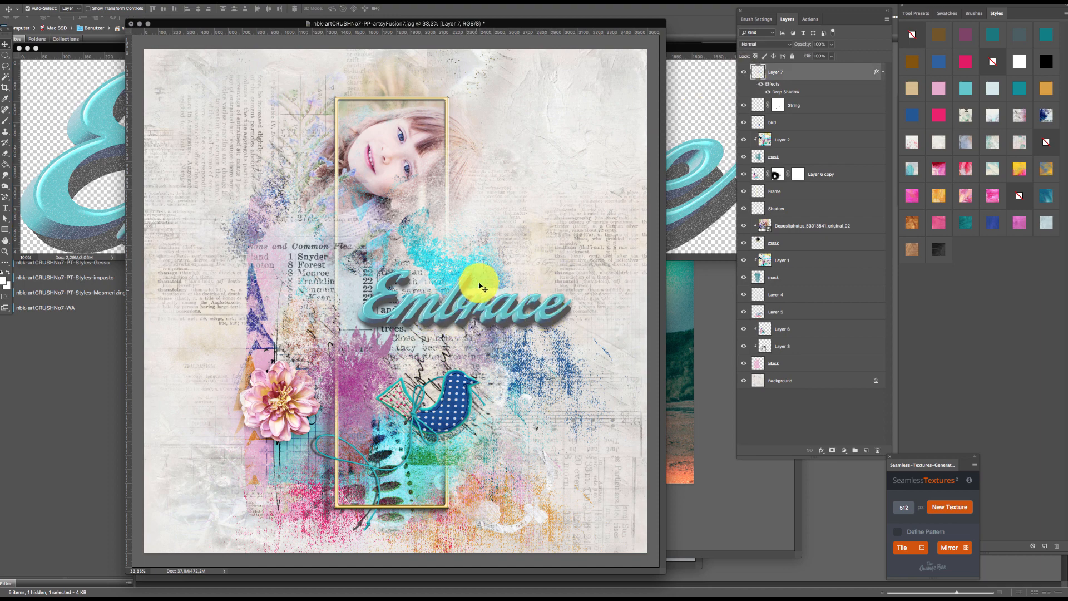
{"action": "left_click", "coordinate": [941, 37]}
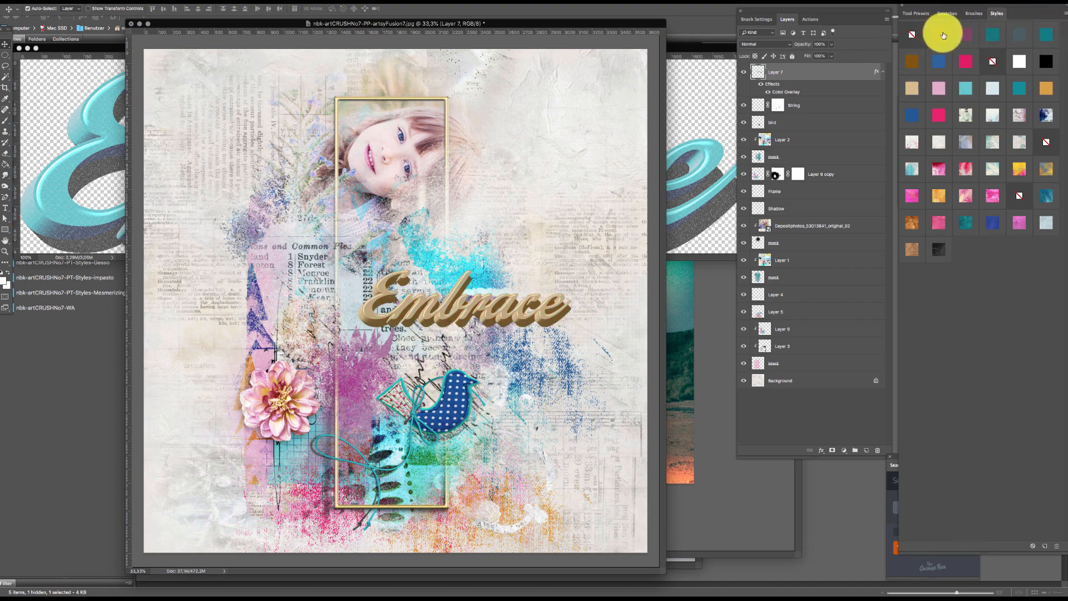
{"action": "left_click", "coordinate": [968, 35]}
{"action": "left_click", "coordinate": [985, 34]}
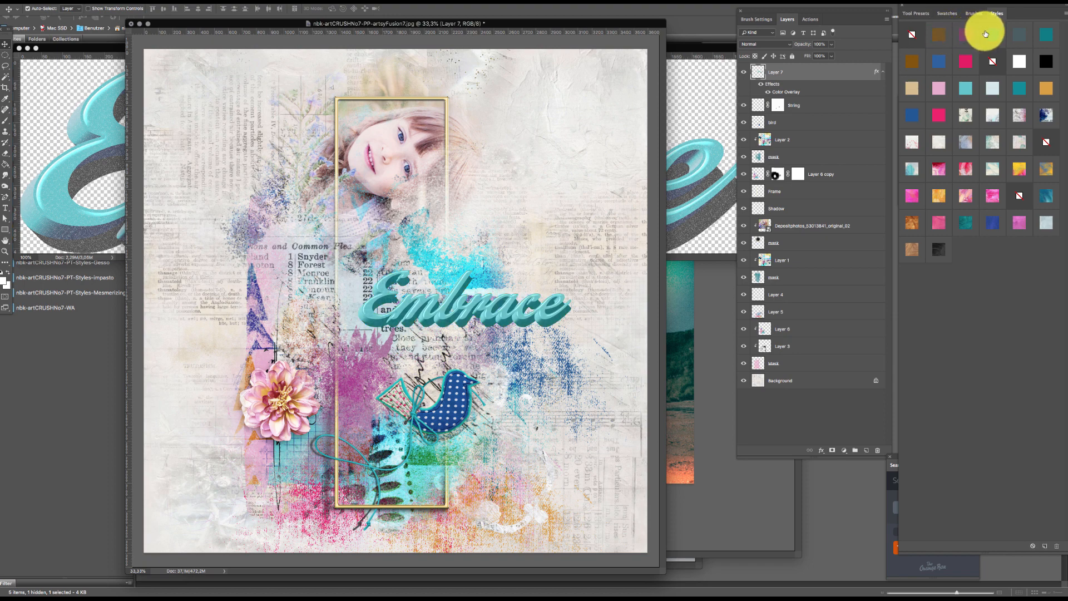
{"action": "left_click", "coordinate": [1021, 34]}
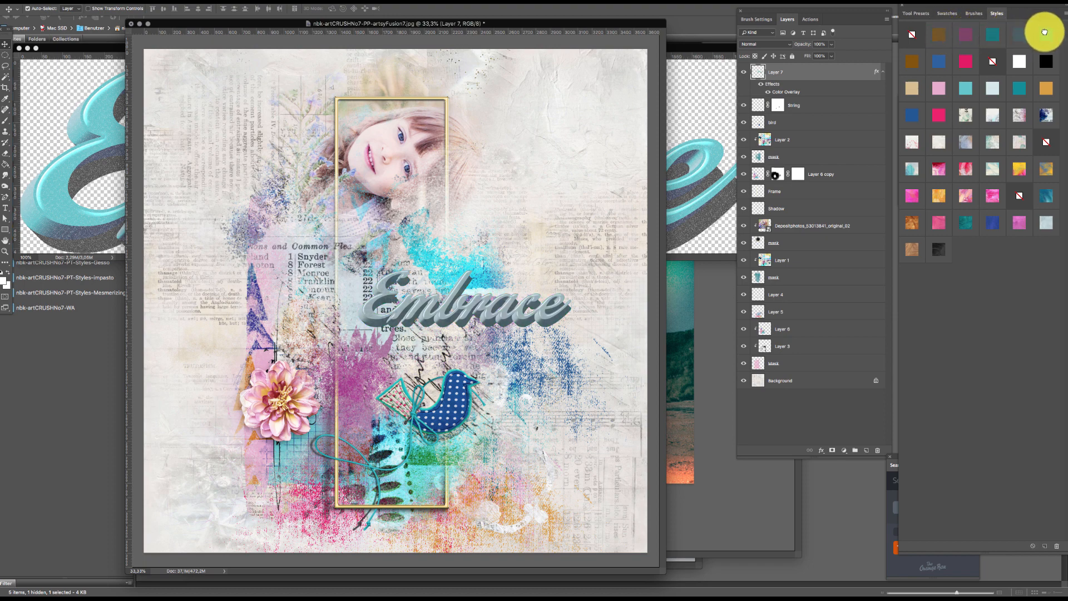
{"action": "left_click", "coordinate": [1045, 33]}
{"action": "left_click", "coordinate": [913, 64]}
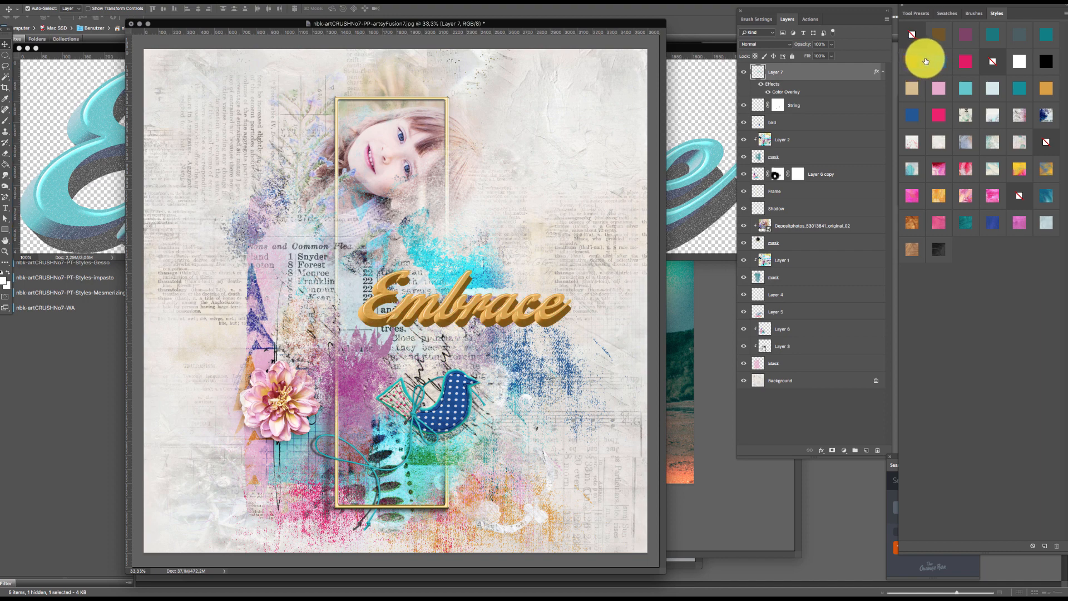
{"action": "left_click", "coordinate": [942, 61]}
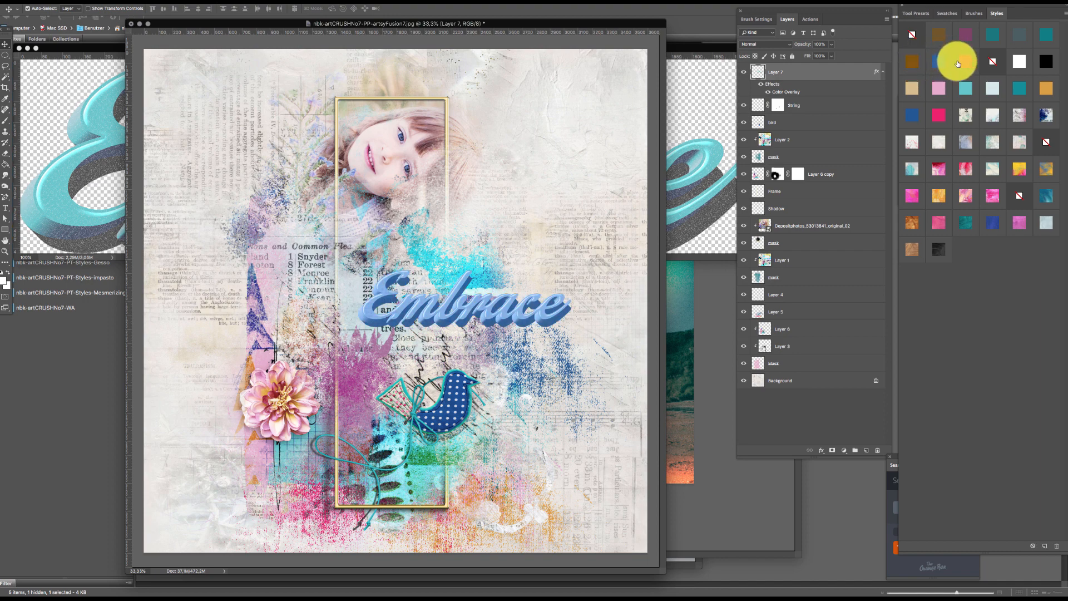
{"action": "left_click", "coordinate": [966, 63]}
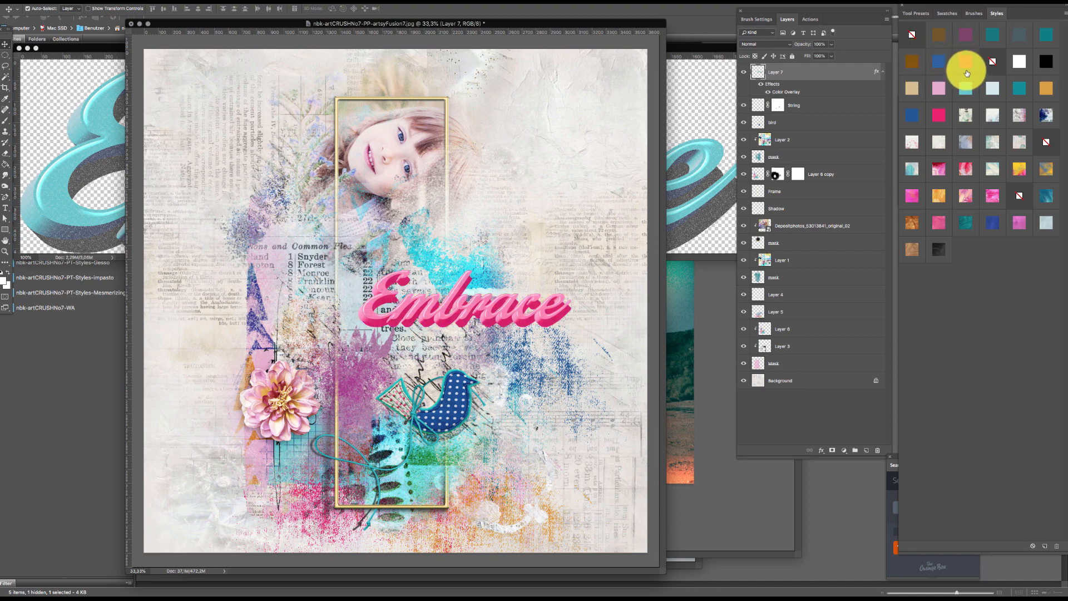
- Try the flat solid color styles on the Embrace word art, including pale blue, gold and hot pink
{"action": "left_click", "coordinate": [912, 89]}
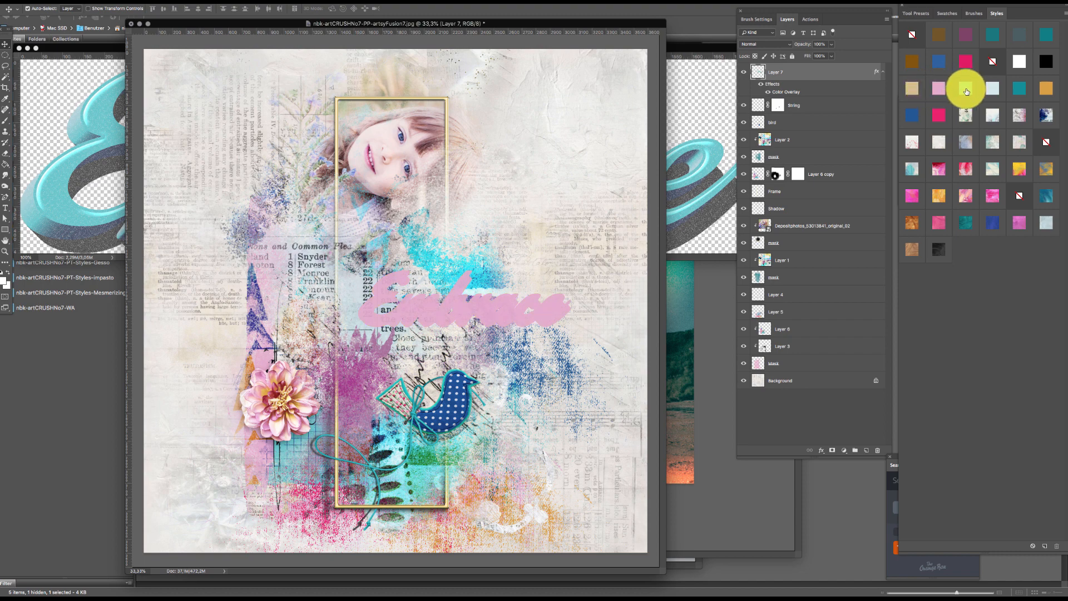
{"action": "left_click", "coordinate": [993, 88]}
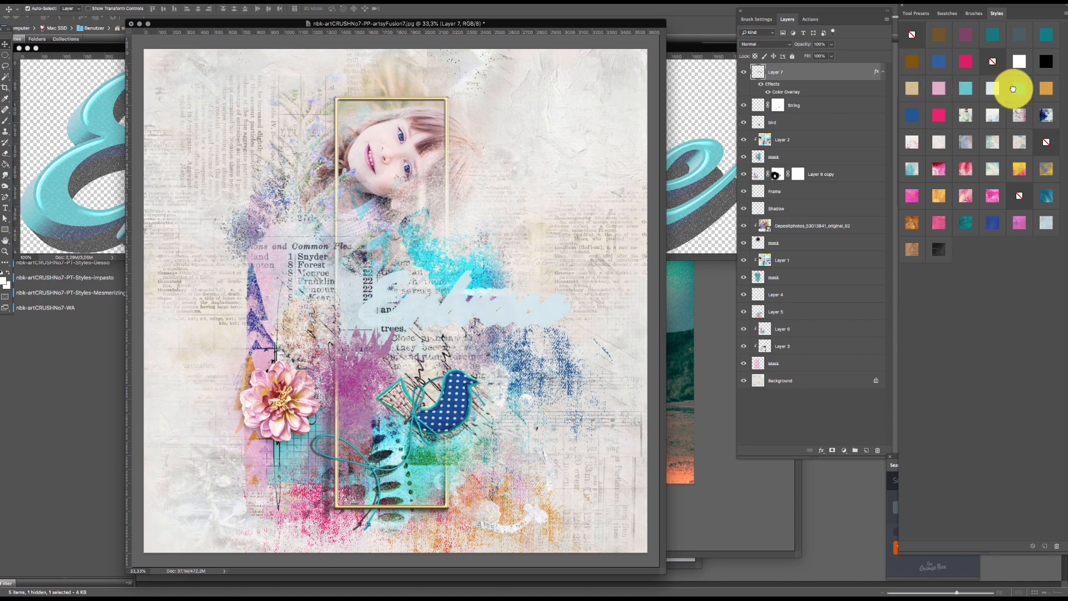
{"action": "left_click", "coordinate": [1019, 88]}
{"action": "left_click", "coordinate": [1046, 88]}
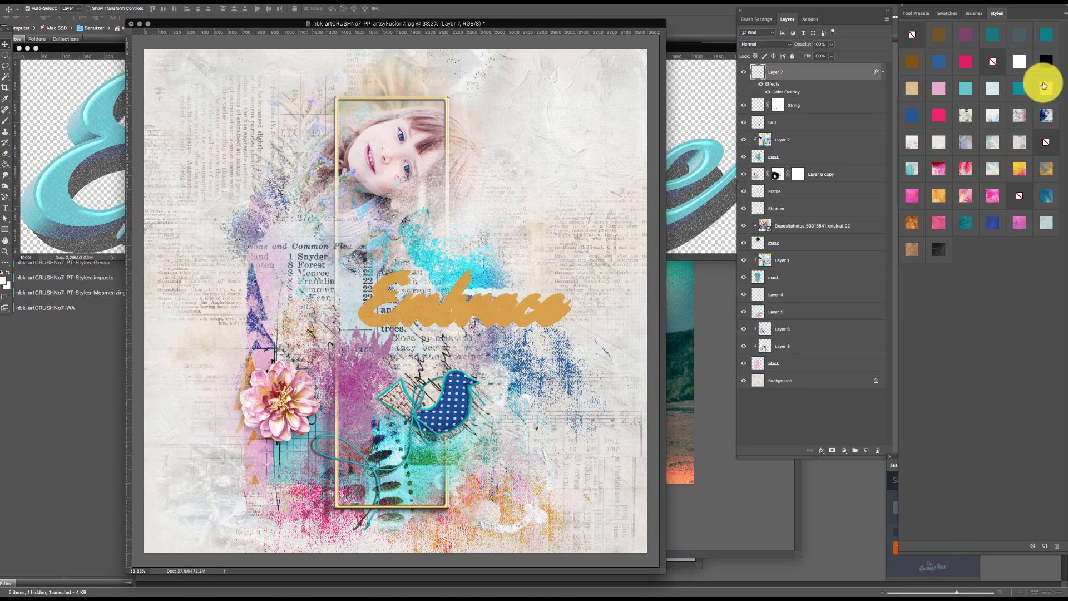
{"action": "left_click", "coordinate": [912, 118]}
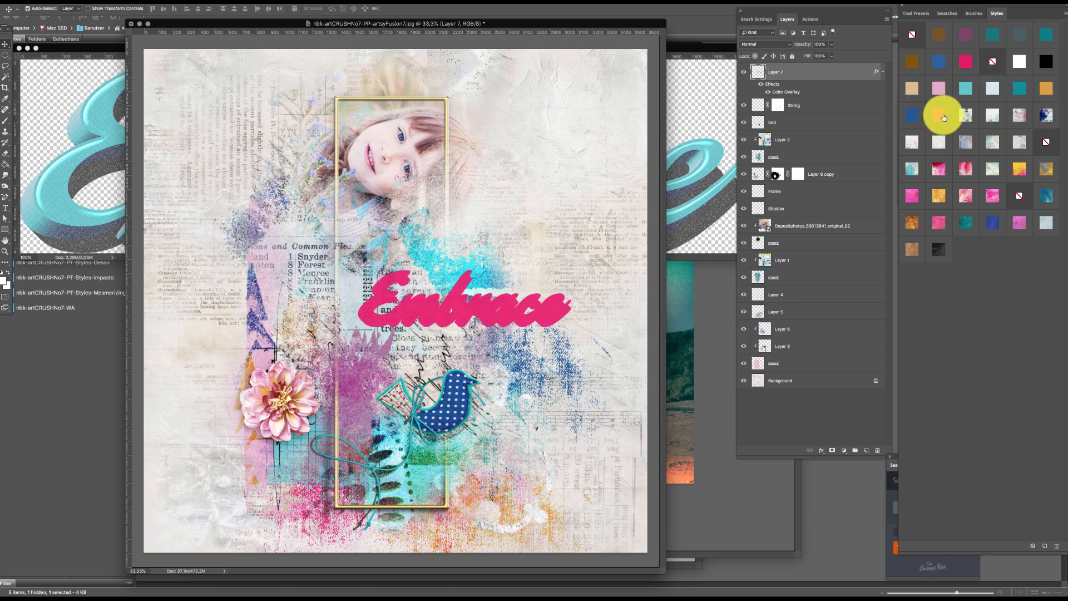
- Try the shading-preserving overlay styles on the Embrace word art once more, from mauve, teal and pink to gold and tan
{"action": "left_click", "coordinate": [958, 32]}
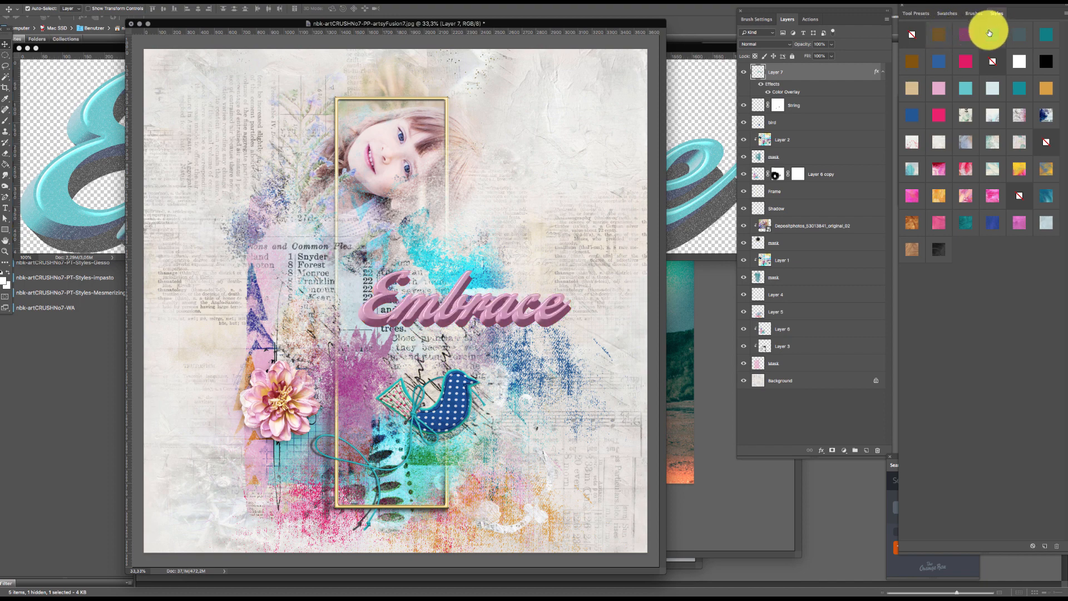
{"action": "left_click", "coordinate": [993, 33]}
{"action": "left_click", "coordinate": [1018, 33]}
{"action": "left_click", "coordinate": [1042, 34]}
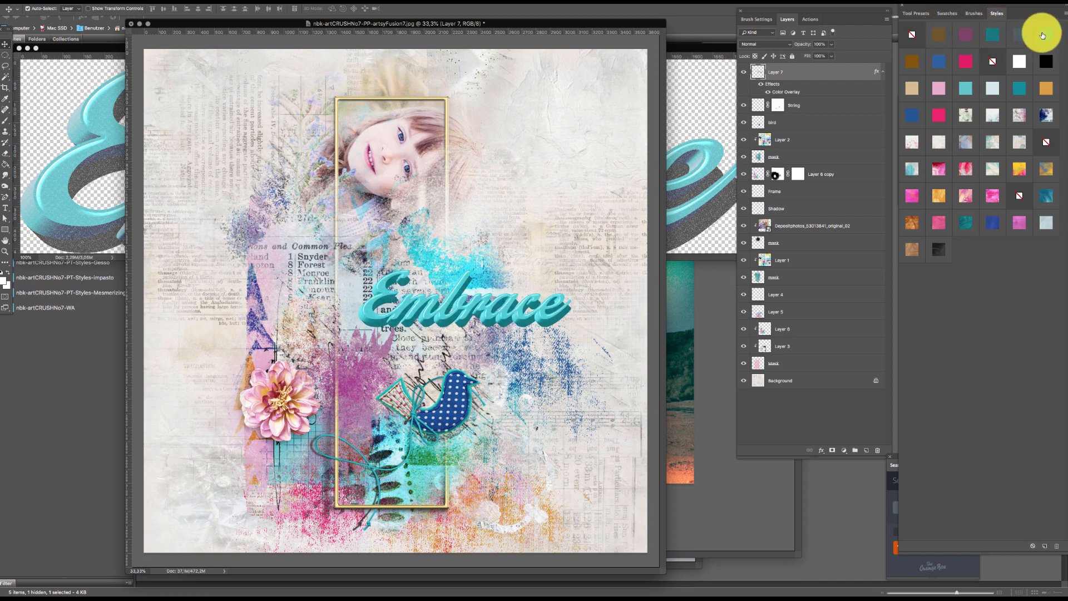
{"action": "left_click", "coordinate": [966, 60]}
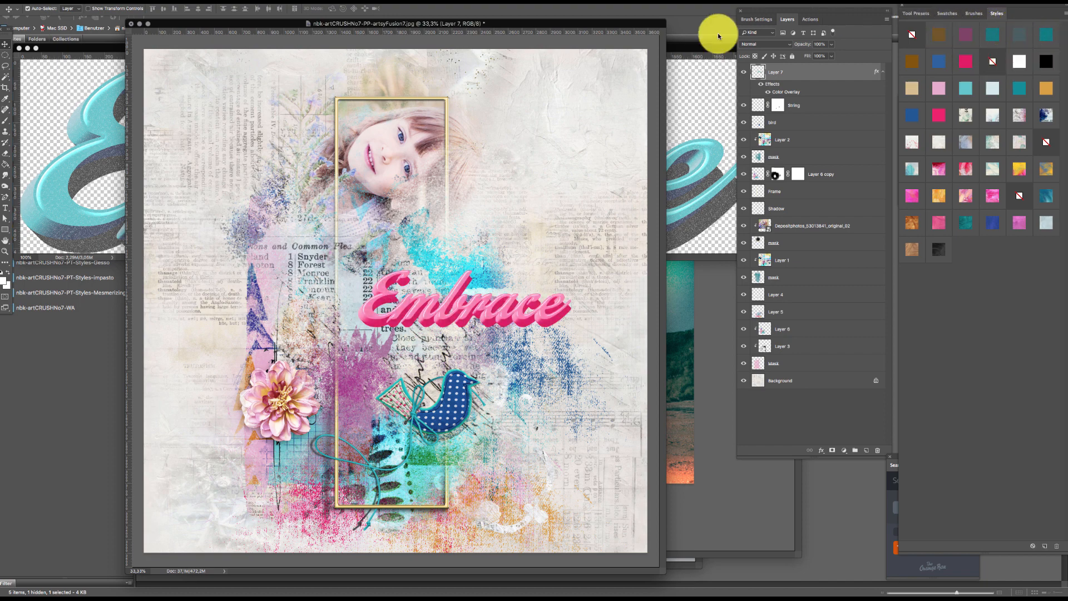
{"action": "left_click", "coordinate": [911, 63]}
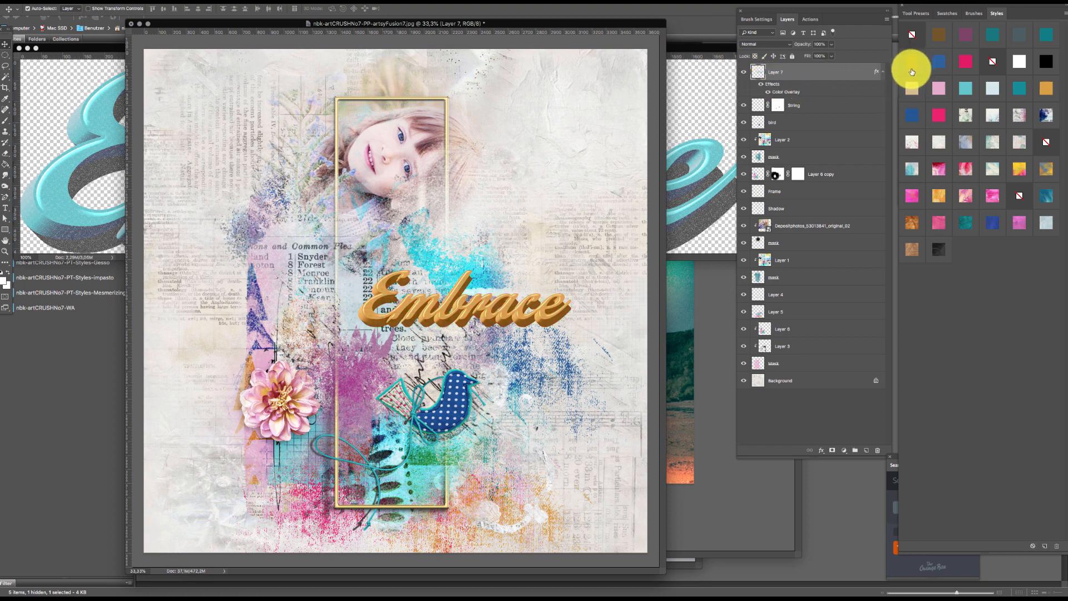
{"action": "left_click", "coordinate": [940, 38]}
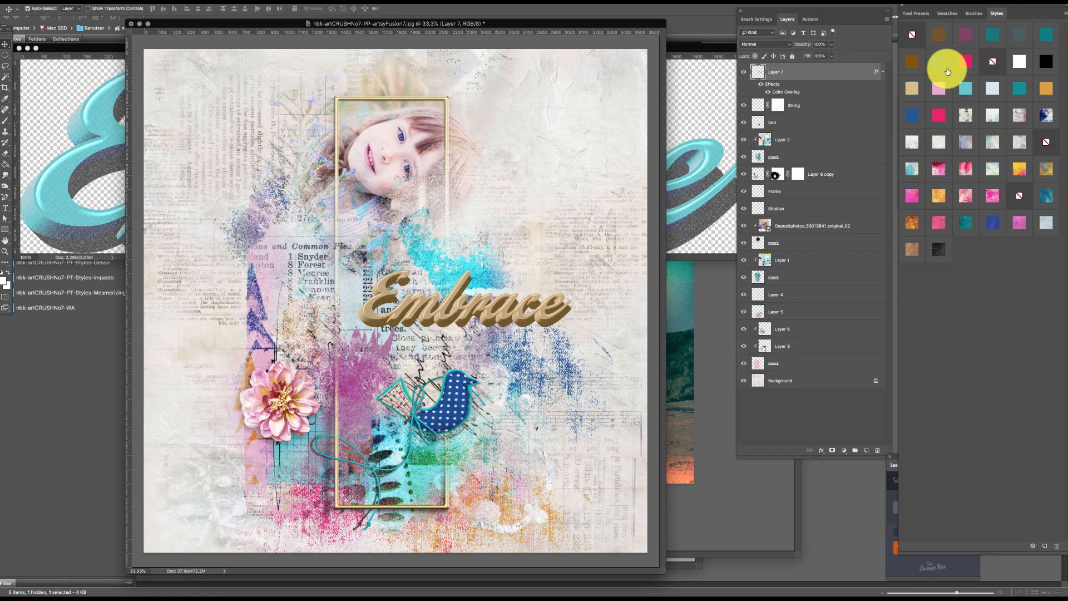
- Close the separate nbk-artCRUSHNo7-WA-Embrace document and clear the layer style from the layout's Embrace word art
{"action": "left_click", "coordinate": [693, 142]}
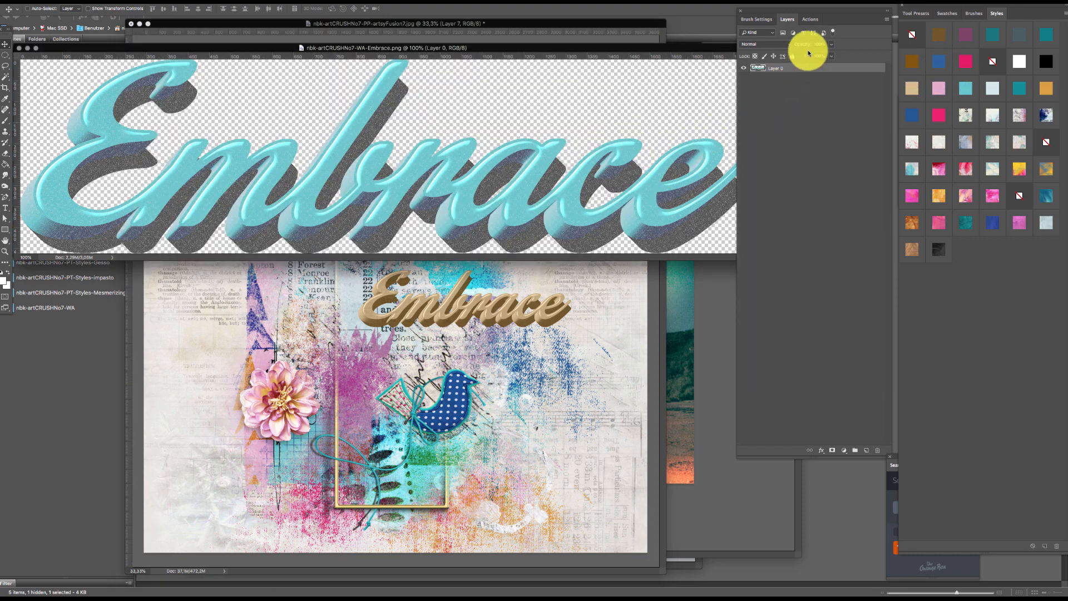
{"action": "key", "text": "super+w"}
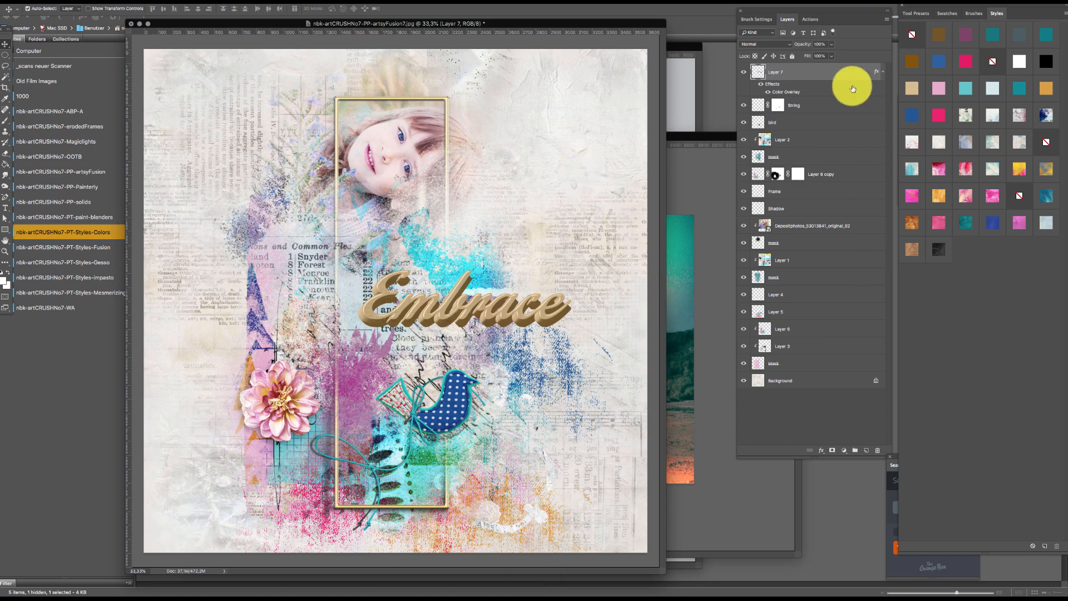
{"action": "left_click", "coordinate": [919, 38]}
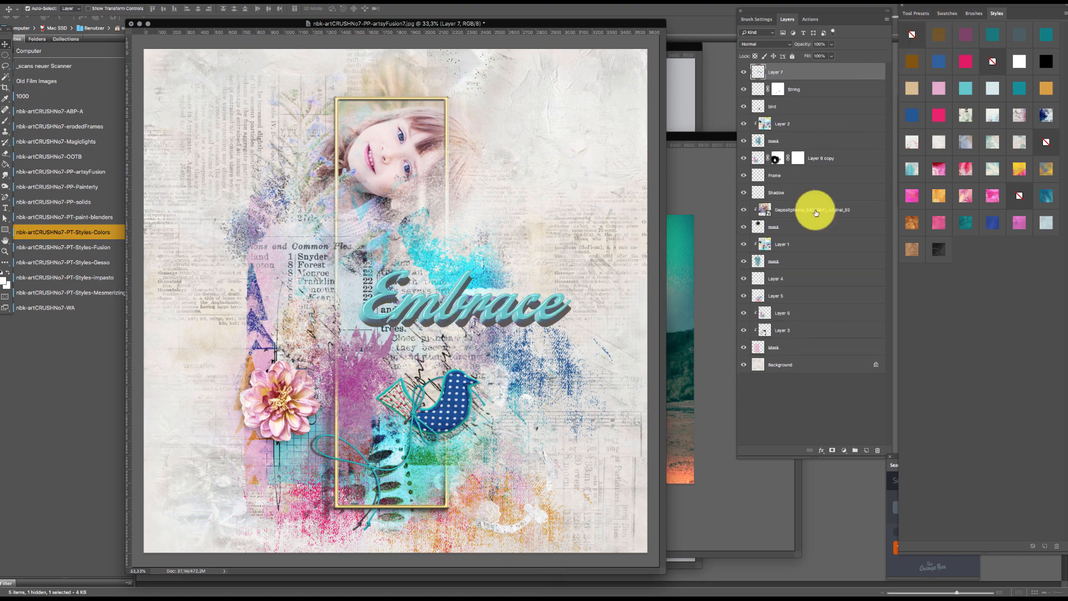
{"action": "left_click", "coordinate": [822, 451]}
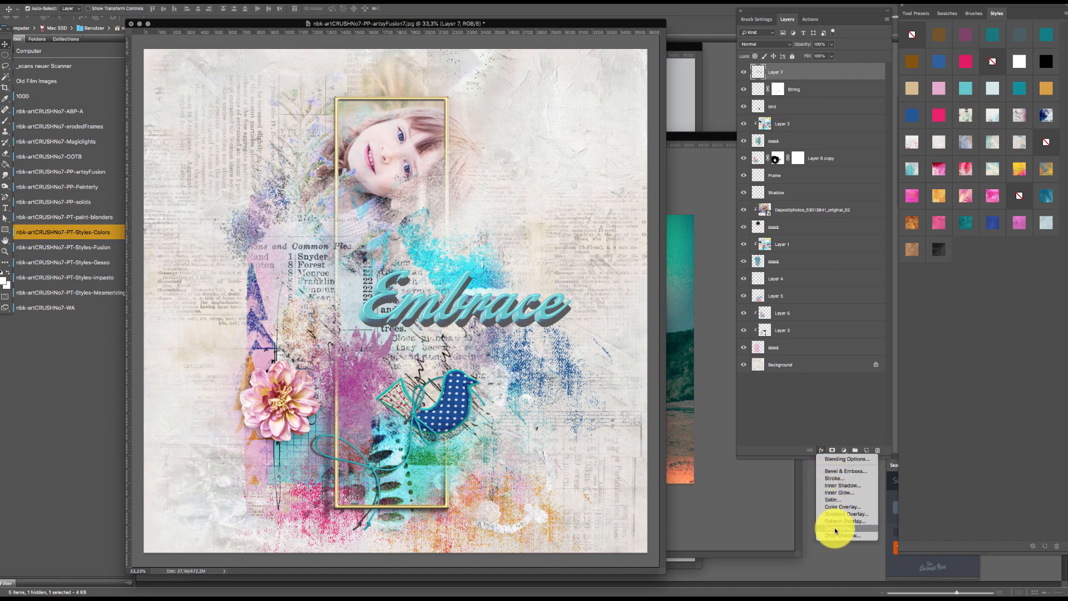
{"action": "key", "text": "Escape"}
- Close the CM_Nature Vol 1_6.jpg document without saving and open the nbk-artCRUSHNo7-PT-Styles-Fusion folder in Adobe Bridge
{"action": "key", "text": "super+w"}
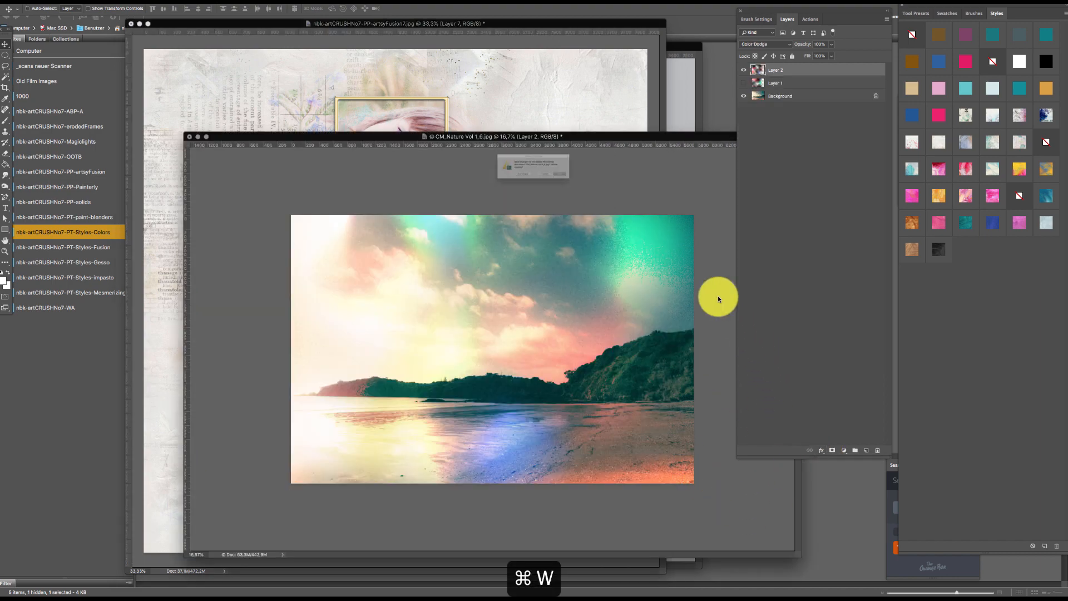
{"action": "left_click", "coordinate": [507, 181]}
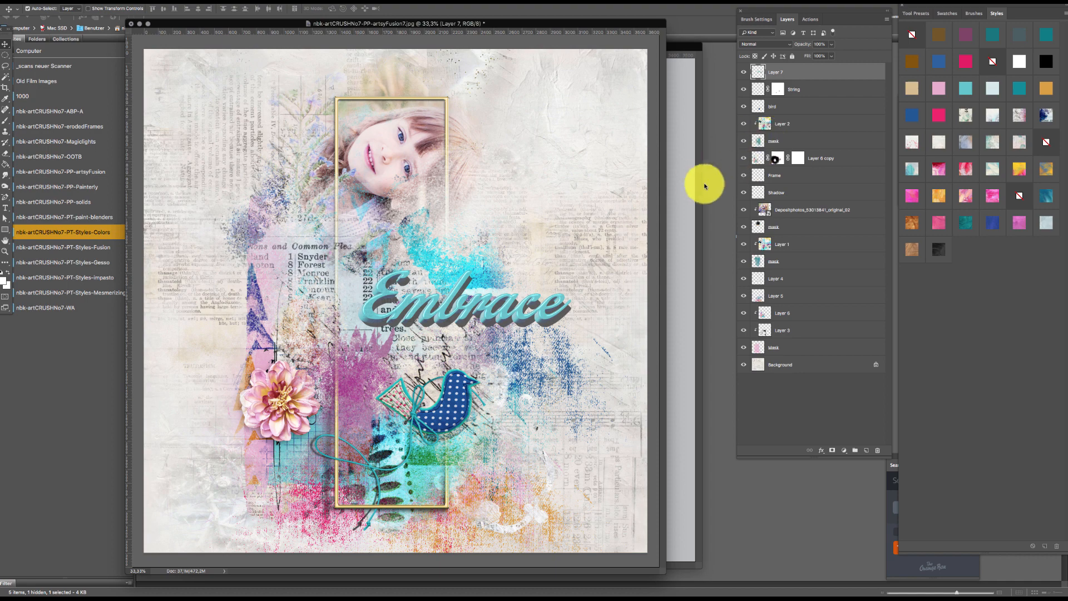
{"action": "left_click", "coordinate": [699, 185]}
{"action": "left_click", "coordinate": [723, 175]}
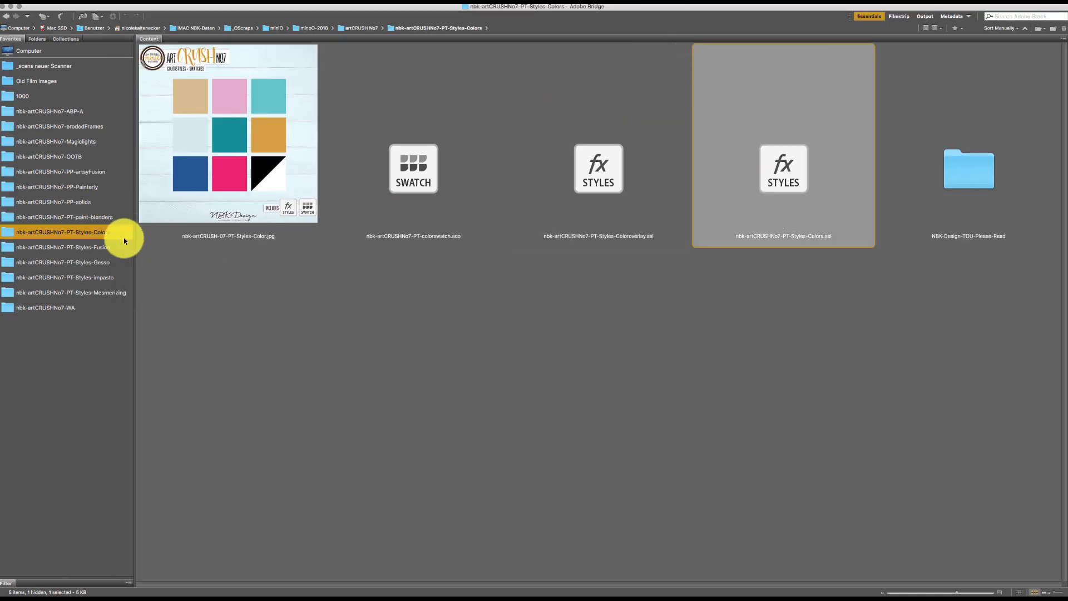
{"action": "left_click", "coordinate": [100, 245]}
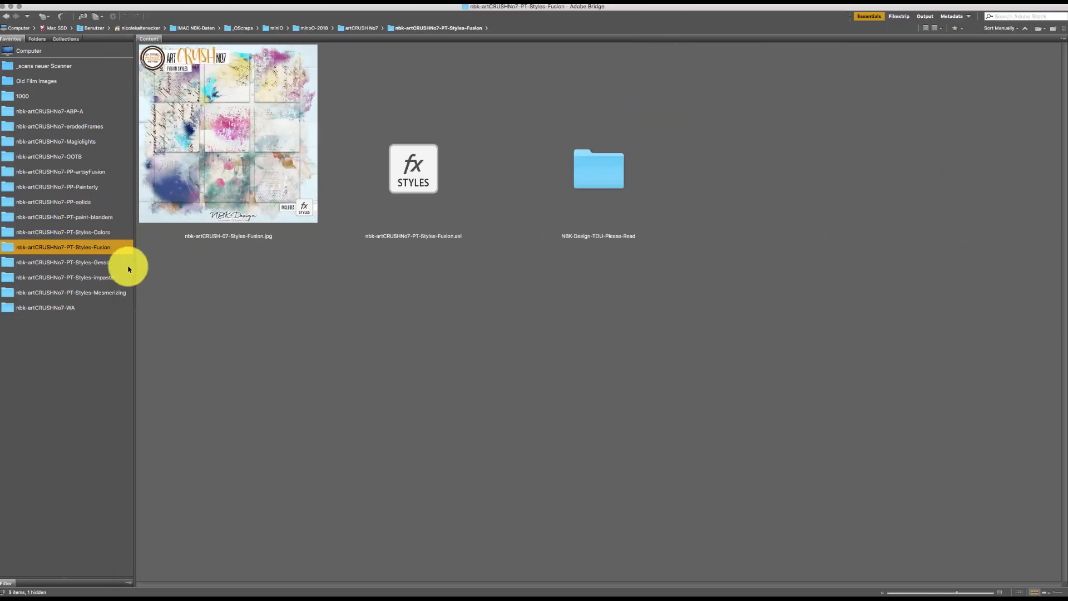
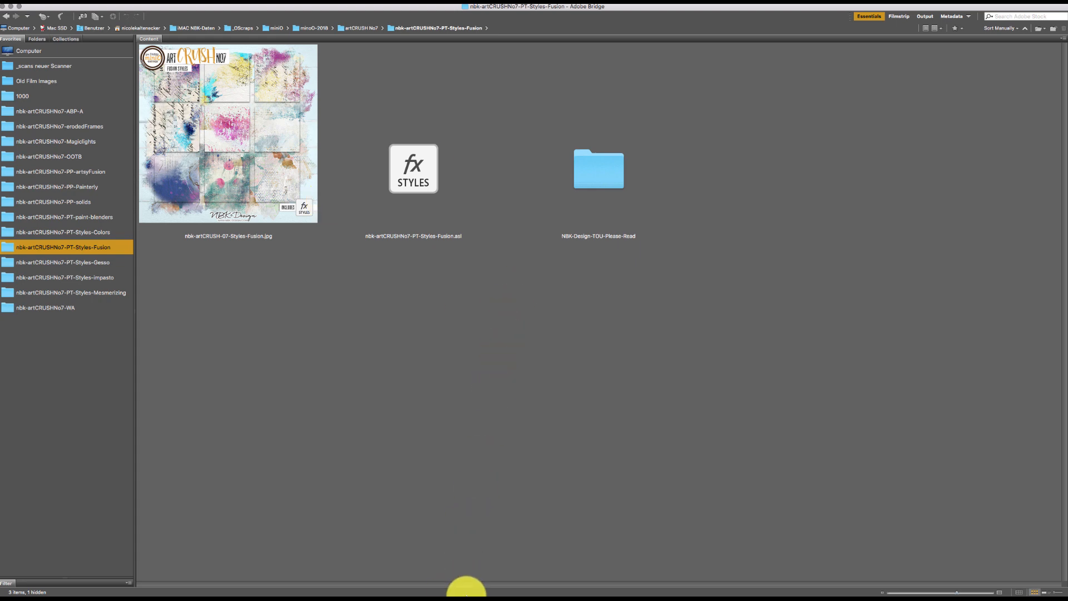
- Return to Photoshop, bring the nbk-artCRUSHNo7-PP-artsyFusion7.jpg layout to the front and deselect its layers
{"action": "left_click", "coordinate": [469, 590]}
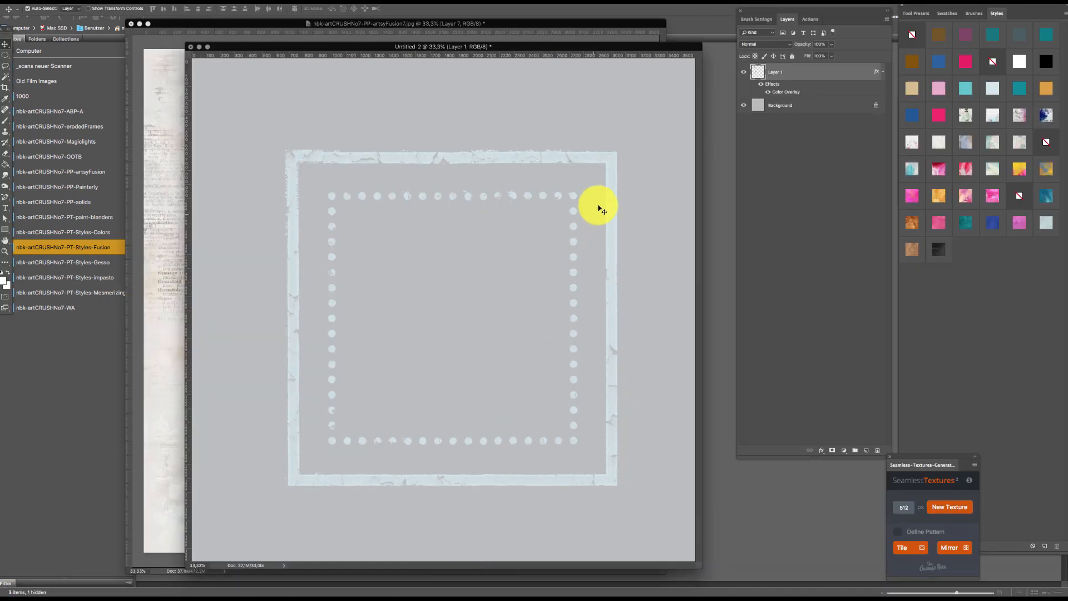
{"action": "left_click_drag", "start_coordinate": [614, 177], "coordinate": [184, 211]}
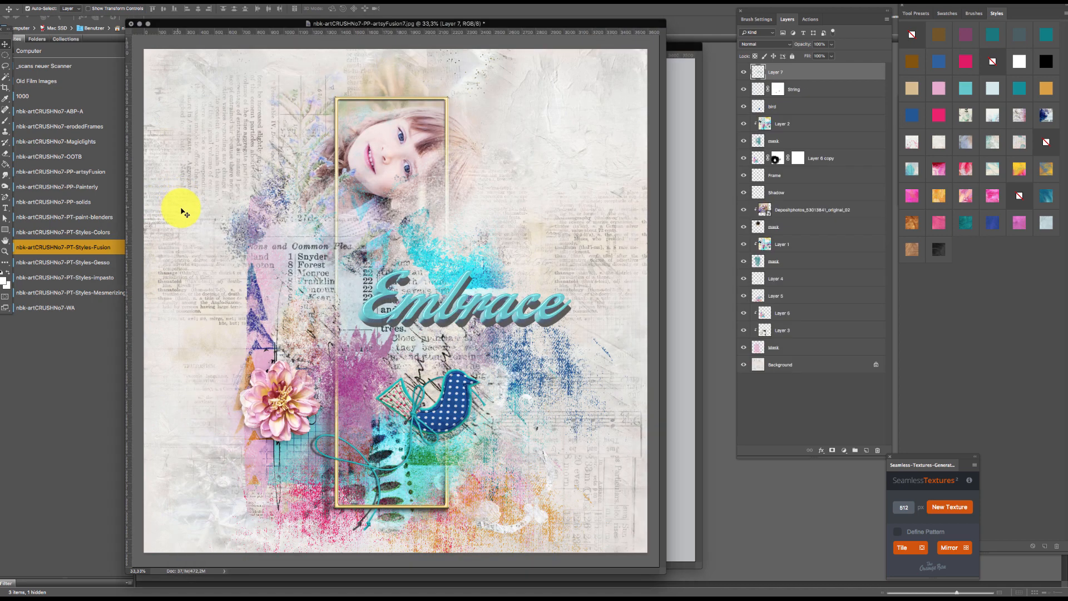
{"action": "left_click", "coordinate": [589, 185]}
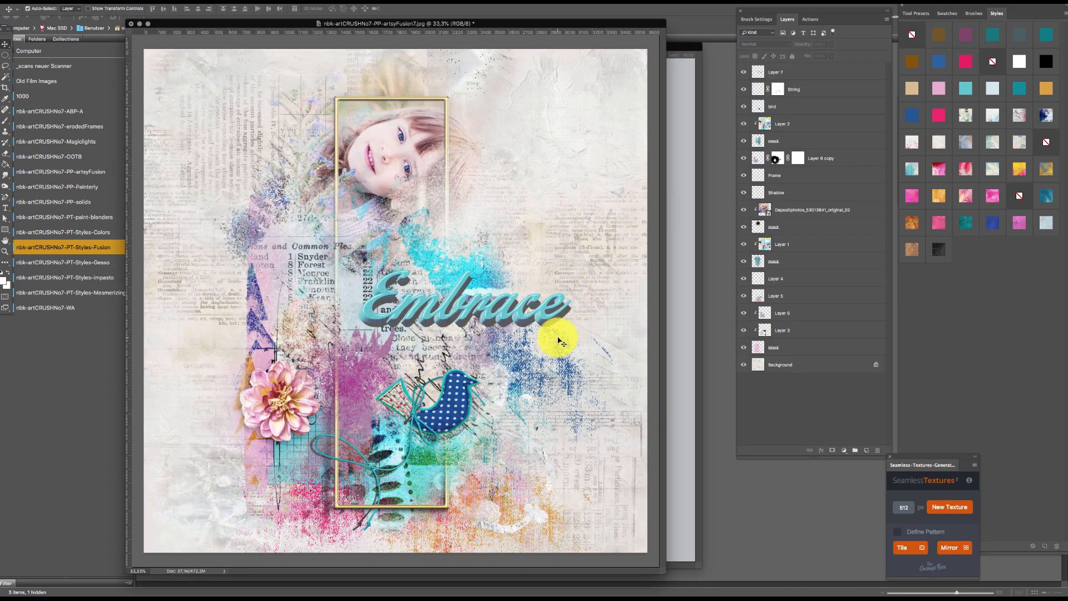
- Close the Untitled-2 frame document without saving and move the layout window clear of the document area's edge
{"action": "left_click", "coordinate": [677, 288]}
{"action": "left_click_drag", "start_coordinate": [611, 204], "coordinate": [601, 167]}
{"action": "key", "text": "super+w"}
{"action": "left_click", "coordinate": [500, 186]}
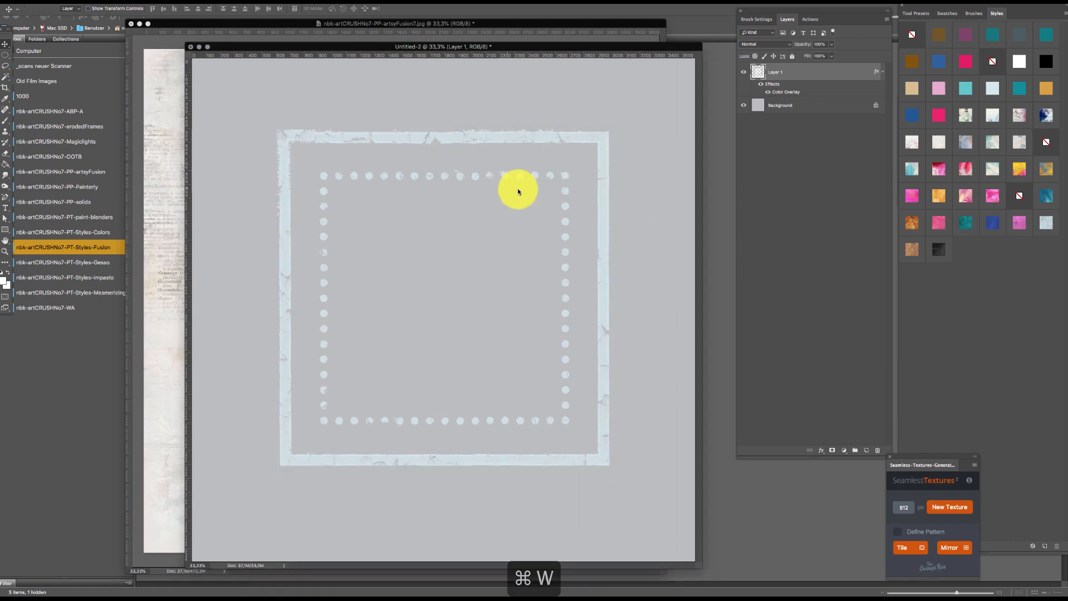
{"action": "left_click_drag", "start_coordinate": [572, 22], "coordinate": [622, 18]}
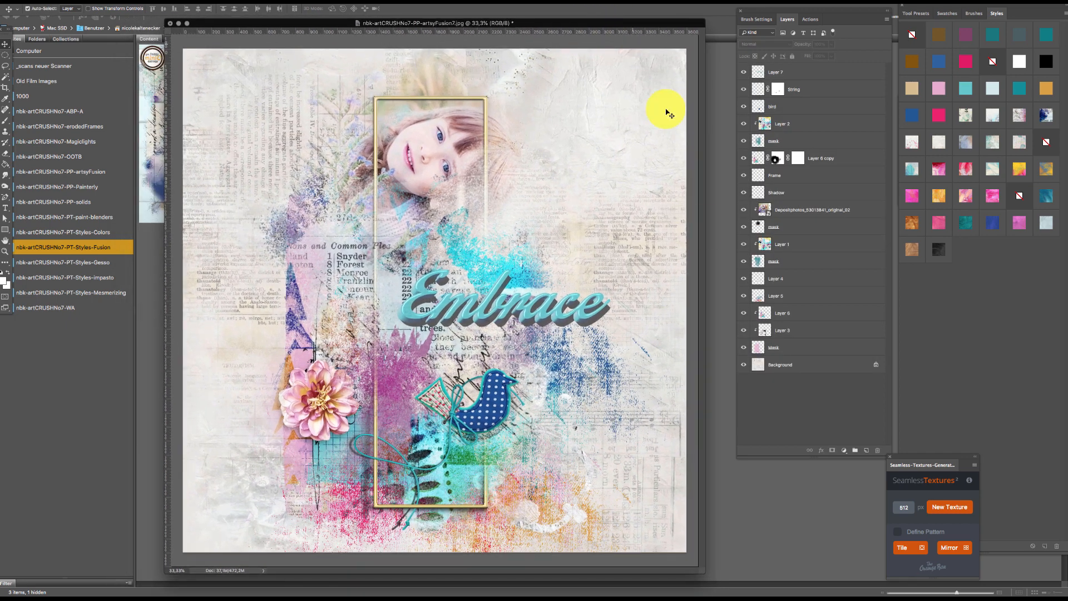
- Add a new layer directly above the Background and choose the nbk-artCRUSHNo7-erodedFrame7 brush for it
{"action": "left_click", "coordinate": [815, 365]}
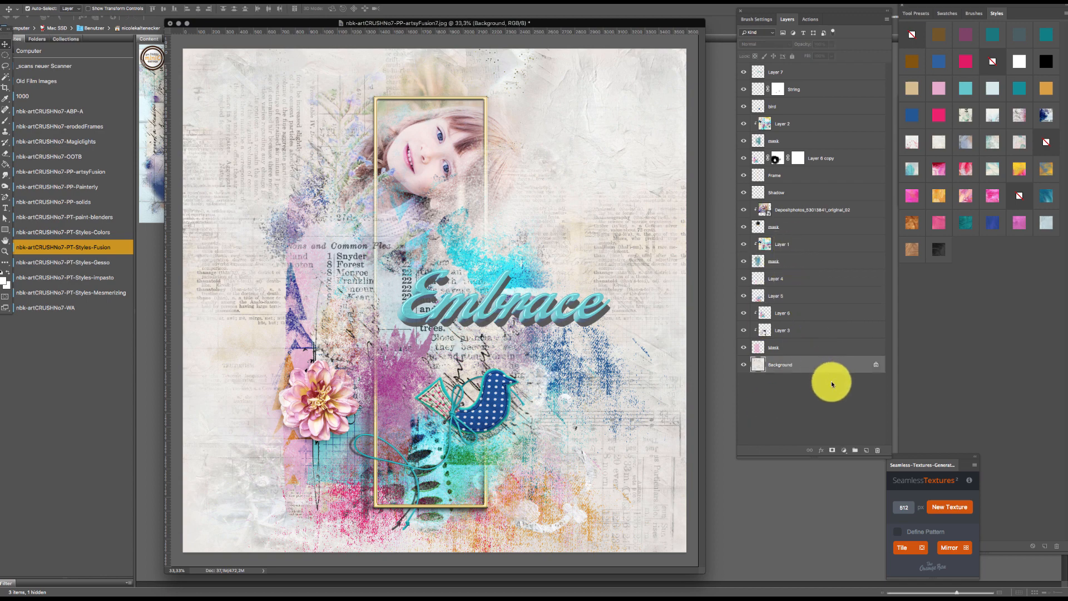
{"action": "left_click", "coordinate": [866, 452]}
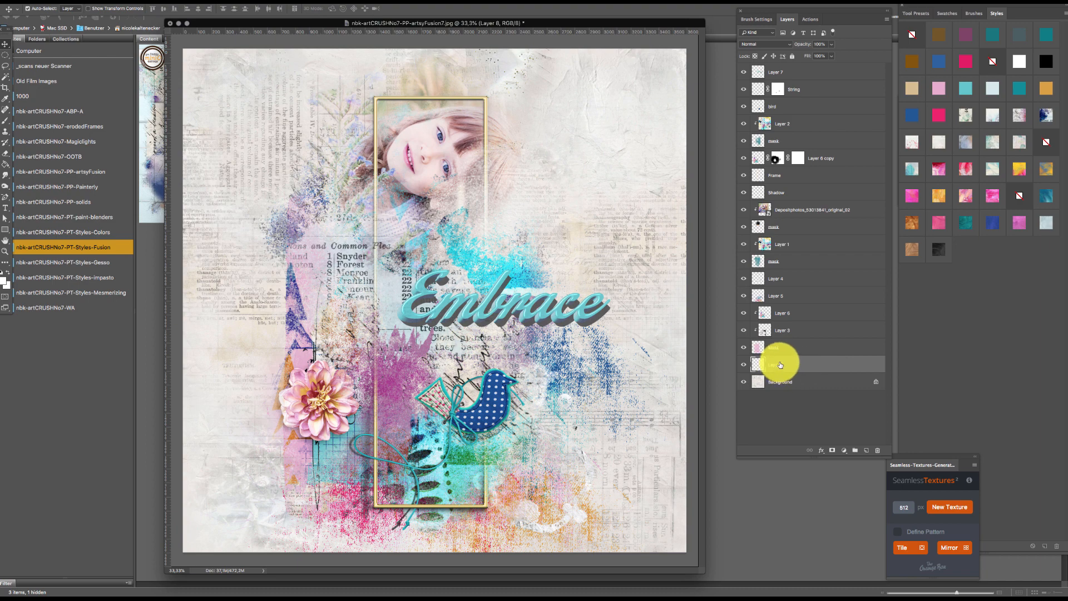
{"action": "left_click", "coordinate": [5, 119]}
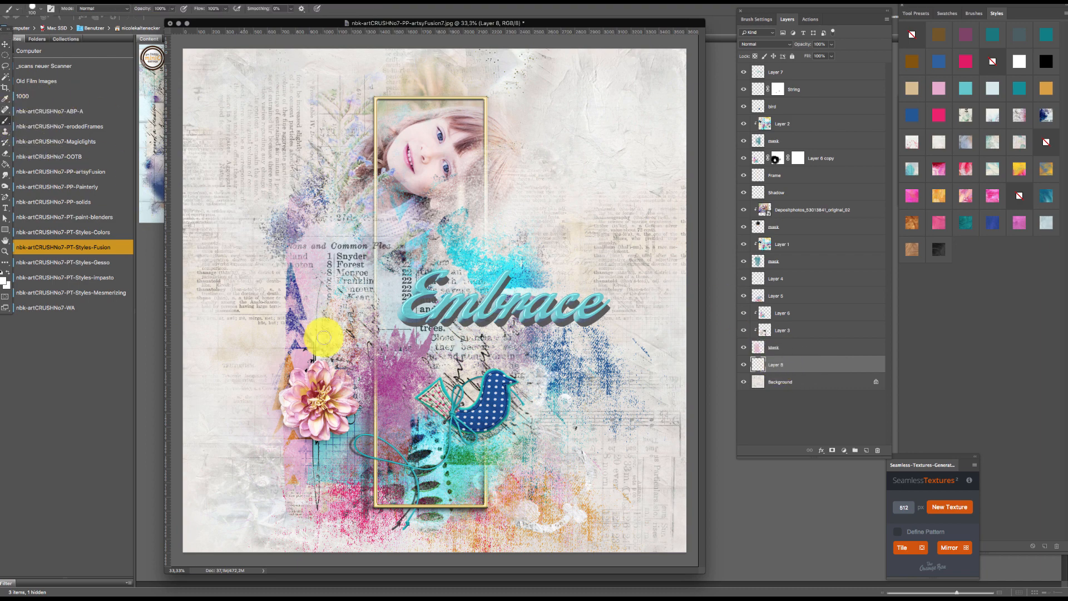
{"action": "right_click", "coordinate": [460, 258]}
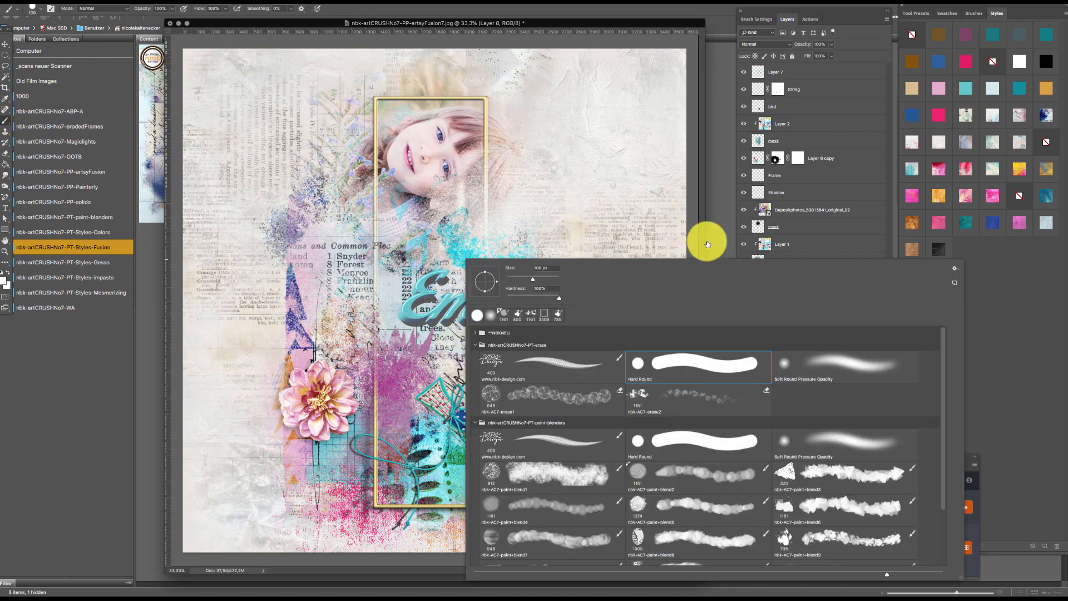
{"action": "left_click", "coordinate": [477, 358]}
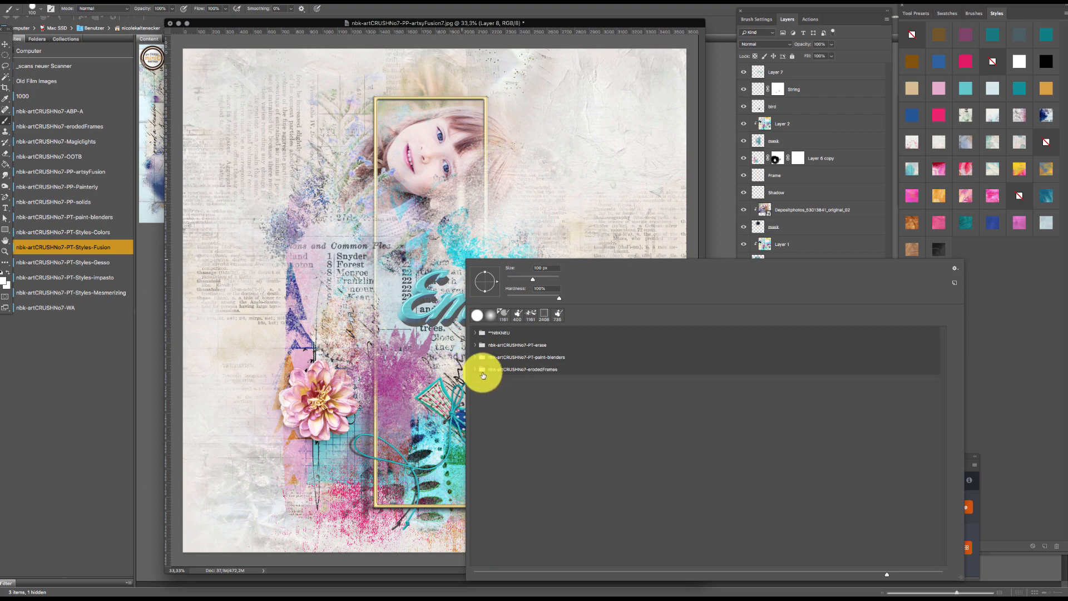
{"action": "left_click", "coordinate": [484, 371]}
{"action": "left_click", "coordinate": [475, 369]}
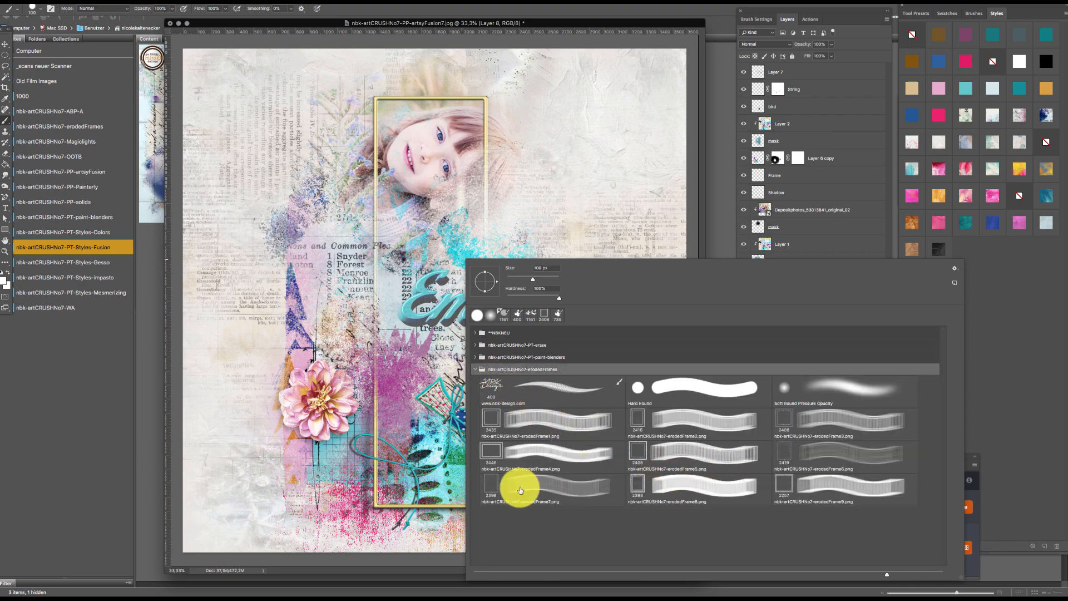
{"action": "double_click", "coordinate": [492, 483]}
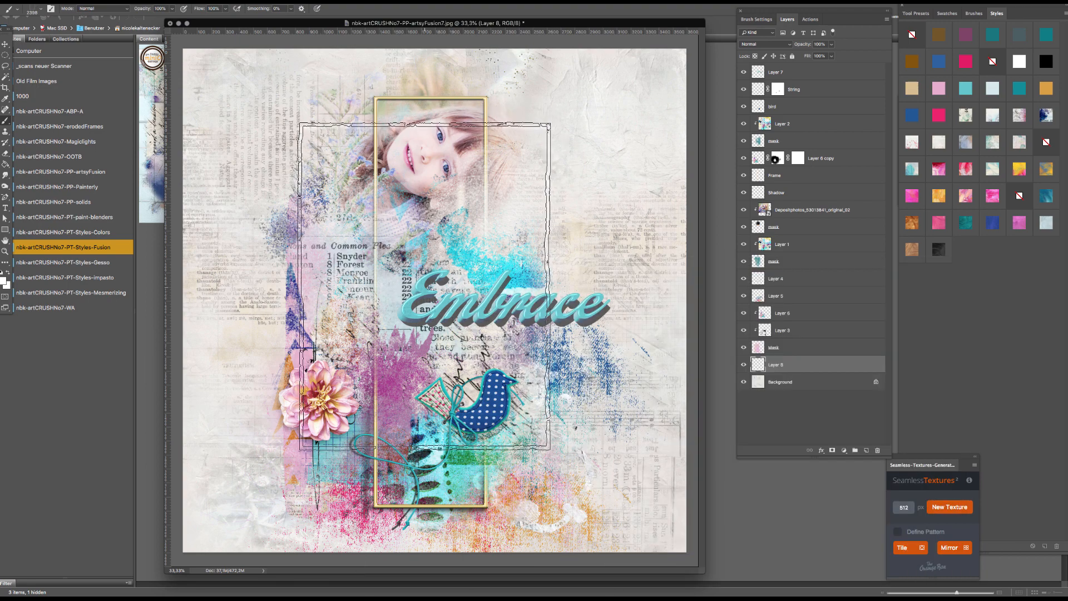
- Stamp the eroded frame in black behind the collage and stretch it into a taller, narrower frame reaching down to the lower paint splatters
{"action": "left_click", "coordinate": [426, 294]}
{"action": "key", "text": "super+z"}
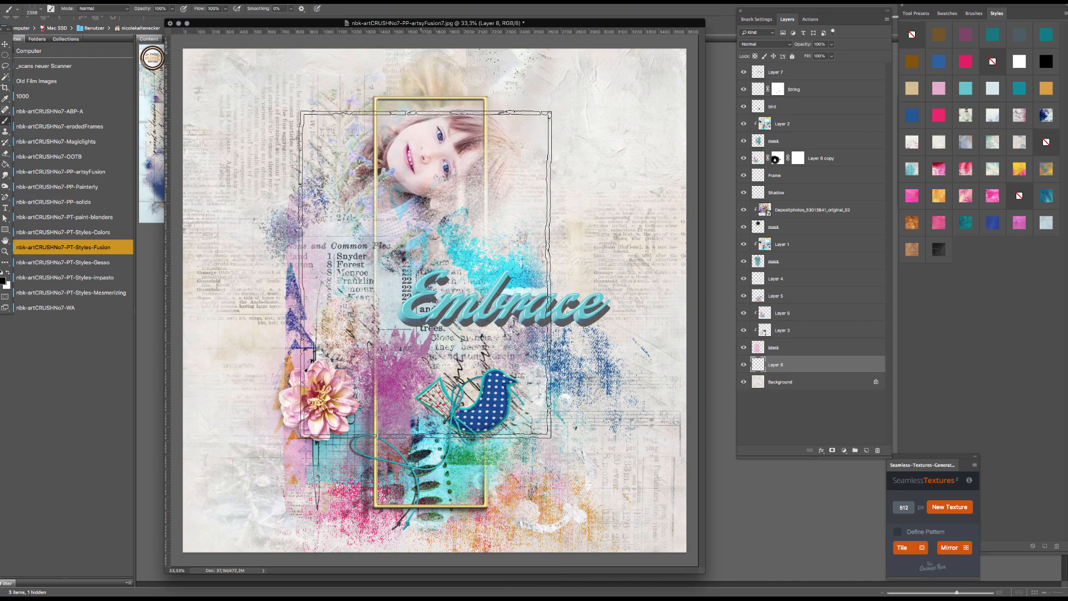
{"action": "left_click", "coordinate": [423, 269]}
{"action": "key", "text": "super+t"}
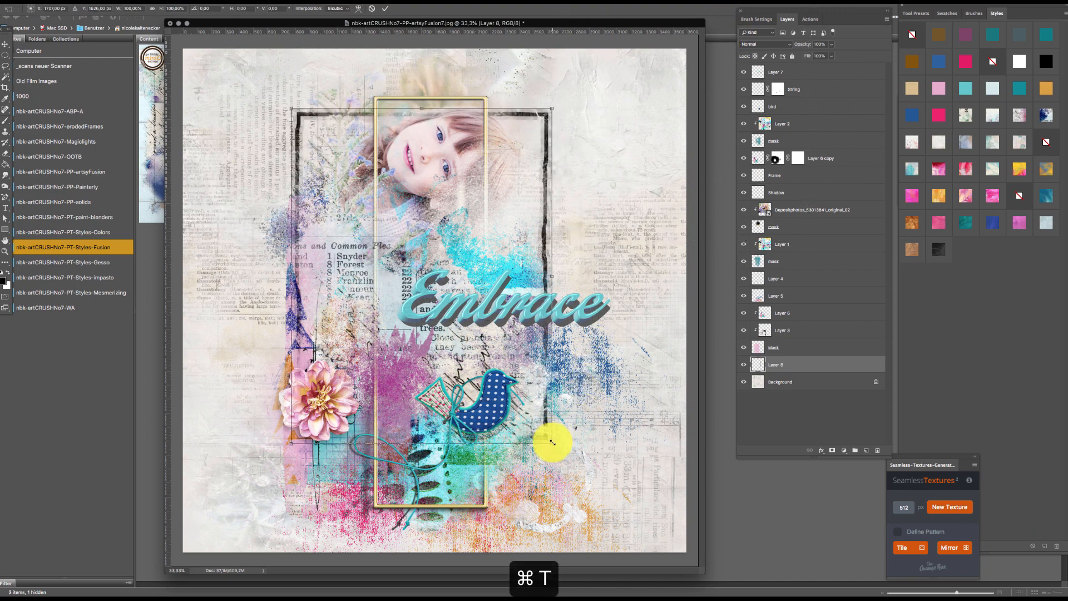
{"action": "left_click_drag", "start_coordinate": [552, 442], "coordinate": [518, 532]}
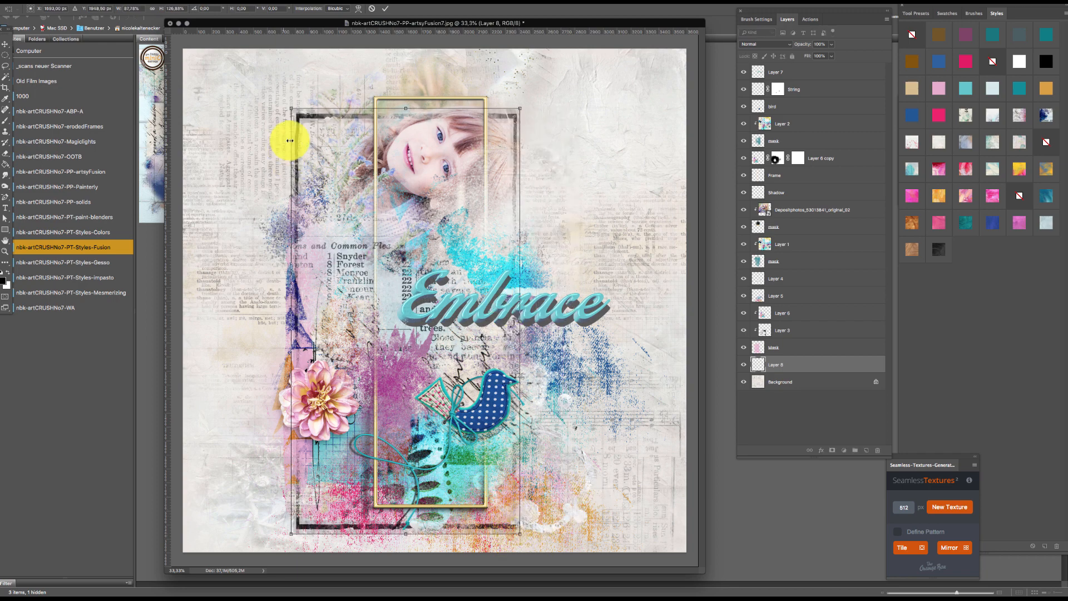
{"action": "left_click_drag", "start_coordinate": [290, 104], "coordinate": [276, 107]}
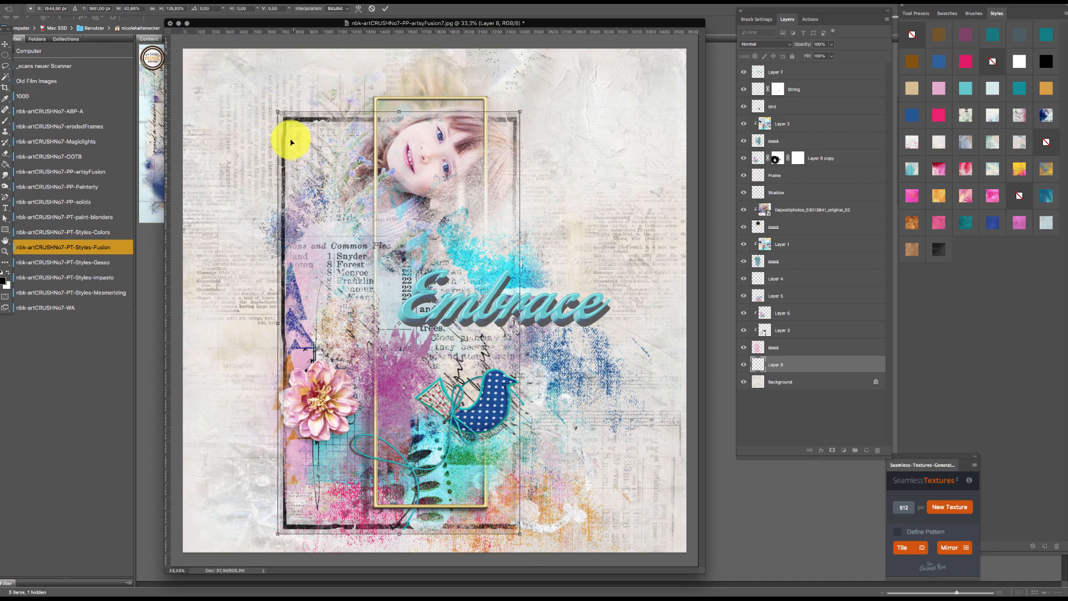
{"action": "key", "text": "Return"}
{"action": "key", "text": "b"}
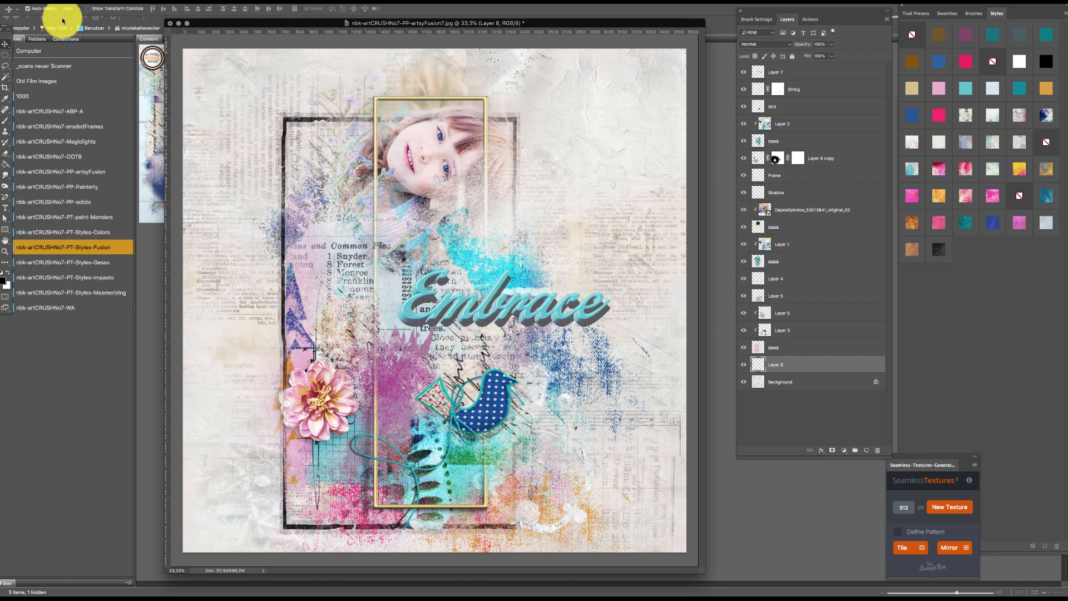
- Hide all layers above the eroded frame and try the first Fusion pattern styles on it, up to the dark blue one
{"action": "left_click_drag", "start_coordinate": [744, 334], "coordinate": [756, 55]}
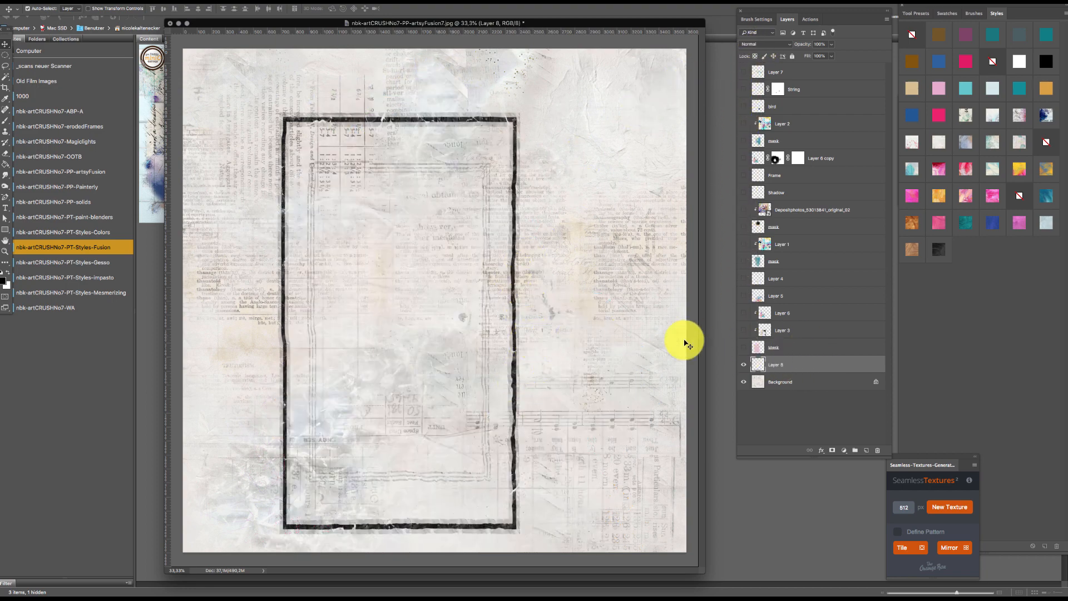
{"action": "left_click", "coordinate": [968, 117]}
{"action": "left_click", "coordinate": [983, 121]}
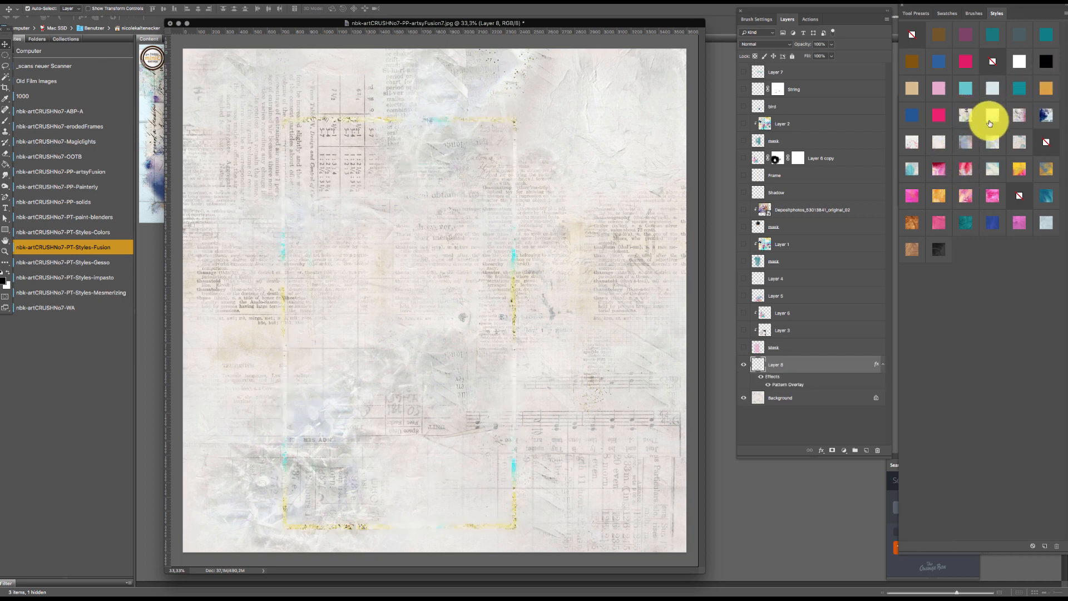
{"action": "left_click", "coordinate": [1014, 113]}
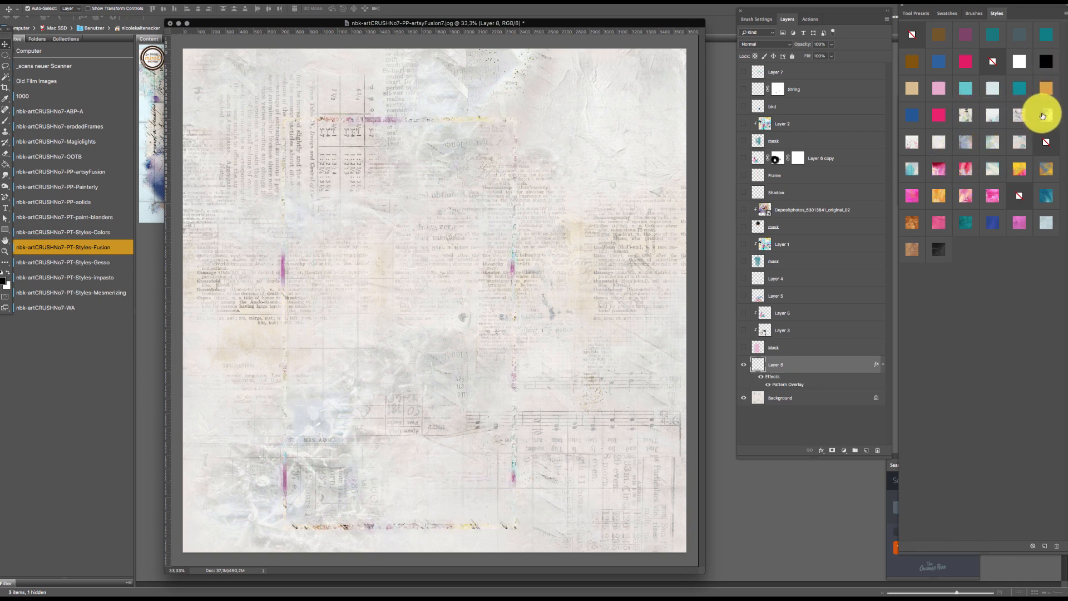
{"action": "left_click", "coordinate": [1044, 114]}
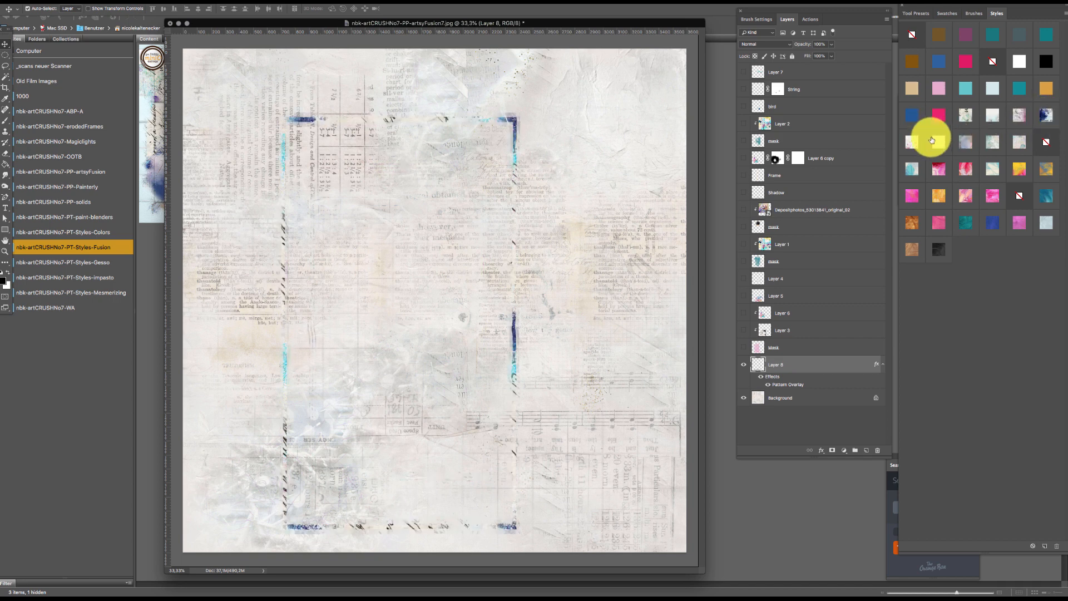
- Try the paler Fusion styles on the eroded frame and settle on the dark blue and cyan pattern style
{"action": "left_click", "coordinate": [911, 139]}
{"action": "left_click", "coordinate": [984, 141]}
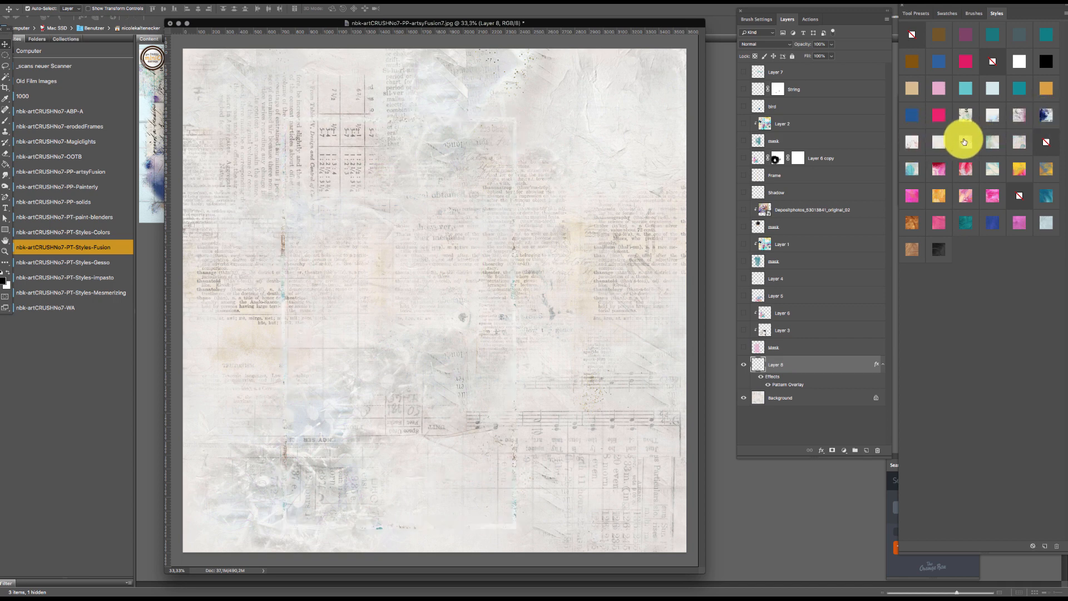
{"action": "left_click", "coordinate": [967, 143]}
{"action": "left_click", "coordinate": [1012, 139]}
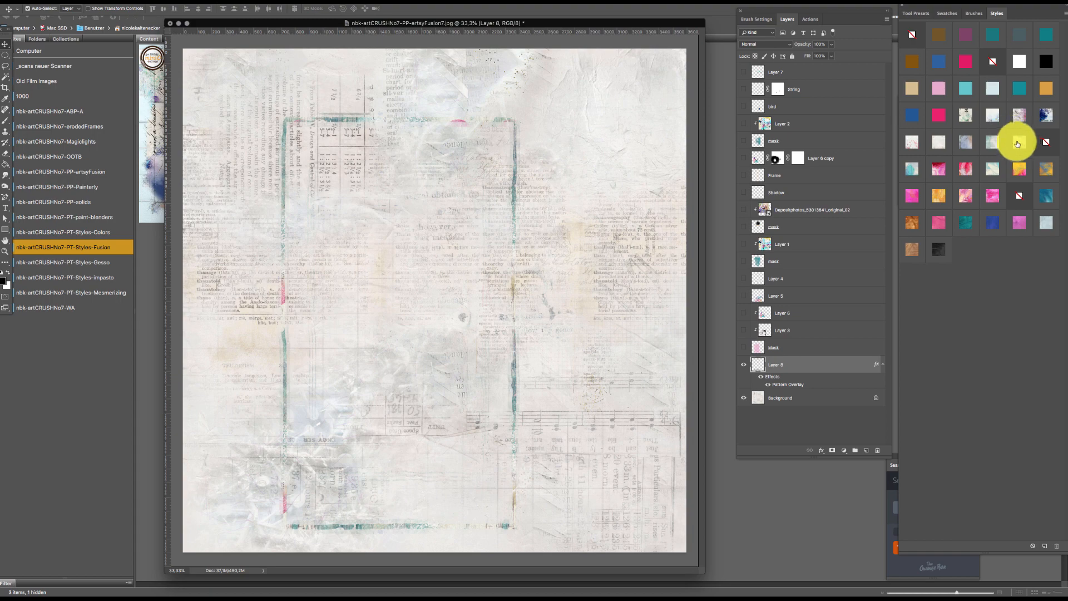
{"action": "left_click", "coordinate": [1020, 143]}
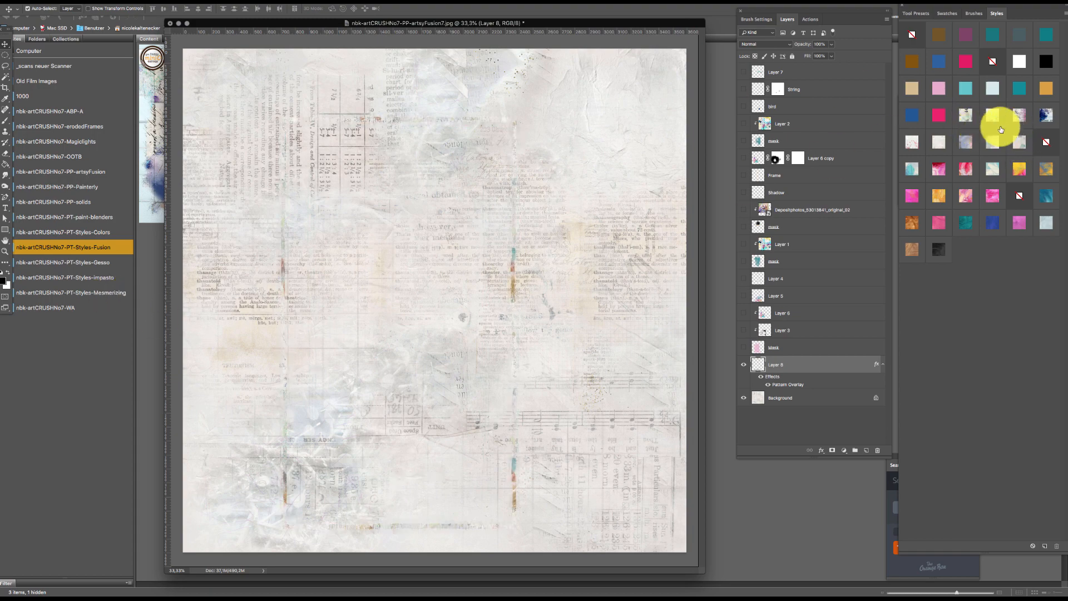
{"action": "left_click", "coordinate": [1047, 122]}
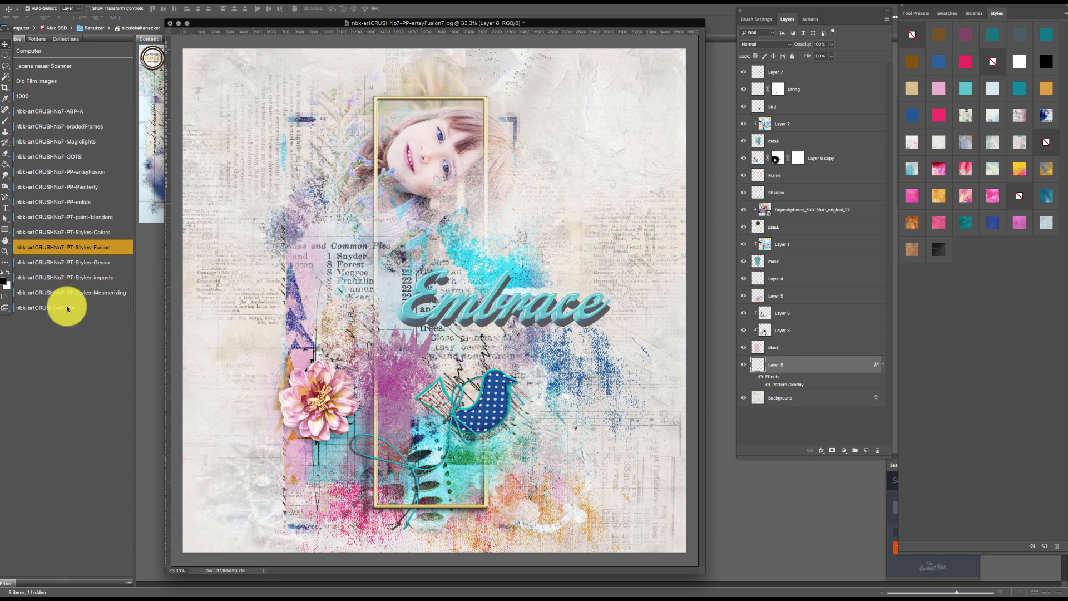
- Hide Adobe Bridge and return to the Photoshop layout with its layers deselected
{"action": "left_click", "coordinate": [91, 425]}
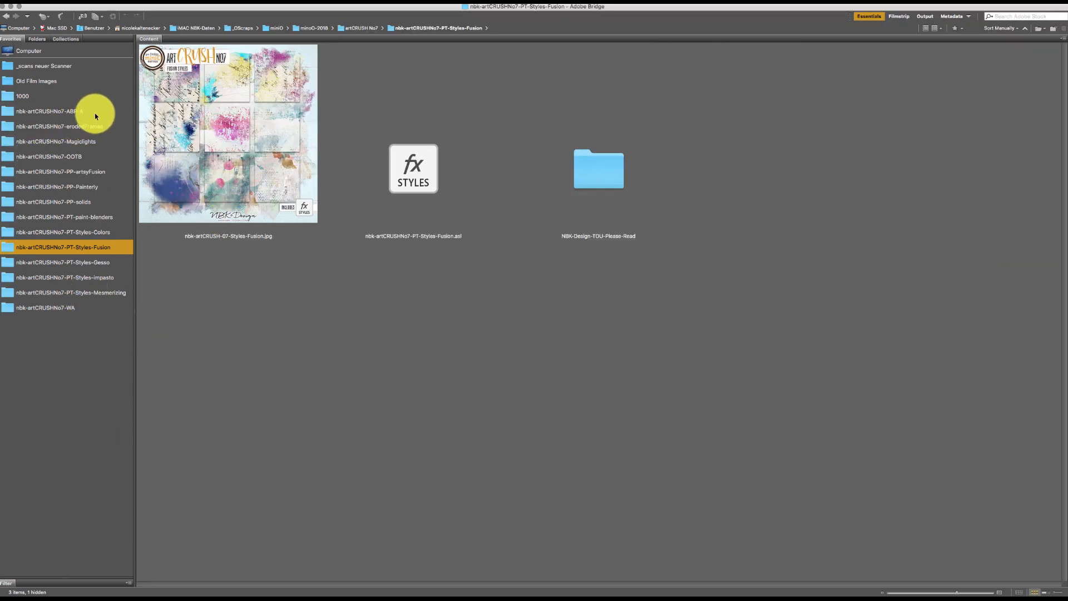
{"action": "key", "text": "super+h"}
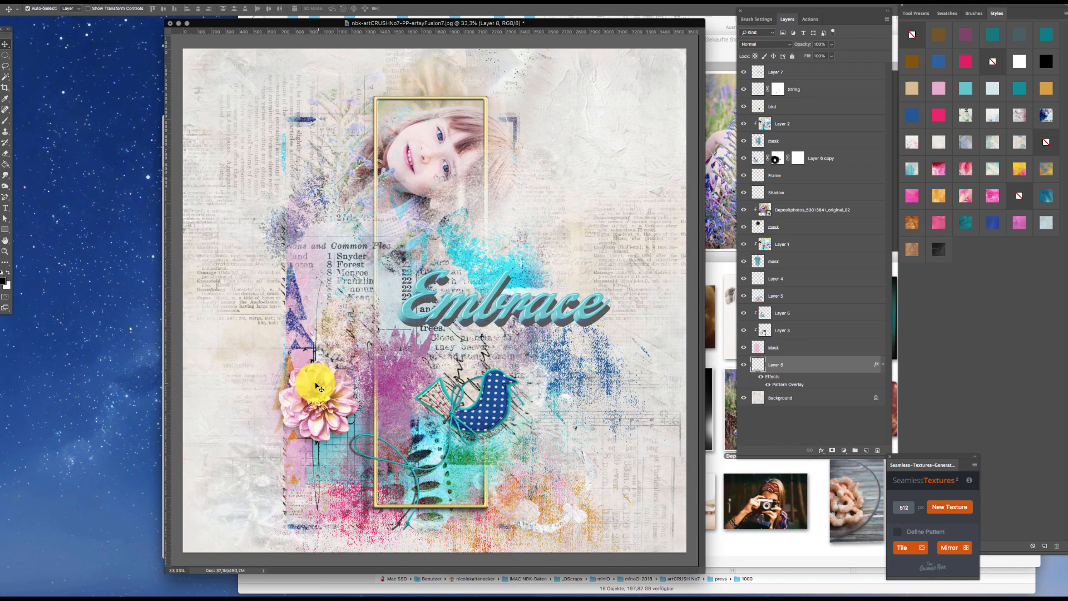
{"action": "left_click", "coordinate": [655, 185]}
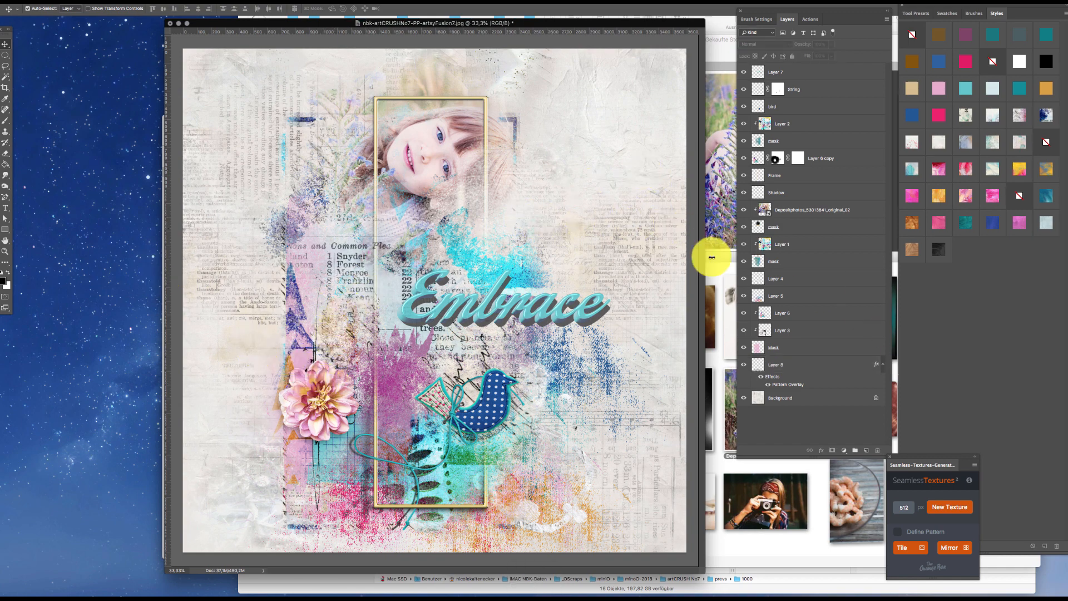
- Add a new layer above the eroded frame layer and choose the nbk-AC7-paint+blend12 brush from the nbk-artCRUSHNo7-PT-paint-blenders set
{"action": "key", "text": "alt+shift+super+n"}
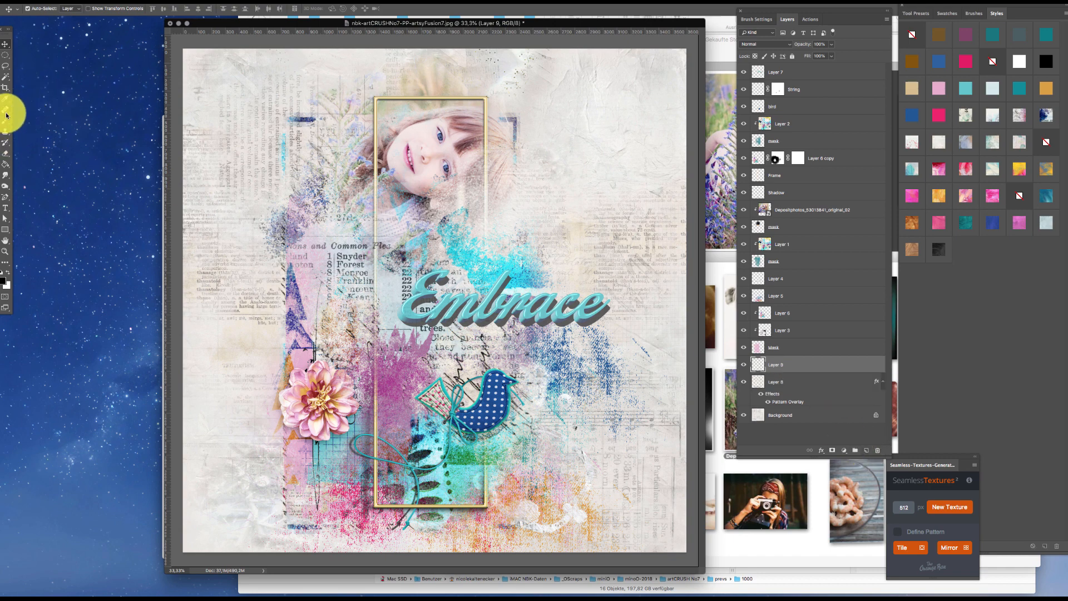
{"action": "right_click", "coordinate": [470, 272]}
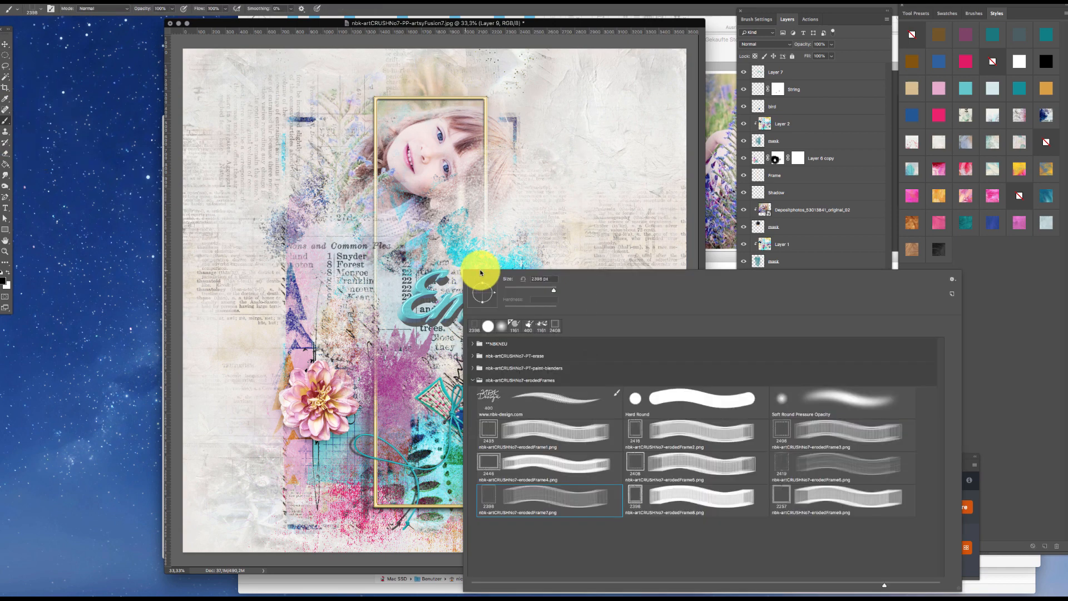
{"action": "left_click", "coordinate": [473, 380]}
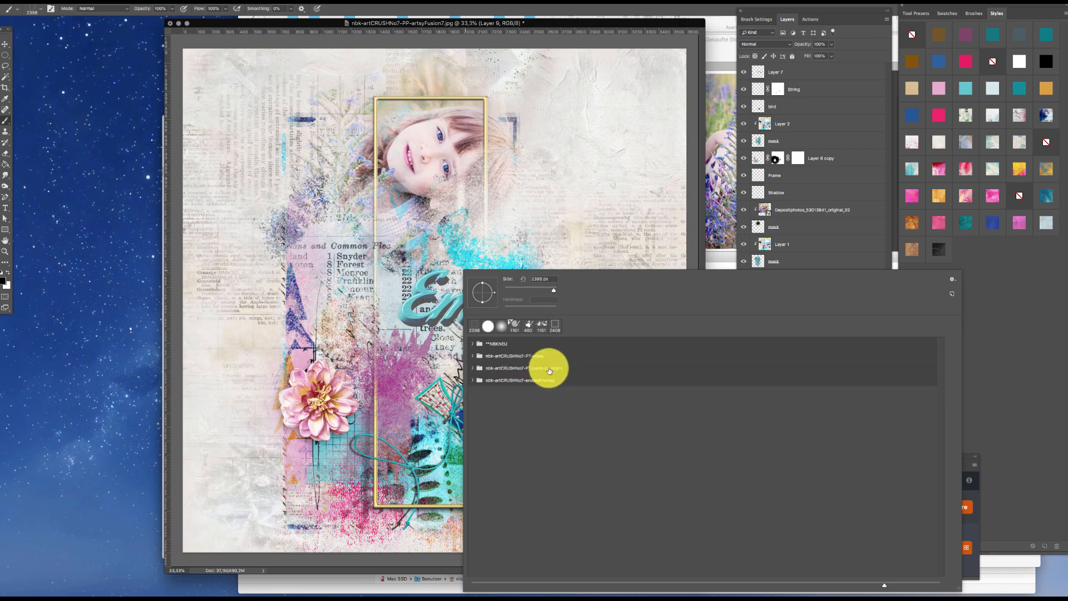
{"action": "left_click", "coordinate": [473, 368]}
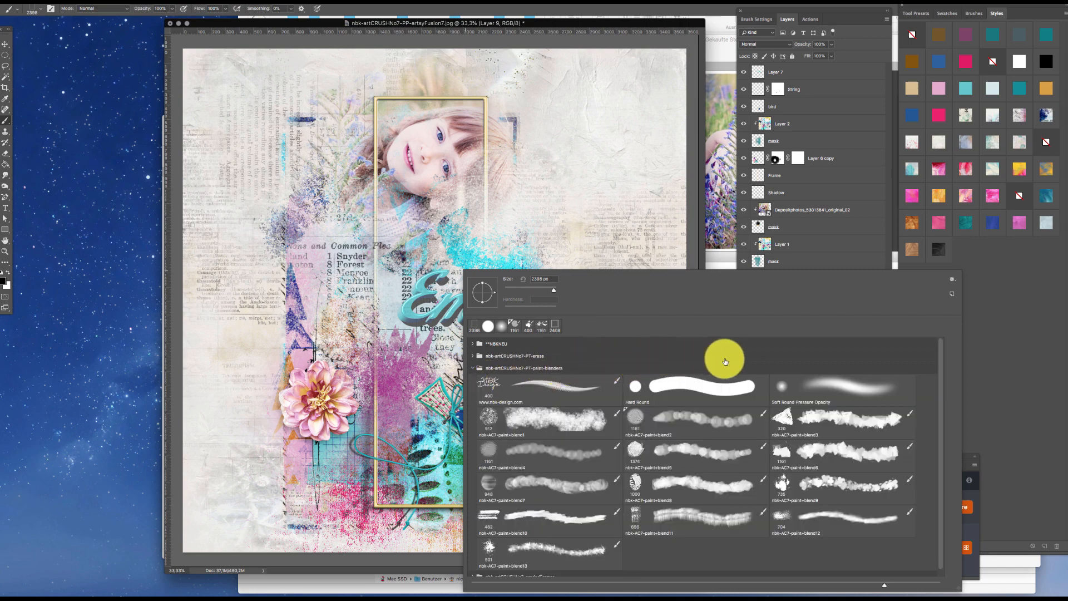
{"action": "double_click", "coordinate": [815, 522]}
- Paint large black textured patches behind the collage, beside the photo and Embrace word art and around the bird and flower
{"action": "mouse_move", "coordinate": [534, 172]}
{"action": "left_mouse_down"}
{"action": "mouse_move", "coordinate": [513, 164]}
{"action": "mouse_move", "coordinate": [527, 171]}
{"action": "mouse_move", "coordinate": [532, 216]}
{"action": "mouse_move", "coordinate": [539, 196]}
{"action": "mouse_move", "coordinate": [549, 202]}
{"action": "mouse_move", "coordinate": [530, 199]}
{"action": "mouse_move", "coordinate": [558, 168]}
{"action": "mouse_move", "coordinate": [528, 145]}
{"action": "mouse_move", "coordinate": [540, 202]}
{"action": "mouse_move", "coordinate": [568, 215]}
{"action": "mouse_move", "coordinate": [575, 256]}
{"action": "mouse_move", "coordinate": [521, 280]}
{"action": "left_mouse_up"}
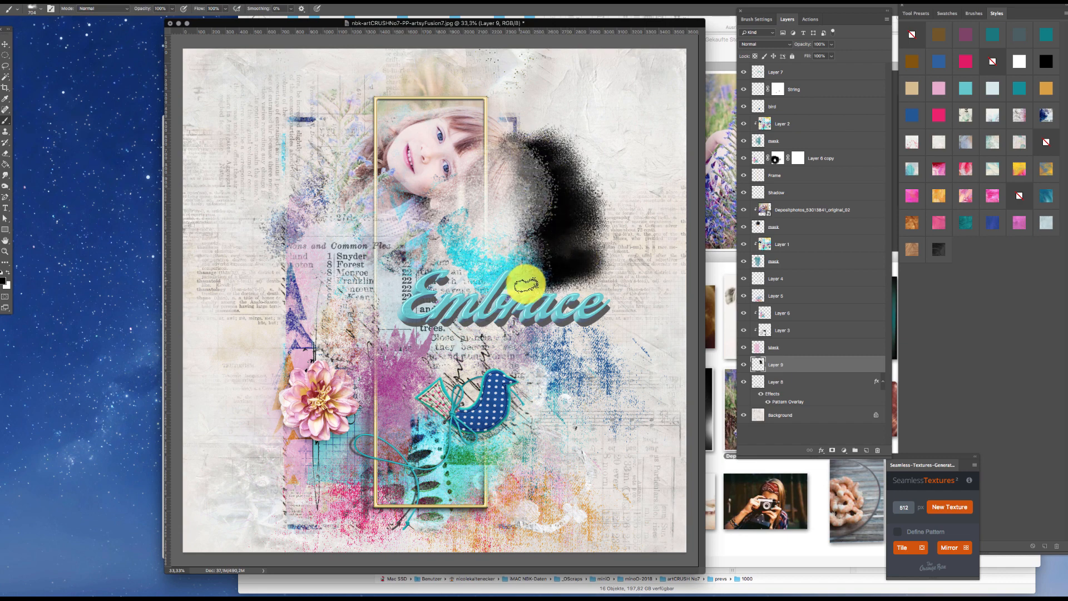
{"action": "key", "text": "super+space"}
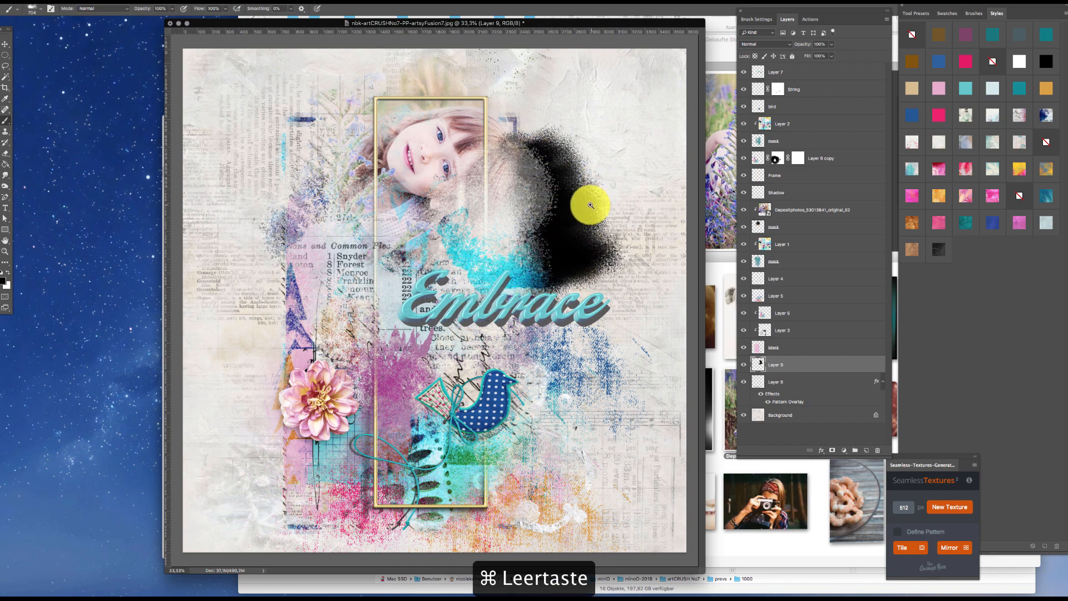
{"action": "left_click_drag", "start_coordinate": [632, 150], "coordinate": [543, 286]}
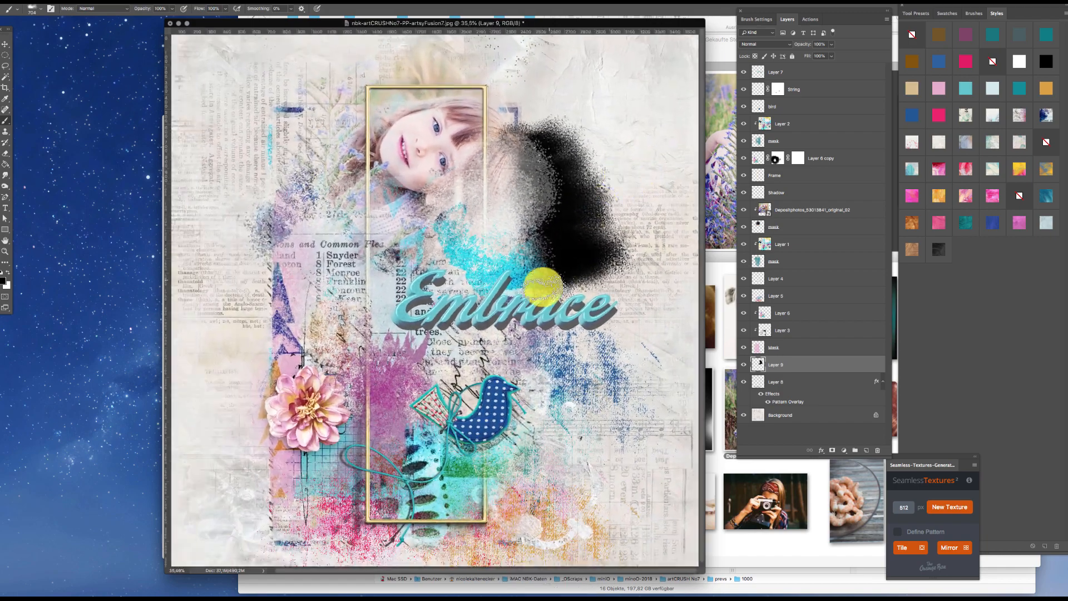
{"action": "mouse_move", "coordinate": [274, 229]}
{"action": "left_mouse_down"}
{"action": "mouse_move", "coordinate": [289, 198]}
{"action": "mouse_move", "coordinate": [286, 162]}
{"action": "mouse_move", "coordinate": [267, 262]}
{"action": "mouse_move", "coordinate": [245, 219]}
{"action": "mouse_move", "coordinate": [236, 225]}
{"action": "mouse_move", "coordinate": [279, 288]}
{"action": "mouse_move", "coordinate": [352, 319]}
{"action": "left_mouse_up"}
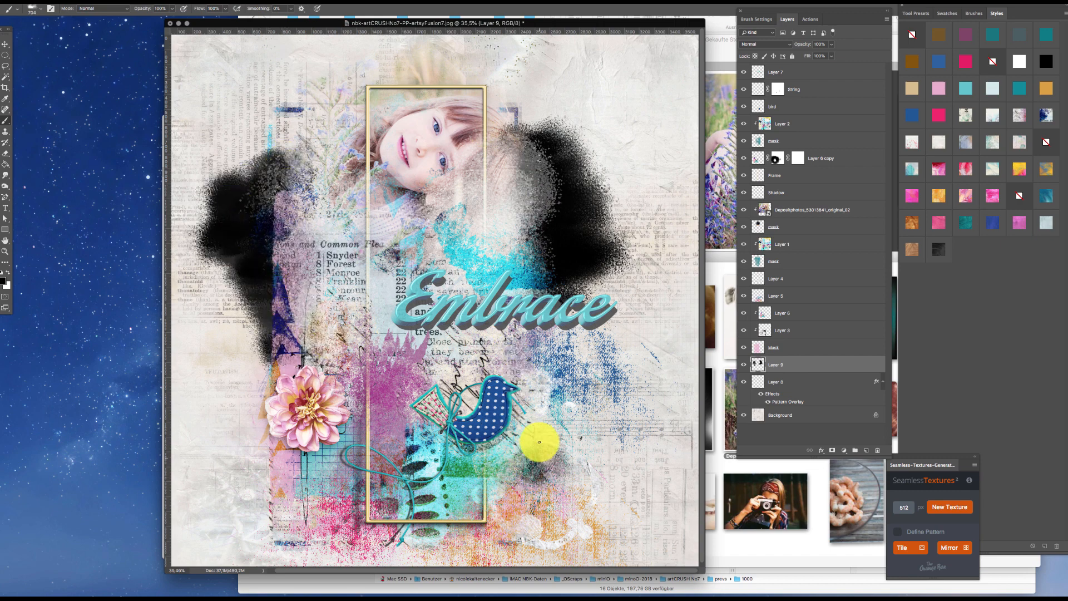
{"action": "mouse_move", "coordinate": [539, 442]}
{"action": "left_mouse_down"}
{"action": "mouse_move", "coordinate": [574, 457]}
{"action": "mouse_move", "coordinate": [537, 431]}
{"action": "mouse_move", "coordinate": [553, 402]}
{"action": "mouse_move", "coordinate": [554, 475]}
{"action": "mouse_move", "coordinate": [526, 498]}
{"action": "left_mouse_up"}
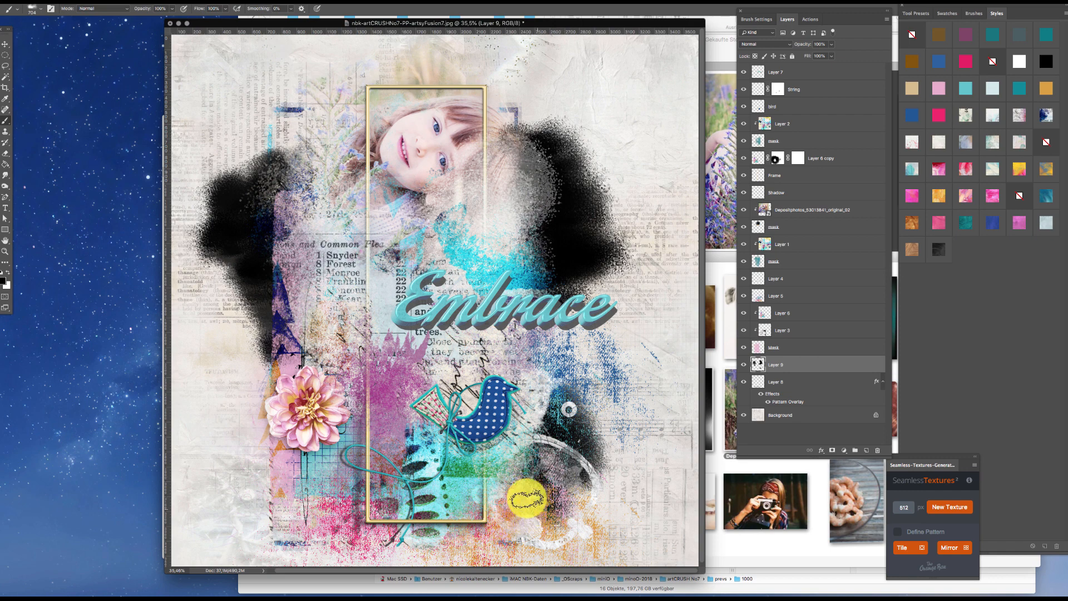
{"action": "mouse_move", "coordinate": [286, 445]}
{"action": "left_mouse_down"}
{"action": "mouse_move", "coordinate": [284, 414]}
{"action": "mouse_move", "coordinate": [288, 360]}
{"action": "mouse_move", "coordinate": [299, 451]}
{"action": "mouse_move", "coordinate": [326, 479]}
{"action": "left_mouse_up"}
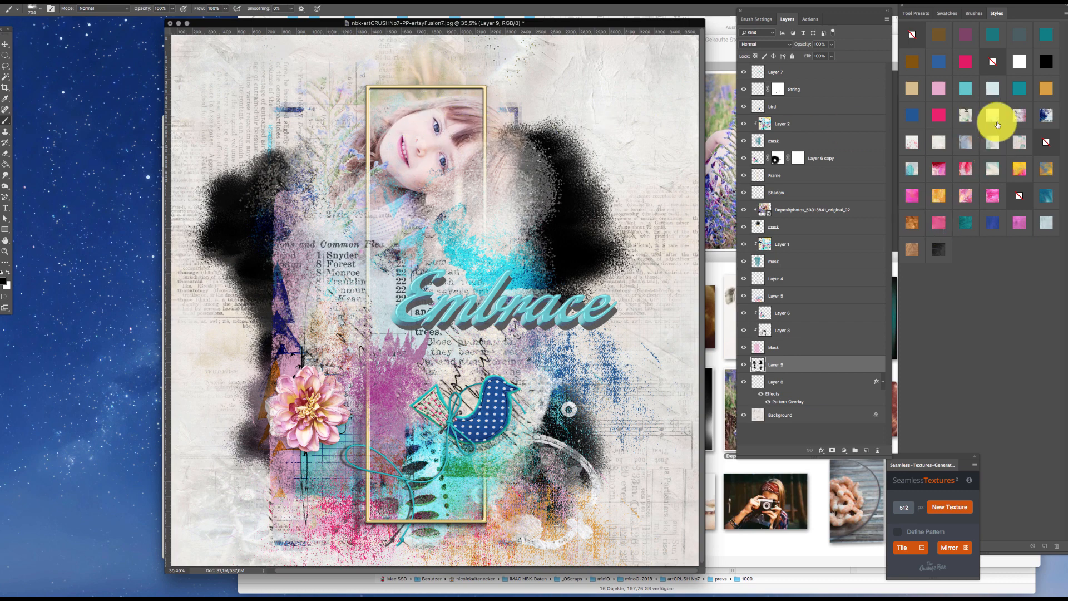
- Try the Fusion styles in turn on Layer 9's painted patches and settle on the multicoloured one with blue zigzags and rust-coloured leaves
{"action": "left_click", "coordinate": [966, 114]}
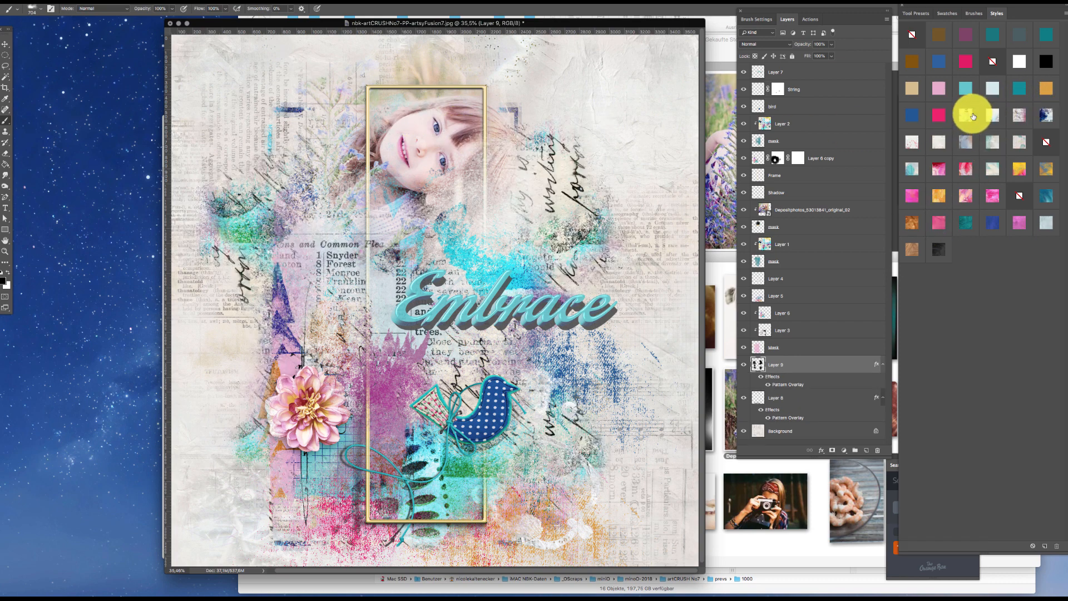
{"action": "left_click", "coordinate": [992, 115]}
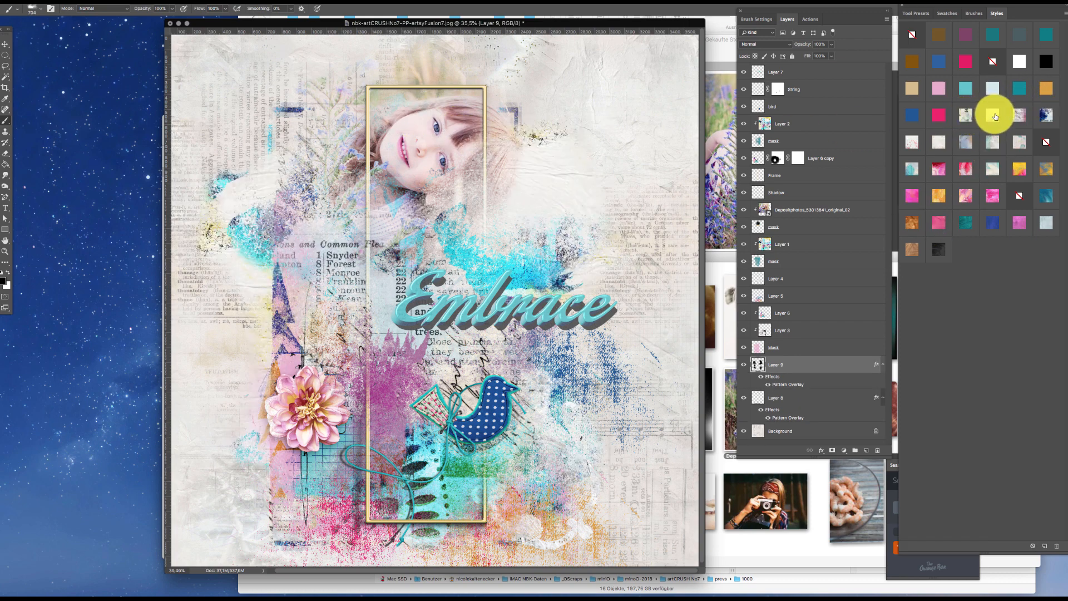
{"action": "left_click", "coordinate": [1020, 117]}
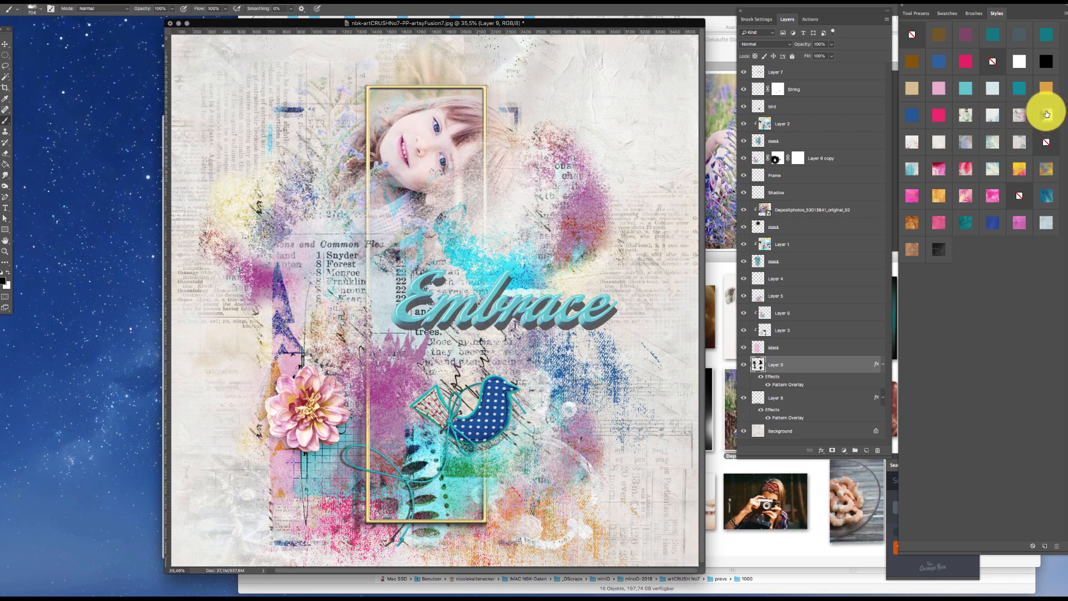
{"action": "left_click", "coordinate": [1046, 114]}
{"action": "left_click", "coordinate": [917, 139]}
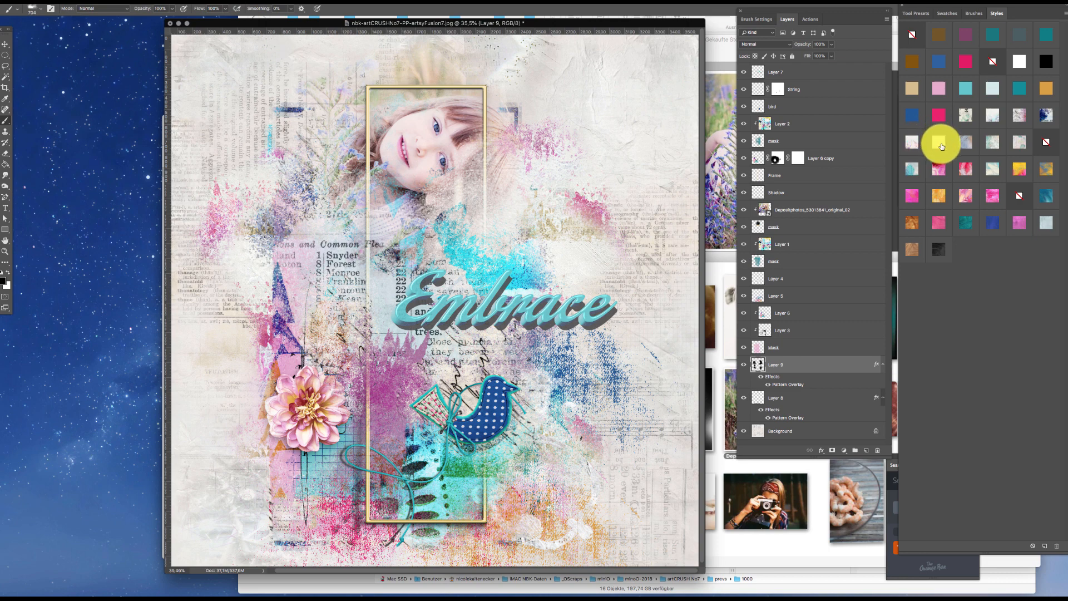
{"action": "left_click", "coordinate": [941, 143]}
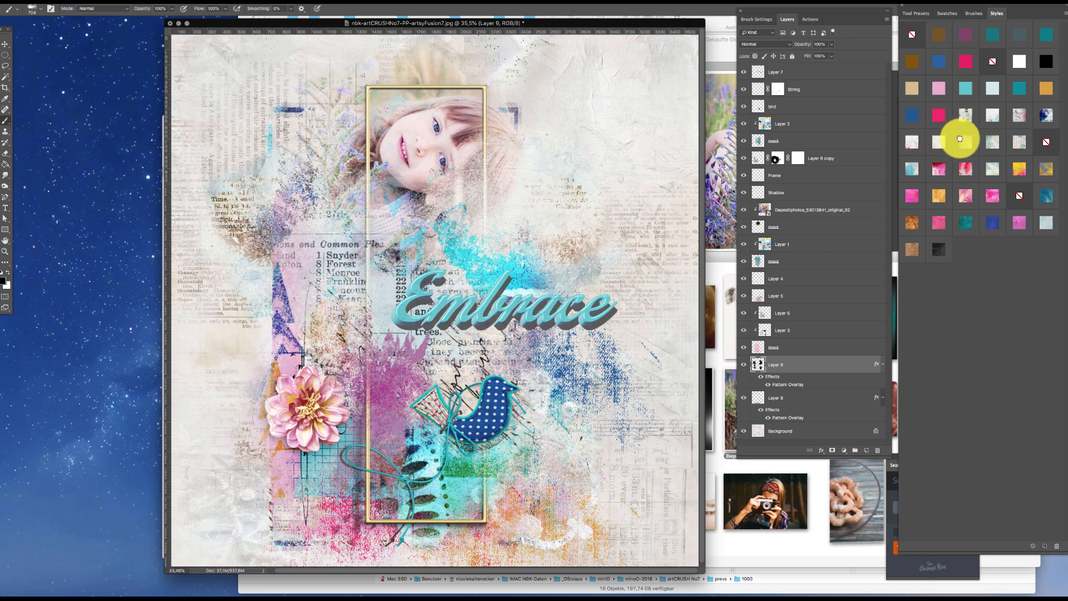
{"action": "left_click", "coordinate": [965, 140]}
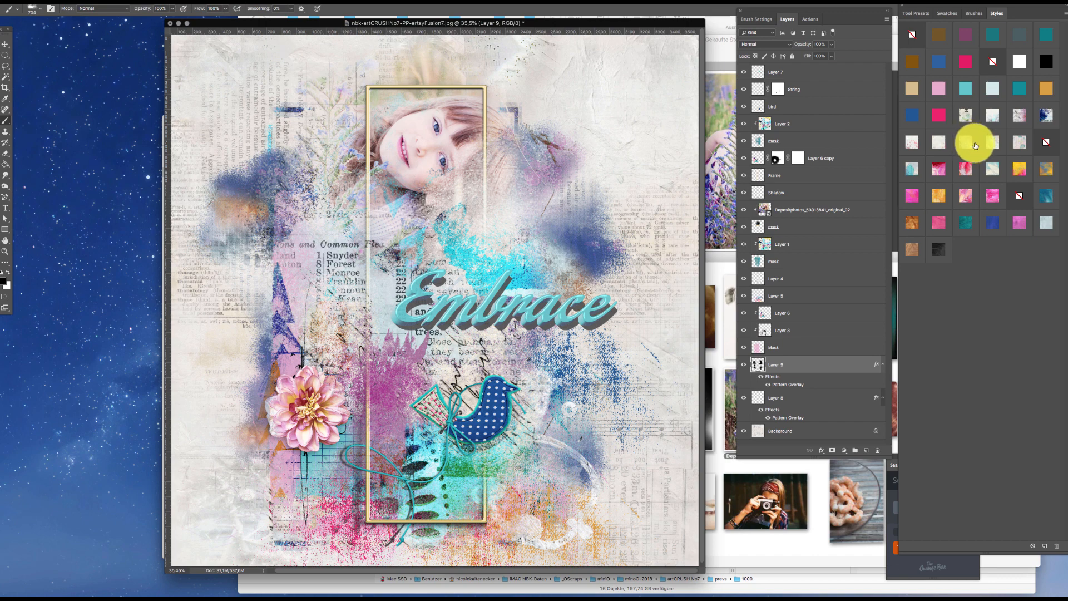
{"action": "left_click", "coordinate": [995, 139]}
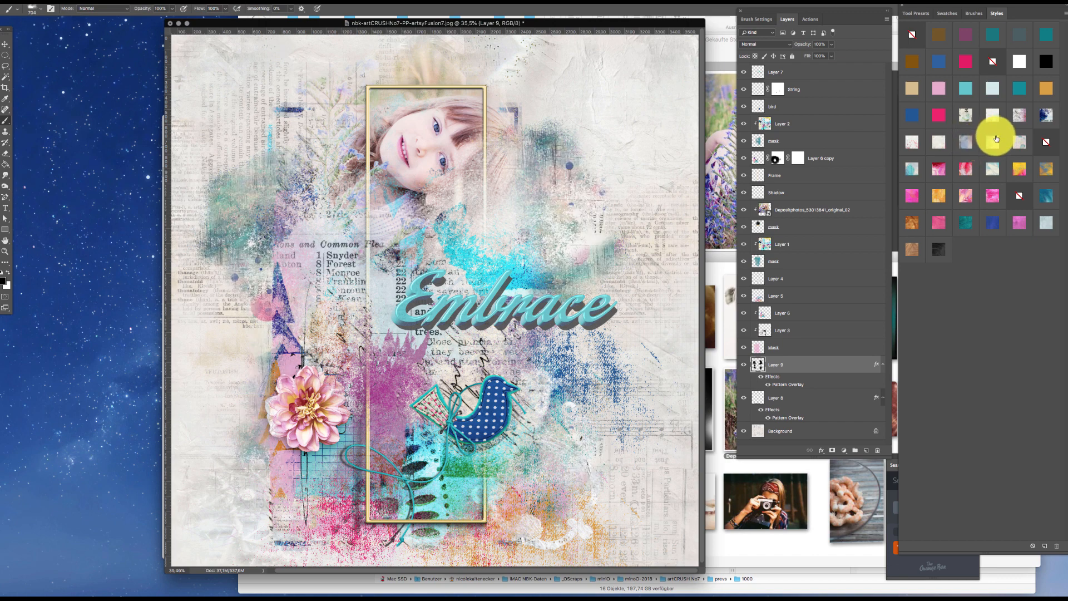
{"action": "left_click", "coordinate": [1016, 143]}
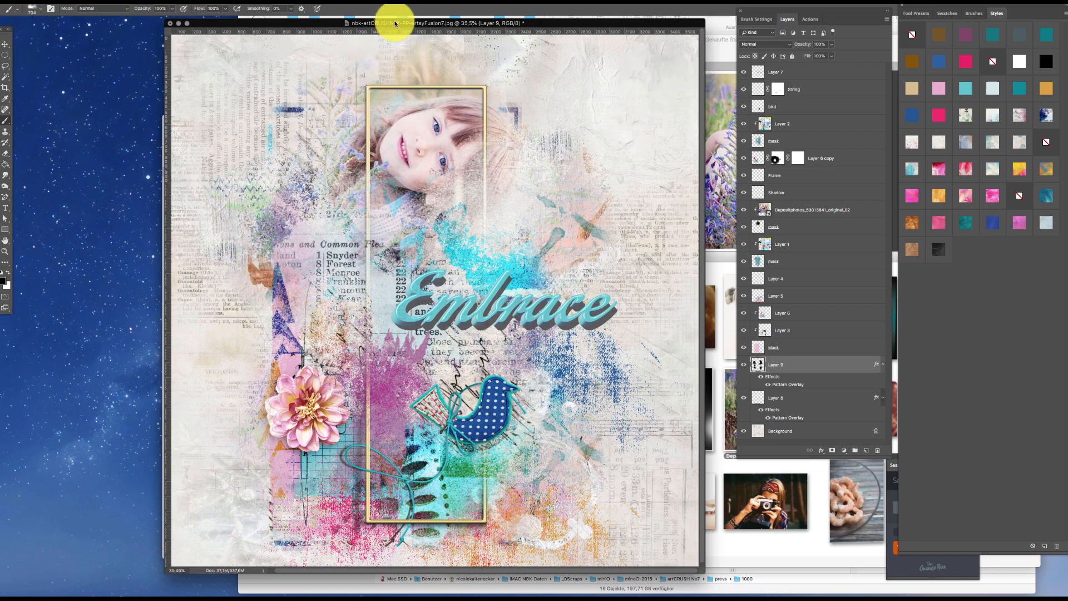
- Extend the styled paint on Layer 9 with more brush strokes around the outer edges of the collage
{"action": "left_click_drag", "start_coordinate": [396, 23], "coordinate": [429, 21]}
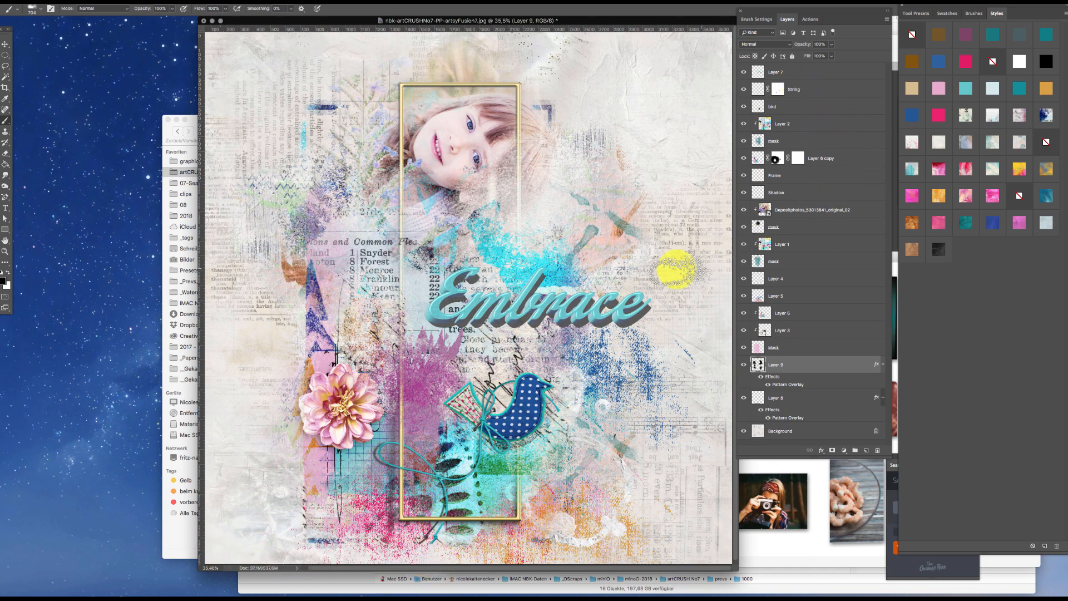
{"action": "mouse_move", "coordinate": [676, 269]}
{"action": "left_mouse_down"}
{"action": "mouse_move", "coordinate": [567, 241]}
{"action": "mouse_move", "coordinate": [640, 135]}
{"action": "mouse_move", "coordinate": [638, 186]}
{"action": "mouse_move", "coordinate": [618, 238]}
{"action": "mouse_move", "coordinate": [621, 156]}
{"action": "mouse_move", "coordinate": [603, 121]}
{"action": "mouse_move", "coordinate": [525, 144]}
{"action": "mouse_move", "coordinate": [455, 95]}
{"action": "mouse_move", "coordinate": [351, 99]}
{"action": "mouse_move", "coordinate": [294, 209]}
{"action": "mouse_move", "coordinate": [296, 311]}
{"action": "mouse_move", "coordinate": [279, 385]}
{"action": "mouse_move", "coordinate": [287, 402]}
{"action": "mouse_move", "coordinate": [269, 451]}
{"action": "mouse_move", "coordinate": [360, 481]}
{"action": "left_mouse_up"}
{"action": "mouse_move", "coordinate": [606, 400]}
{"action": "left_mouse_down"}
{"action": "mouse_move", "coordinate": [626, 508]}
{"action": "mouse_move", "coordinate": [615, 400]}
{"action": "left_mouse_up"}
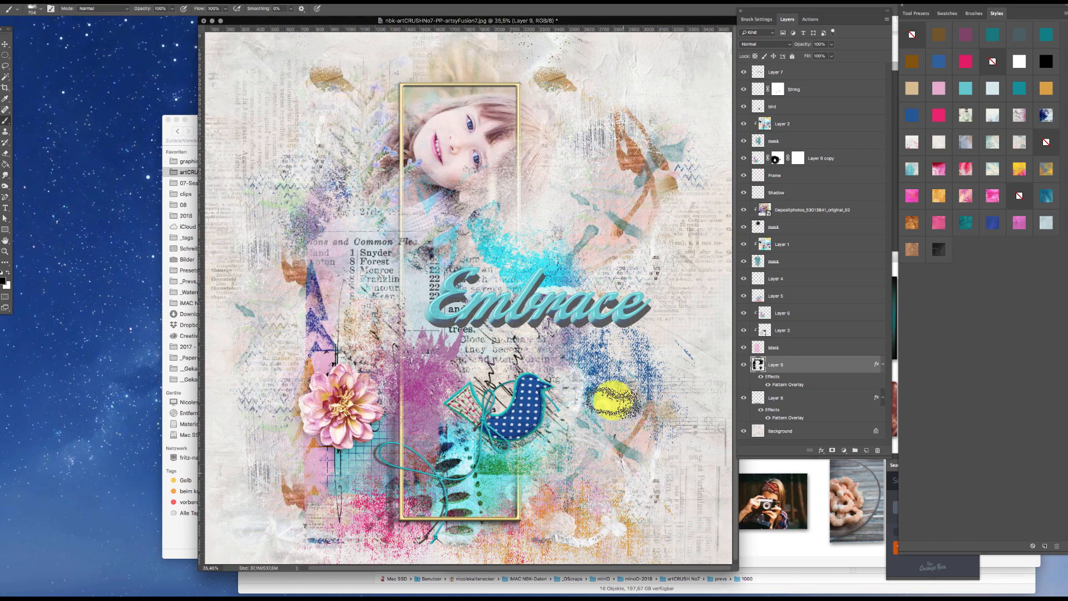
- Add a new layer above Layer 9 and paint black textured patches beside the photo, behind Embrace and around the bird
{"action": "key", "text": "shift+super+n"}
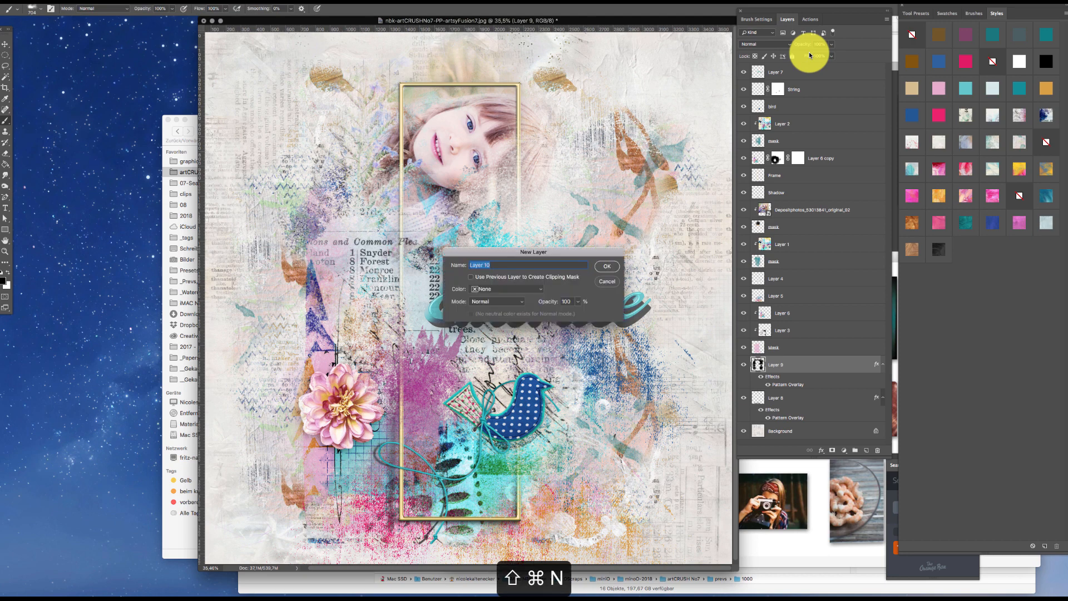
{"action": "key", "text": "Return"}
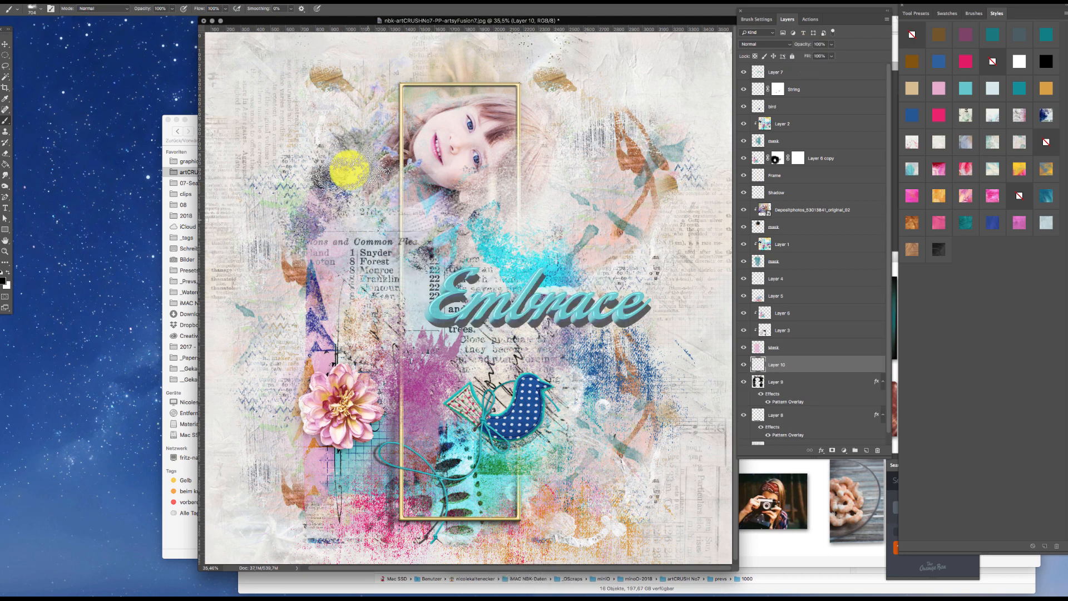
{"action": "left_click_drag", "start_coordinate": [367, 151], "coordinate": [303, 190]}
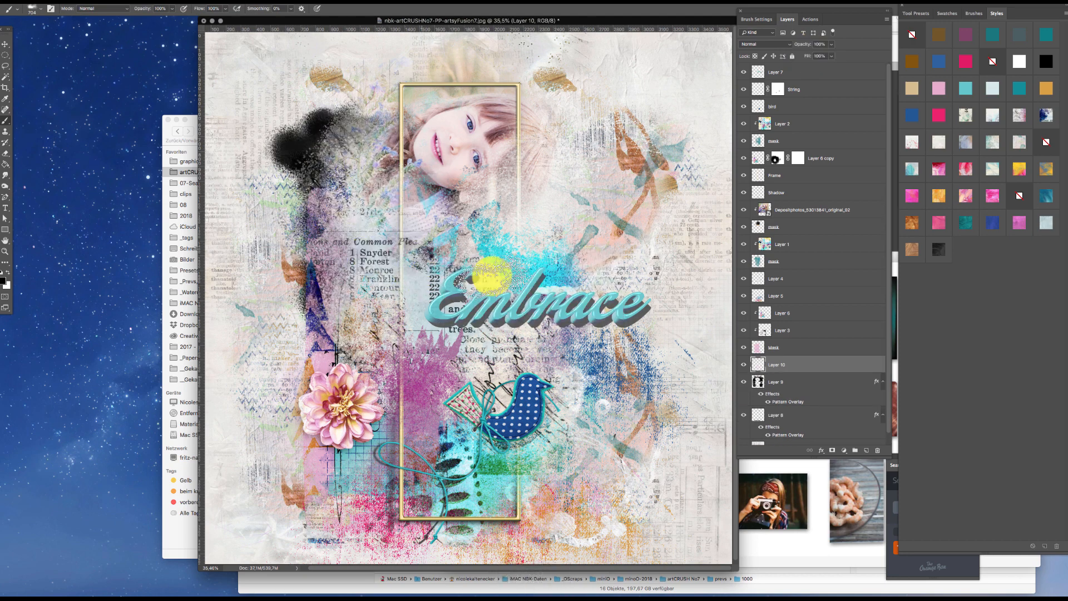
{"action": "mouse_move", "coordinate": [584, 222]}
{"action": "left_mouse_down"}
{"action": "mouse_move", "coordinate": [624, 324]}
{"action": "mouse_move", "coordinate": [656, 307]}
{"action": "mouse_move", "coordinate": [605, 273]}
{"action": "mouse_move", "coordinate": [549, 305]}
{"action": "left_mouse_up"}
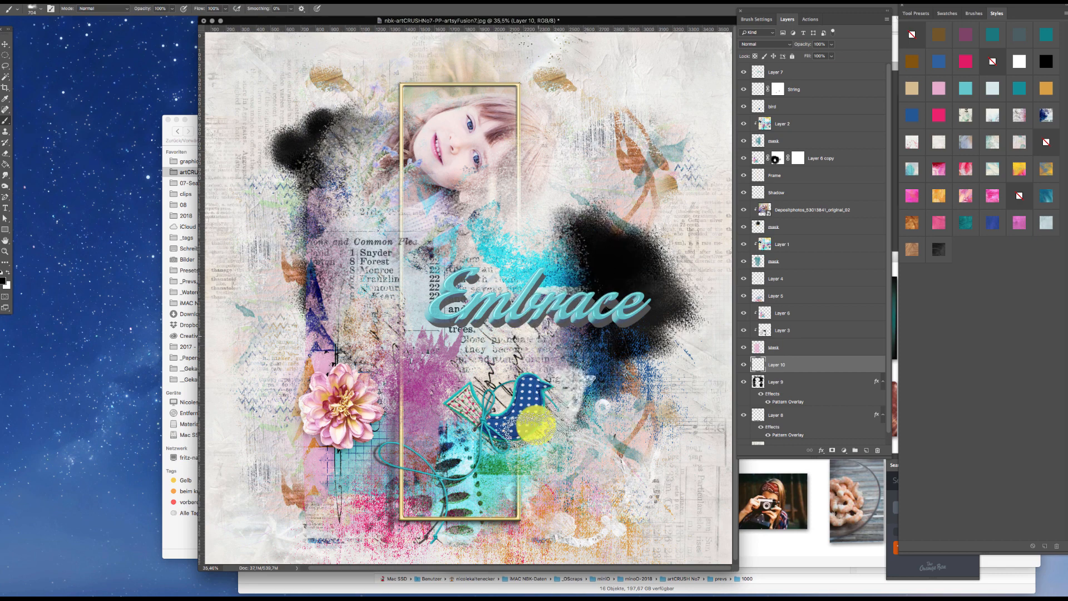
{"action": "mouse_move", "coordinate": [589, 376]}
{"action": "left_mouse_down"}
{"action": "mouse_move", "coordinate": [634, 288]}
{"action": "mouse_move", "coordinate": [601, 222]}
{"action": "left_mouse_up"}
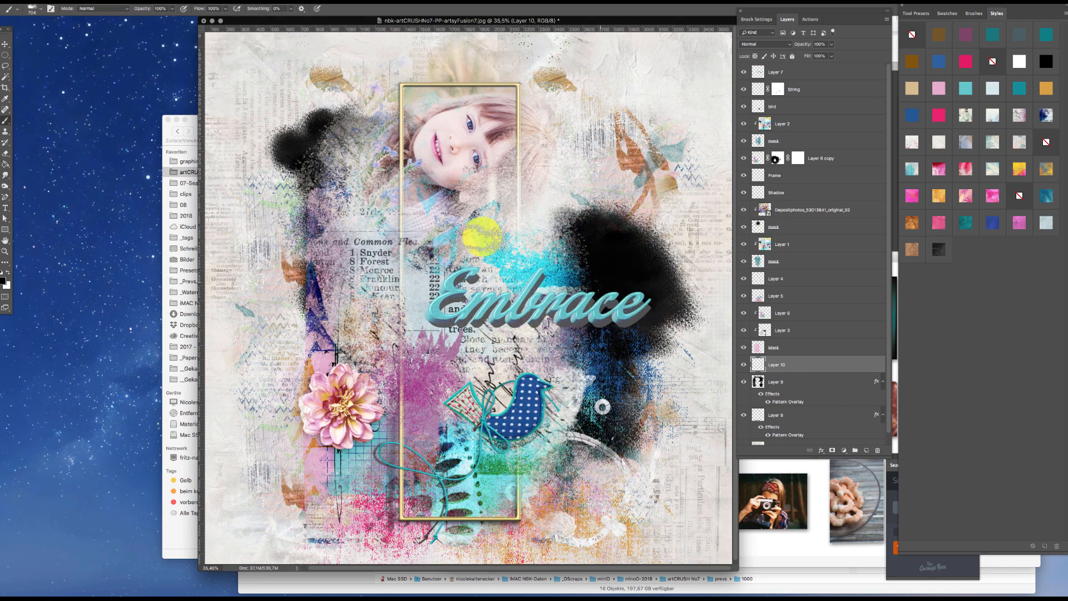
{"action": "mouse_move", "coordinate": [310, 195]}
{"action": "left_mouse_down"}
{"action": "mouse_move", "coordinate": [306, 265]}
{"action": "mouse_move", "coordinate": [331, 288]}
{"action": "mouse_move", "coordinate": [336, 357]}
{"action": "mouse_move", "coordinate": [289, 312]}
{"action": "left_mouse_up"}
- Switch to Adobe Bridge and view the nbk-artCRUSH-07-Styles-gesso.jpg preview in the nbk-artCRUSHNo7-PT-Styles-Gesso folder at full screen
{"action": "mouse_move", "coordinate": [473, 593]}
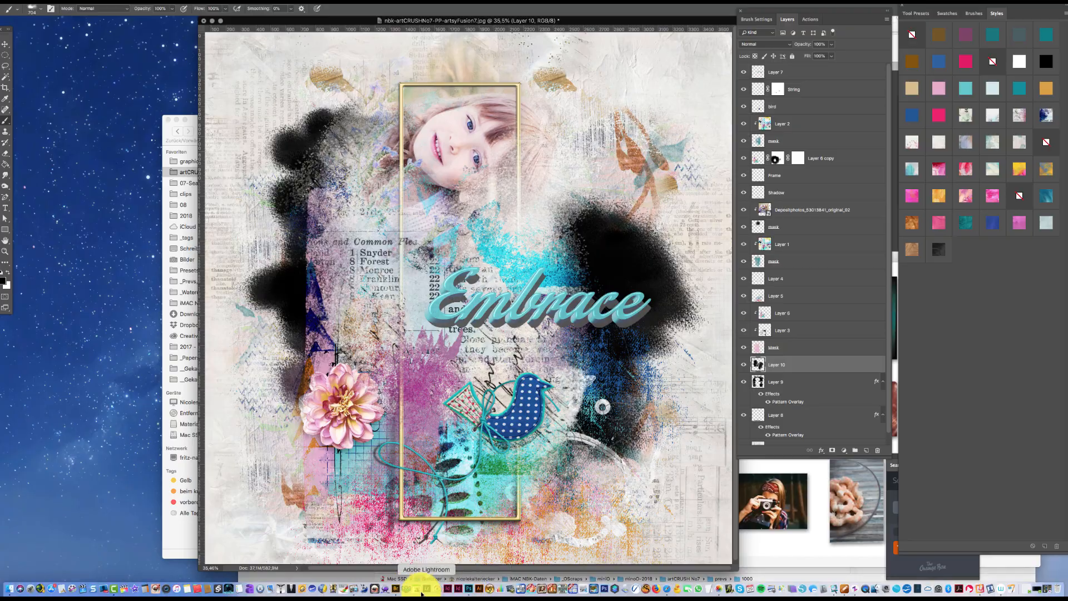
{"action": "left_click", "coordinate": [406, 580]}
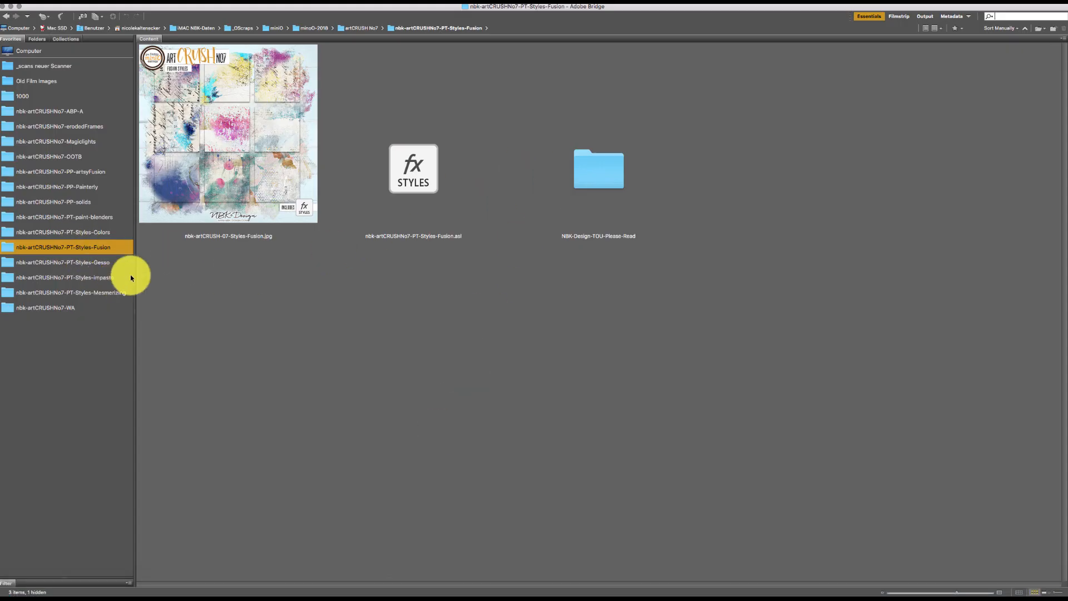
{"action": "left_click", "coordinate": [103, 266]}
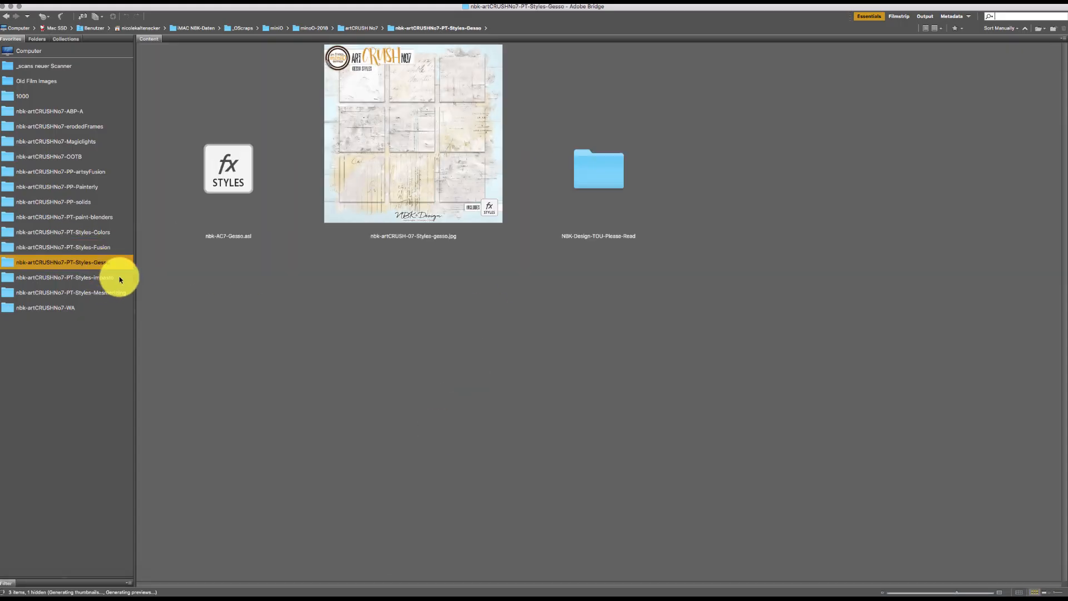
{"action": "left_click", "coordinate": [461, 139]}
{"action": "key", "text": "space"}
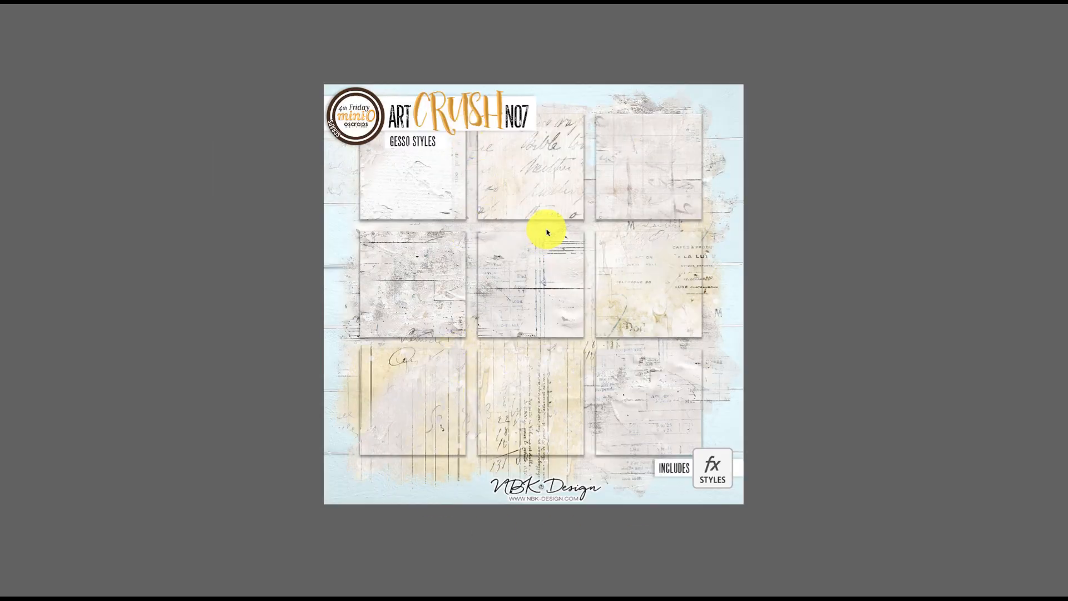
{"action": "key", "text": "space"}
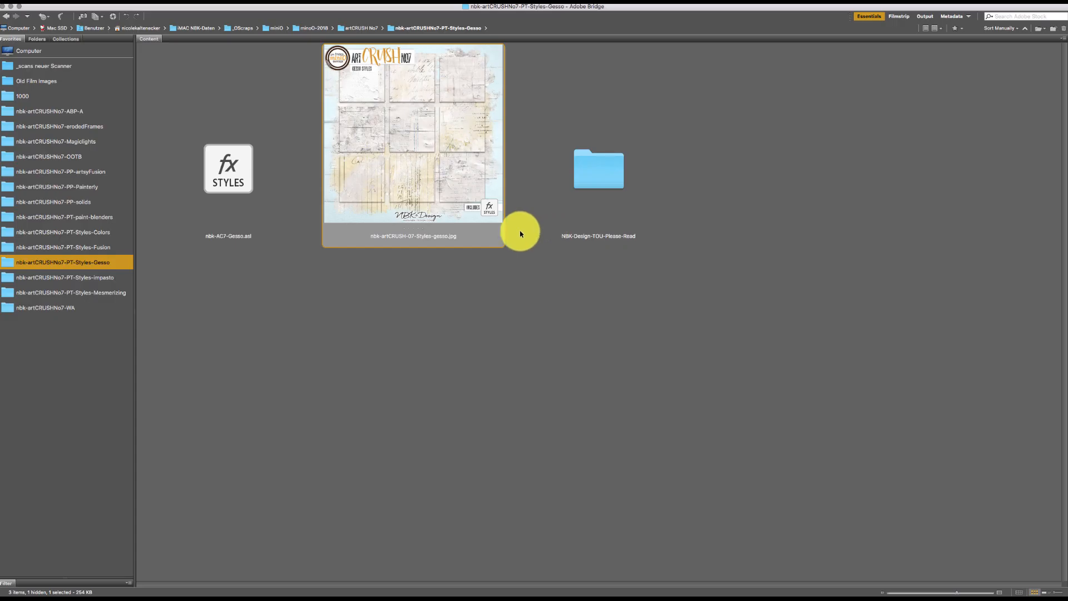
- Load the nbk-AC7-Gesso.asl layer styles from Adobe Bridge into Photoshop
{"action": "left_click", "coordinate": [463, 591]}
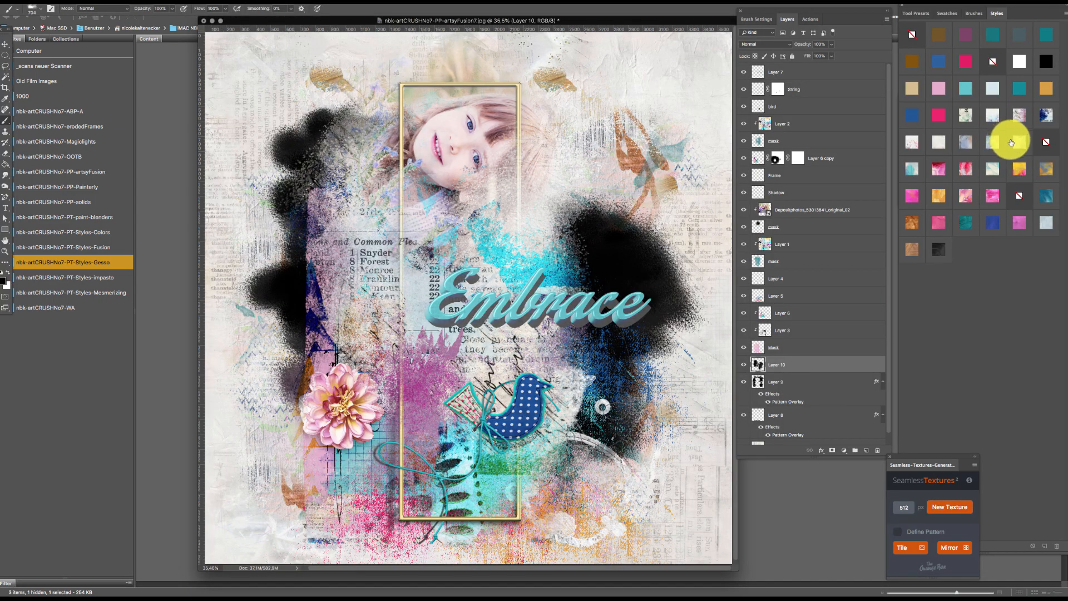
{"action": "mouse_move", "coordinate": [261, 589]}
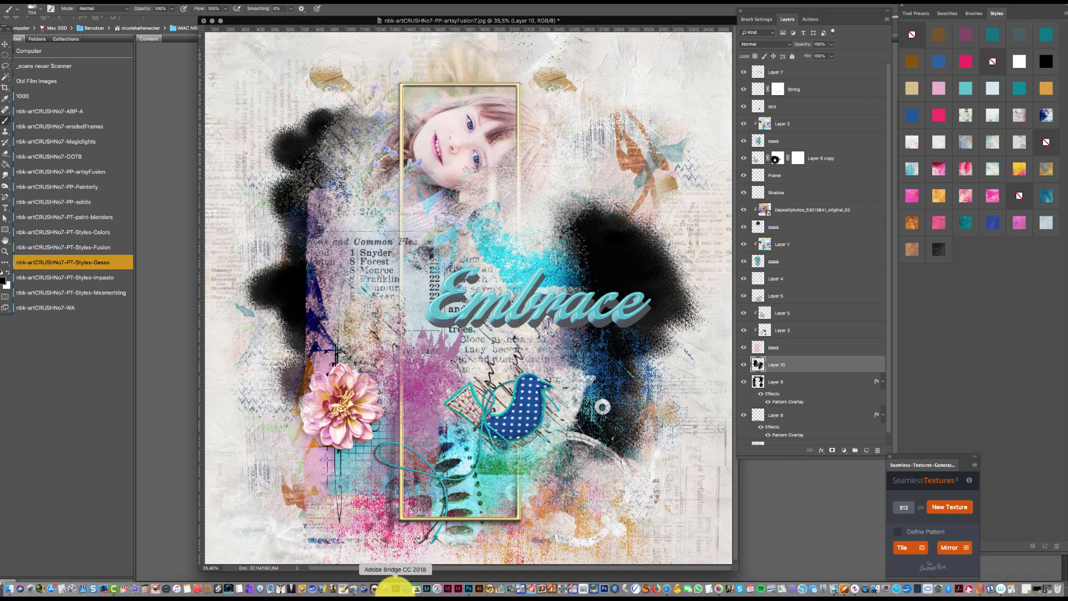
{"action": "left_click", "coordinate": [395, 587]}
{"action": "double_click", "coordinate": [251, 185]}
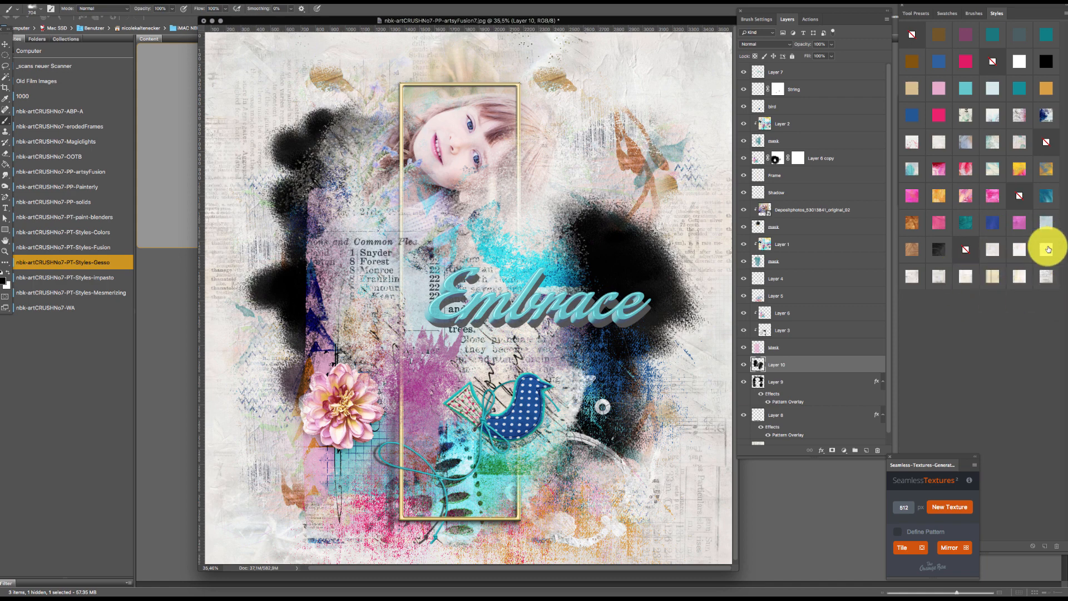
- Apply the first Gesso style to Layer 10 and hide all the collage layers above it
{"action": "left_click", "coordinate": [998, 256]}
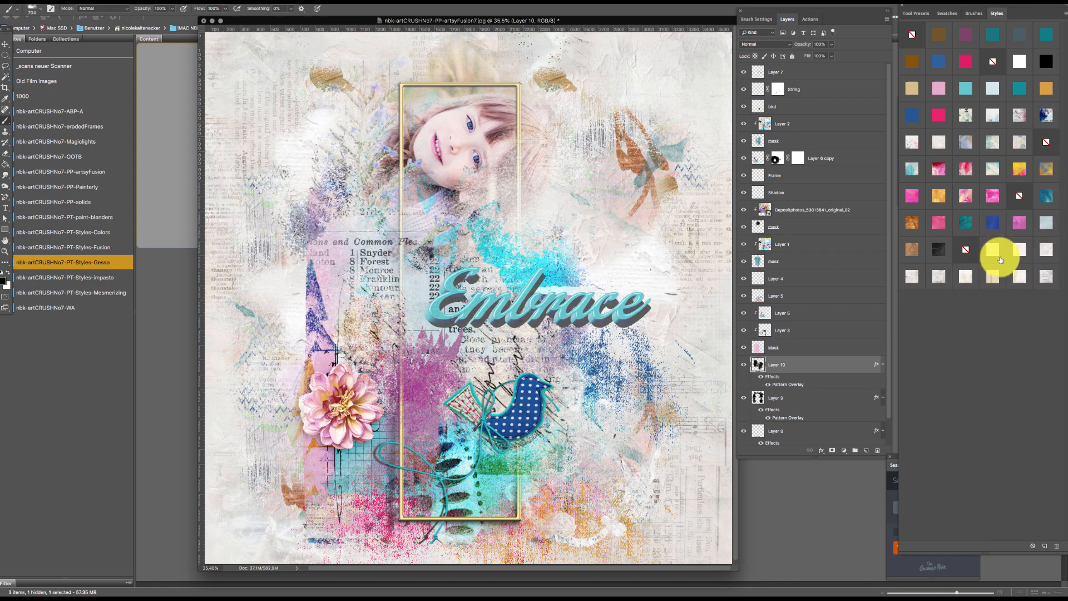
{"action": "left_click_drag", "start_coordinate": [745, 346], "coordinate": [728, 63]}
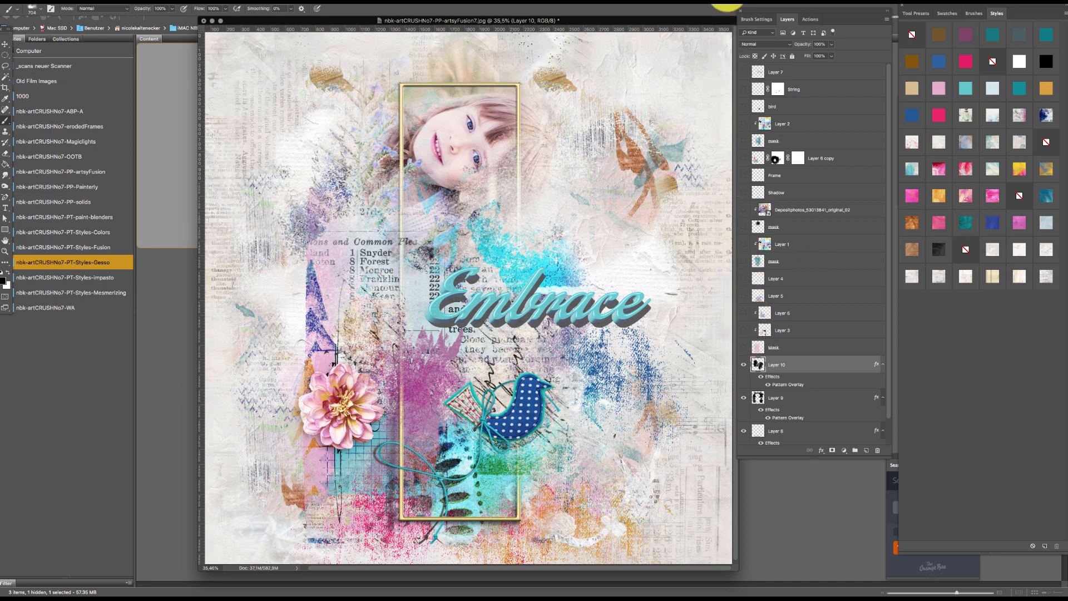
- Try the other Gesso styles one after another on Layer 10's painted patches, ending with the grey cracked-plaster style
{"action": "left_click", "coordinate": [1024, 248]}
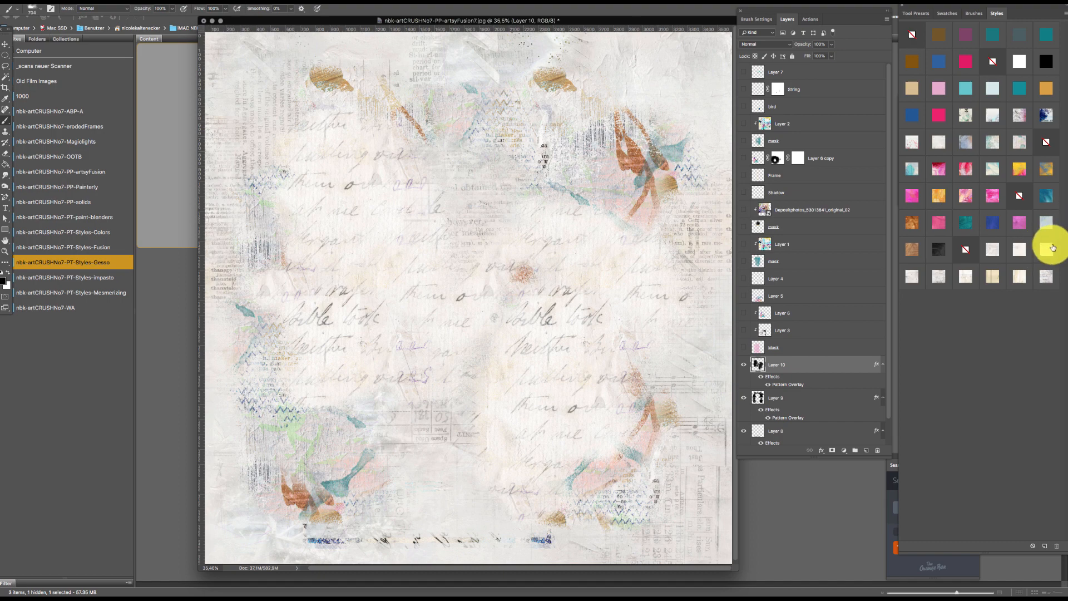
{"action": "left_click", "coordinate": [1047, 248]}
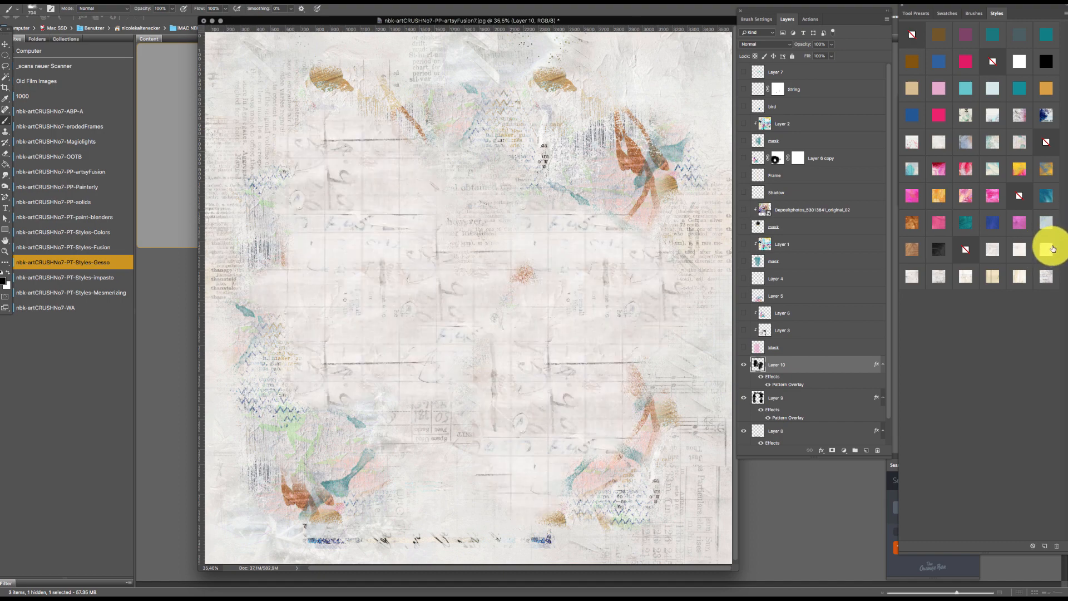
{"action": "left_click", "coordinate": [910, 283]}
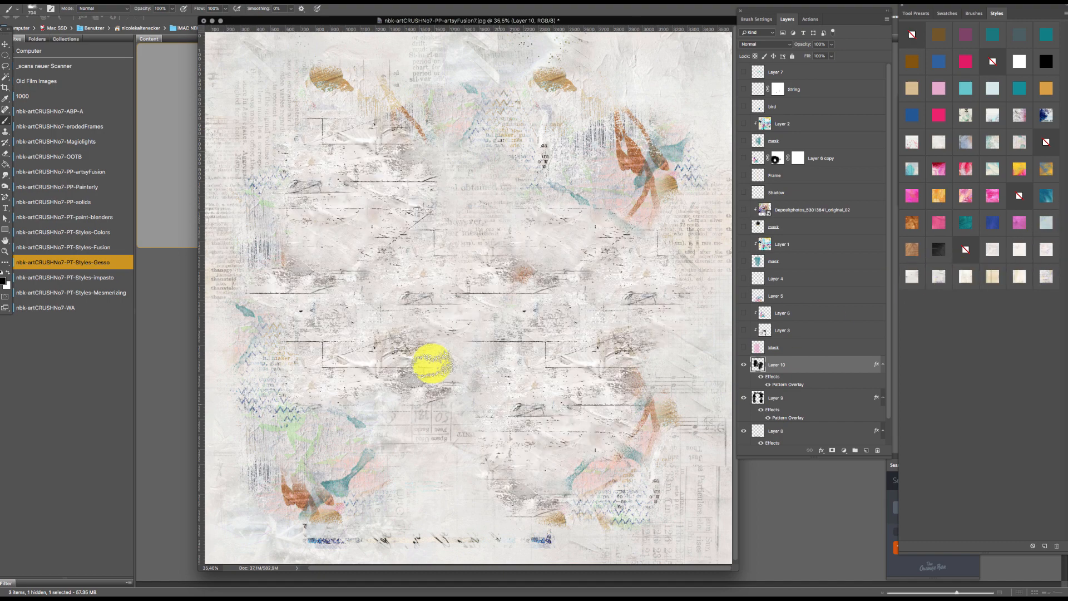
{"action": "left_click", "coordinate": [944, 281]}
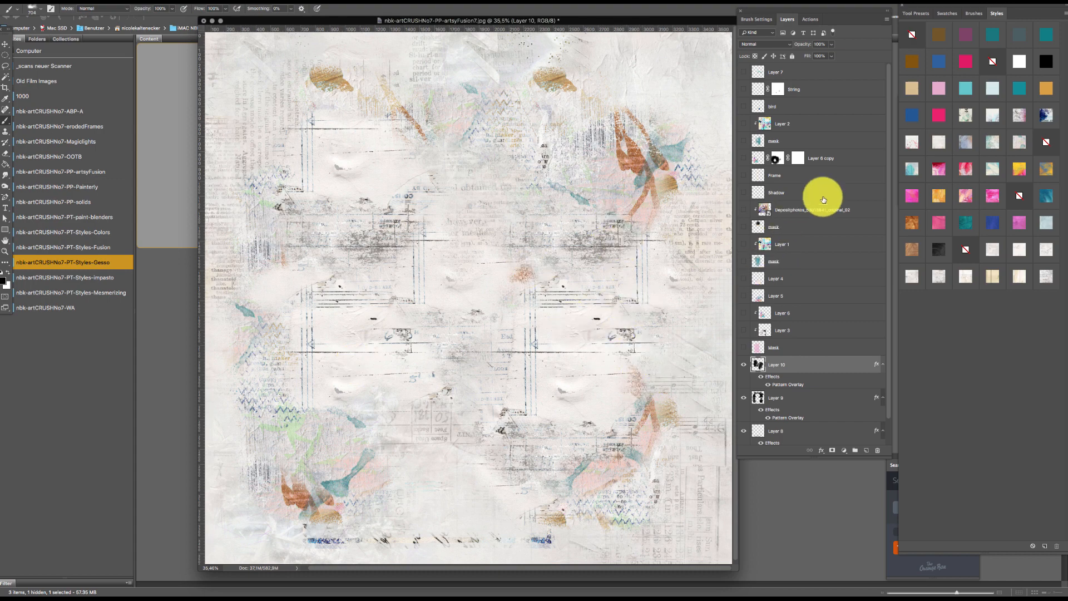
{"action": "left_click", "coordinate": [967, 275]}
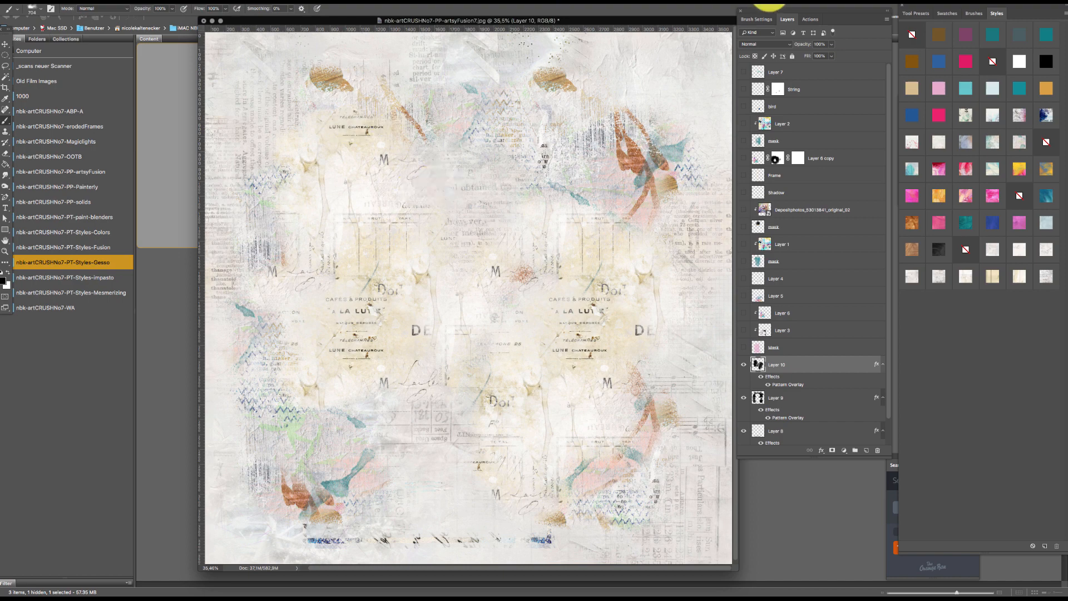
{"action": "left_click", "coordinate": [1017, 278]}
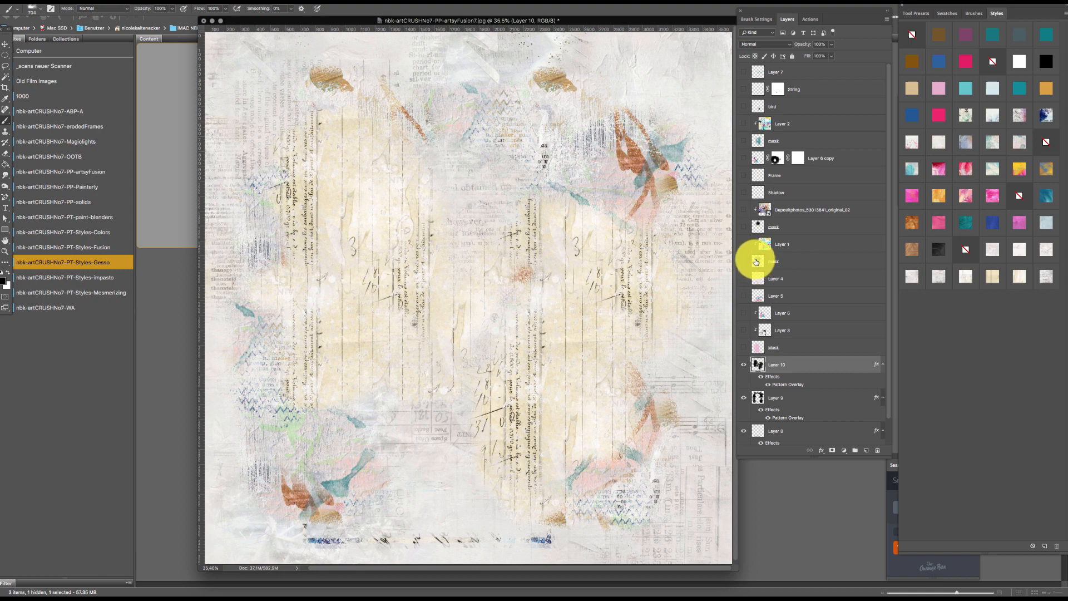
{"action": "left_click", "coordinate": [1046, 277]}
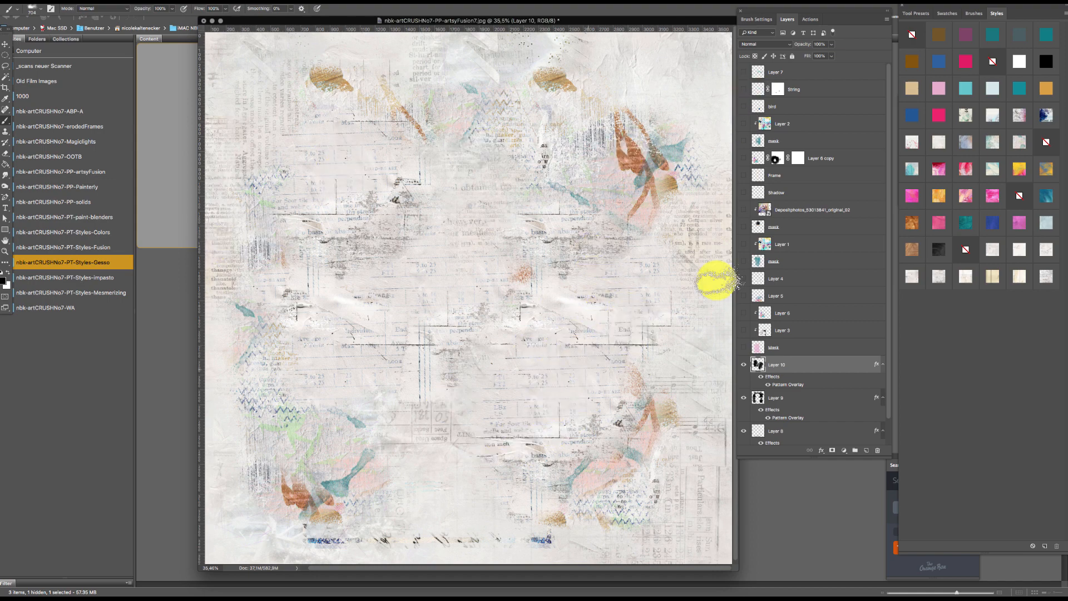
{"action": "left_click", "coordinate": [1003, 248]}
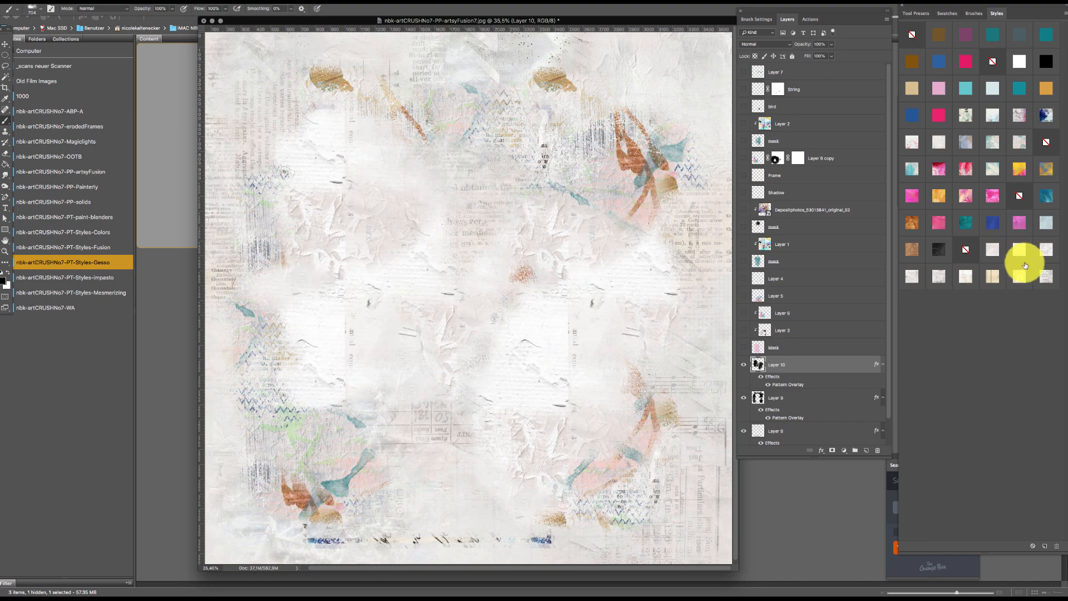
{"action": "left_click", "coordinate": [1029, 267]}
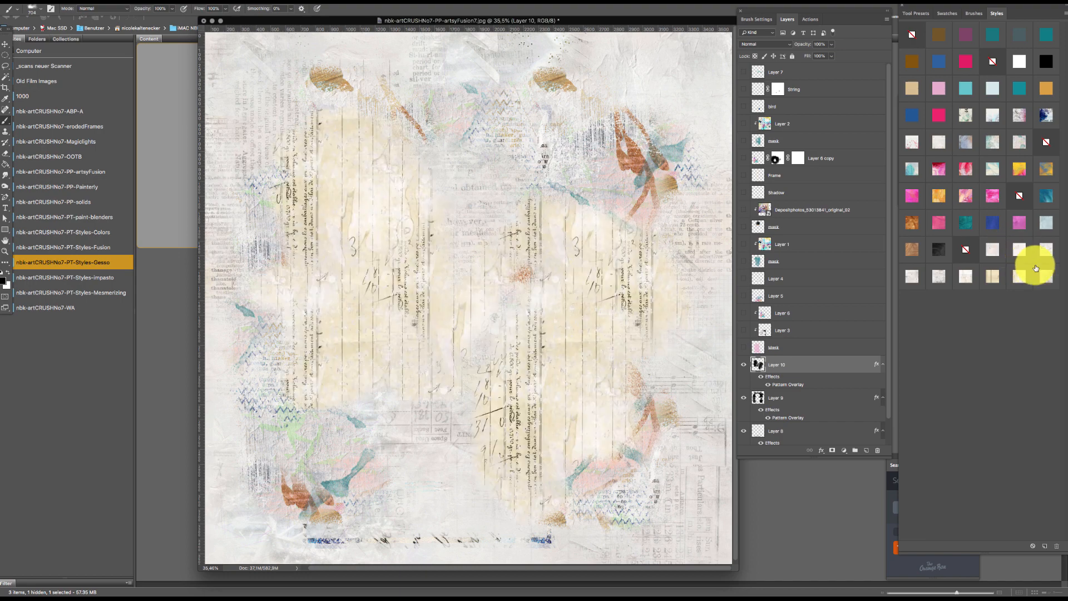
{"action": "left_click", "coordinate": [964, 279]}
{"action": "left_click", "coordinate": [943, 277]}
{"action": "left_click", "coordinate": [913, 273]}
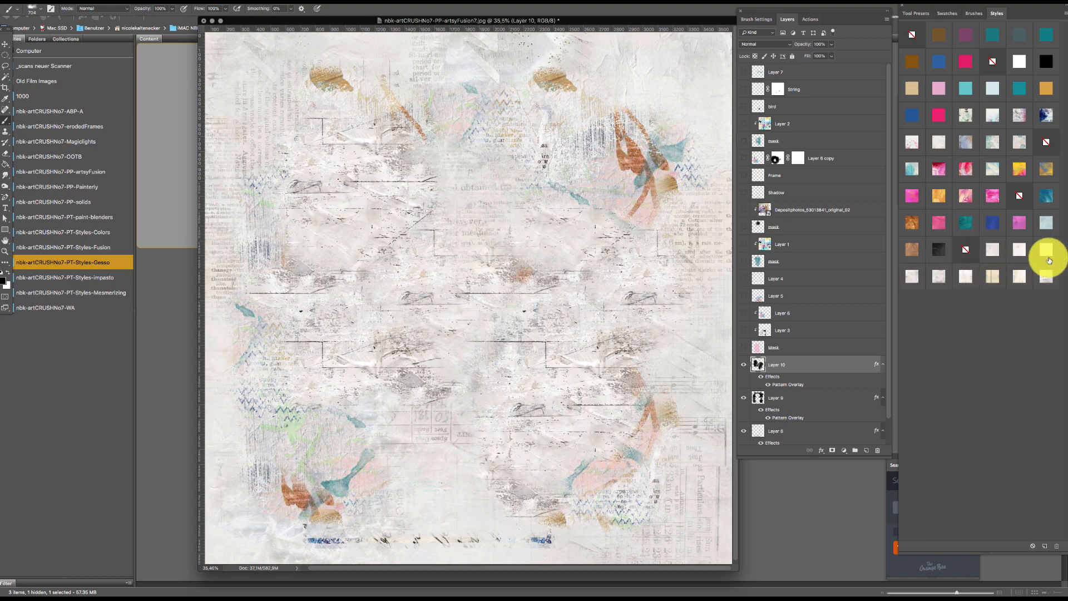
- Apply the white plaster Gesso style with fine grid lines to Layer 10 and show all the collage layers above it
{"action": "left_click", "coordinate": [1043, 269]}
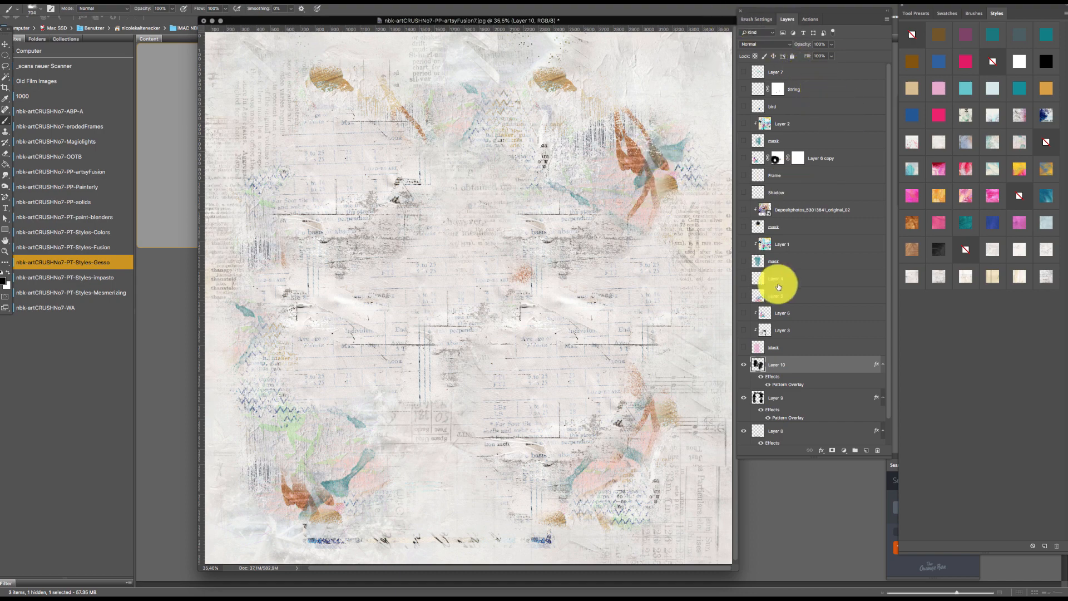
{"action": "left_click_drag", "start_coordinate": [744, 345], "coordinate": [744, 70]}
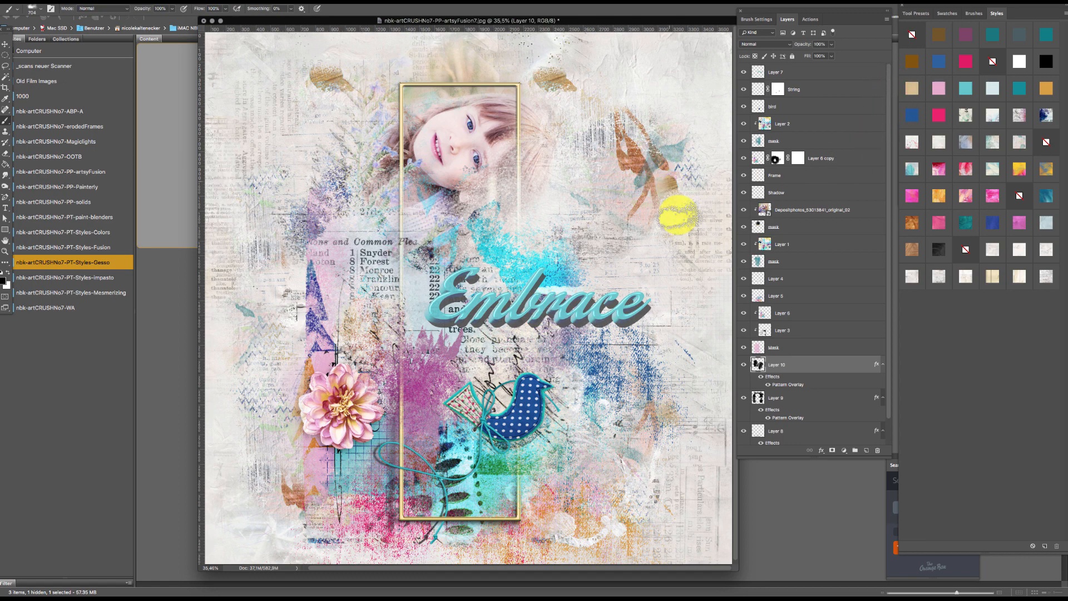
{"action": "key", "text": "super+minus"}
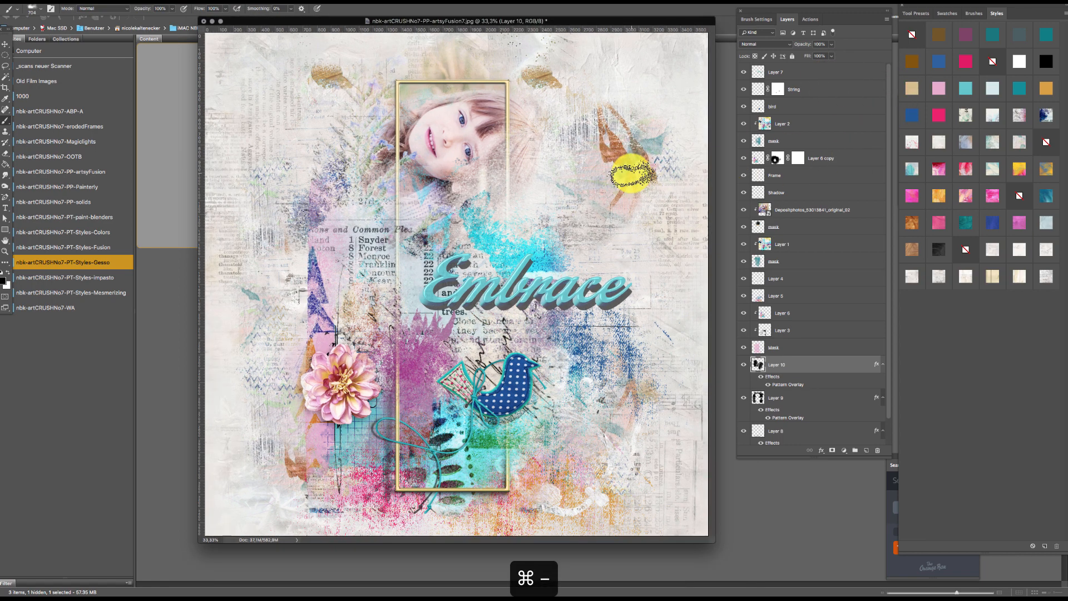
{"action": "left_click_drag", "start_coordinate": [723, 560], "coordinate": [726, 562]}
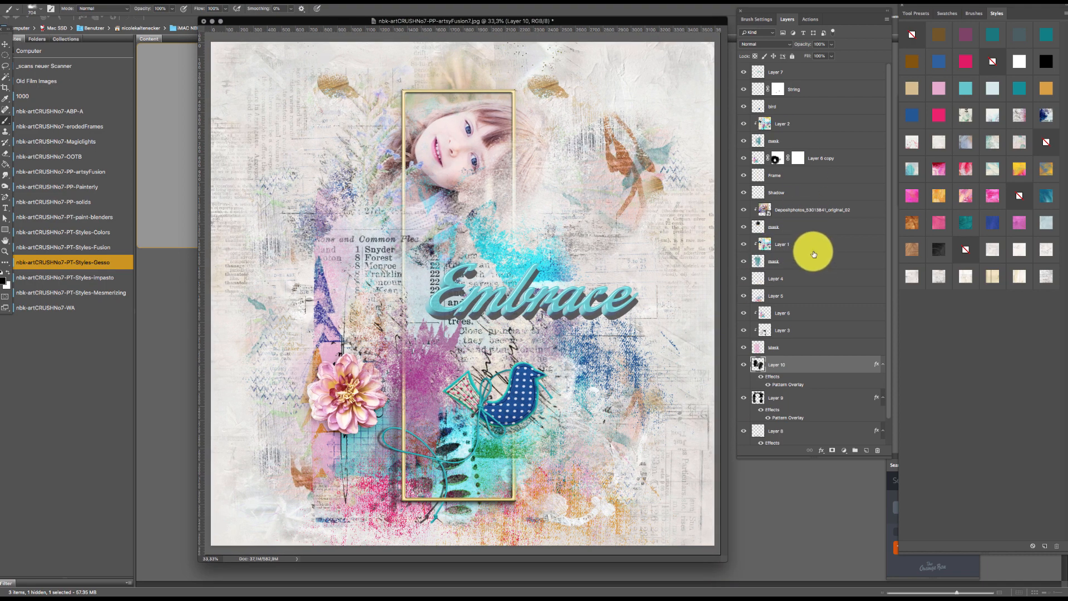
- Add a new layer above Layer 10 and load the nbk-AC7-Styles-Impasto.asl layer styles from Adobe Bridge into Photoshop
{"action": "key", "text": "shift+super+n"}
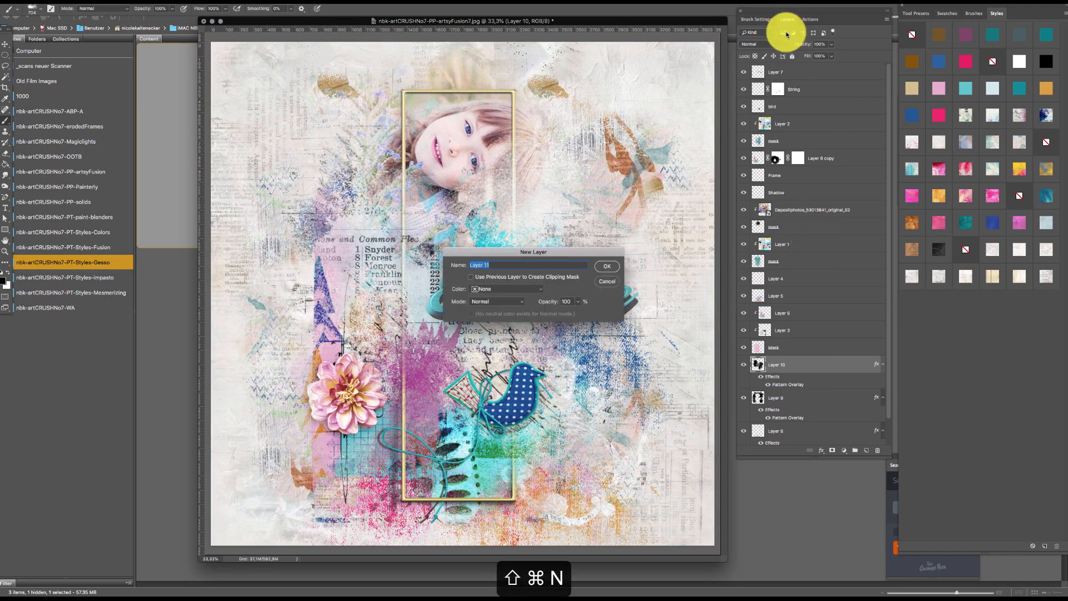
{"action": "key", "text": "Return"}
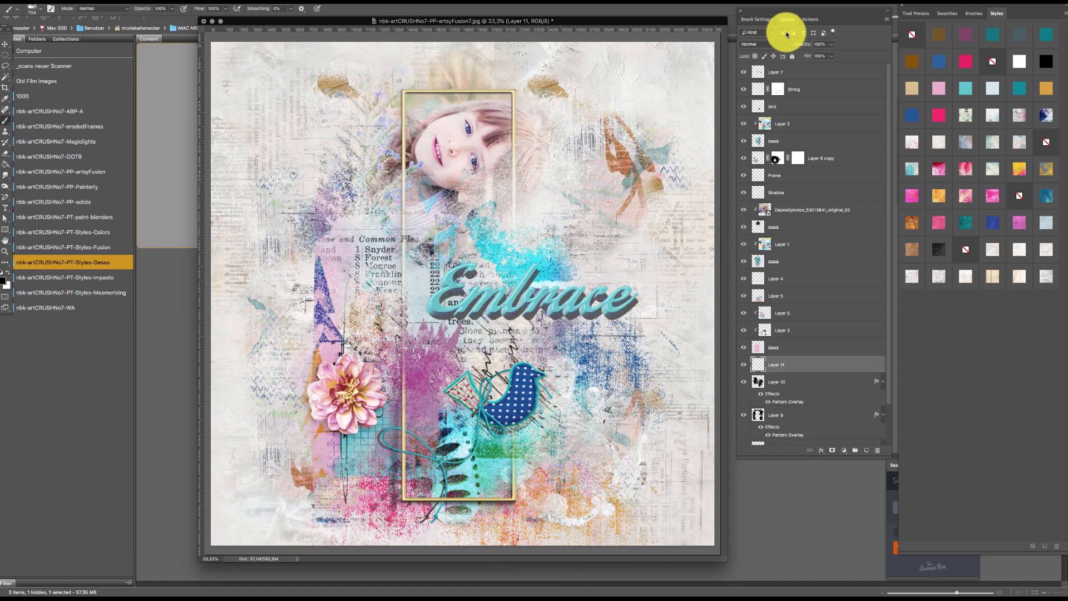
{"action": "left_click", "coordinate": [165, 414]}
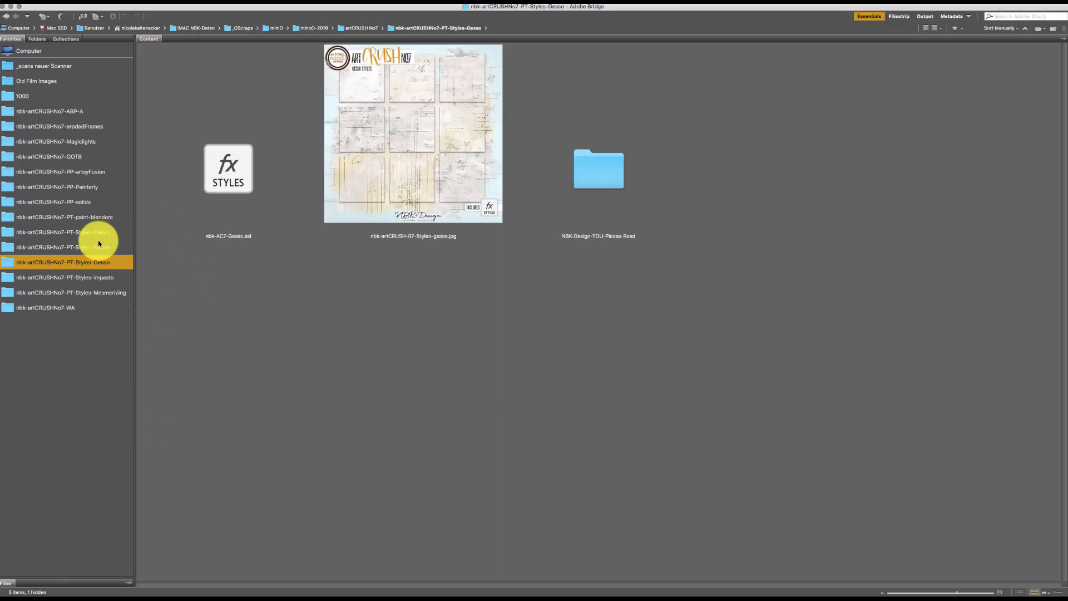
{"action": "left_click", "coordinate": [95, 277]}
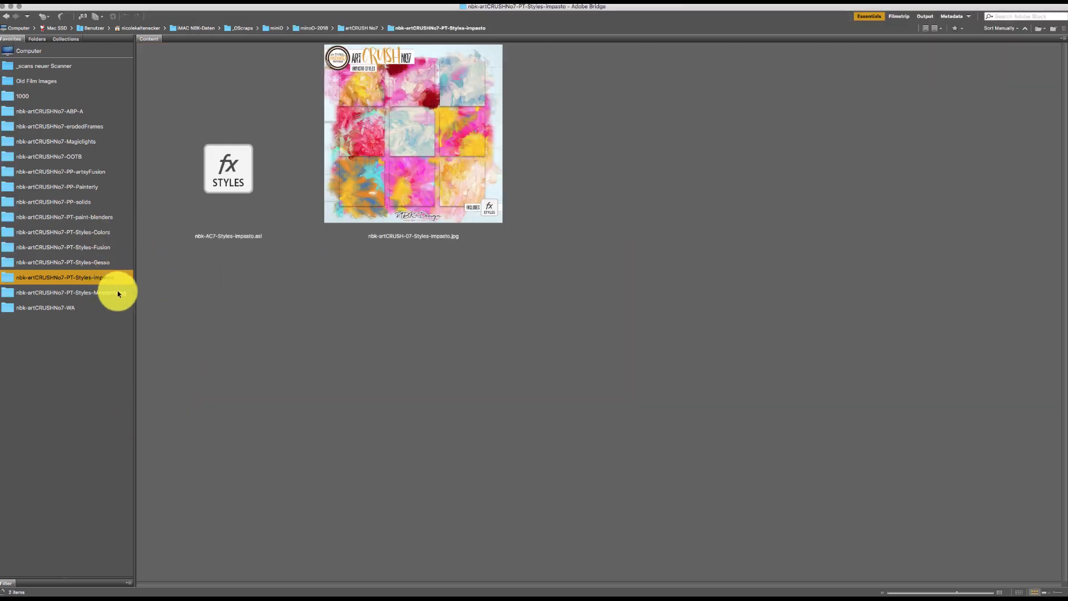
{"action": "left_click", "coordinate": [243, 184]}
{"action": "double_click", "coordinate": [239, 173]}
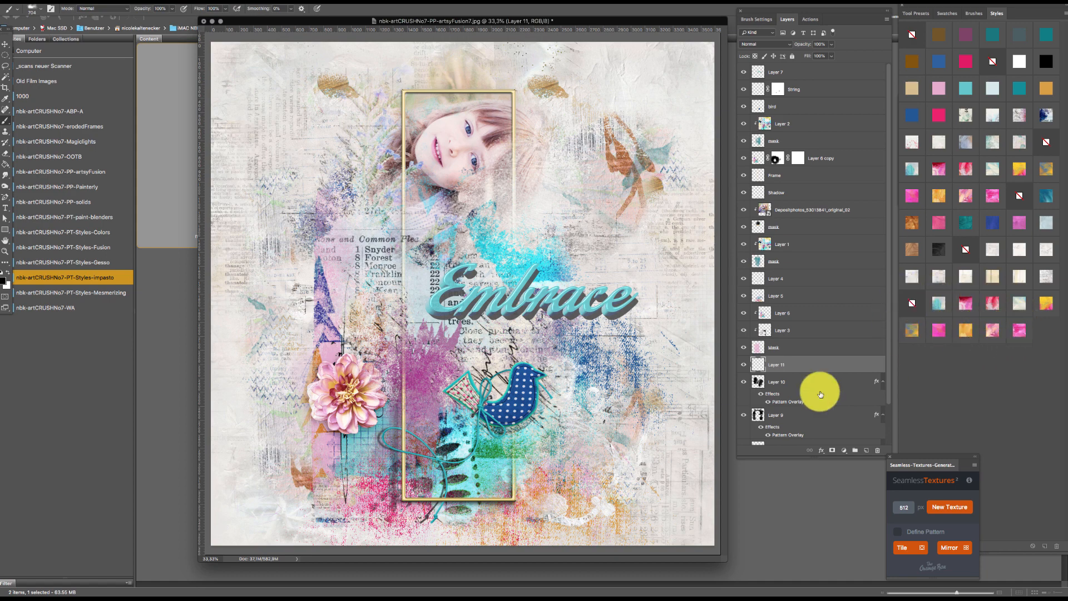
- Paint black patches on Layer 11 around the photo, title and flower with the nbk-AC7-paint+blend13 brush at 501 px
{"action": "left_click_drag", "start_coordinate": [726, 565], "coordinate": [735, 572]}
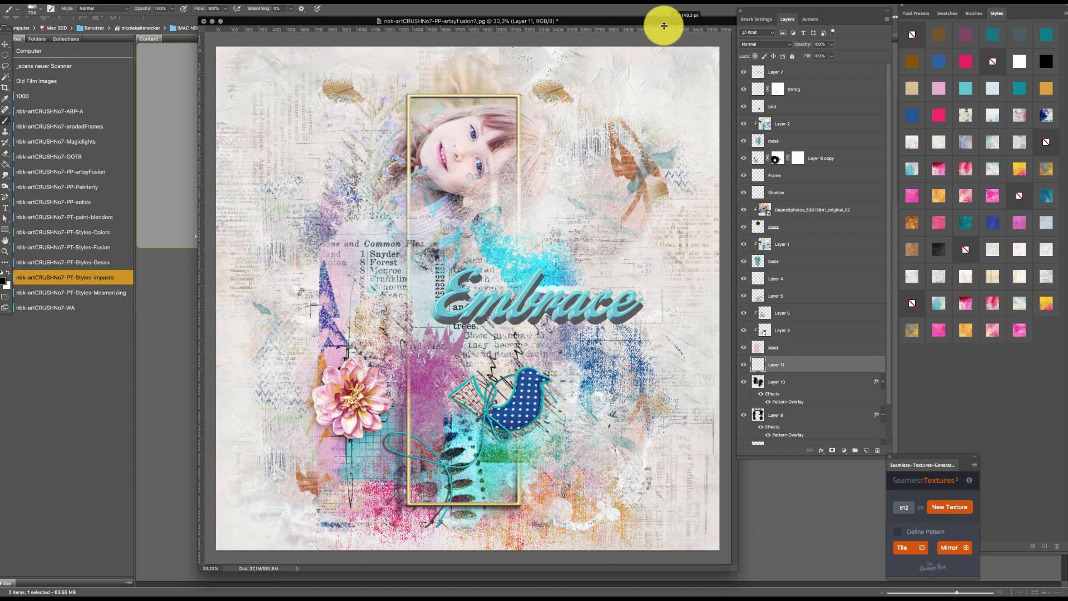
{"action": "left_click_drag", "start_coordinate": [664, 26], "coordinate": [657, 22]}
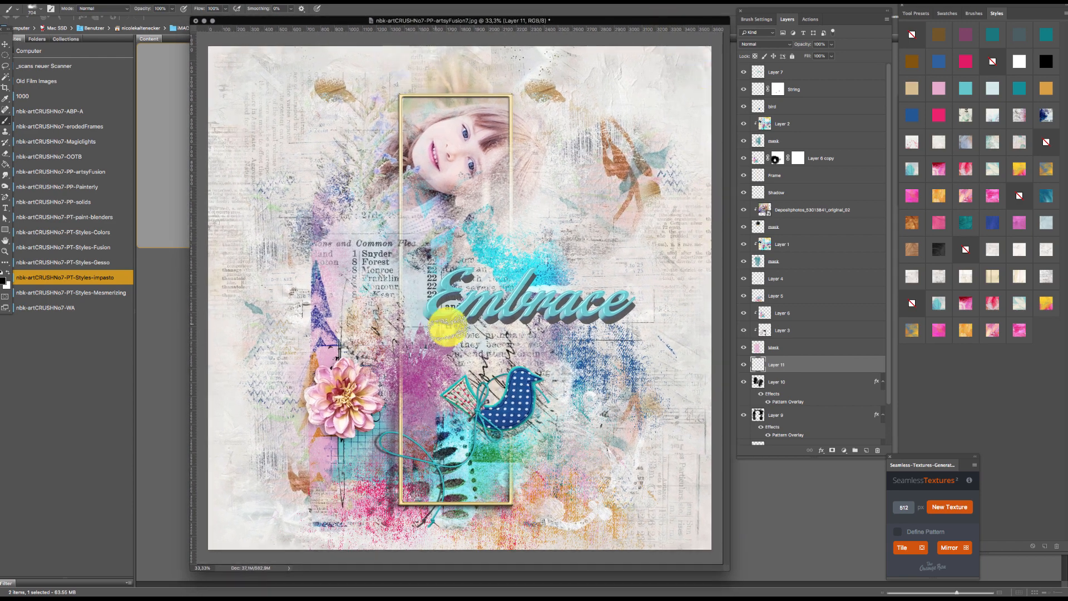
{"action": "right_click", "coordinate": [371, 209]}
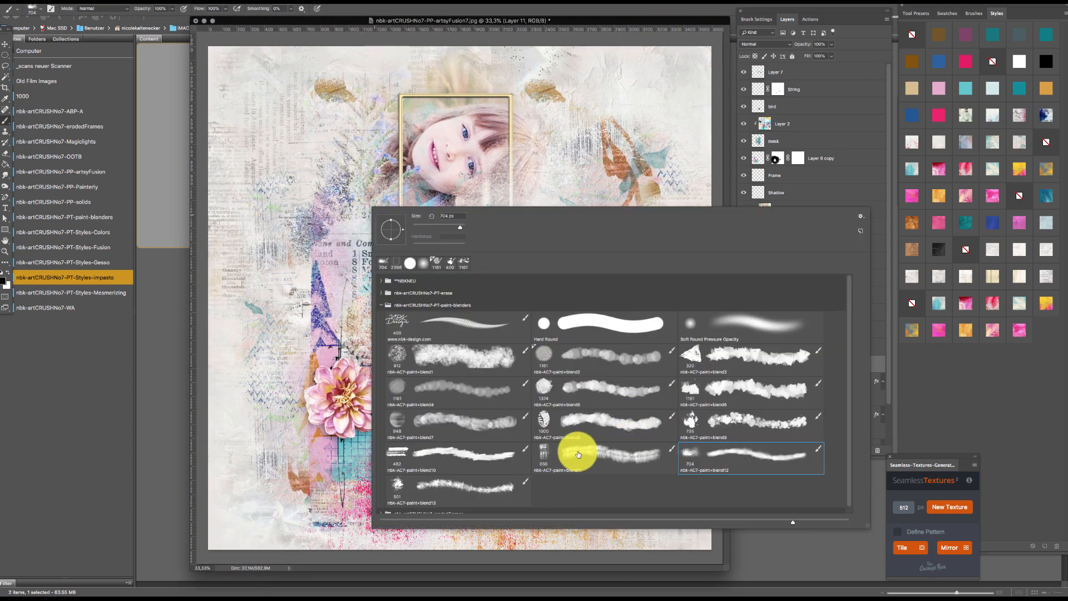
{"action": "left_click", "coordinate": [443, 486]}
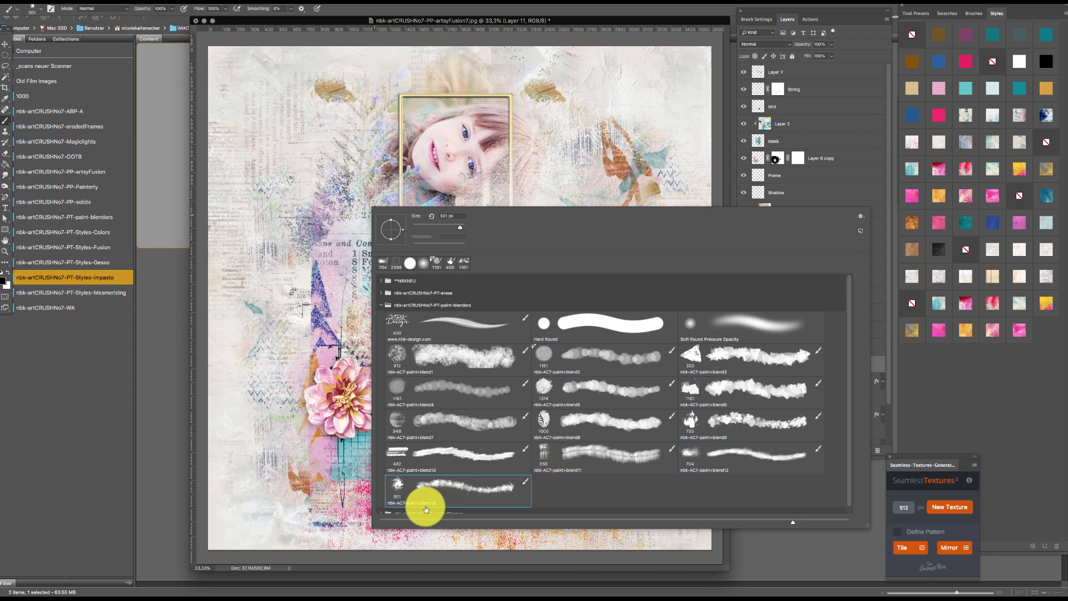
{"action": "left_click", "coordinate": [325, 187]}
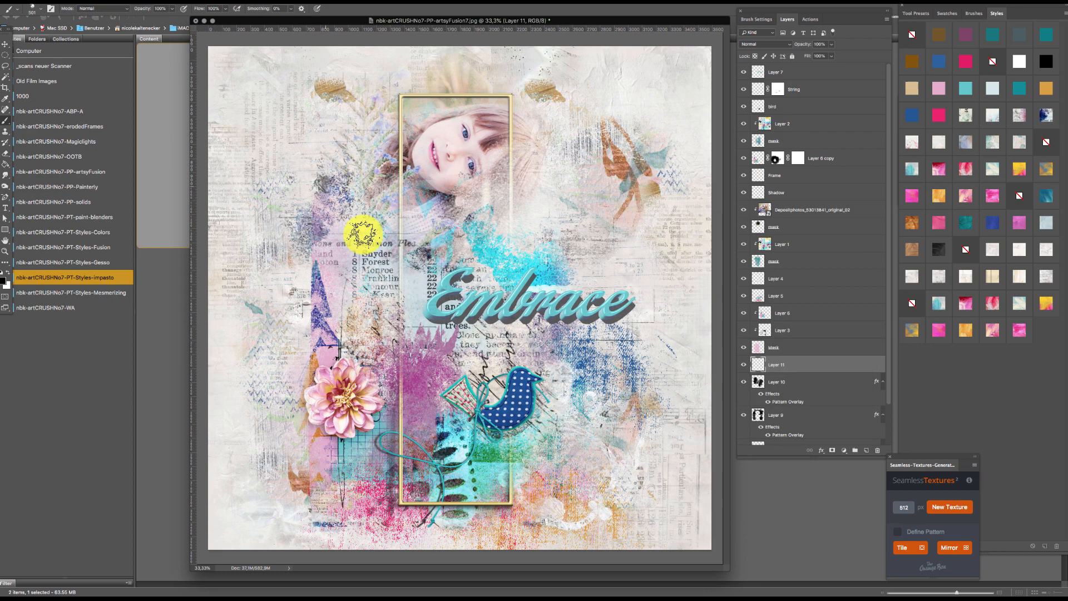
{"action": "mouse_move", "coordinate": [326, 177]}
{"action": "left_mouse_down"}
{"action": "mouse_move", "coordinate": [313, 162]}
{"action": "mouse_move", "coordinate": [358, 132]}
{"action": "mouse_move", "coordinate": [314, 123]}
{"action": "mouse_move", "coordinate": [346, 177]}
{"action": "left_mouse_up"}
{"action": "right_click", "coordinate": [315, 127]}
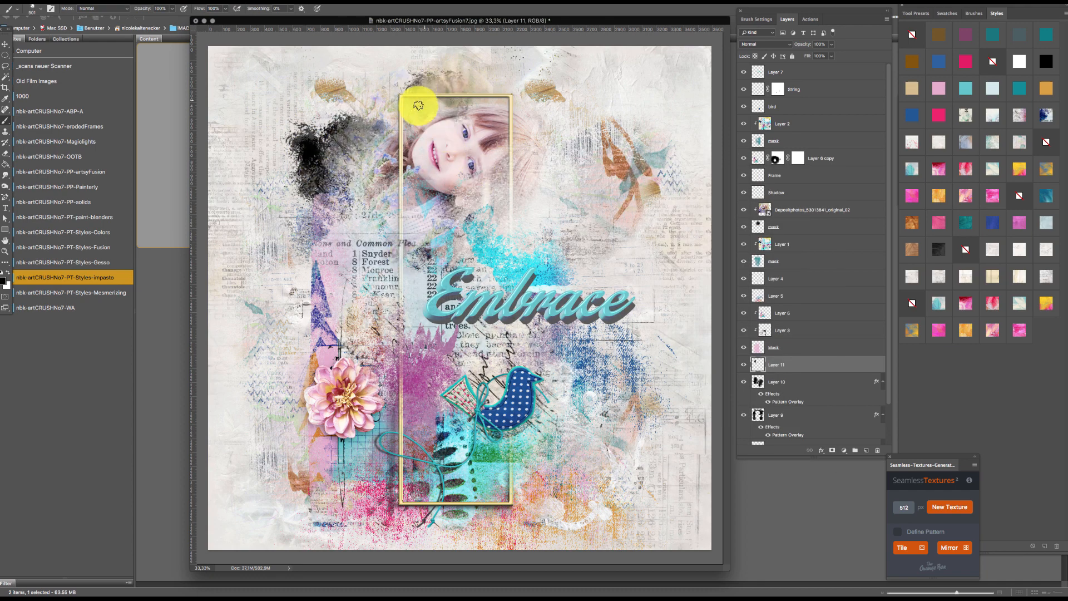
{"action": "mouse_move", "coordinate": [419, 102]}
{"action": "left_mouse_down"}
{"action": "mouse_move", "coordinate": [415, 89]}
{"action": "mouse_move", "coordinate": [394, 119]}
{"action": "left_mouse_up"}
{"action": "mouse_move", "coordinate": [516, 261]}
{"action": "left_mouse_down"}
{"action": "mouse_move", "coordinate": [585, 265]}
{"action": "mouse_move", "coordinate": [610, 342]}
{"action": "mouse_move", "coordinate": [641, 299]}
{"action": "mouse_move", "coordinate": [629, 312]}
{"action": "mouse_move", "coordinate": [587, 237]}
{"action": "mouse_move", "coordinate": [606, 239]}
{"action": "mouse_move", "coordinate": [597, 322]}
{"action": "mouse_move", "coordinate": [578, 329]}
{"action": "mouse_move", "coordinate": [560, 371]}
{"action": "mouse_move", "coordinate": [568, 420]}
{"action": "mouse_move", "coordinate": [542, 393]}
{"action": "mouse_move", "coordinate": [545, 462]}
{"action": "mouse_move", "coordinate": [530, 407]}
{"action": "mouse_move", "coordinate": [581, 390]}
{"action": "mouse_move", "coordinate": [620, 328]}
{"action": "mouse_move", "coordinate": [632, 346]}
{"action": "left_mouse_up"}
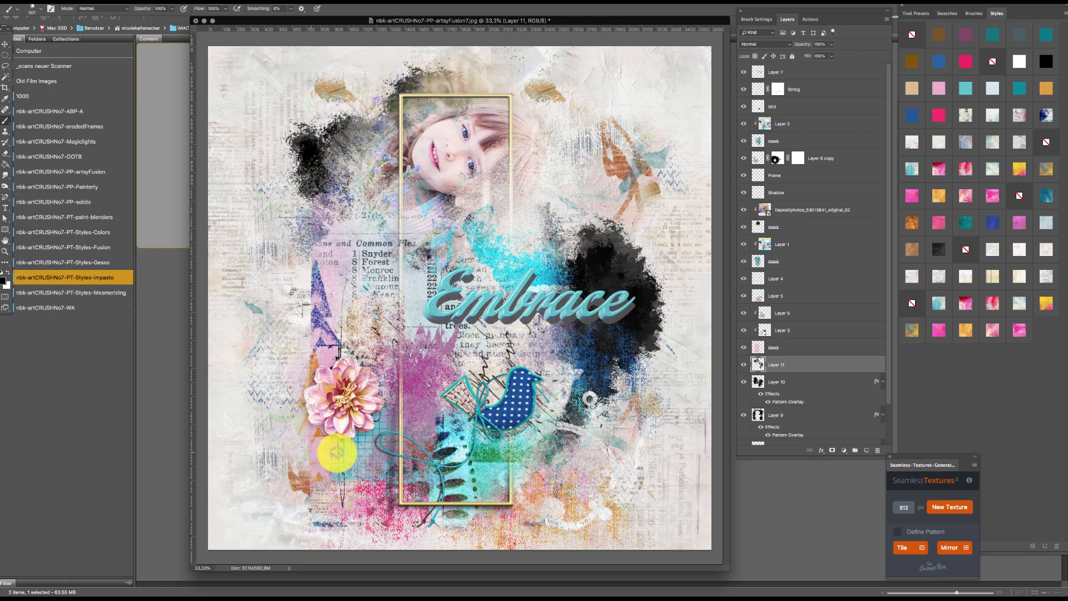
{"action": "mouse_move", "coordinate": [300, 456]}
{"action": "left_mouse_down"}
{"action": "mouse_move", "coordinate": [290, 436]}
{"action": "mouse_move", "coordinate": [305, 405]}
{"action": "mouse_move", "coordinate": [331, 390]}
{"action": "mouse_move", "coordinate": [315, 358]}
{"action": "mouse_move", "coordinate": [298, 379]}
{"action": "mouse_move", "coordinate": [306, 412]}
{"action": "mouse_move", "coordinate": [293, 357]}
{"action": "mouse_move", "coordinate": [310, 376]}
{"action": "left_mouse_up"}
- Hide all the collage layers above Layer 11 and apply the first Impasto style, in blue and turquoise, to its painted patches
{"action": "mouse_move", "coordinate": [756, 342]}
{"action": "left_mouse_down"}
{"action": "mouse_move", "coordinate": [739, 281]}
{"action": "mouse_move", "coordinate": [746, 15]}
{"action": "left_mouse_up"}
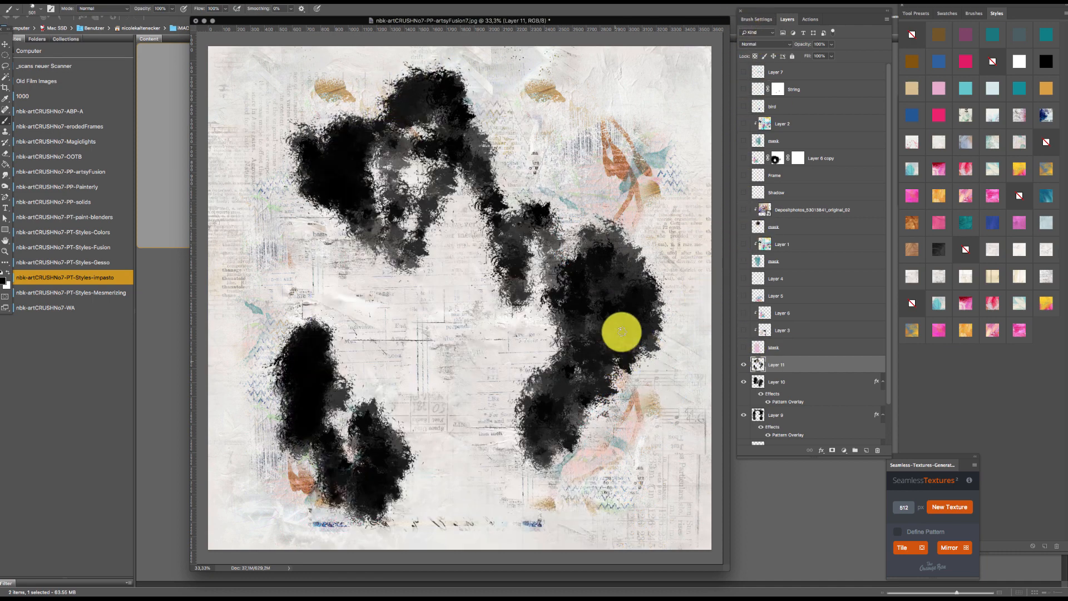
{"action": "left_click", "coordinate": [957, 309]}
{"action": "left_click", "coordinate": [940, 303]}
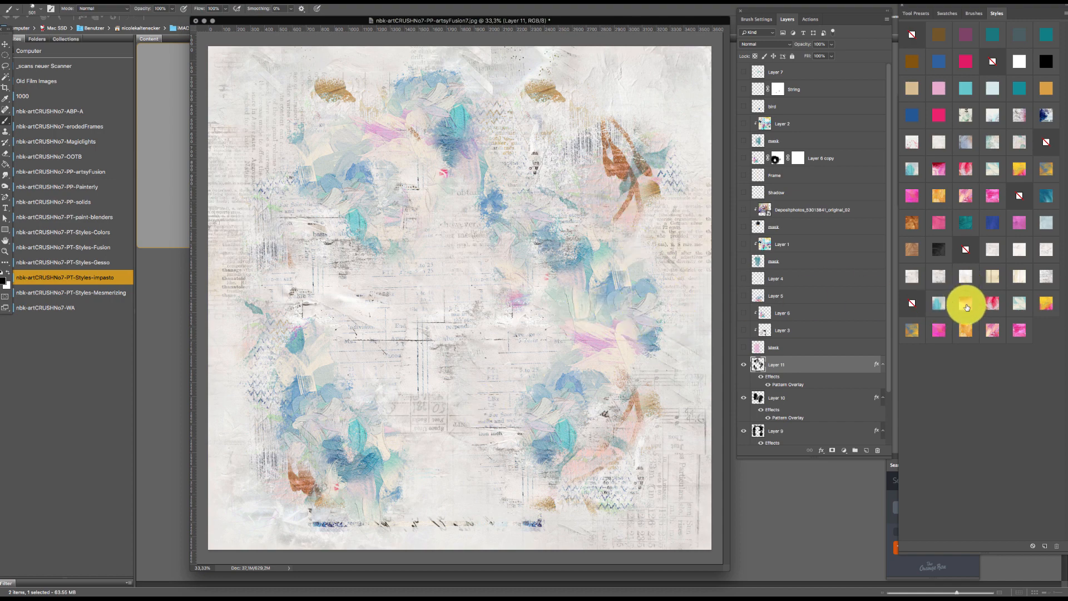
- Try the other Impasto styles one after another on Layer 11's painted patches, ending with the pink and yellow style
{"action": "left_click", "coordinate": [966, 306]}
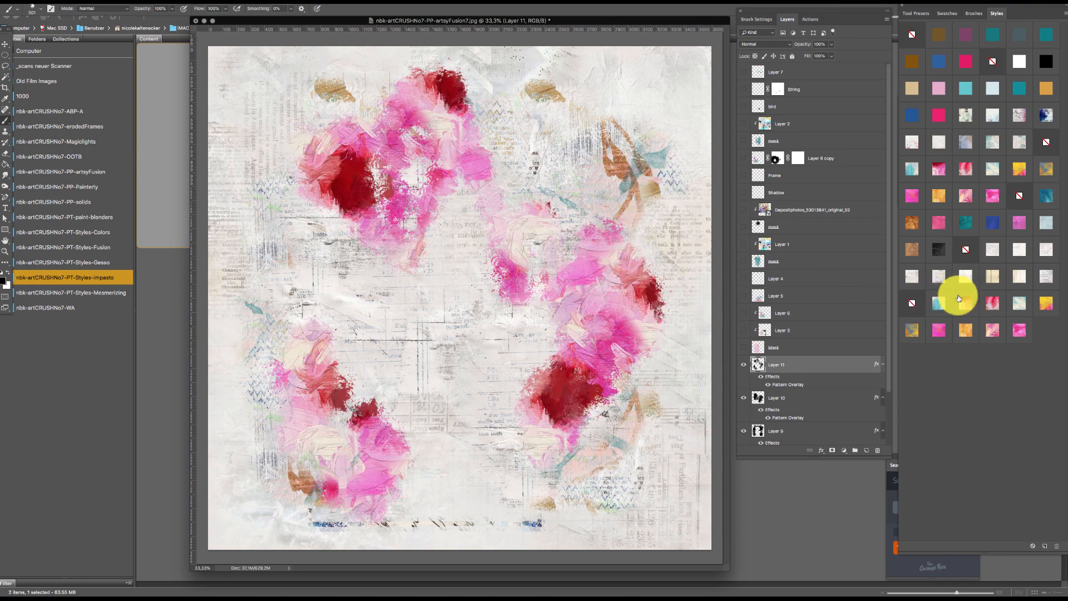
{"action": "left_click", "coordinate": [994, 306]}
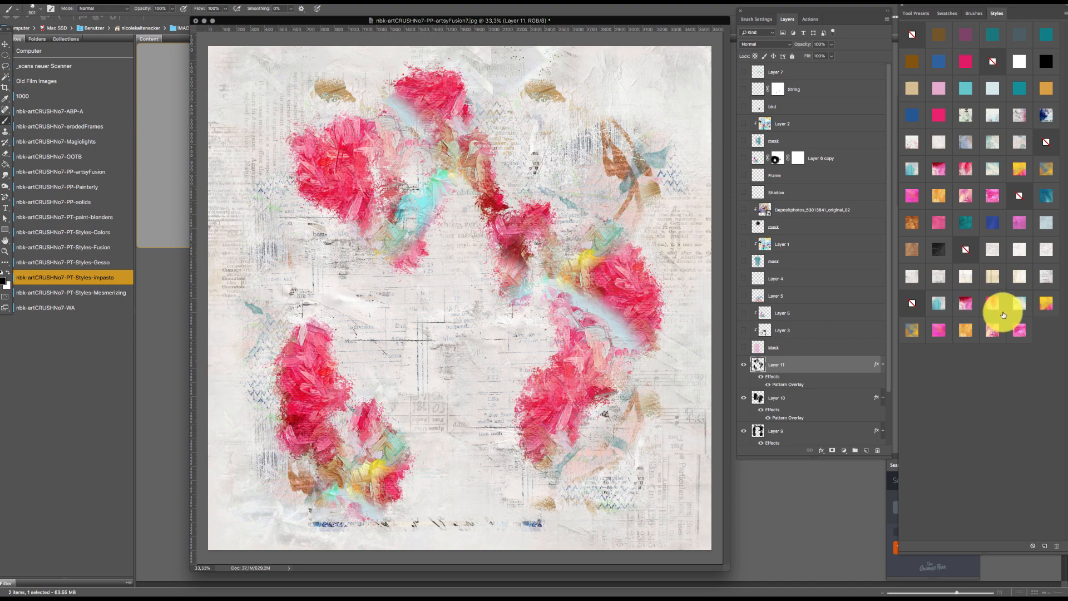
{"action": "left_click", "coordinate": [1021, 304]}
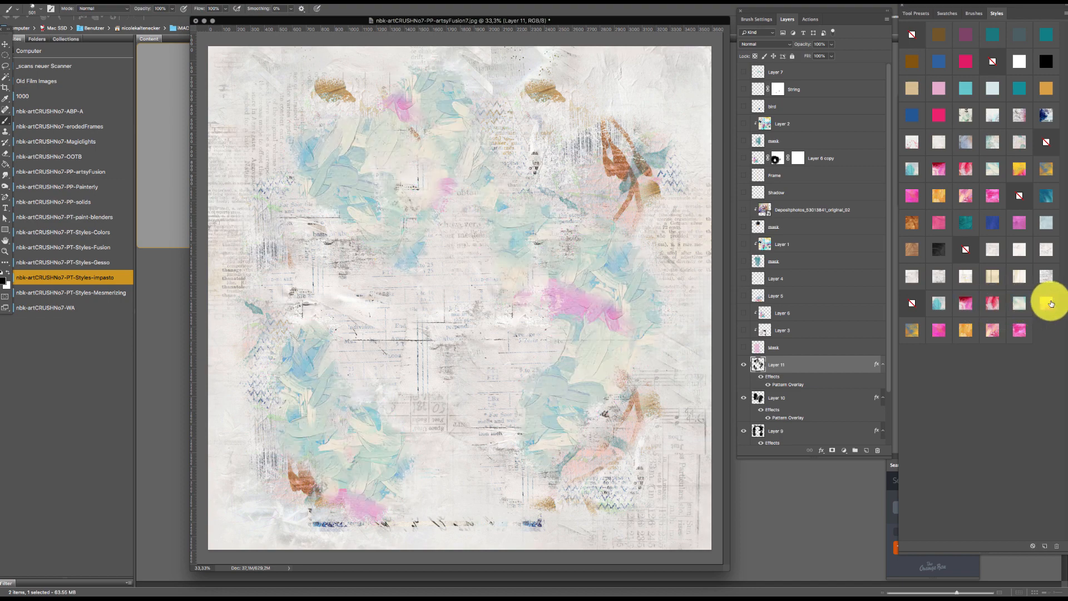
{"action": "left_click", "coordinate": [1044, 298]}
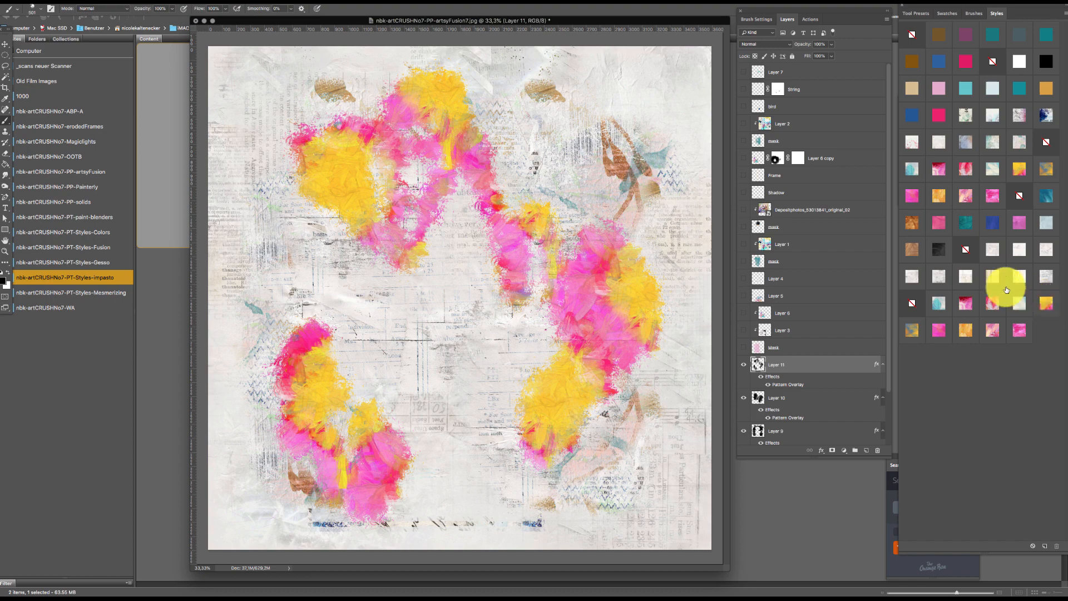
{"action": "left_click", "coordinate": [912, 334]}
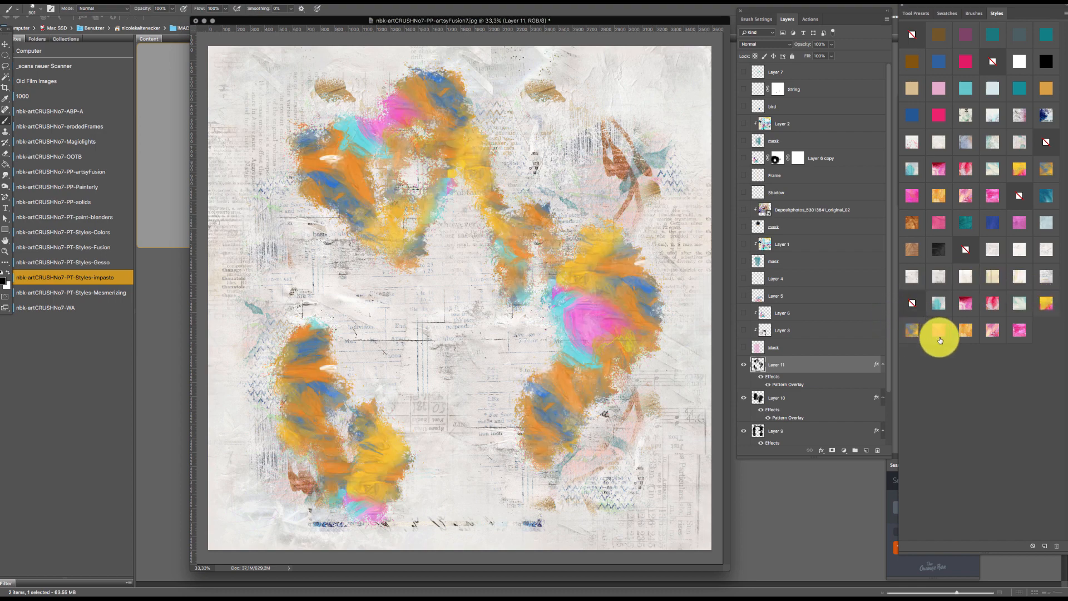
{"action": "left_click", "coordinate": [937, 330]}
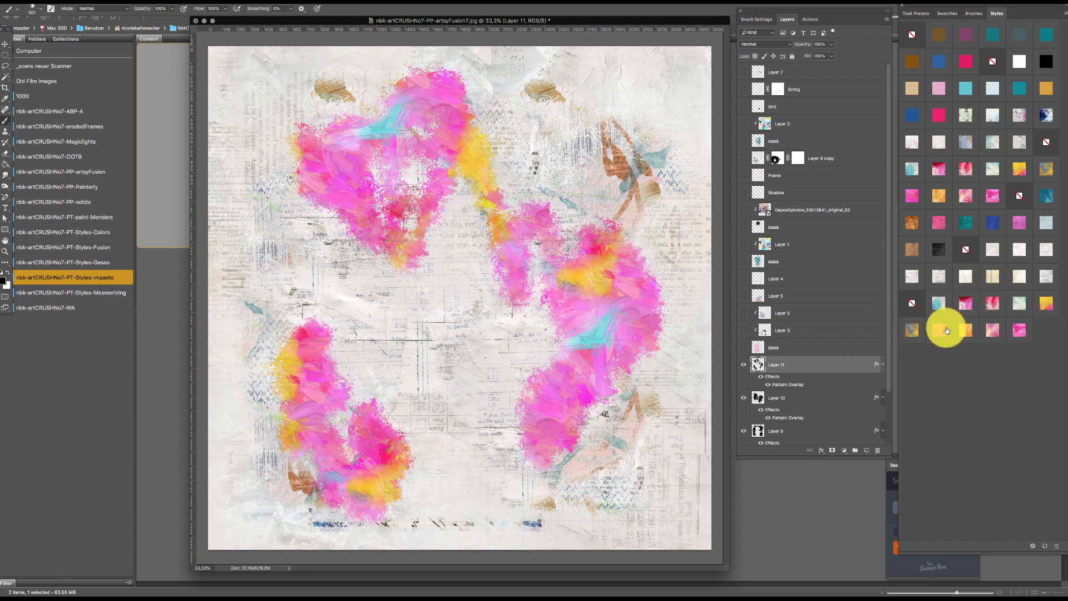
{"action": "left_click", "coordinate": [966, 333]}
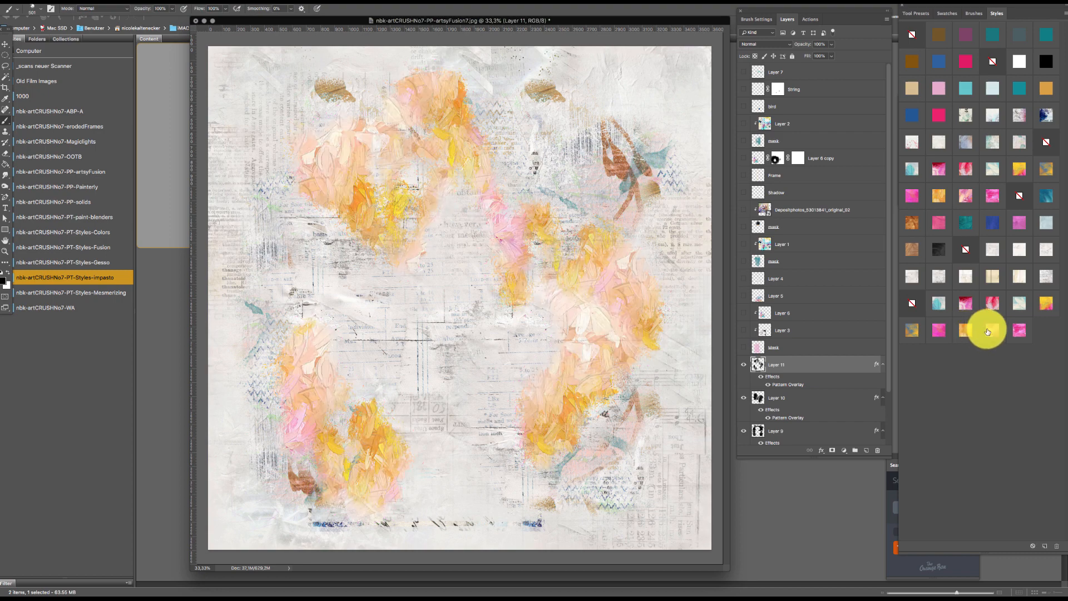
{"action": "left_click", "coordinate": [987, 333]}
{"action": "left_click", "coordinate": [965, 329]}
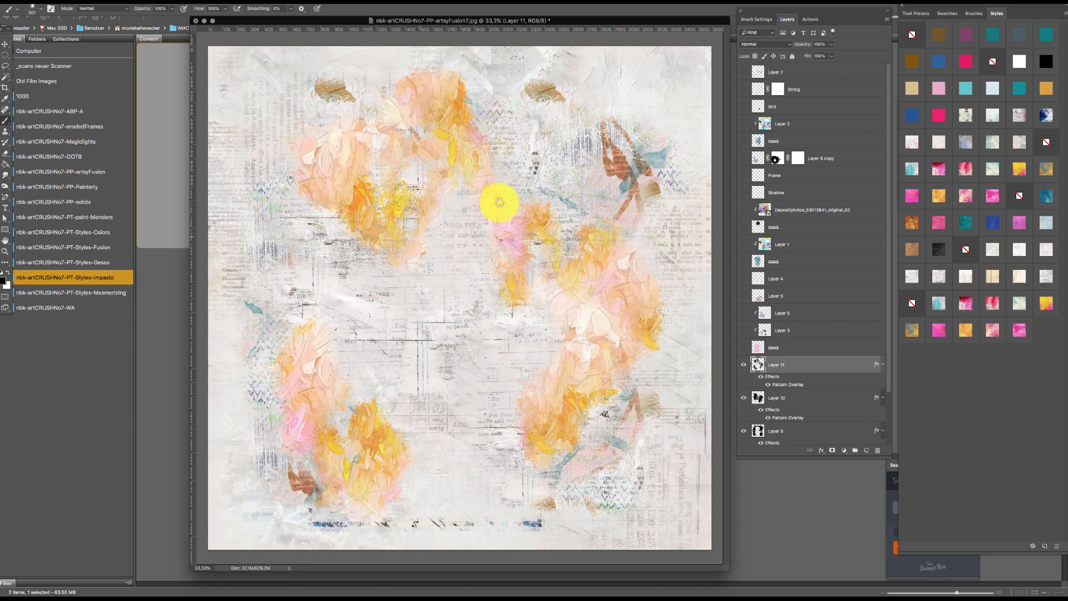
{"action": "left_click", "coordinate": [1015, 328]}
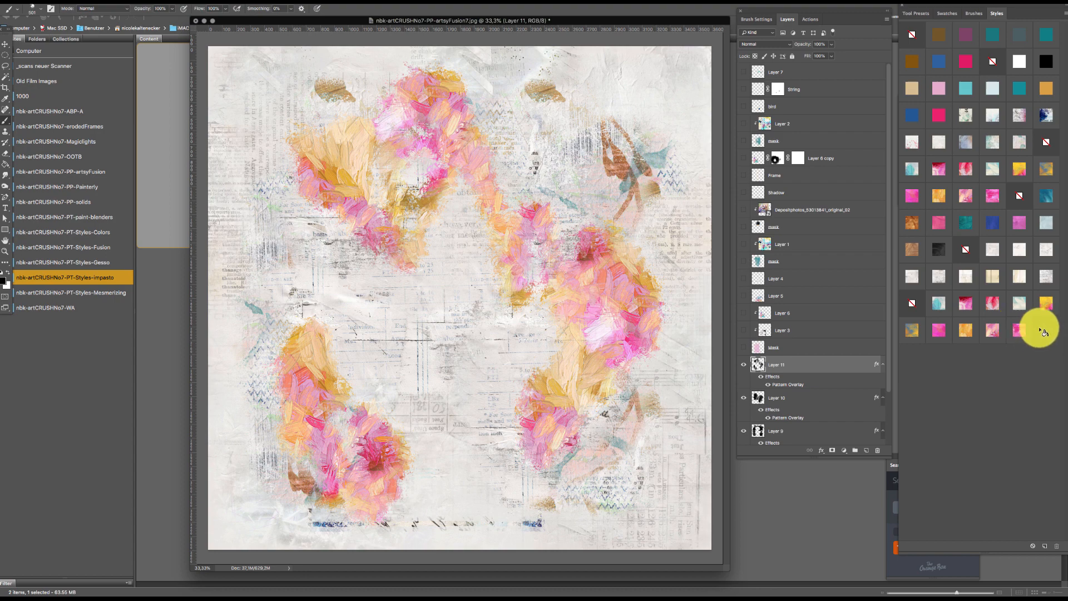
{"action": "left_click", "coordinate": [1019, 327]}
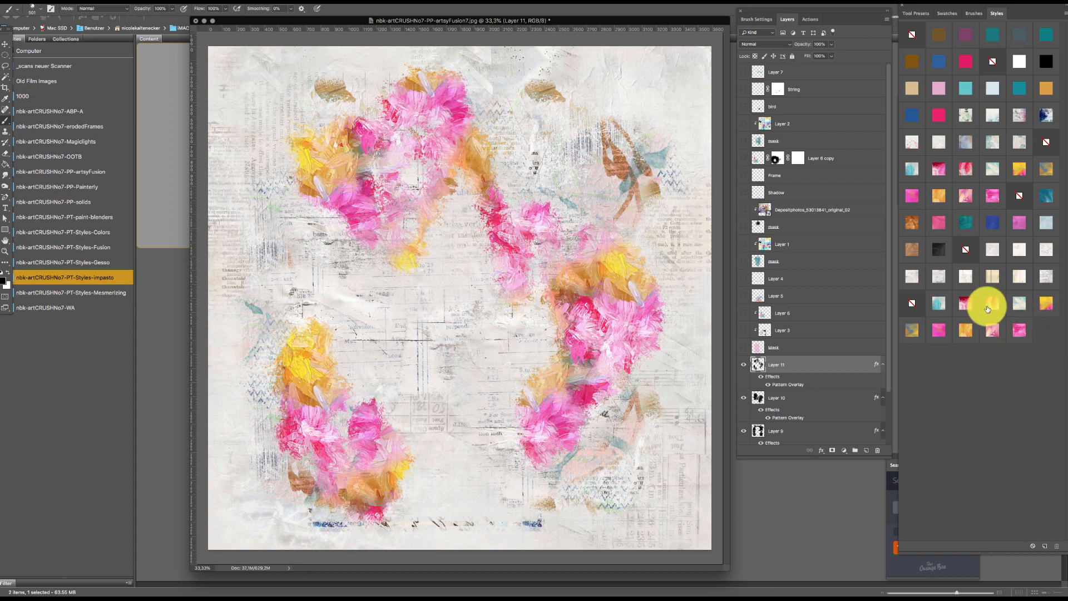
- Show all the collage layers above Layer 11 and try the red and the pink-yellow Impasto styles against the full layout
{"action": "left_click_drag", "start_coordinate": [743, 336], "coordinate": [746, 95]}
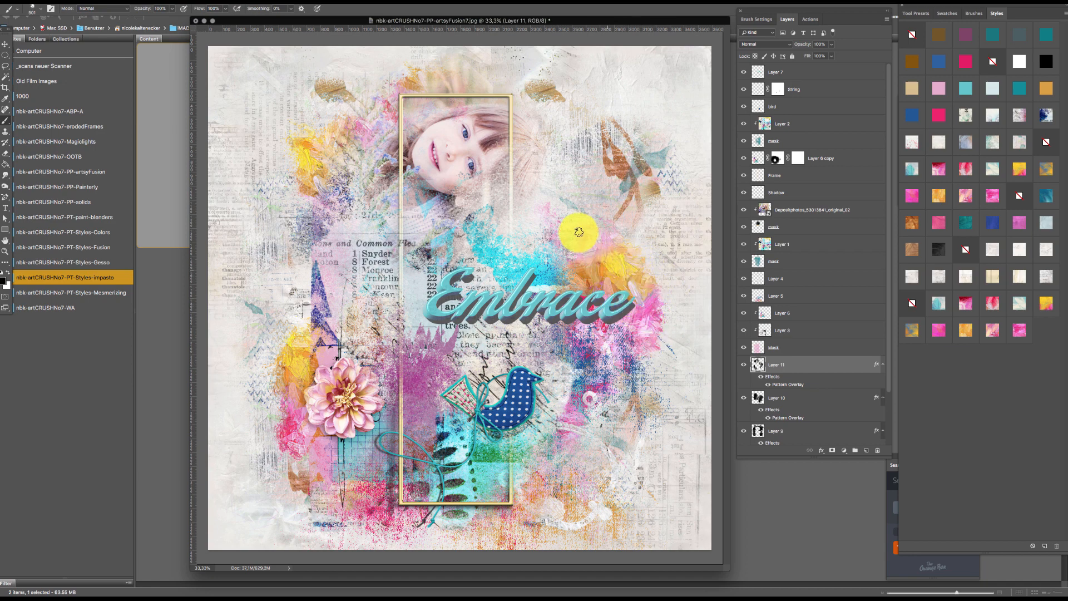
{"action": "left_click", "coordinate": [958, 304]}
{"action": "left_click", "coordinate": [979, 304]}
{"action": "left_click", "coordinate": [987, 301]}
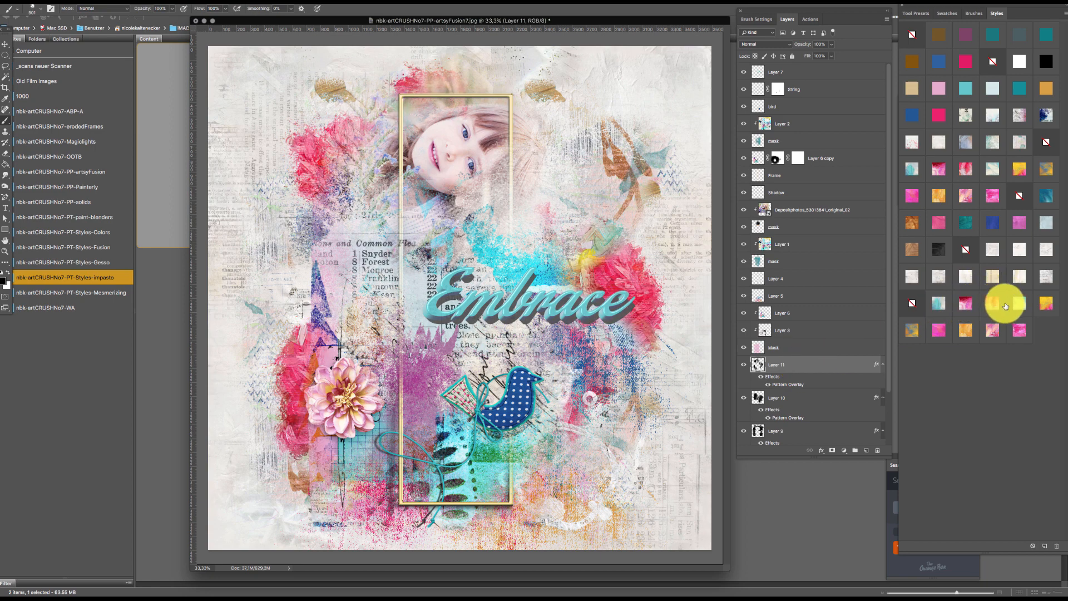
{"action": "left_click", "coordinate": [1048, 302]}
{"action": "left_click", "coordinate": [978, 324]}
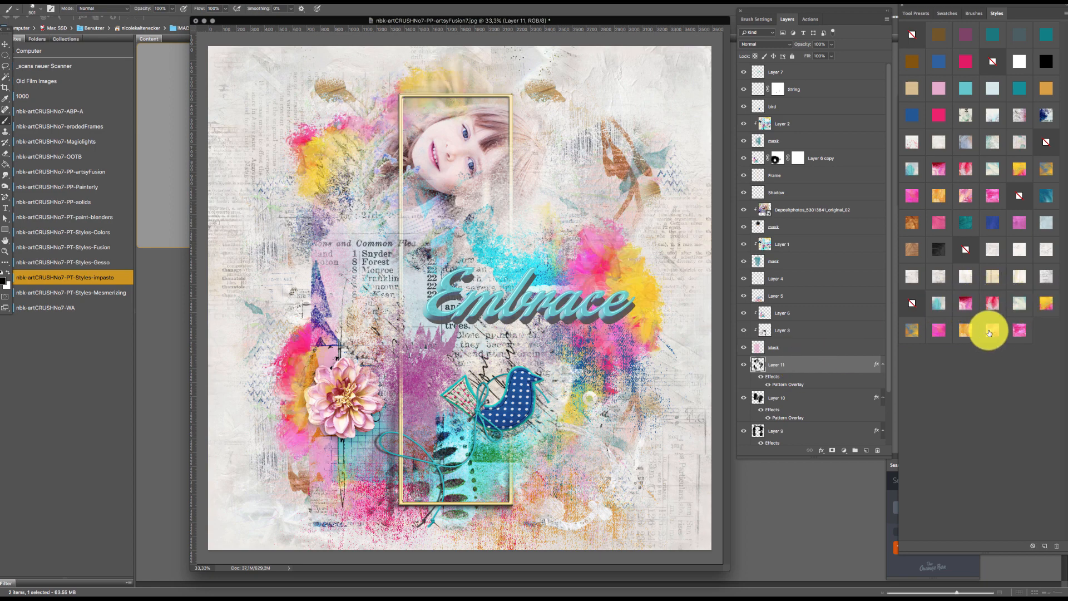
- Compare the remaining Impasto styles on Layer 11 and apply the magenta one with yellow and cyan accents
{"action": "left_click", "coordinate": [967, 330]}
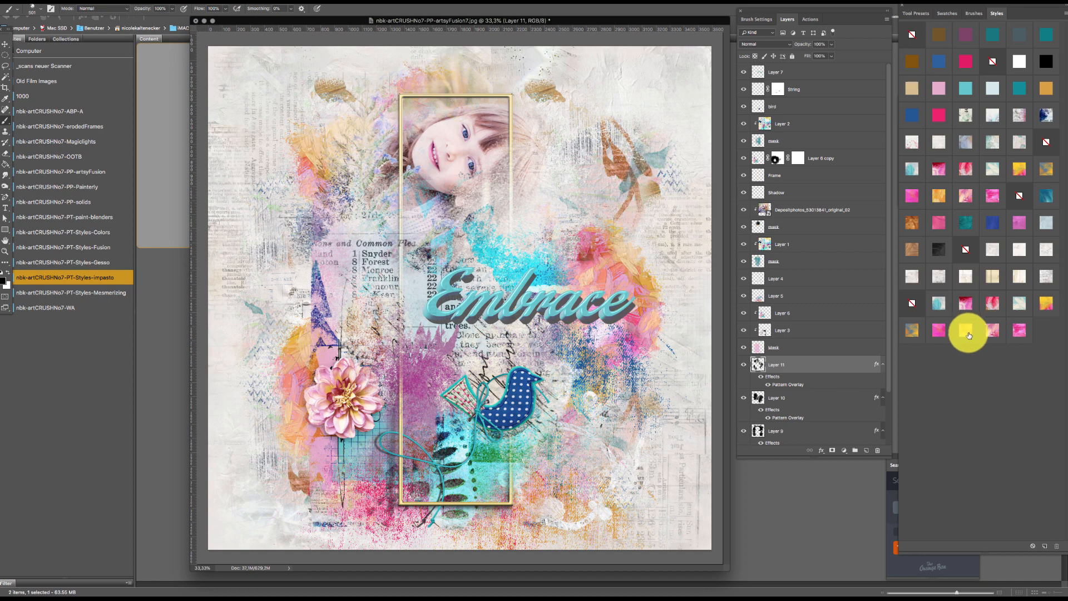
{"action": "left_click", "coordinate": [936, 331]}
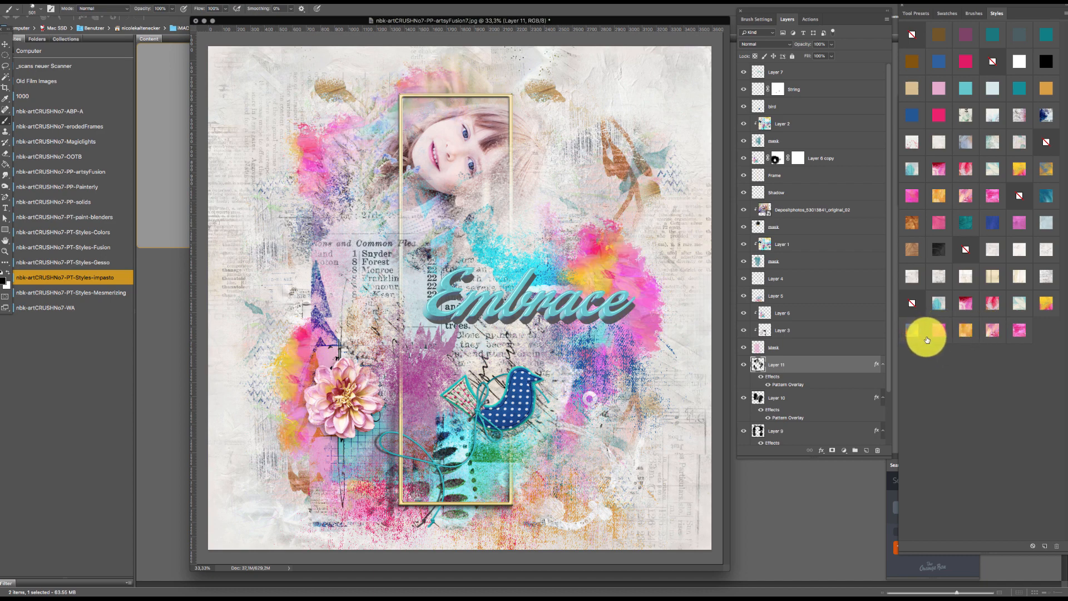
{"action": "left_click", "coordinate": [1018, 330]}
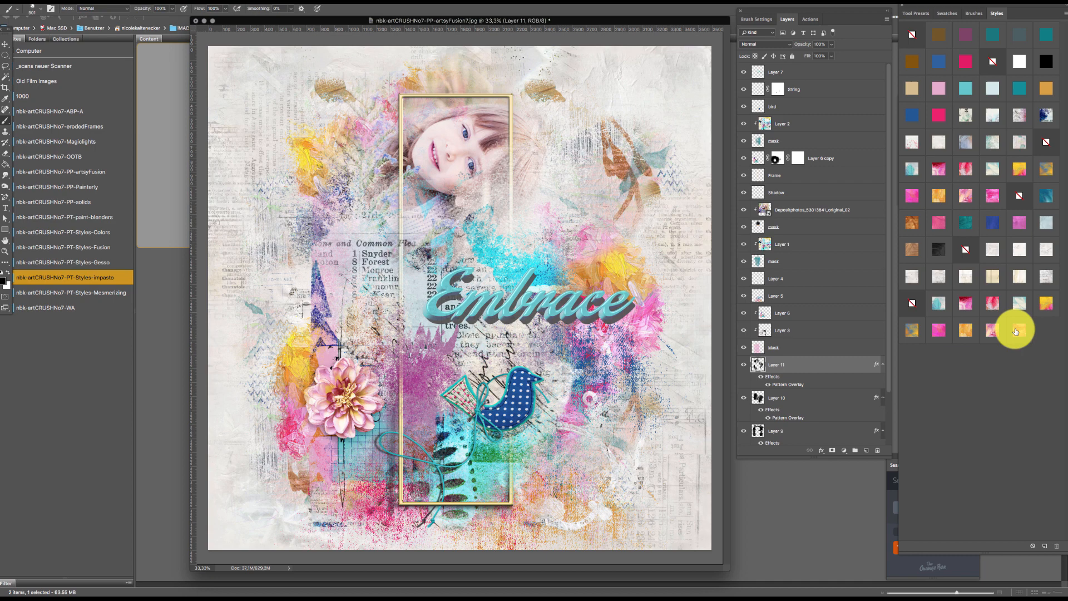
{"action": "left_click", "coordinate": [913, 331]}
{"action": "left_click", "coordinate": [943, 331]}
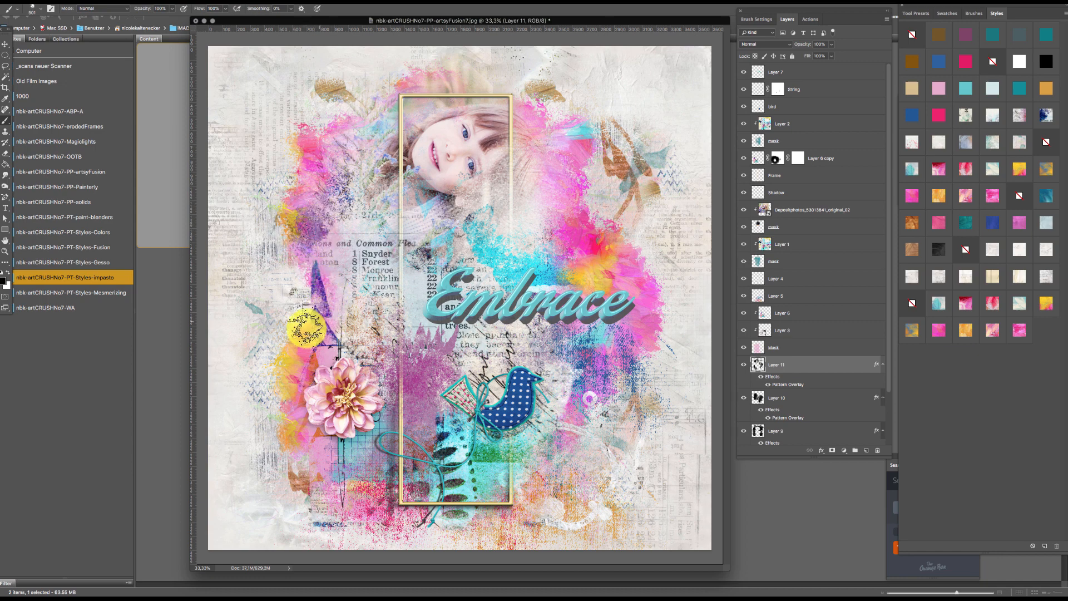
- Add a layer above Layer 11, brush paint blender patches around the collage on it, and apply the blue and turquoise Impasto style
{"action": "key", "text": "super+shift+n"}
{"action": "key", "text": "Return"}
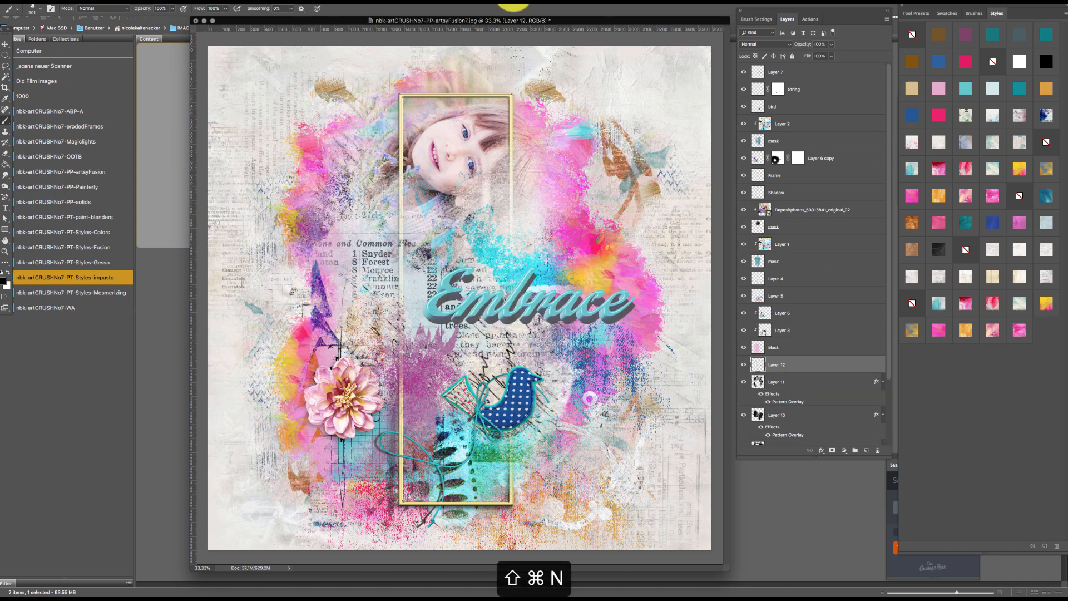
{"action": "mouse_move", "coordinate": [565, 210]}
{"action": "left_mouse_down"}
{"action": "mouse_move", "coordinate": [514, 200]}
{"action": "mouse_move", "coordinate": [519, 143]}
{"action": "mouse_move", "coordinate": [463, 86]}
{"action": "mouse_move", "coordinate": [396, 103]}
{"action": "mouse_move", "coordinate": [376, 149]}
{"action": "left_mouse_up"}
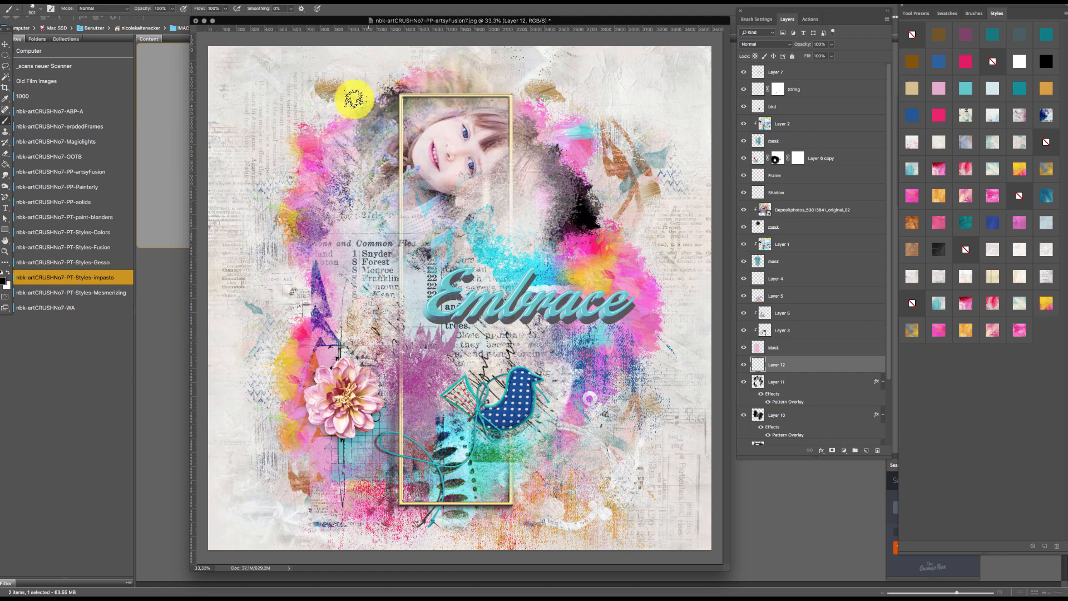
{"action": "left_click", "coordinate": [971, 306]}
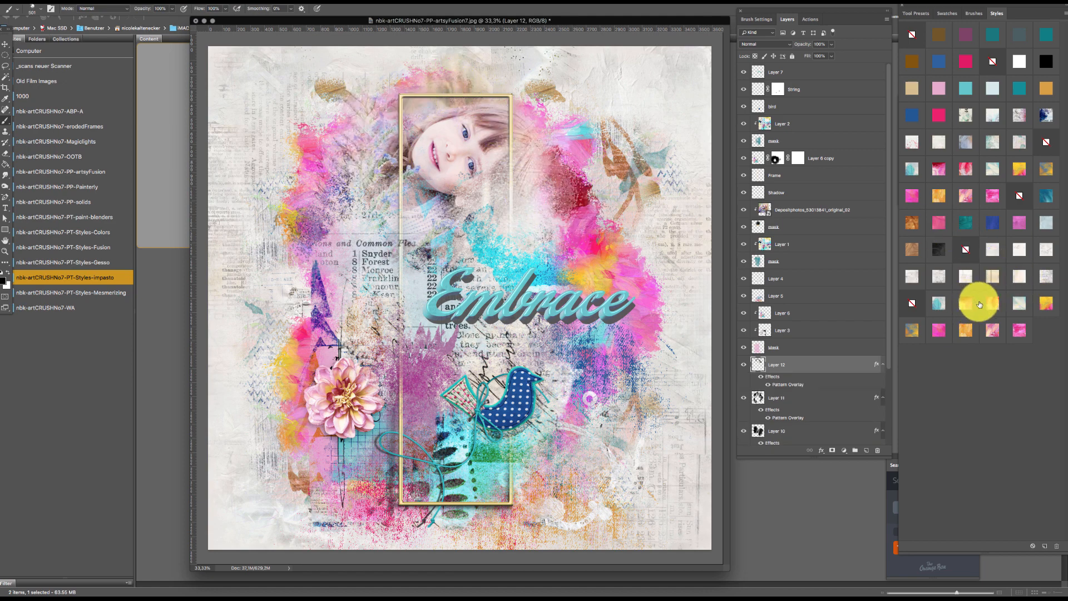
{"action": "left_click", "coordinate": [947, 310]}
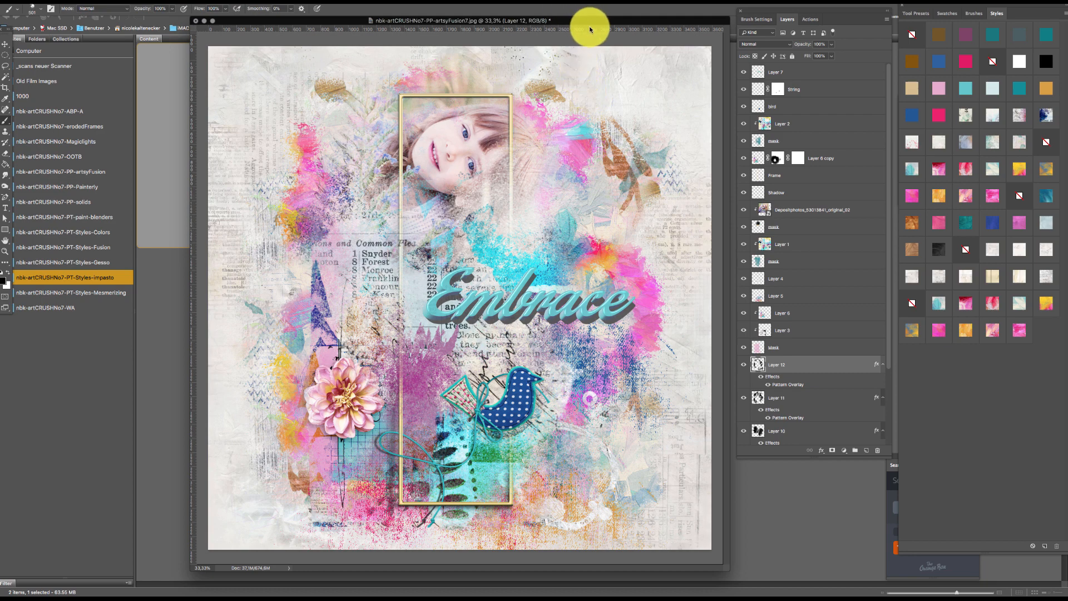
- Switch to Adobe Bridge and load nbk-AC-Style-Mesmerizing.asl from the nbk-artCRUSHNo7-PT-Styles-Mesmerizing folder
{"action": "left_click", "coordinate": [113, 345]}
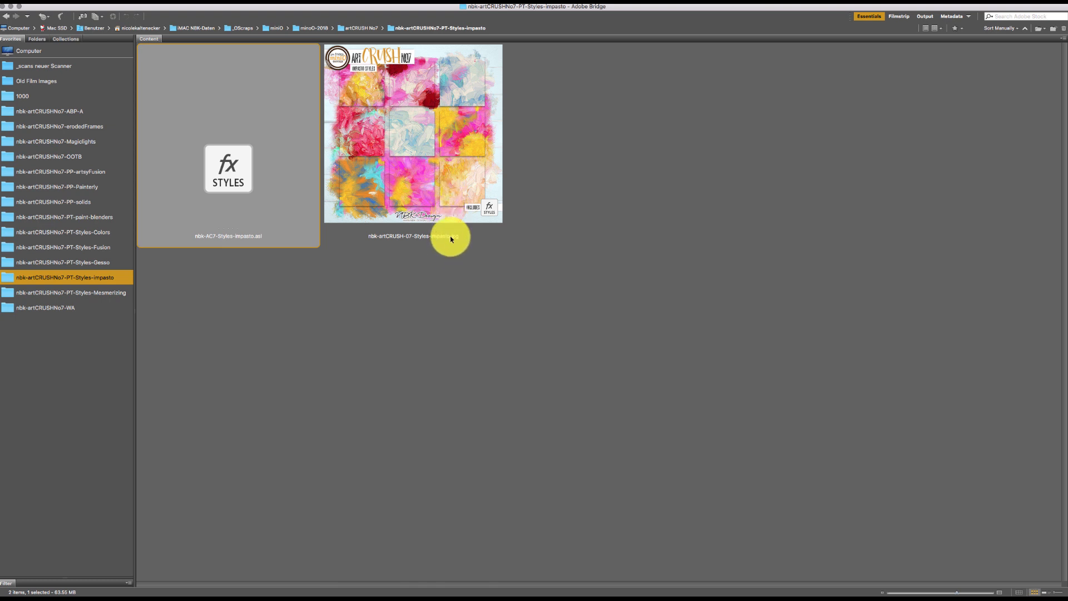
{"action": "left_click", "coordinate": [434, 139]}
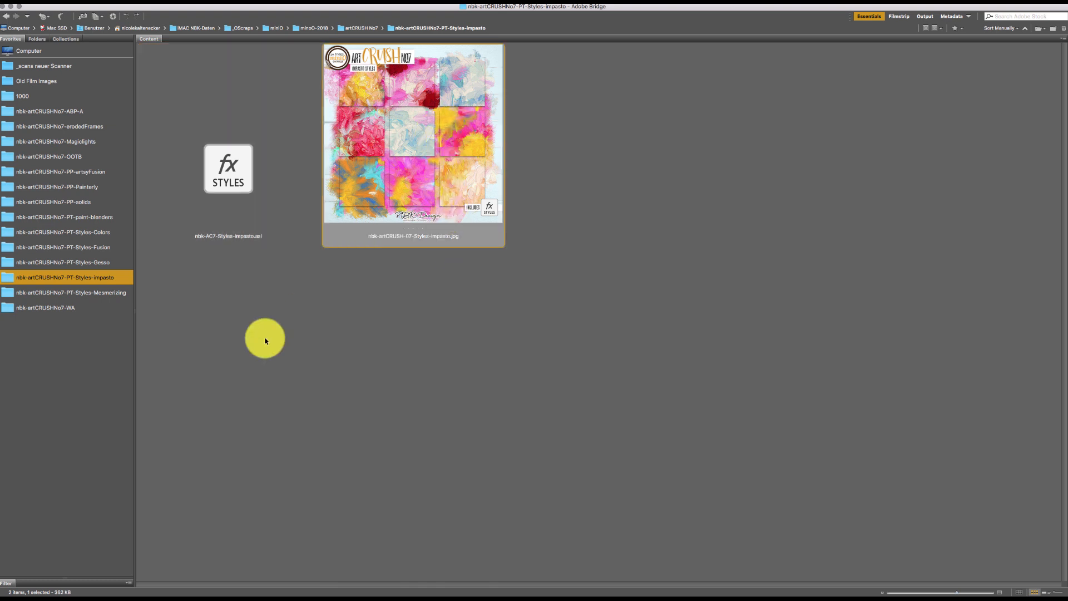
{"action": "left_click", "coordinate": [117, 293]}
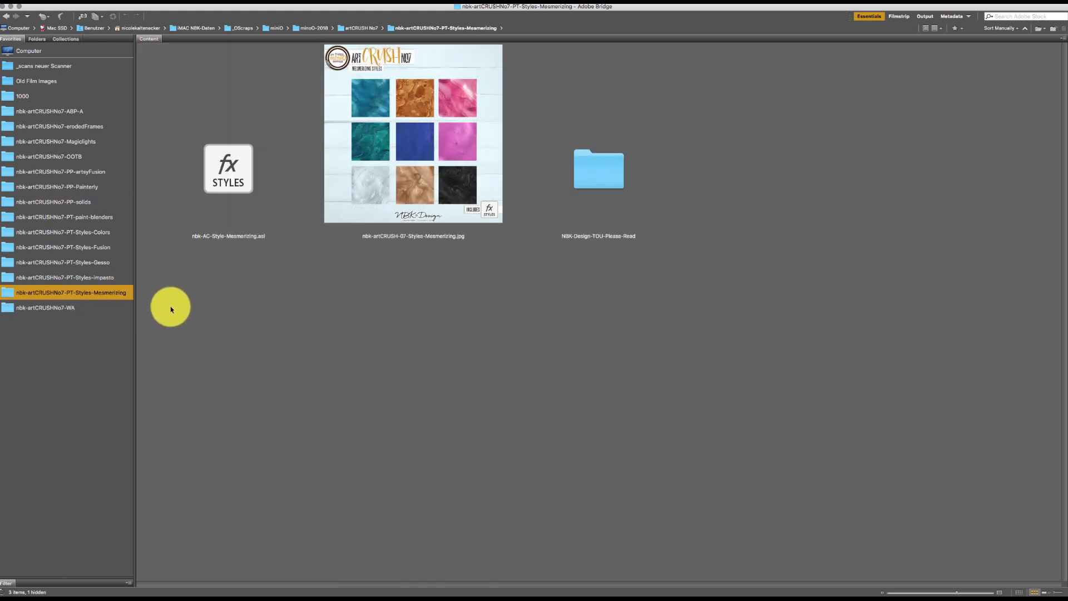
{"action": "double_click", "coordinate": [237, 178]}
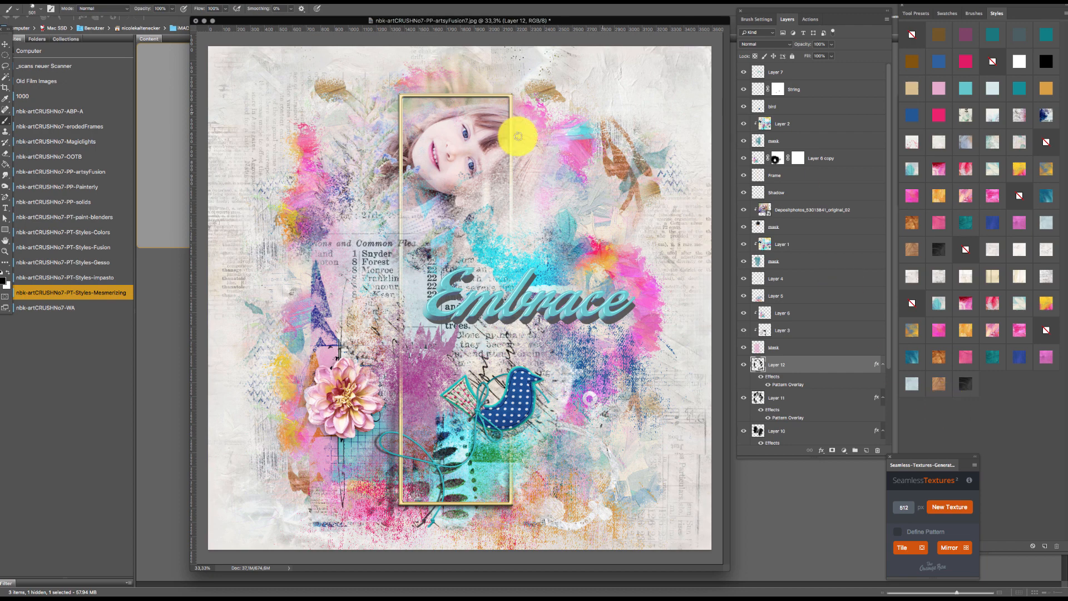
- From Bridge's nbk-artCRUSHNo7-ABP-A folder, open nbk-artCRUSHNo7-ABP-artsybit-3.png and place its brown frame with the rose into the layout
{"action": "left_click", "coordinate": [169, 288]}
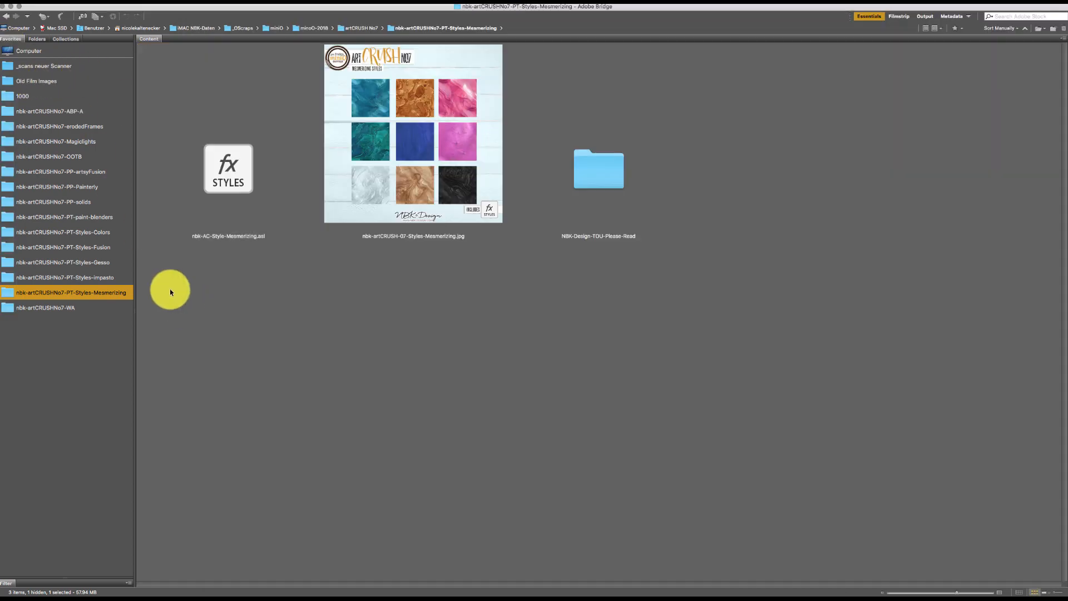
{"action": "left_click", "coordinate": [78, 112]}
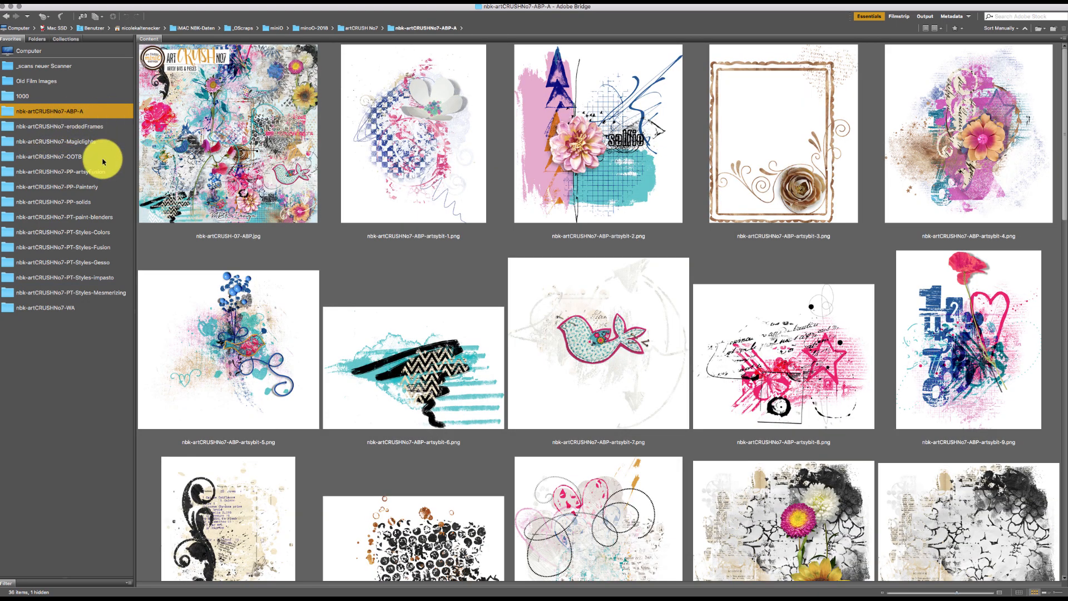
{"action": "double_click", "coordinate": [785, 190]}
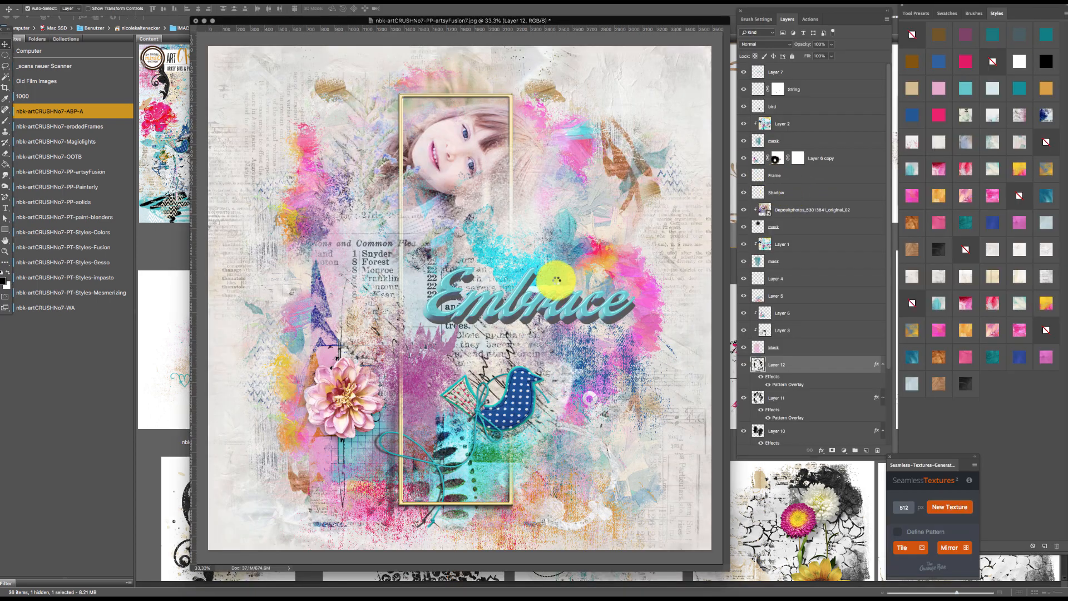
{"action": "left_click_drag", "start_coordinate": [305, 409], "coordinate": [656, 270]}
- Rotate the brown frame a quarter turn counter-clockwise and position it upright beside the Embrace title, with the rose above the lettering's end
{"action": "key", "text": "super+t"}
{"action": "left_click_drag", "start_coordinate": [649, 162], "coordinate": [370, 323]}
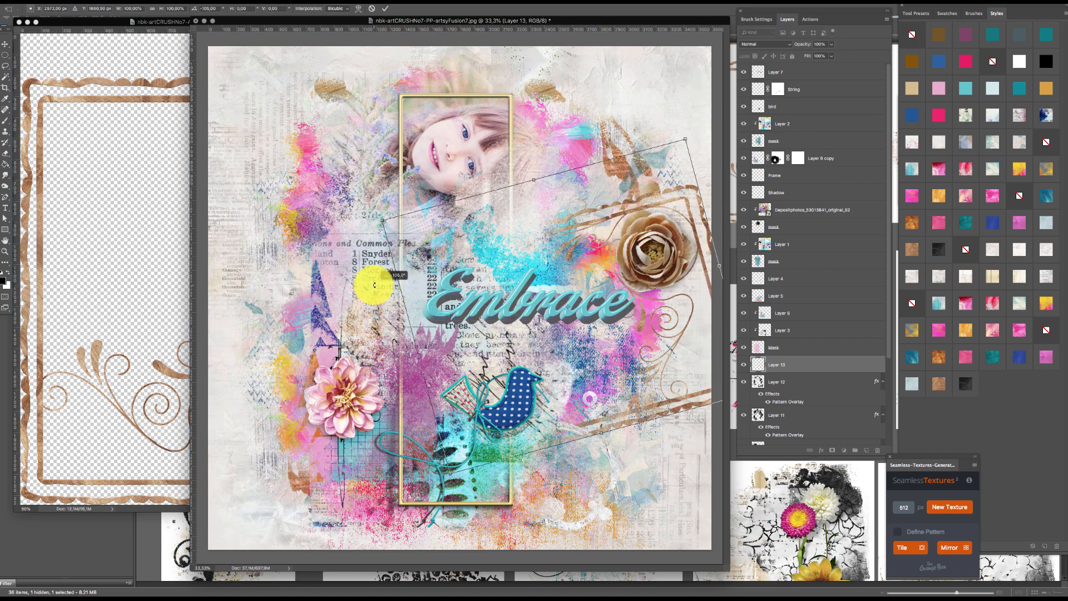
{"action": "left_click_drag", "start_coordinate": [374, 285], "coordinate": [379, 262]}
{"action": "left_click_drag", "start_coordinate": [664, 252], "coordinate": [640, 246]}
{"action": "key", "text": "Return"}
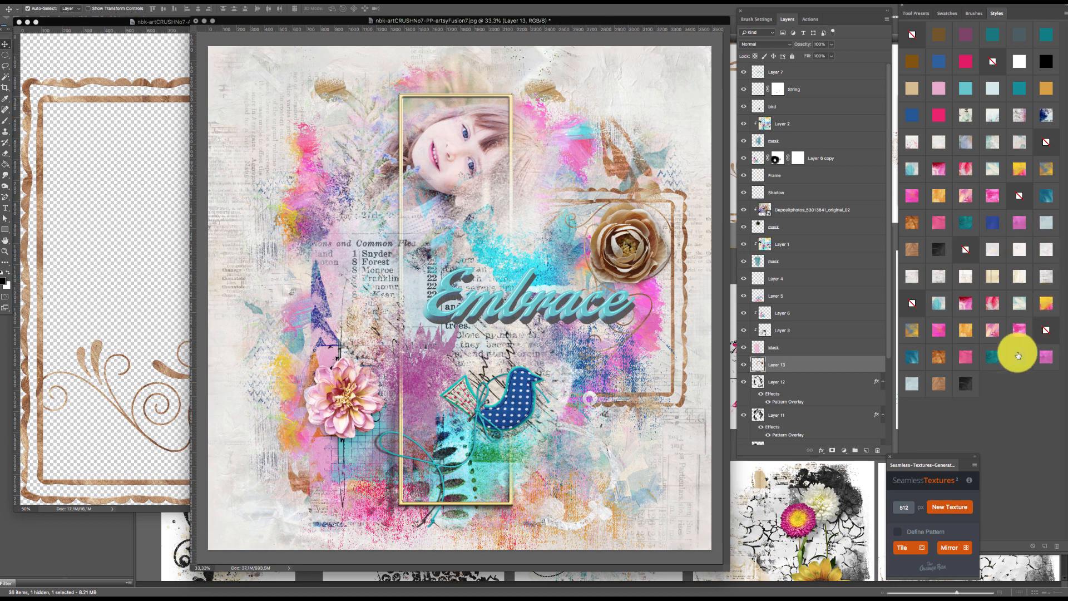
- Try the Mesmerizing styles one after another on the placed frame, including blue, pink, teal and purple, ending with the black style
{"action": "left_click", "coordinate": [913, 359]}
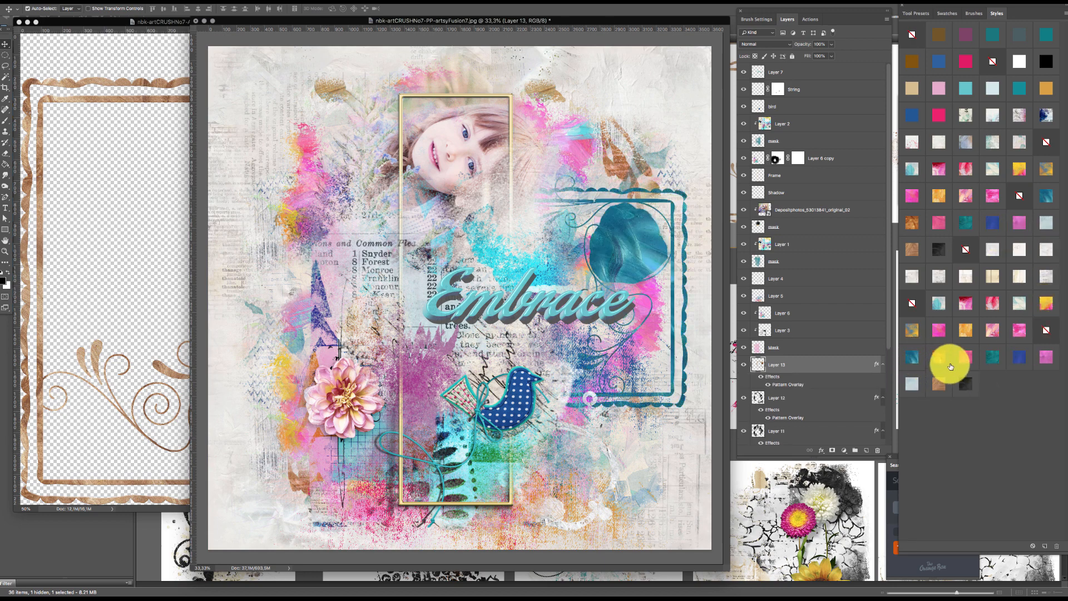
{"action": "left_click", "coordinate": [966, 356]}
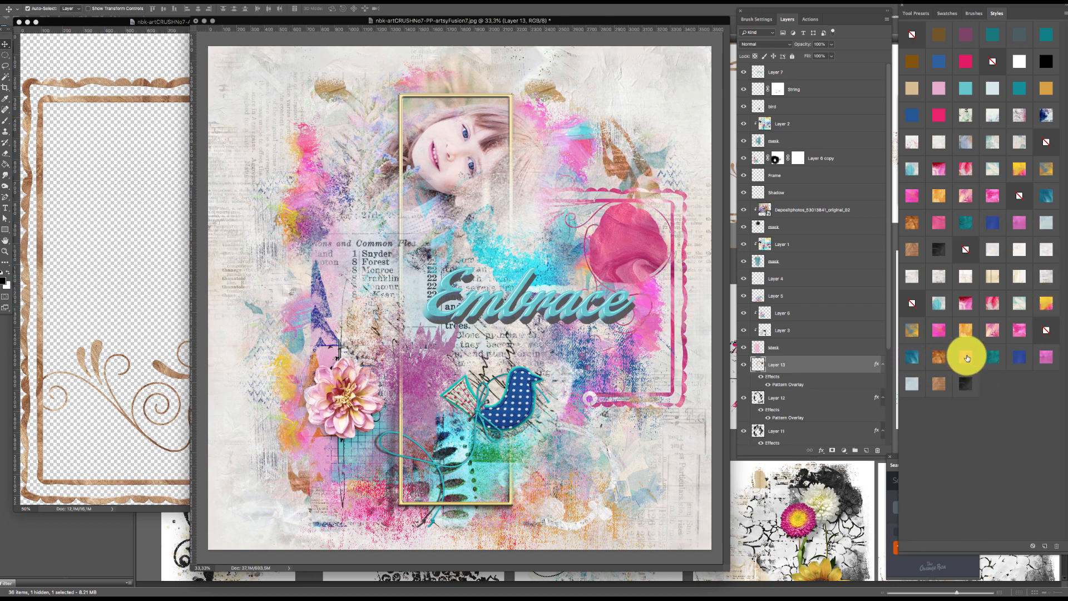
{"action": "left_click", "coordinate": [996, 358]}
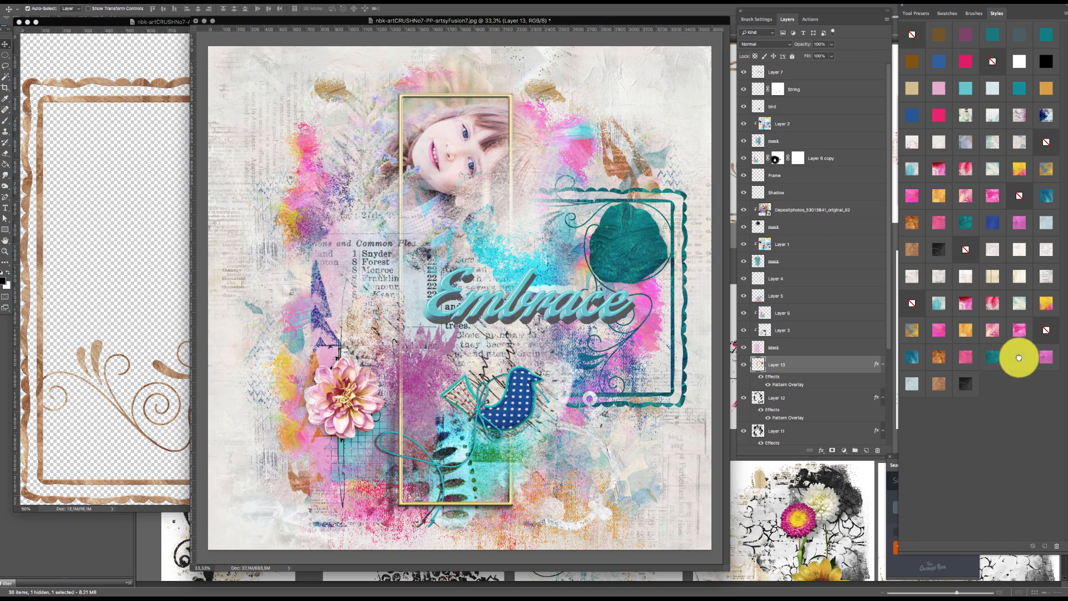
{"action": "left_click", "coordinate": [1018, 358]}
{"action": "left_click", "coordinate": [1051, 352]}
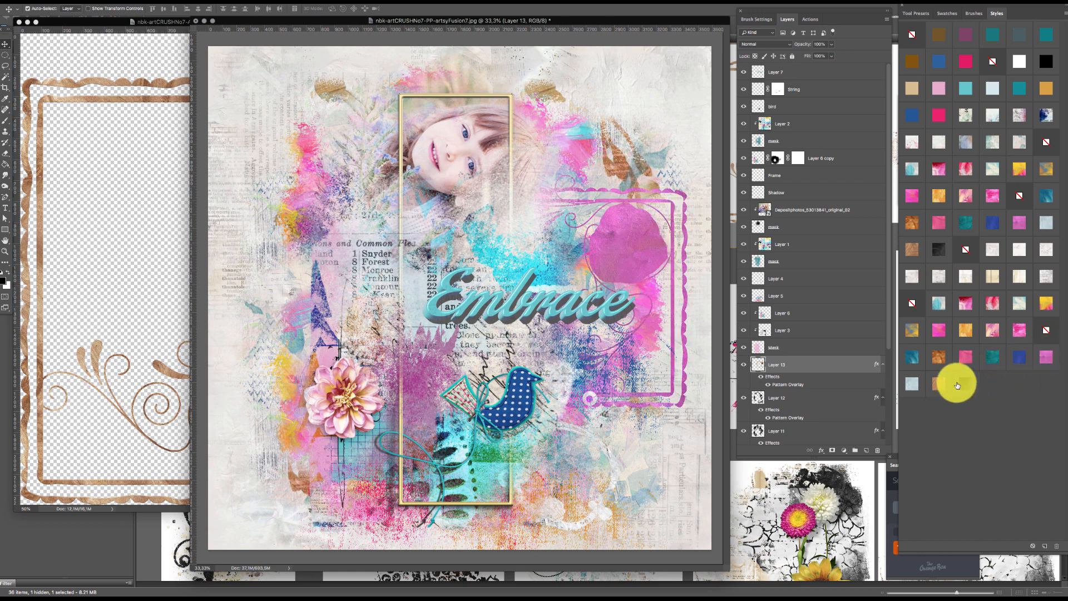
{"action": "left_click", "coordinate": [911, 384]}
{"action": "left_click", "coordinate": [938, 384]}
{"action": "left_click", "coordinate": [961, 385]}
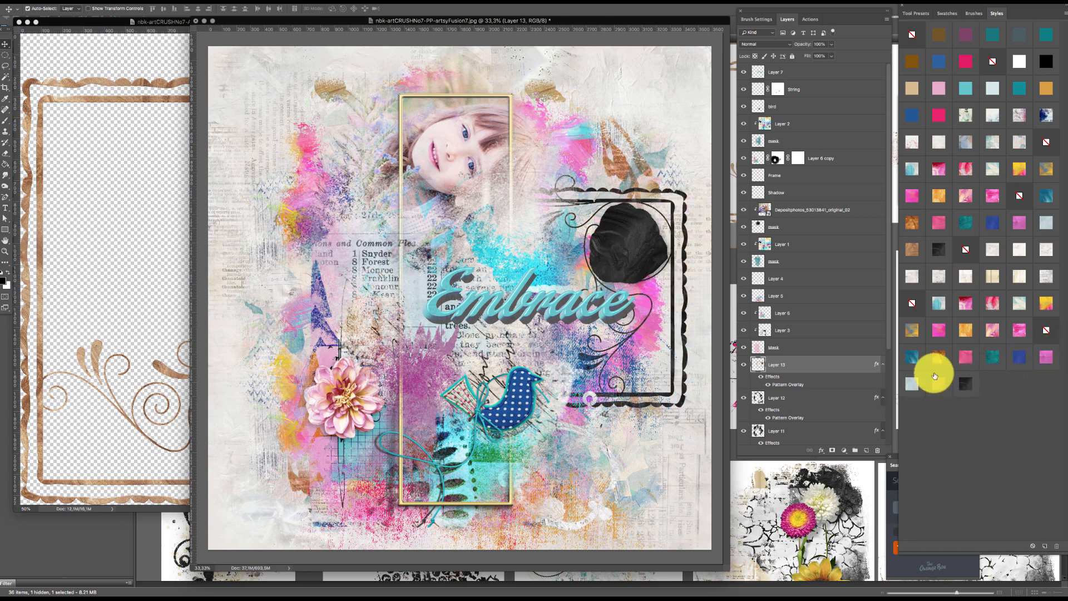
- Turn the black frame by 180 degrees, scale it down to about 65%, and position it around the end of the Embrace title
{"action": "key", "text": "super"}
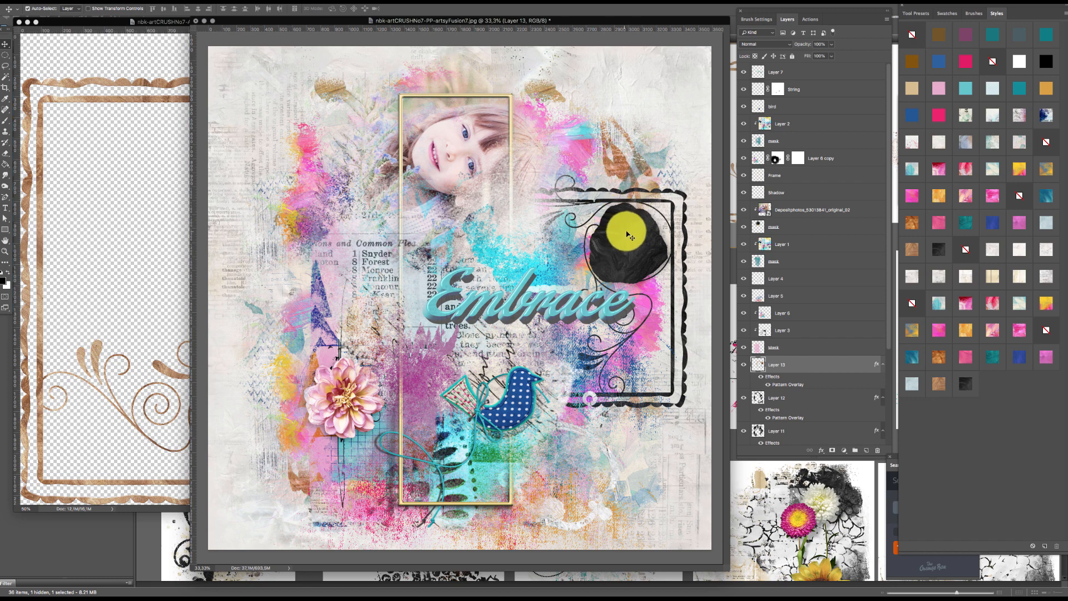
{"action": "key", "text": "super+t"}
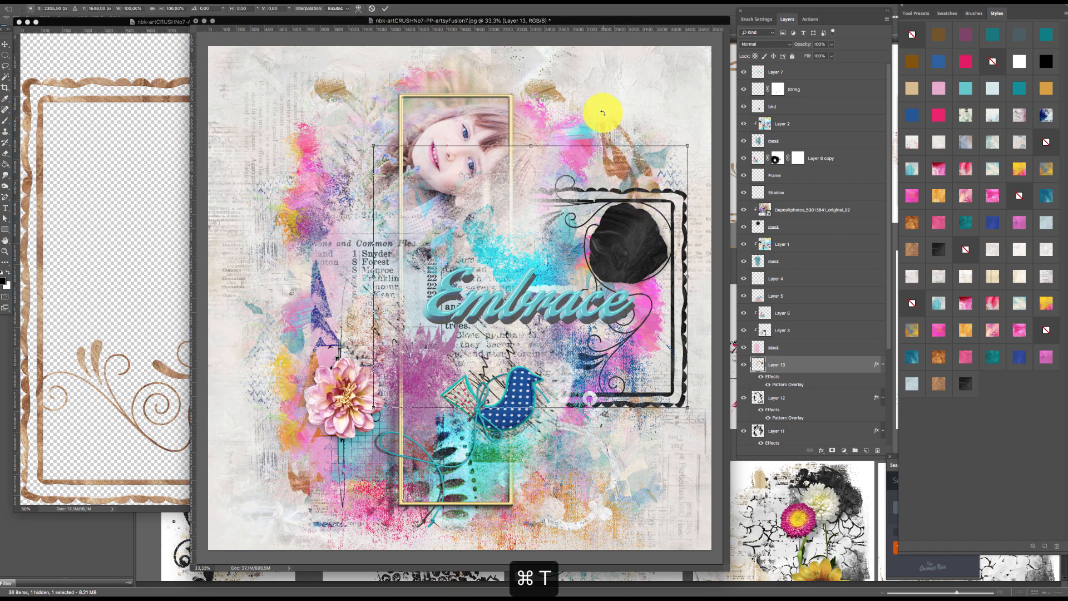
{"action": "left_click_drag", "start_coordinate": [702, 179], "coordinate": [459, 424]}
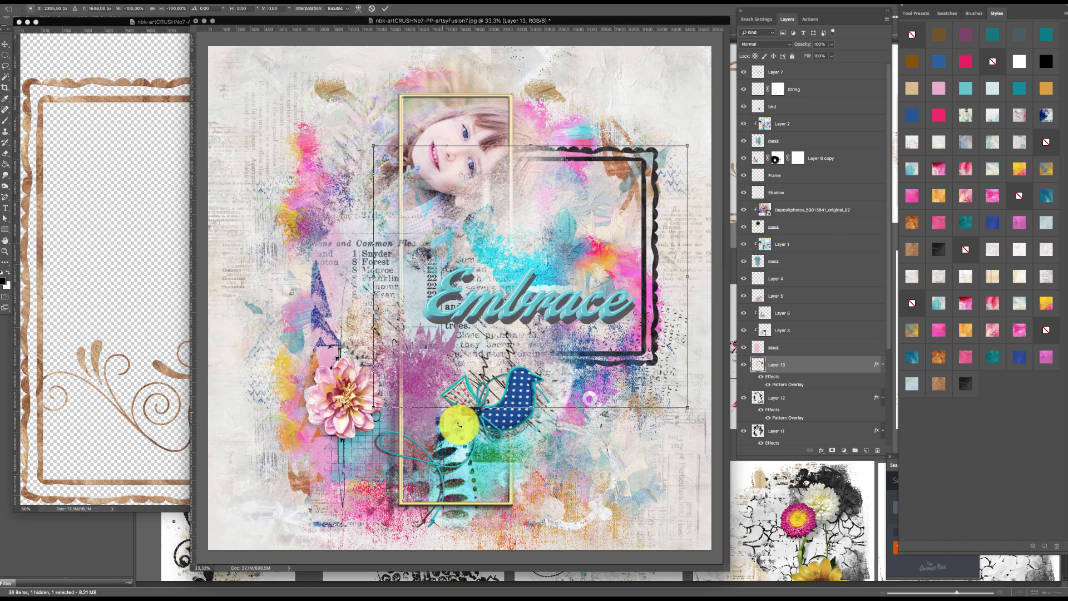
{"action": "left_click_drag", "start_coordinate": [594, 210], "coordinate": [605, 271]}
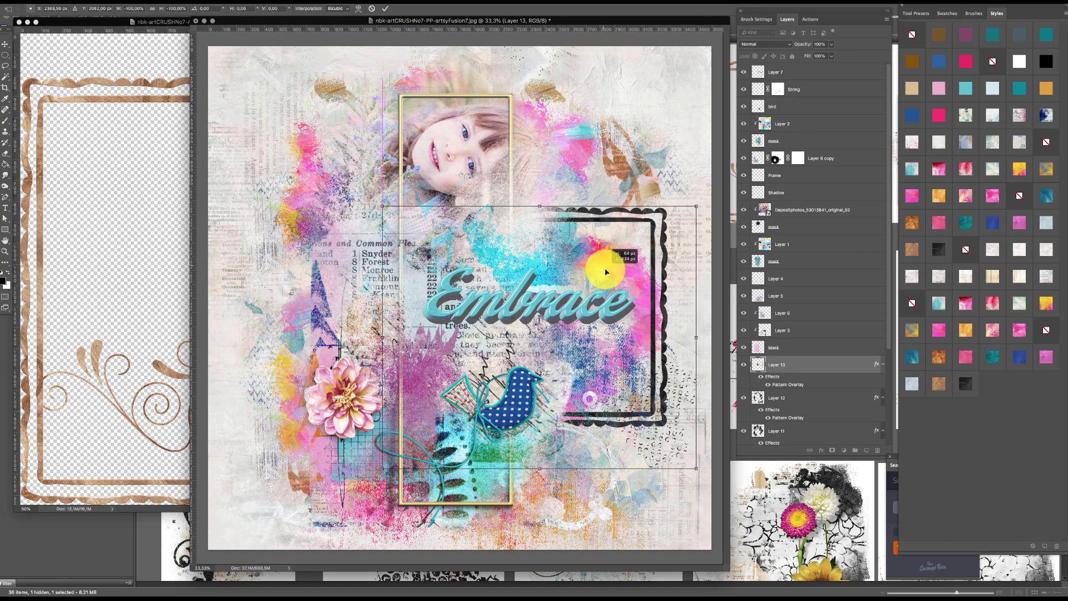
{"action": "left_click_drag", "start_coordinate": [690, 209], "coordinate": [619, 269]}
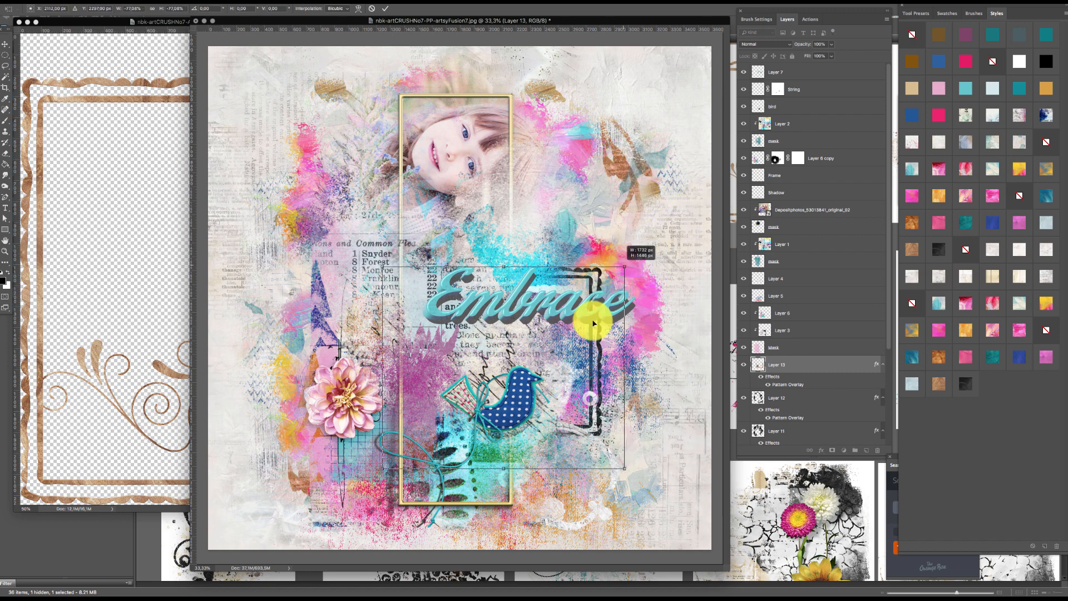
{"action": "left_click_drag", "start_coordinate": [572, 369], "coordinate": [638, 319]}
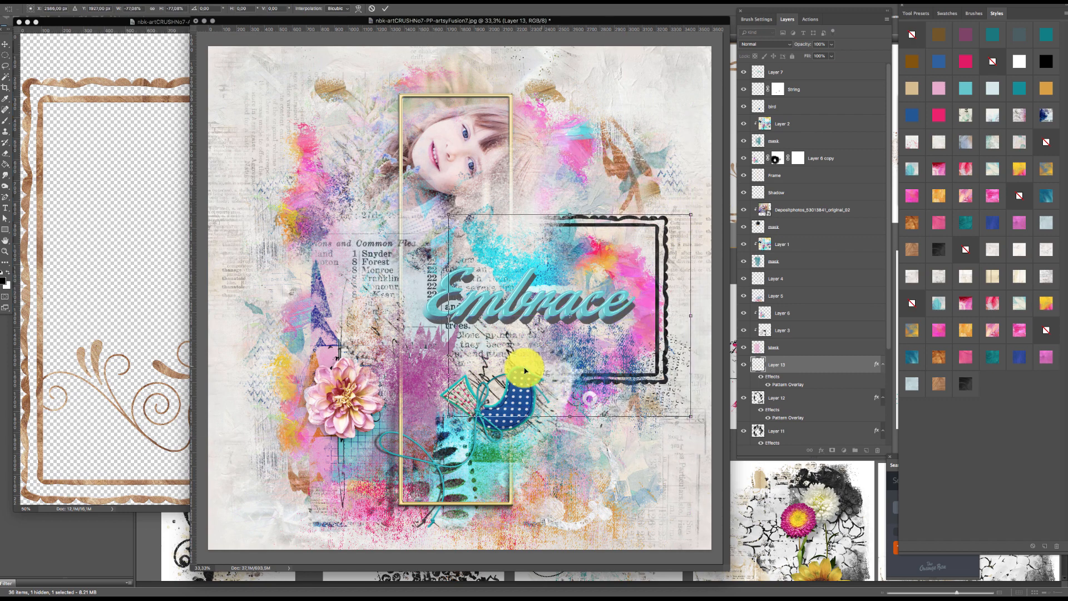
{"action": "left_click_drag", "start_coordinate": [690, 412], "coordinate": [654, 386]}
{"action": "left_click_drag", "start_coordinate": [587, 252], "coordinate": [611, 259]}
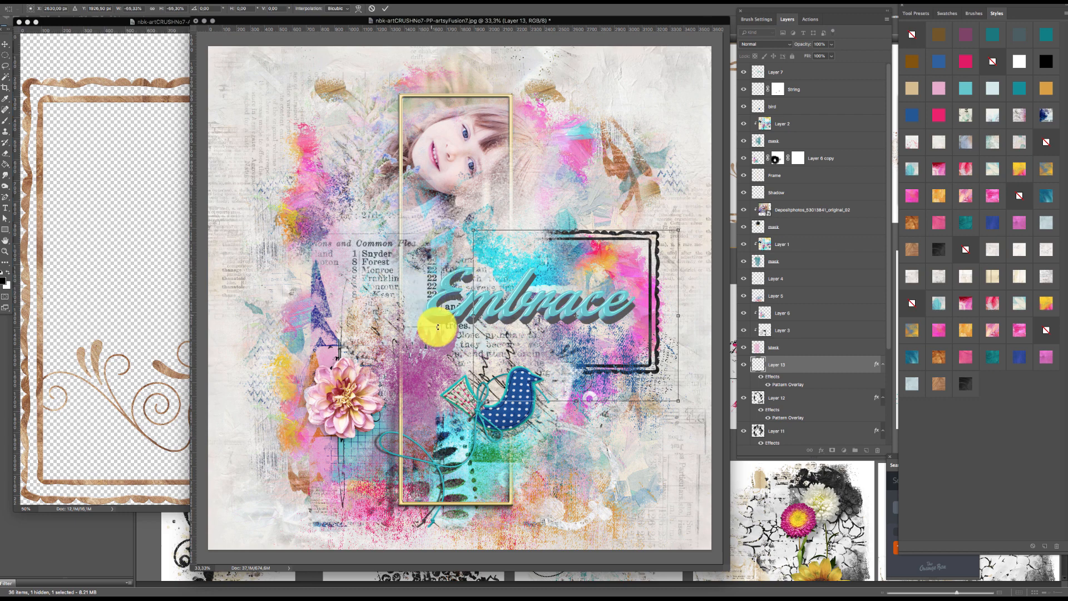
{"action": "double_click", "coordinate": [604, 285]}
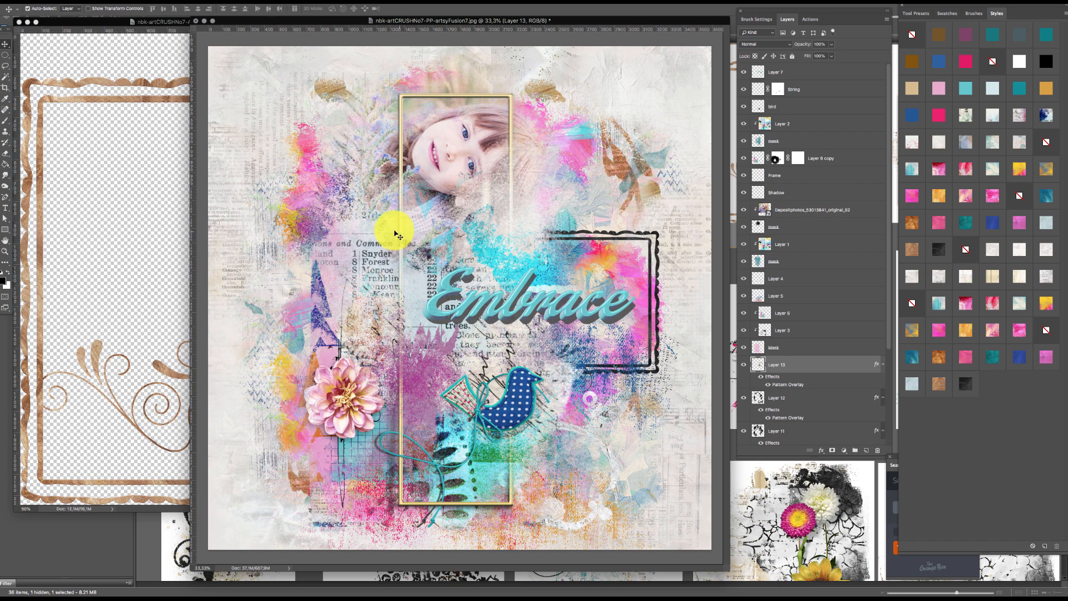
- Close the frame's source file and place nbk-artCRUSHNo7-ABP-bird1.png from Bridge's nbk-artCRUSHNo7-ABP-A folder into the layout
{"action": "left_click", "coordinate": [115, 317]}
{"action": "key", "text": "super+w"}
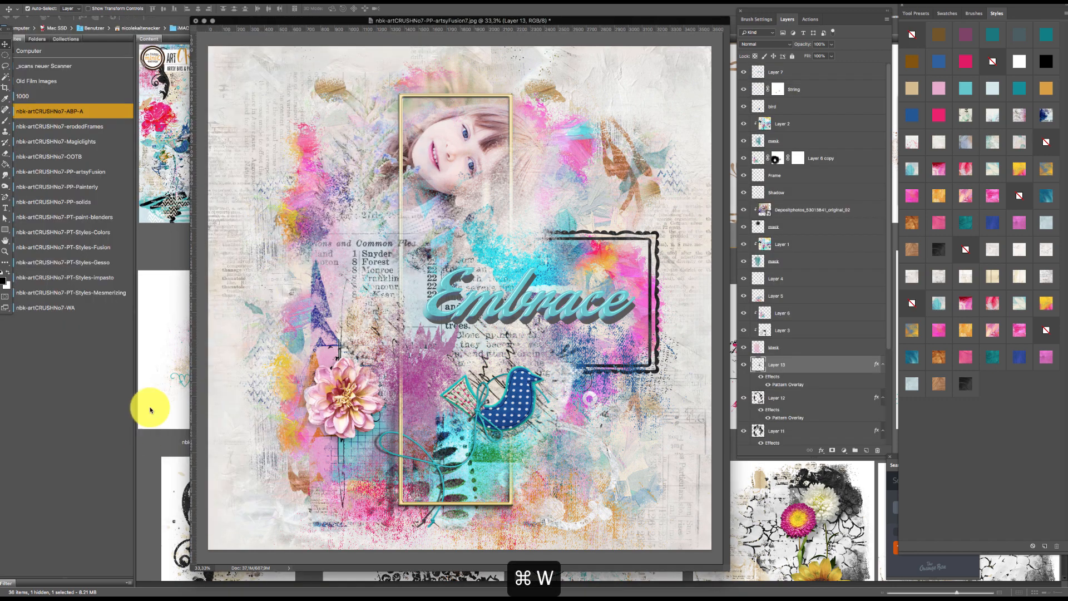
{"action": "left_click", "coordinate": [150, 410]}
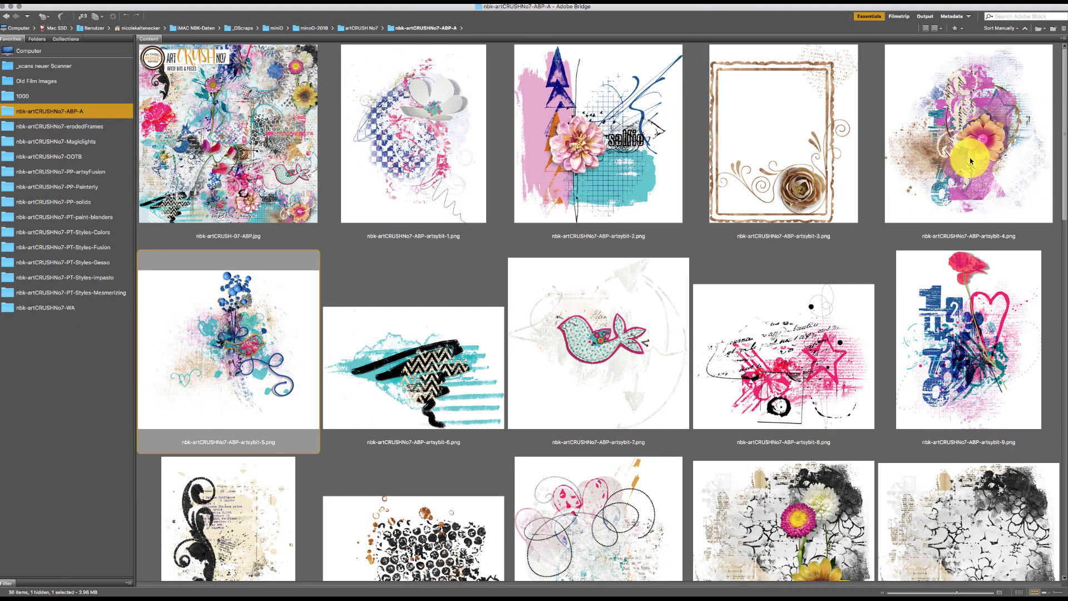
{"action": "scroll", "coordinate": [1060, 101], "scroll_direction": "down", "scroll_amount": 3}
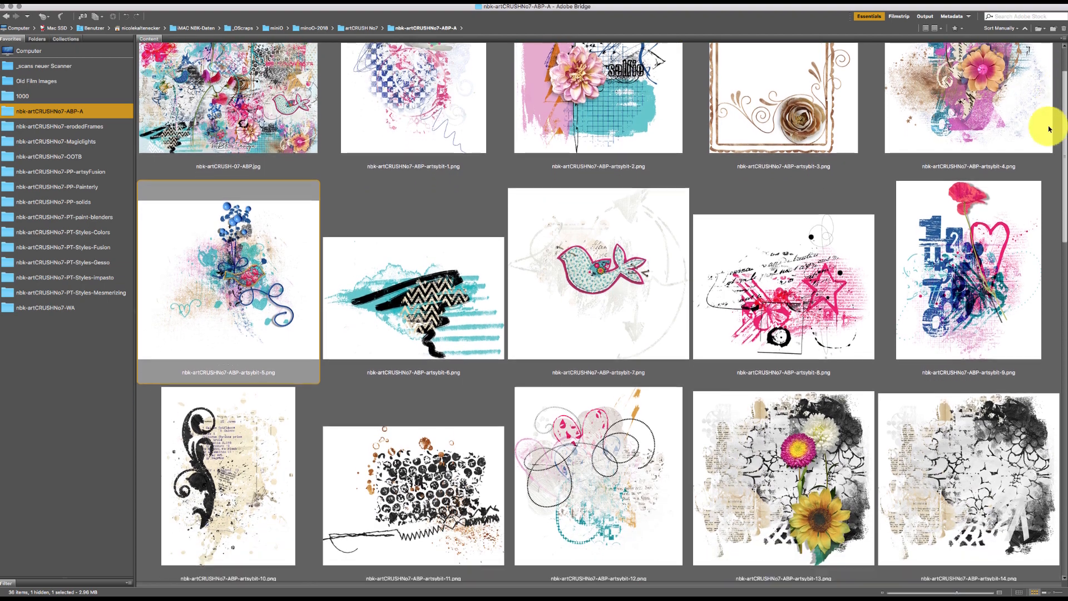
{"action": "scroll", "coordinate": [1049, 129], "scroll_direction": "down", "scroll_amount": 15}
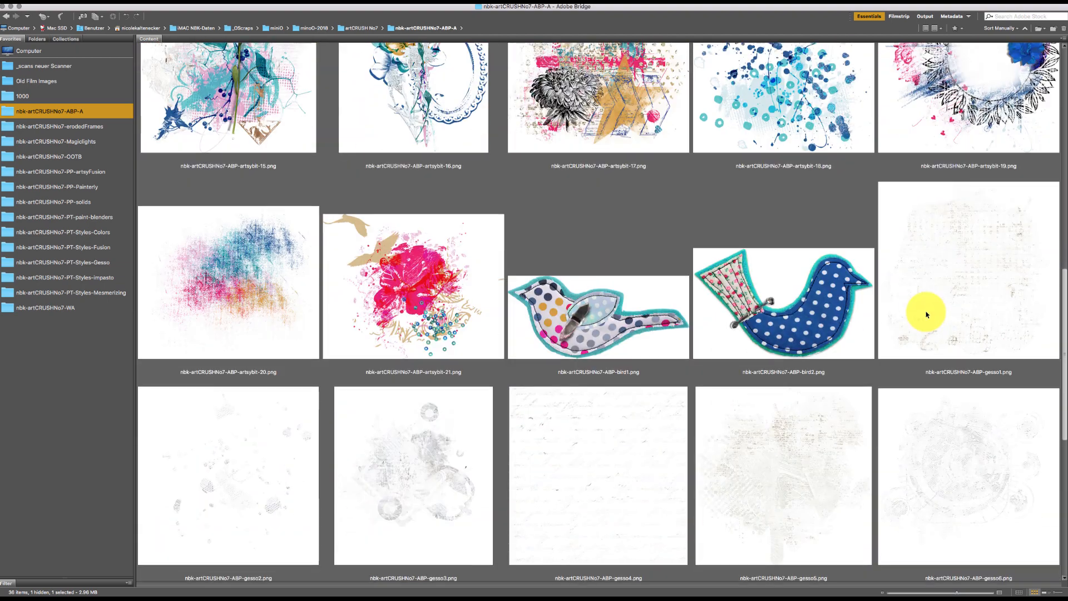
{"action": "double_click", "coordinate": [619, 301]}
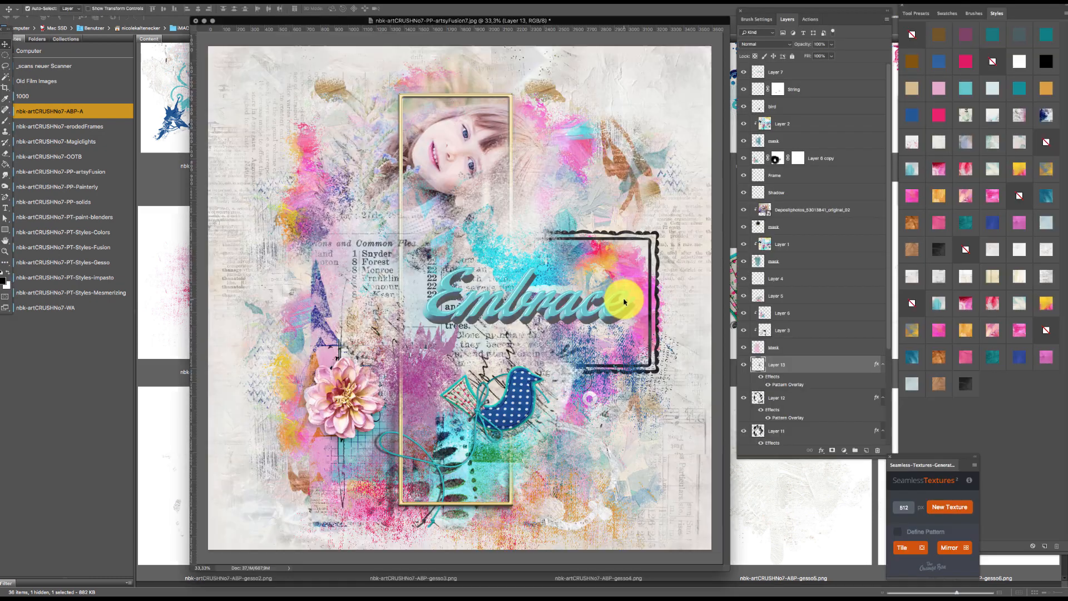
{"action": "left_click_drag", "start_coordinate": [342, 239], "coordinate": [414, 336]}
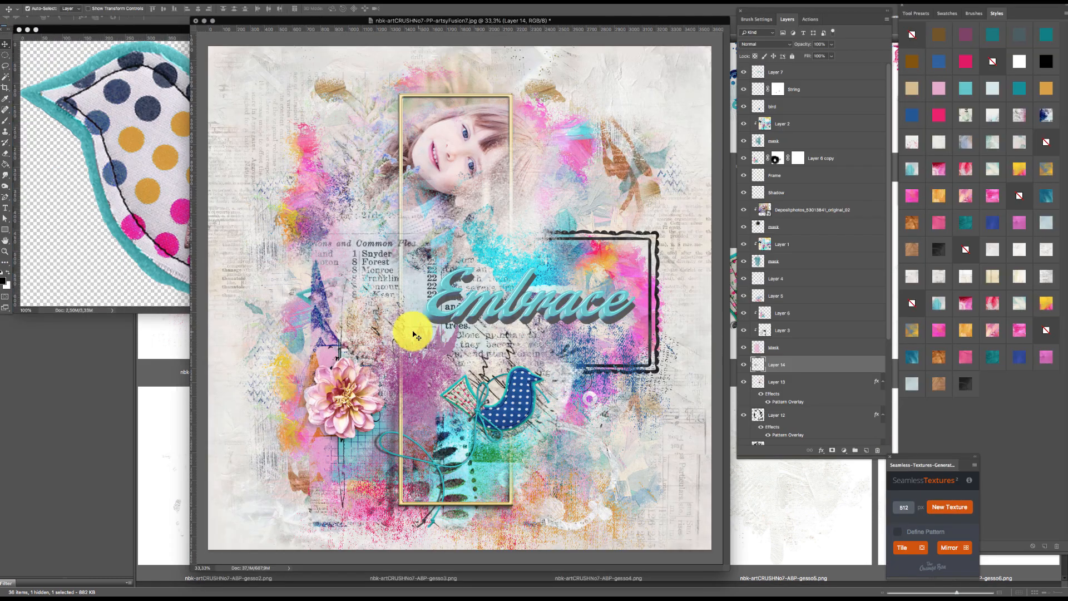
- Bring the polka-dot bird to the top of the layer stack and shrink it to about 35% on the gold frame's edge below the portrait
{"action": "key", "text": "super+shift+bracketright"}
{"action": "key", "text": "super+t"}
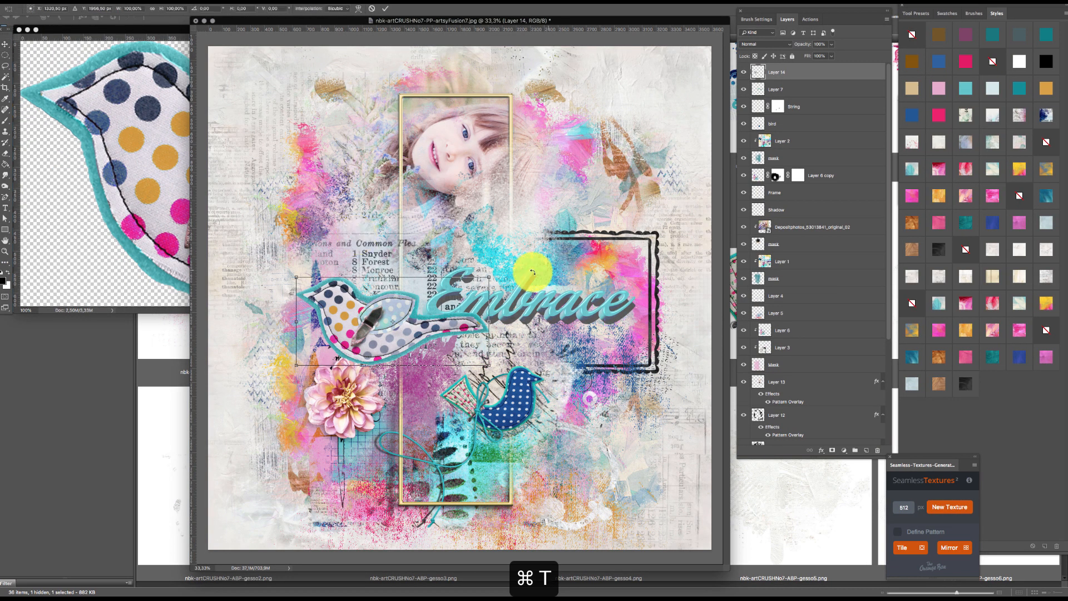
{"action": "left_click_drag", "start_coordinate": [488, 276], "coordinate": [410, 240]}
{"action": "left_click_drag", "start_coordinate": [443, 197], "coordinate": [446, 200]}
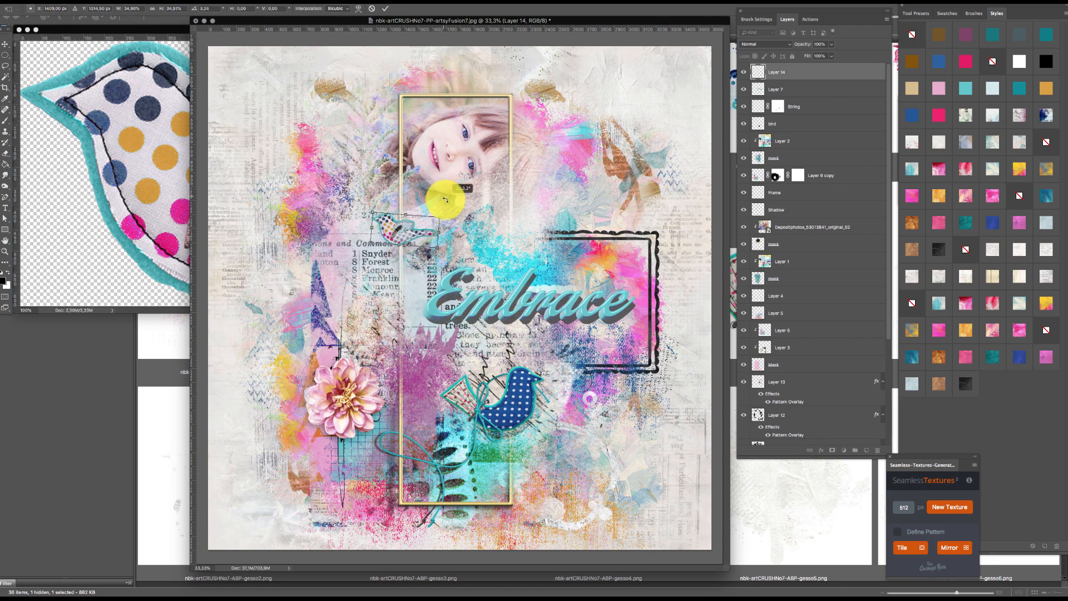
{"action": "double_click", "coordinate": [416, 235]}
{"action": "left_click", "coordinate": [134, 239]}
{"action": "key", "text": "super+w"}
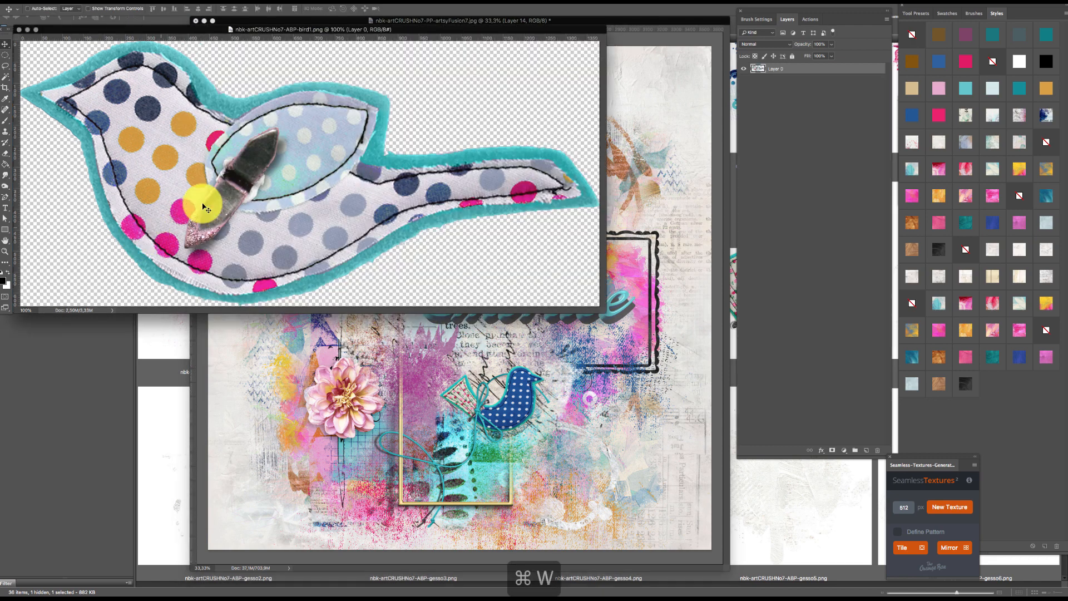
- Close the polka-dot bird's source file and look through Bridge's artsyFusion, Painterly and solids paper folders
{"action": "left_click_drag", "start_coordinate": [406, 234], "coordinate": [410, 242]}
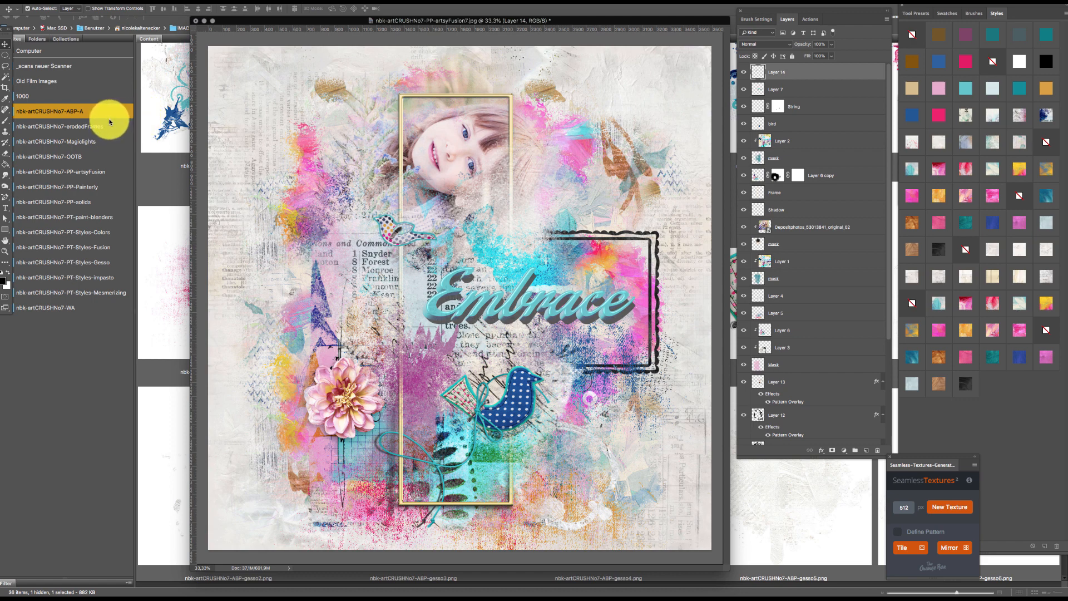
{"action": "left_click", "coordinate": [97, 172]}
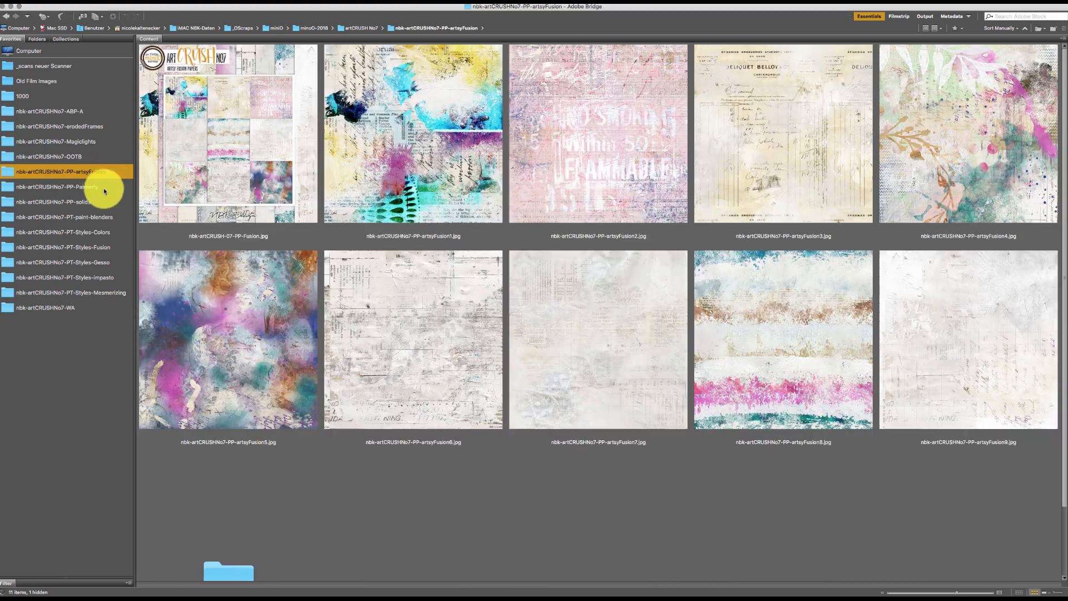
{"action": "left_click", "coordinate": [112, 189]}
{"action": "left_click", "coordinate": [108, 202]}
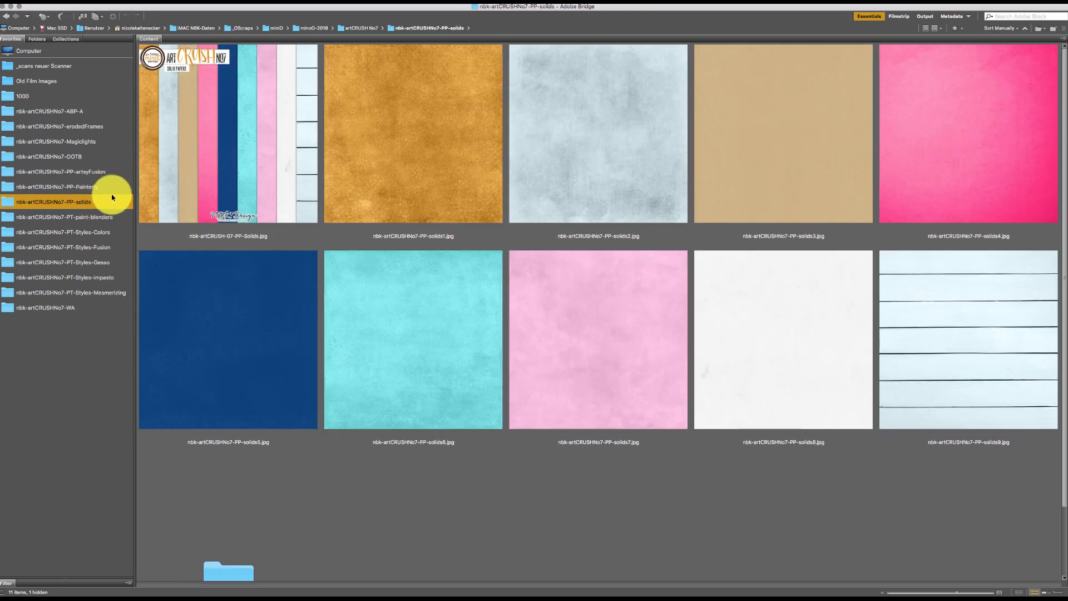
- Find nbk-artCRUSHNo7-Magiclights5.png in Bridge's nbk-artCRUSHNo7-Magiclights folder, open it, and place its circles into the layout
{"action": "left_click", "coordinate": [93, 142]}
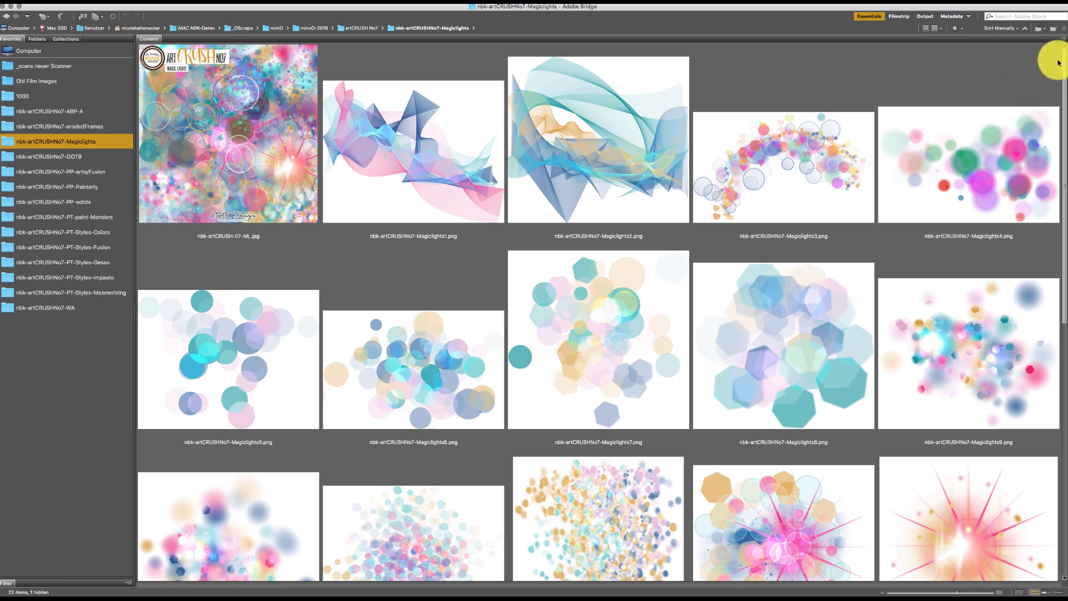
{"action": "scroll", "coordinate": [1043, 117], "scroll_direction": "down", "scroll_amount": 5}
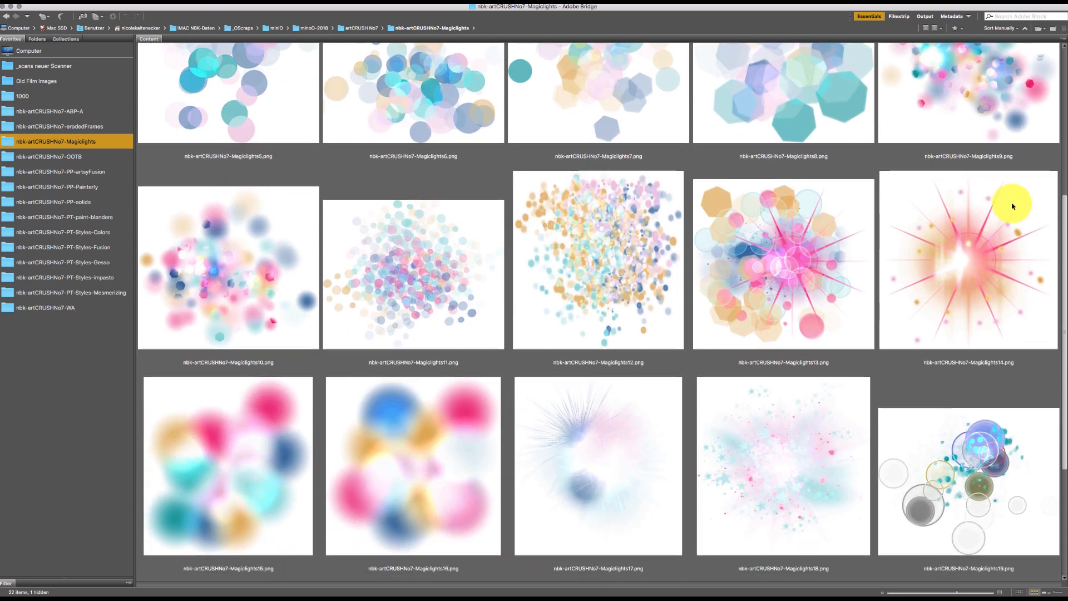
{"action": "scroll", "coordinate": [1013, 206], "scroll_direction": "down", "scroll_amount": 3}
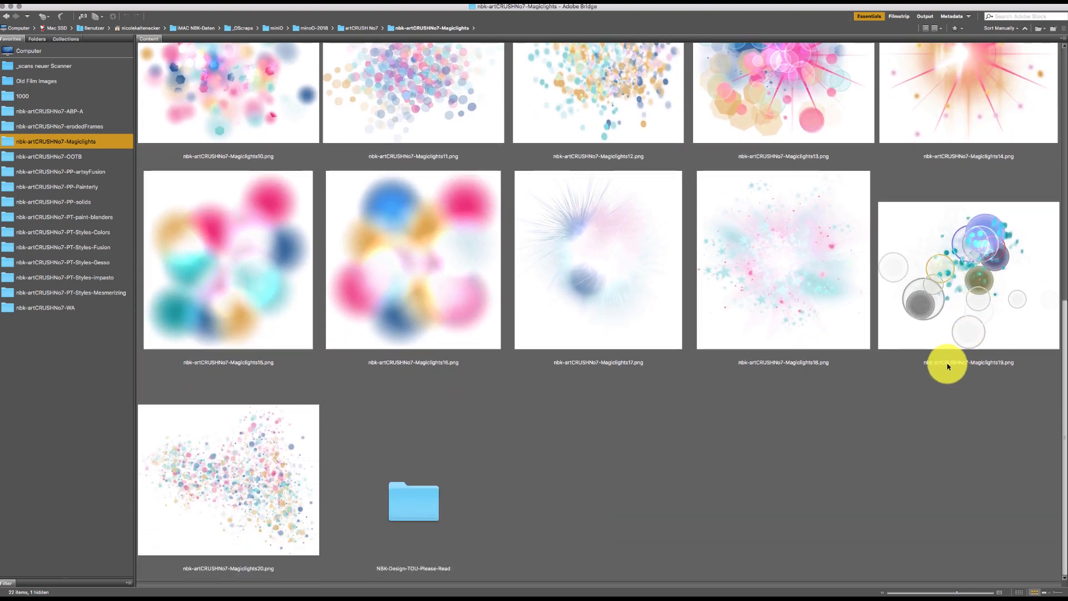
{"action": "scroll", "coordinate": [943, 239], "scroll_direction": "up", "scroll_amount": 8}
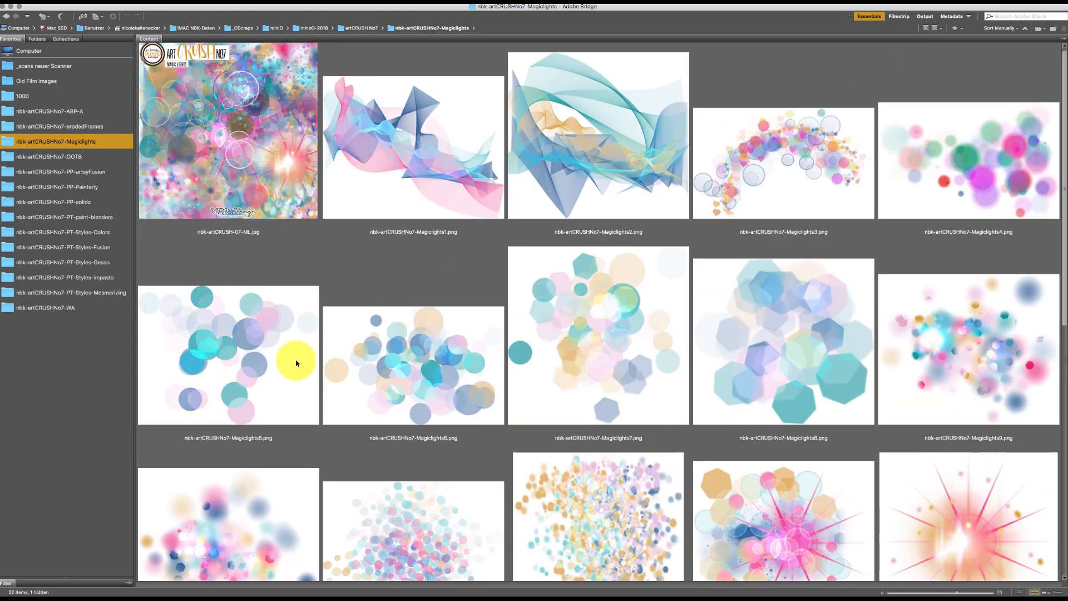
{"action": "left_click", "coordinate": [268, 357]}
{"action": "double_click", "coordinate": [268, 356]}
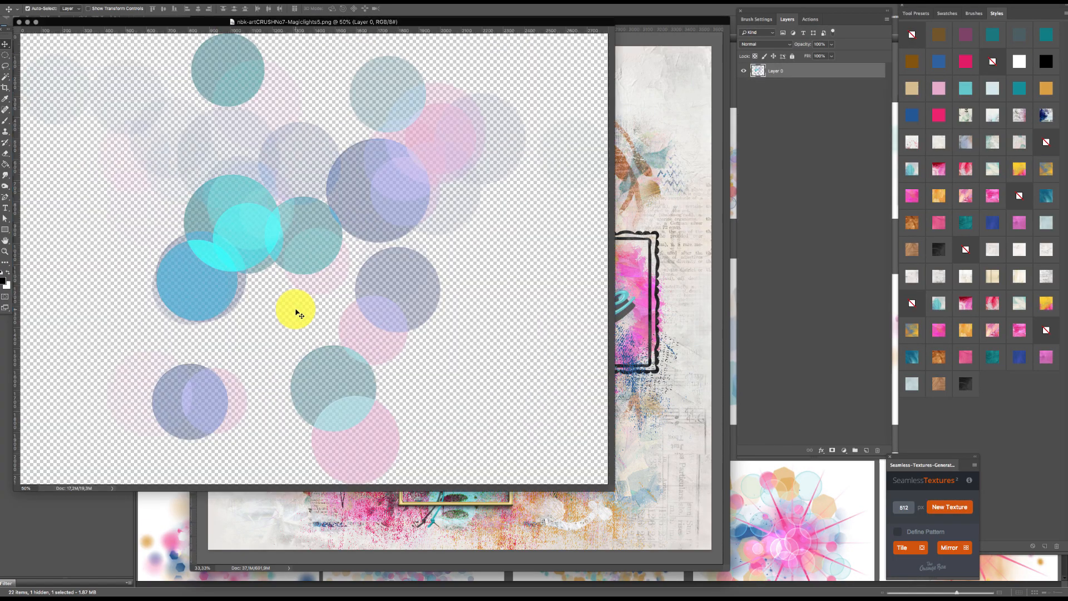
{"action": "left_click_drag", "start_coordinate": [422, 289], "coordinate": [678, 319]}
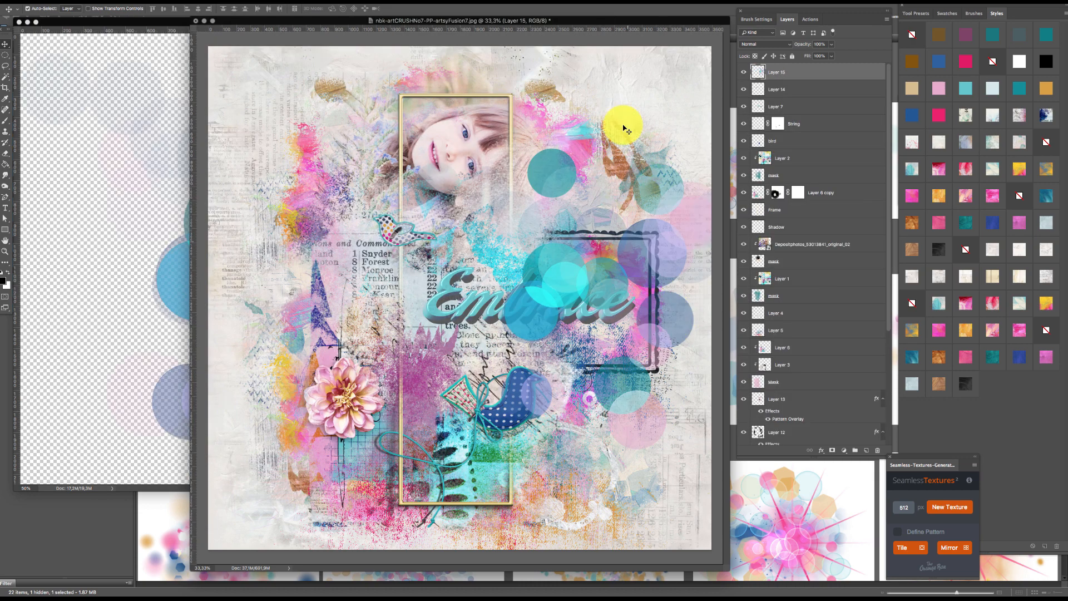
- Move the placed Magiclights circles over the portrait and the upper part of the gold frame
{"action": "key", "text": "super+adiaeresis"}
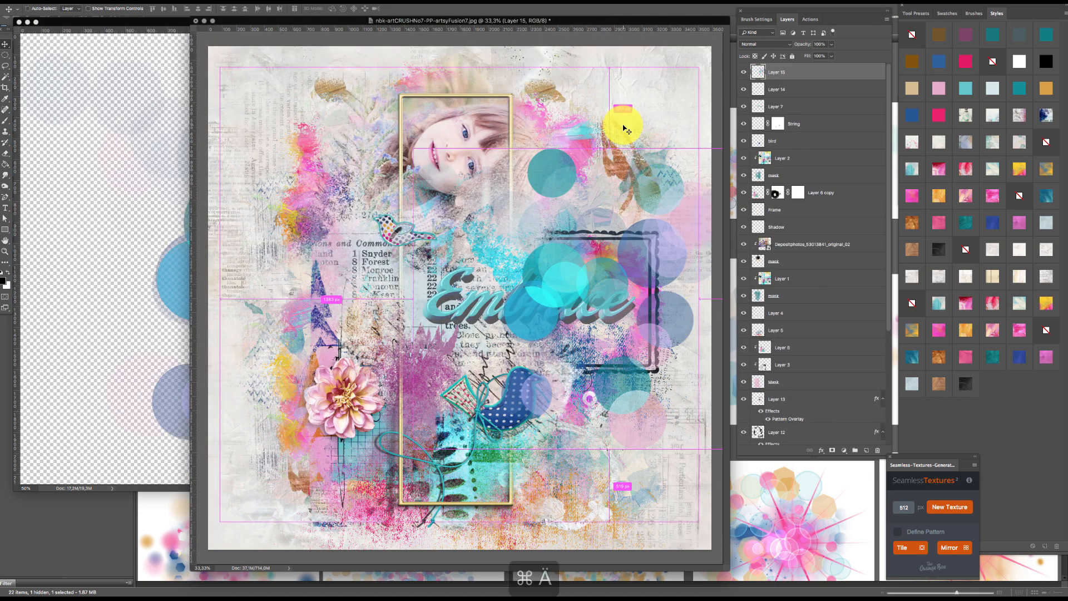
{"action": "key", "text": "super+t"}
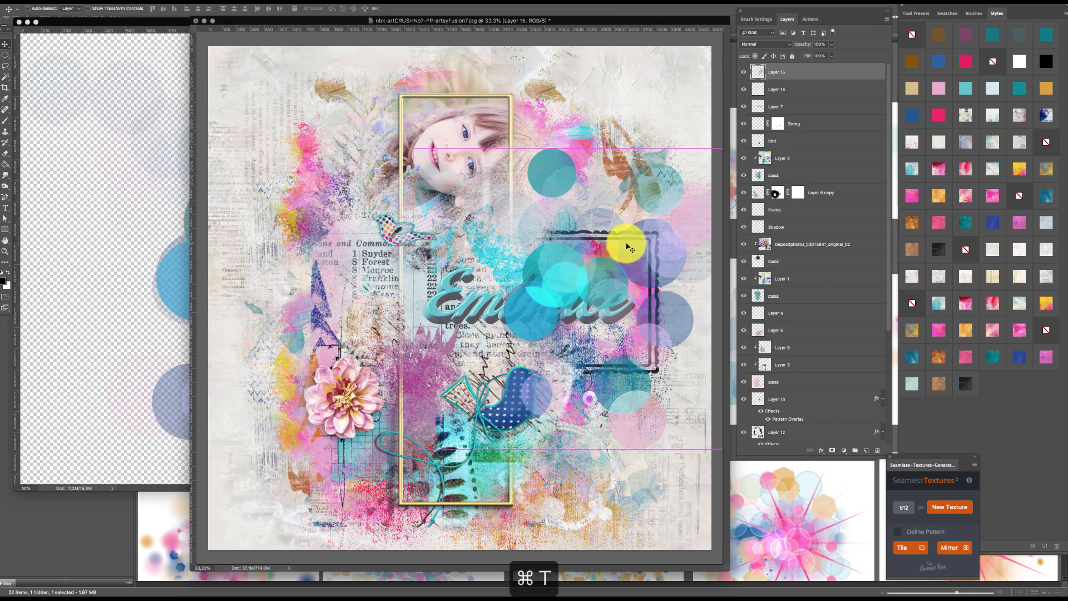
{"action": "left_click_drag", "start_coordinate": [649, 239], "coordinate": [490, 206]}
{"action": "key", "text": "Return"}
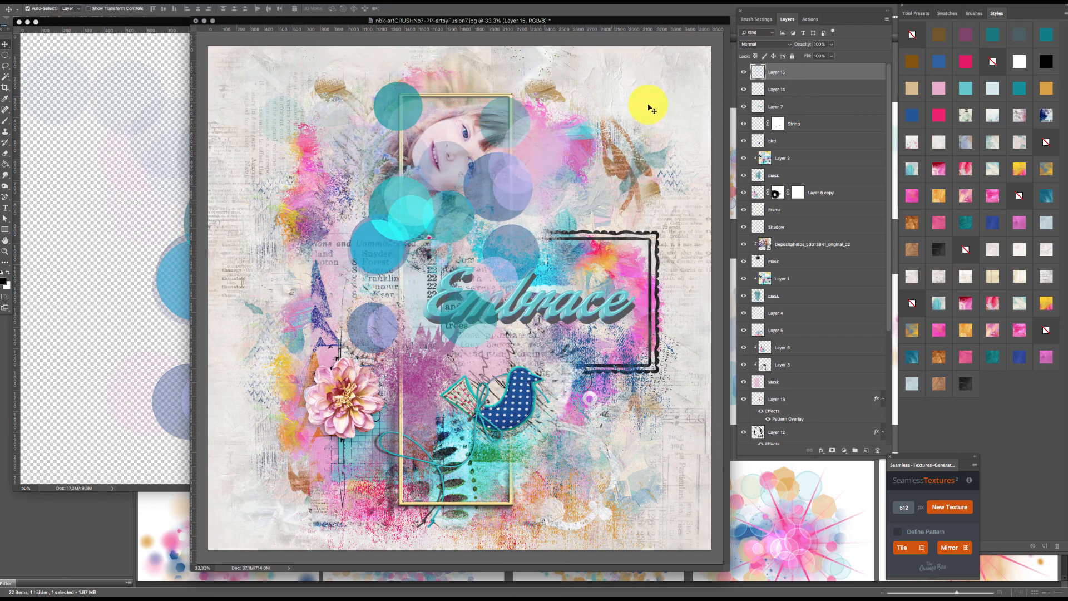
- Try Multiply on the circles layer, set its blend mode to Color Burn, and move it directly beneath the Frame layer
{"action": "left_click", "coordinate": [767, 45]}
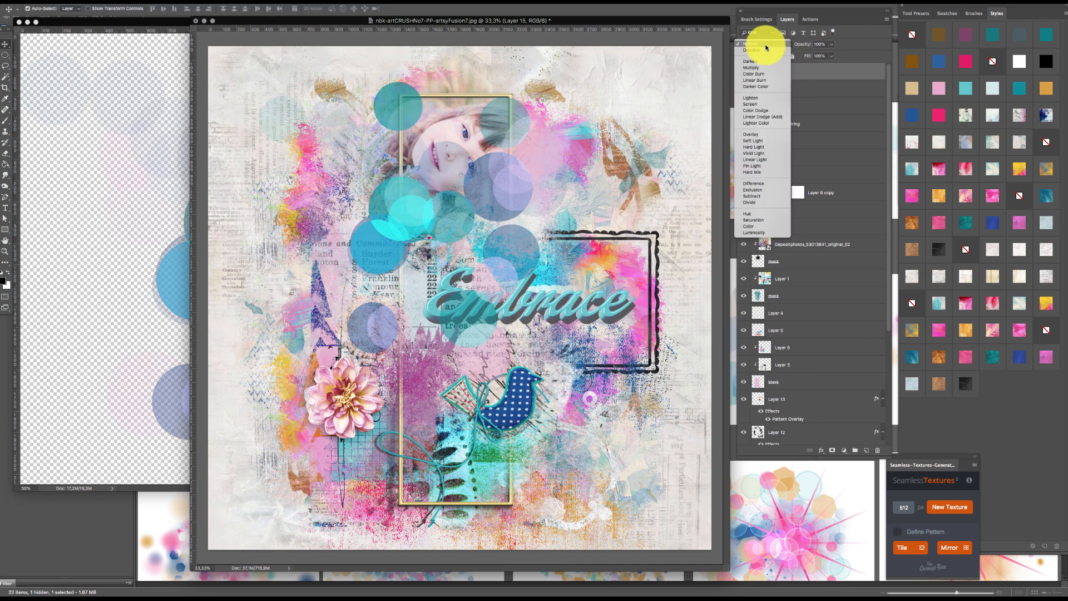
{"action": "left_click", "coordinate": [768, 67]}
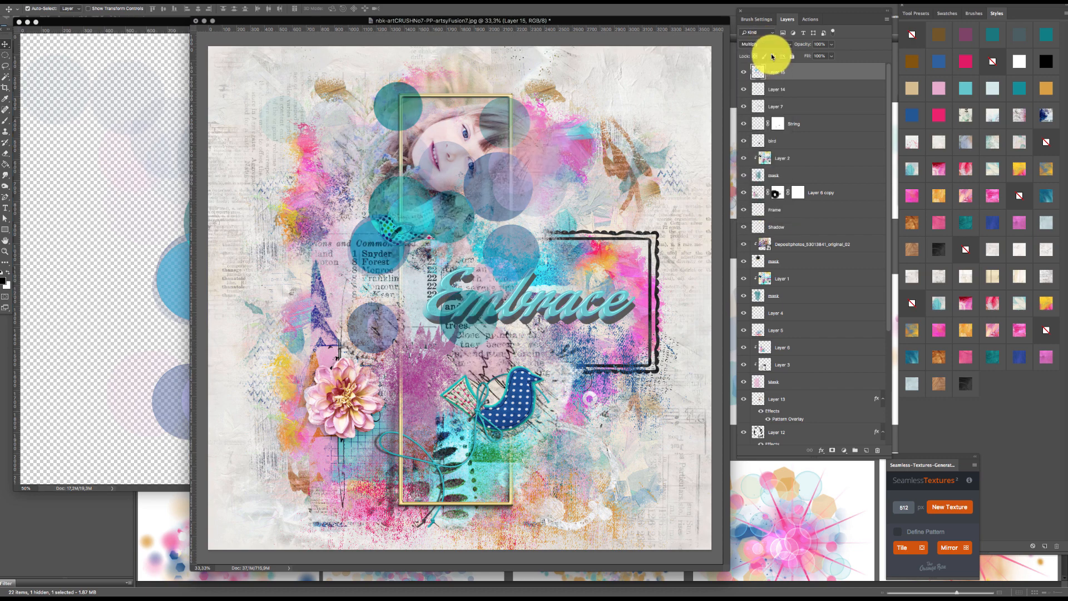
{"action": "left_click", "coordinate": [766, 45]}
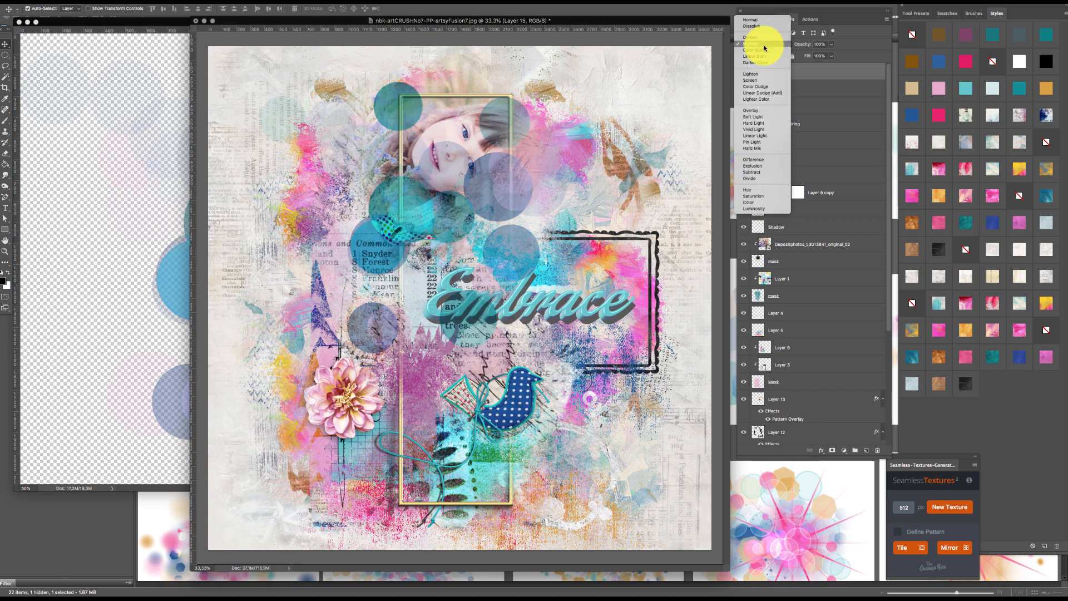
{"action": "left_click", "coordinate": [763, 51]}
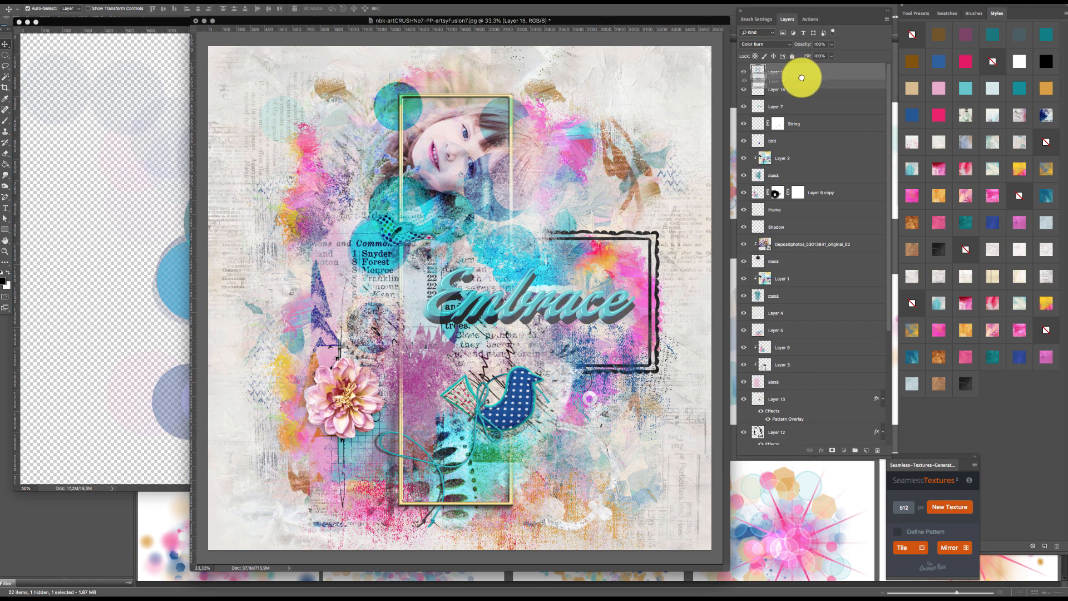
{"action": "left_click_drag", "start_coordinate": [804, 84], "coordinate": [803, 211]}
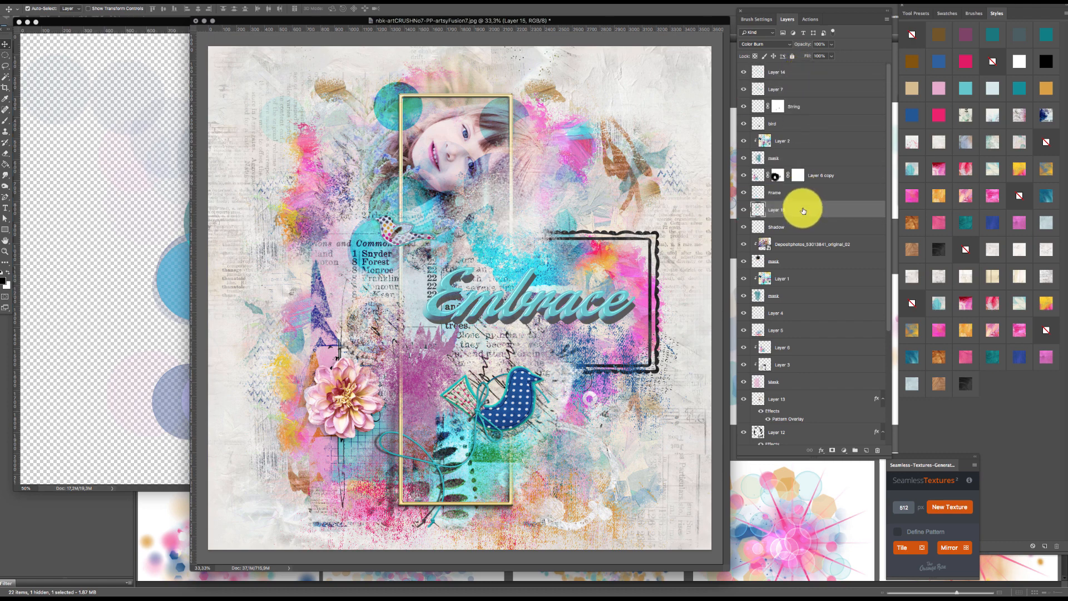
- Enlarge the Magiclights circles and shift them so they surround the portrait and the polka-dot bird
{"action": "key", "text": "super+t"}
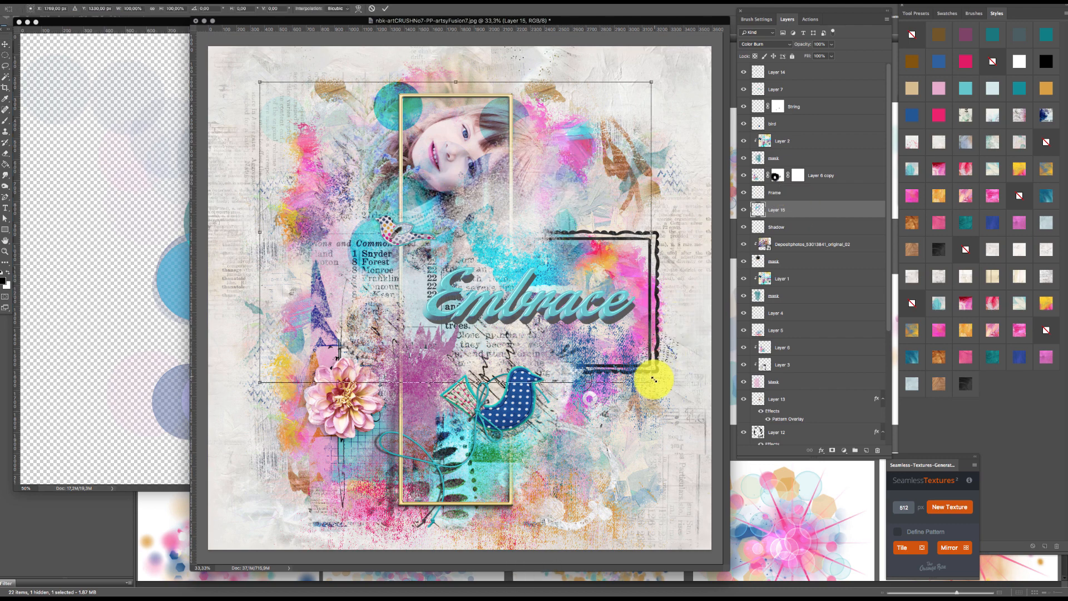
{"action": "left_click_drag", "start_coordinate": [656, 386], "coordinate": [685, 430]}
{"action": "key", "text": "Return"}
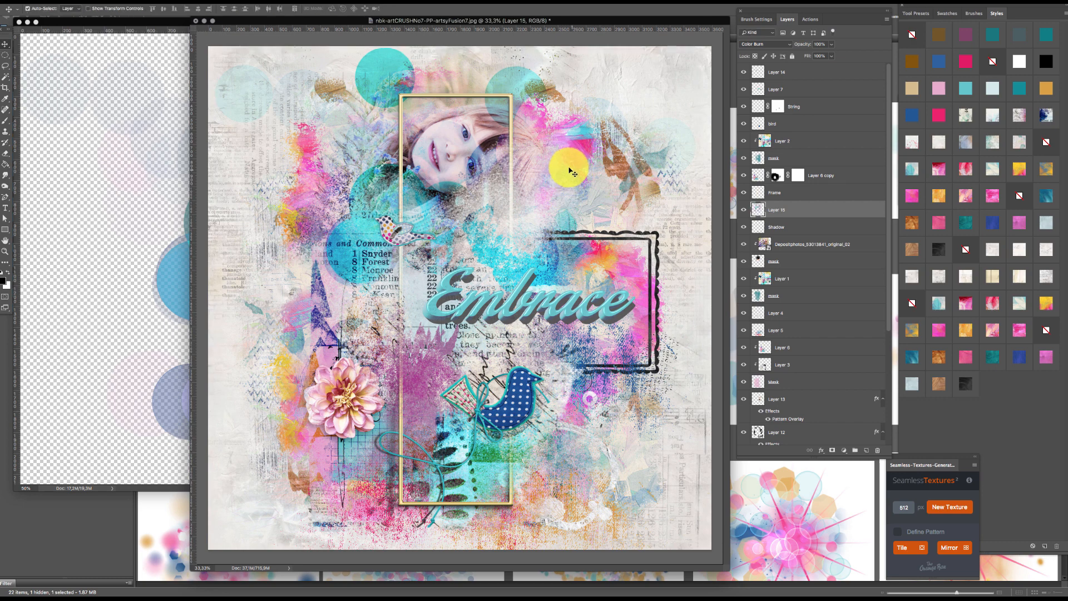
{"action": "left_click_drag", "start_coordinate": [560, 137], "coordinate": [534, 177]}
- Duplicate the circles layer, shrink the copy to about 47% while flipping it both ways, and position it over the portrait
{"action": "key", "text": "super+j"}
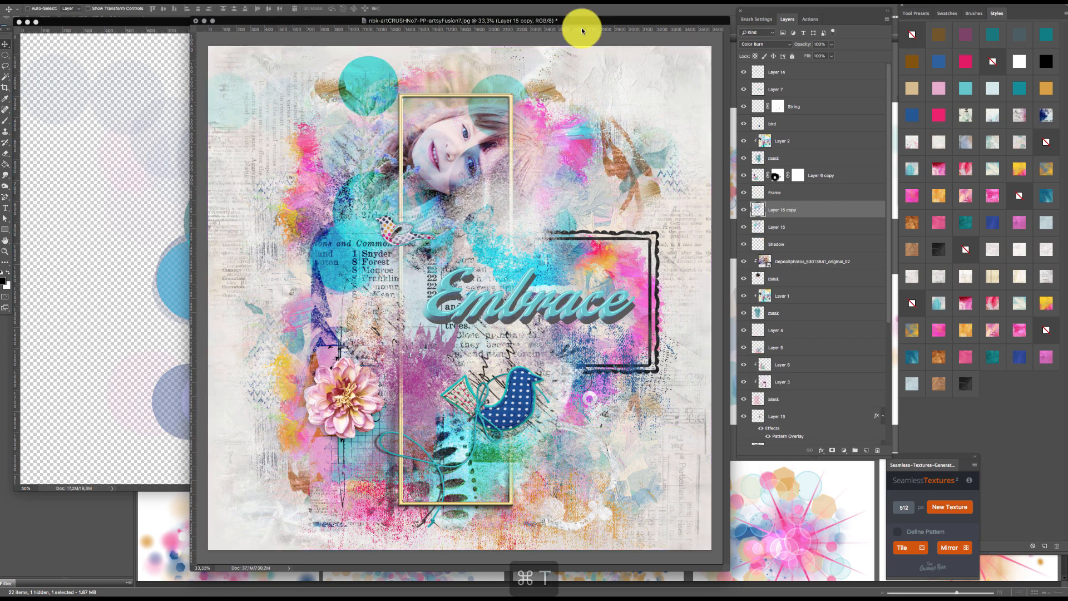
{"action": "key", "text": "super+t"}
{"action": "left_click_drag", "start_coordinate": [356, 145], "coordinate": [416, 234]}
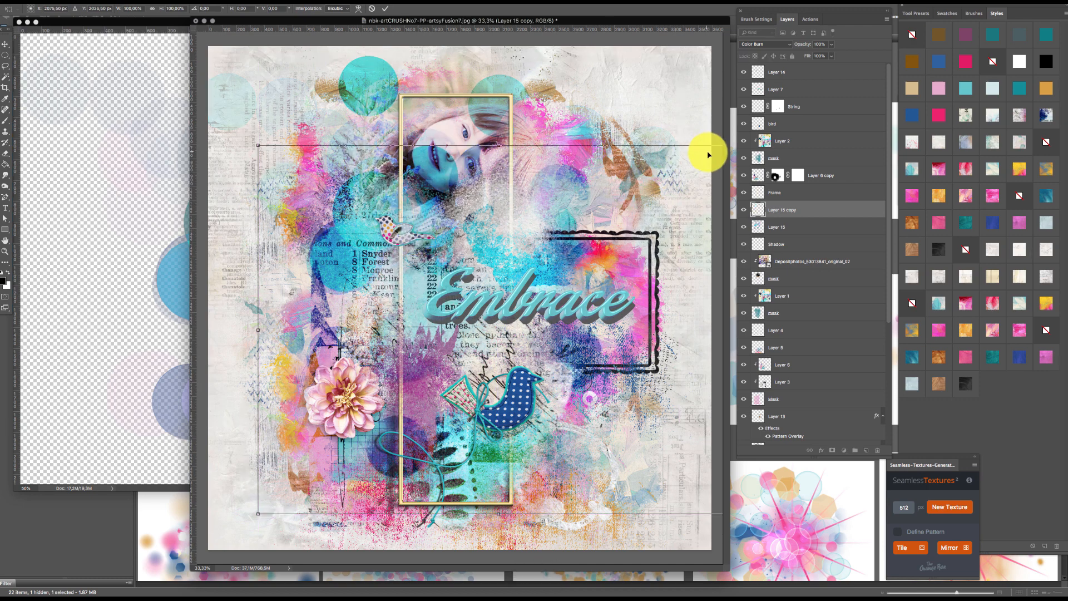
{"action": "left_click_drag", "start_coordinate": [258, 145], "coordinate": [396, 230]}
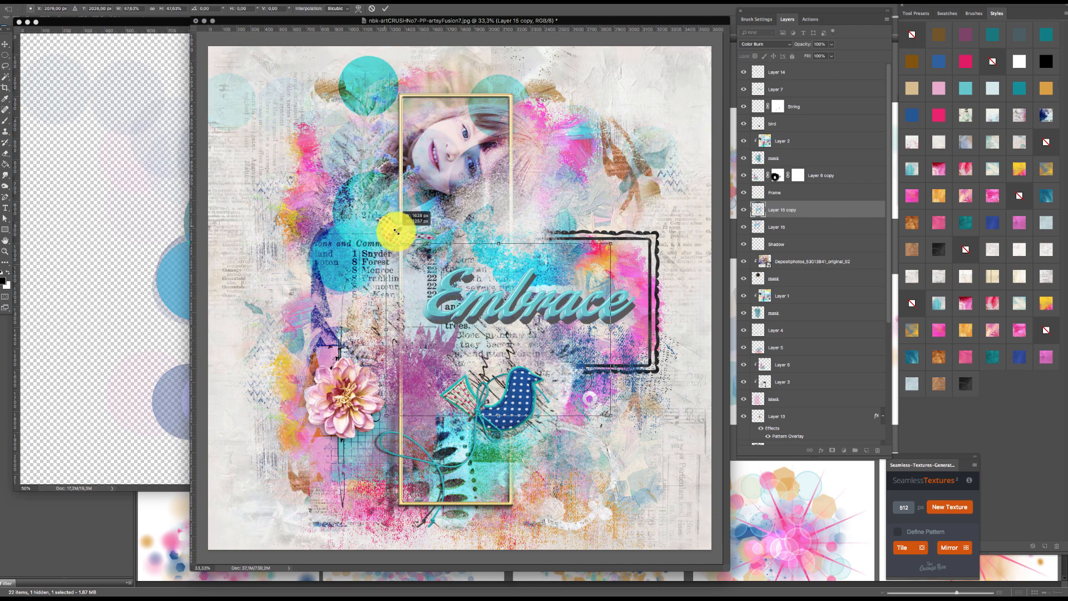
{"action": "left_click_drag", "start_coordinate": [533, 103], "coordinate": [499, 429]}
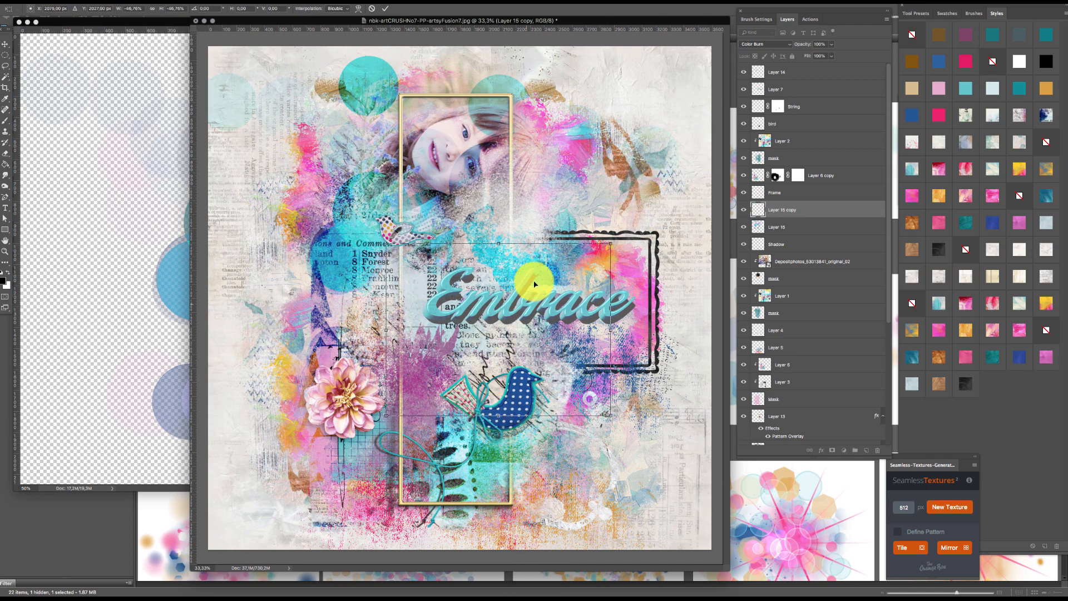
{"action": "left_click_drag", "start_coordinate": [542, 297], "coordinate": [525, 96]}
{"action": "key", "text": "Return"}
- Check the circles over the child's face up close, rename the duplicated circles layer magiclight, and add a layer mask to it
{"action": "key", "text": "super+space"}
{"action": "left_click", "coordinate": [470, 149]}
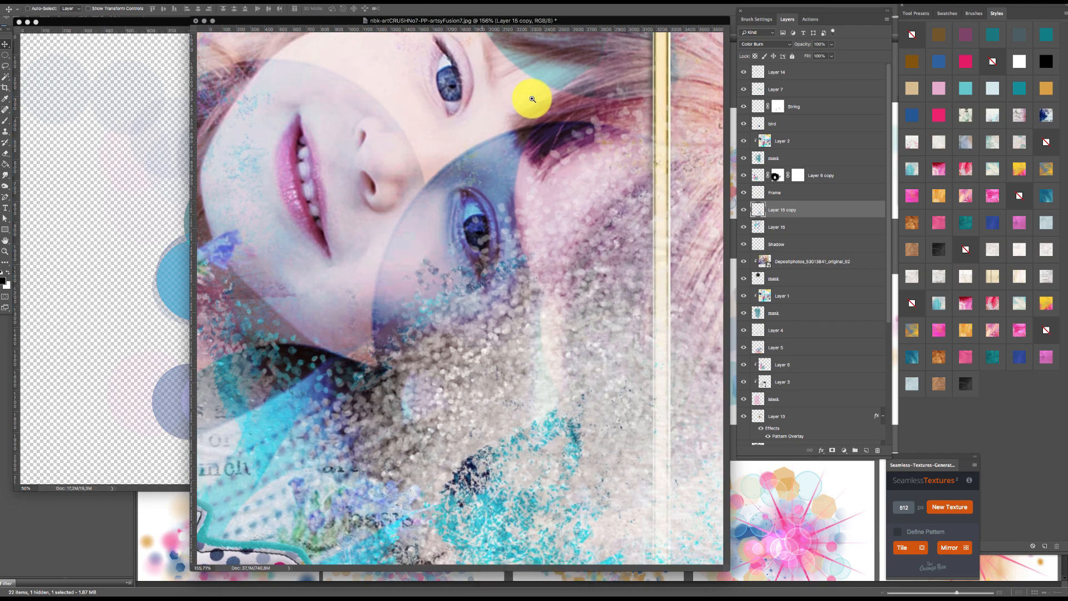
{"action": "left_click", "coordinate": [521, 224], "text": "alt+super"}
{"action": "left_click", "coordinate": [521, 223], "text": "alt+super"}
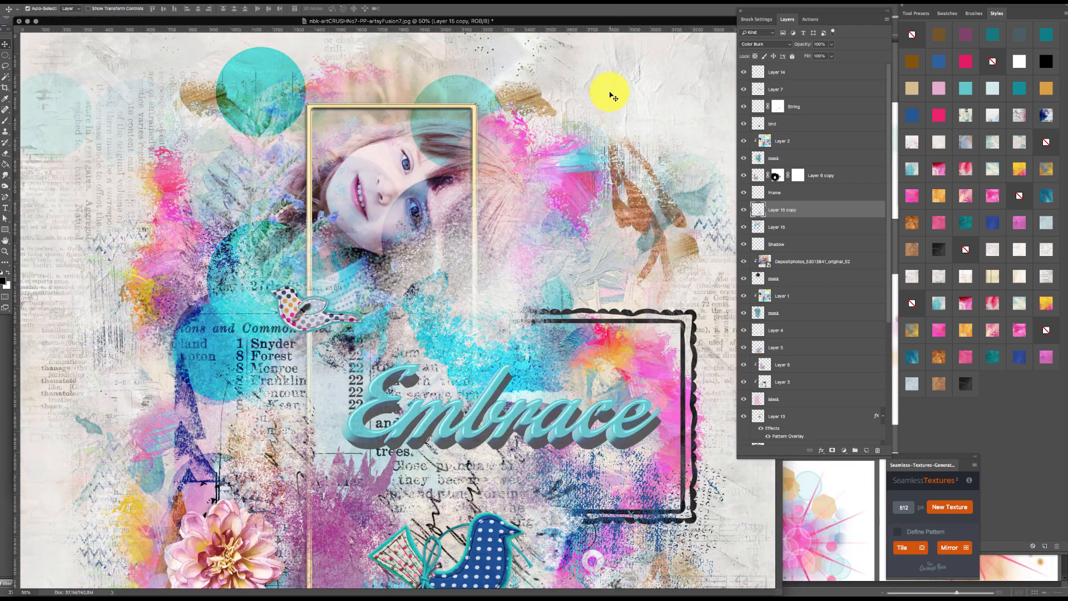
{"action": "double_click", "coordinate": [784, 209]}
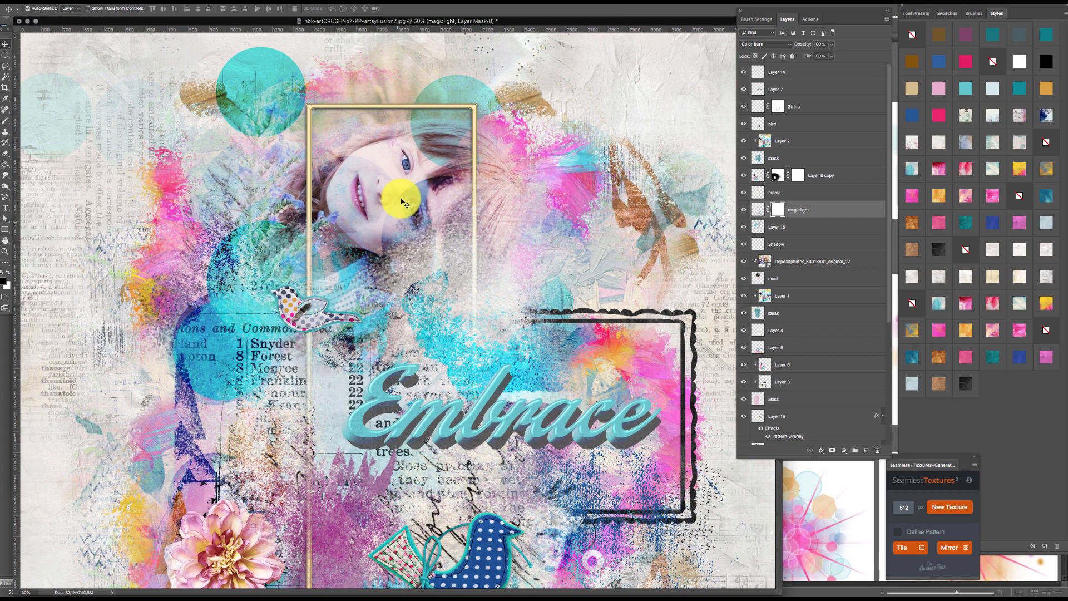
- Paint on the magiclight layer's mask with the Soft Round Pressure Opacity brush to clear the circles from the child's face
{"action": "left_click", "coordinate": [4, 154]}
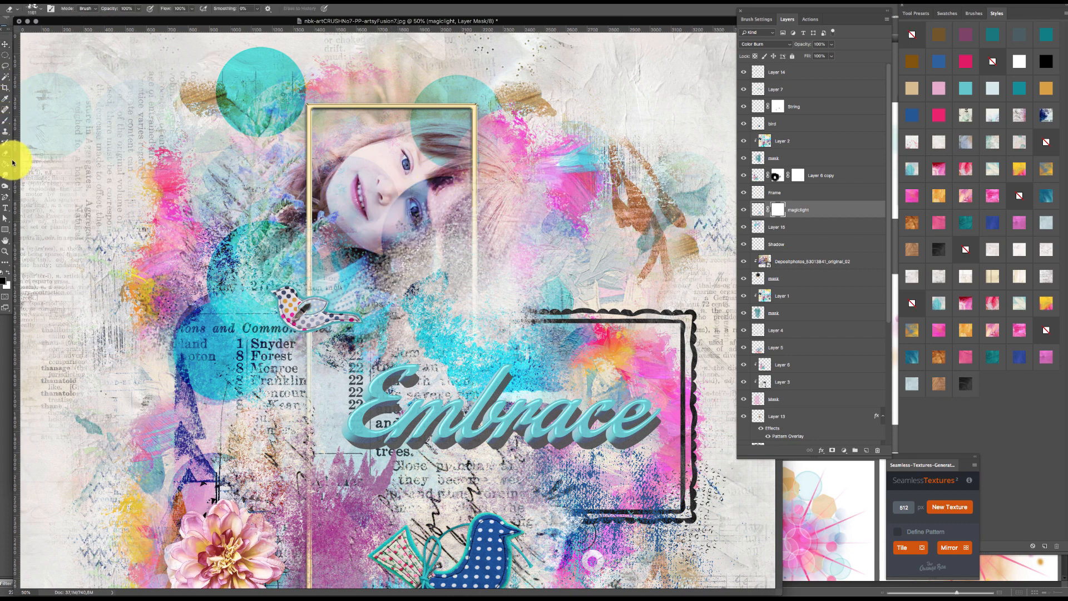
{"action": "left_click", "coordinate": [5, 122]}
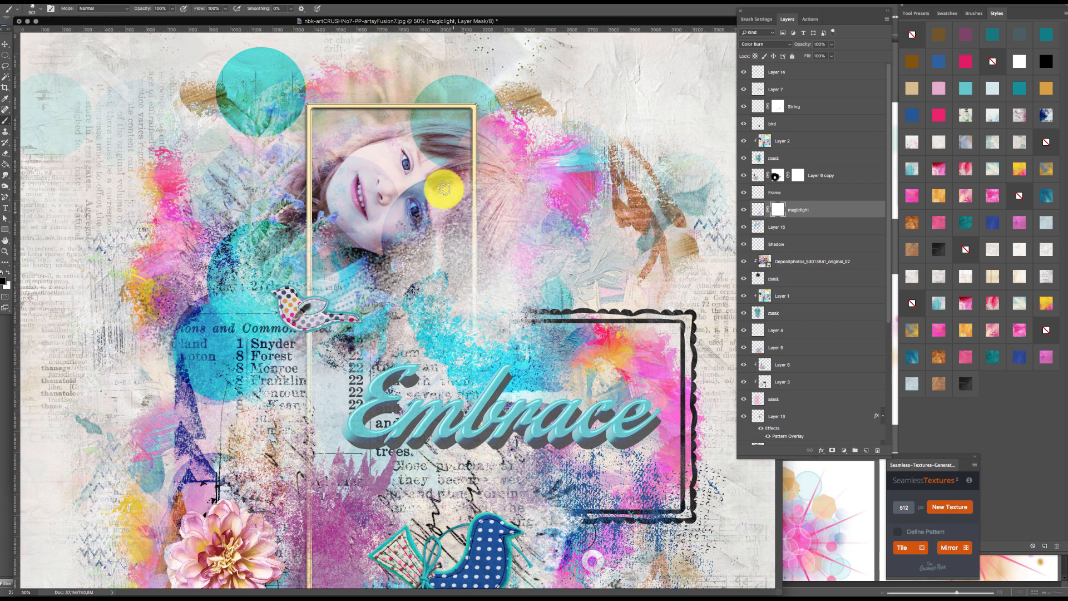
{"action": "right_click", "coordinate": [419, 233]}
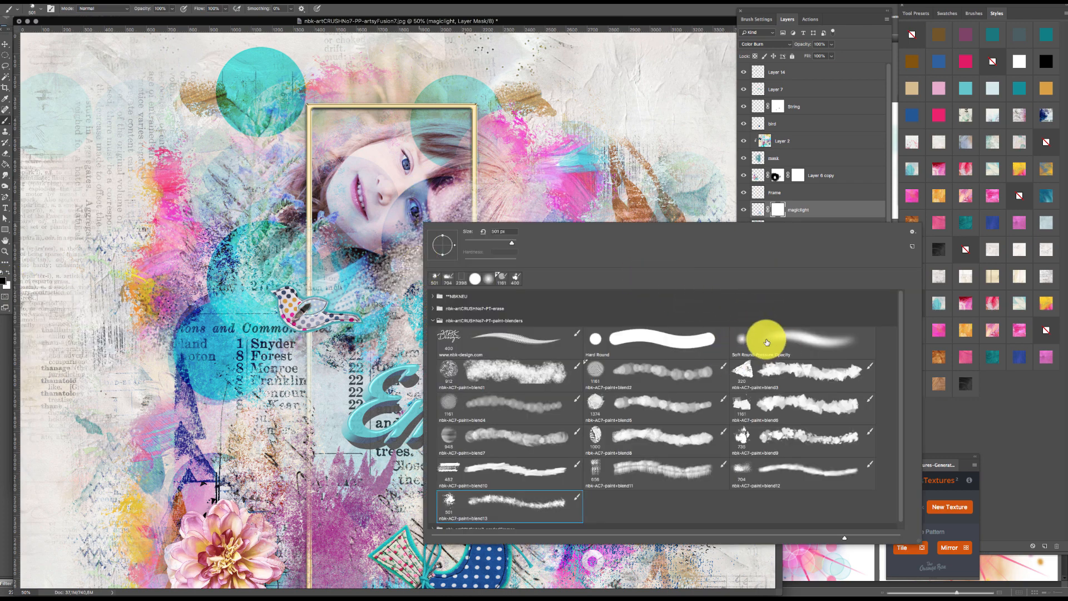
{"action": "double_click", "coordinate": [788, 345]}
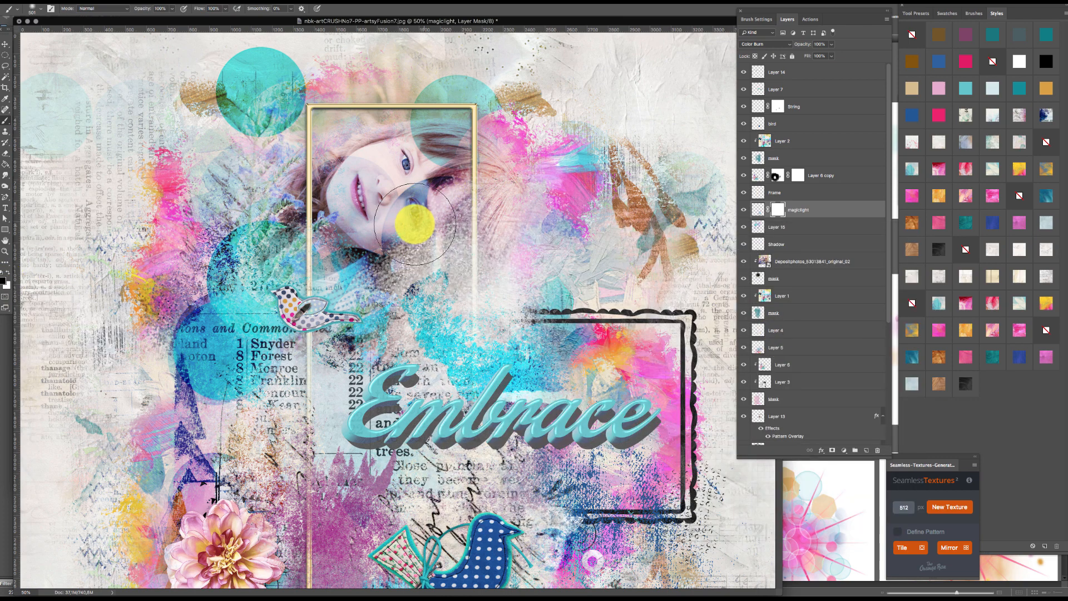
{"action": "mouse_move", "coordinate": [408, 208]}
{"action": "left_mouse_down"}
{"action": "mouse_move", "coordinate": [494, 203]}
{"action": "mouse_move", "coordinate": [433, 178]}
{"action": "mouse_move", "coordinate": [398, 222]}
{"action": "mouse_move", "coordinate": [428, 196]}
{"action": "mouse_move", "coordinate": [372, 234]}
{"action": "left_mouse_up"}
{"action": "key", "text": "super+d"}
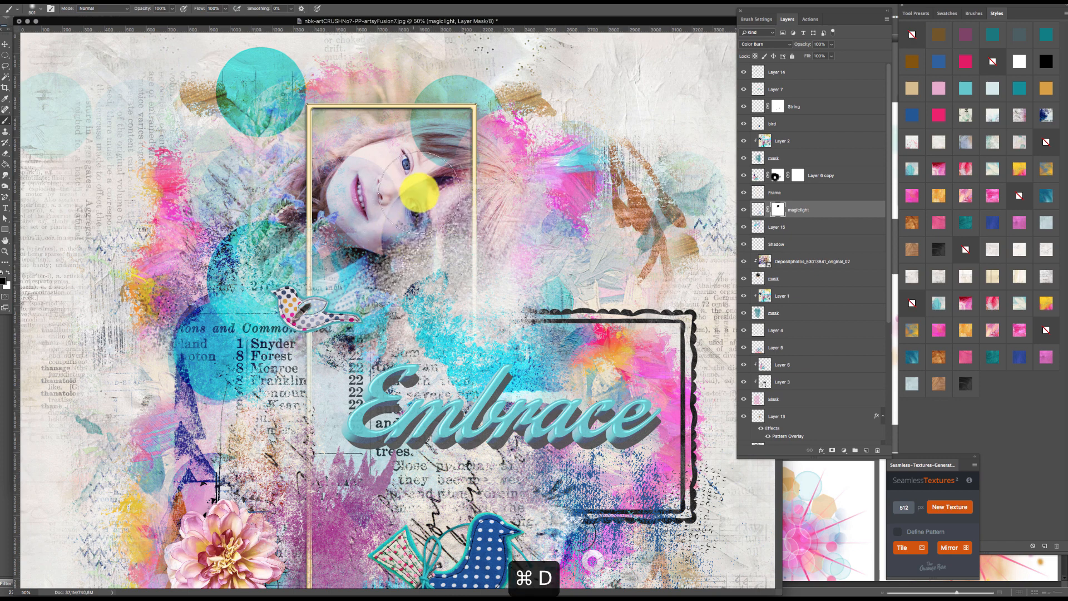
{"action": "mouse_move", "coordinate": [406, 219]}
{"action": "left_mouse_down"}
{"action": "mouse_move", "coordinate": [418, 189]}
{"action": "mouse_move", "coordinate": [578, 184]}
{"action": "mouse_move", "coordinate": [427, 218]}
{"action": "mouse_move", "coordinate": [412, 185]}
{"action": "mouse_move", "coordinate": [406, 225]}
{"action": "mouse_move", "coordinate": [431, 207]}
{"action": "mouse_move", "coordinate": [424, 191]}
{"action": "mouse_move", "coordinate": [402, 221]}
{"action": "mouse_move", "coordinate": [420, 177]}
{"action": "mouse_move", "coordinate": [395, 228]}
{"action": "mouse_move", "coordinate": [412, 203]}
{"action": "mouse_move", "coordinate": [412, 228]}
{"action": "left_mouse_up"}
- Switch to the Hard Round brush and paint over the child's lower eye on the magiclight mask
{"action": "right_click", "coordinate": [412, 198]}
{"action": "right_click", "coordinate": [412, 229]}
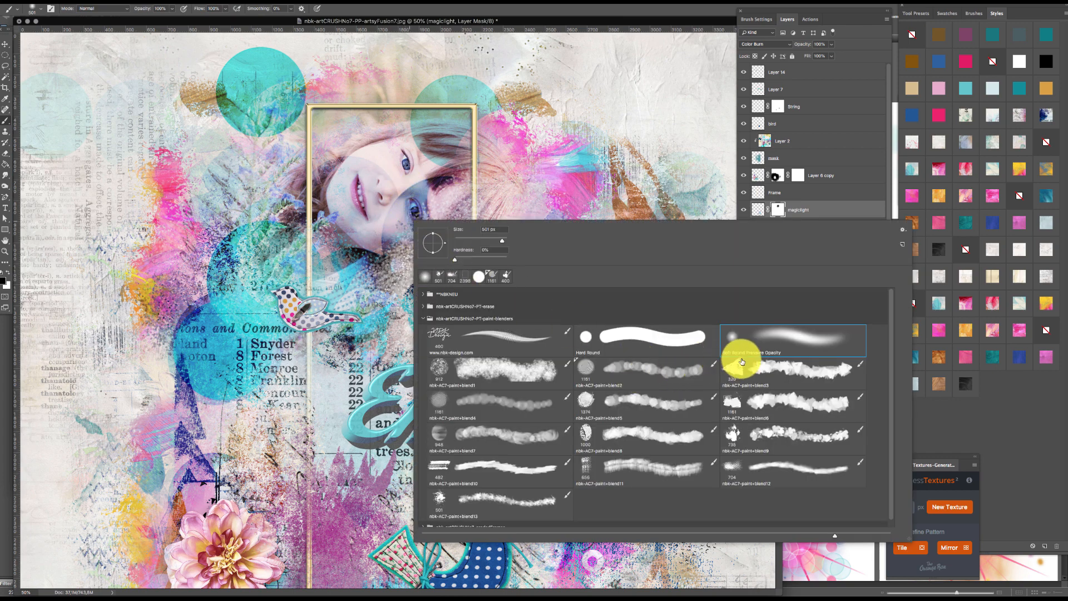
{"action": "left_click", "coordinate": [617, 333]}
{"action": "left_click", "coordinate": [409, 225]}
{"action": "left_click_drag", "start_coordinate": [409, 225], "coordinate": [419, 210]}
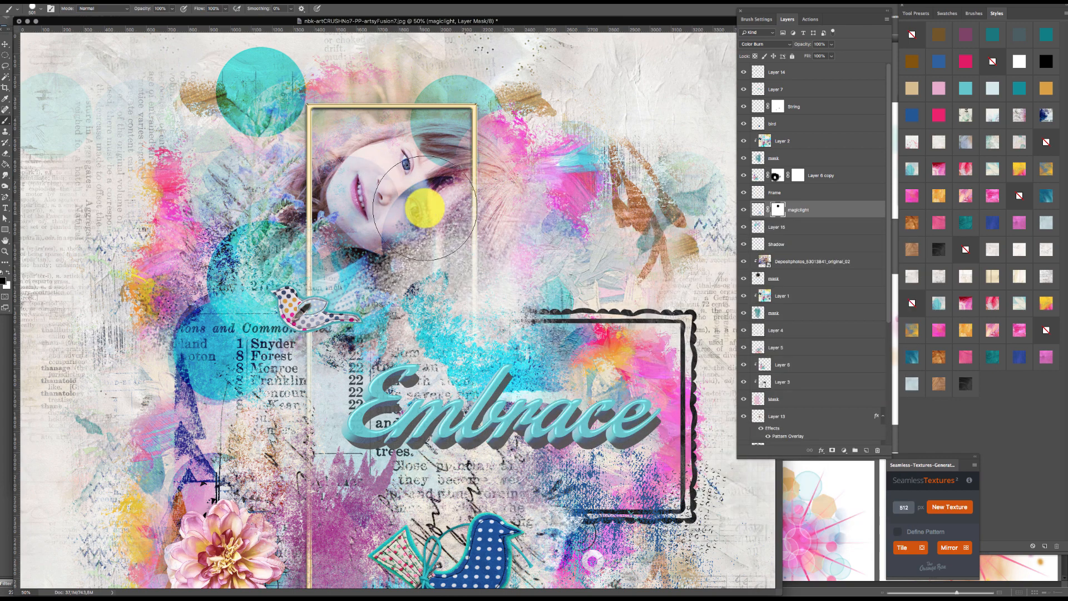
{"action": "left_click", "coordinate": [776, 228]}
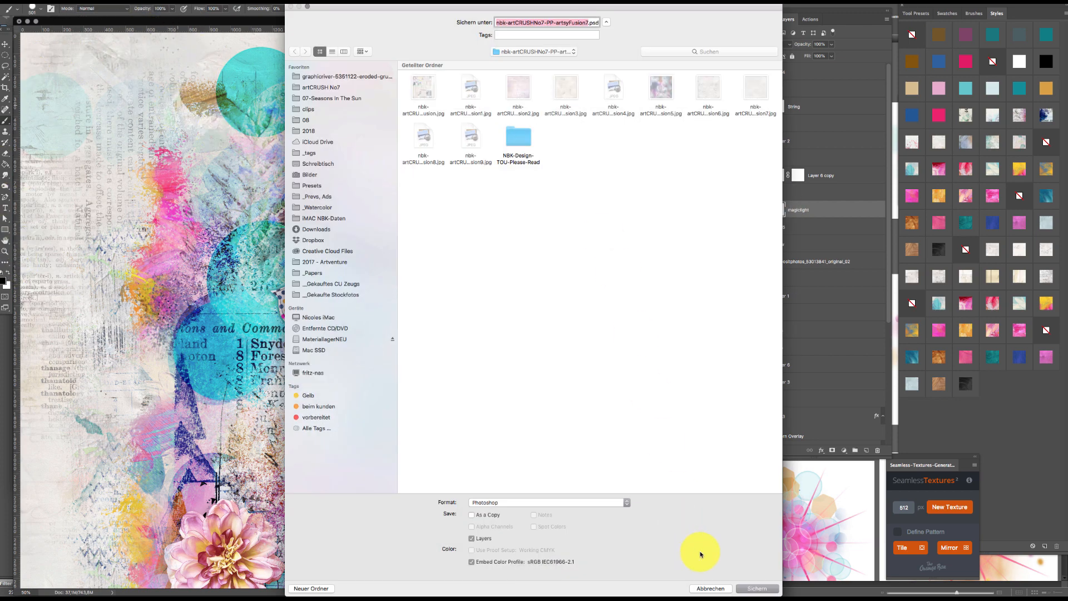
{"action": "left_click", "coordinate": [708, 587]}
{"action": "key", "text": "super+d"}
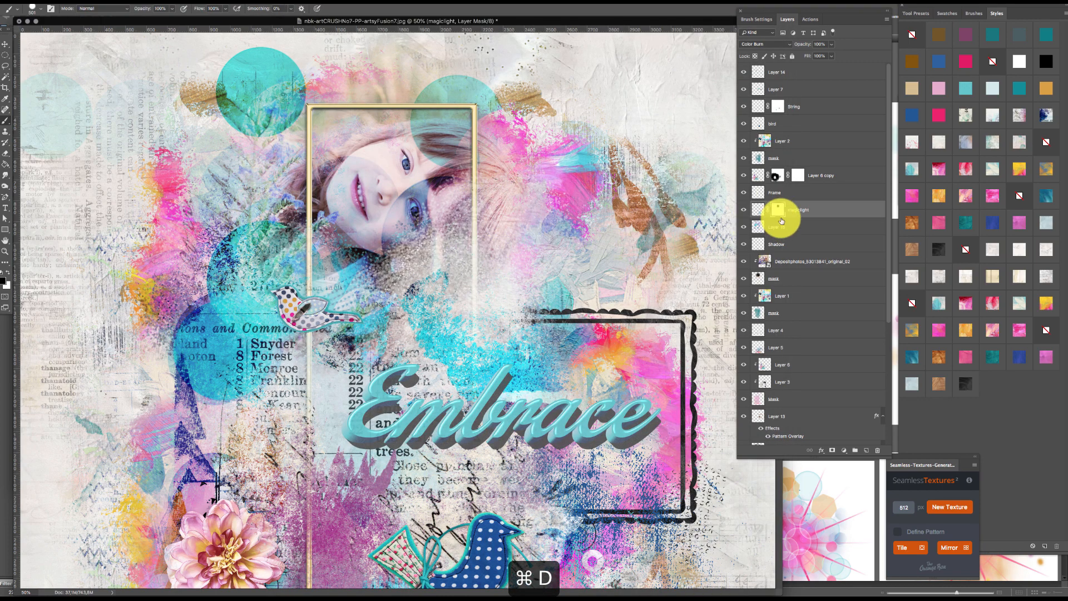
- Rename Layer 15, the circles layer directly below magiclight, as magiclight top and add a layer mask to it
{"action": "left_click", "coordinate": [746, 209]}
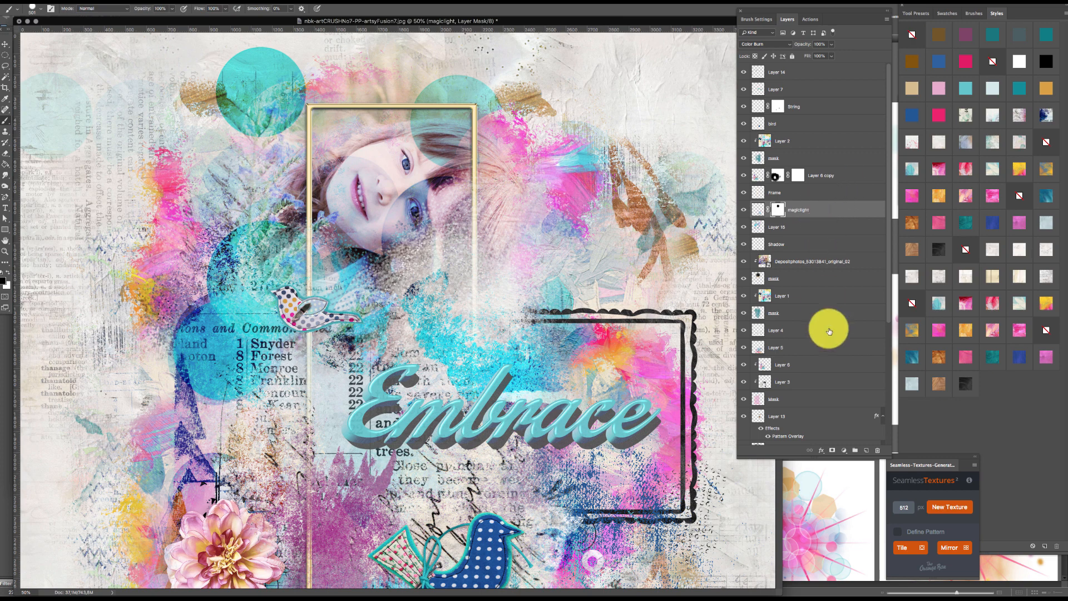
{"action": "scroll", "coordinate": [886, 348], "scroll_direction": "down", "scroll_amount": 1}
{"action": "scroll", "coordinate": [885, 356], "scroll_direction": "down", "scroll_amount": 6}
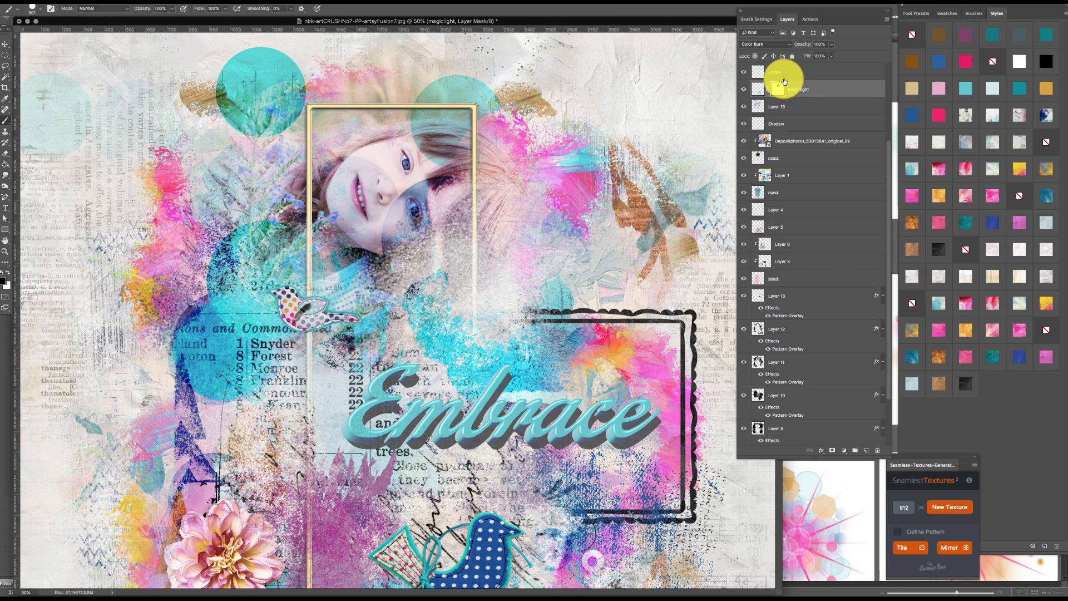
{"action": "left_click", "coordinate": [782, 108]}
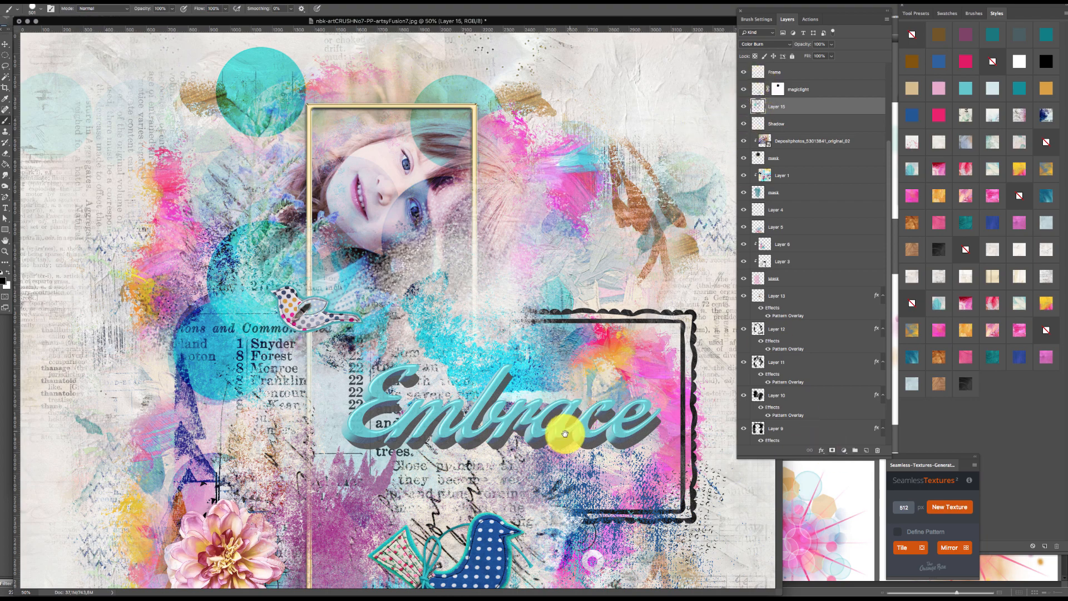
{"action": "left_click_drag", "start_coordinate": [543, 363], "coordinate": [532, 163]}
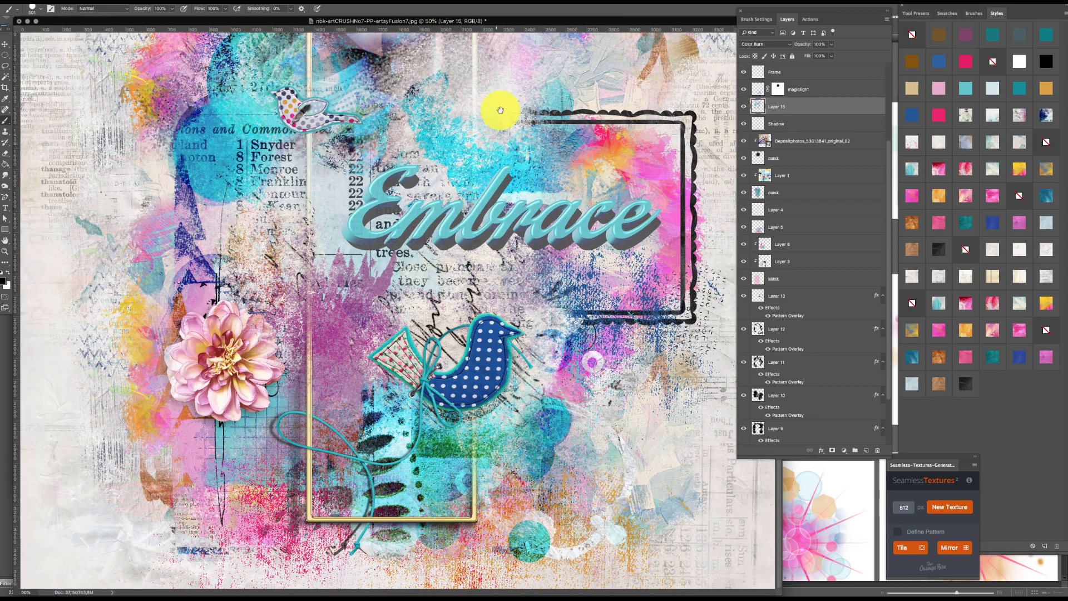
{"action": "left_click_drag", "start_coordinate": [579, 279], "coordinate": [580, 479]}
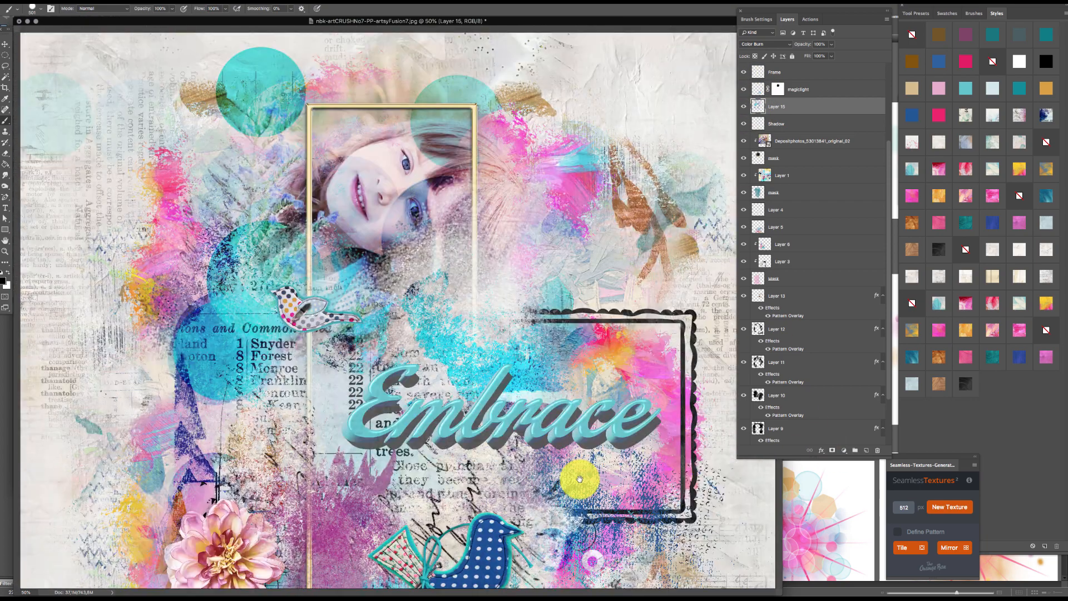
{"action": "double_click", "coordinate": [779, 106]}
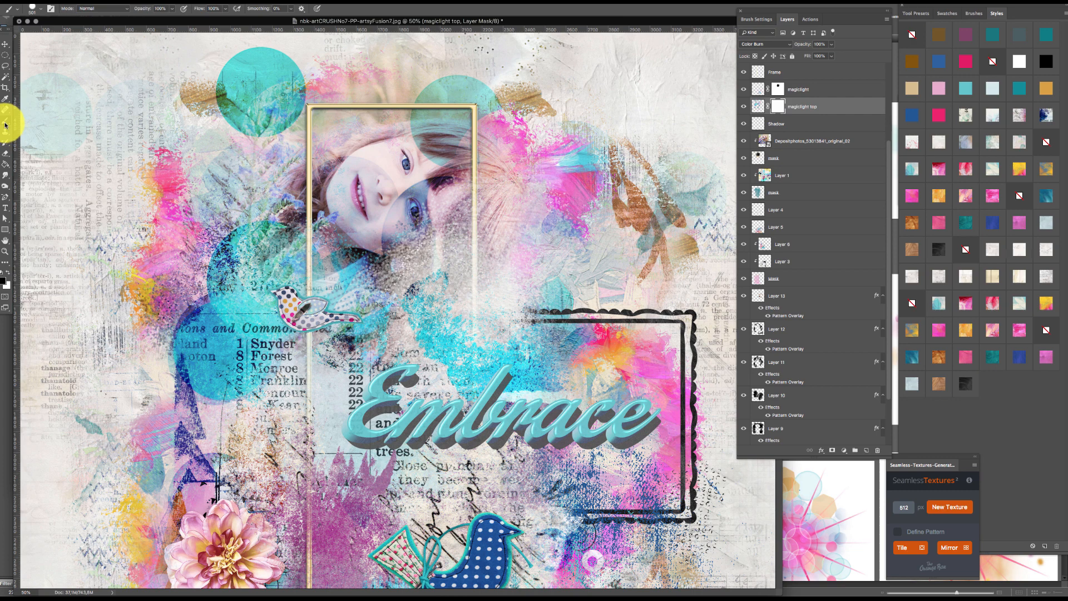
- Paint on the magiclight top mask with the Soft Round Pressure Opacity brush to clear the remaining circles from the child's face
{"action": "right_click", "coordinate": [384, 218]}
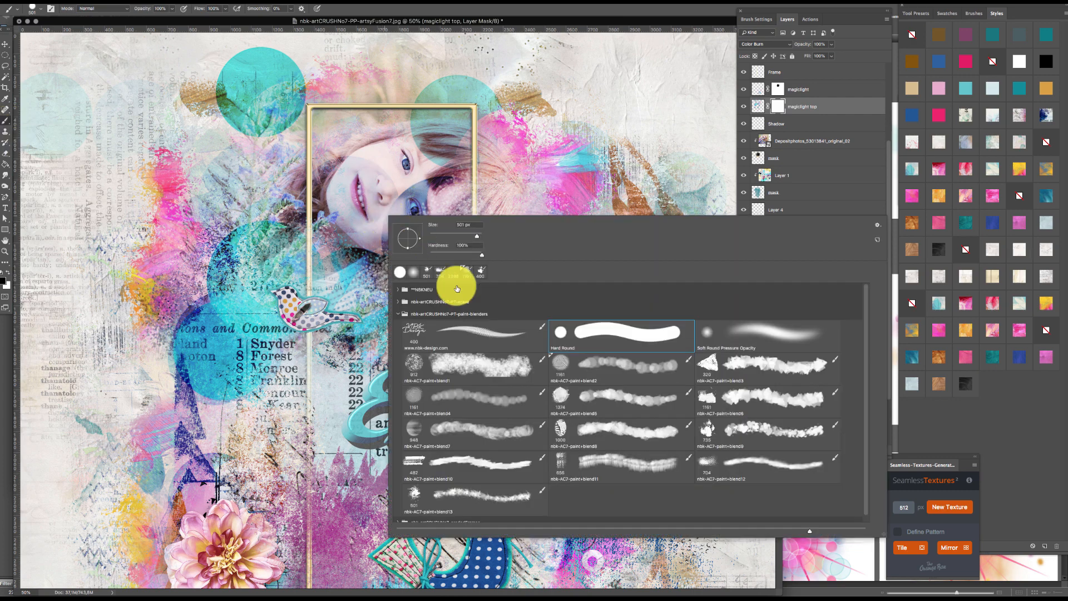
{"action": "left_click", "coordinate": [731, 341]}
{"action": "double_click", "coordinate": [749, 335]}
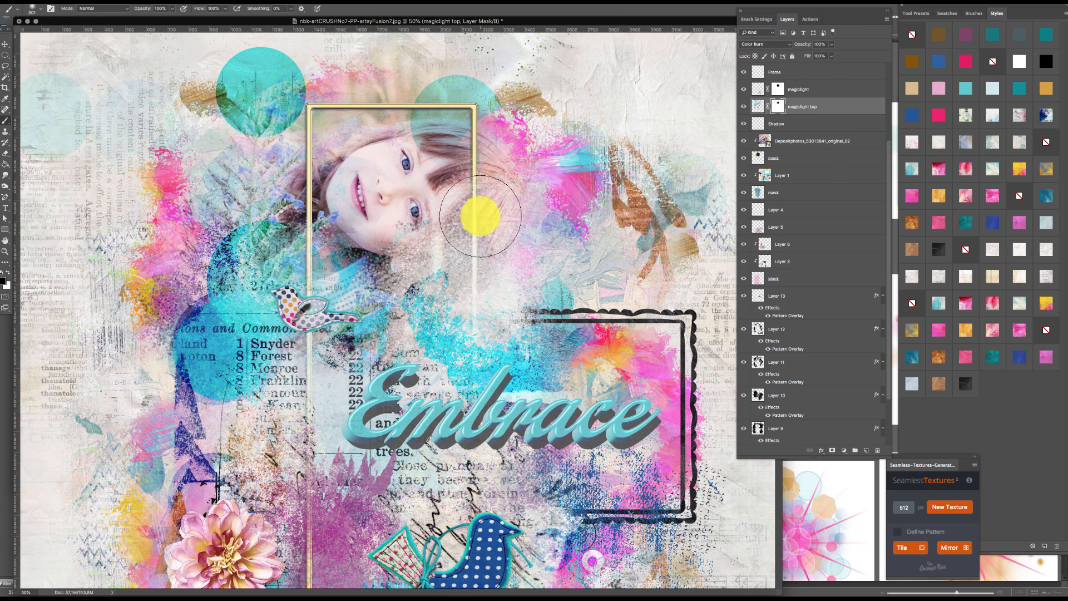
{"action": "key", "text": "super+minus"}
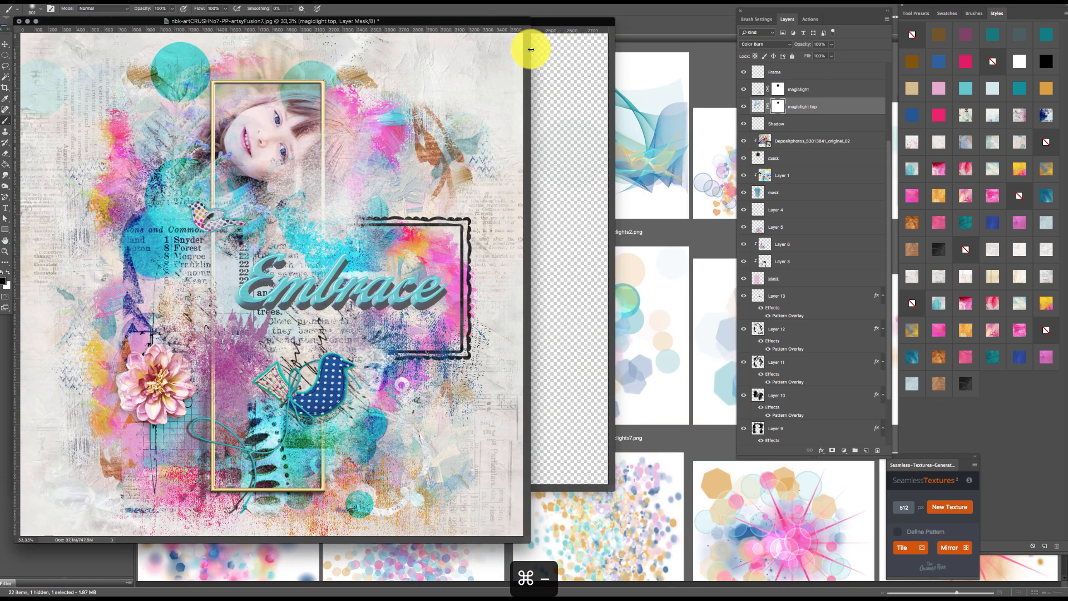
{"action": "left_click_drag", "start_coordinate": [407, 23], "coordinate": [542, 17]}
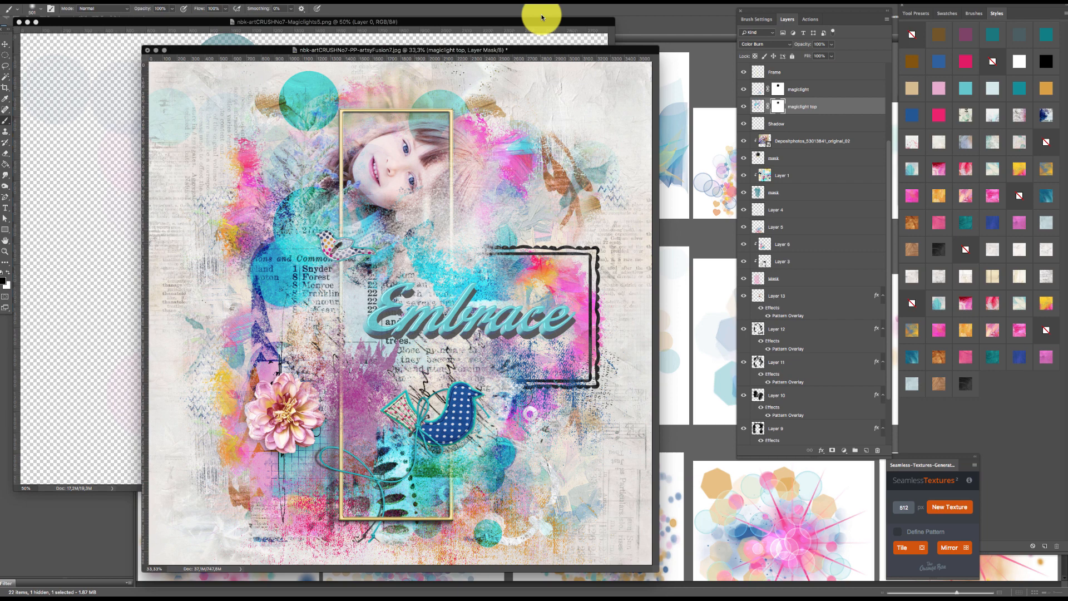
- Add a Multiply drop shadow to the Embrace title layer and increase the shadow's opacity
{"action": "left_click", "coordinate": [5, 43]}
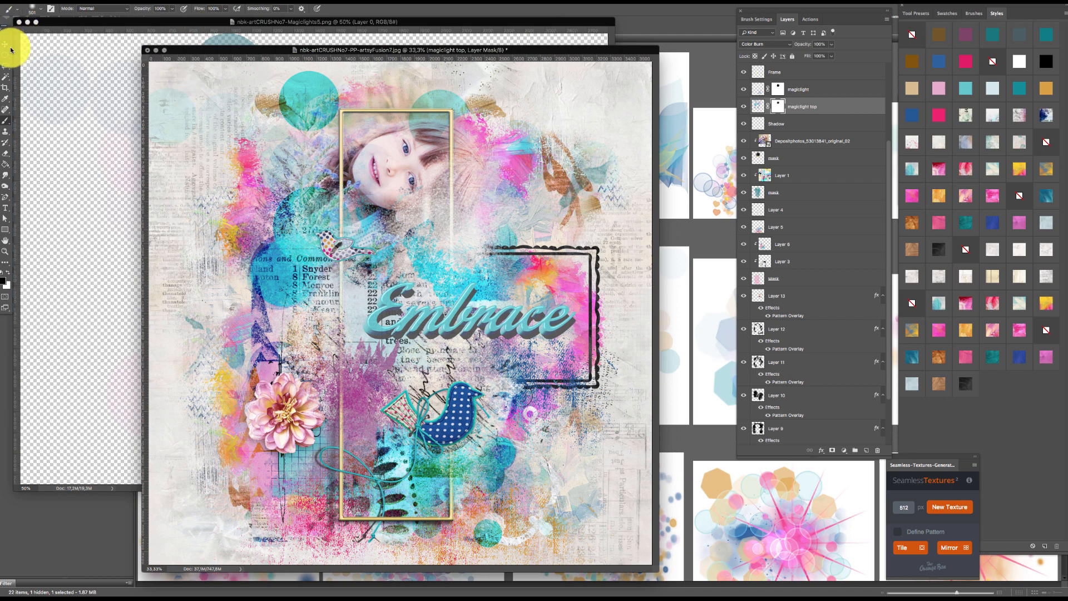
{"action": "left_click", "coordinate": [532, 328]}
{"action": "left_click", "coordinate": [822, 451]}
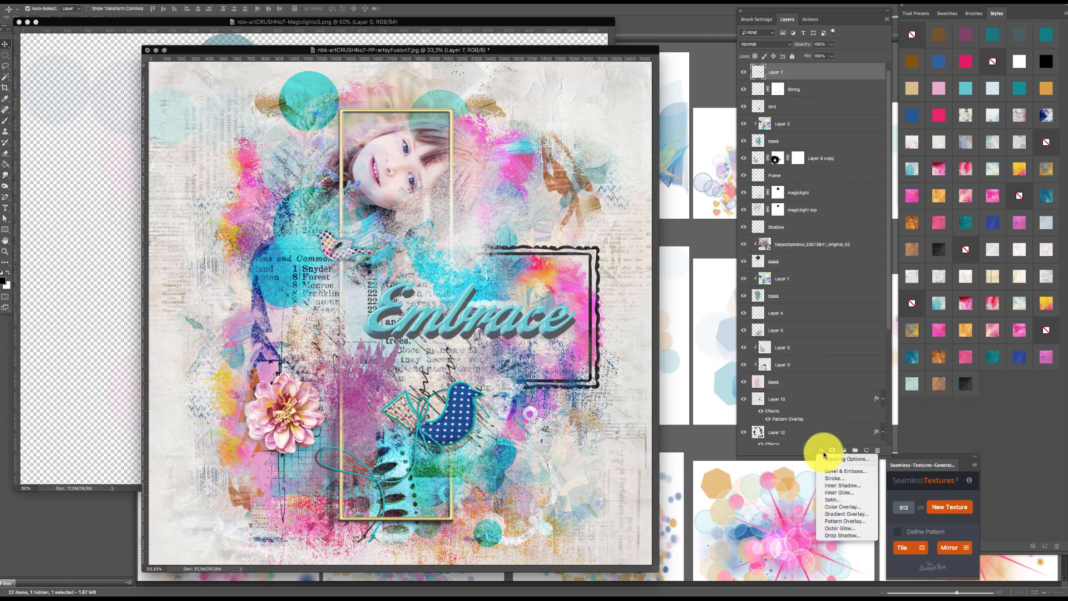
{"action": "left_click", "coordinate": [839, 533]}
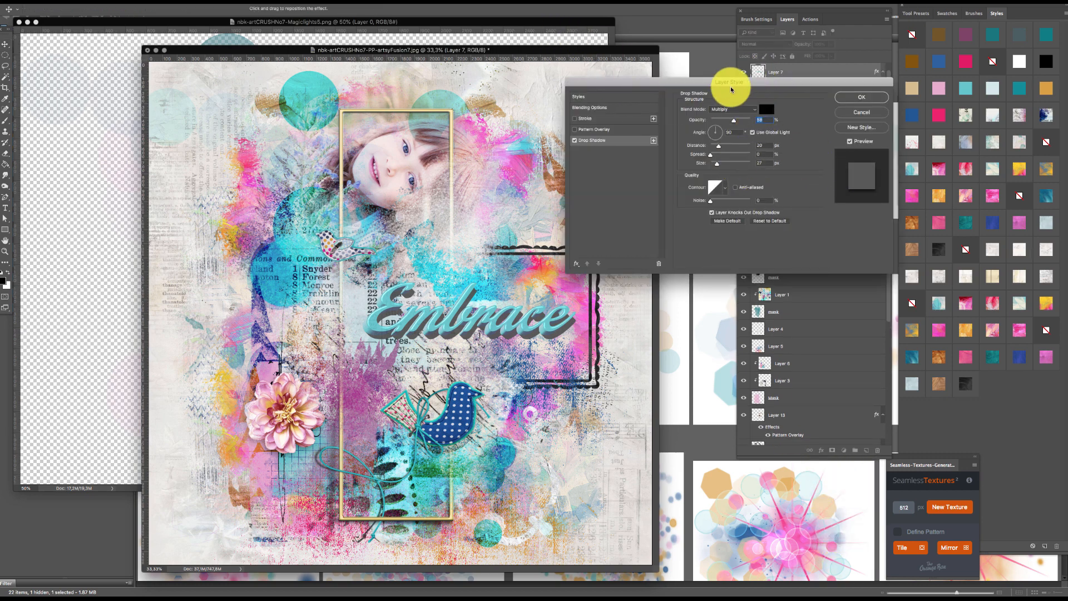
{"action": "left_click_drag", "start_coordinate": [727, 84], "coordinate": [778, 138]}
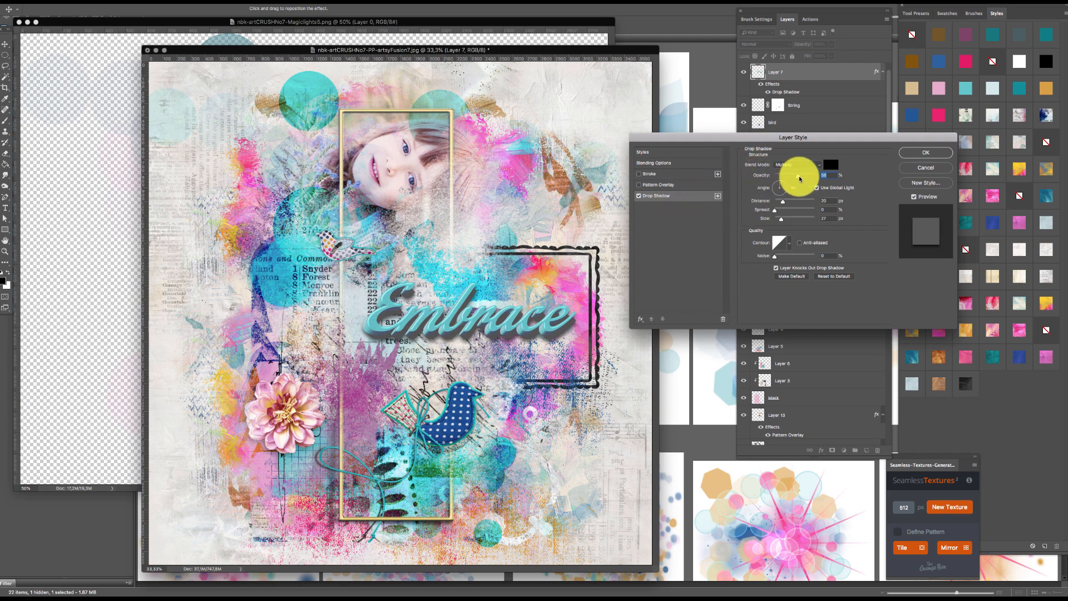
{"action": "left_click_drag", "start_coordinate": [799, 178], "coordinate": [813, 178]}
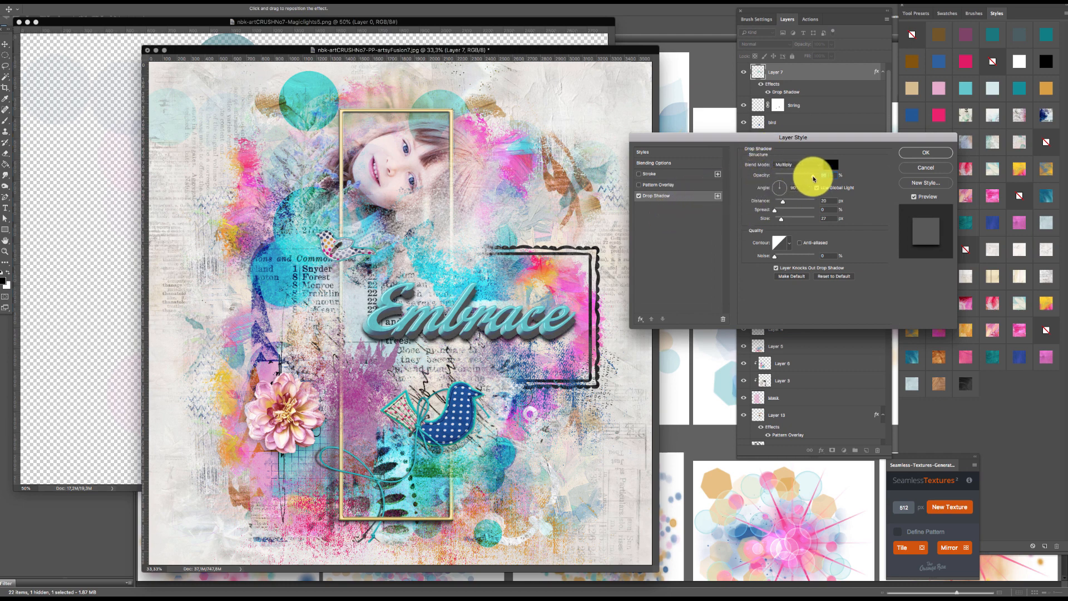
{"action": "left_click", "coordinate": [925, 152]}
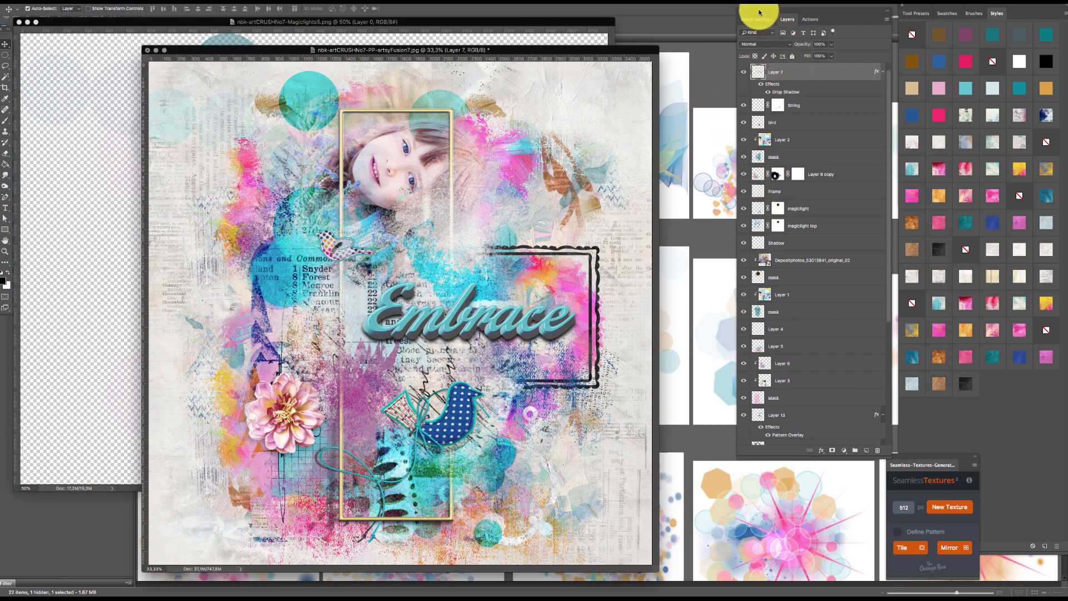
{"action": "left_click", "coordinate": [707, 2]}
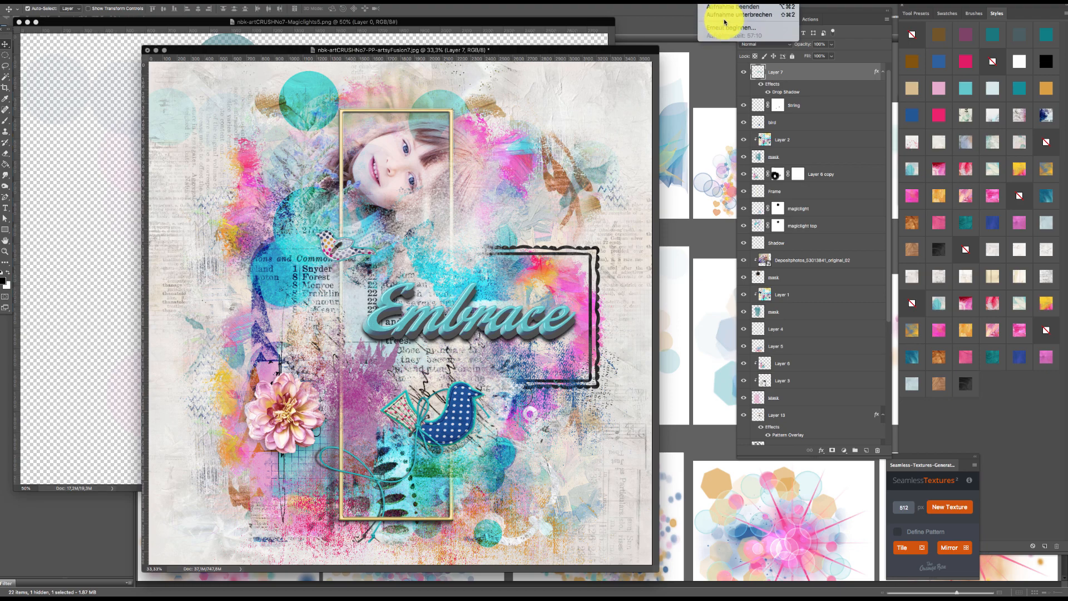